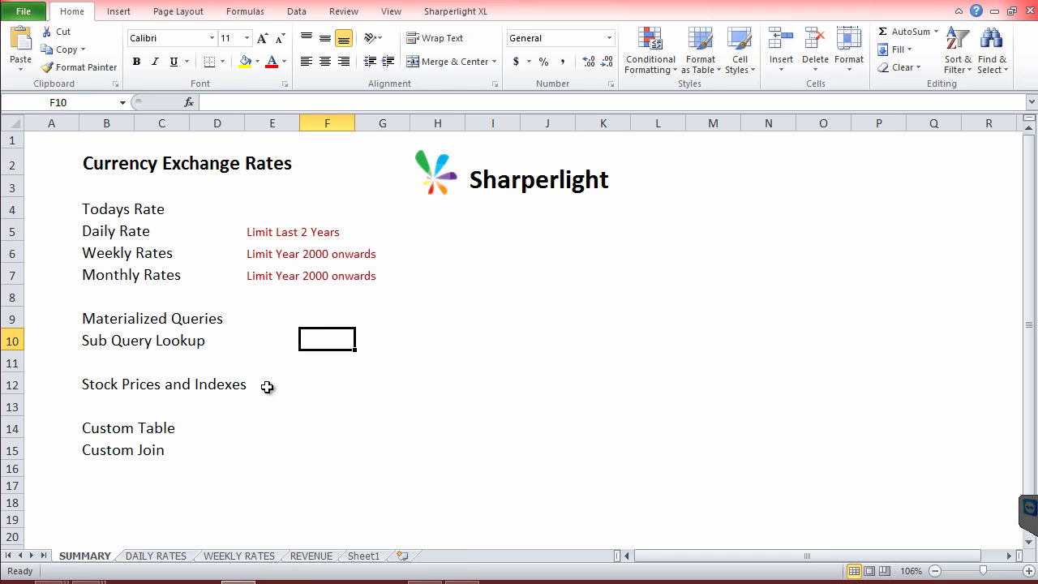
{"action": "left_click", "coordinate": [437, 274]}
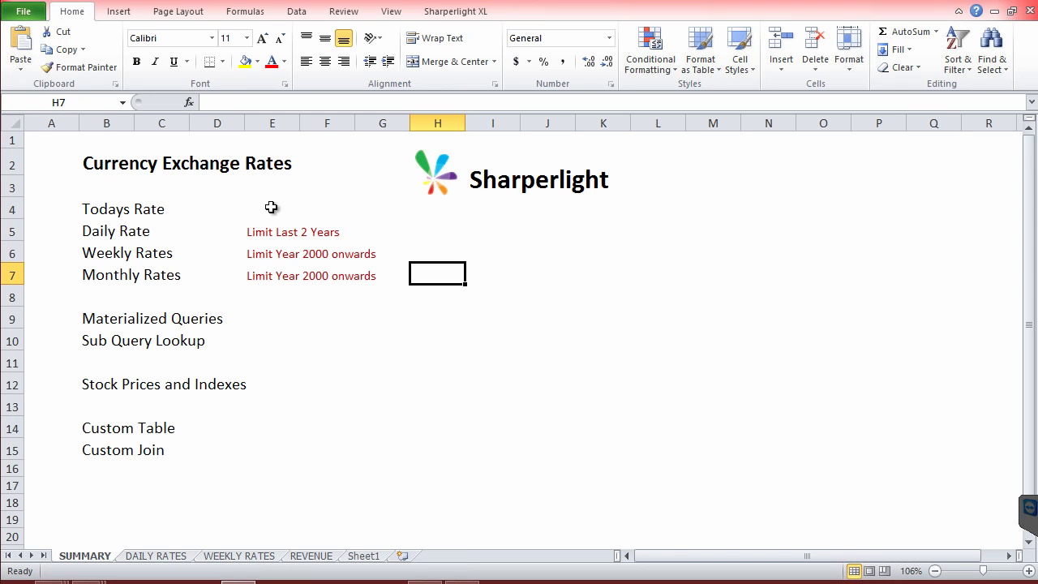
{"action": "key", "text": "Up"}
{"action": "key", "text": "Up"}
{"action": "key", "text": "Left"}
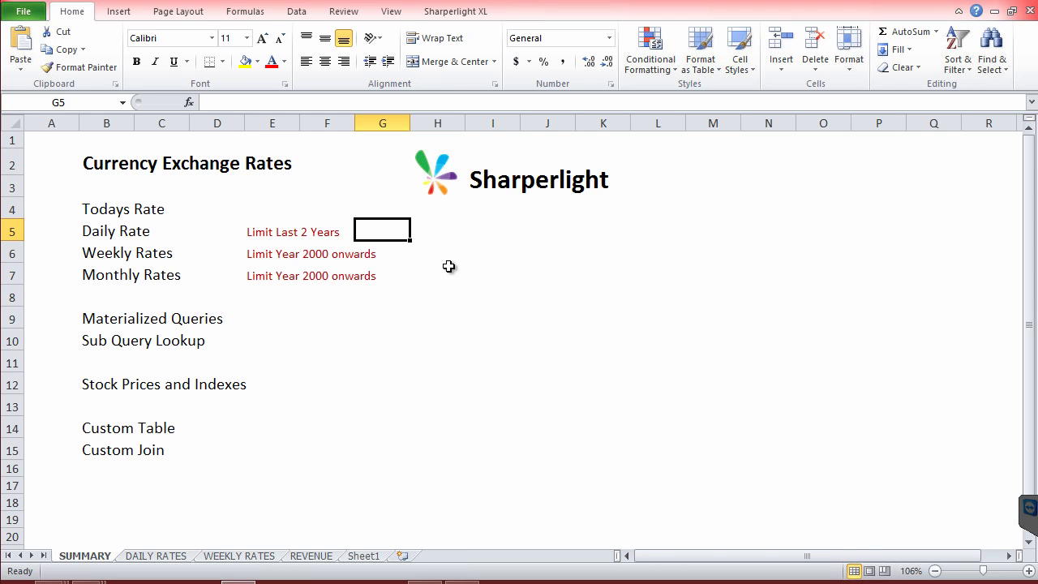
{"action": "left_click", "coordinate": [315, 342]}
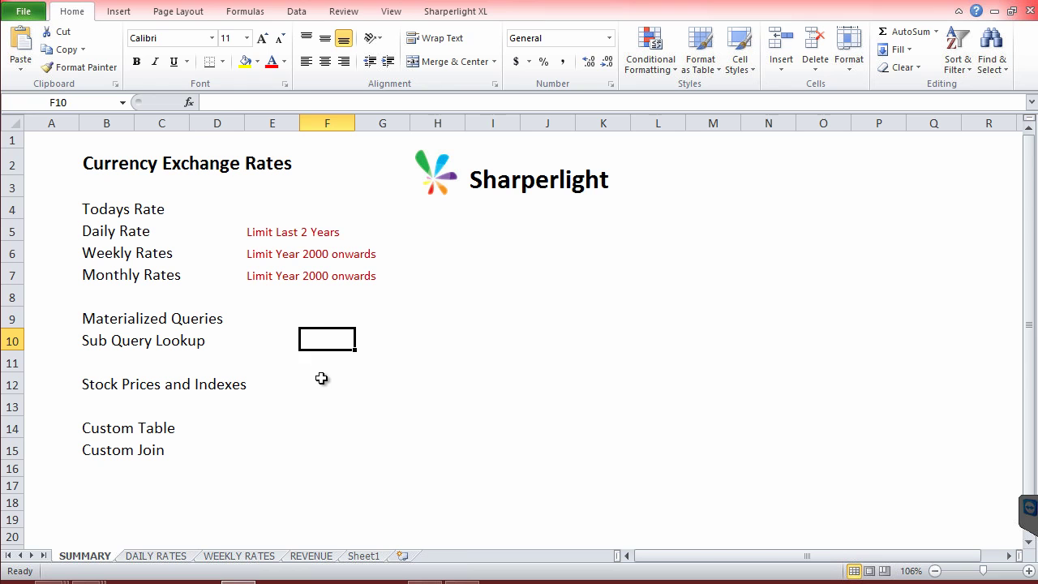
{"action": "left_click", "coordinate": [321, 379]}
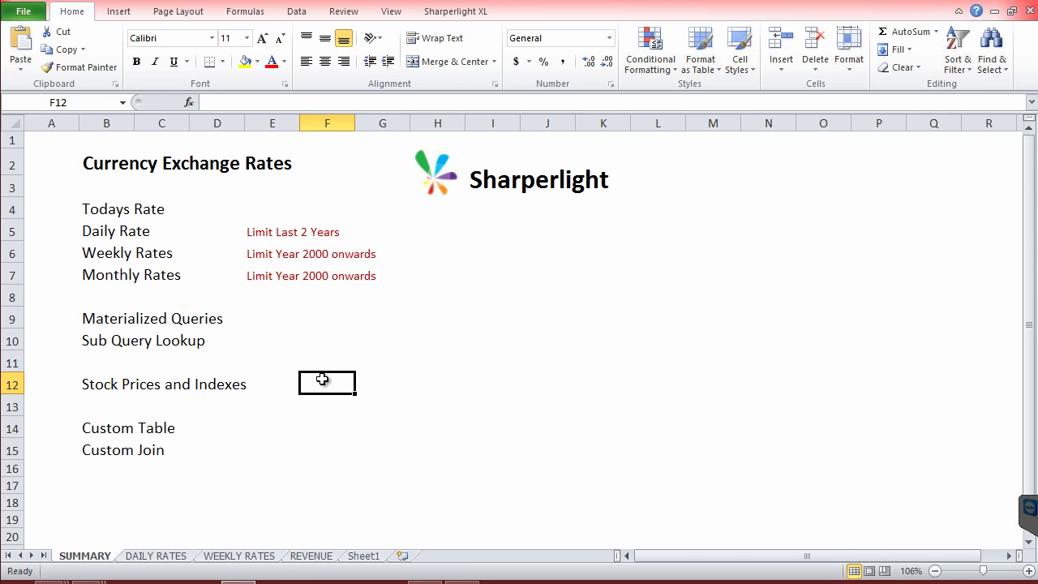
{"action": "left_click", "coordinate": [265, 431]}
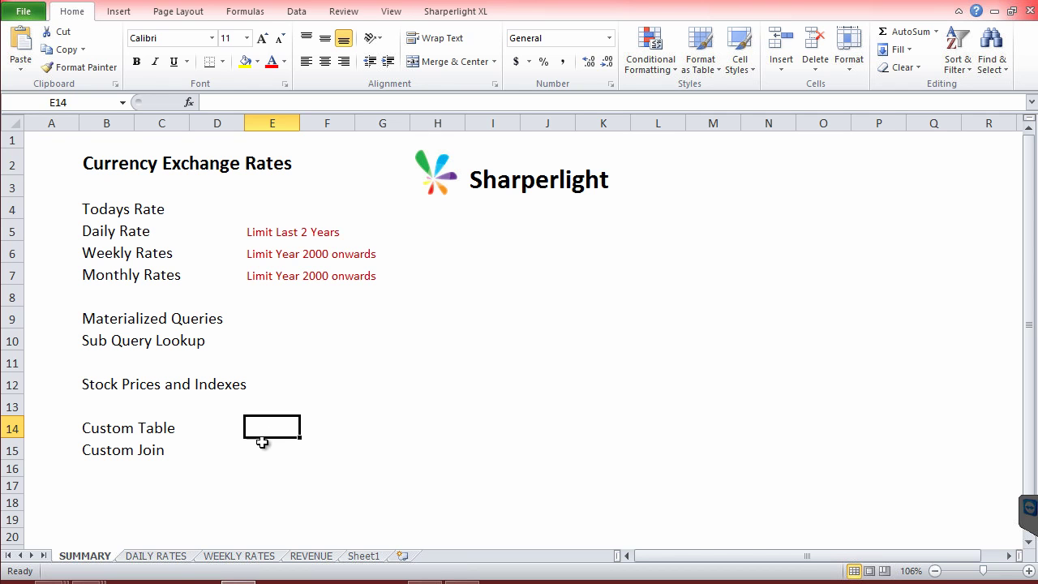
On the DAILY RATES sheet, set the currency in cell B3 to GBPUSD and inspect the refreshed daily rates
{"action": "left_click", "coordinate": [167, 556]}
{"action": "left_click", "coordinate": [280, 219]}
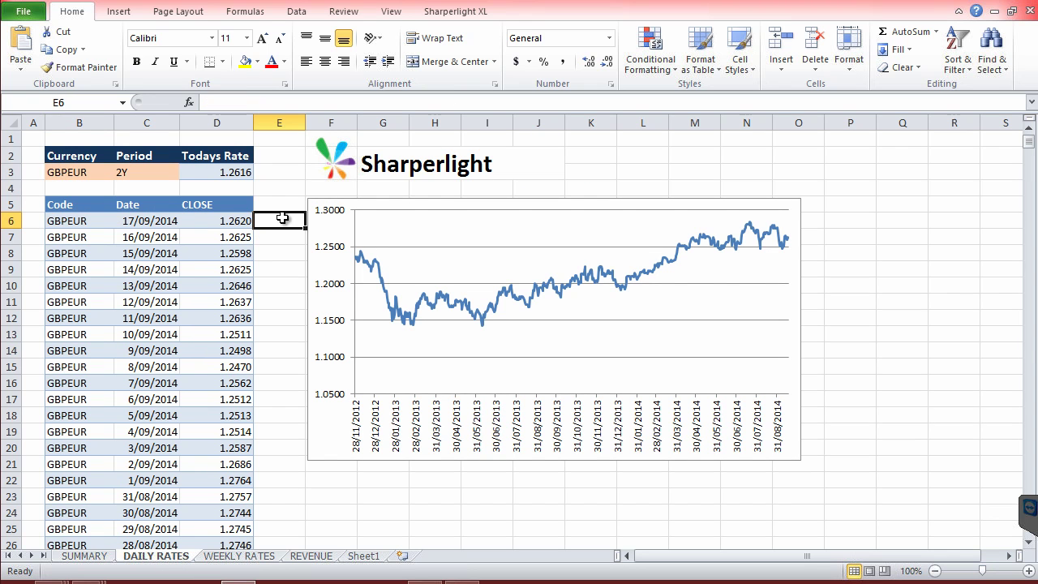
{"action": "left_click", "coordinate": [73, 191]}
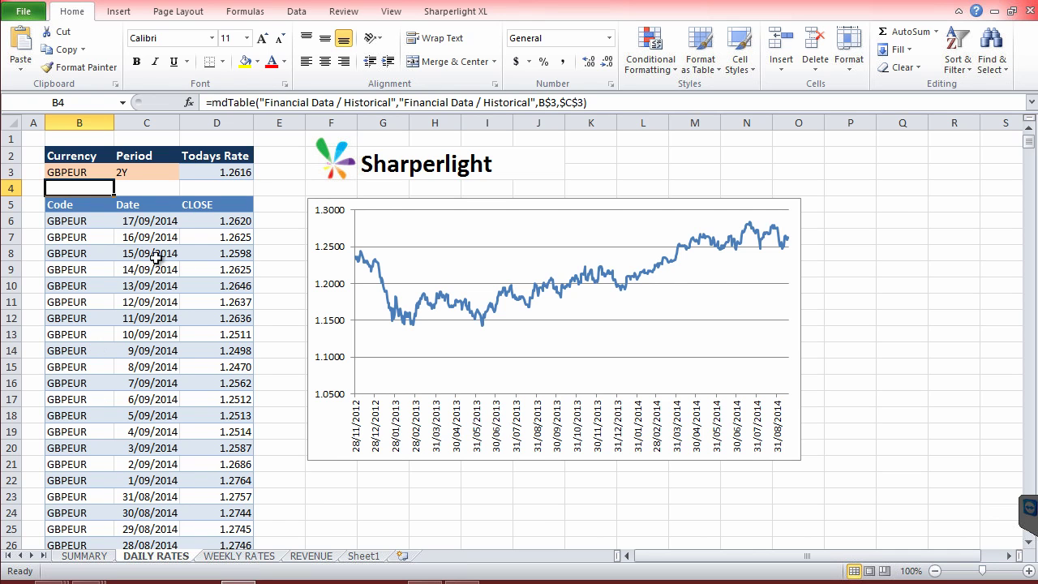
{"action": "left_click", "coordinate": [63, 173]}
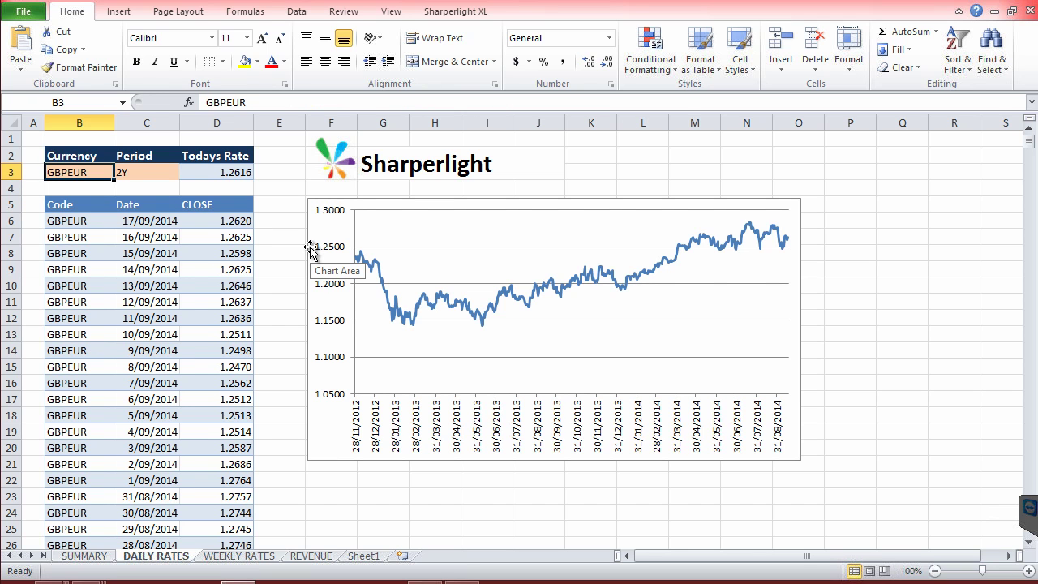
{"action": "type", "text": "GBPUSD"}
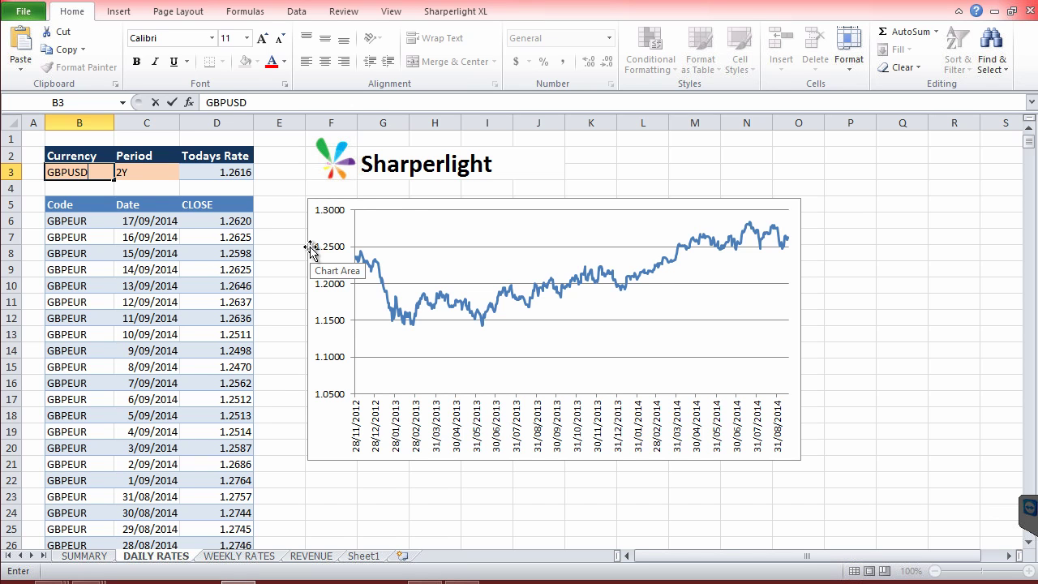
{"action": "key", "text": "Return"}
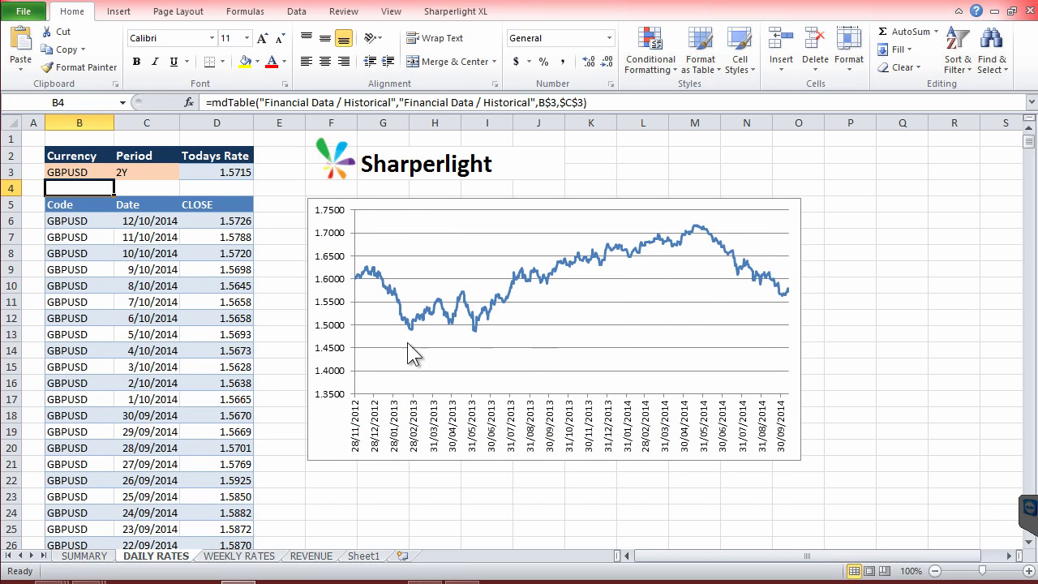
{"action": "left_click", "coordinate": [75, 255]}
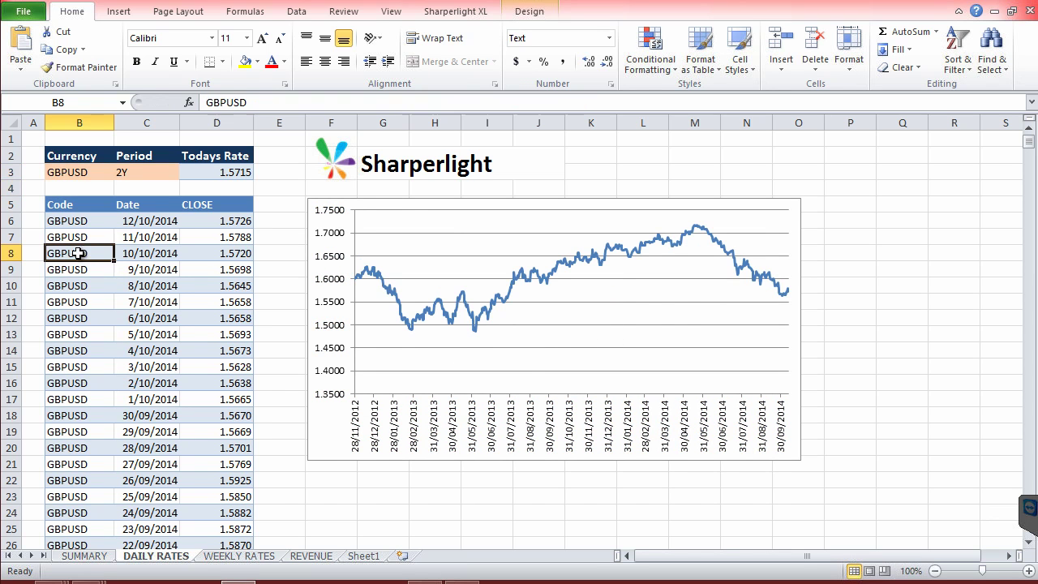
{"action": "left_click", "coordinate": [165, 256]}
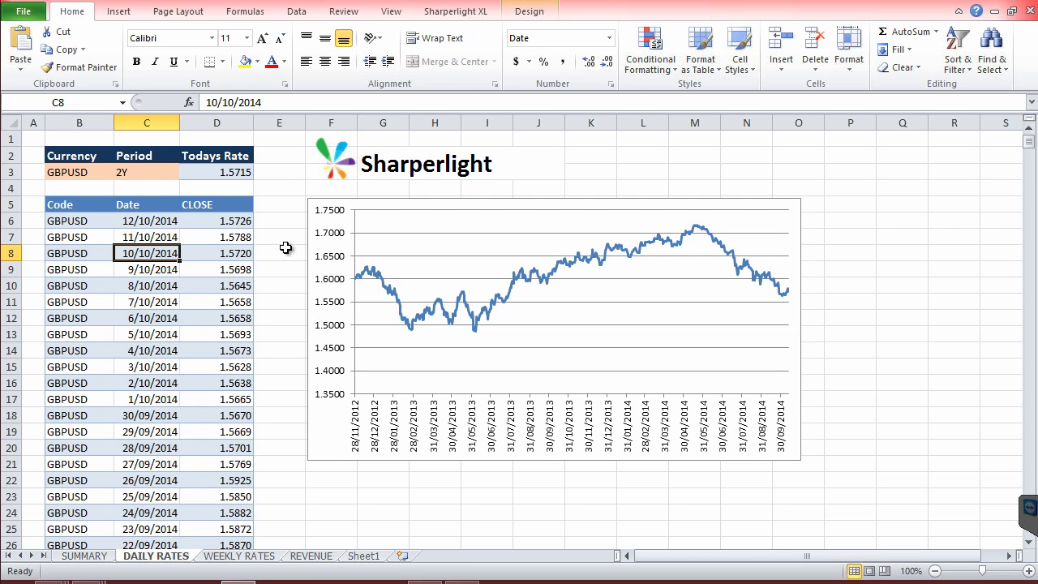
On the WEEKLY RATES sheet, set the currency in cell B3 to GBPUSD and inspect the weekly from and to dates
{"action": "left_click", "coordinate": [243, 556]}
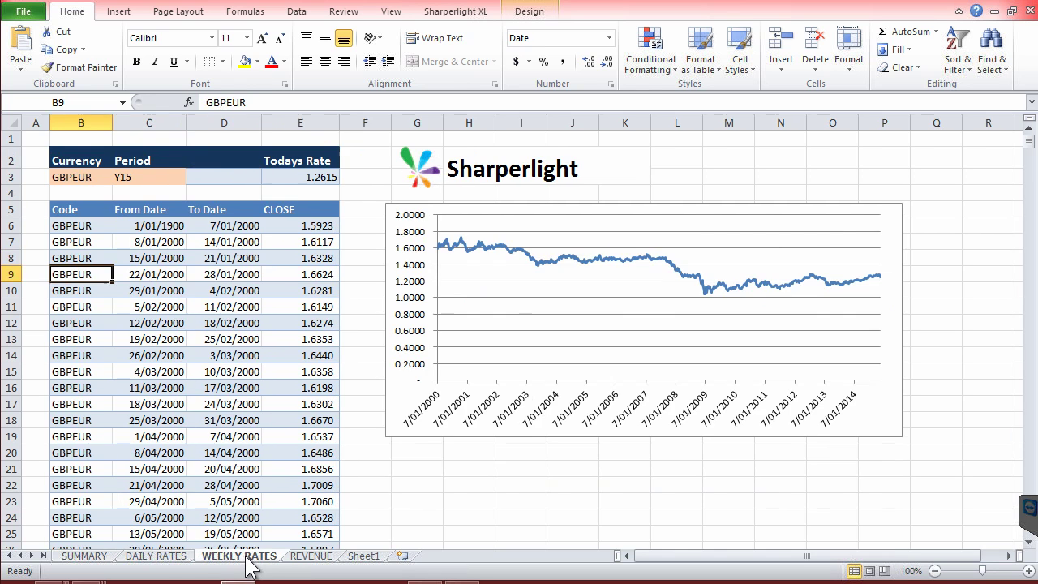
{"action": "left_click", "coordinate": [150, 280]}
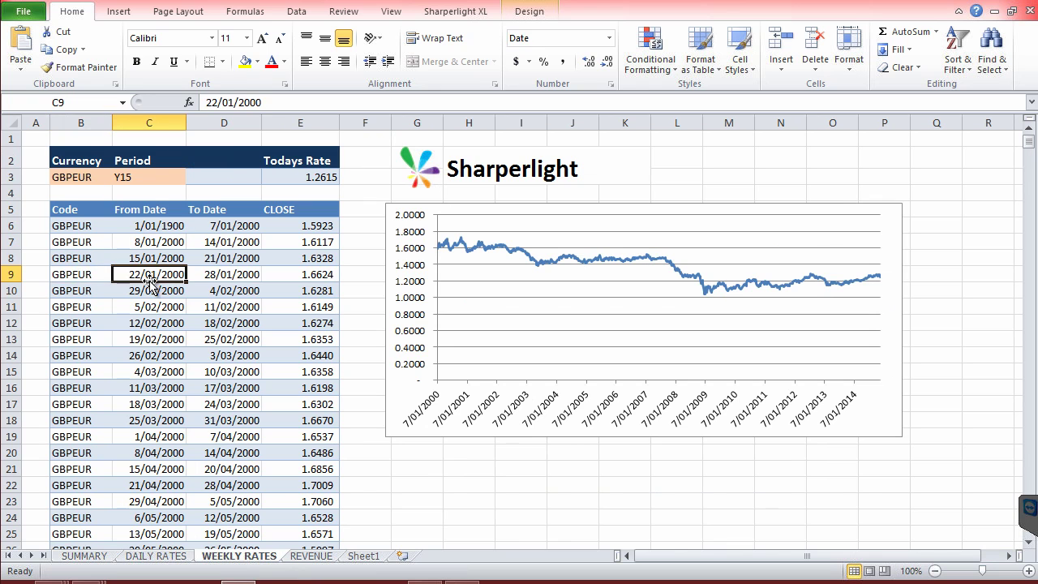
{"action": "left_click", "coordinate": [79, 195]}
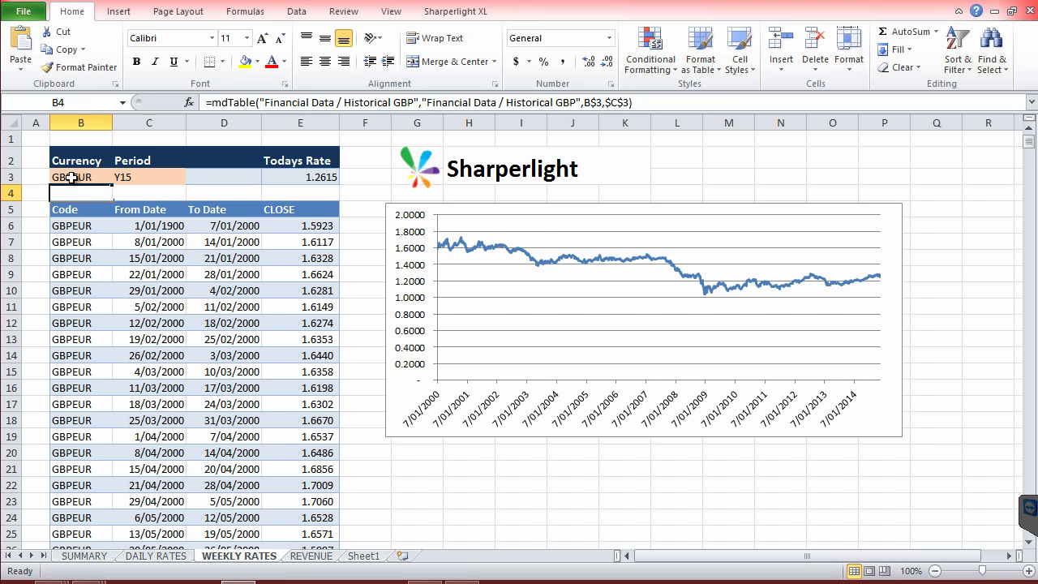
{"action": "left_click", "coordinate": [72, 177]}
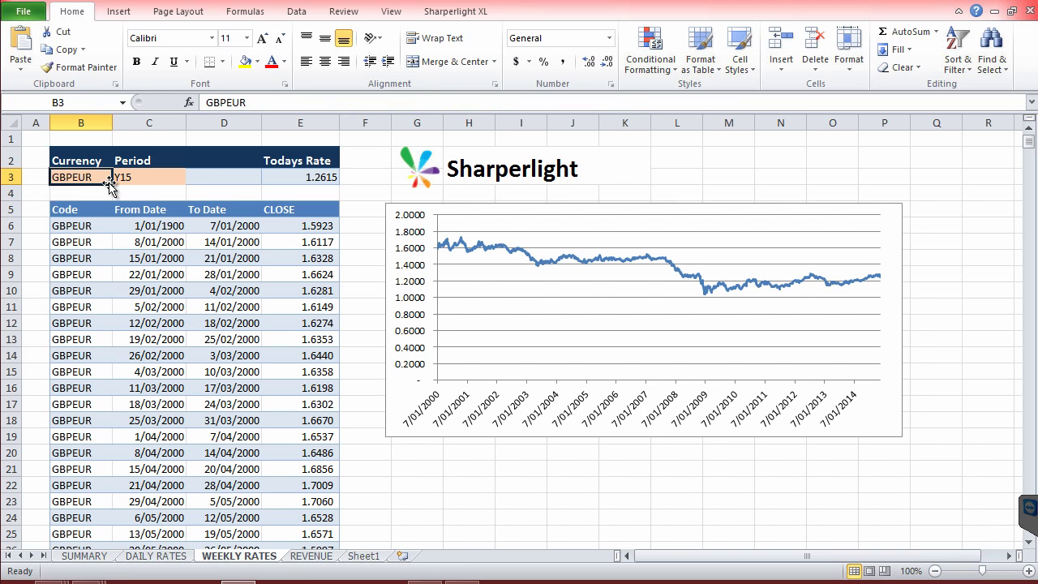
{"action": "type", "text": "GBP"}
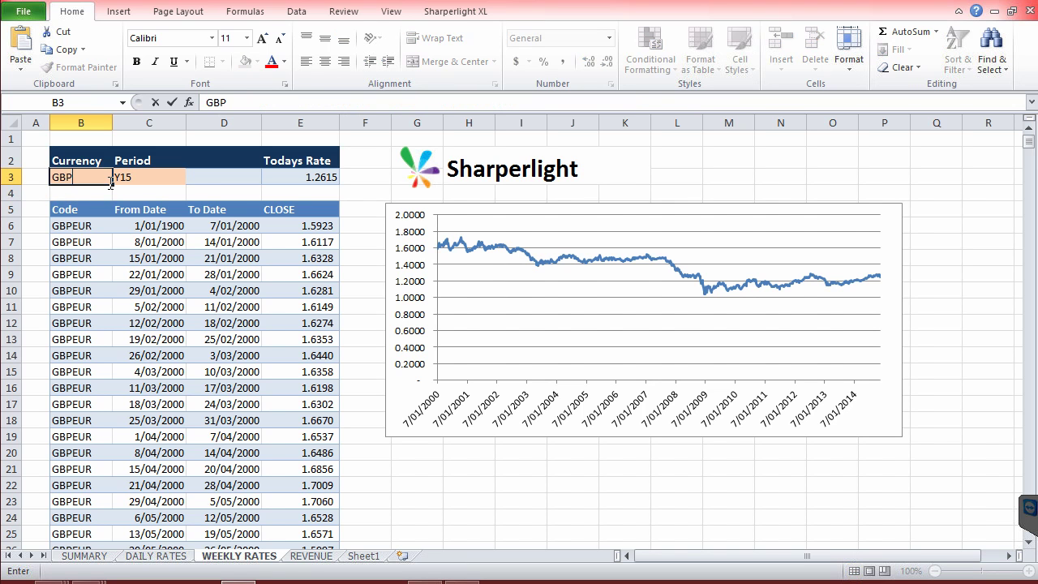
{"action": "type", "text": "USD"}
{"action": "key", "text": "Return"}
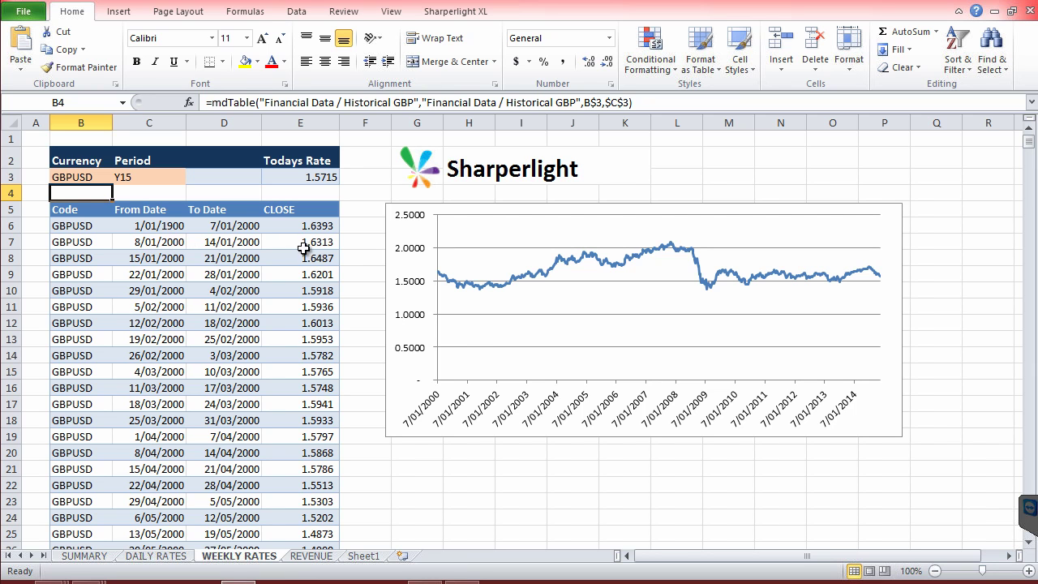
{"action": "left_click", "coordinate": [140, 242]}
{"action": "left_click", "coordinate": [236, 241]}
{"action": "left_click", "coordinate": [146, 242]}
{"action": "left_click", "coordinate": [220, 242]}
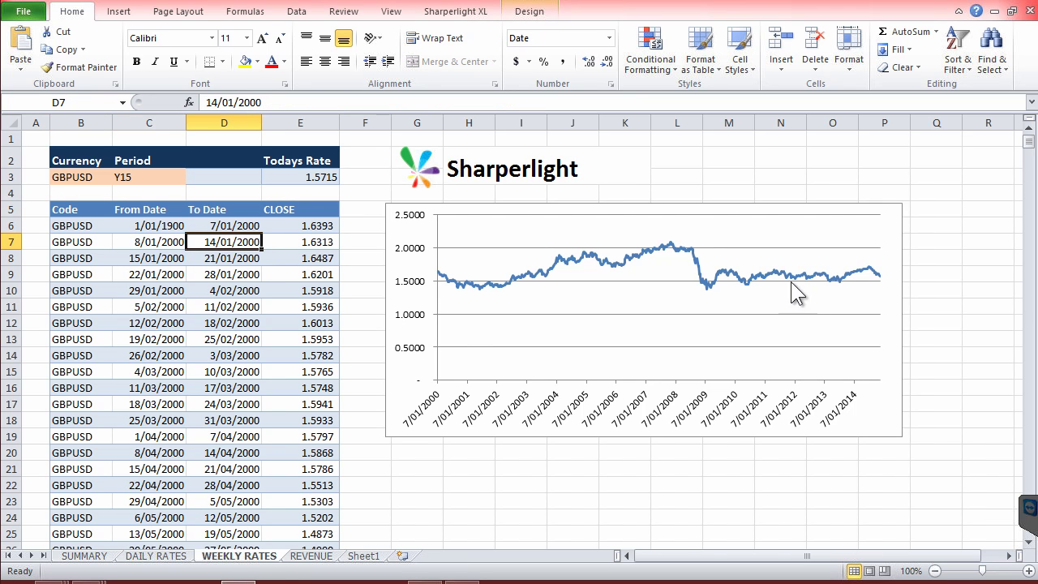
{"action": "left_click", "coordinate": [246, 326]}
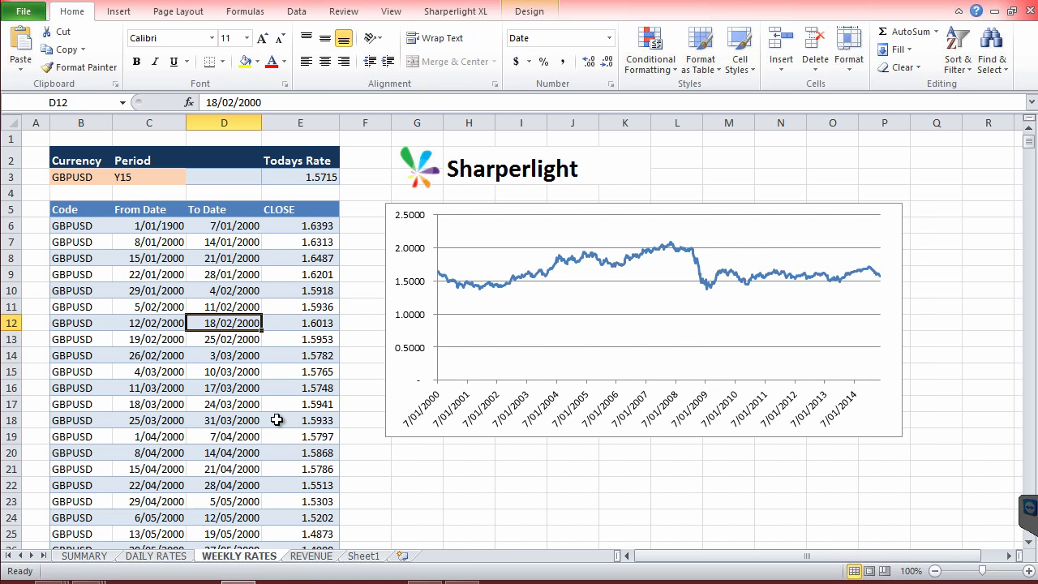
On the REVENUE sheet, inspect the posting dates and amounts, and choose GBPUSD as the currency in cell B3
{"action": "left_click", "coordinate": [319, 556]}
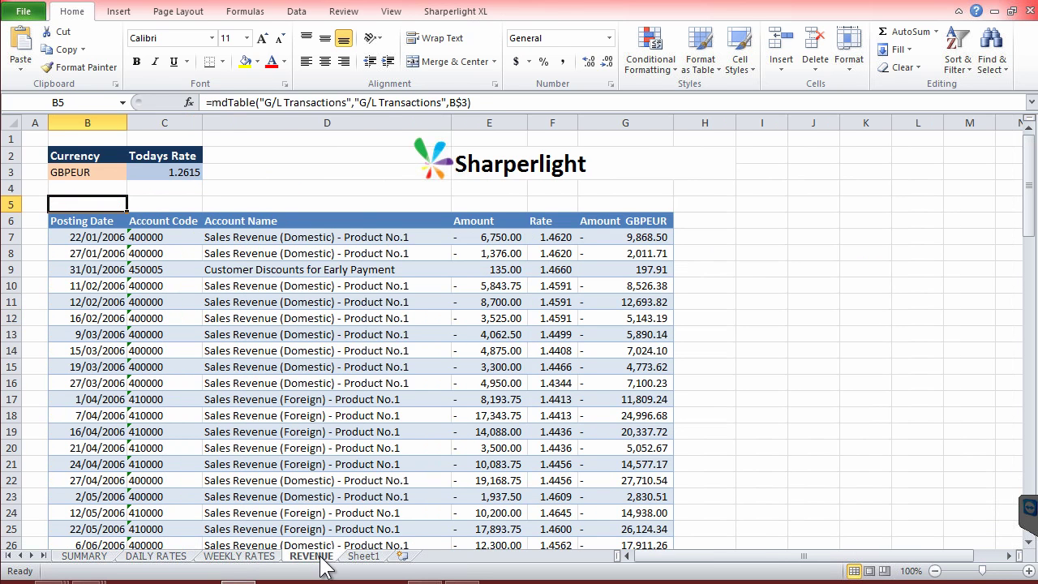
{"action": "left_click", "coordinate": [239, 194]}
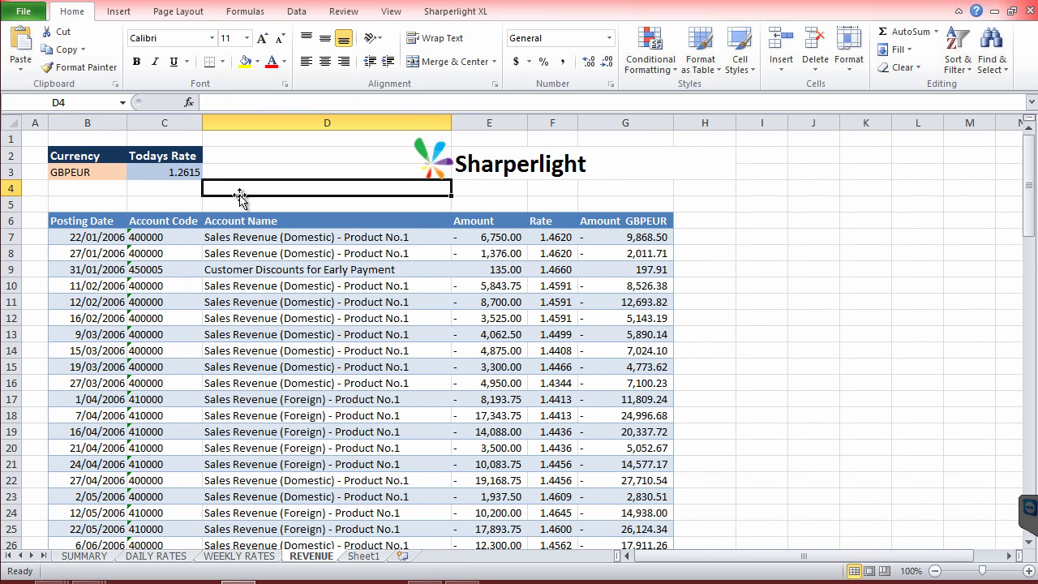
{"action": "left_click", "coordinate": [81, 237]}
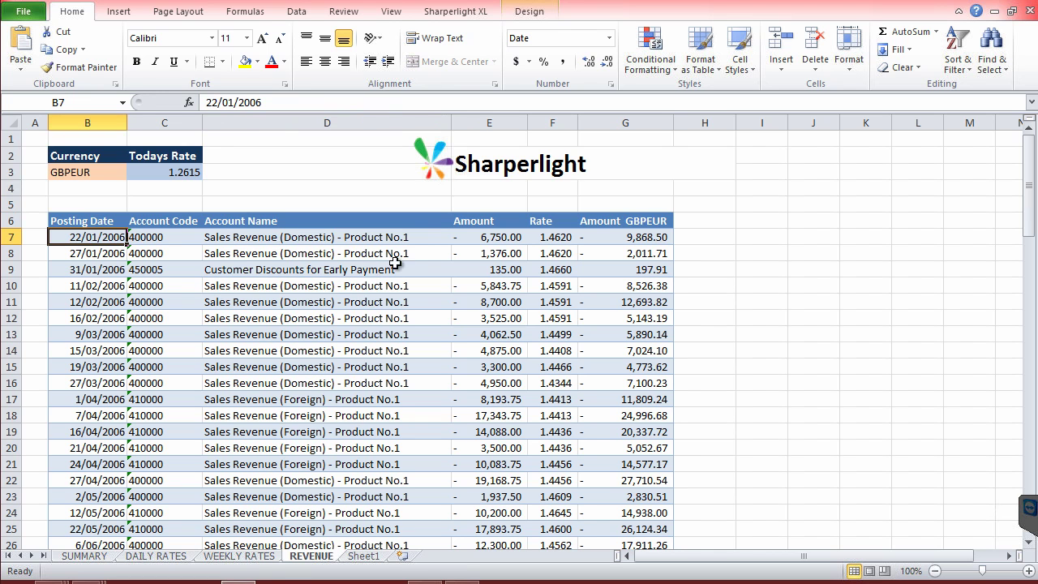
{"action": "left_click", "coordinate": [483, 241]}
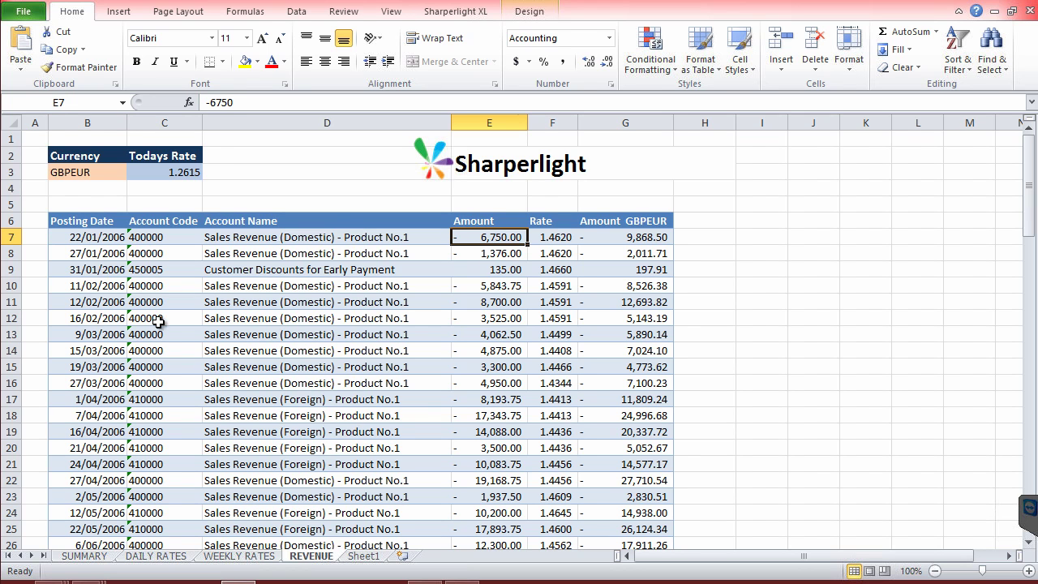
{"action": "left_click", "coordinate": [84, 239]}
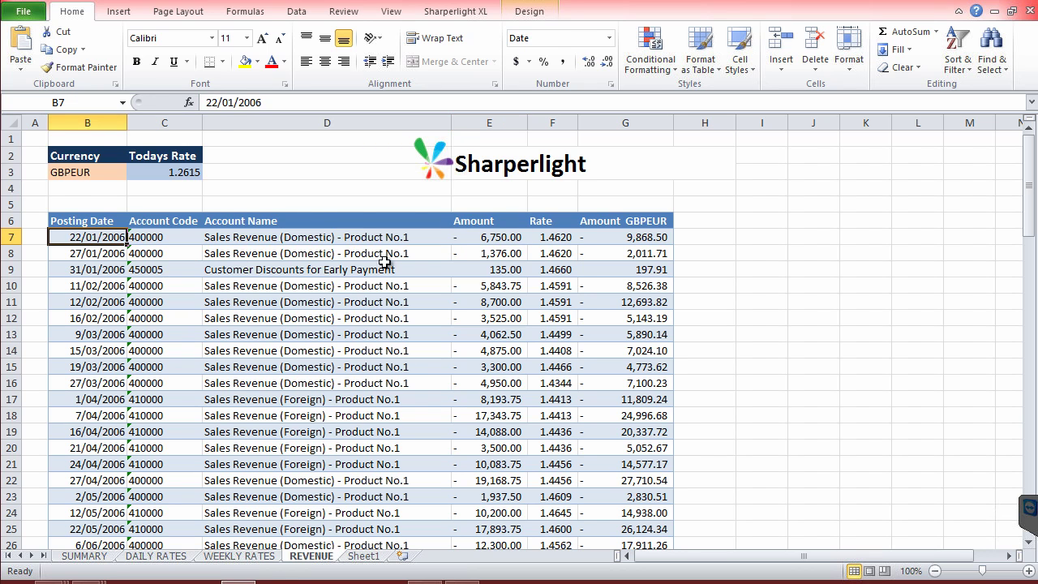
{"action": "left_click", "coordinate": [635, 236]}
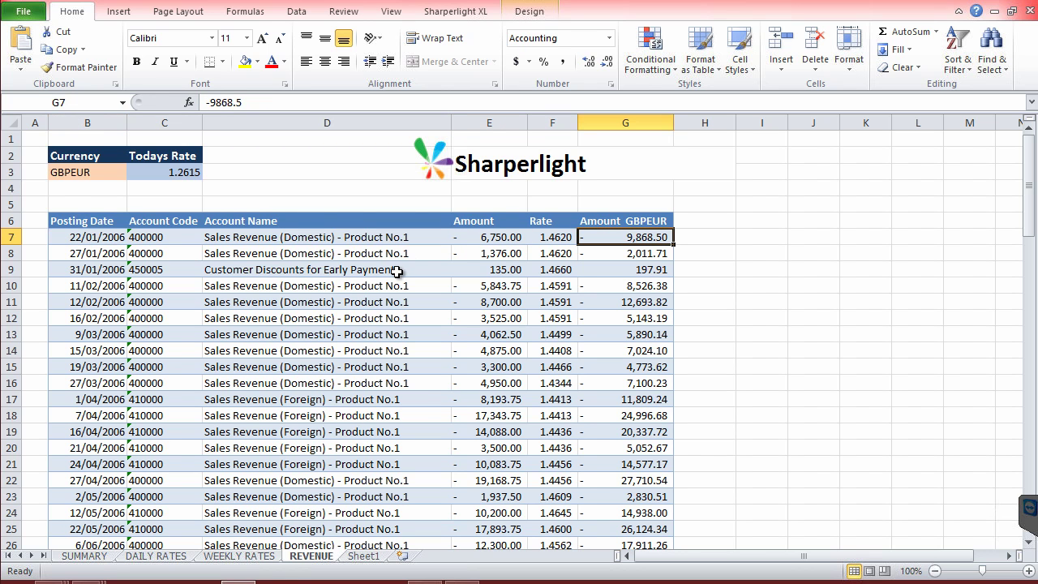
{"action": "left_click", "coordinate": [77, 171]}
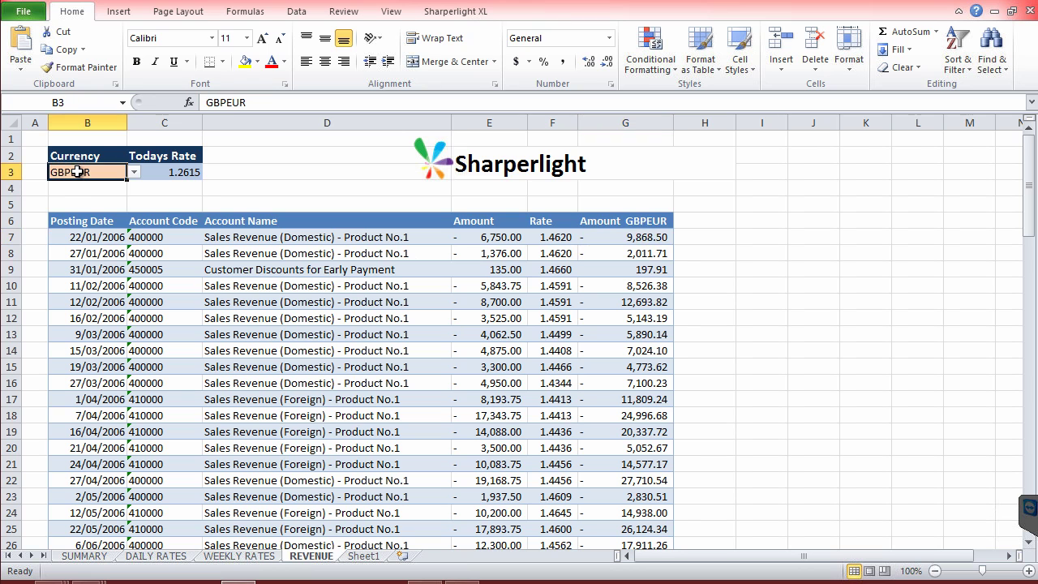
{"action": "left_click", "coordinate": [133, 171]}
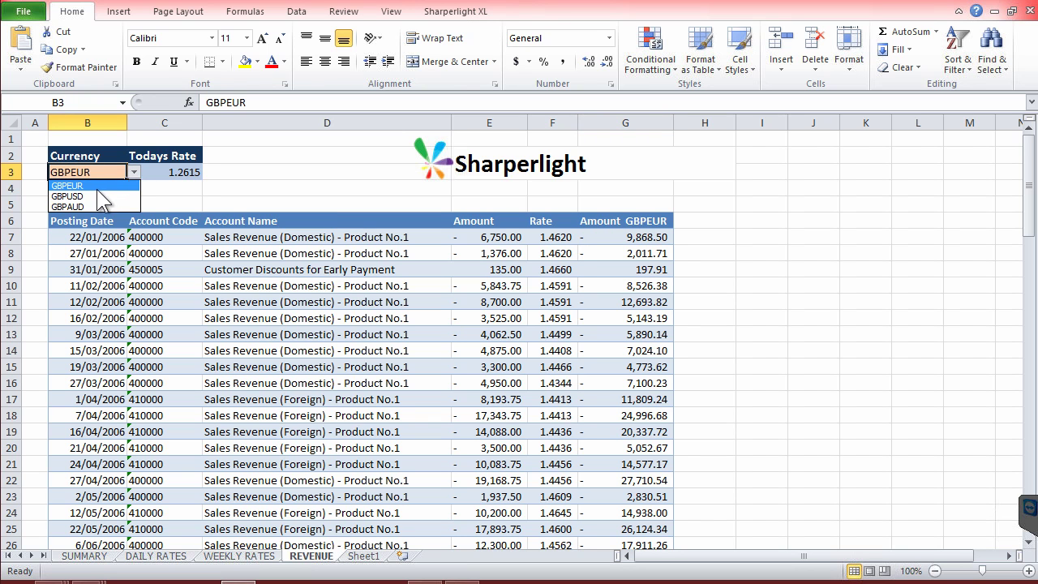
{"action": "left_click", "coordinate": [89, 195]}
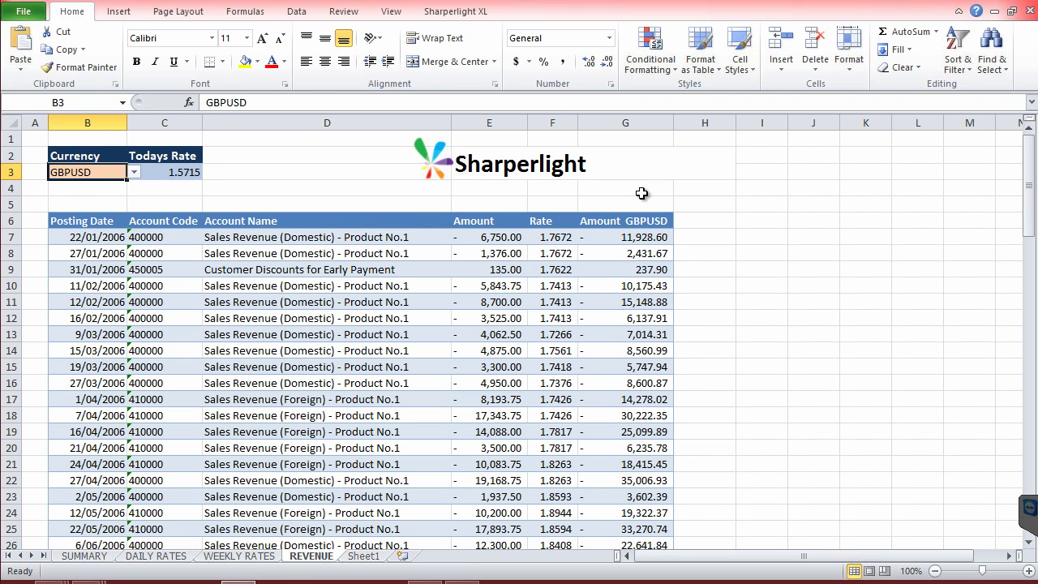
Switch to the Financial History report in the browser, and show and hide the HIGH series in the NASDAQ / GOOG chart
{"action": "left_click", "coordinate": [442, 301]}
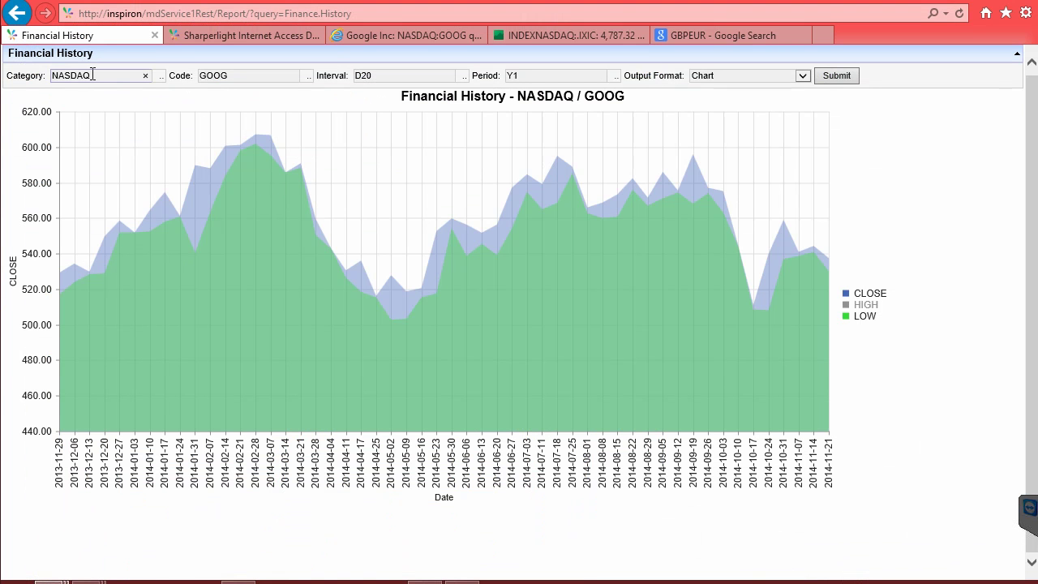
{"action": "left_click", "coordinate": [97, 75]}
{"action": "mouse_move", "coordinate": [111, 260]}
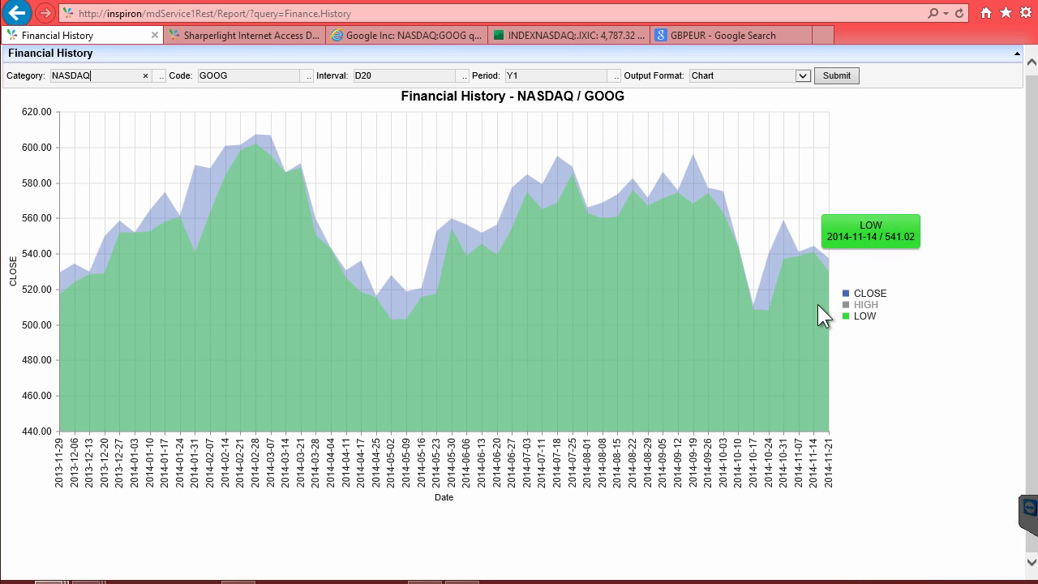
{"action": "left_click", "coordinate": [851, 305]}
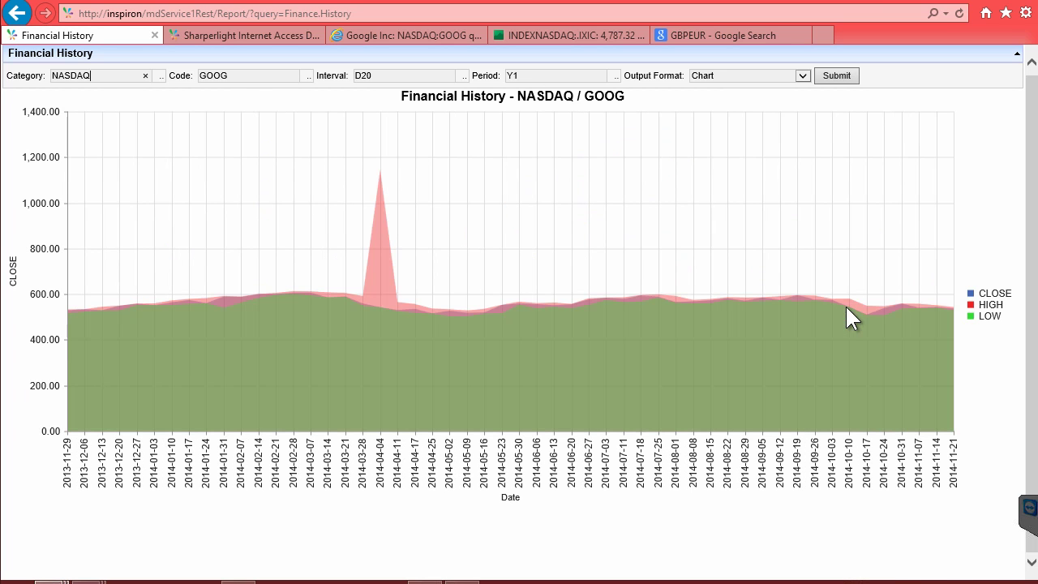
{"action": "left_click", "coordinate": [979, 307]}
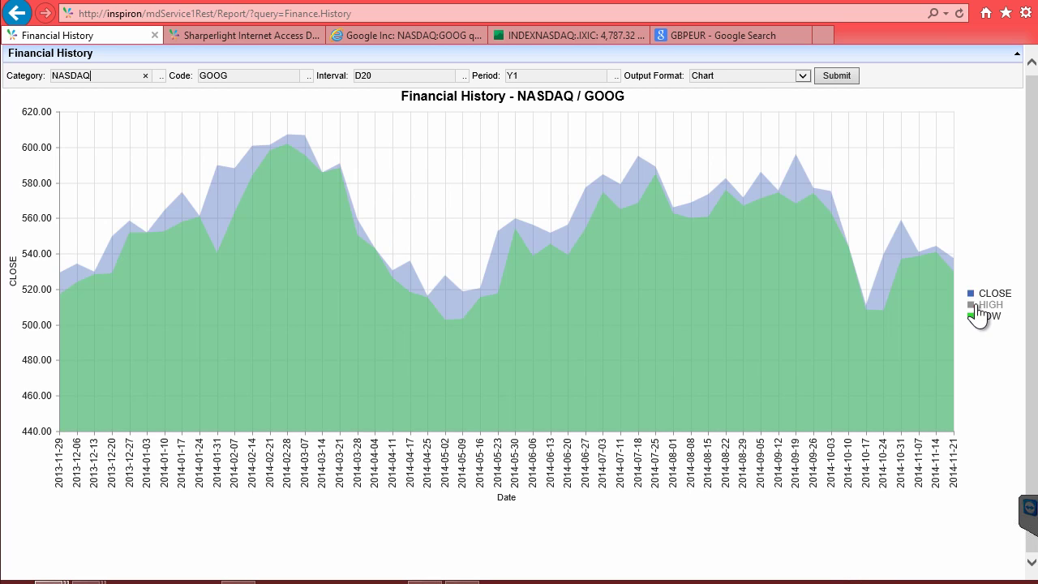
Set the Financial History report's output format to Table and submit it
{"action": "left_click", "coordinate": [802, 75]}
{"action": "left_click", "coordinate": [704, 65]}
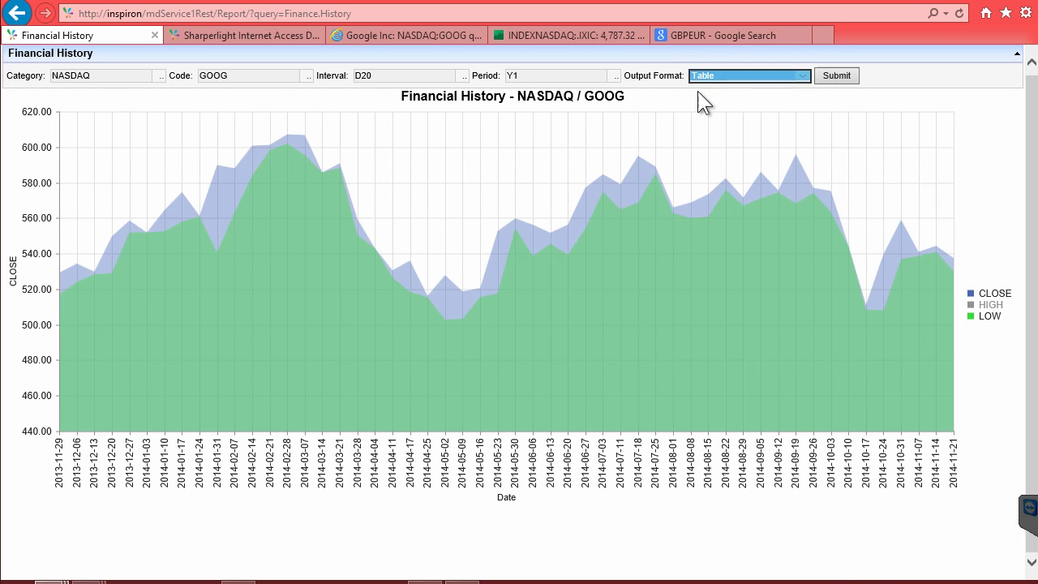
{"action": "left_click", "coordinate": [839, 77]}
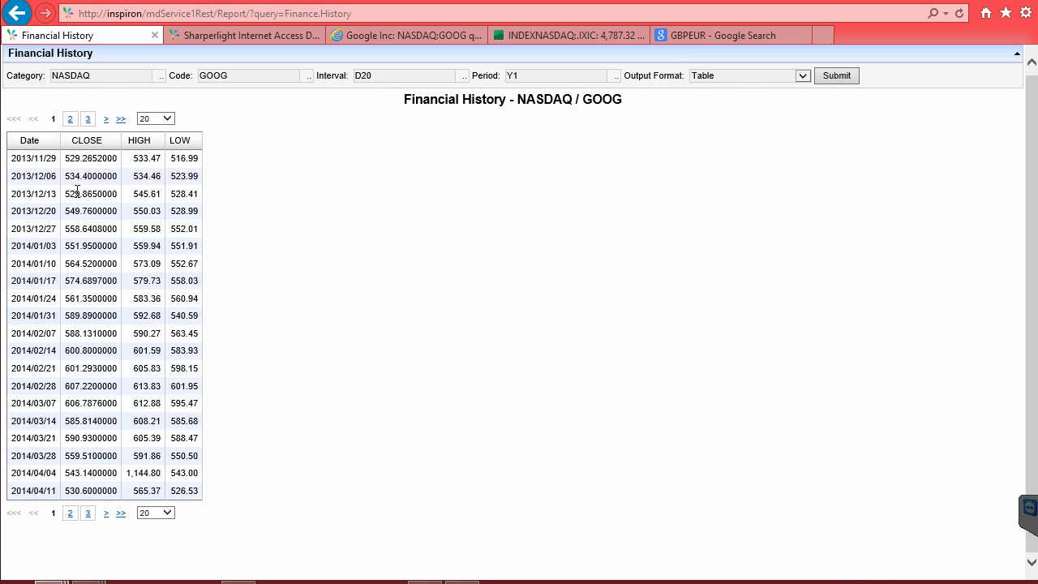
Switch to the Excel workbook and inspect the table formula in B4, the currency in B3 and today's rate in D3 on DAILY RATES
{"action": "key", "text": "ctrl+3"}
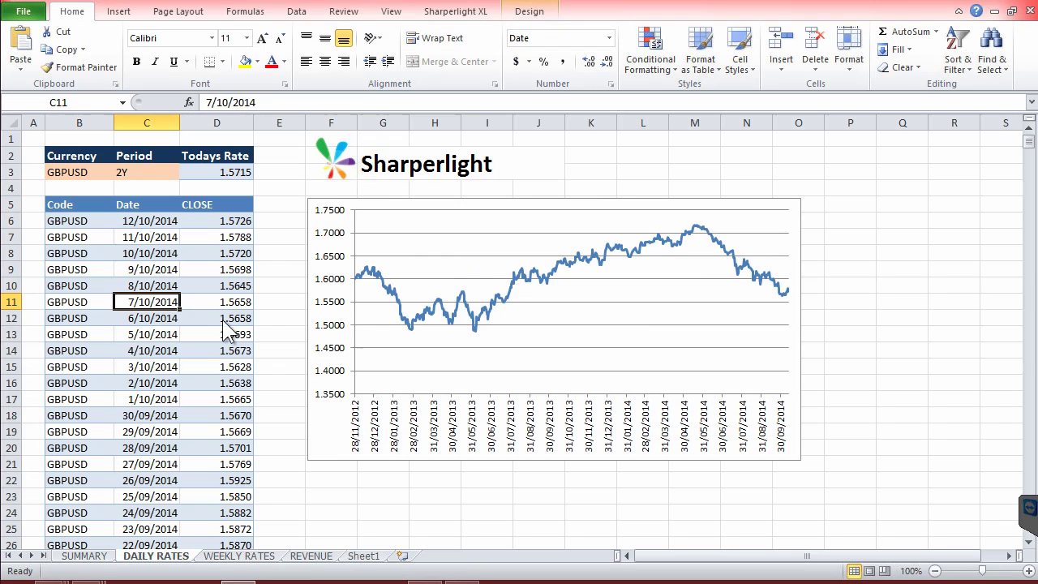
{"action": "left_click", "coordinate": [102, 187]}
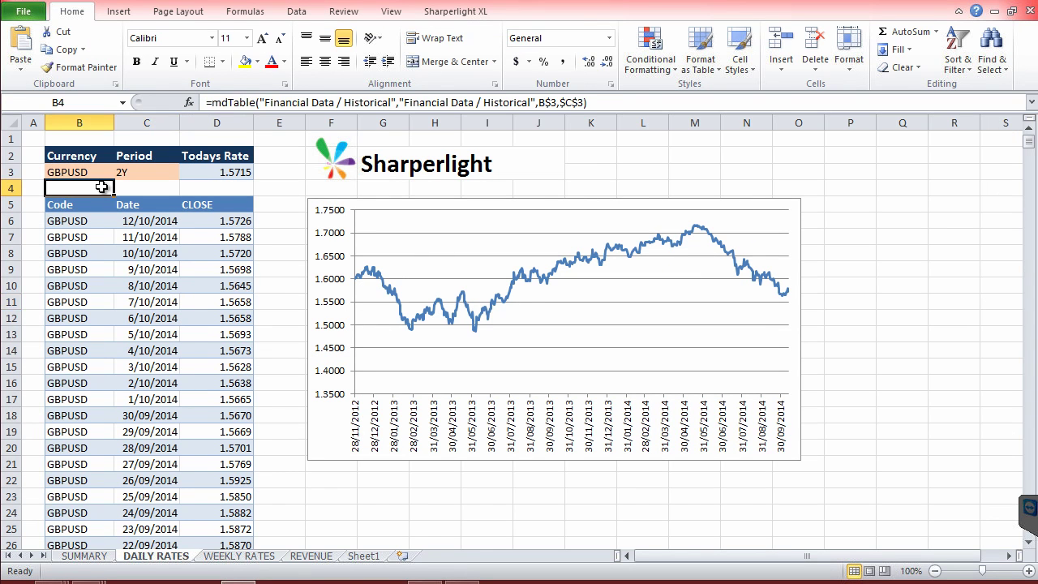
{"action": "left_click", "coordinate": [61, 169]}
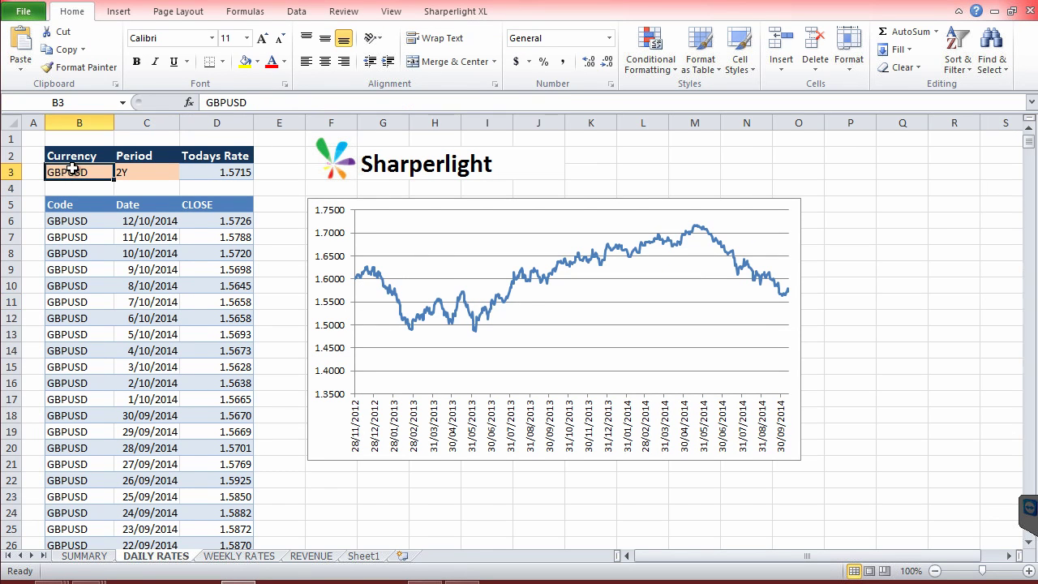
{"action": "left_click", "coordinate": [213, 173]}
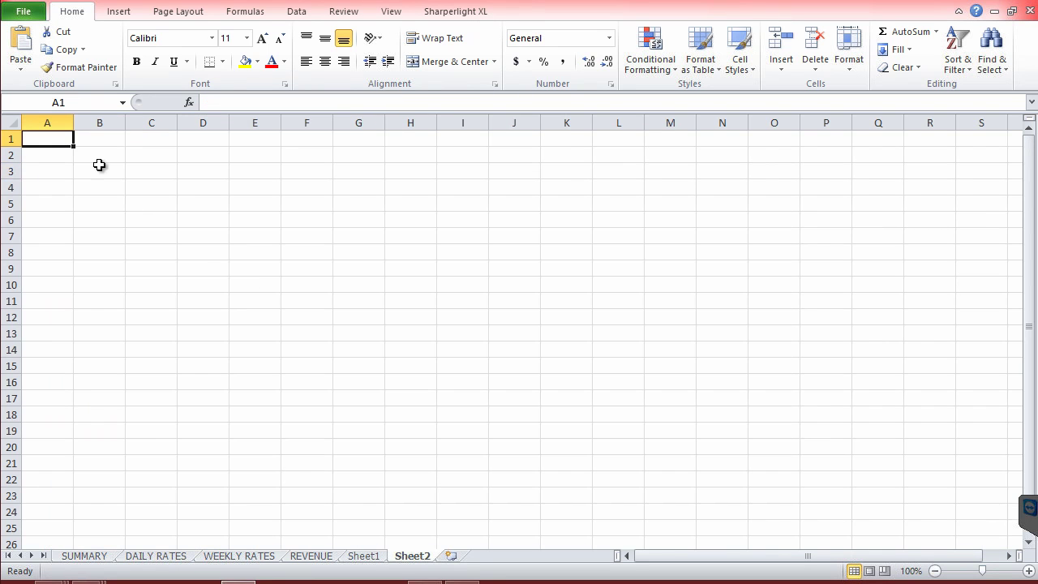
On the blank worksheet Sheet2, enter the heading Currency in cell B2 and the code GBPEUR in cell B3
{"action": "left_click", "coordinate": [99, 166]}
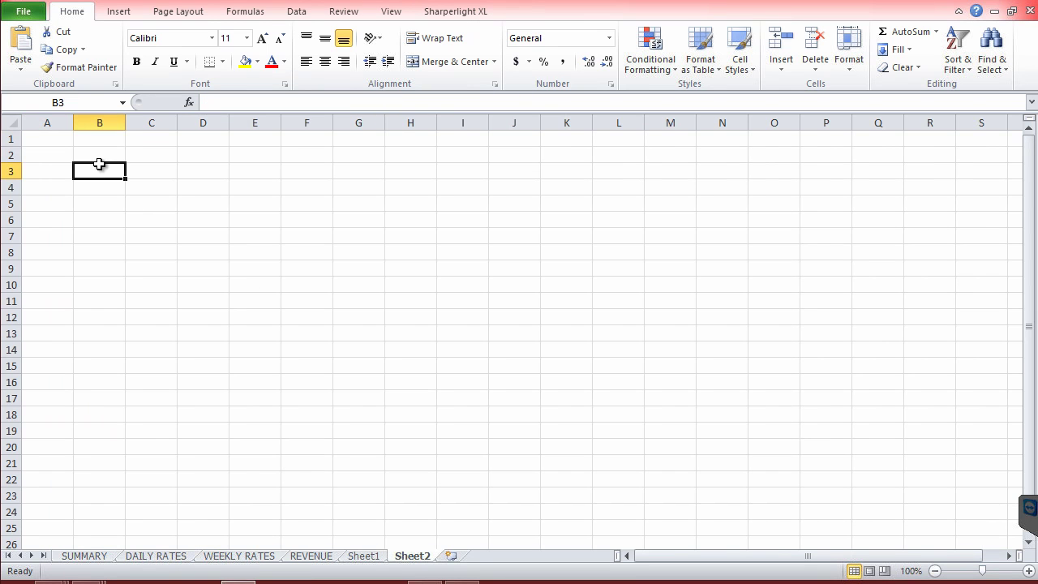
{"action": "left_click", "coordinate": [99, 162]}
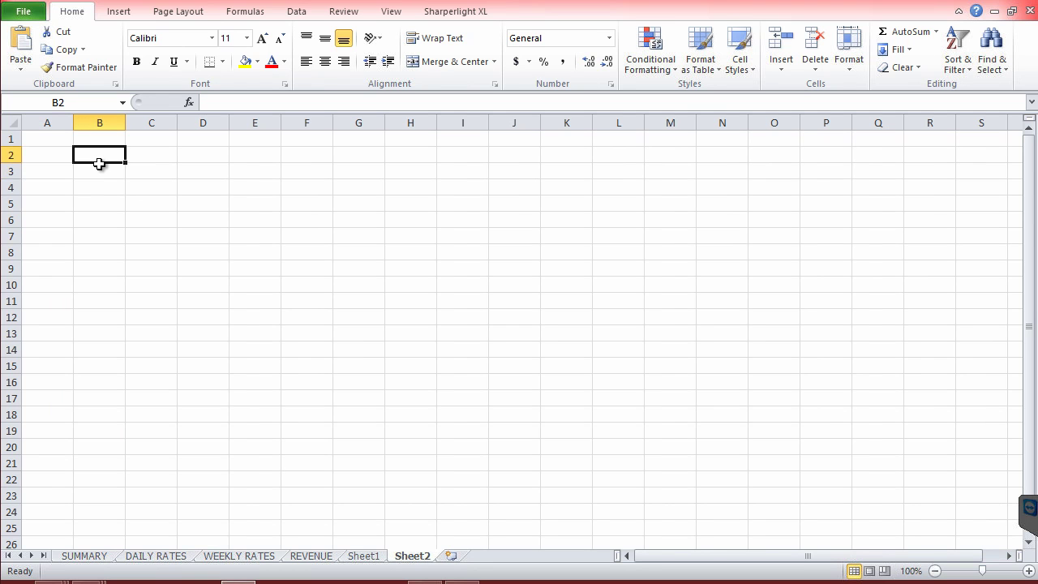
{"action": "type", "text": "Currency"}
{"action": "key", "text": "Return"}
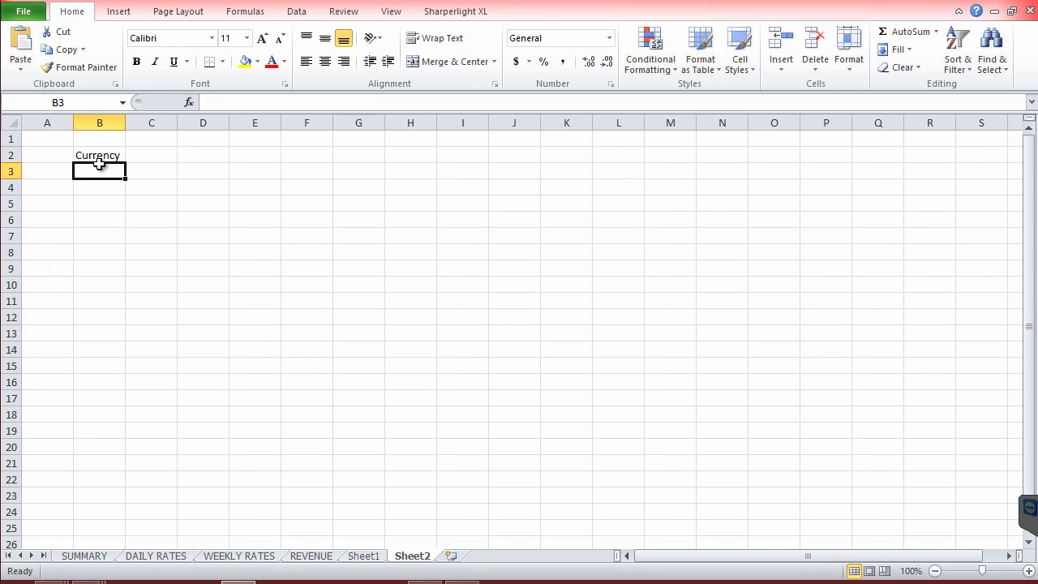
{"action": "type", "text": "GB"}
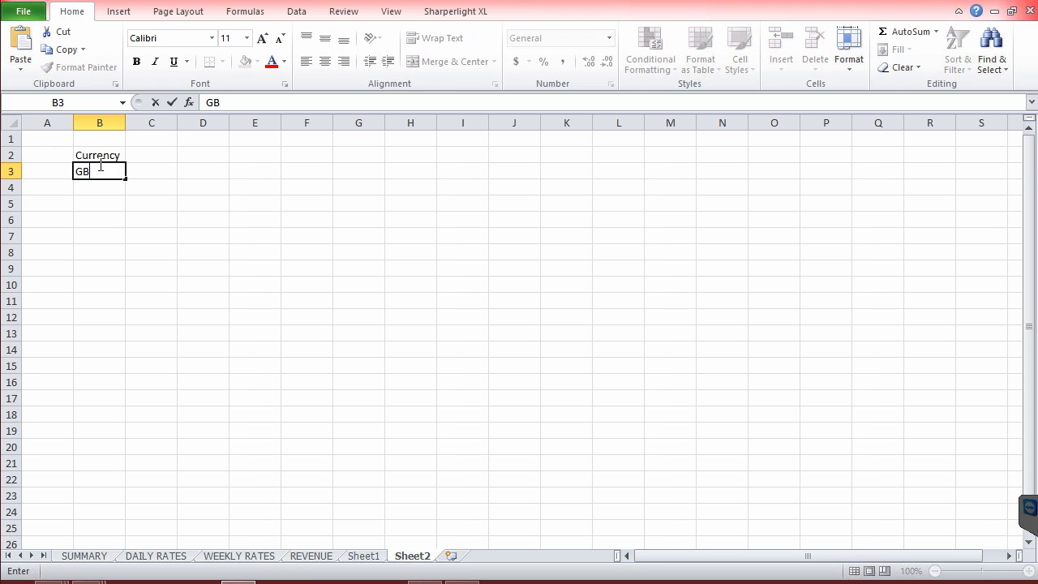
{"action": "type", "text": "PEUR"}
{"action": "key", "text": "Return"}
{"action": "key", "text": "Return"}
Start a Sharperlight value query for cell D3, with System as the product and Financial Data / Spot as the table
{"action": "left_click", "coordinate": [198, 170]}
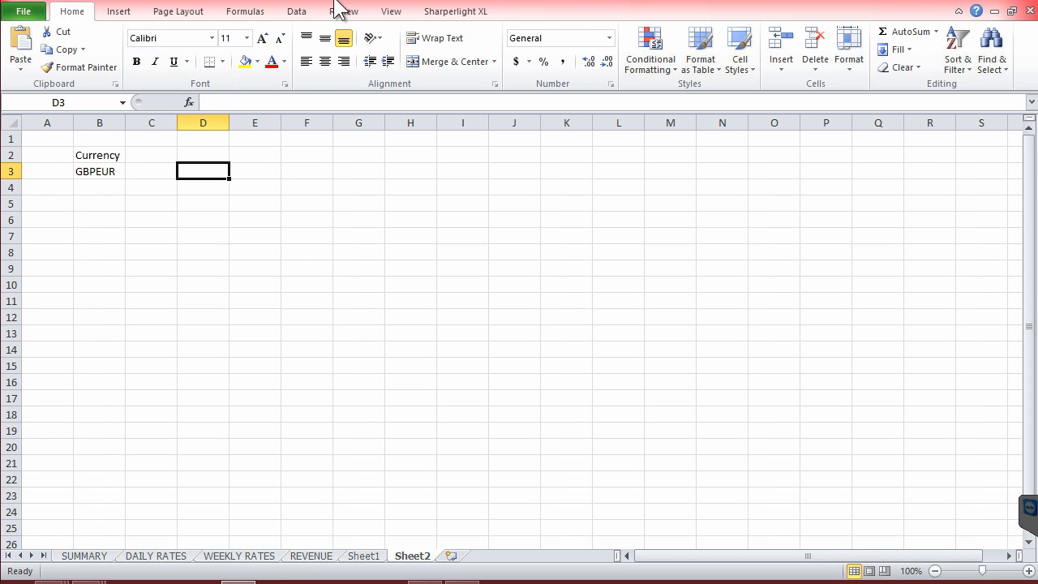
{"action": "left_click", "coordinate": [446, 13]}
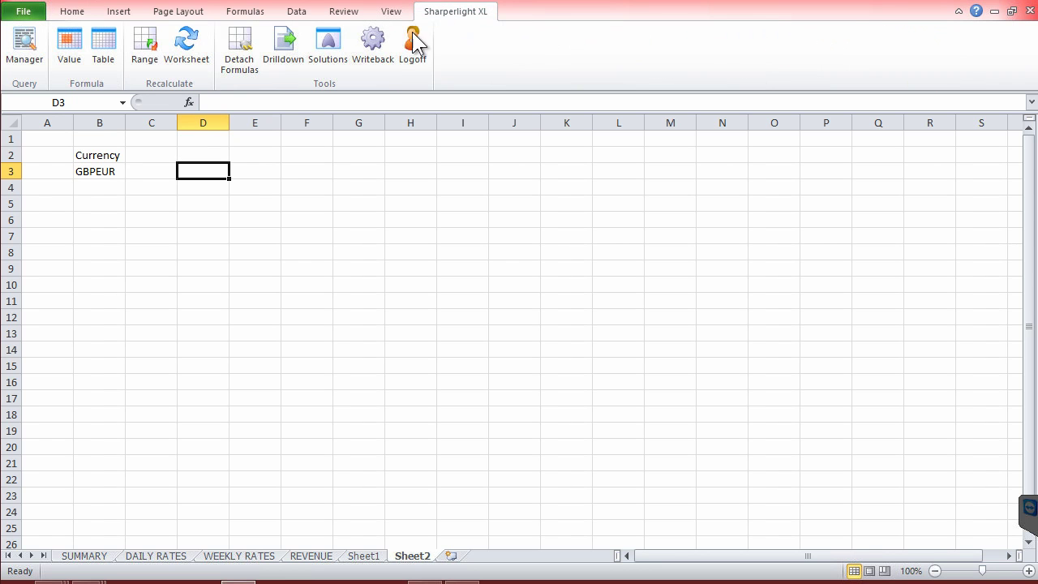
{"action": "left_click", "coordinate": [75, 46]}
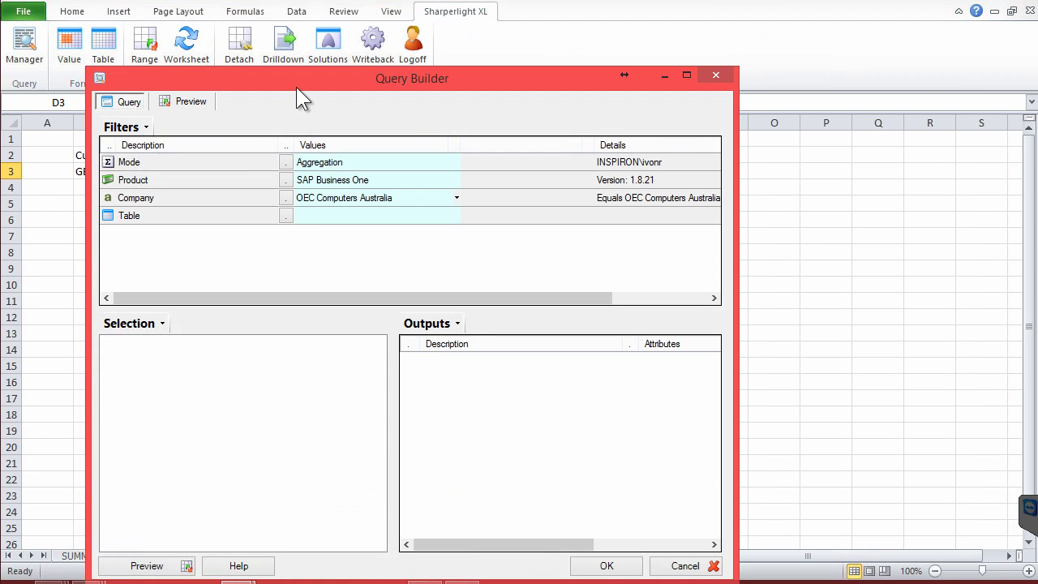
{"action": "left_click_drag", "start_coordinate": [294, 82], "coordinate": [441, 36]}
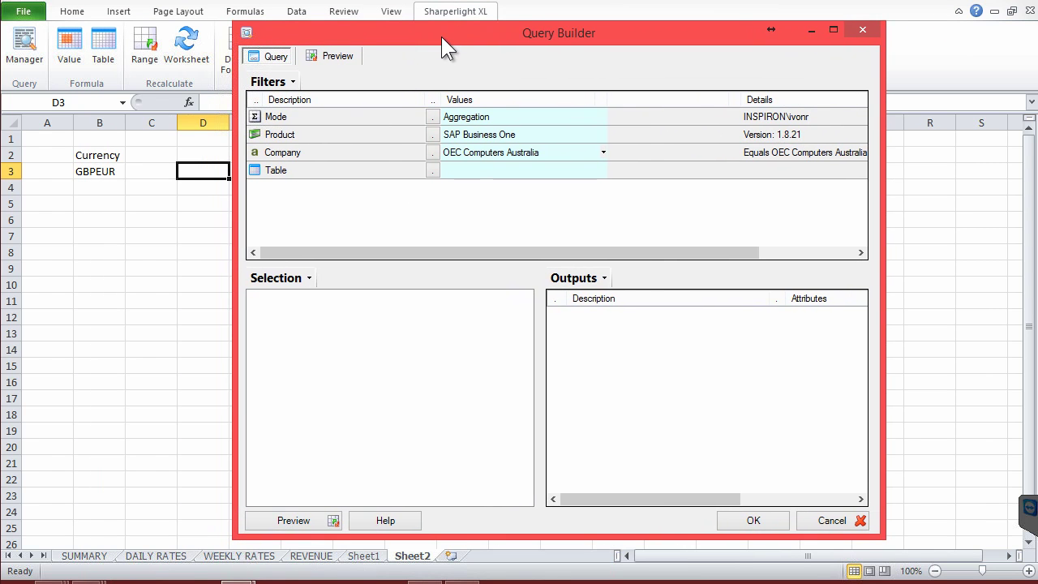
{"action": "left_click", "coordinate": [432, 133]}
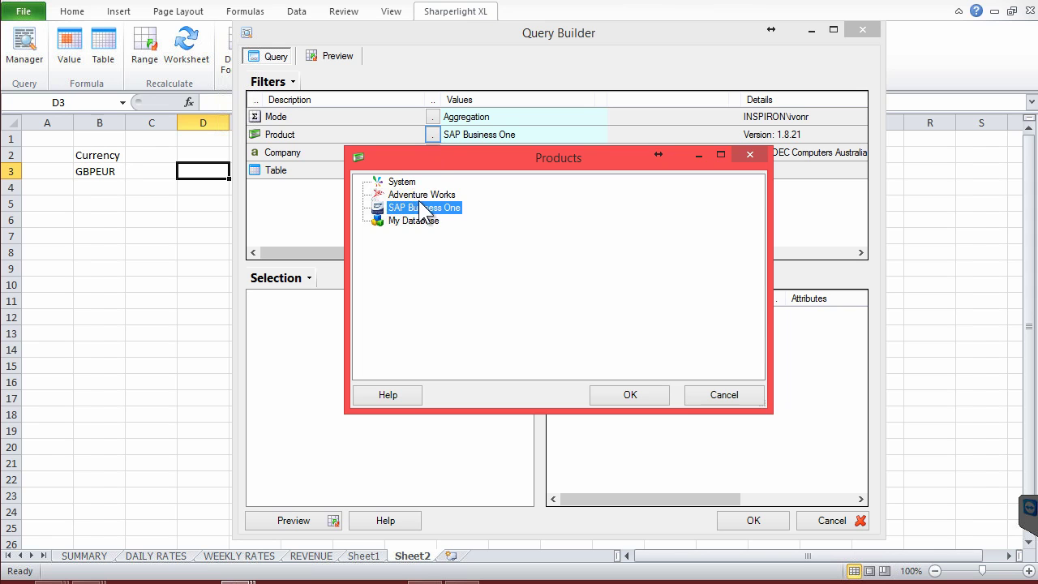
{"action": "double_click", "coordinate": [399, 181]}
{"action": "left_click", "coordinate": [432, 152]}
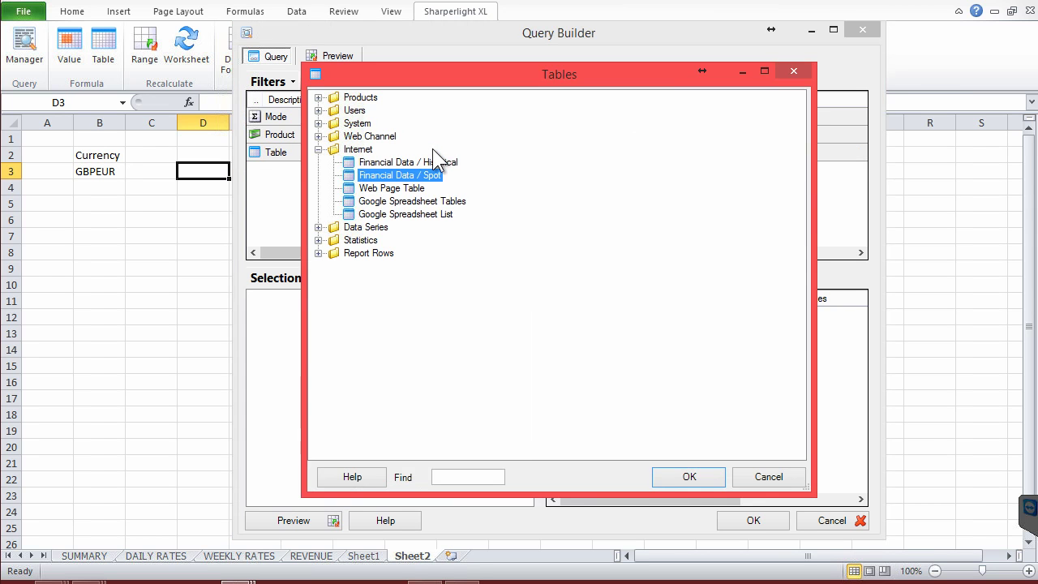
{"action": "double_click", "coordinate": [397, 176]}
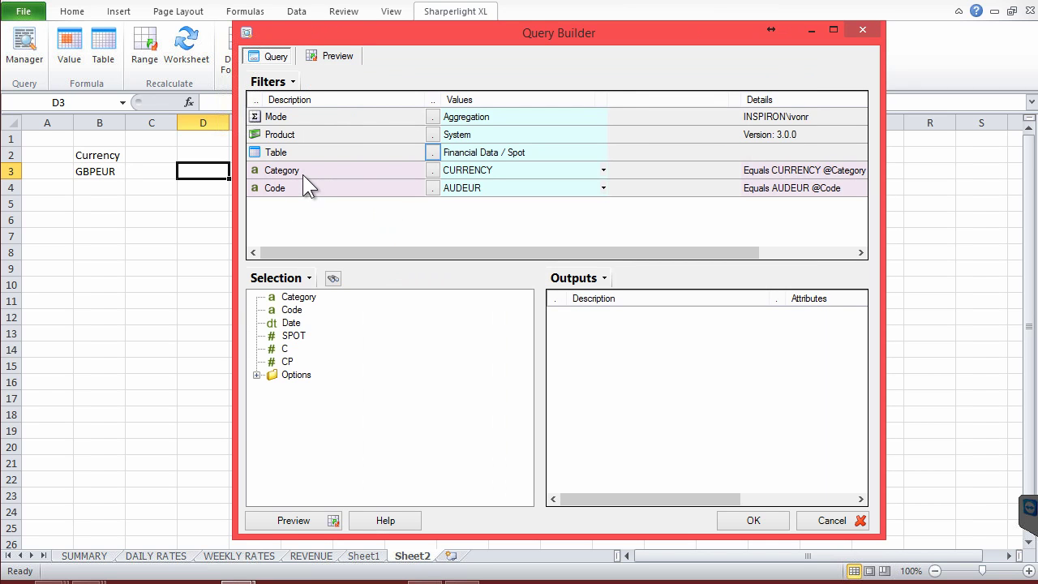
Review the query's Category and Code filters and browse the available categories in the lookup without changing the selection
{"action": "left_click", "coordinate": [461, 172]}
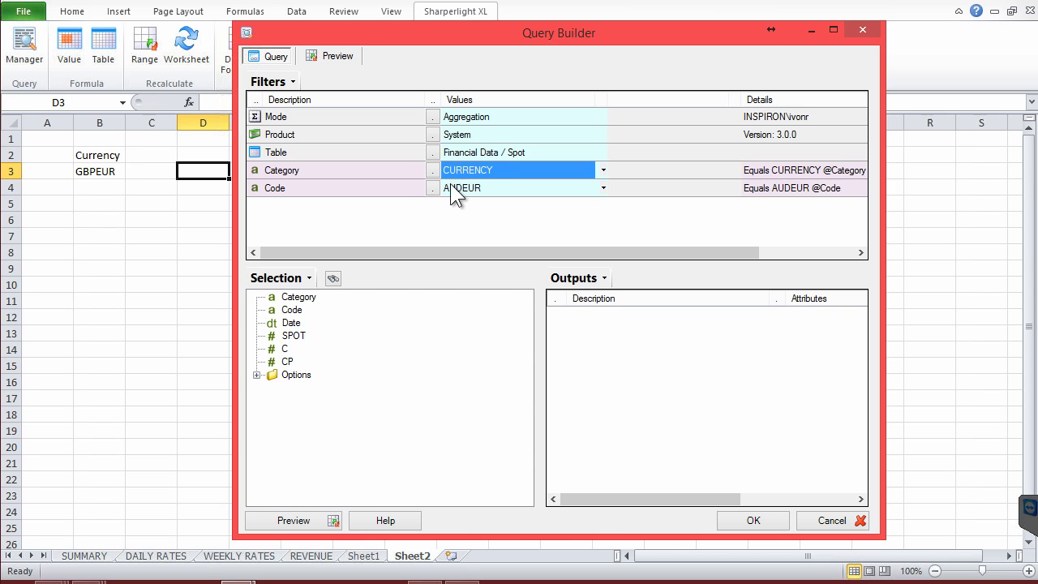
{"action": "left_click", "coordinate": [454, 188]}
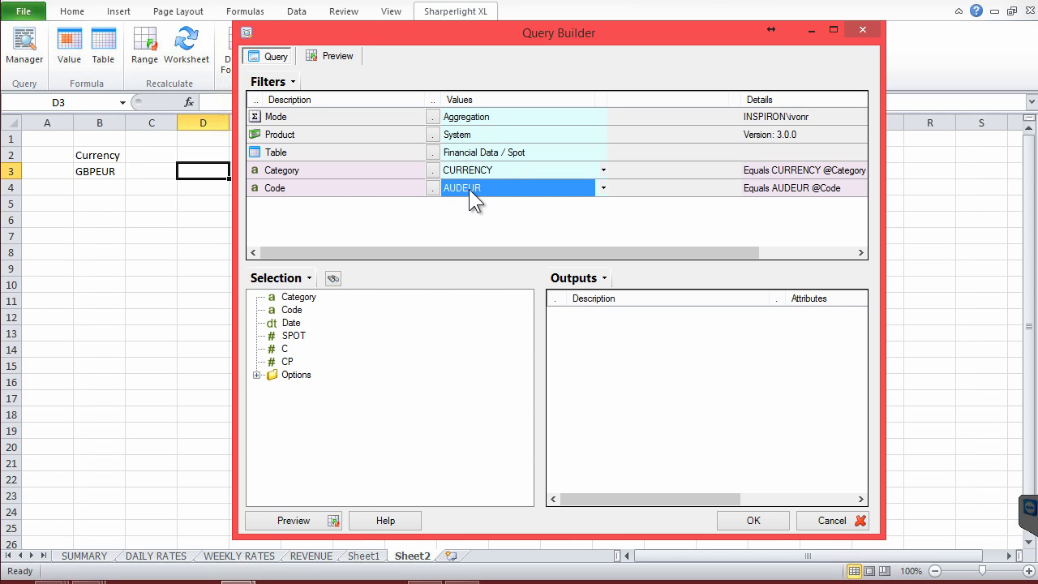
{"action": "left_click", "coordinate": [432, 170]}
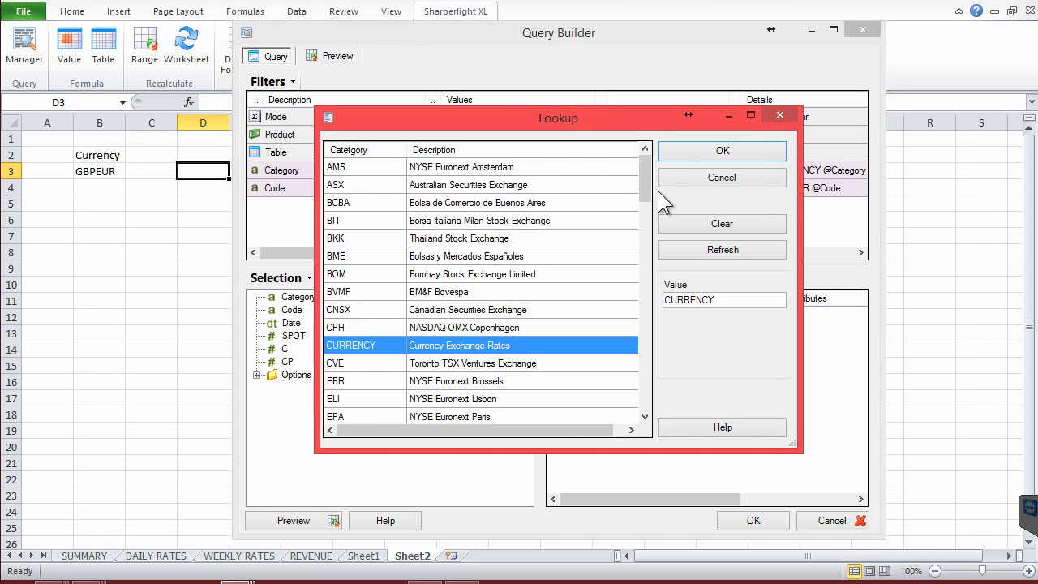
{"action": "left_click_drag", "start_coordinate": [649, 178], "coordinate": [640, 275]}
{"action": "left_click", "coordinate": [721, 177]}
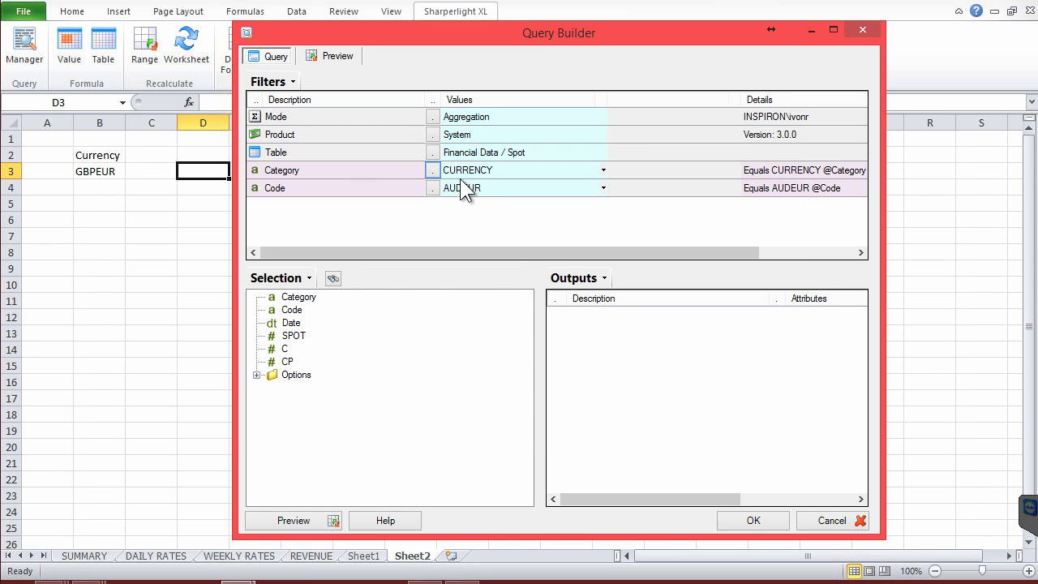
Link the query's Code filter to the currency code in worksheet cell B3
{"action": "left_click", "coordinate": [466, 187]}
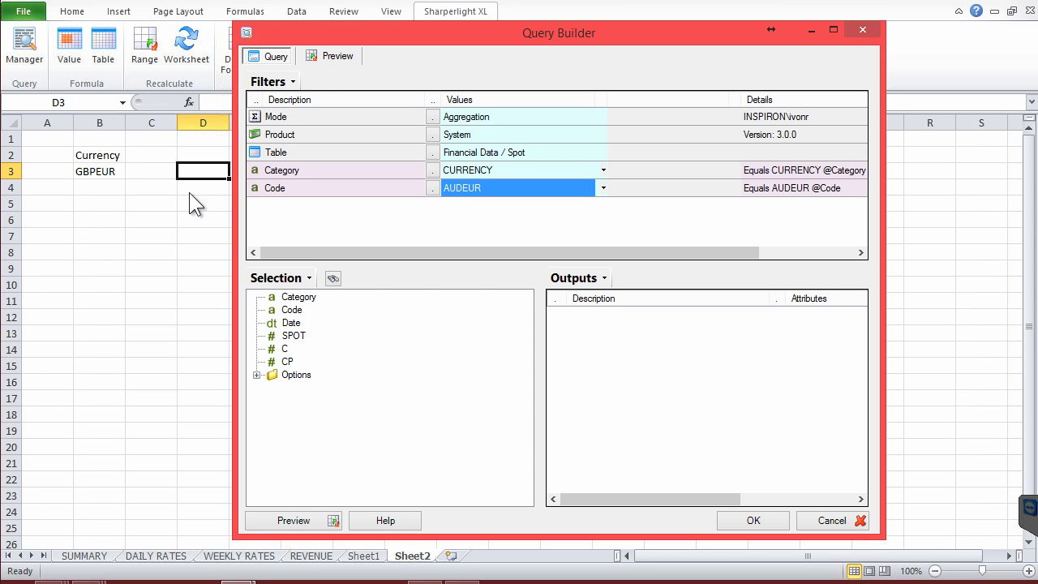
{"action": "left_click", "coordinate": [81, 171]}
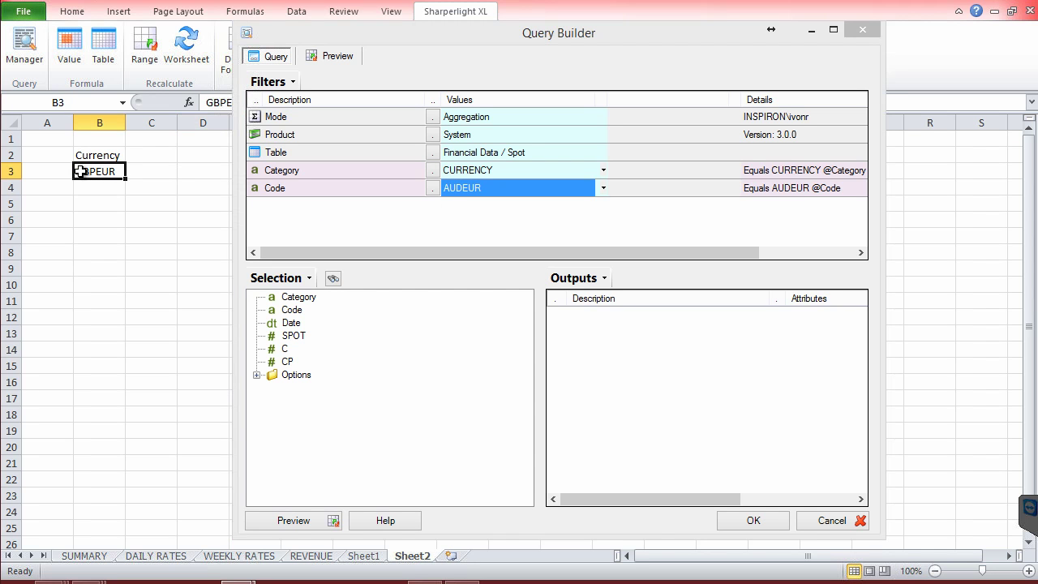
{"action": "double_click", "coordinate": [81, 171]}
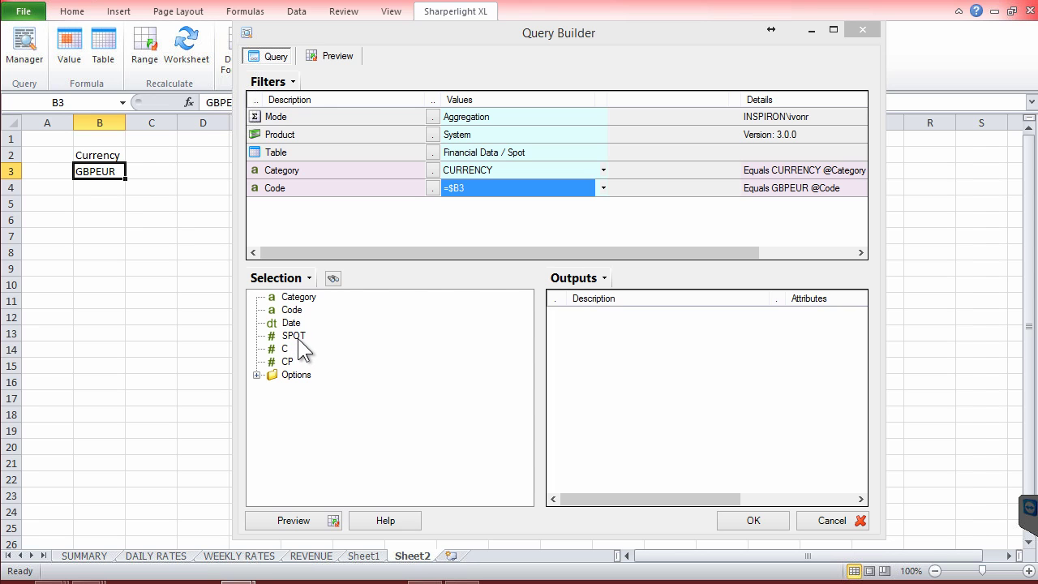
Add all available fields as outputs and preview the query, examining the Date and SPOT values
{"action": "right_click", "coordinate": [297, 298]}
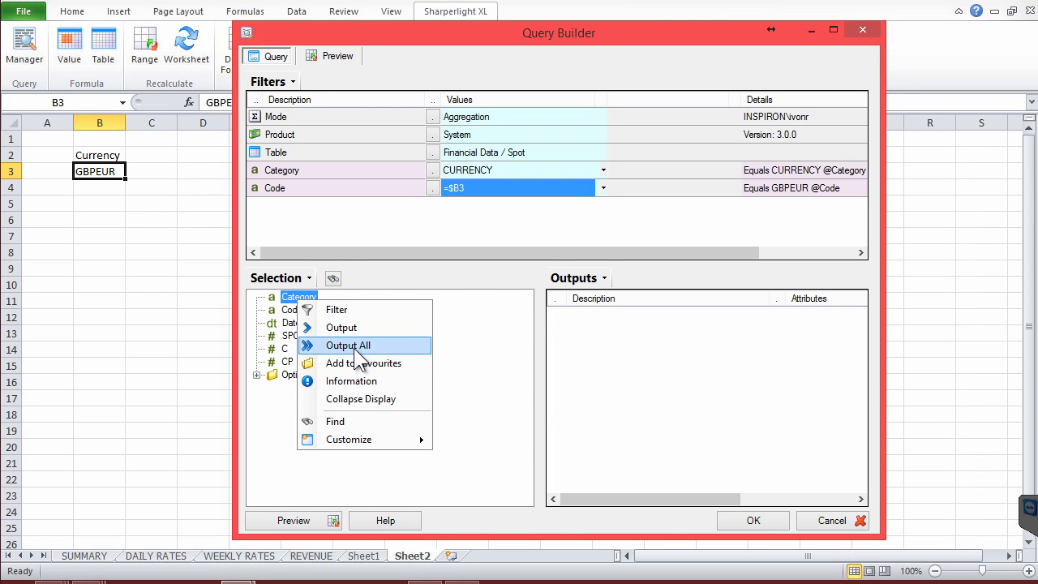
{"action": "left_click", "coordinate": [353, 346]}
{"action": "left_click", "coordinate": [326, 56]}
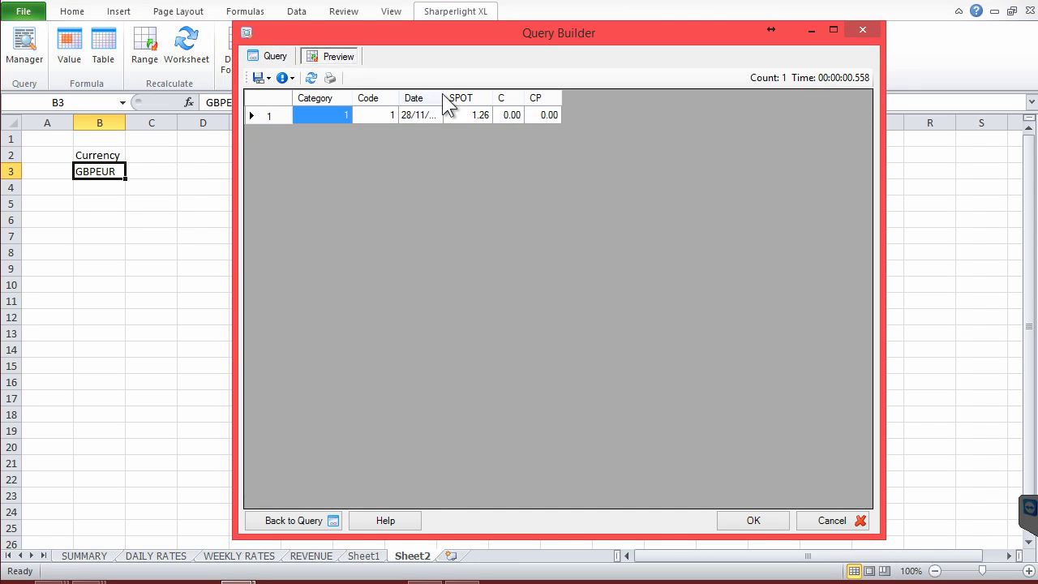
{"action": "left_click_drag", "start_coordinate": [447, 94], "coordinate": [501, 94]}
{"action": "left_click", "coordinate": [435, 114]}
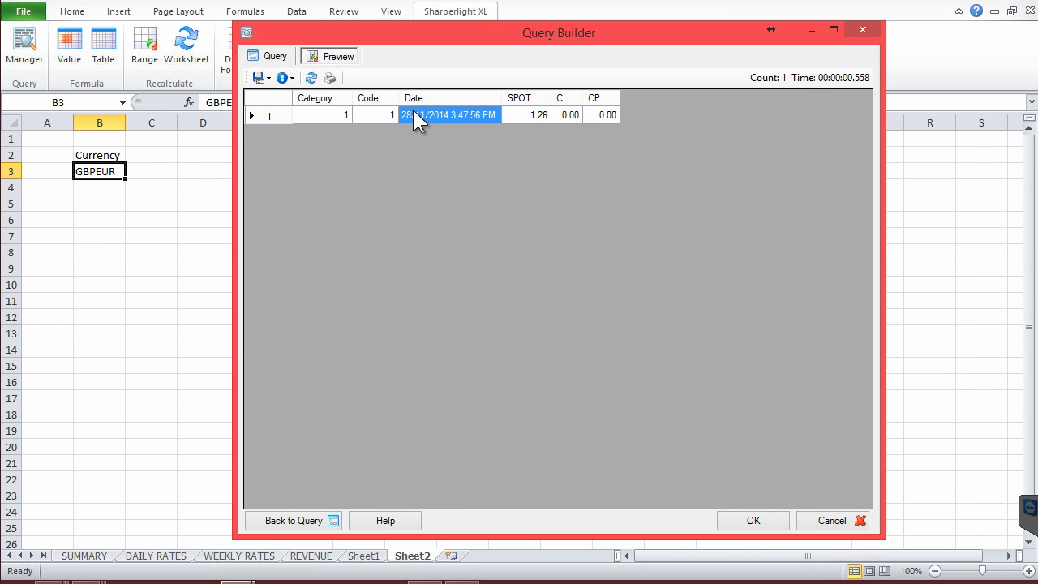
{"action": "left_click", "coordinate": [521, 115]}
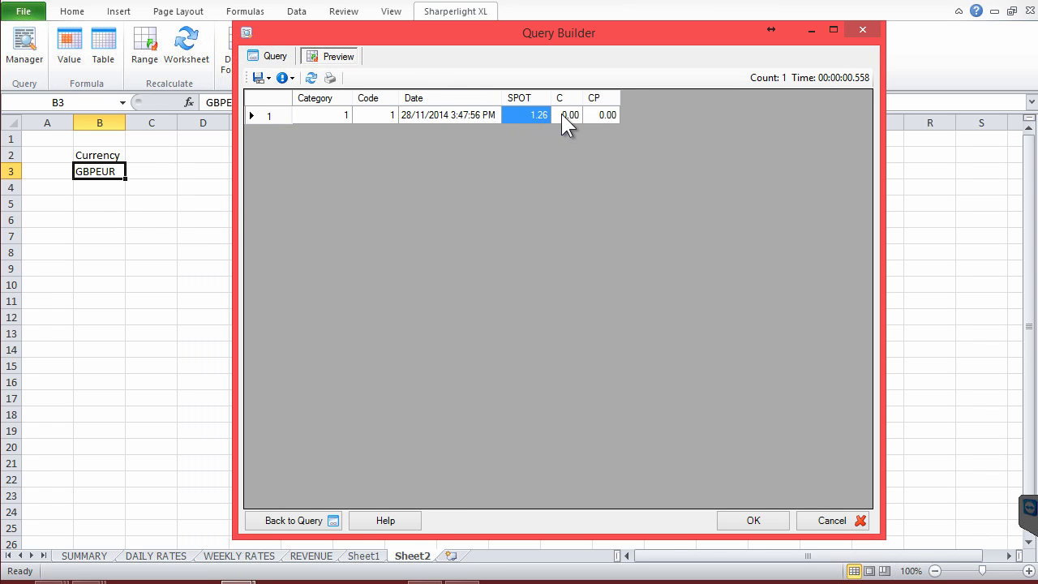
Clear the query's outputs, add SPOT as the only output, and insert the resulting value formula in cell D3
{"action": "left_click", "coordinate": [274, 56]}
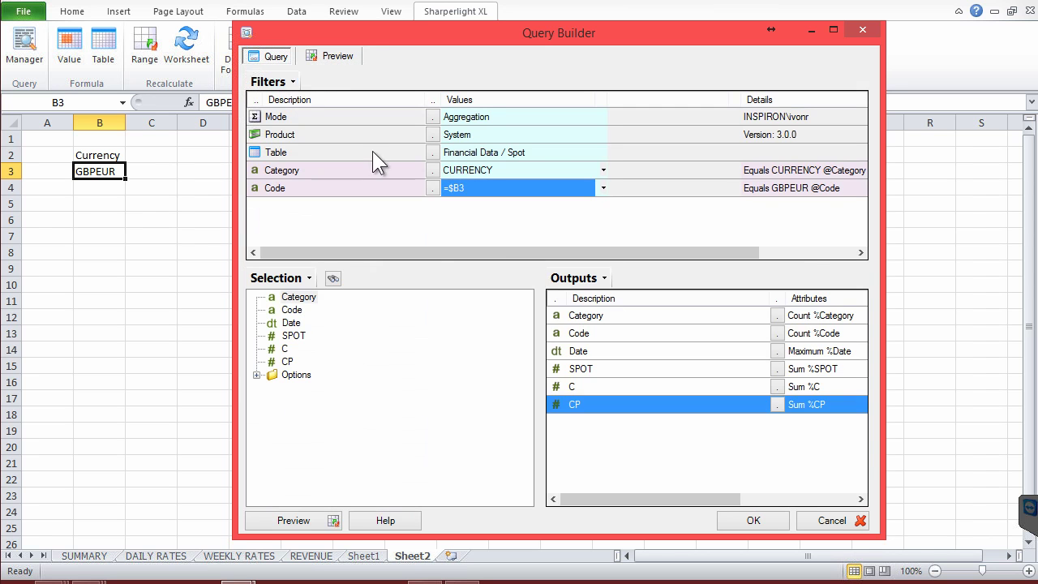
{"action": "right_click", "coordinate": [577, 334]}
{"action": "left_click", "coordinate": [626, 451]}
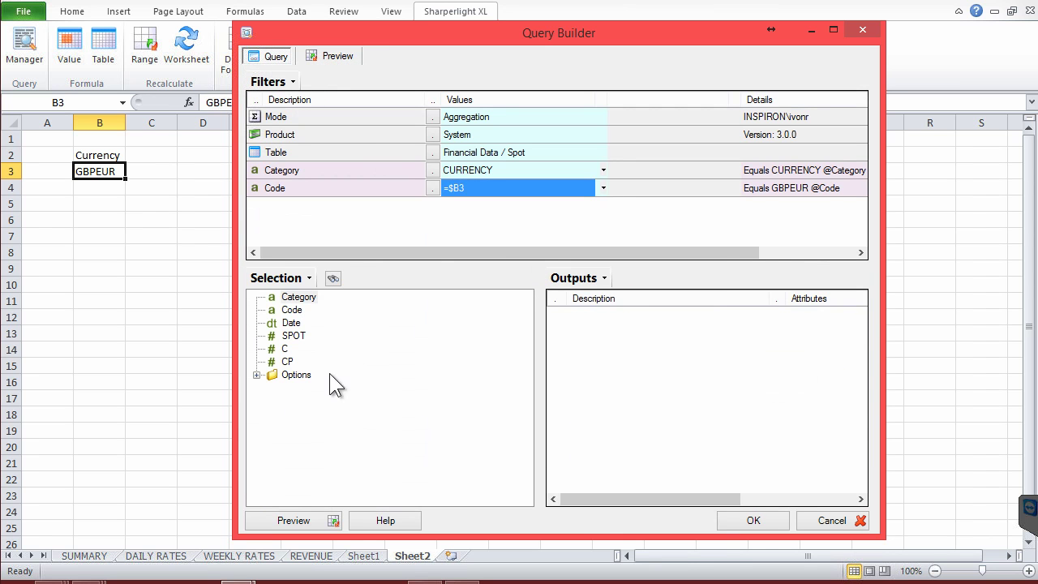
{"action": "left_click_drag", "start_coordinate": [294, 338], "coordinate": [613, 325]}
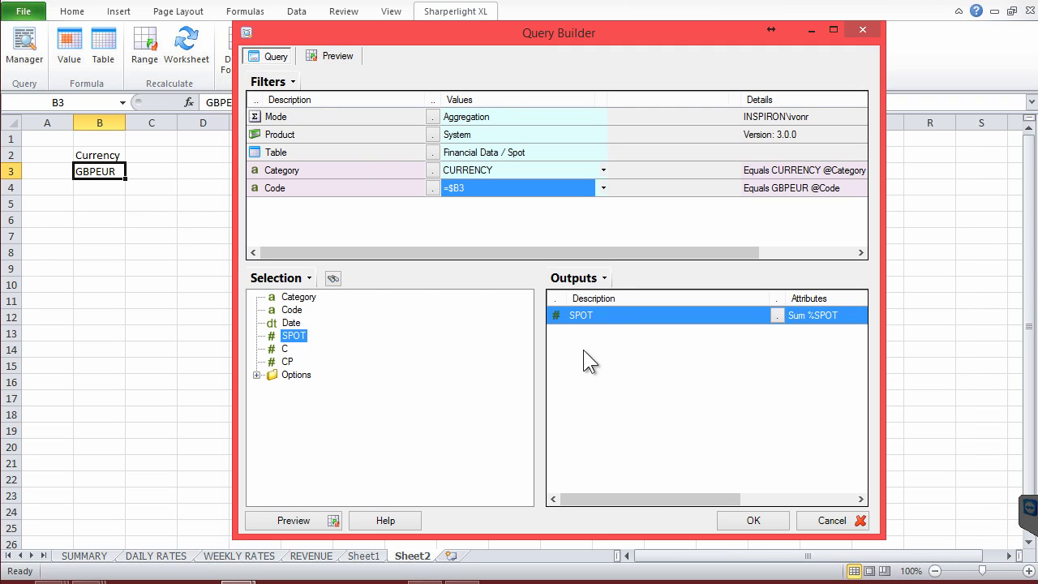
{"action": "left_click", "coordinate": [757, 518]}
{"action": "left_click", "coordinate": [155, 205]}
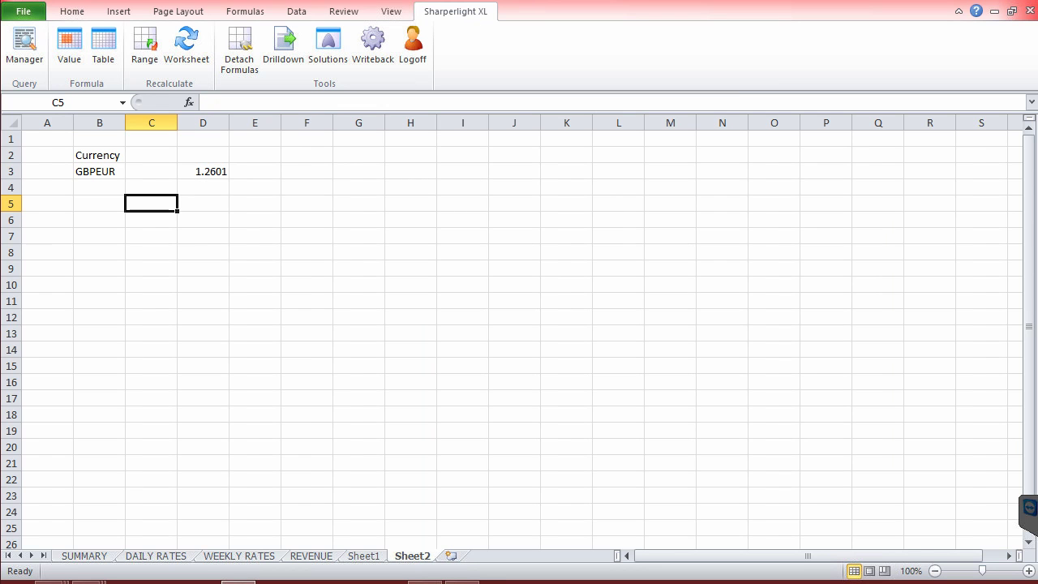
Search Google in the Chrome browser for GBPEUR to check the rate against D3, and return to cell B3 in Excel
{"action": "left_click", "coordinate": [164, 582]}
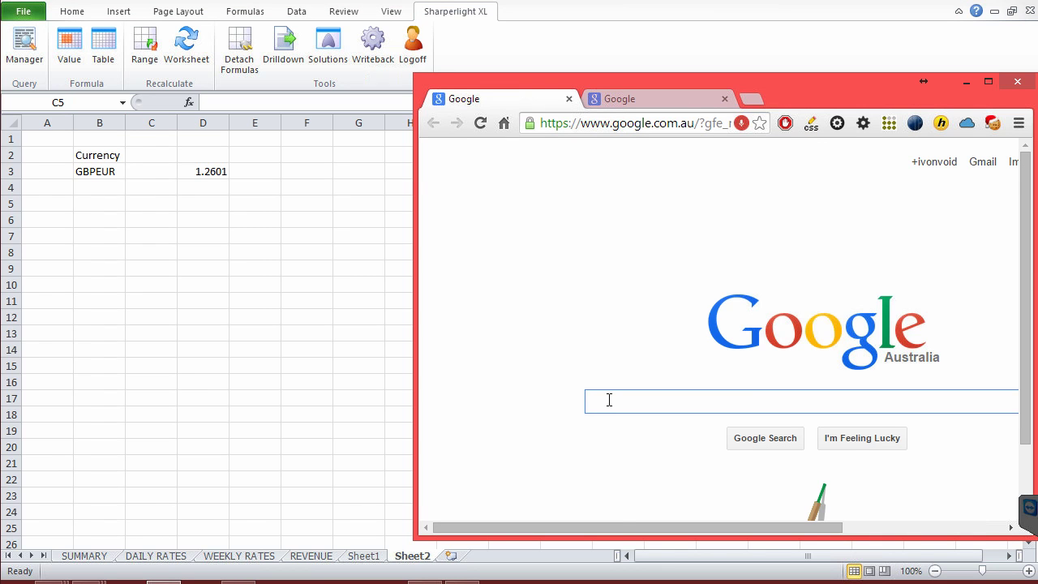
{"action": "type", "text": "GBP"}
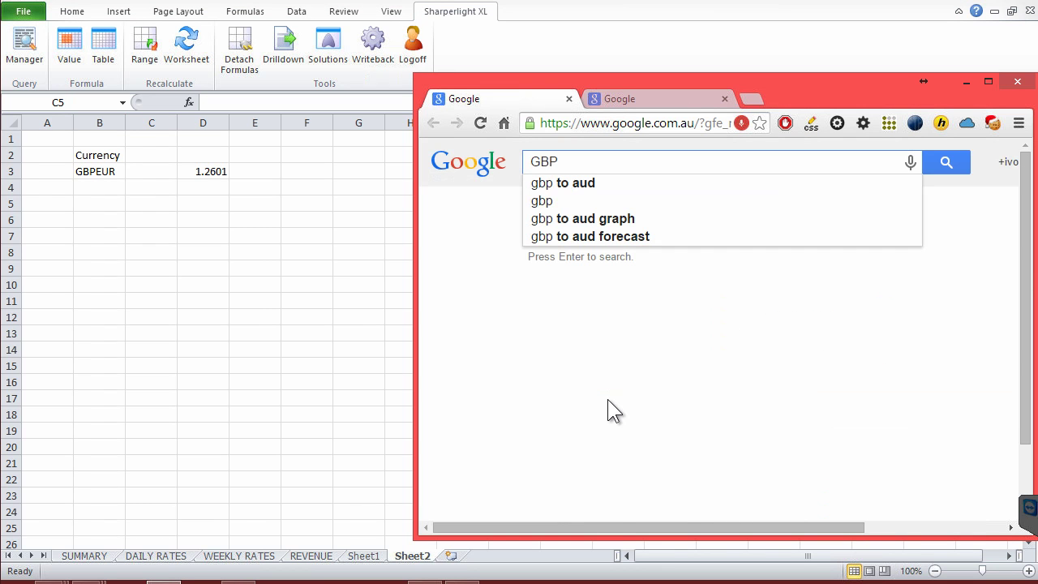
{"action": "type", "text": "EUR"}
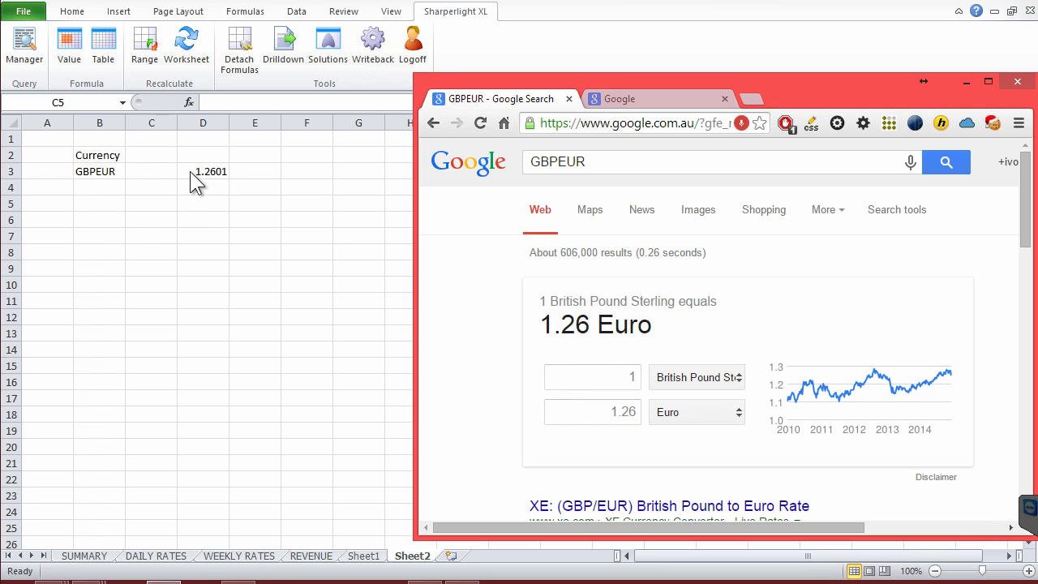
{"action": "left_click", "coordinate": [85, 172]}
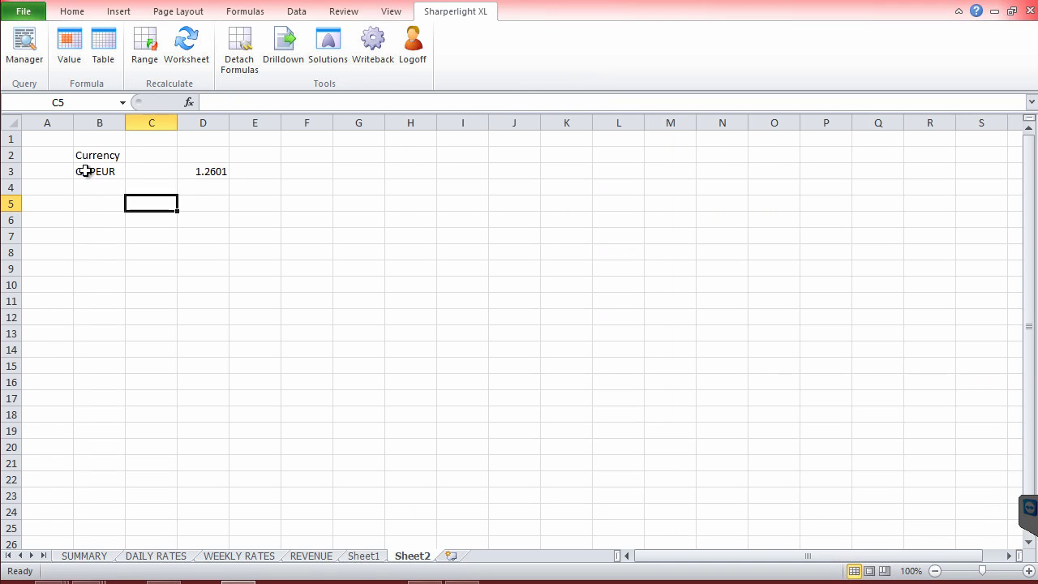
{"action": "left_click", "coordinate": [85, 171]}
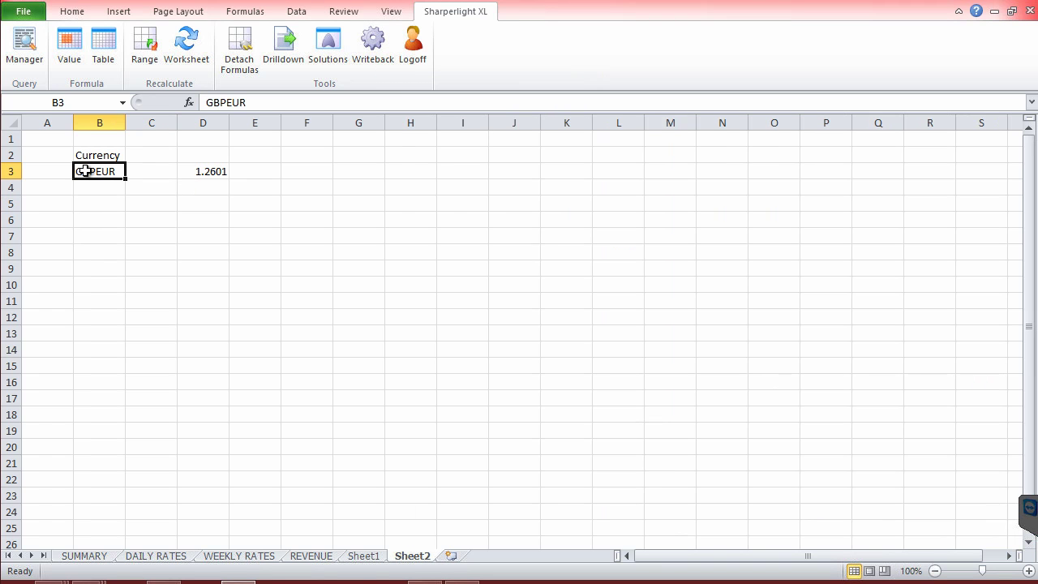
Change the currency code in cell B3 to GBPUSD and check the spot rate in D3
{"action": "type", "text": "GBP"}
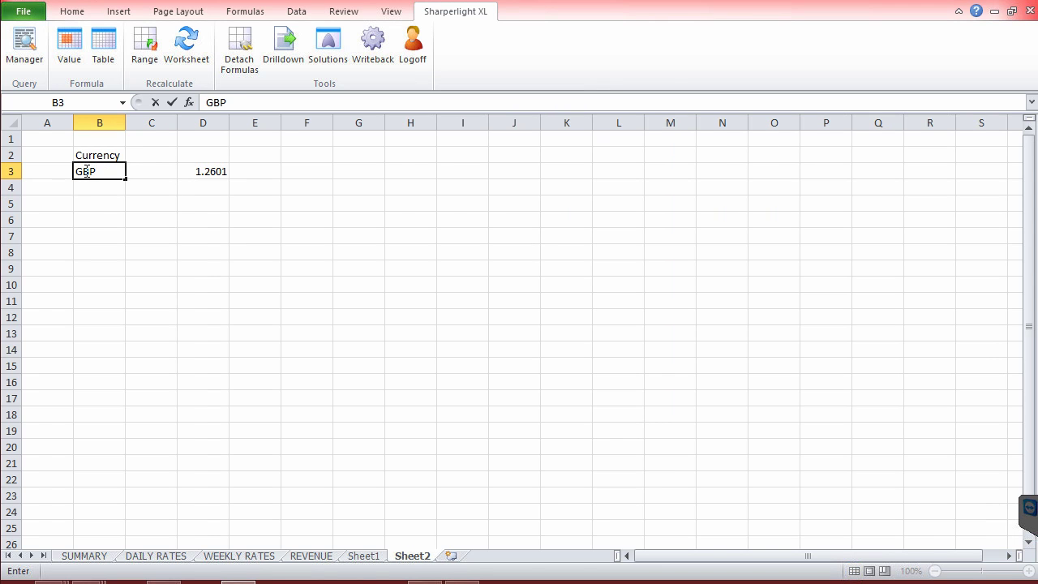
{"action": "type", "text": "USD"}
{"action": "key", "text": "Return"}
{"action": "left_click", "coordinate": [219, 171]}
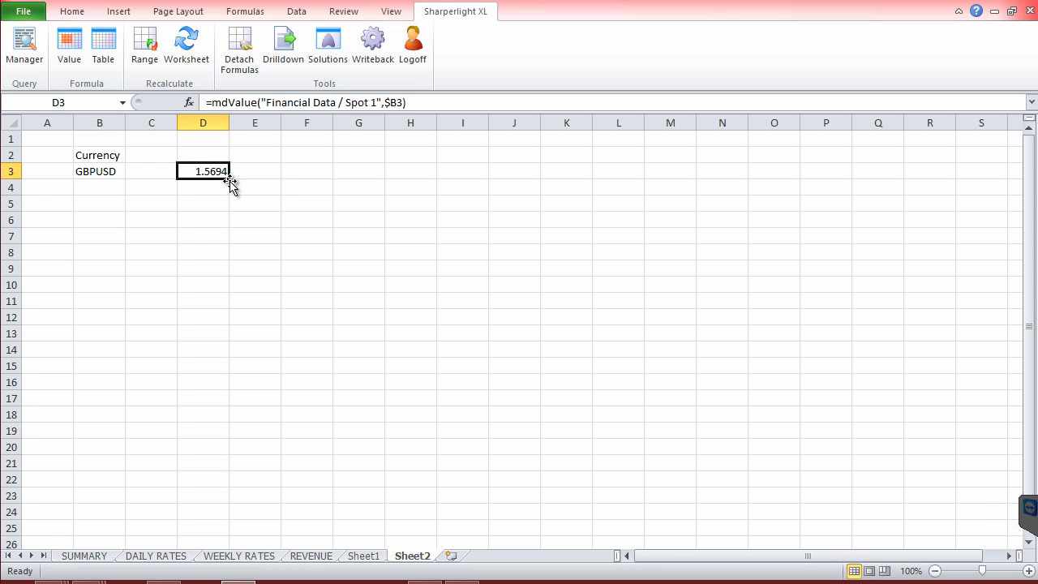
{"action": "left_click", "coordinate": [273, 201]}
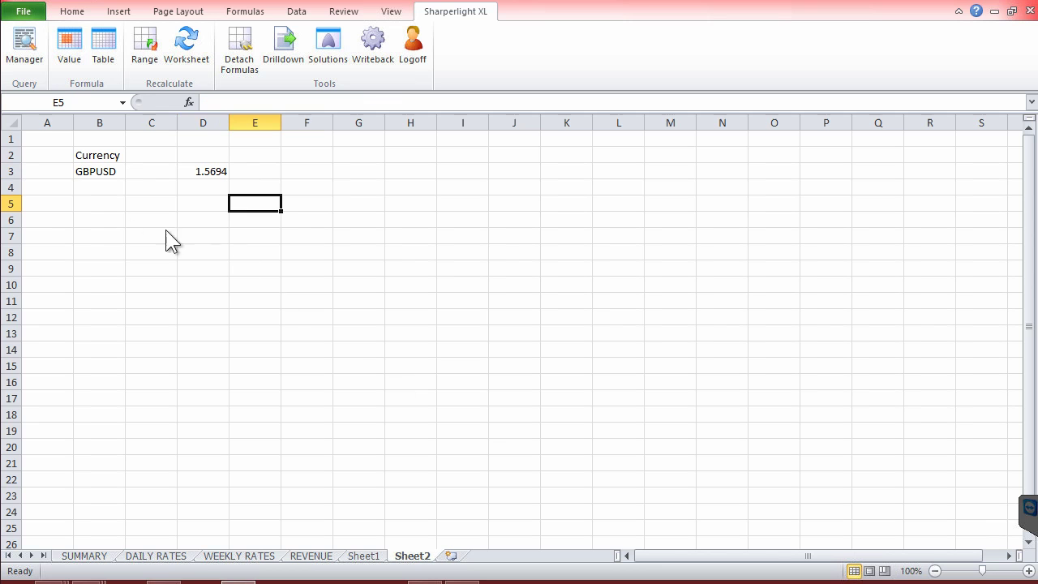
Start a table query at cell B5 using the System product and the Financial Data / Historical table
{"action": "left_click", "coordinate": [93, 203]}
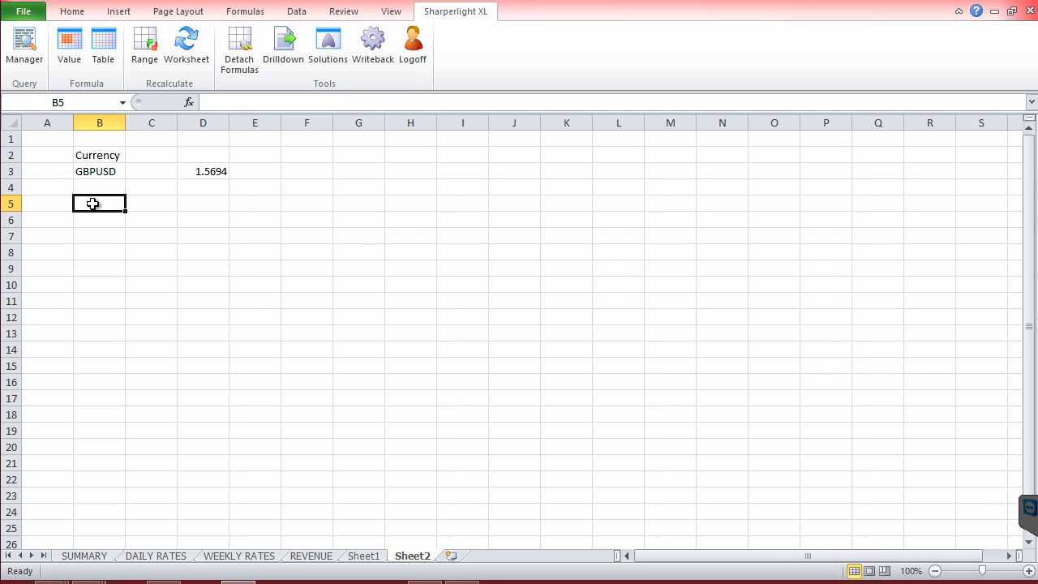
{"action": "left_click", "coordinate": [107, 54]}
{"action": "left_click", "coordinate": [563, 138]}
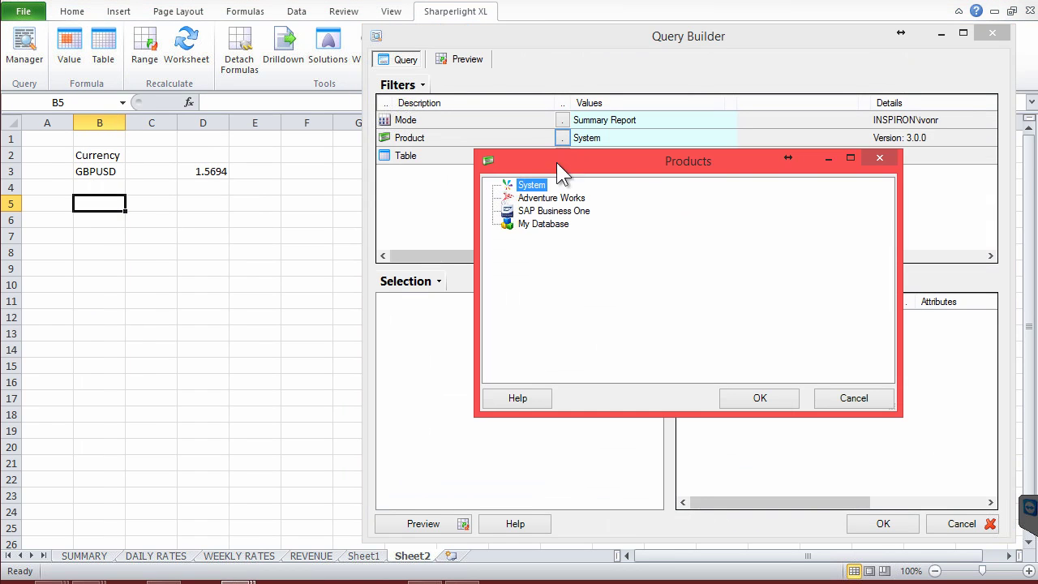
{"action": "double_click", "coordinate": [548, 188]}
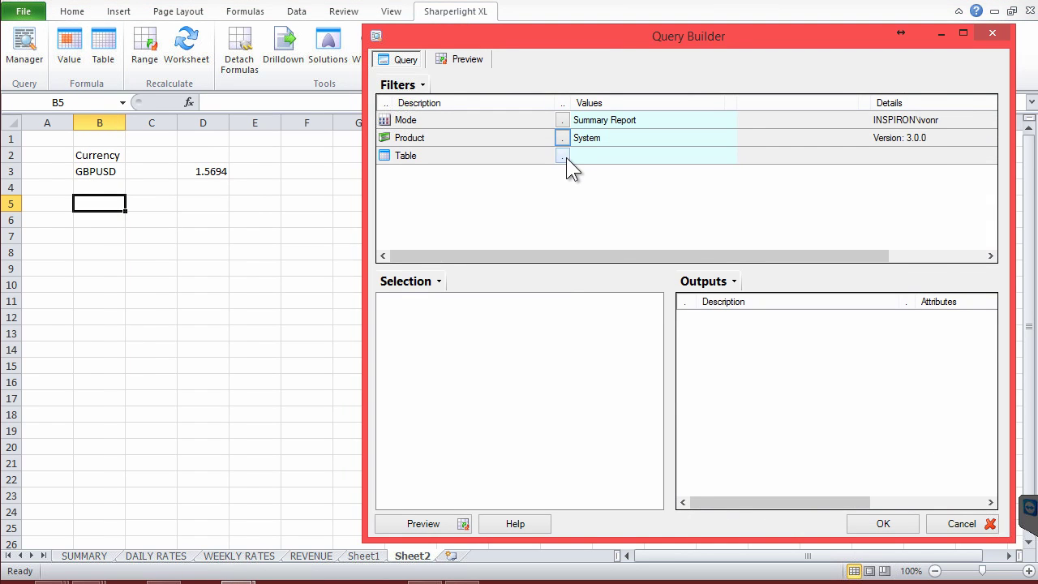
{"action": "left_click", "coordinate": [562, 156]}
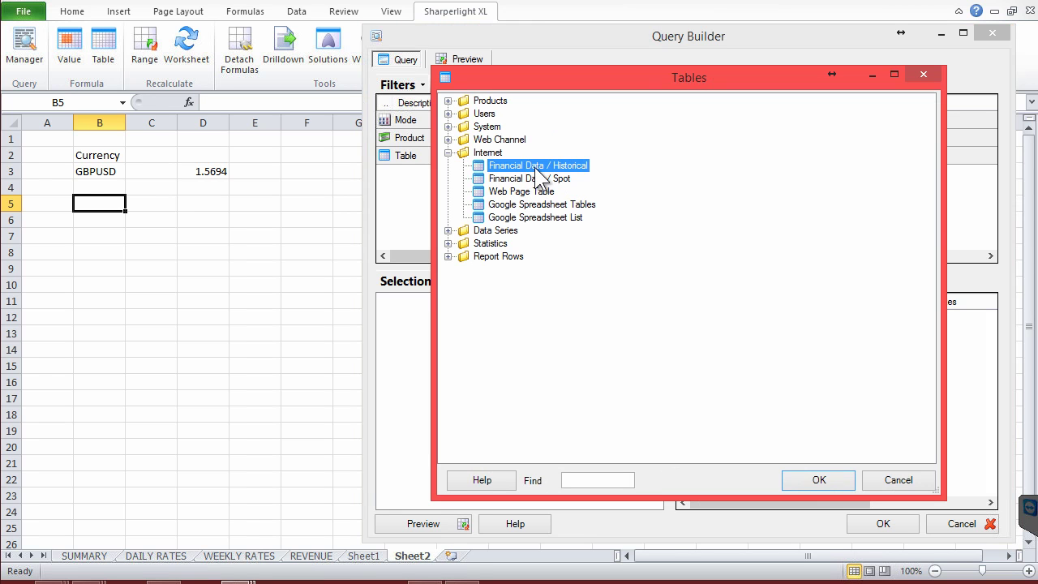
{"action": "double_click", "coordinate": [539, 168]}
Keep the Category filter as CURRENCY and link the Code filter to worksheet cell B3
{"action": "left_click", "coordinate": [462, 174]}
{"action": "left_click", "coordinate": [601, 174]}
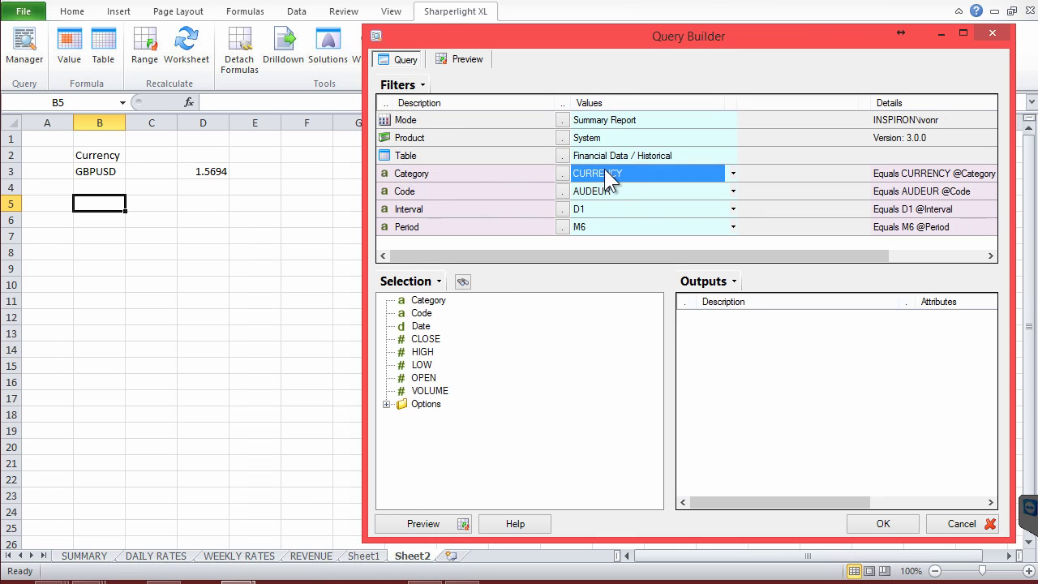
{"action": "left_click", "coordinate": [488, 188]}
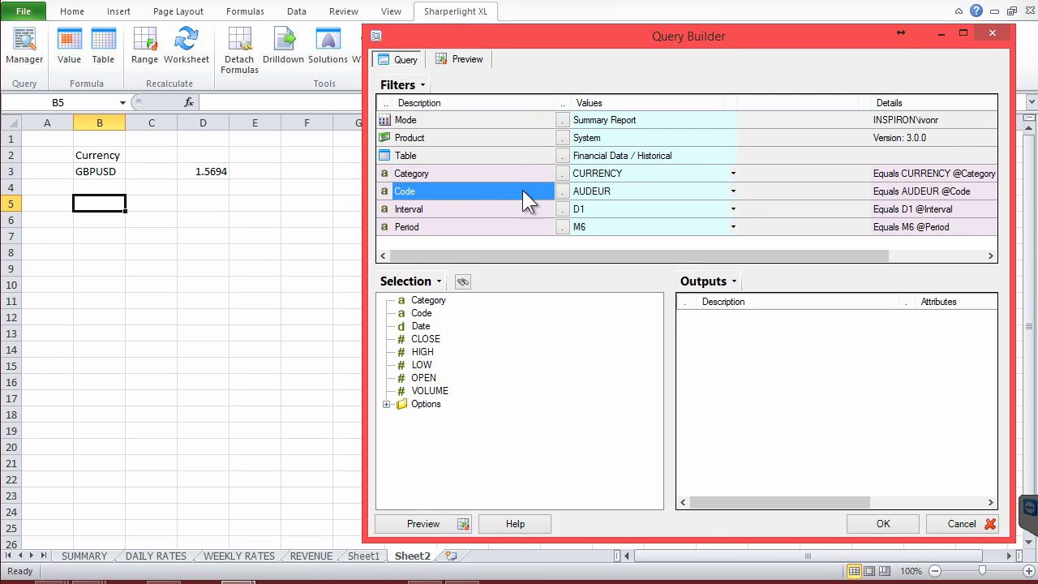
{"action": "left_click", "coordinate": [601, 193]}
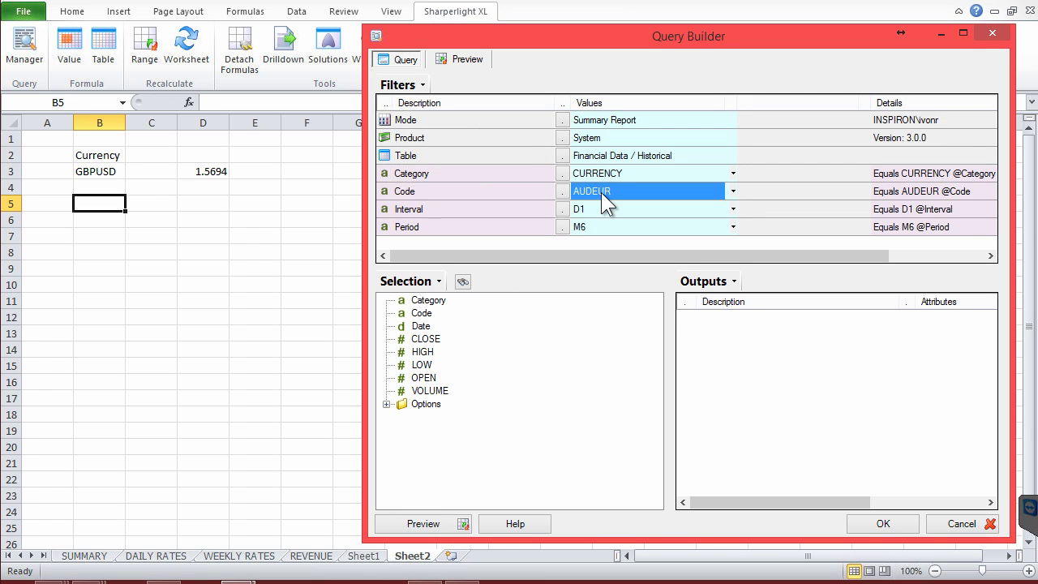
{"action": "left_click", "coordinate": [91, 171]}
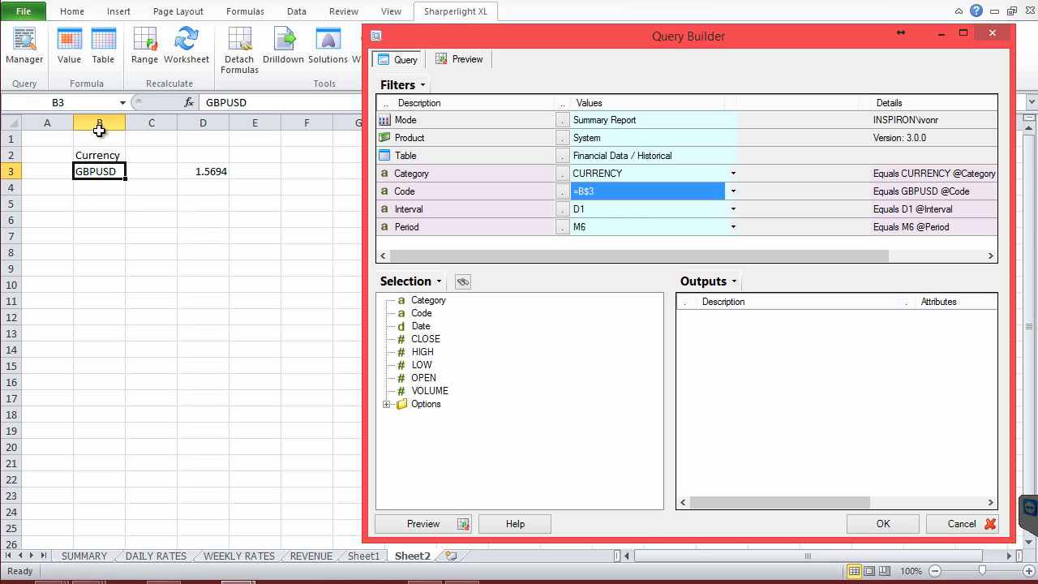
Keep the Interval filter at D1 and set the Period filter to 2Y
{"action": "left_click", "coordinate": [589, 209]}
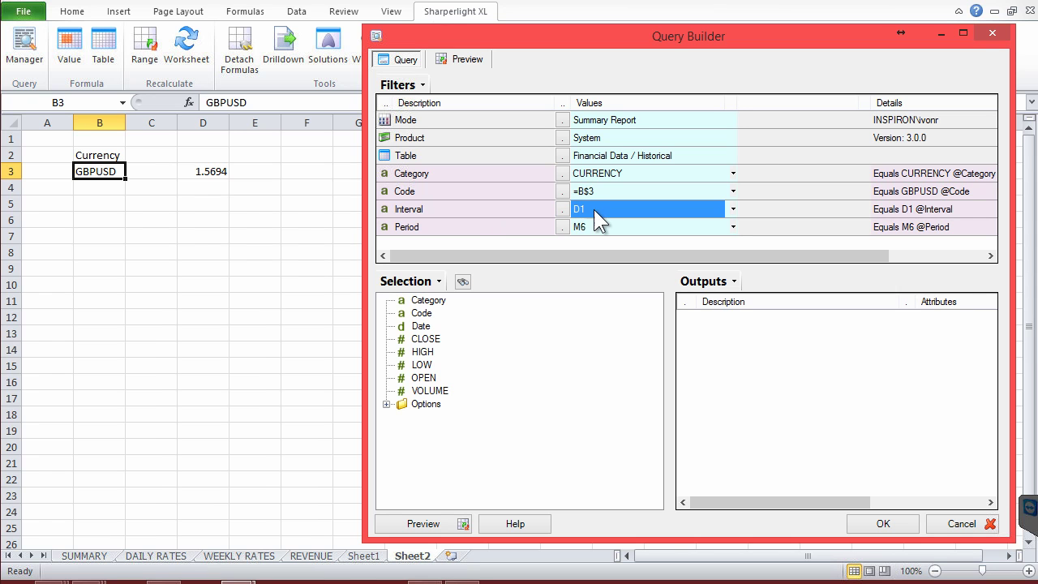
{"action": "left_click", "coordinate": [460, 226]}
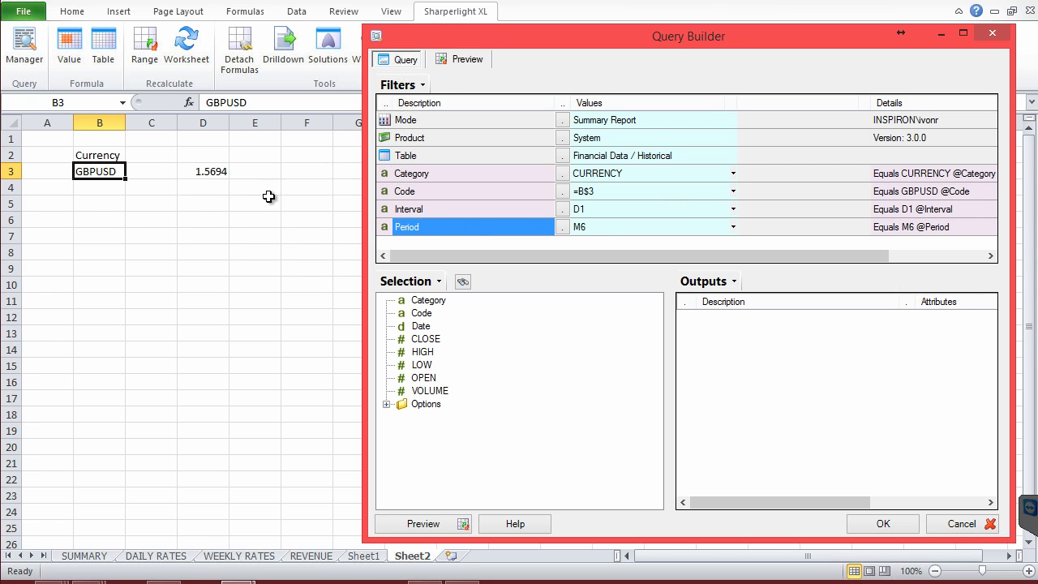
{"action": "left_click", "coordinate": [593, 227]}
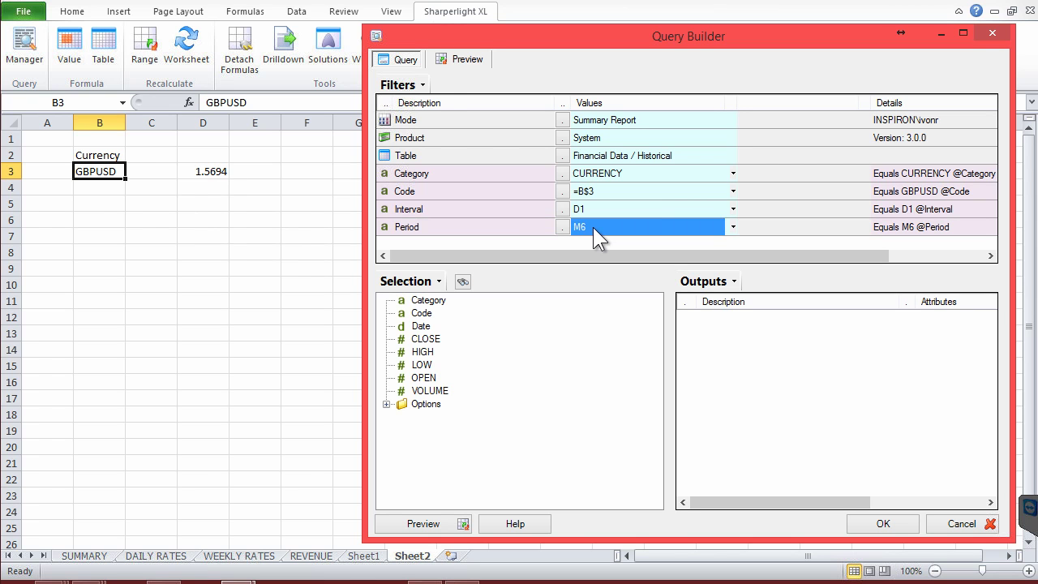
{"action": "type", "text": "2Y"}
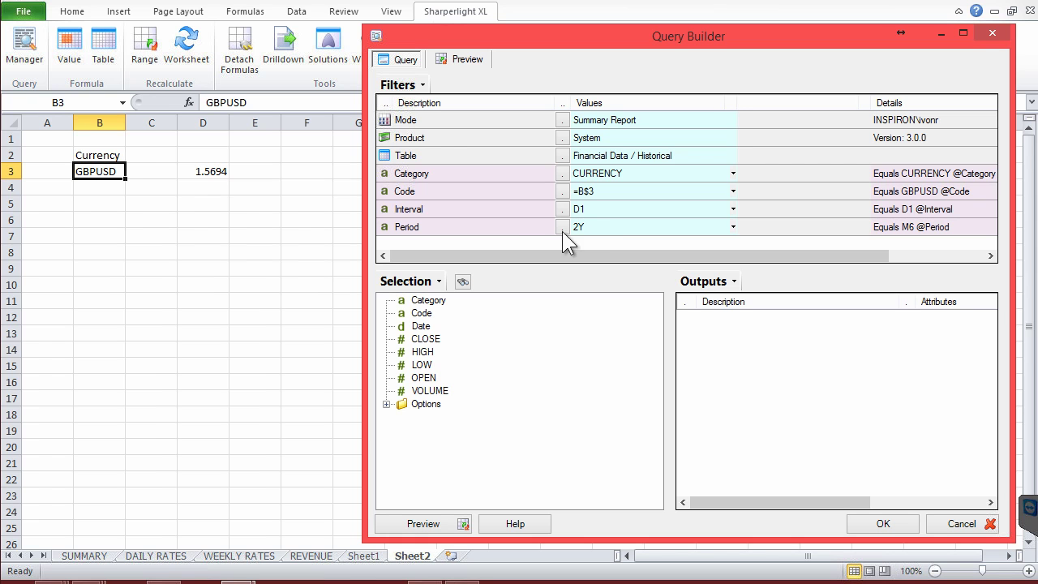
{"action": "left_click", "coordinate": [514, 209]}
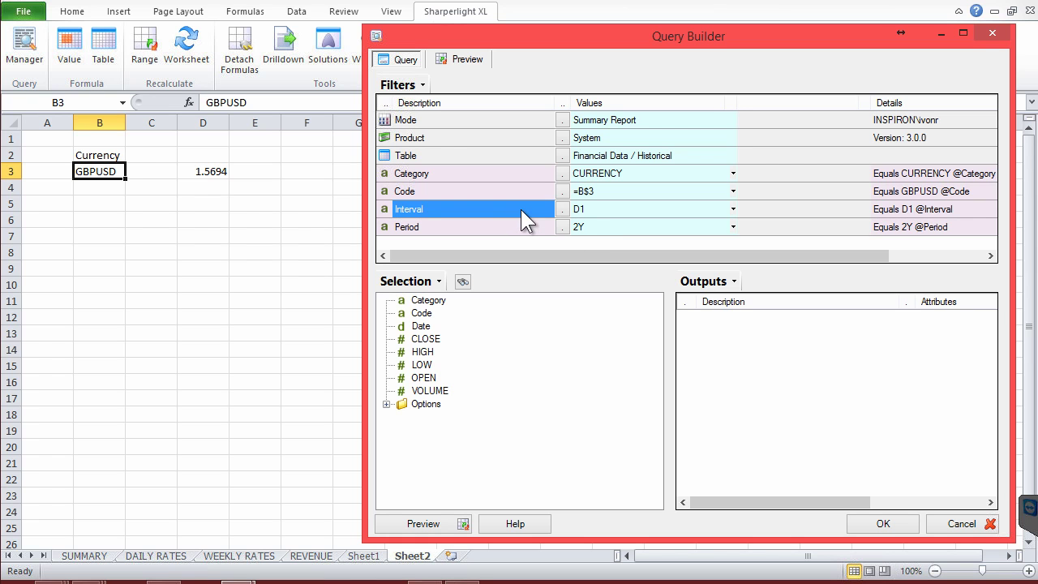
Add Code, Date and CLOSE as the outputs of the historical query
{"action": "double_click", "coordinate": [422, 313]}
{"action": "left_click", "coordinate": [422, 326]}
{"action": "double_click", "coordinate": [422, 327]}
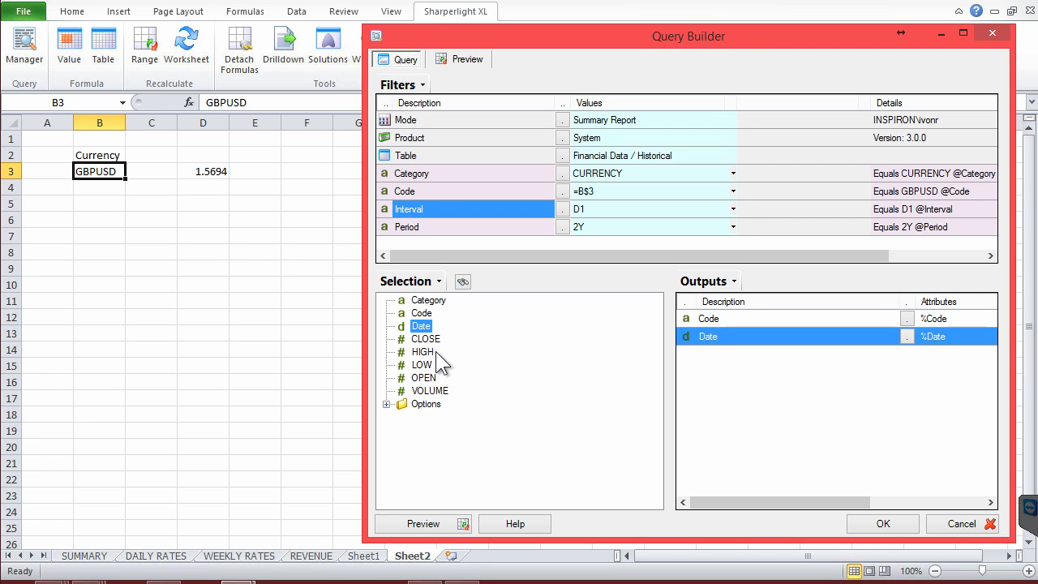
{"action": "double_click", "coordinate": [425, 339]}
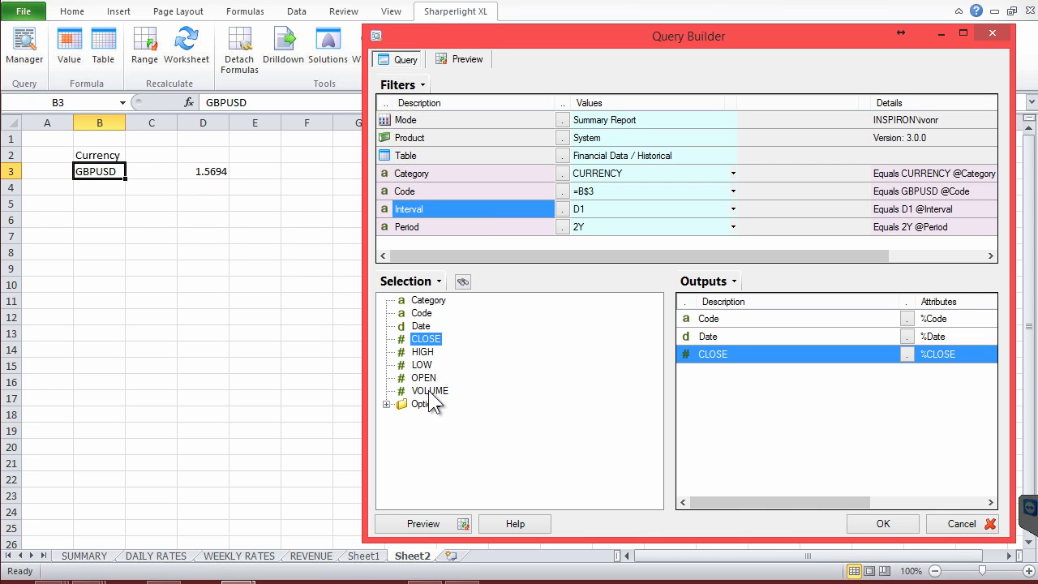
Preview the historical query, examine its Date and CLOSE values, and return to the query definition
{"action": "left_click", "coordinate": [460, 60]}
{"action": "left_click", "coordinate": [488, 246]}
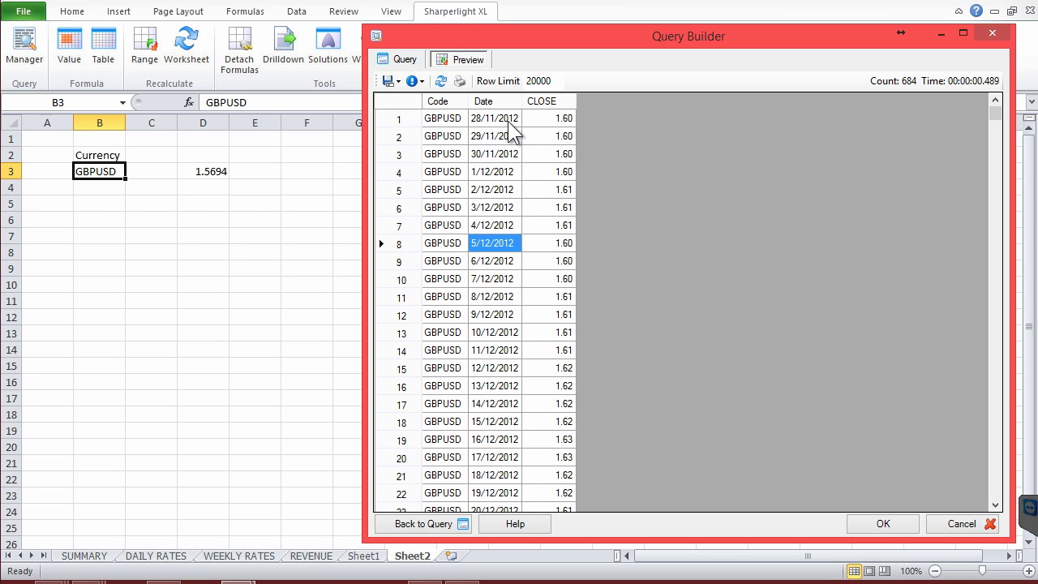
{"action": "left_click", "coordinate": [569, 118]}
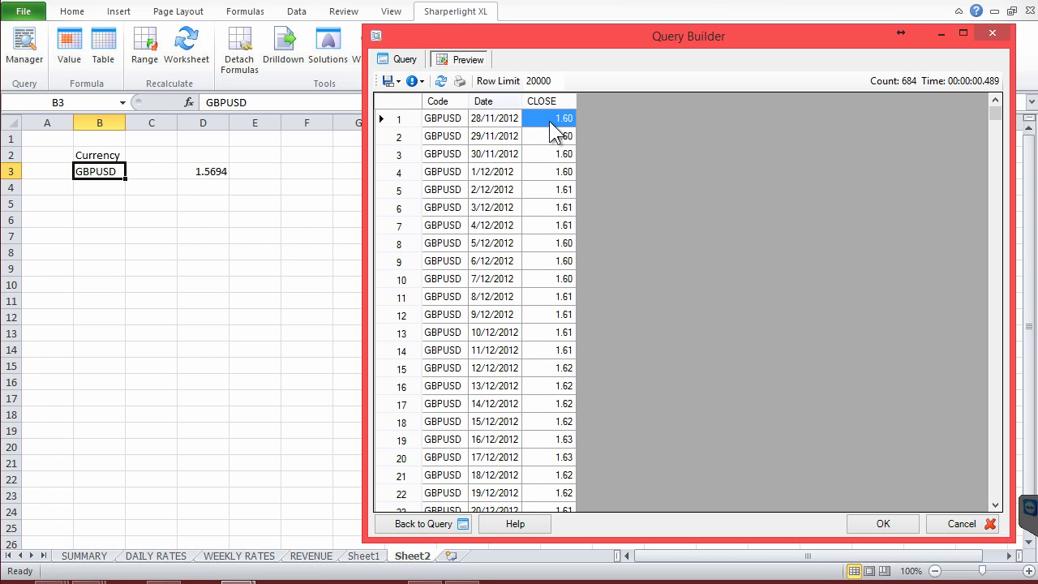
{"action": "left_click", "coordinate": [406, 61]}
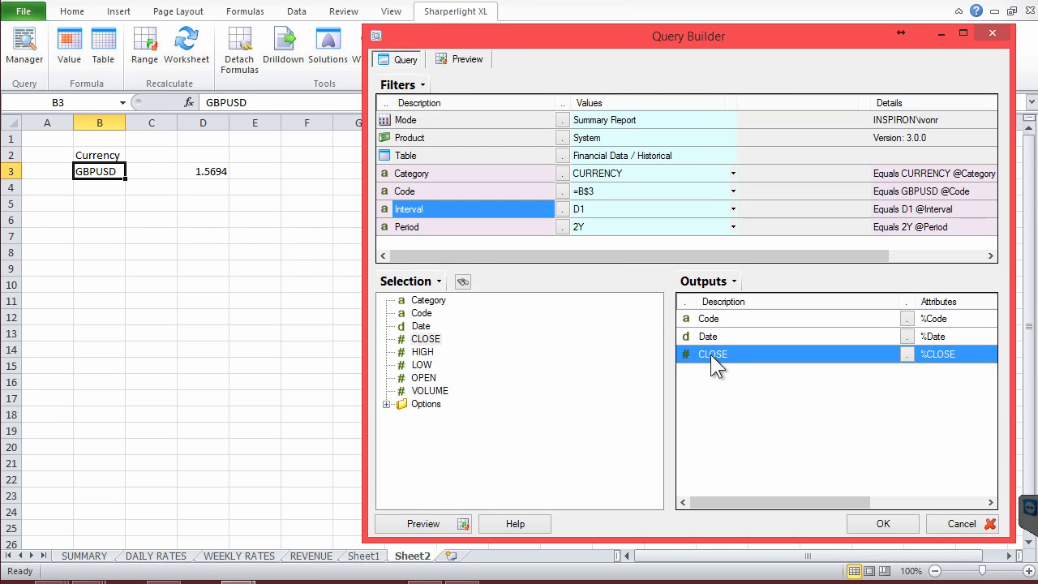
Customize the number format of the CLOSE output to show seven decimal places
{"action": "double_click", "coordinate": [710, 355]}
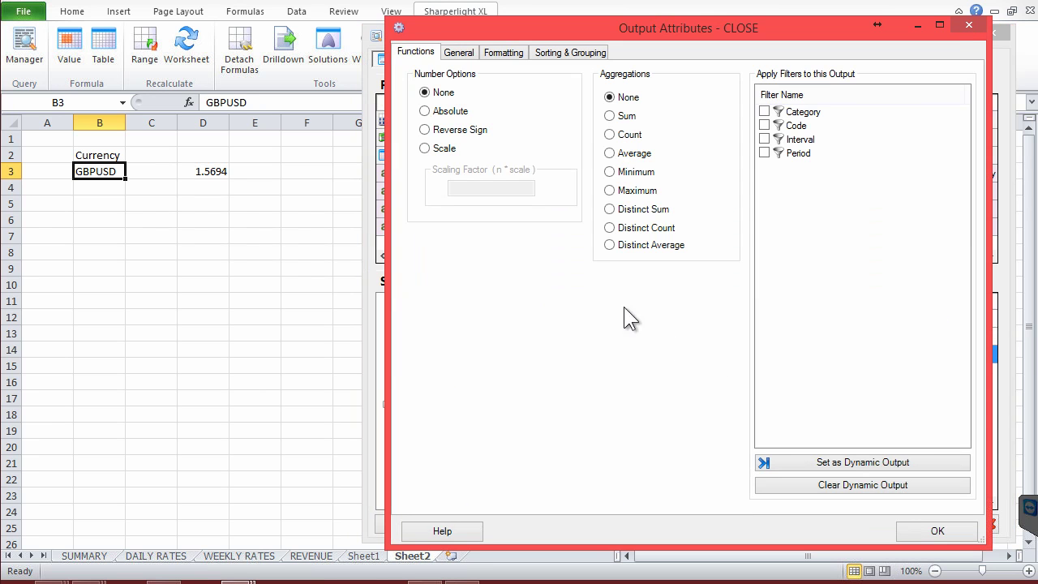
{"action": "left_click", "coordinate": [502, 52]}
{"action": "left_click", "coordinate": [417, 79]}
{"action": "double_click", "coordinate": [521, 146]}
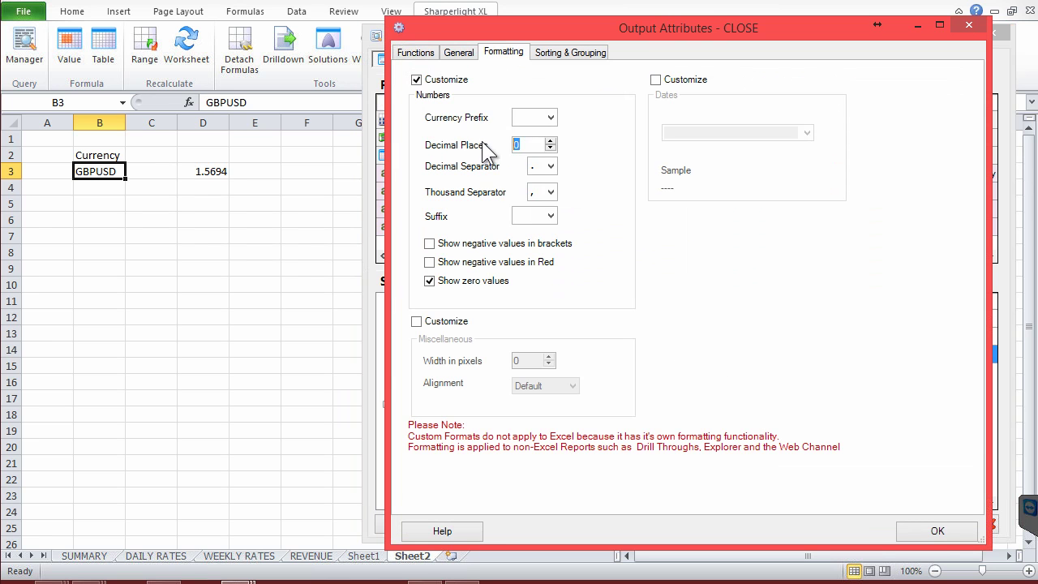
{"action": "type", "text": "2"}
{"action": "left_click", "coordinate": [937, 527]}
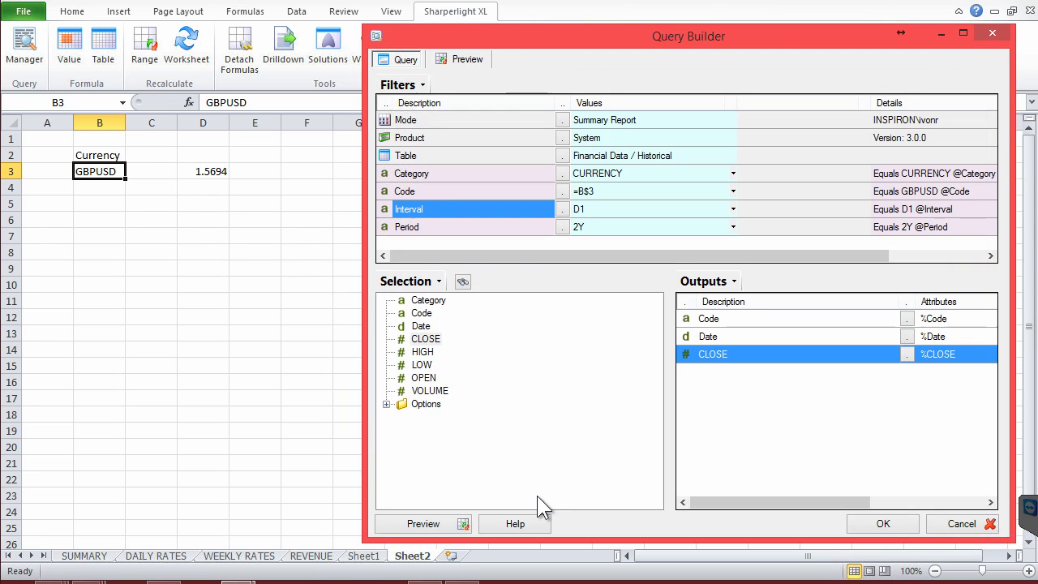
Preview the reformatted query and insert its results as a table at cell B5, minimizing the Chrome window covering the sheet
{"action": "left_click", "coordinate": [386, 523]}
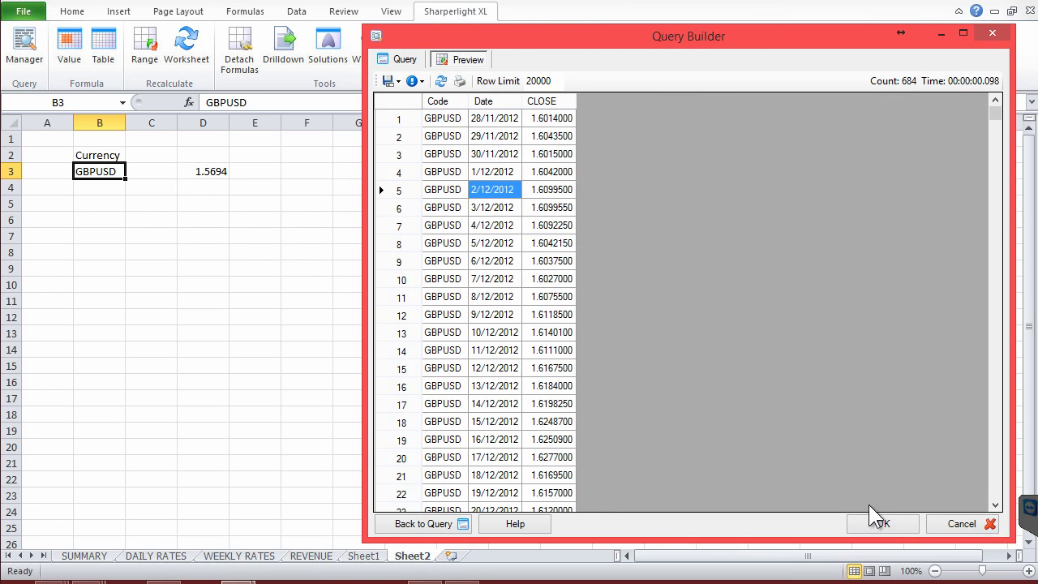
{"action": "left_click", "coordinate": [882, 524]}
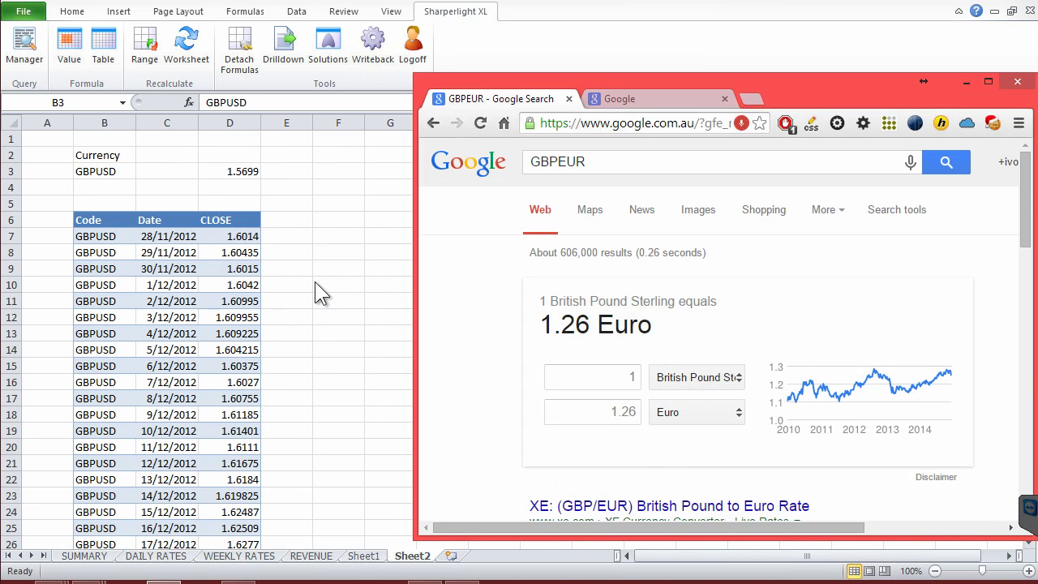
{"action": "left_click", "coordinate": [965, 82]}
{"action": "left_click", "coordinate": [478, 254]}
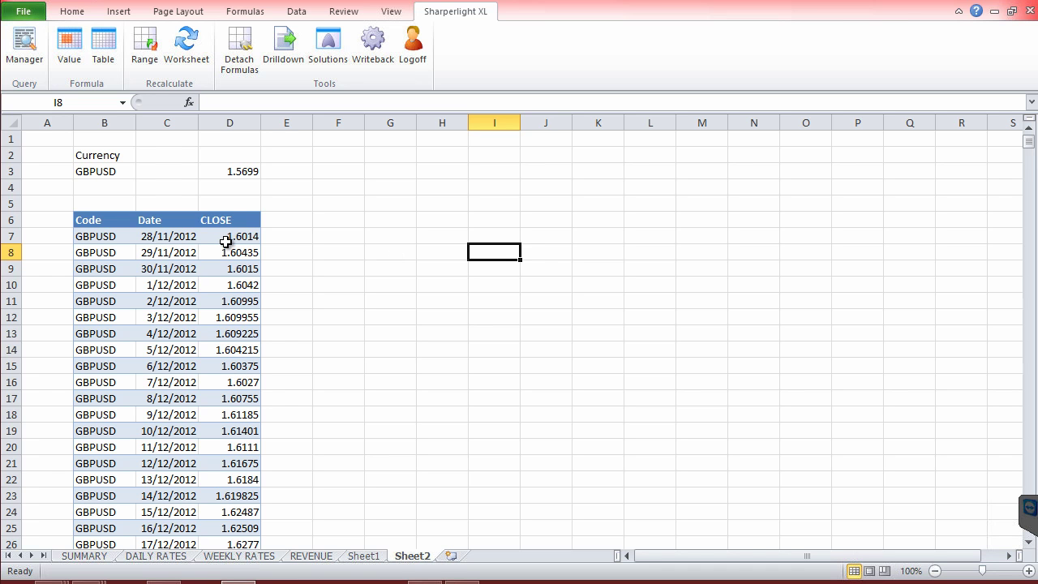
Reopen the table query in cell B5, try an Interval of D7 with the 2Y period, and return to the worksheet
{"action": "left_click", "coordinate": [103, 202]}
{"action": "double_click", "coordinate": [103, 202]}
{"action": "left_click_drag", "start_coordinate": [271, 14], "coordinate": [471, 41]}
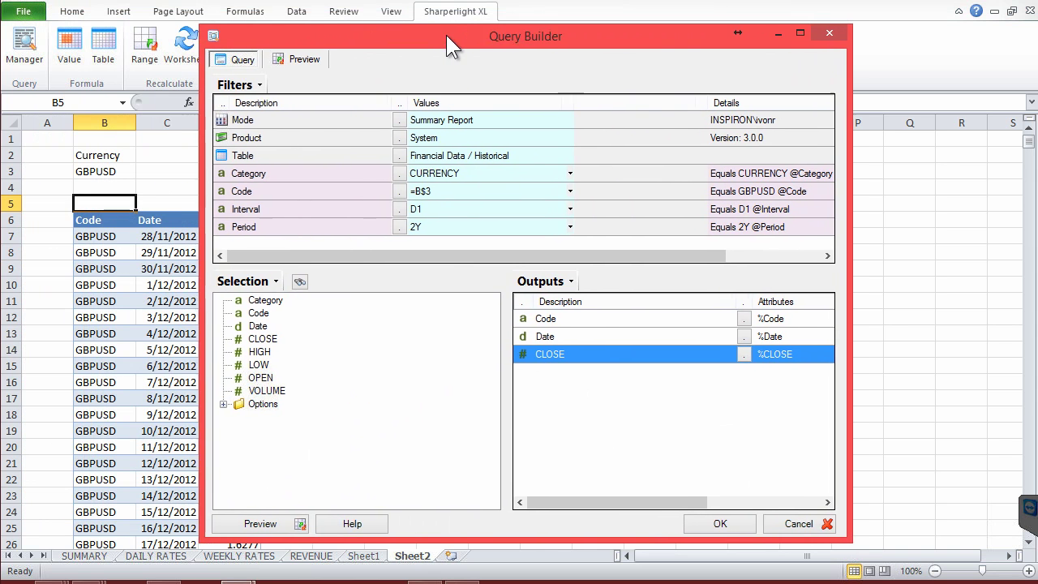
{"action": "left_click", "coordinate": [432, 228]}
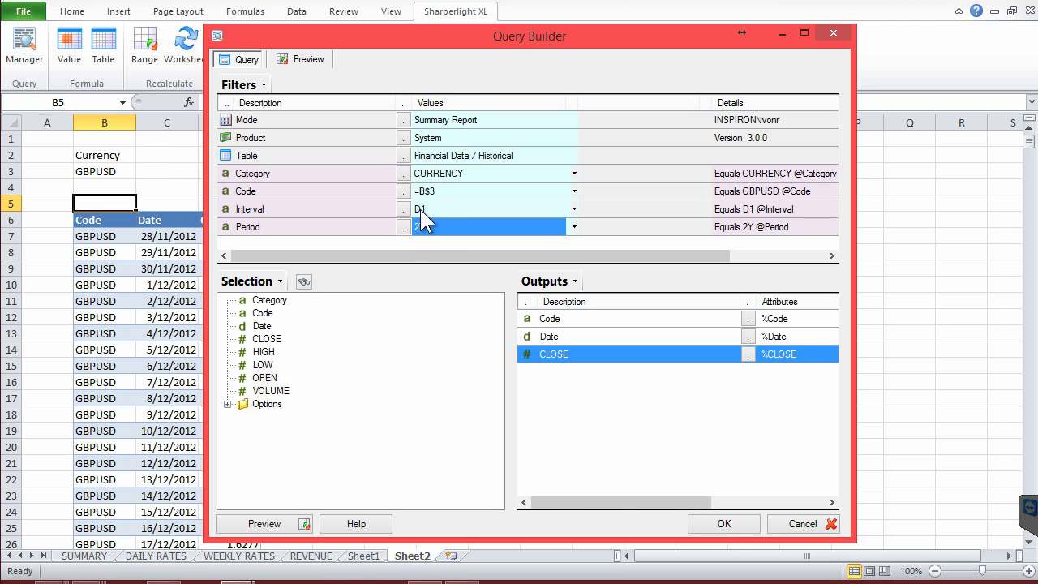
{"action": "left_click", "coordinate": [421, 208]}
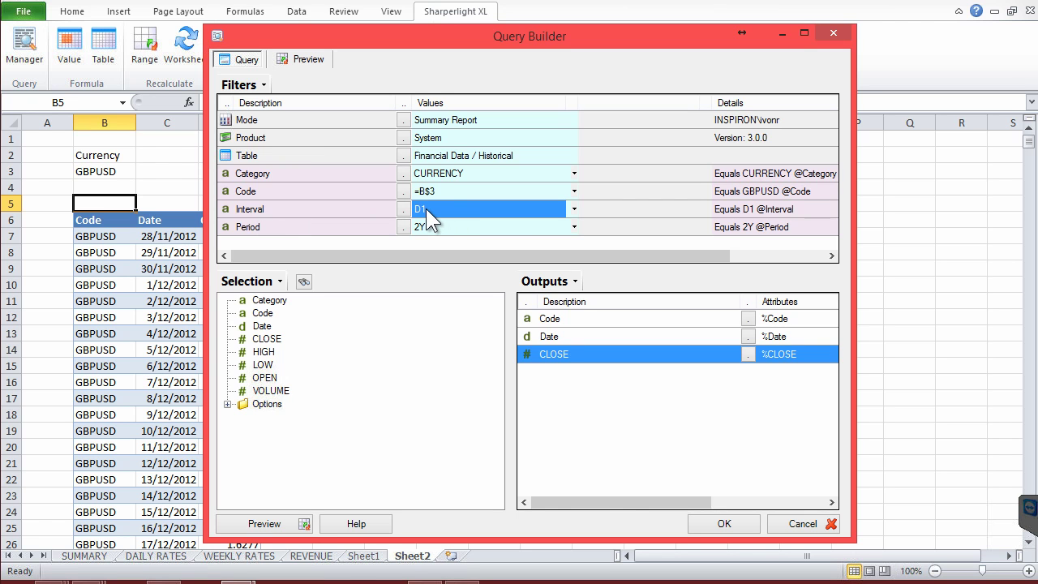
{"action": "left_click", "coordinate": [426, 208]}
{"action": "key", "text": "BackSpace"}
{"action": "type", "text": "7"}
{"action": "left_click", "coordinate": [441, 225]}
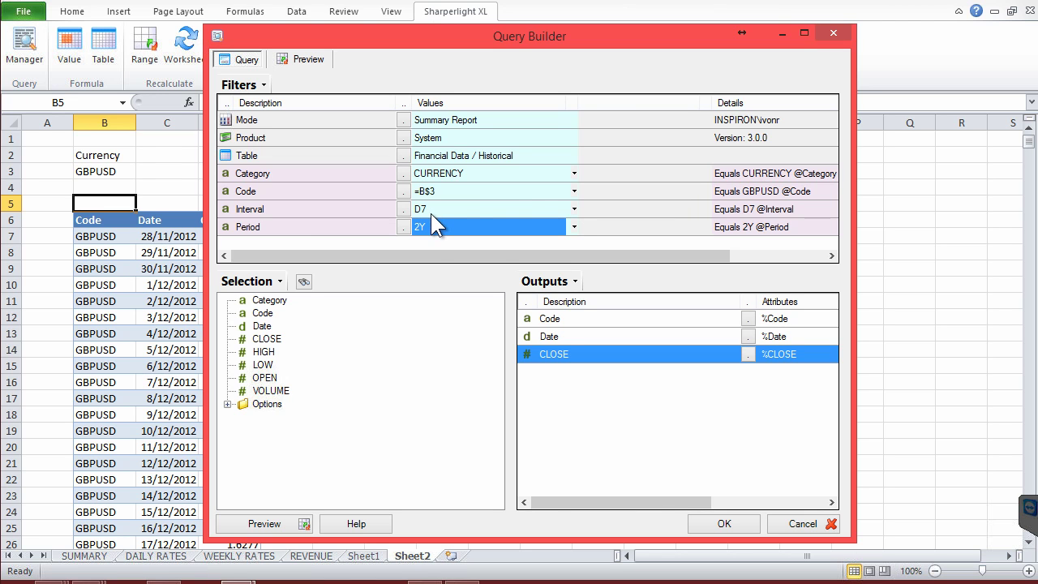
{"action": "left_click", "coordinate": [425, 209]}
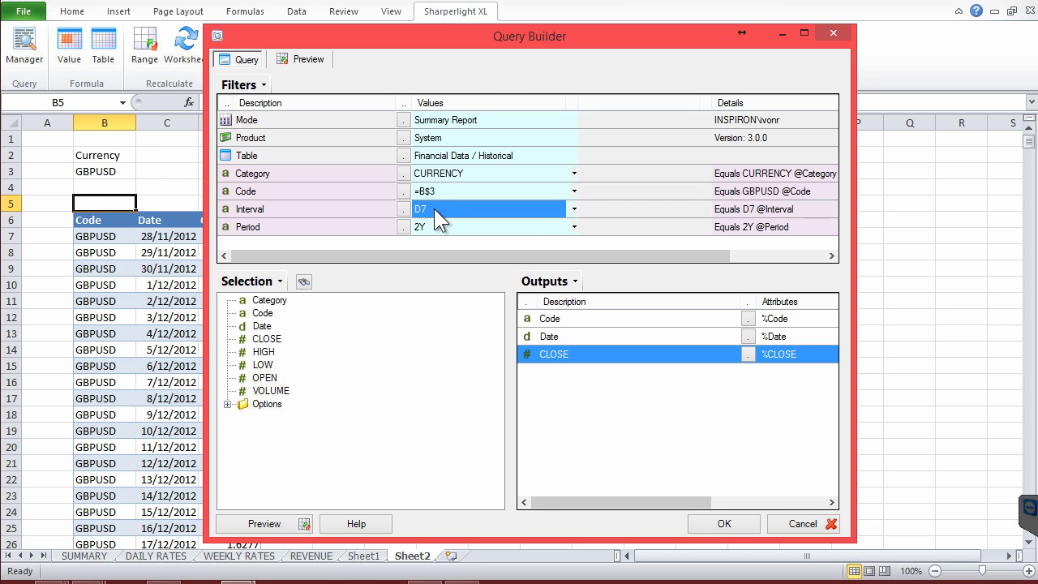
{"action": "key", "text": "Return"}
{"action": "left_click", "coordinate": [397, 266]}
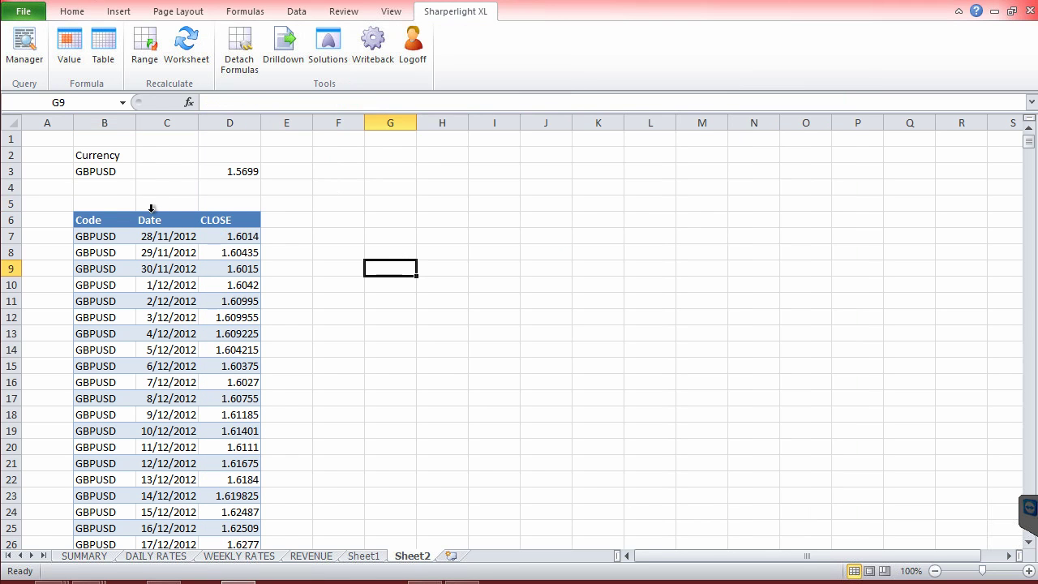
Change the currency code in cell B3 to GBPEUR so the spot rate and history table recalculate
{"action": "left_click", "coordinate": [99, 171]}
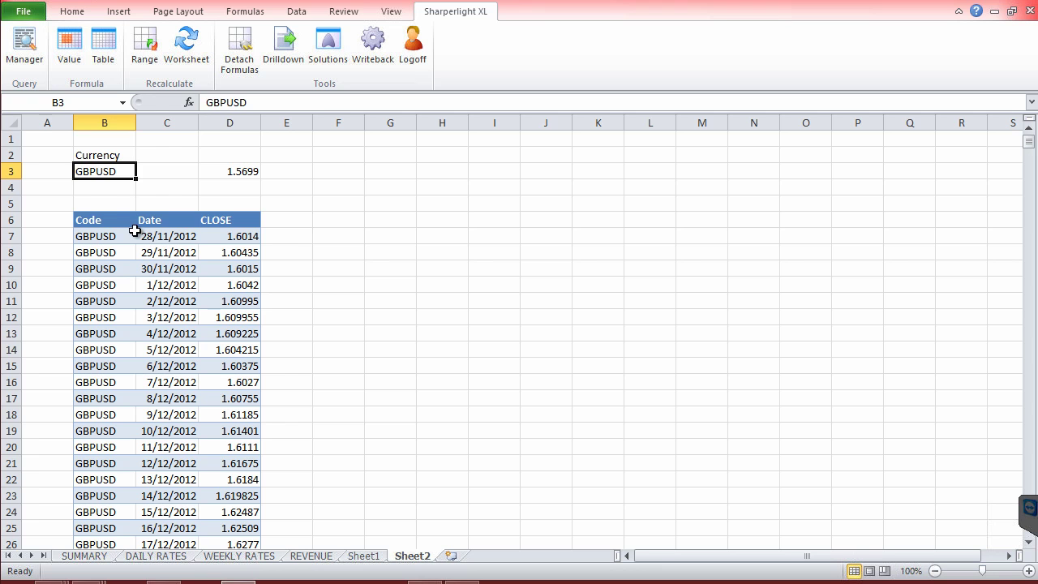
{"action": "type", "text": "GBP"}
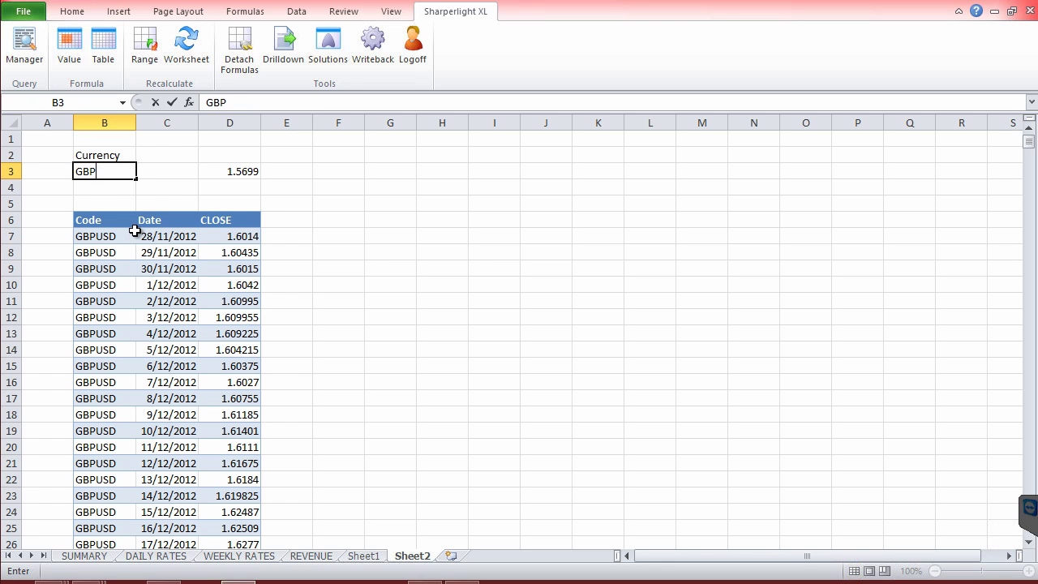
{"action": "type", "text": "EUR"}
{"action": "key", "text": "Return"}
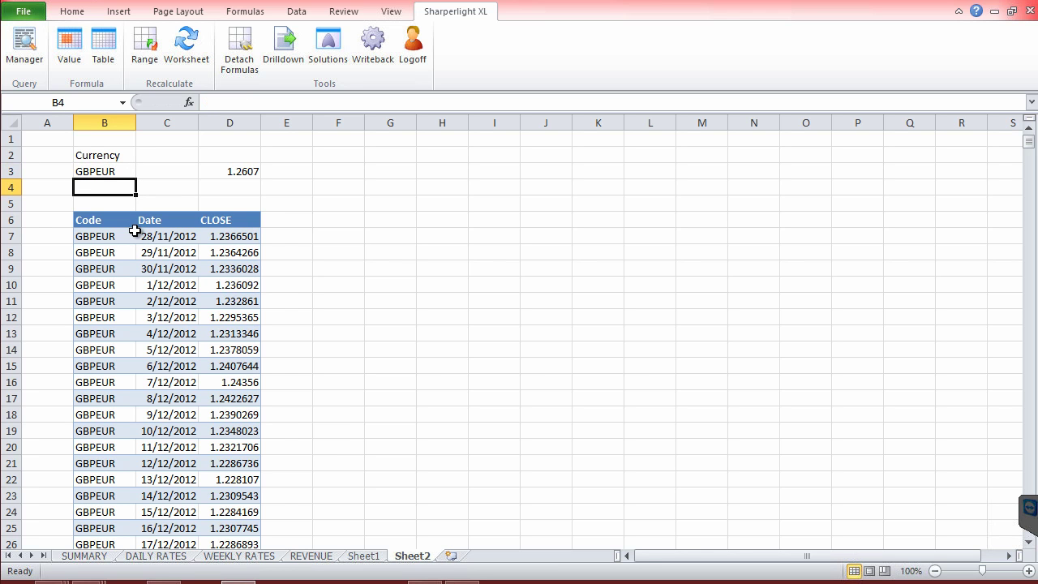
Insert a line chart beside the table, plotting the CLOSE column against the Date column
{"action": "left_click", "coordinate": [410, 226]}
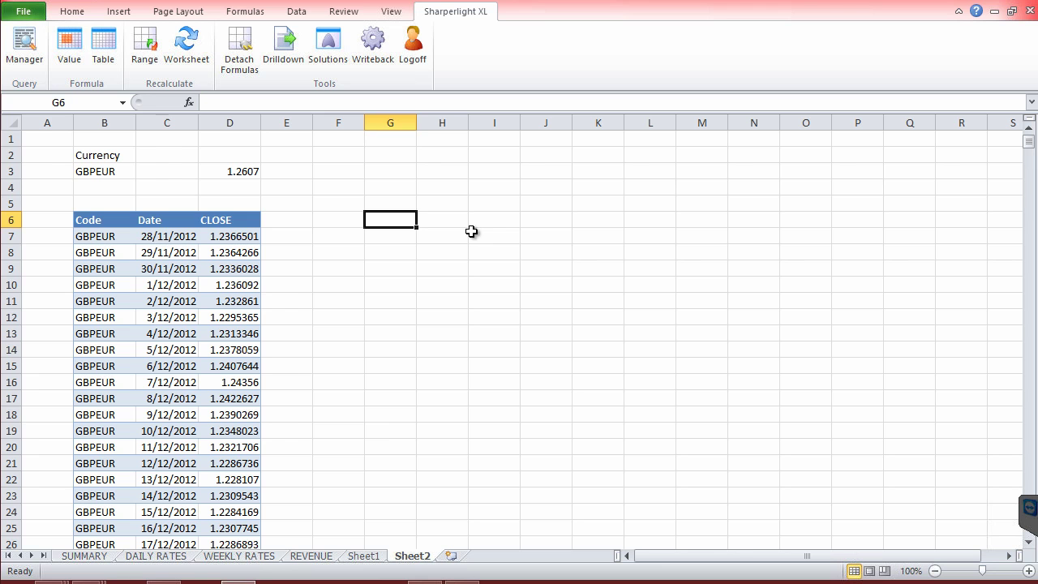
{"action": "left_click", "coordinate": [351, 219]}
{"action": "left_click", "coordinate": [374, 219]}
{"action": "left_click", "coordinate": [118, 12]}
{"action": "left_click", "coordinate": [150, 209]}
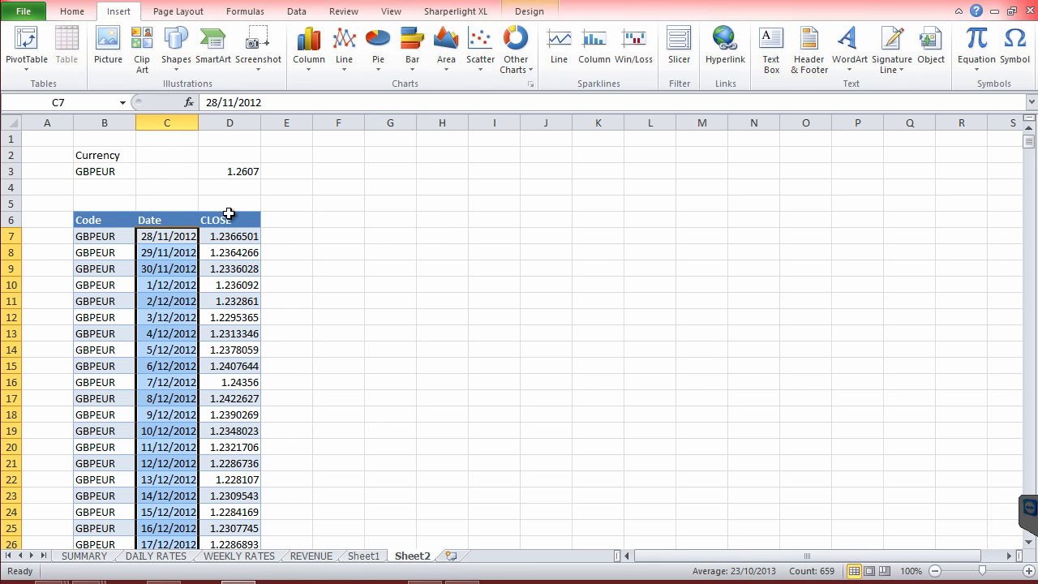
{"action": "key", "text": "alt+F1"}
{"action": "left_click", "coordinate": [801, 366]}
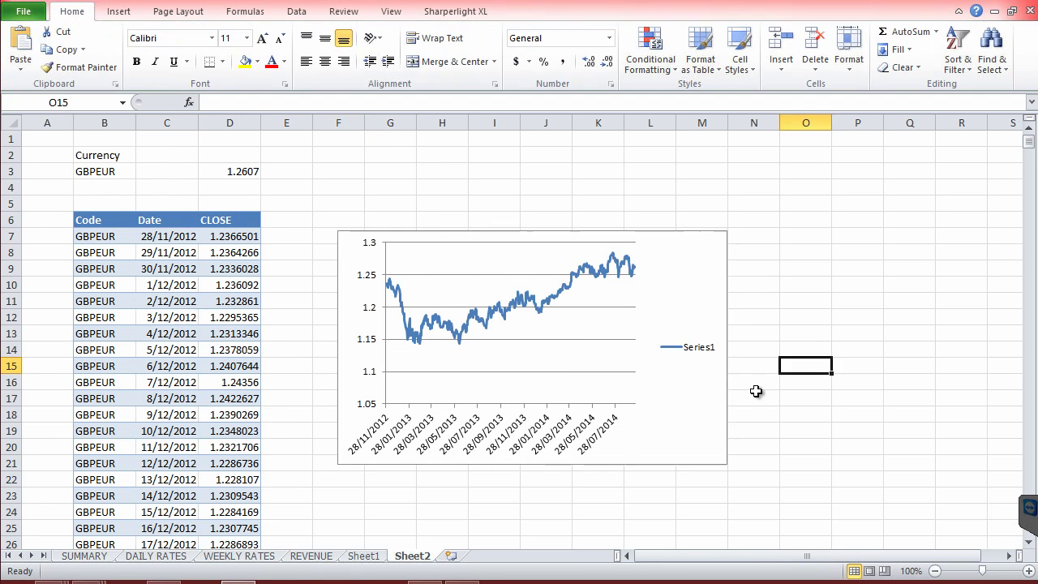
Examine the WEEKLY RATES sheet: the table formula in B4, its Period input, and the first row's Code, From Date, To Date and CLOSE cells
{"action": "left_click", "coordinate": [239, 556]}
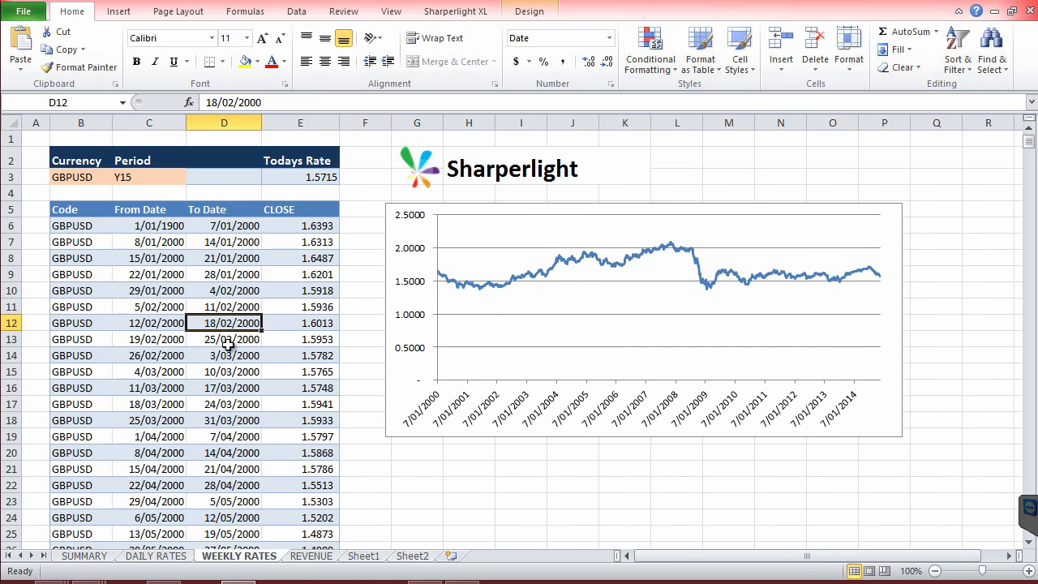
{"action": "left_click", "coordinate": [414, 484]}
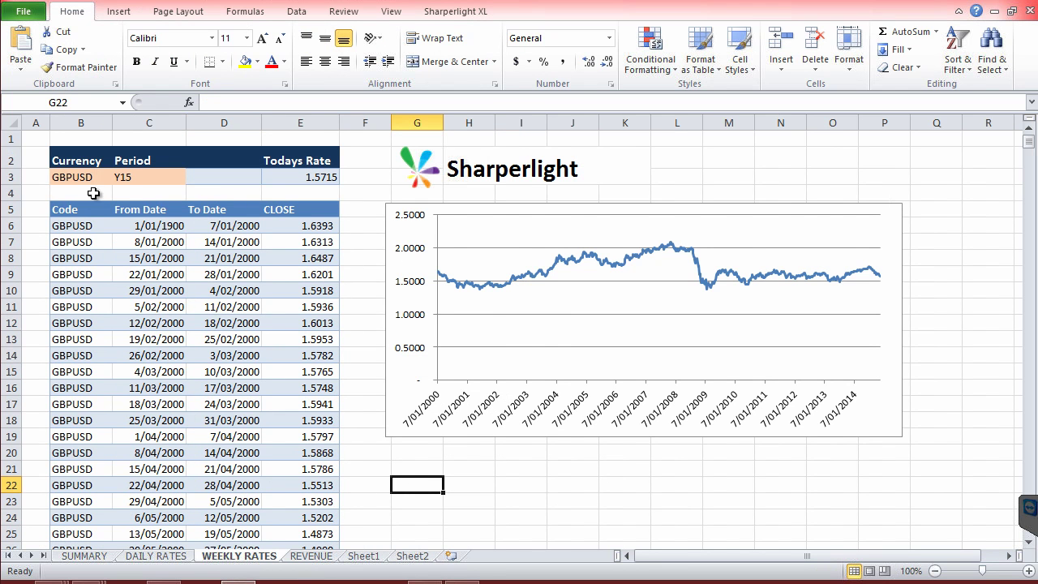
{"action": "left_click", "coordinate": [62, 196]}
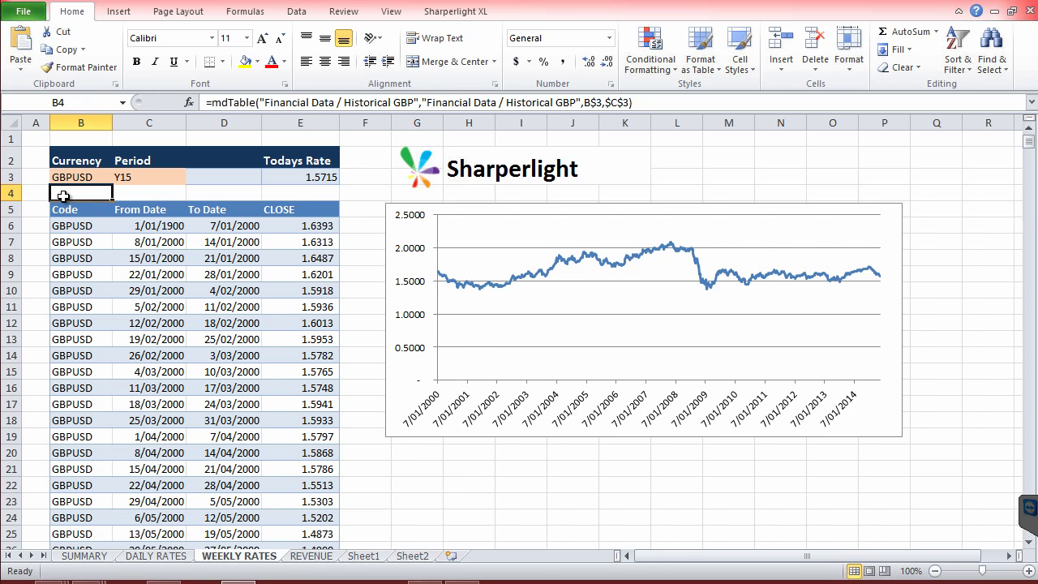
{"action": "left_click", "coordinate": [133, 175]}
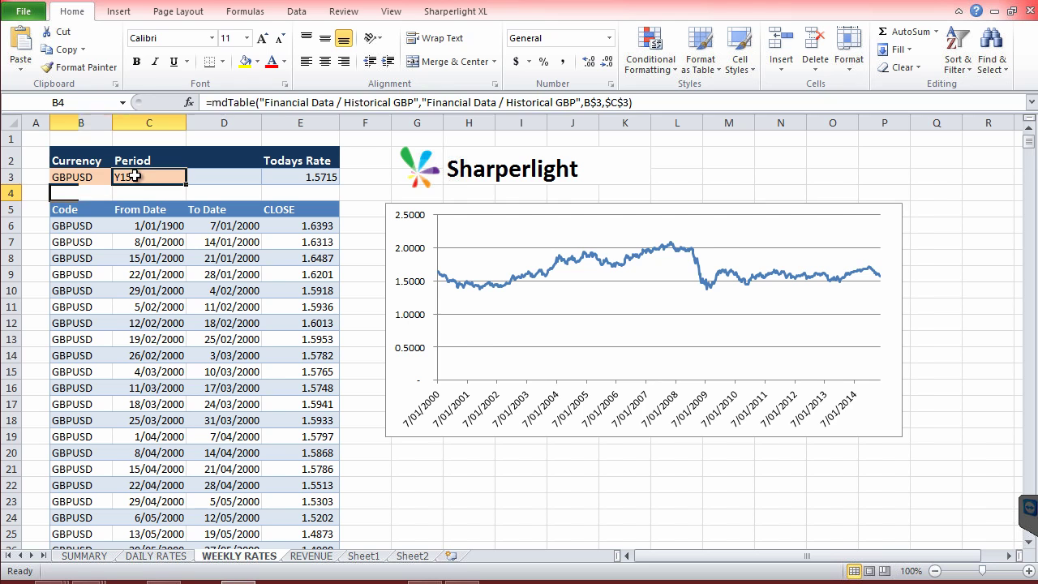
{"action": "left_click", "coordinate": [72, 192]}
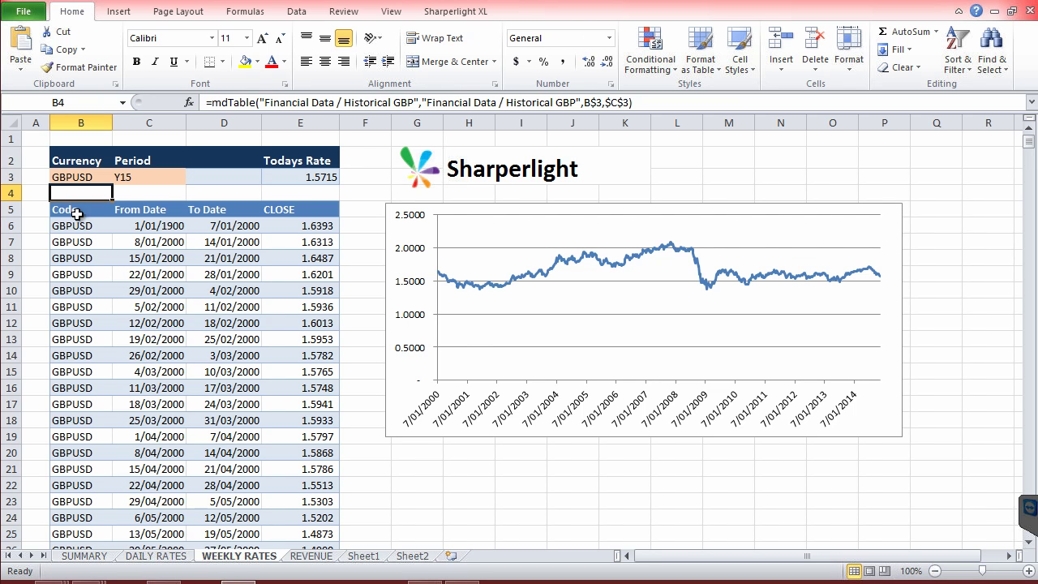
{"action": "left_click", "coordinate": [68, 228]}
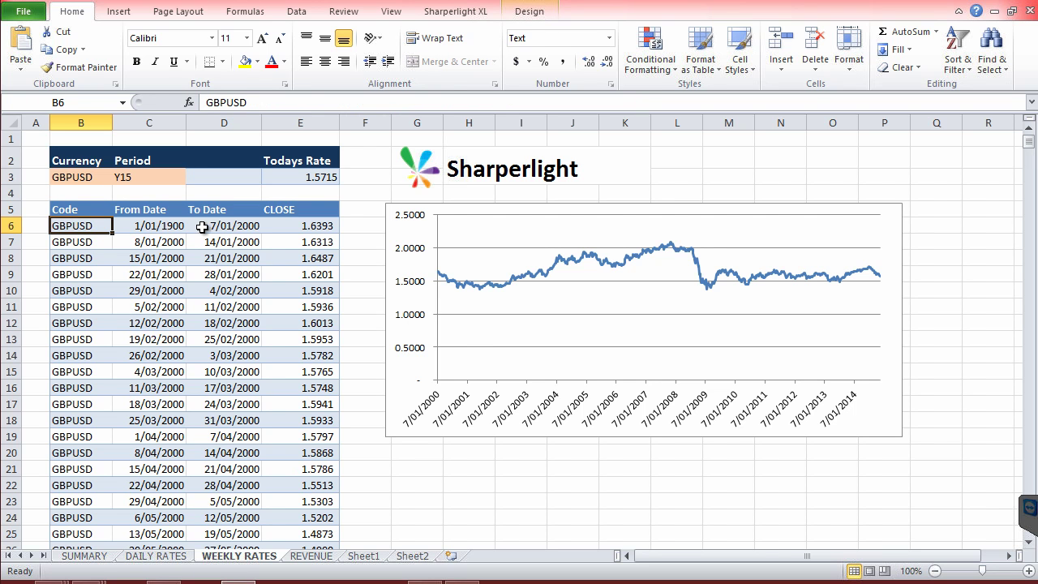
{"action": "key", "text": "Right"}
{"action": "key", "text": "Right"}
{"action": "key", "text": "Right"}
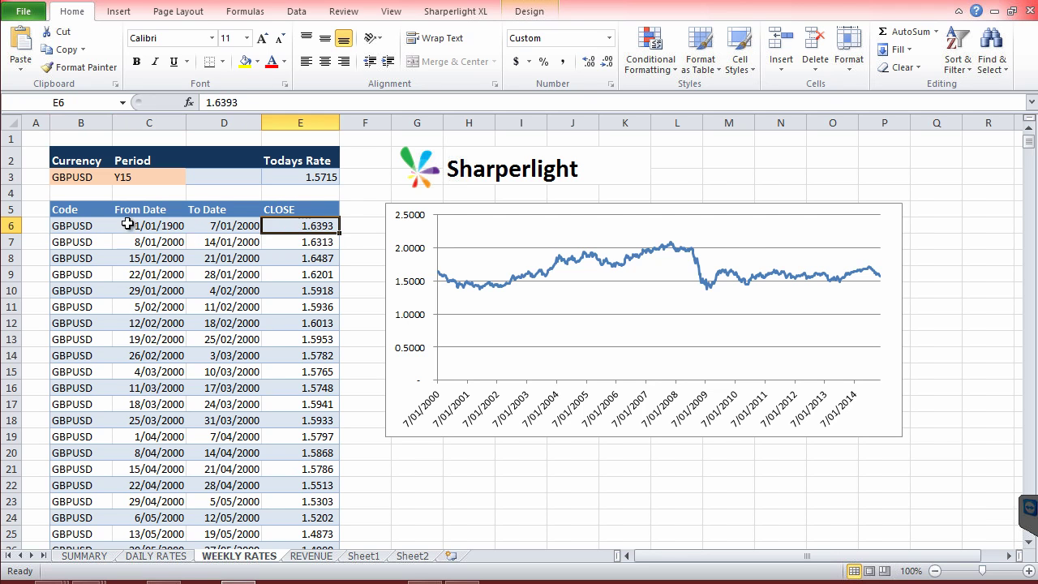
{"action": "left_click", "coordinate": [130, 222]}
{"action": "left_click", "coordinate": [235, 225]}
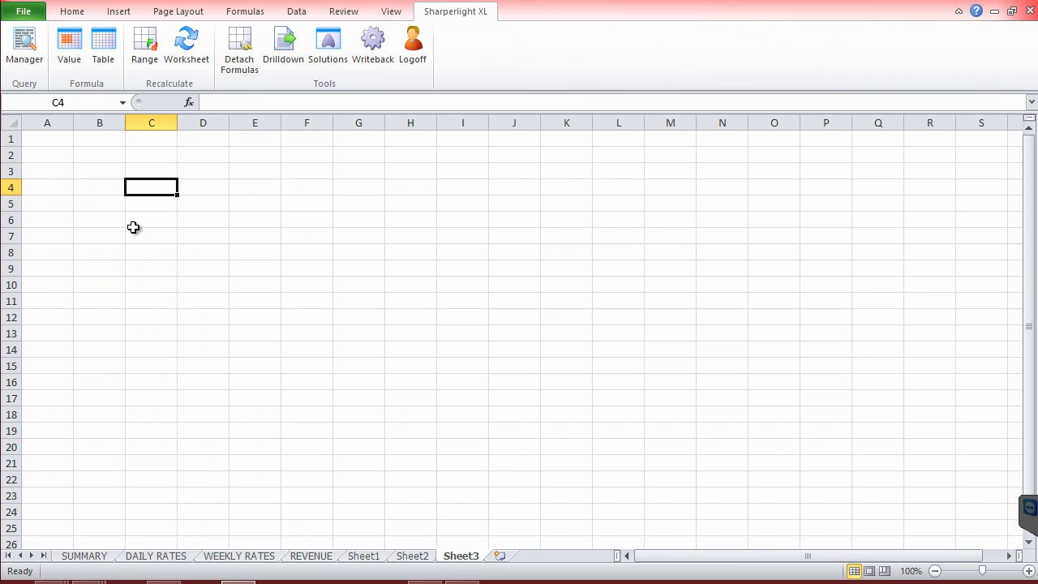
On the blank Sheet3, enter the label Currency in cell B3 and the code GBPEUR in cell B4
{"action": "left_click", "coordinate": [100, 217]}
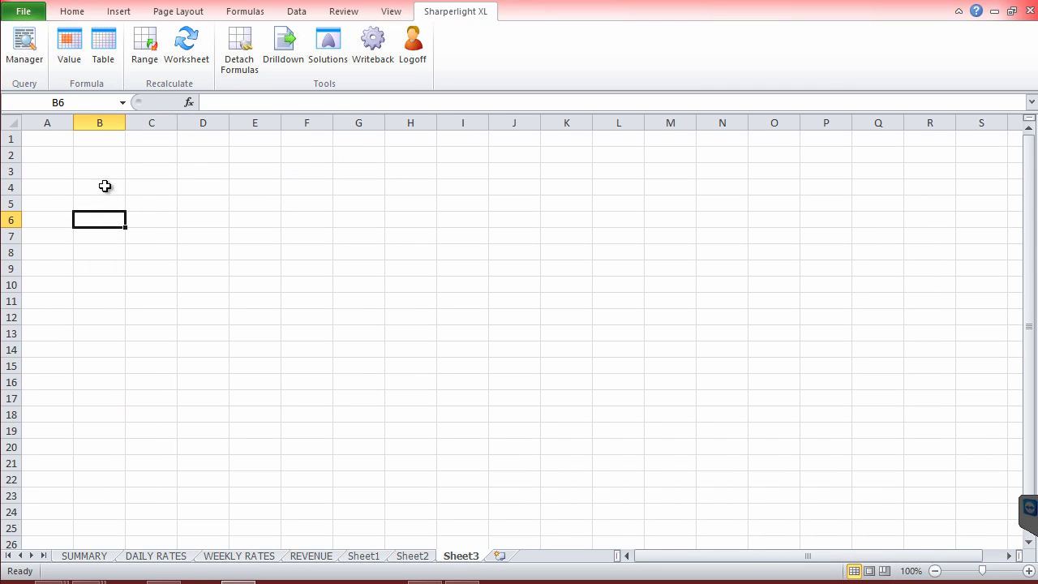
{"action": "left_click", "coordinate": [101, 173]}
{"action": "type", "text": "C"}
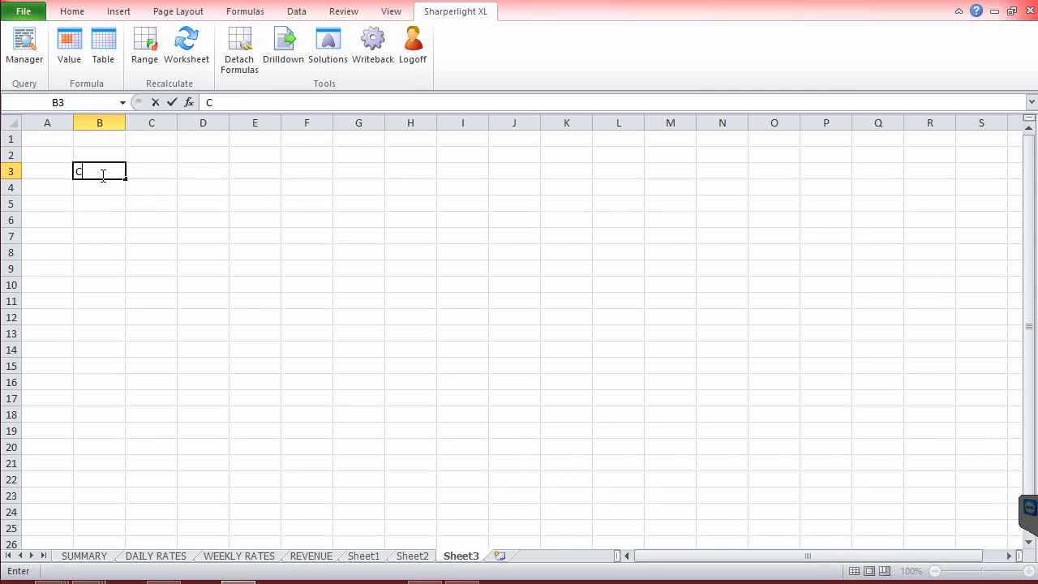
{"action": "type", "text": "urrency"}
{"action": "key", "text": "Return"}
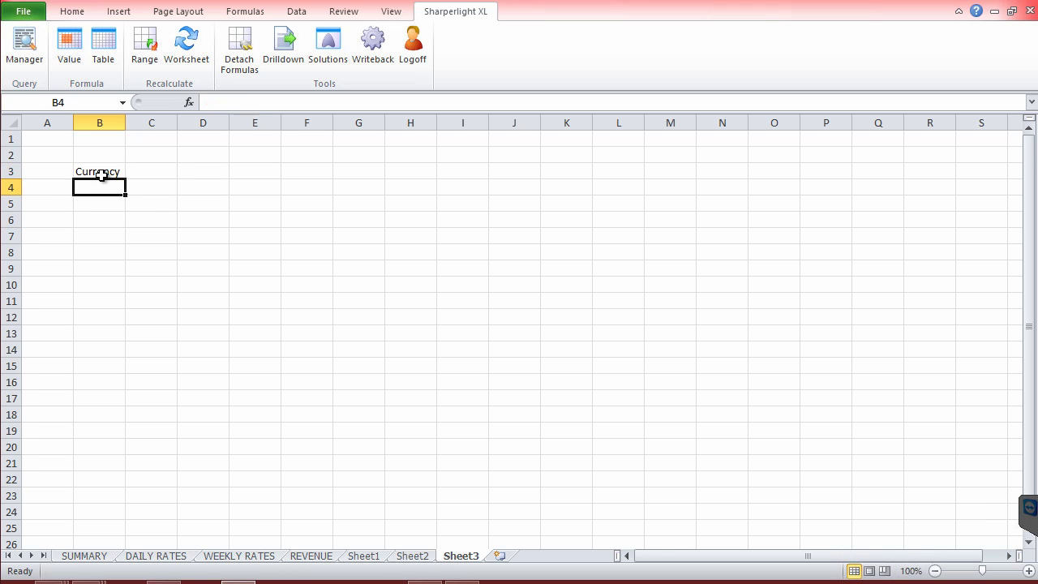
{"action": "type", "text": "GBPEUR"}
{"action": "key", "text": "Return"}
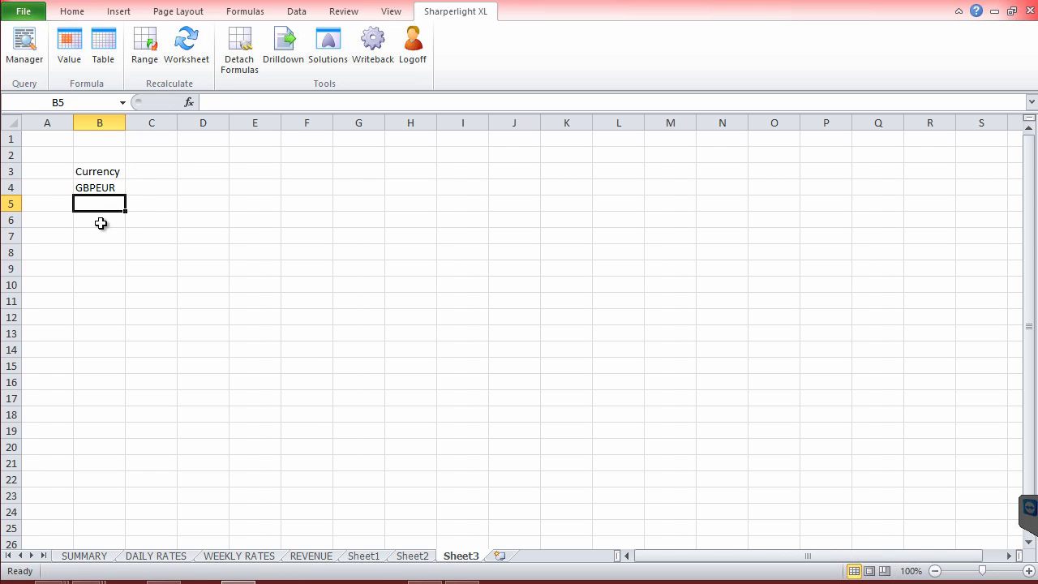
Start a table query at cell B7 based on the Financial Data / Historical table, moving the Query Builder clear of the currency cells
{"action": "left_click", "coordinate": [97, 234]}
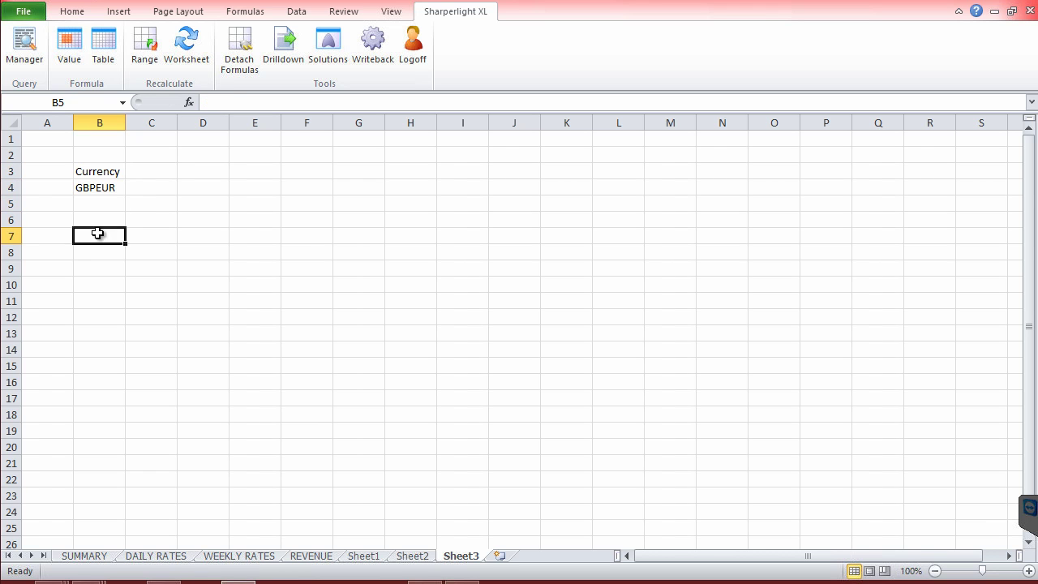
{"action": "left_click", "coordinate": [105, 45]}
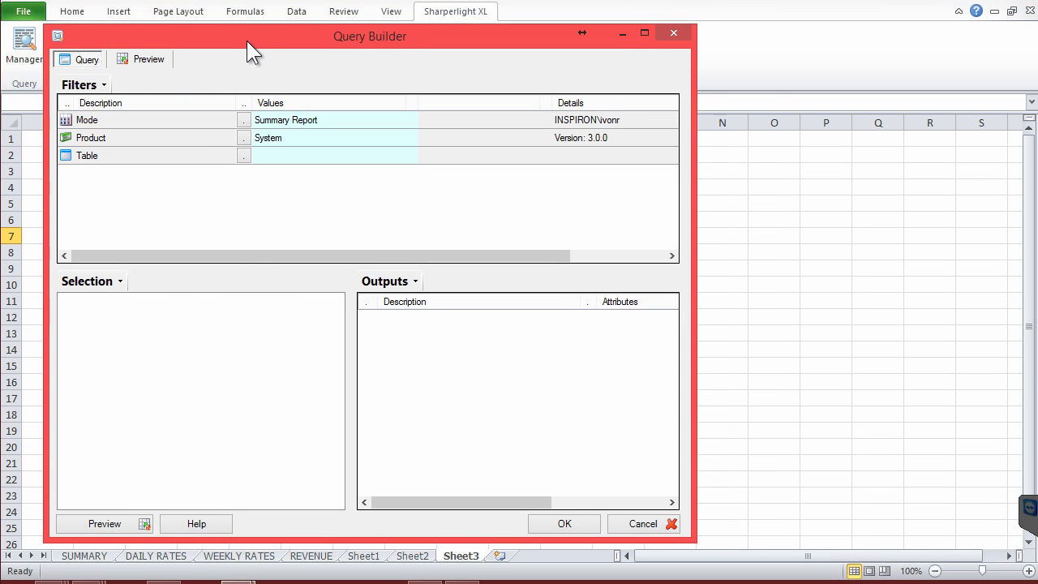
{"action": "left_click_drag", "start_coordinate": [250, 39], "coordinate": [331, 34]}
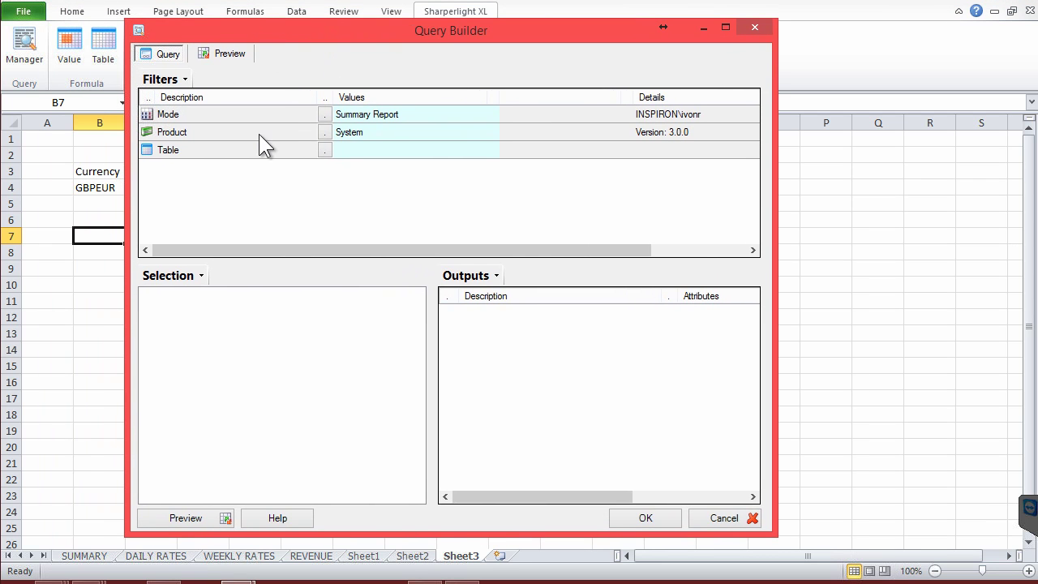
{"action": "left_click", "coordinate": [259, 134]}
{"action": "left_click", "coordinate": [324, 149]}
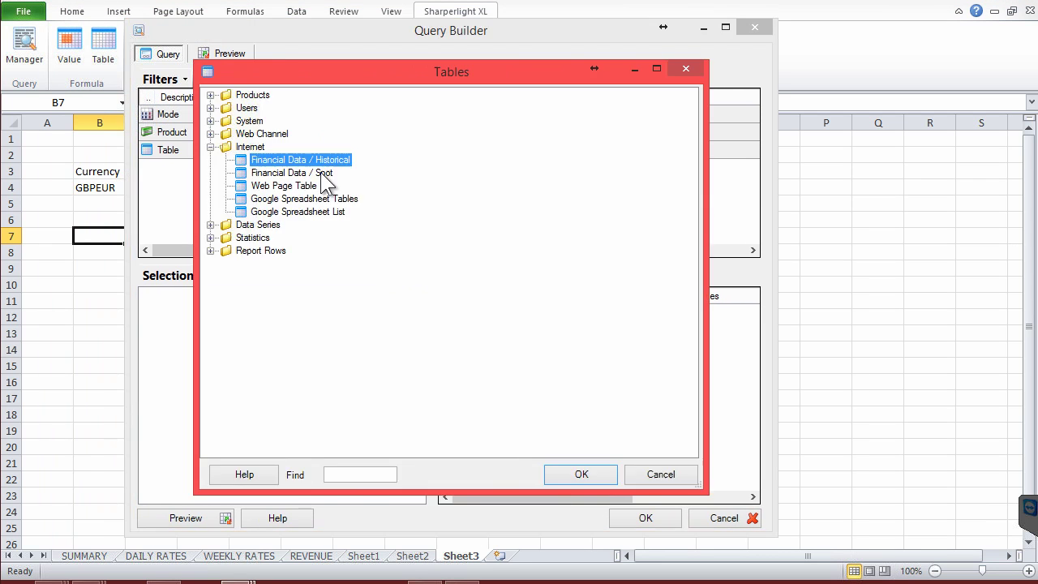
{"action": "double_click", "coordinate": [279, 162]}
{"action": "left_click_drag", "start_coordinate": [330, 35], "coordinate": [527, 38]}
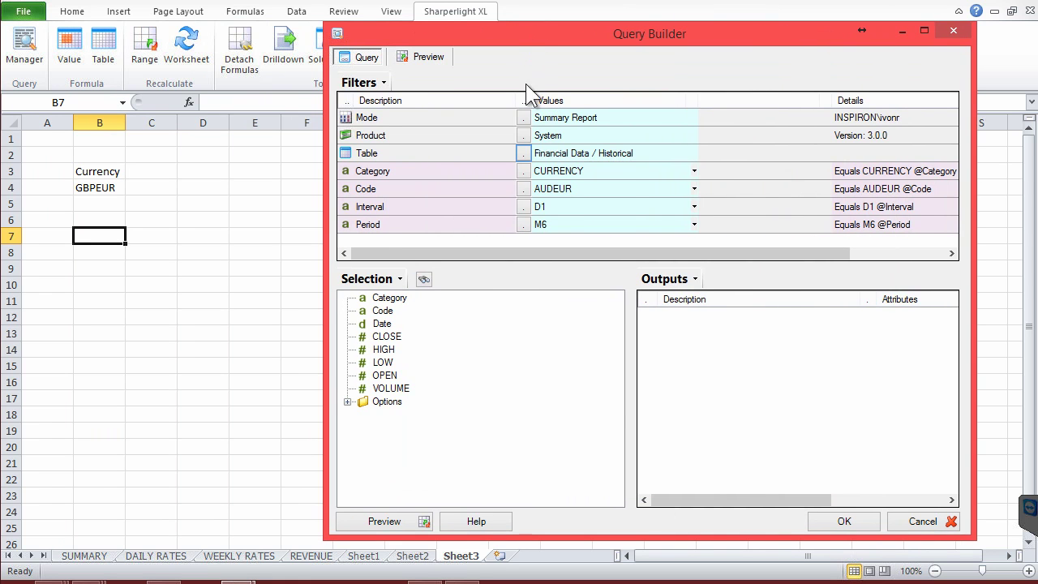
Link the query's Code filter to cell B4 and set the Interval to D7 and the Period to 15Y
{"action": "left_click", "coordinate": [551, 192]}
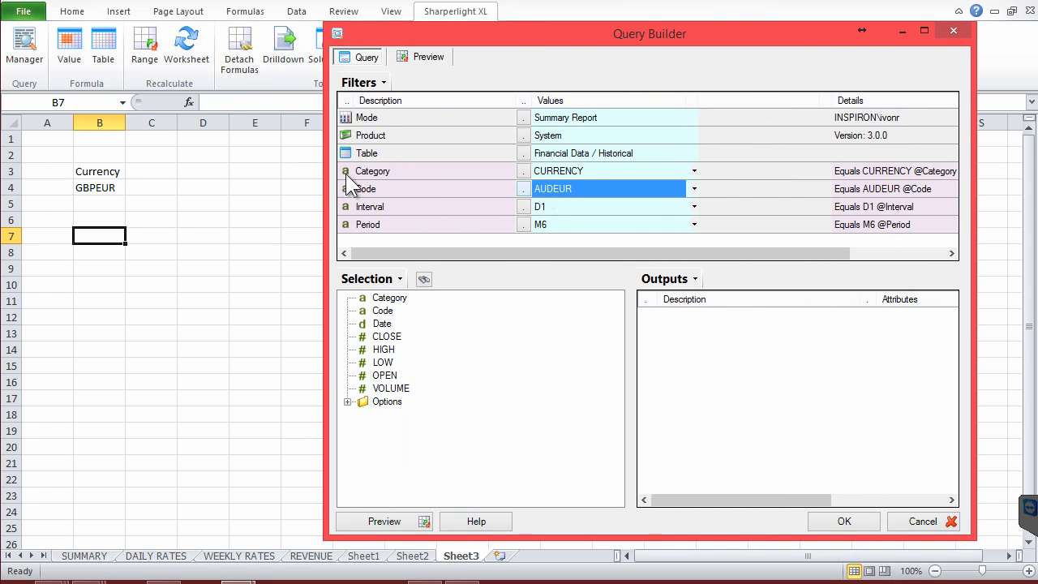
{"action": "left_click", "coordinate": [90, 187]}
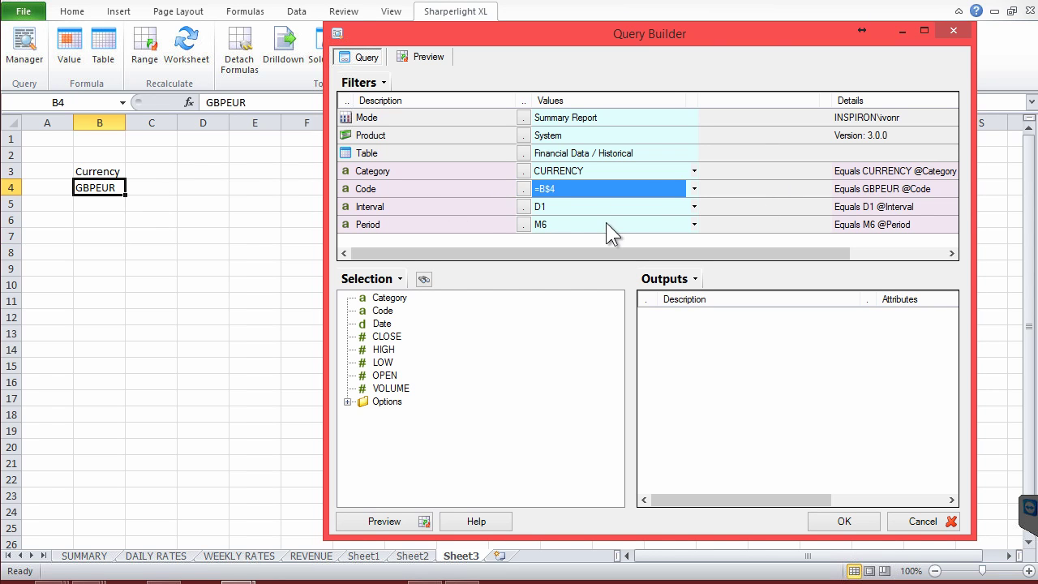
{"action": "left_click", "coordinate": [549, 207]}
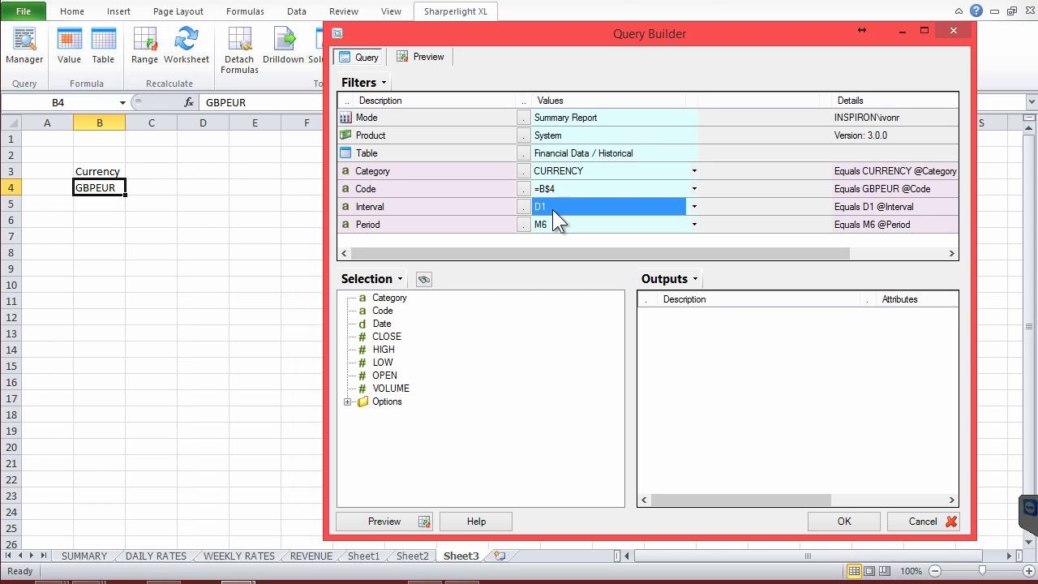
{"action": "left_click", "coordinate": [552, 210]}
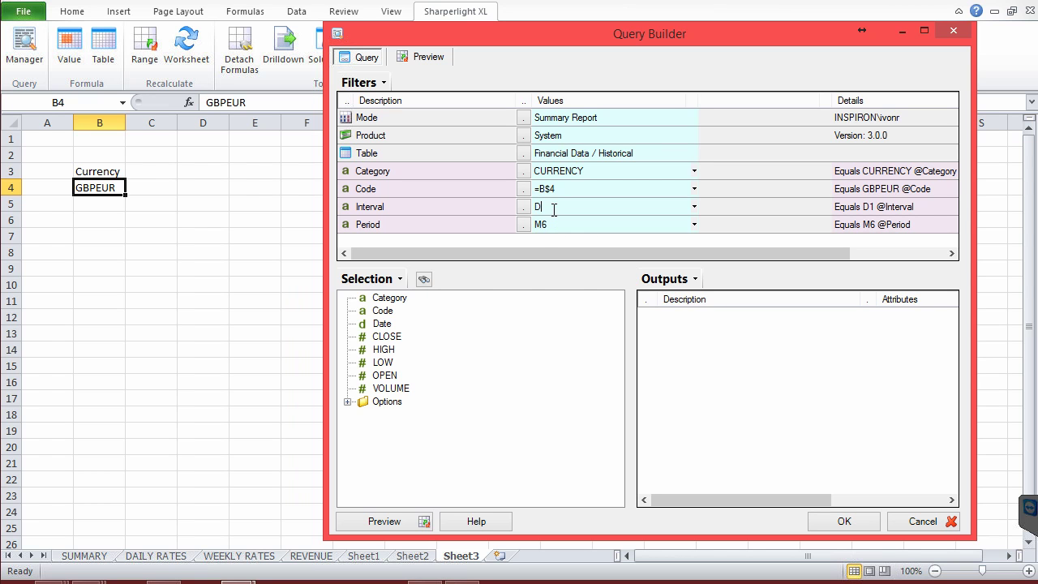
{"action": "type", "text": "7"}
{"action": "left_click", "coordinate": [552, 226]}
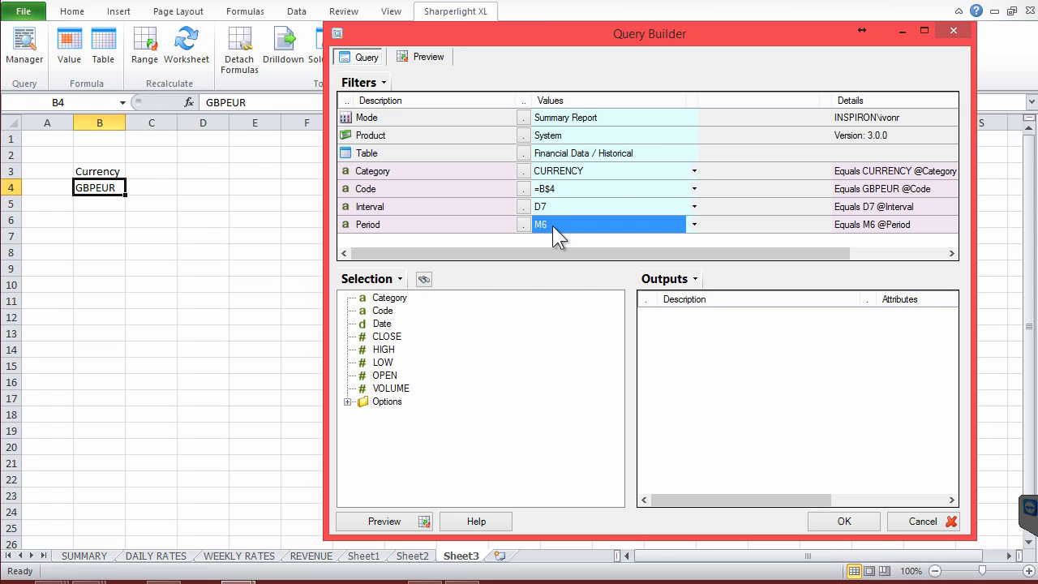
{"action": "type", "text": "15Y"}
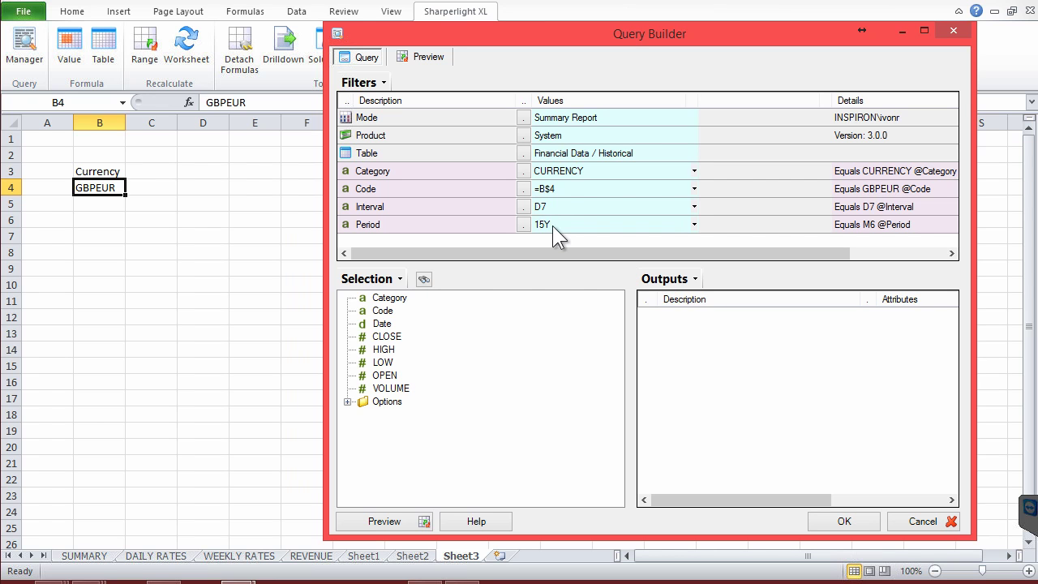
{"action": "left_click", "coordinate": [570, 191]}
Add Code, Date and CLOSE as the query outputs
{"action": "left_click", "coordinate": [381, 312]}
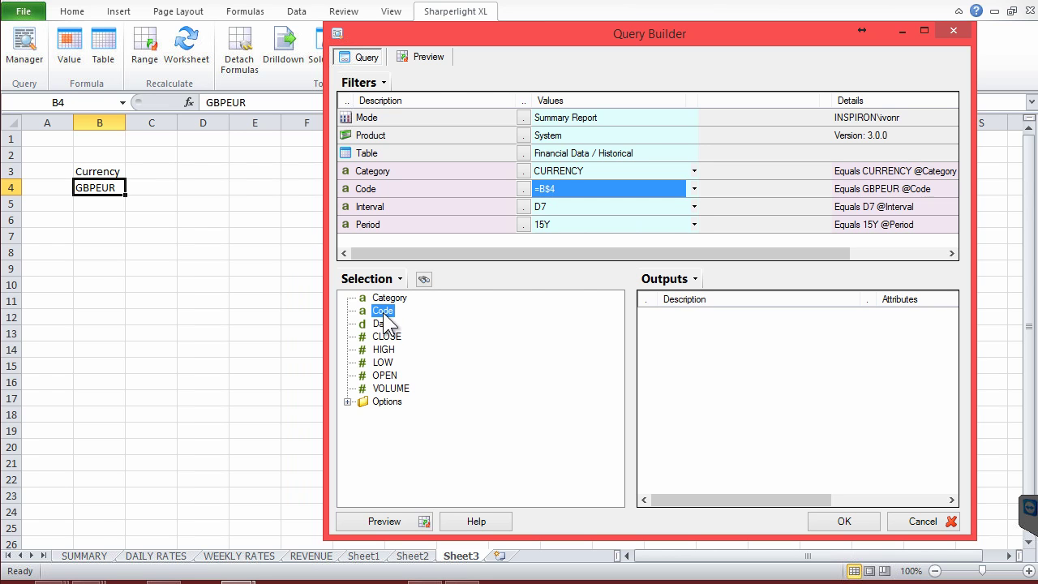
{"action": "double_click", "coordinate": [383, 313]}
{"action": "double_click", "coordinate": [382, 323]}
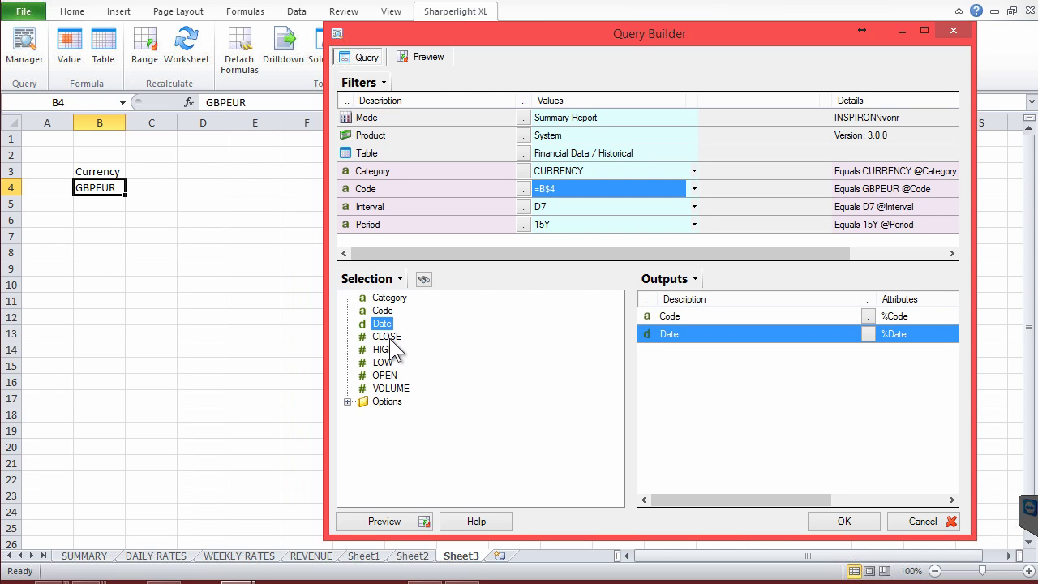
{"action": "double_click", "coordinate": [387, 337]}
{"action": "left_click", "coordinate": [696, 350]}
Preview the historical query and examine the spacing between successive values in the Date column
{"action": "left_click", "coordinate": [423, 58]}
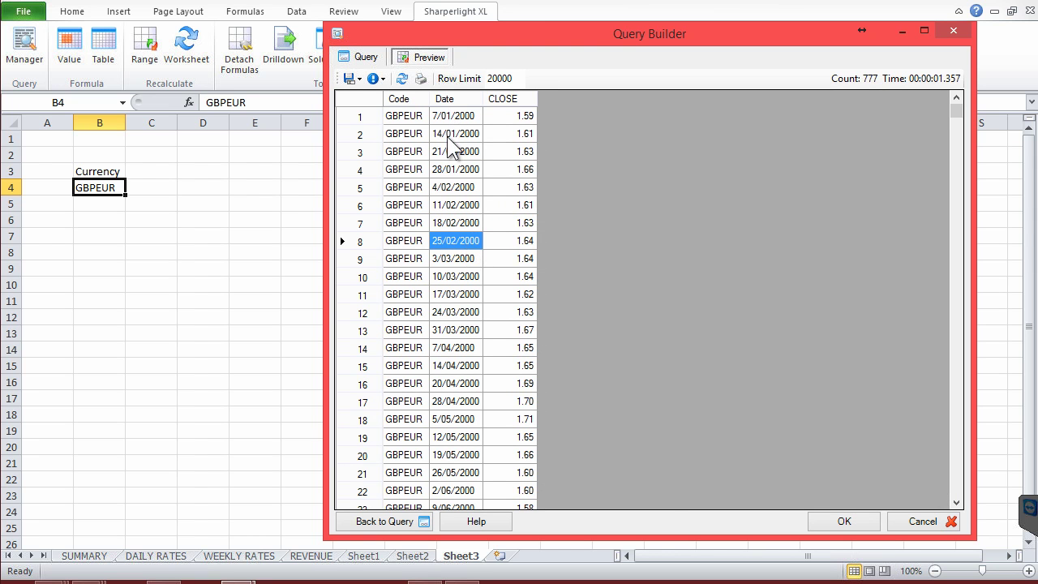
{"action": "left_click", "coordinate": [461, 116]}
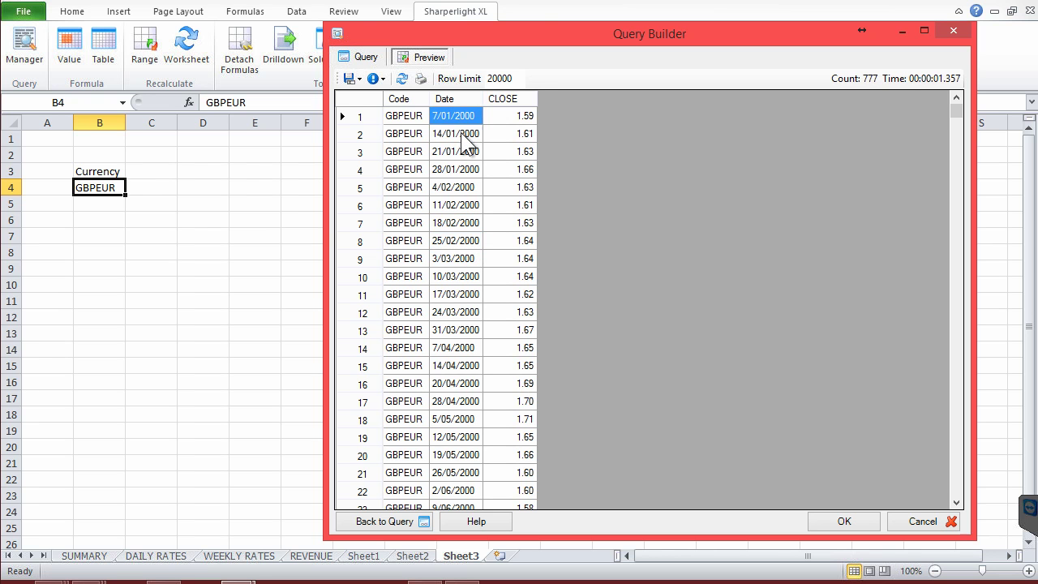
{"action": "left_click", "coordinate": [454, 152]}
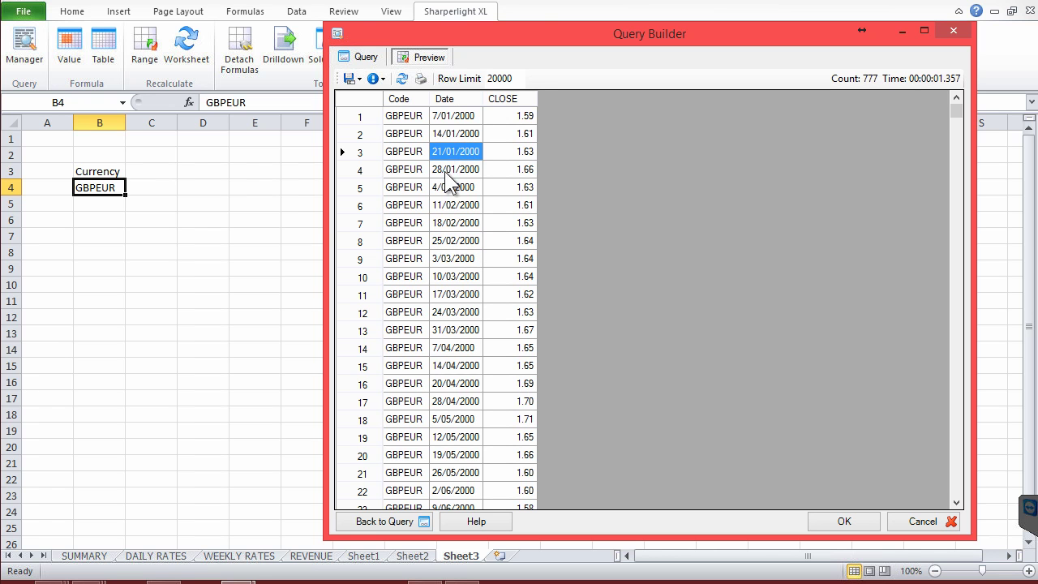
{"action": "left_click", "coordinate": [454, 171]}
{"action": "left_click", "coordinate": [454, 188]}
{"action": "left_click", "coordinate": [449, 221]}
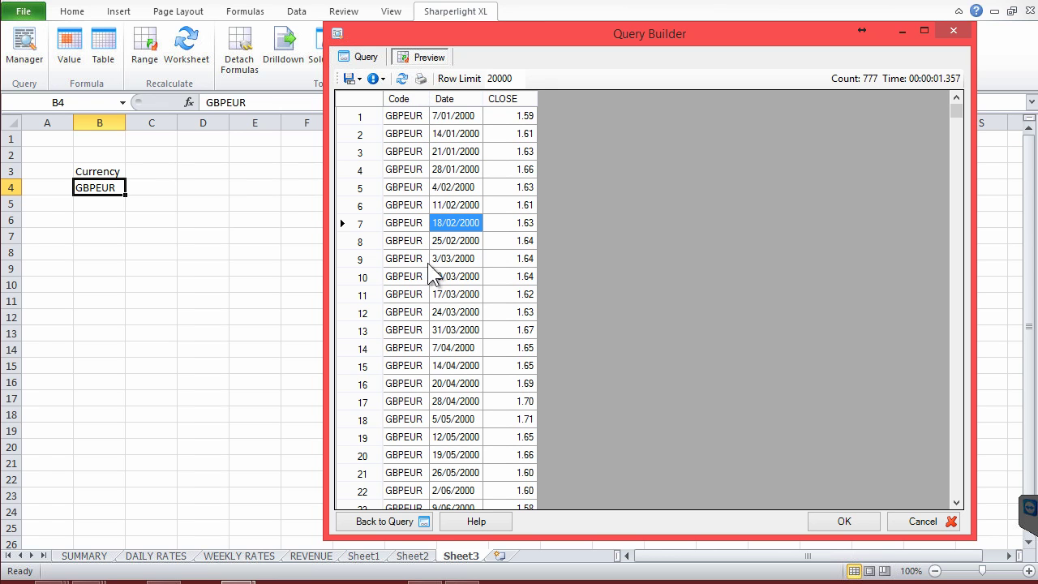
Add an expression output after the Date output and insert the previous row's Date into its formula
{"action": "left_click", "coordinate": [449, 135]}
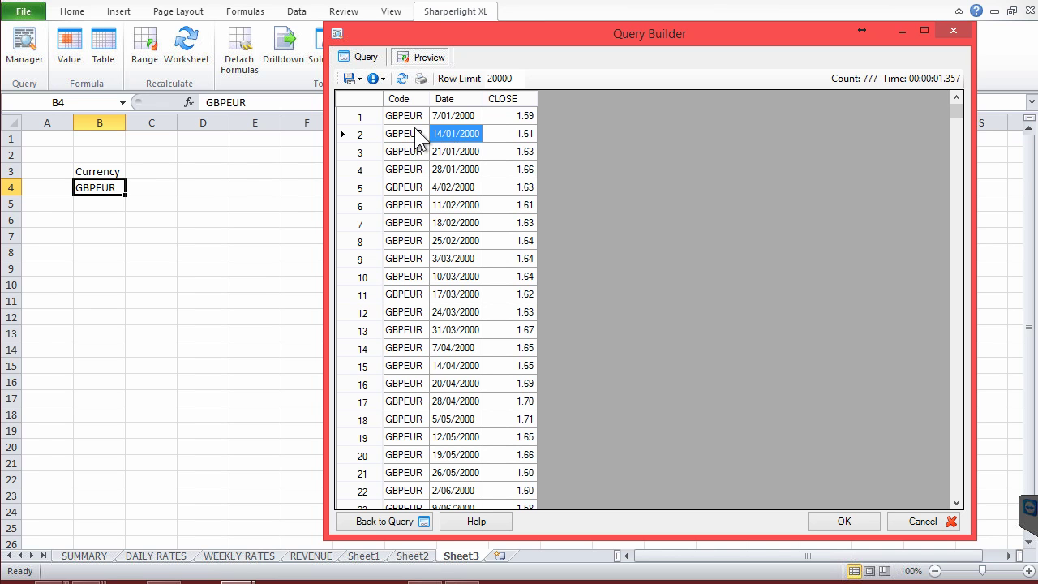
{"action": "left_click", "coordinate": [447, 118]}
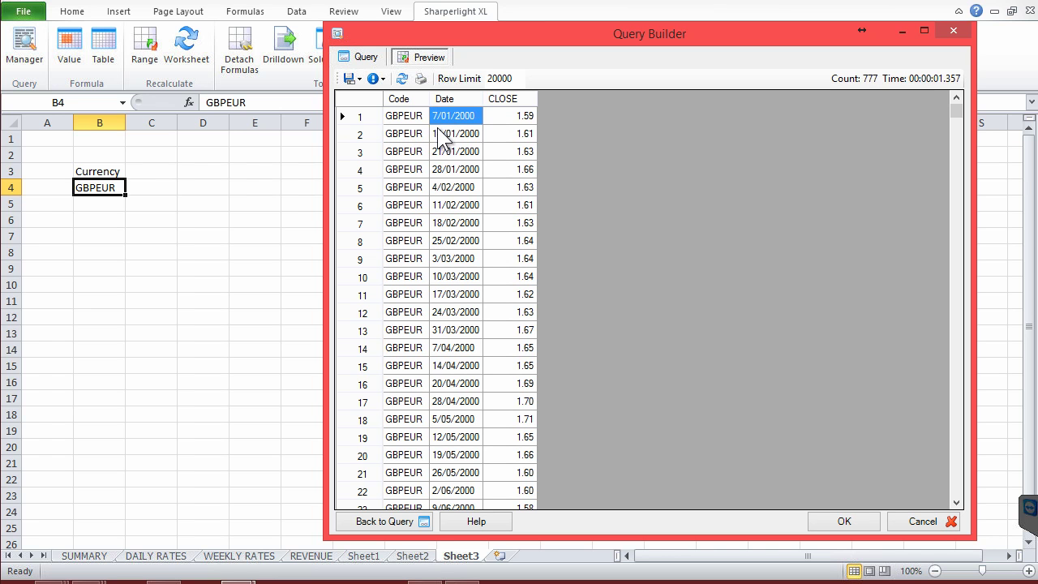
{"action": "left_click", "coordinate": [366, 58]}
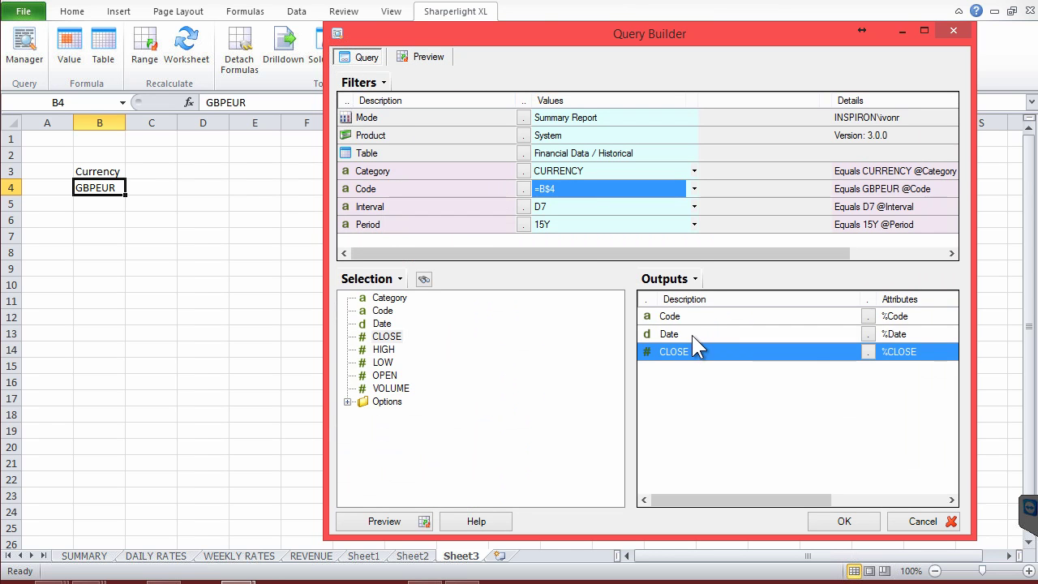
{"action": "left_click", "coordinate": [673, 334]}
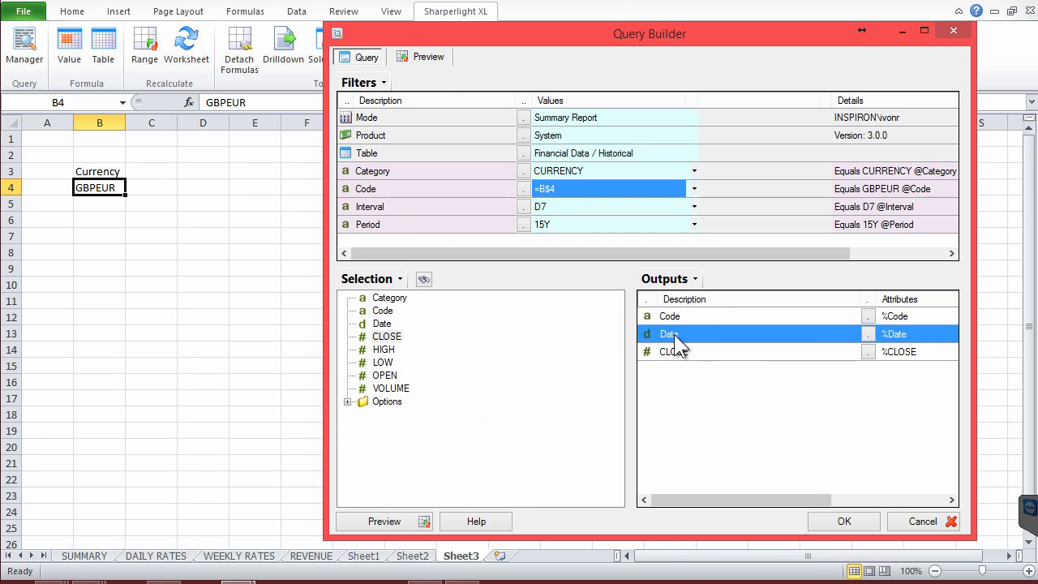
{"action": "right_click", "coordinate": [674, 334]}
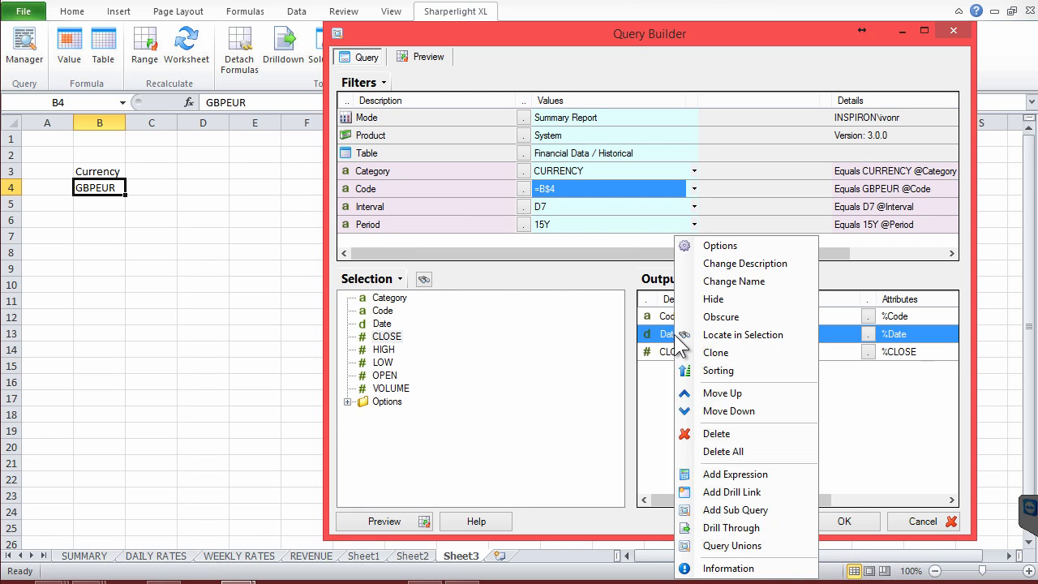
{"action": "left_click", "coordinate": [728, 472]}
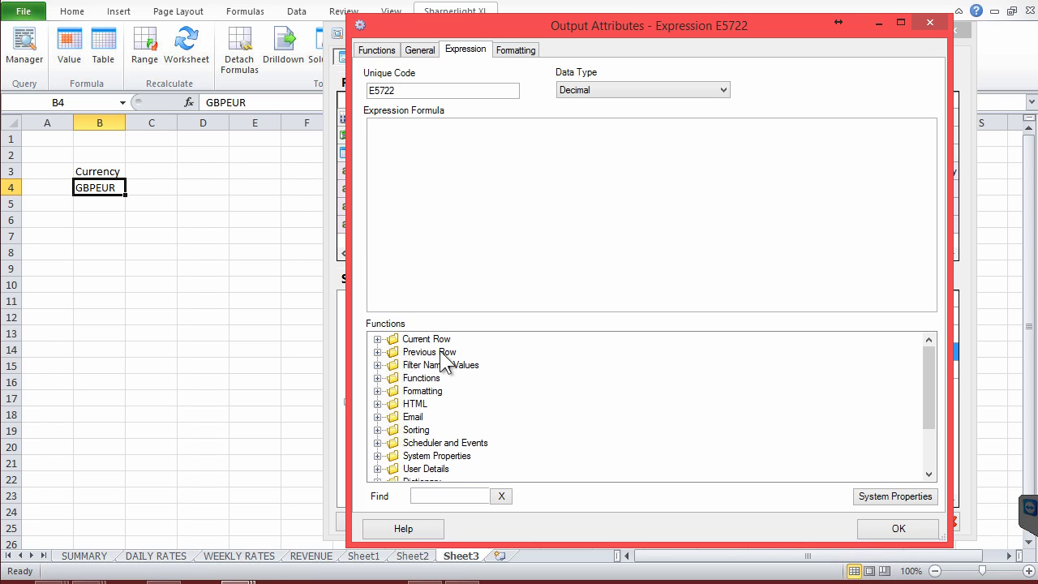
{"action": "left_click", "coordinate": [378, 351]}
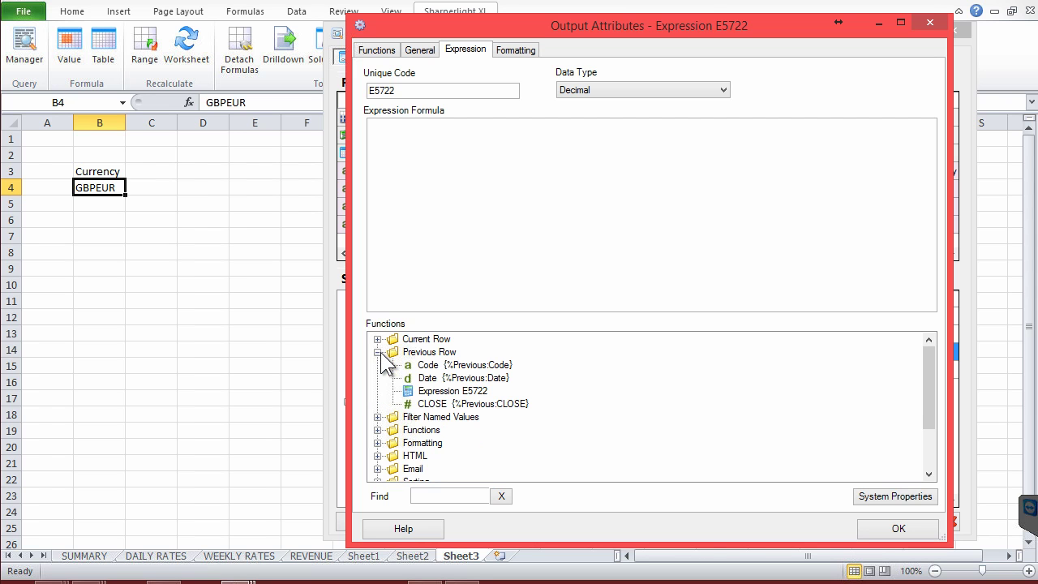
{"action": "double_click", "coordinate": [454, 379]}
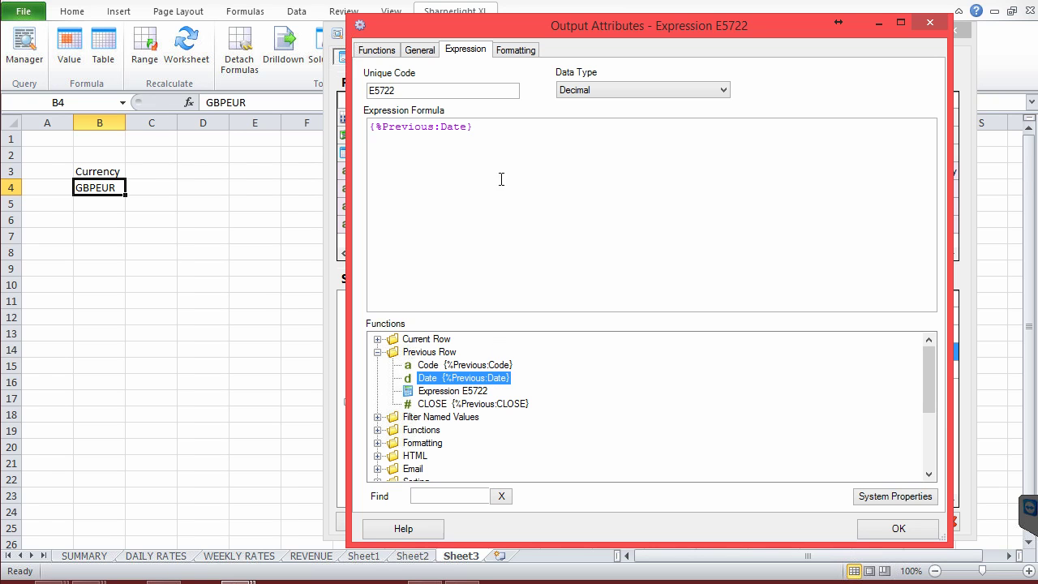
Search the functions for dateadd and insert the Add Days to Date function before {%Previous:Date} in the formula
{"action": "left_click", "coordinate": [484, 126]}
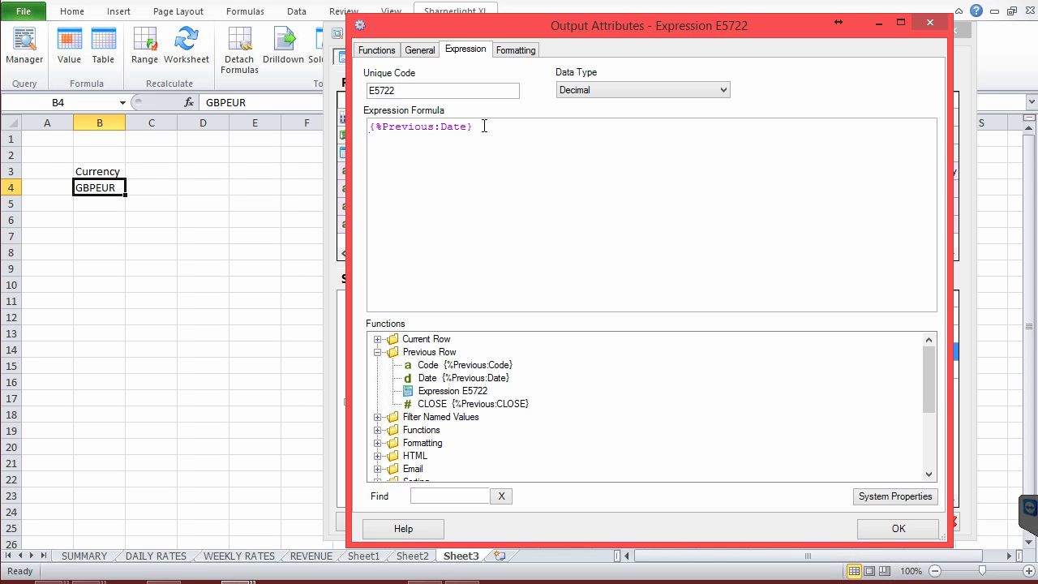
{"action": "left_click", "coordinate": [437, 498]}
{"action": "type", "text": "dateadd"}
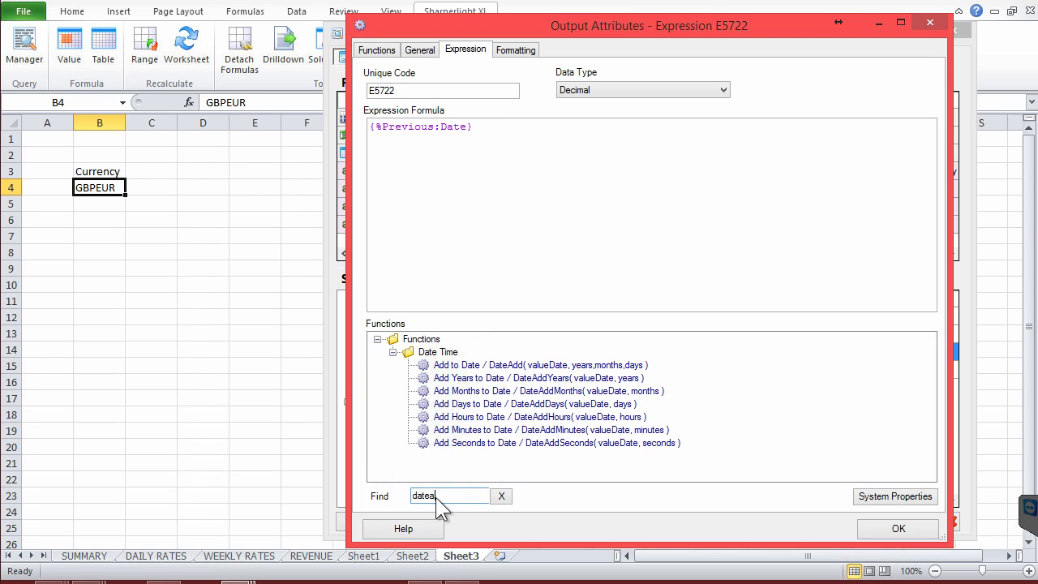
{"action": "left_click", "coordinate": [511, 377]}
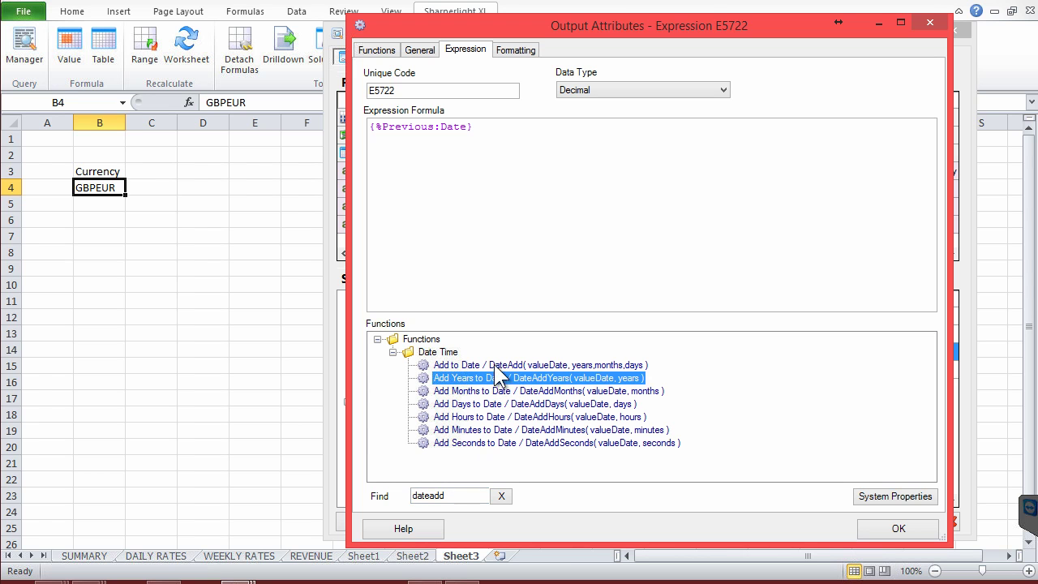
{"action": "left_click", "coordinate": [502, 403]}
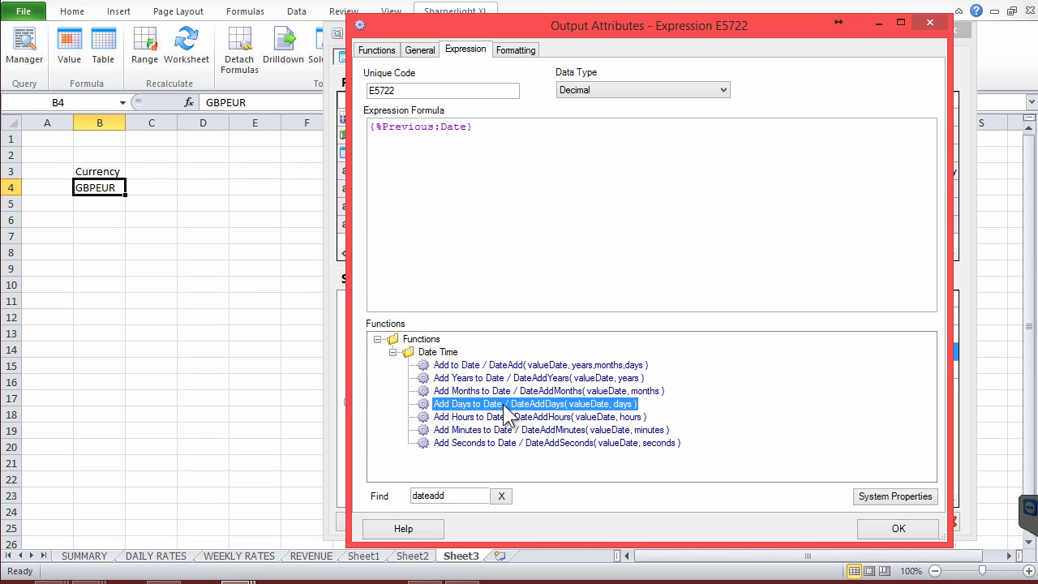
{"action": "double_click", "coordinate": [505, 405]}
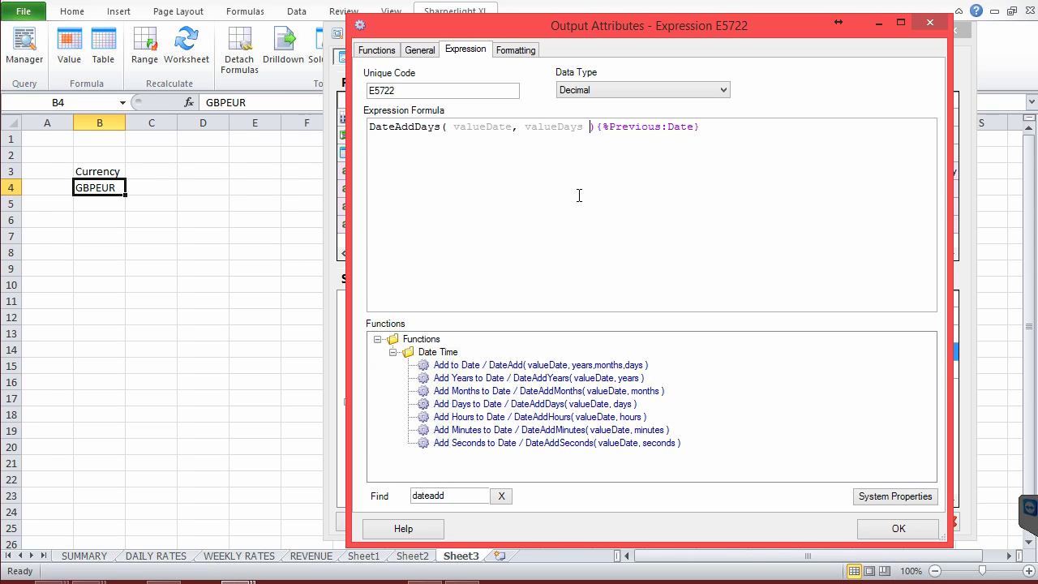
Remove the placeholder arguments and complete the formula as DateAddDays( {%Previous:Date},1)
{"action": "key", "text": "shift+Left"}
{"action": "key", "text": "shift+Left"}
{"action": "key", "text": "shift+Left"}
{"action": "key", "text": "shift+Left"}
{"action": "key", "text": "shift+Left"}
{"action": "key", "text": "shift+Left"}
{"action": "key", "text": "shift+Left"}
{"action": "key", "text": "shift+Left"}
{"action": "key", "text": "shift+Left"}
{"action": "key", "text": "shift+Left"}
{"action": "key", "text": "shift+Left"}
{"action": "key", "text": "shift+Left"}
{"action": "key", "text": "shift+Left"}
{"action": "key", "text": "shift+Left"}
{"action": "key", "text": "shift+Left"}
{"action": "key", "text": "shift+Left"}
{"action": "key", "text": "shift+Left"}
{"action": "key", "text": "shift+Left"}
{"action": "key", "text": "shift+Left"}
{"action": "key", "text": "shift+Left"}
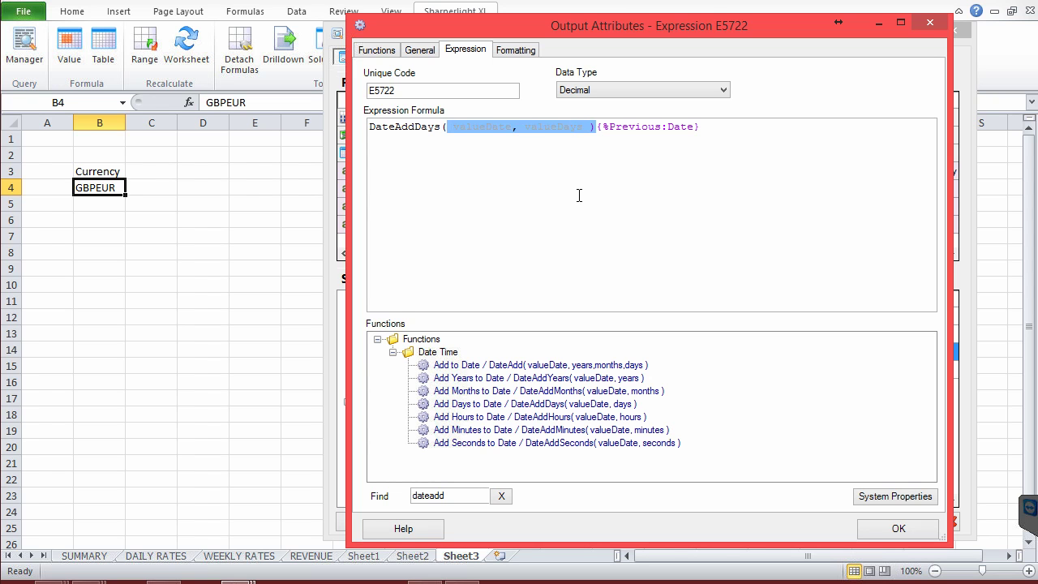
{"action": "key", "text": "Delete"}
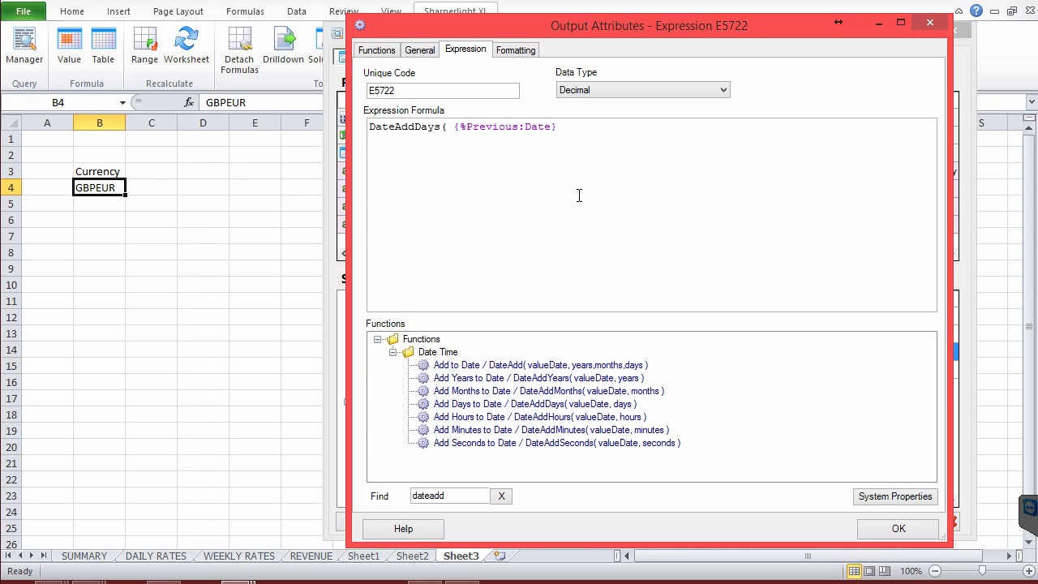
{"action": "type", "text": ",1)"}
Set the expression's data type to Date and accept the output attributes
{"action": "left_click", "coordinate": [622, 91]}
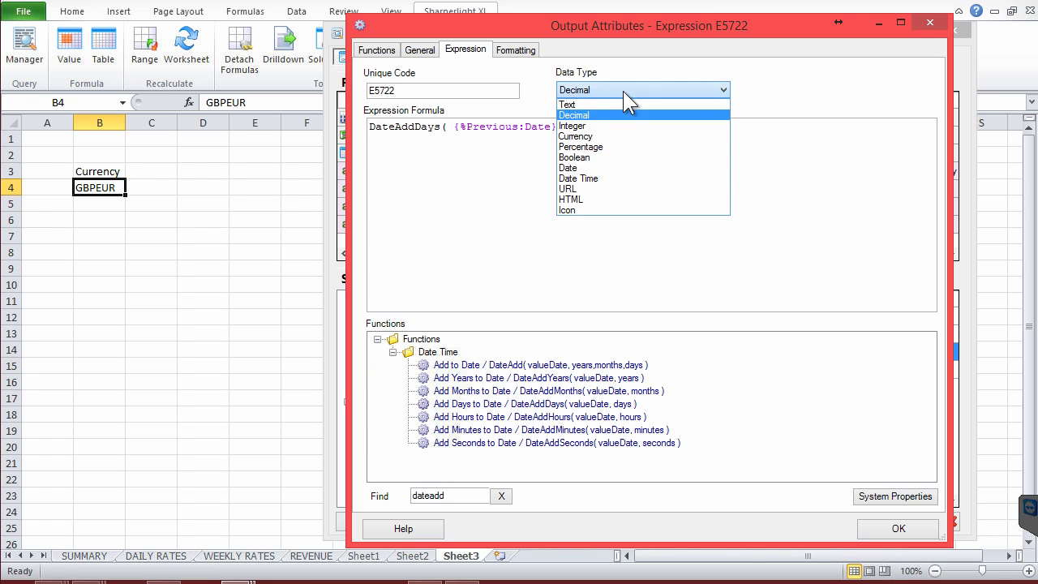
{"action": "left_click", "coordinate": [597, 167]}
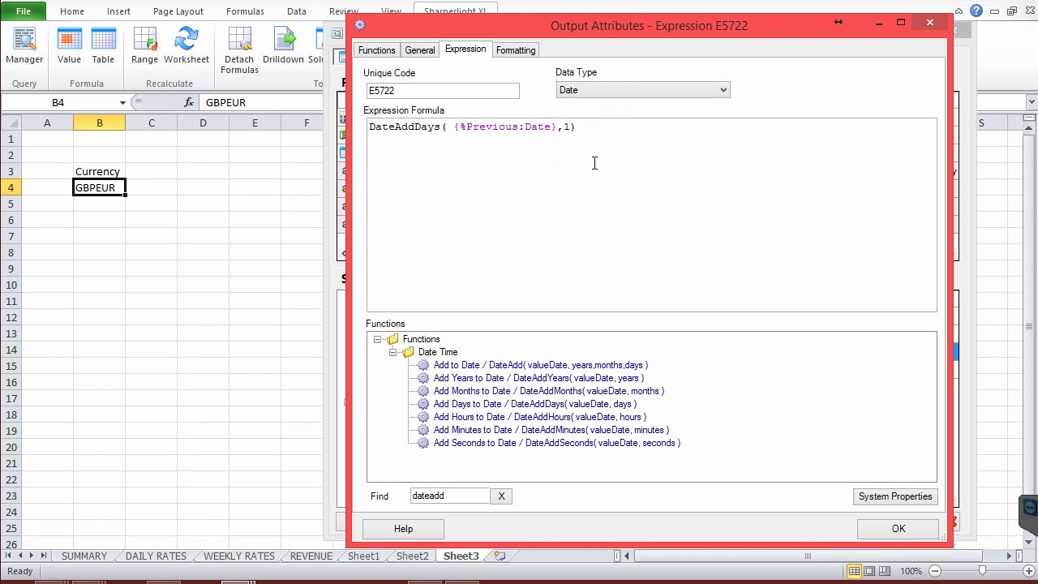
{"action": "left_click", "coordinate": [883, 526]}
Change the expression output's description to From Date and place it above the Date output
{"action": "right_click", "coordinate": [671, 355]}
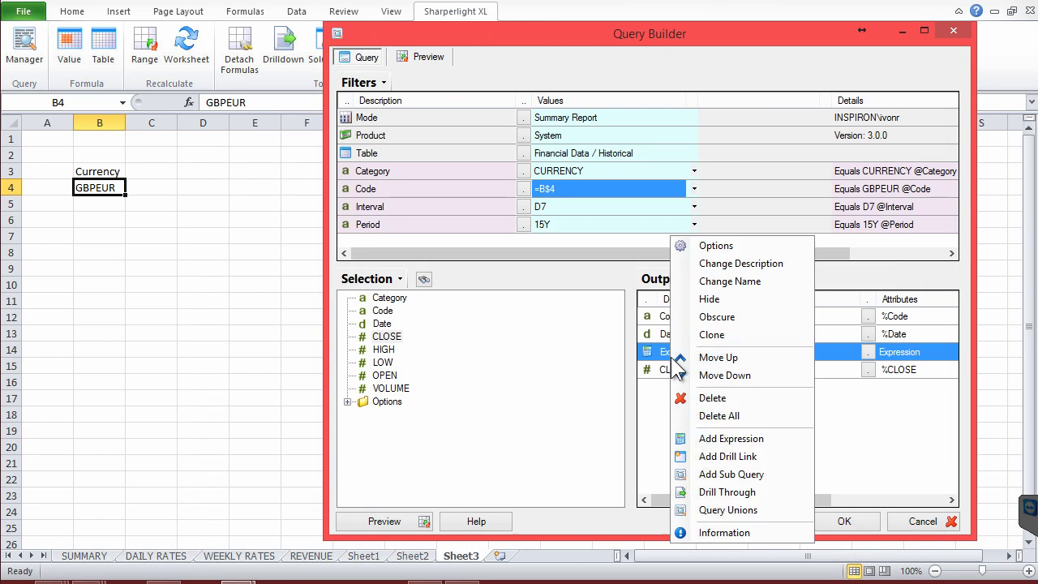
{"action": "left_click", "coordinate": [733, 201]}
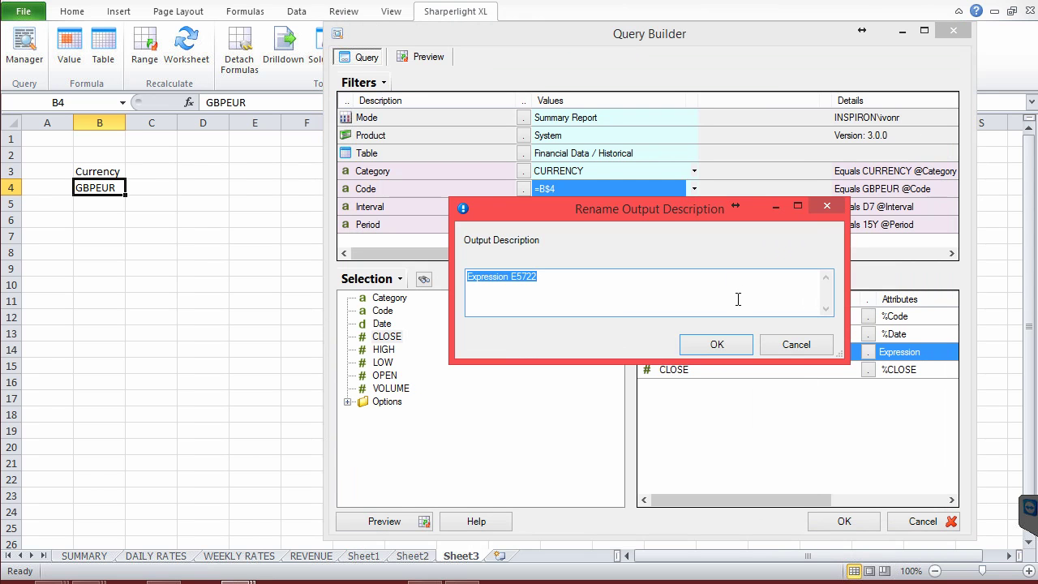
{"action": "type", "text": "From Date"}
{"action": "left_click", "coordinate": [718, 342]}
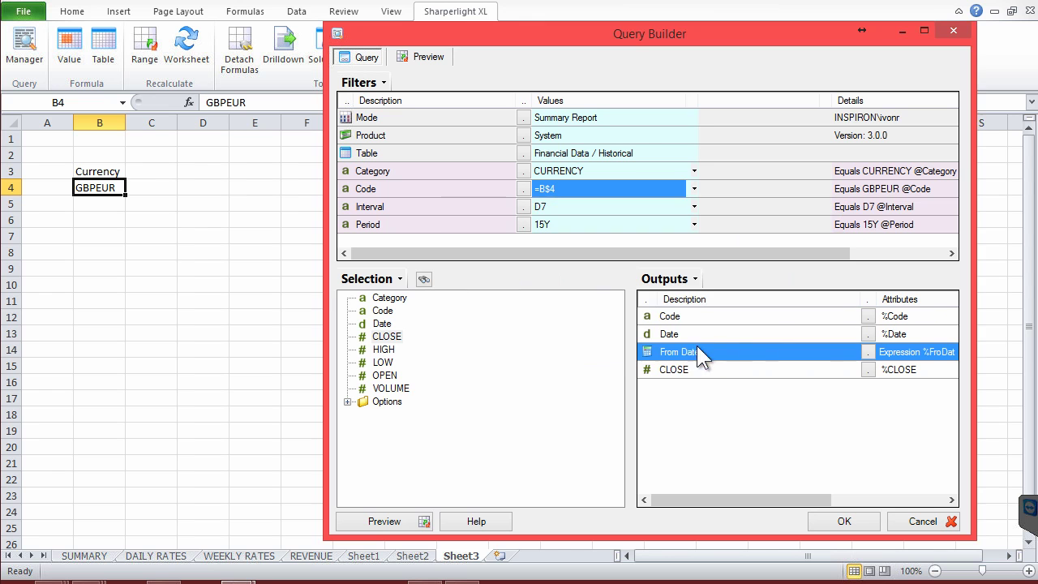
{"action": "left_click_drag", "start_coordinate": [677, 347], "coordinate": [676, 334]}
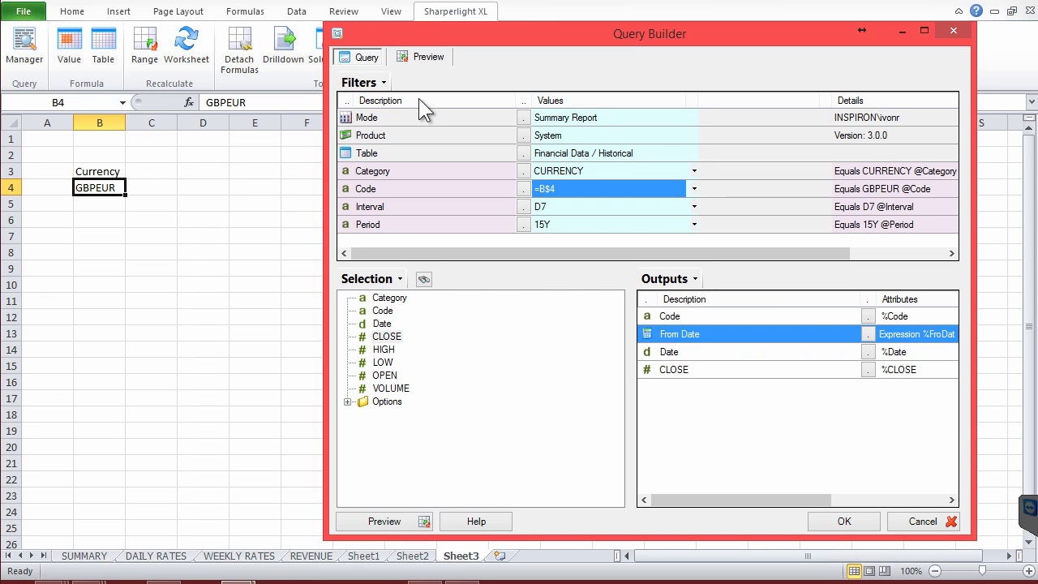
Preview the query and compare the From Date values with the Date values, checking the first row's From Date
{"action": "left_click", "coordinate": [425, 59]}
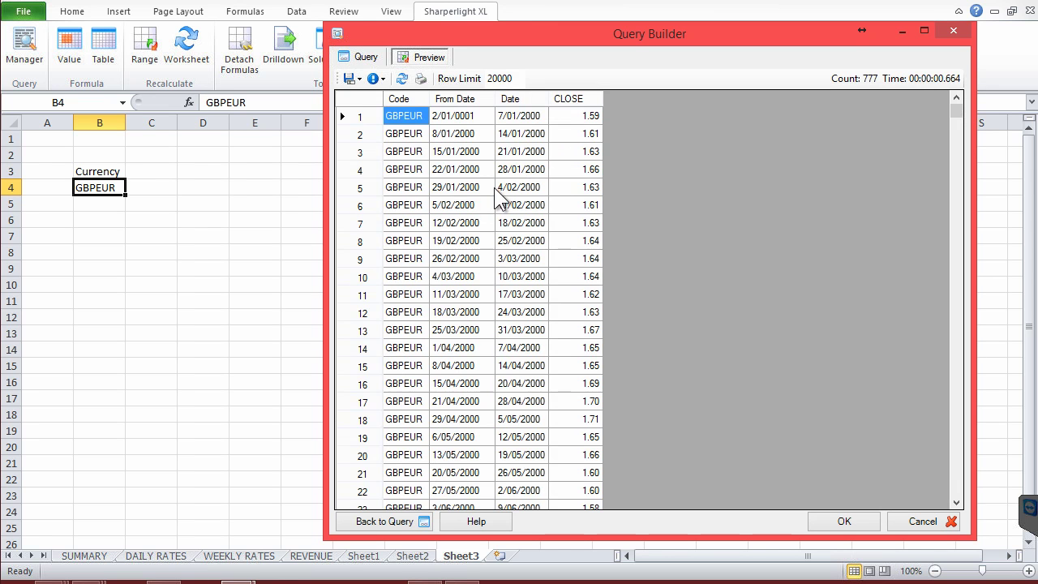
{"action": "left_click", "coordinate": [519, 116]}
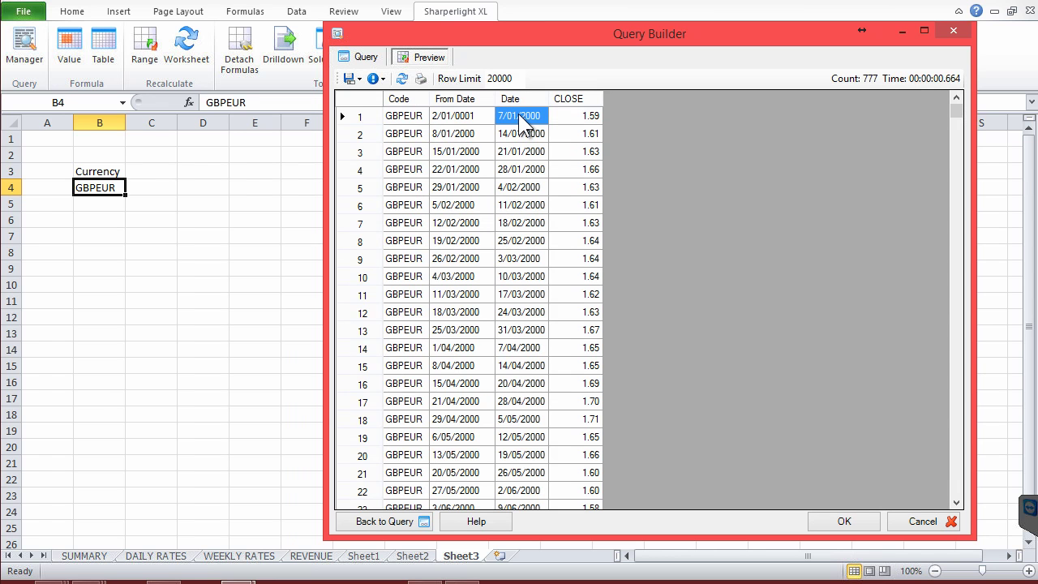
{"action": "left_click", "coordinate": [443, 136]}
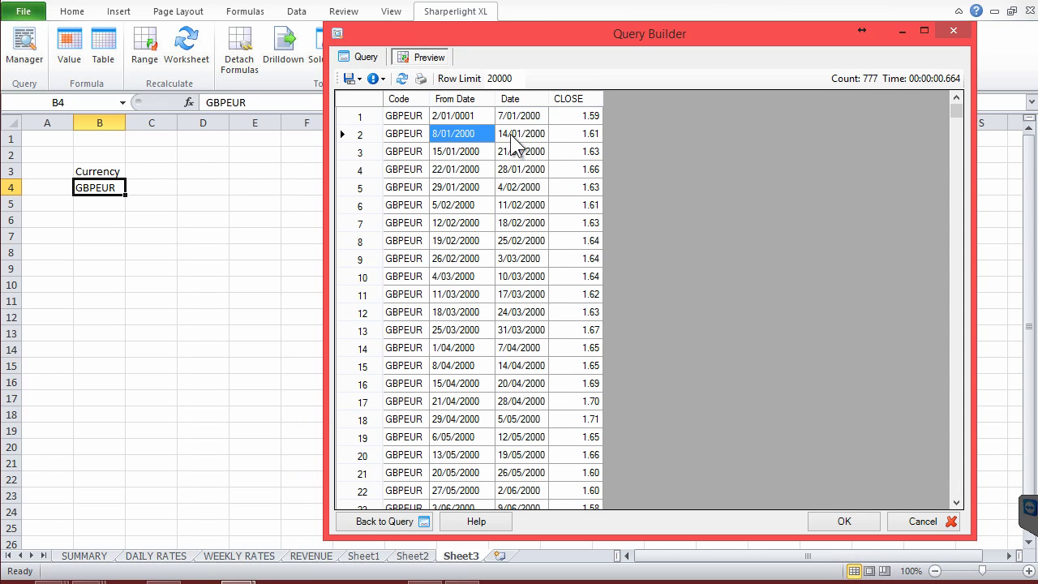
{"action": "left_click", "coordinate": [515, 144]}
{"action": "left_click", "coordinate": [457, 142]}
{"action": "left_click_drag", "start_coordinate": [457, 142], "coordinate": [509, 136]}
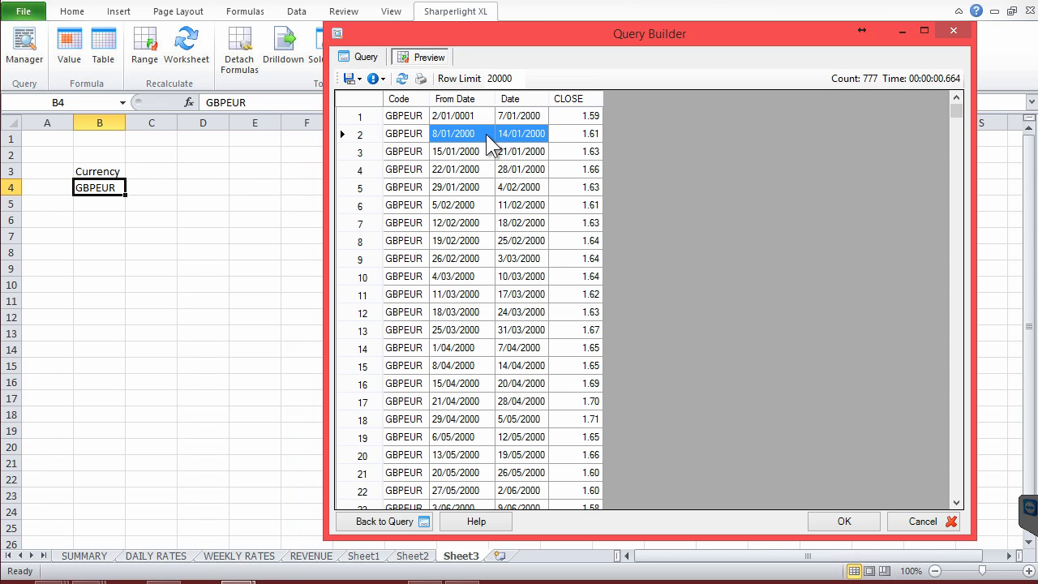
{"action": "left_click", "coordinate": [463, 188]}
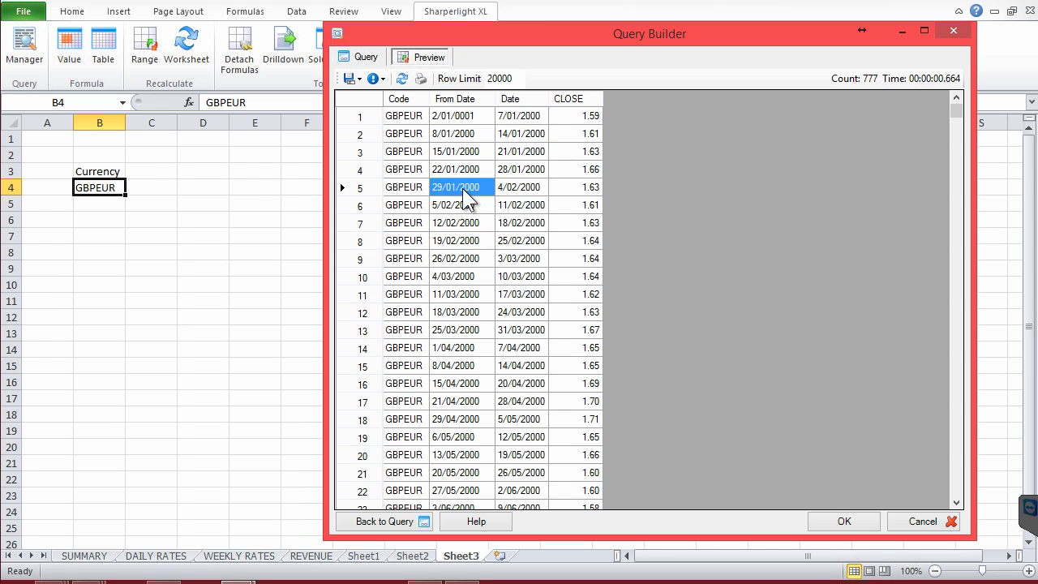
{"action": "left_click", "coordinate": [454, 118]}
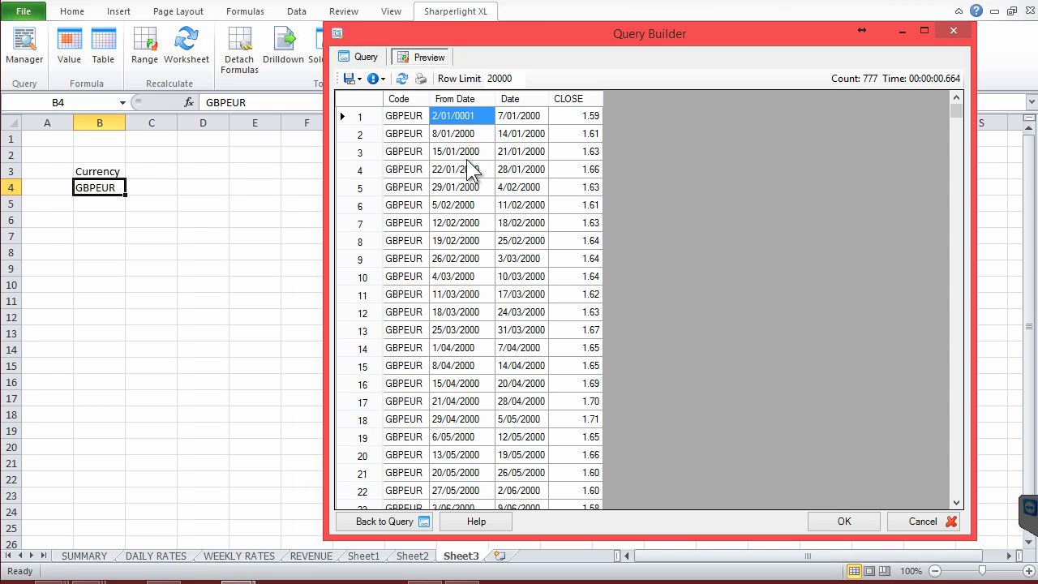
{"action": "left_click", "coordinate": [467, 136]}
{"action": "left_click", "coordinate": [444, 119]}
Open the From Date expression again and begin an IIF( condition in front of its DateAddDays formula
{"action": "left_click", "coordinate": [366, 58]}
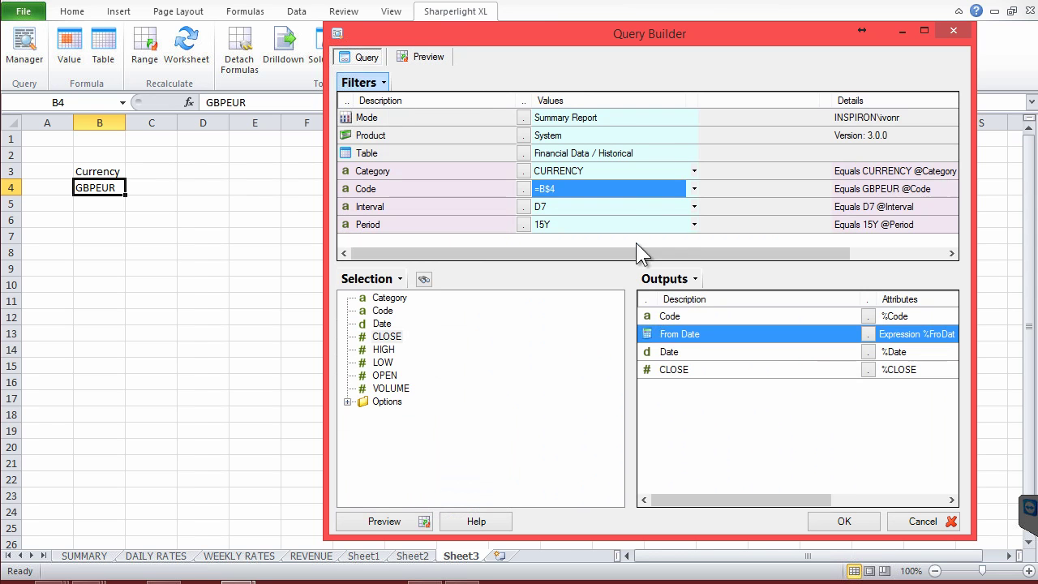
{"action": "double_click", "coordinate": [672, 333]}
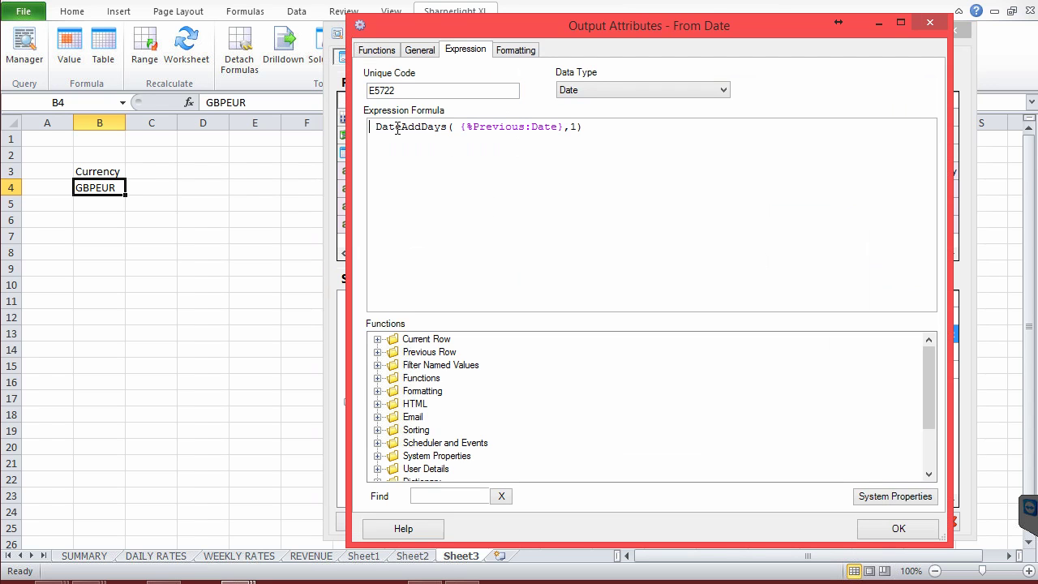
{"action": "type", "text": "IIF "}
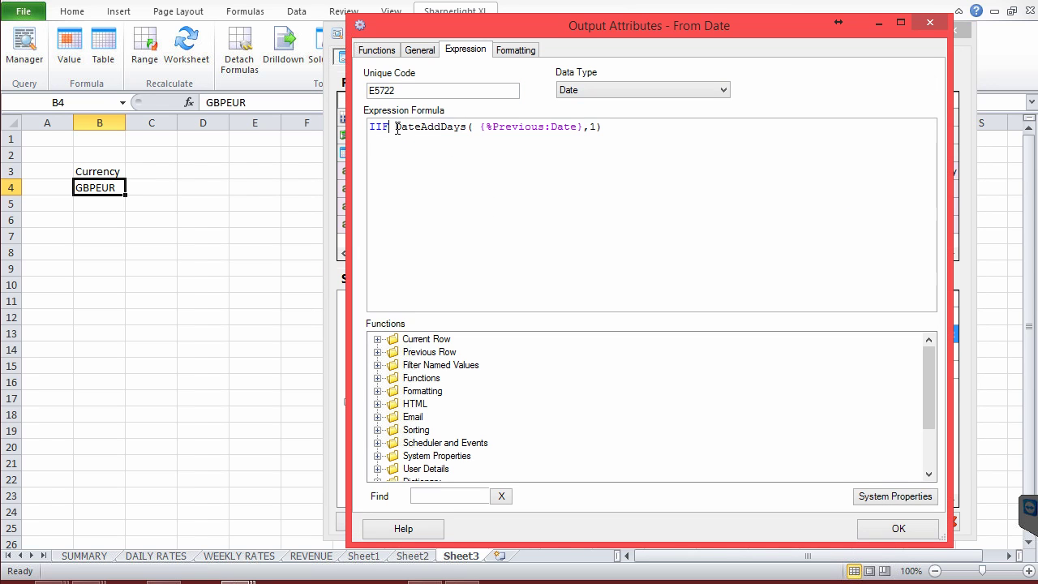
{"action": "type", "text": "("}
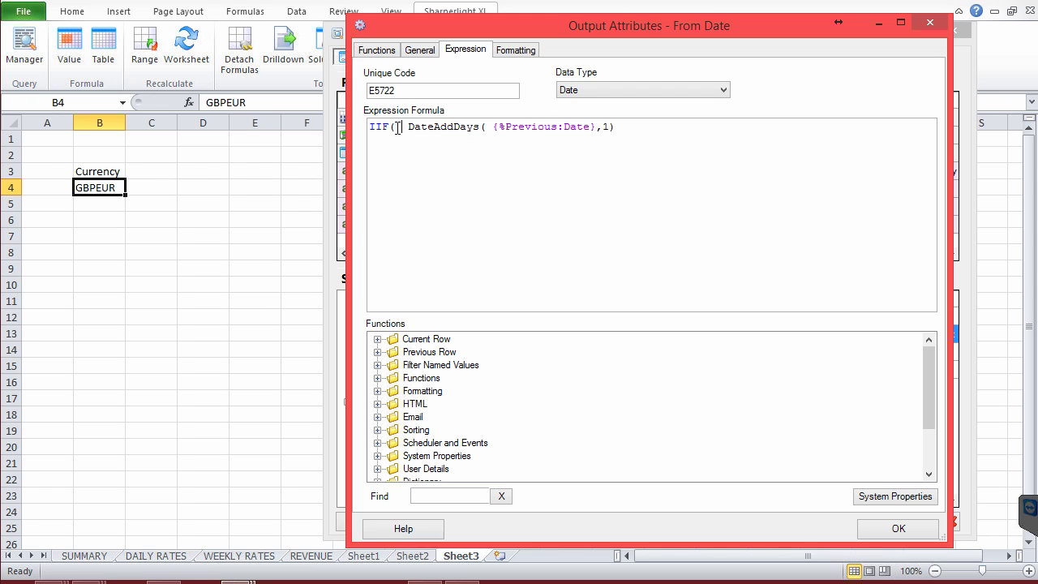
Copy the {%Previous:Date} reference from the formula and use it in an ISNULL( test as the IIF condition
{"action": "key", "text": "Right"}
{"action": "key", "text": "shift+Left"}
{"action": "key", "text": "shift+Left"}
{"action": "key", "text": "shift+Left"}
{"action": "key", "text": "shift+Left"}
{"action": "key", "text": "shift+Left"}
{"action": "key", "text": "shift+Left"}
{"action": "key", "text": "shift+Left"}
{"action": "key", "text": "shift+Left"}
{"action": "key", "text": "shift+Left"}
{"action": "key", "text": "shift+Left"}
{"action": "key", "text": "shift+Left"}
{"action": "key", "text": "shift+Left"}
{"action": "key", "text": "shift+Left"}
{"action": "key", "text": "shift+Left"}
{"action": "key", "text": "shift+Left"}
{"action": "key", "text": "shift+Left"}
{"action": "key", "text": "shift+Left"}
{"action": "key", "text": "shift+Left"}
{"action": "key", "text": "shift+Left"}
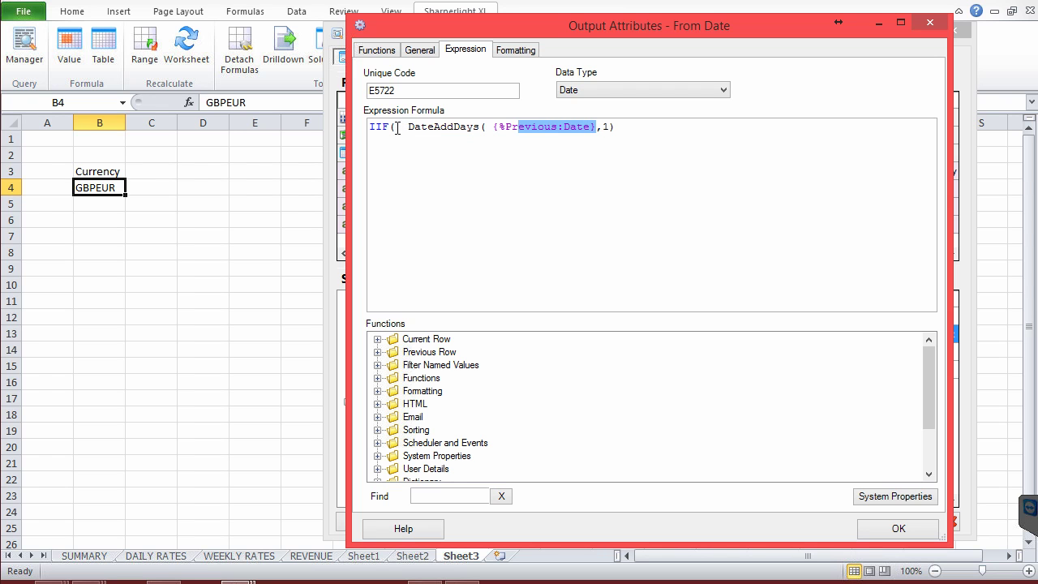
{"action": "key", "text": "shift+Right"}
{"action": "key", "text": "shift+Right"}
{"action": "key", "text": "shift+Right"}
{"action": "key", "text": "ctrl+c"}
{"action": "key", "text": "Left"}
{"action": "type", "text": "ISNULL("}
{"action": "key", "text": "ctrl+v"}
Complete the IIF formula to return Date(1900,1,1) when the previous date is null and the DateAddDays result otherwise, and accept the From Date expression
{"action": "type", "text": "), Date"}
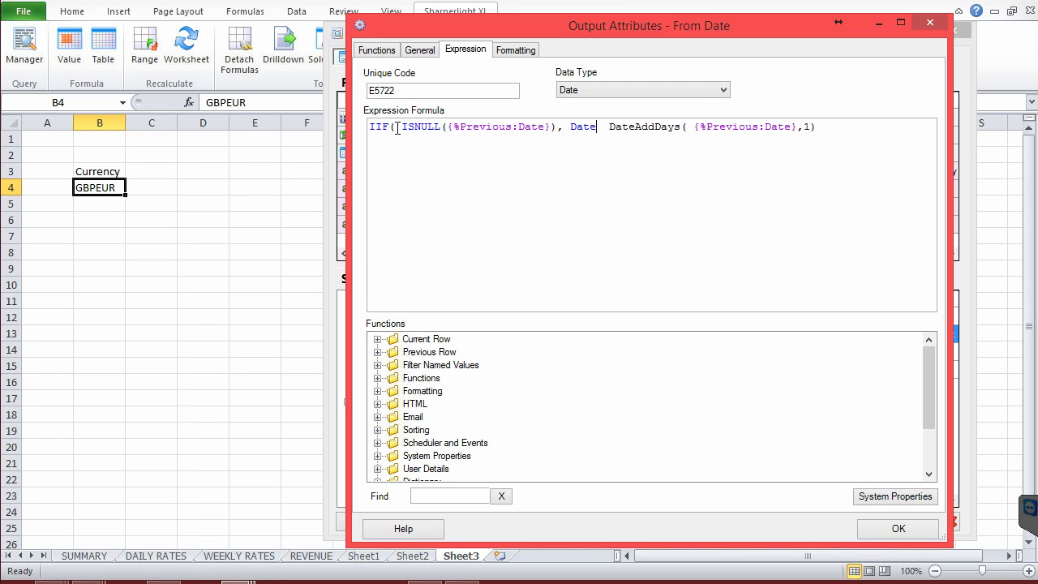
{"action": "type", "text": "(1900"}
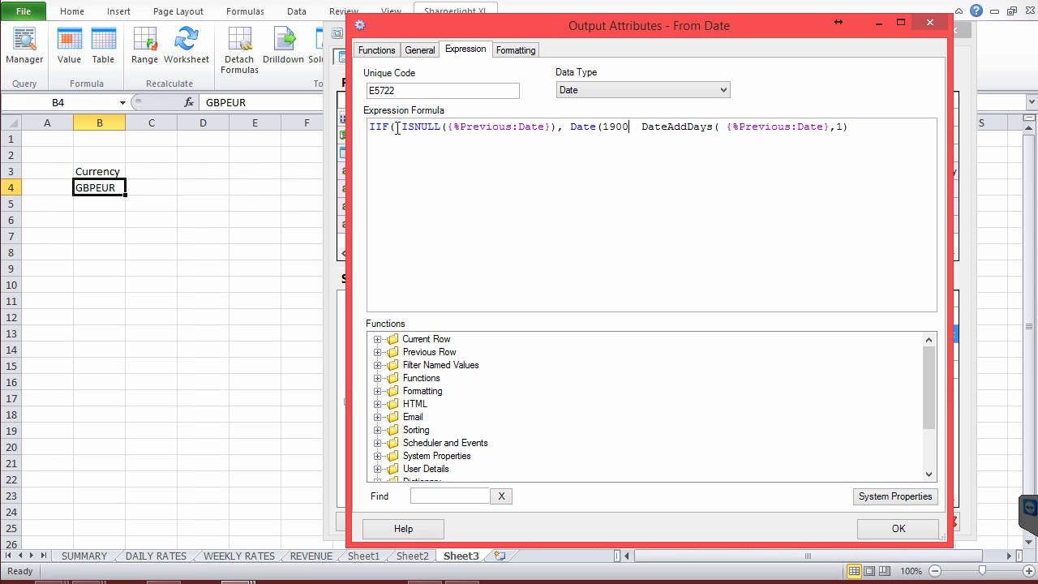
{"action": "type", "text": ",1,1"}
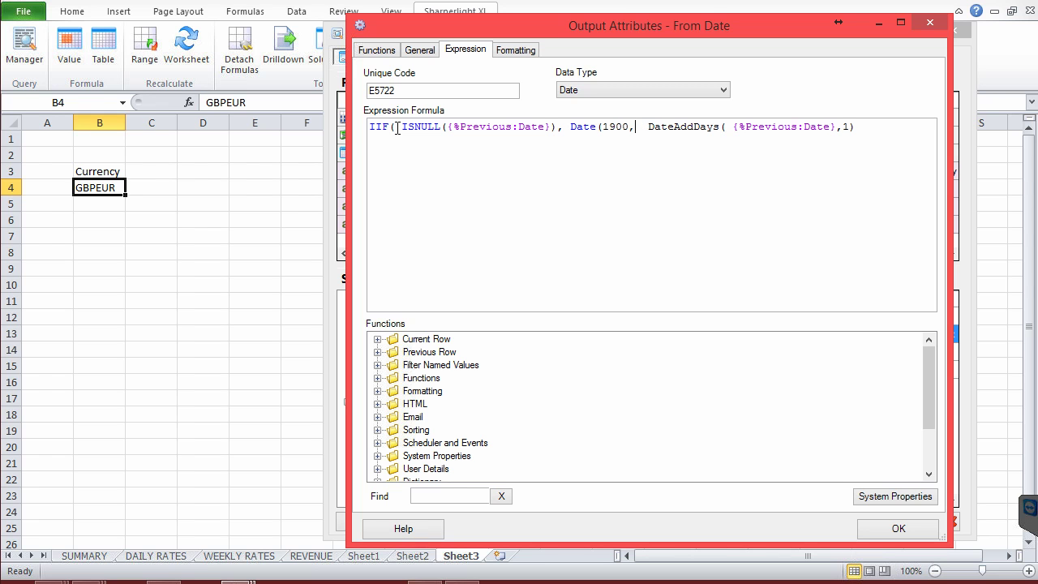
{"action": "type", "text": "),"}
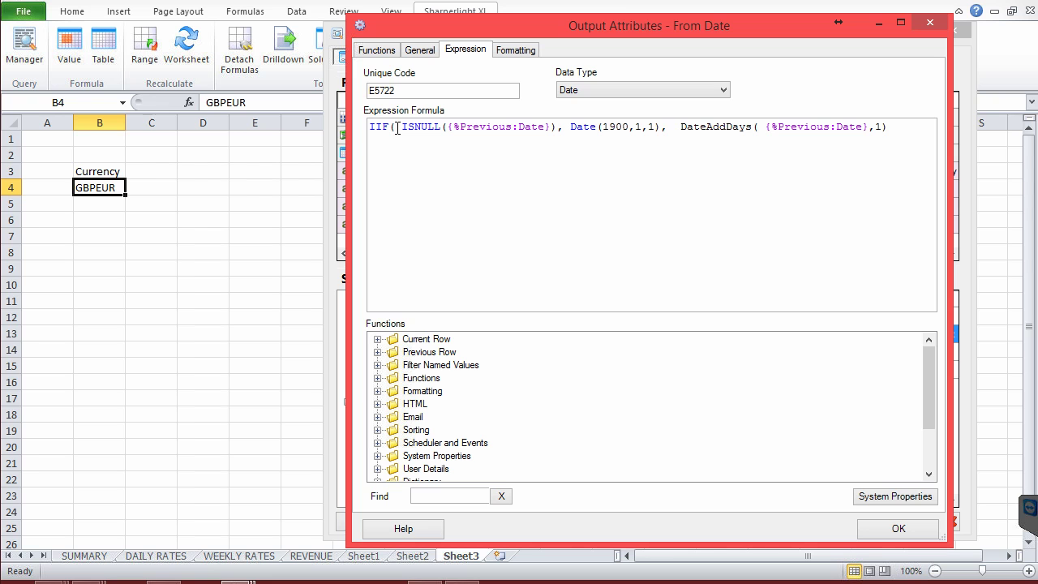
{"action": "key", "text": "End"}
{"action": "type", "text": ")"}
{"action": "left_click", "coordinate": [411, 496]}
{"action": "left_click", "coordinate": [878, 527]}
Preview the query and check the first row's From Date and those of the following periods
{"action": "left_click", "coordinate": [413, 518]}
{"action": "left_click", "coordinate": [475, 205]}
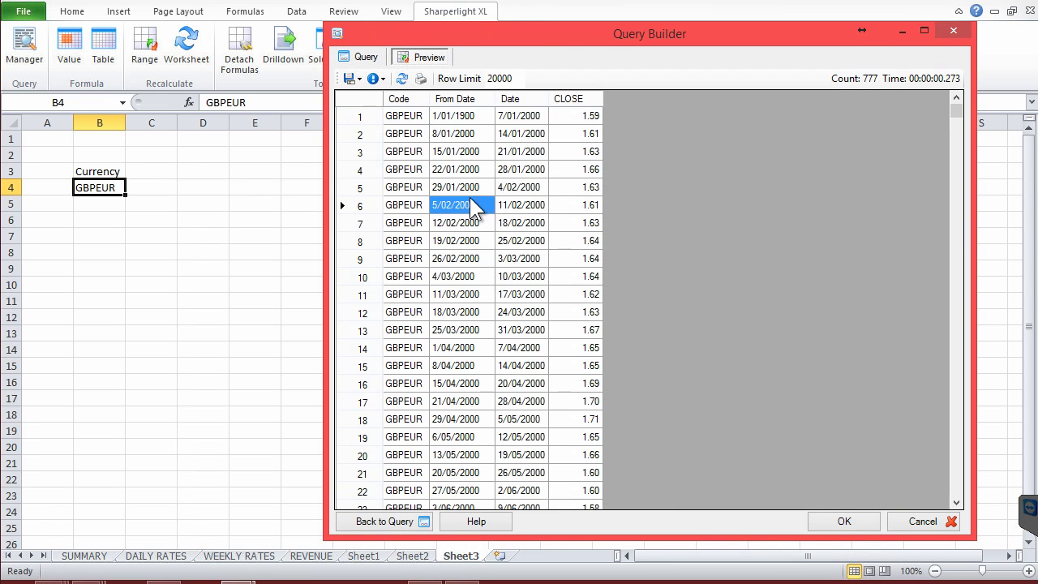
{"action": "left_click", "coordinate": [461, 118]}
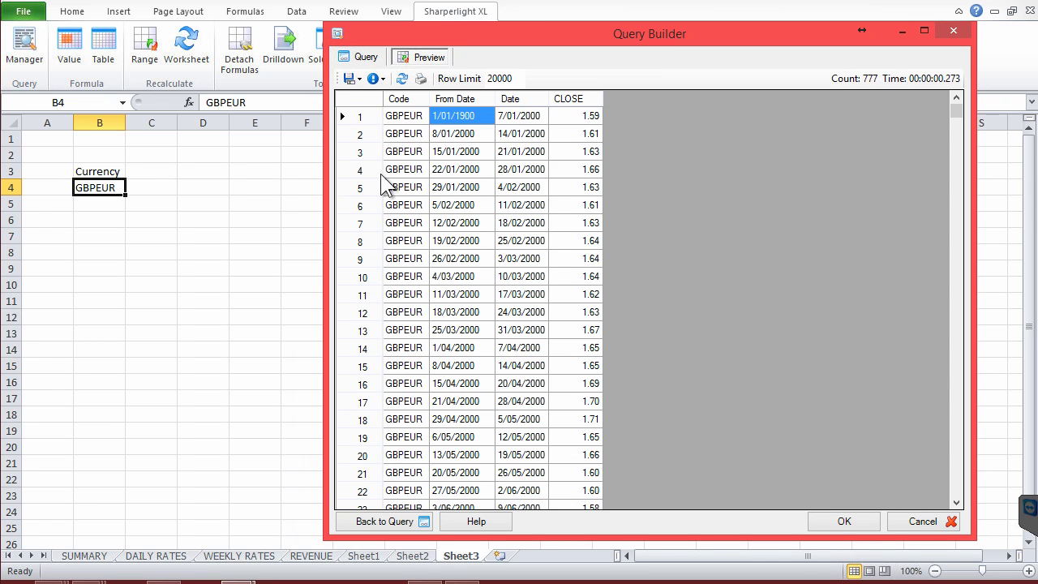
{"action": "left_click", "coordinate": [472, 315]}
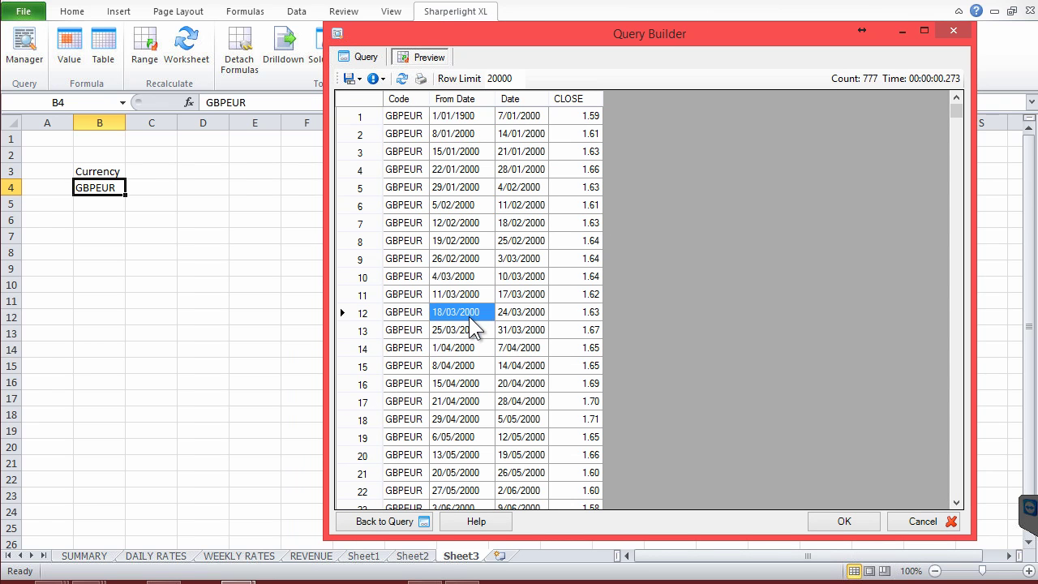
{"action": "scroll", "coordinate": [487, 324], "scroll_direction": "down", "scroll_amount": 1}
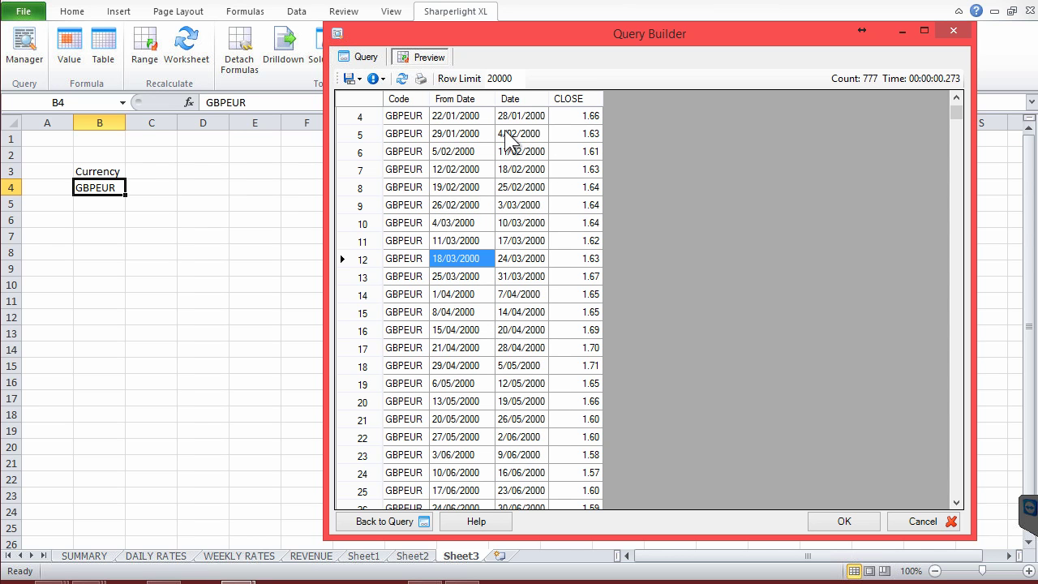
Accept the query to place its table on Sheet3 and fit column B to its contents
{"action": "left_click", "coordinate": [847, 523]}
{"action": "left_click", "coordinate": [411, 319]}
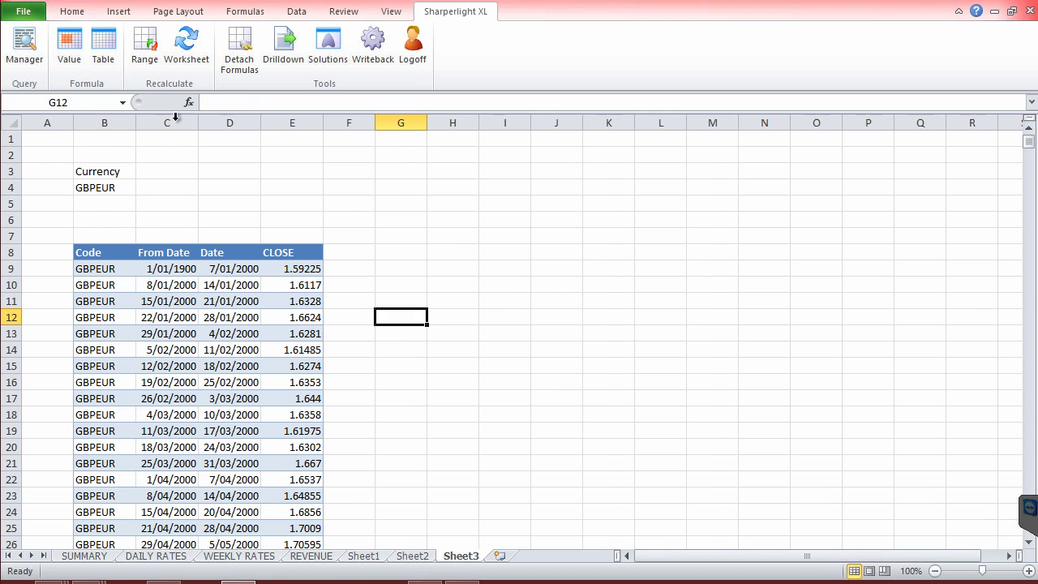
{"action": "double_click", "coordinate": [136, 123]}
{"action": "left_click", "coordinate": [381, 270]}
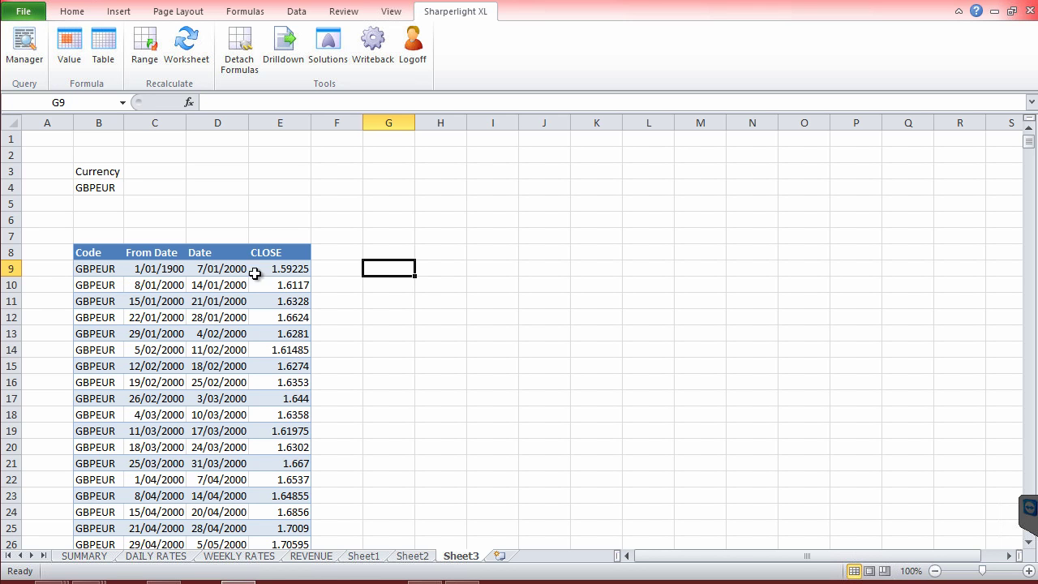
Examine the first row's From Date, Date and CLOSE values in the Sheet3 table, and select the table's data
{"action": "left_click", "coordinate": [496, 335]}
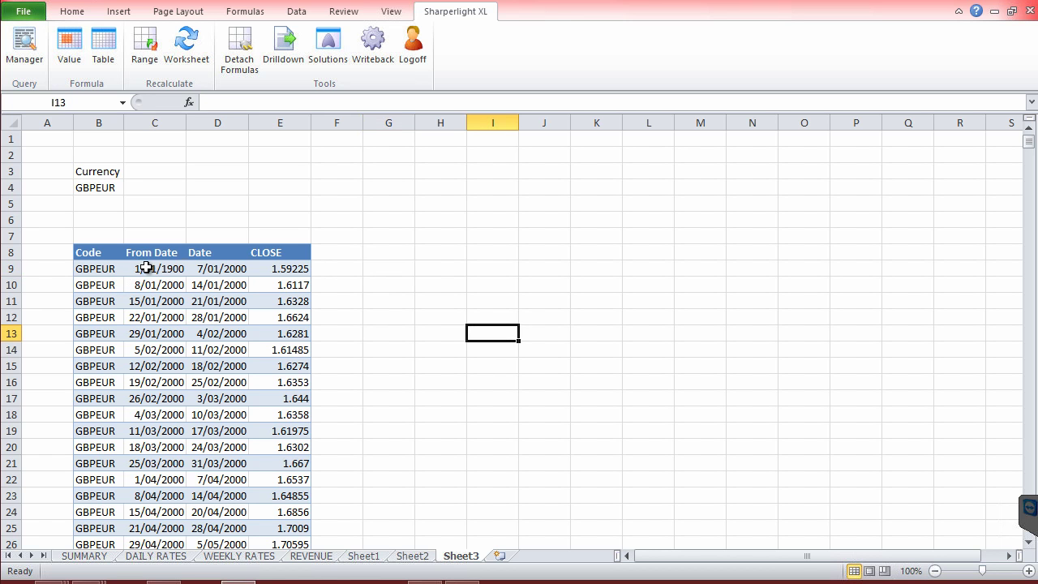
{"action": "left_click", "coordinate": [144, 268]}
{"action": "left_click", "coordinate": [204, 268]}
{"action": "left_click", "coordinate": [279, 269]}
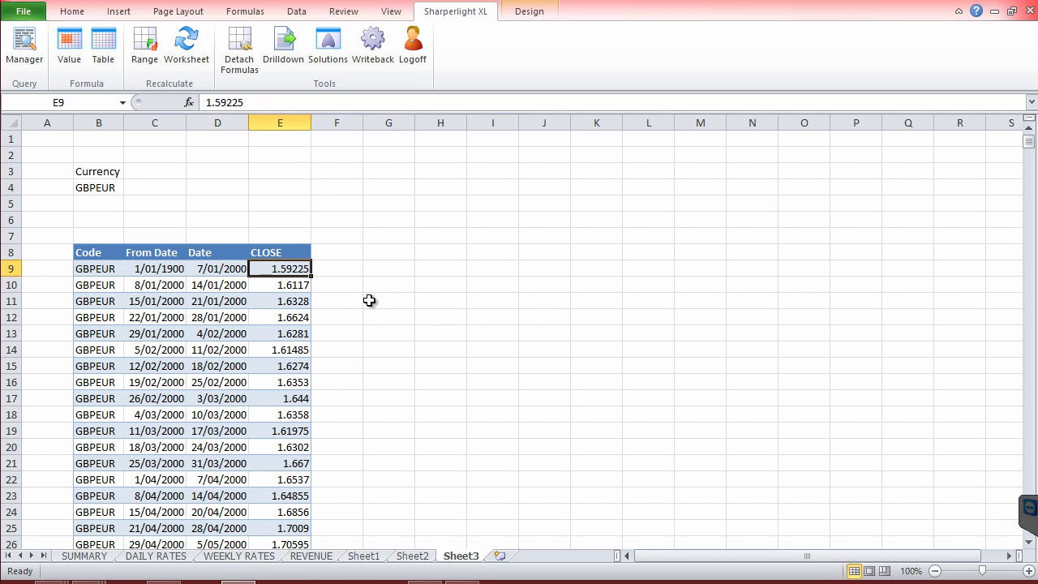
{"action": "left_click", "coordinate": [394, 311]}
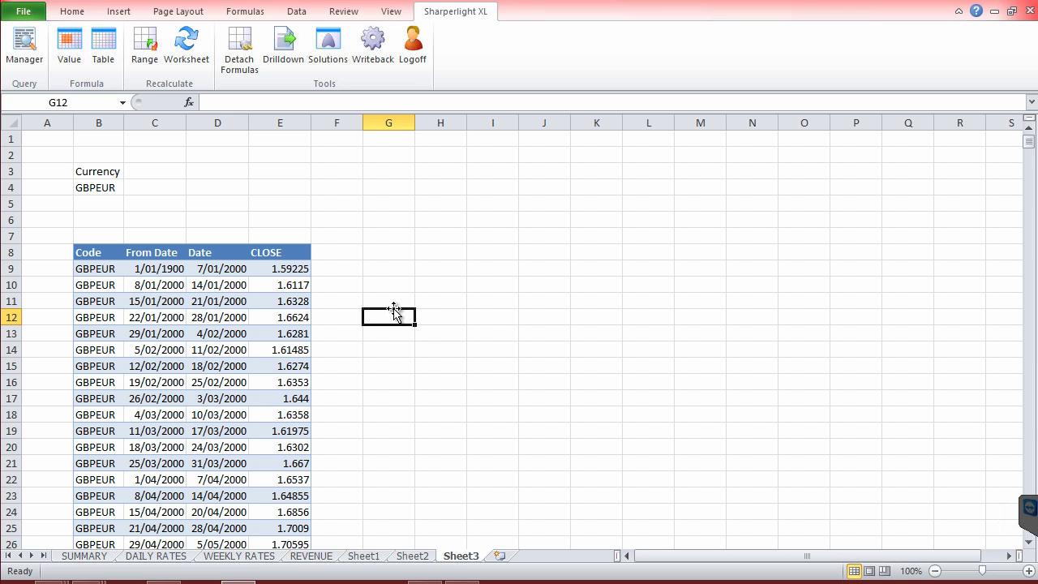
{"action": "left_click", "coordinate": [72, 240]}
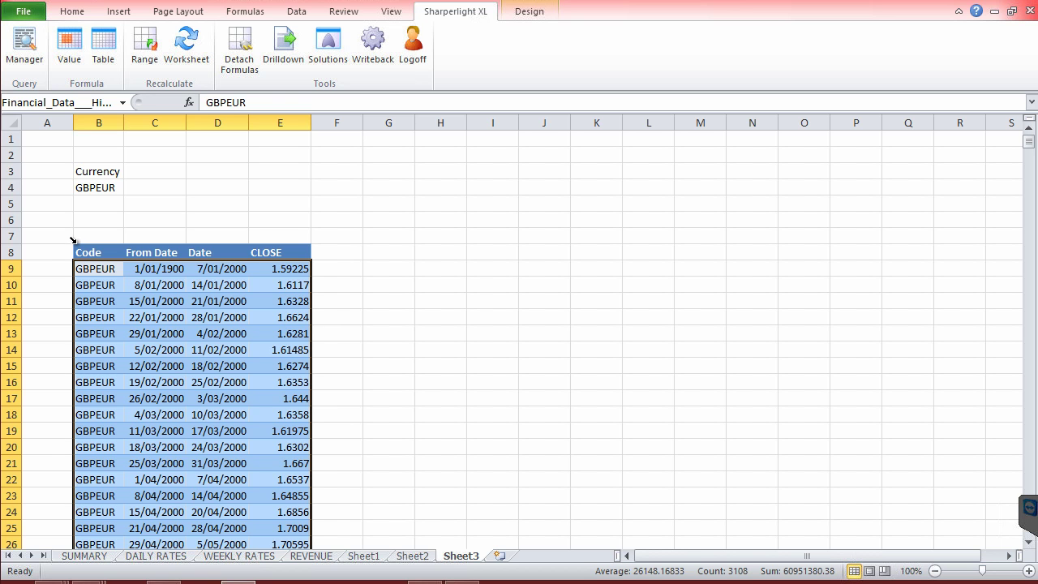
{"action": "left_click", "coordinate": [492, 332]}
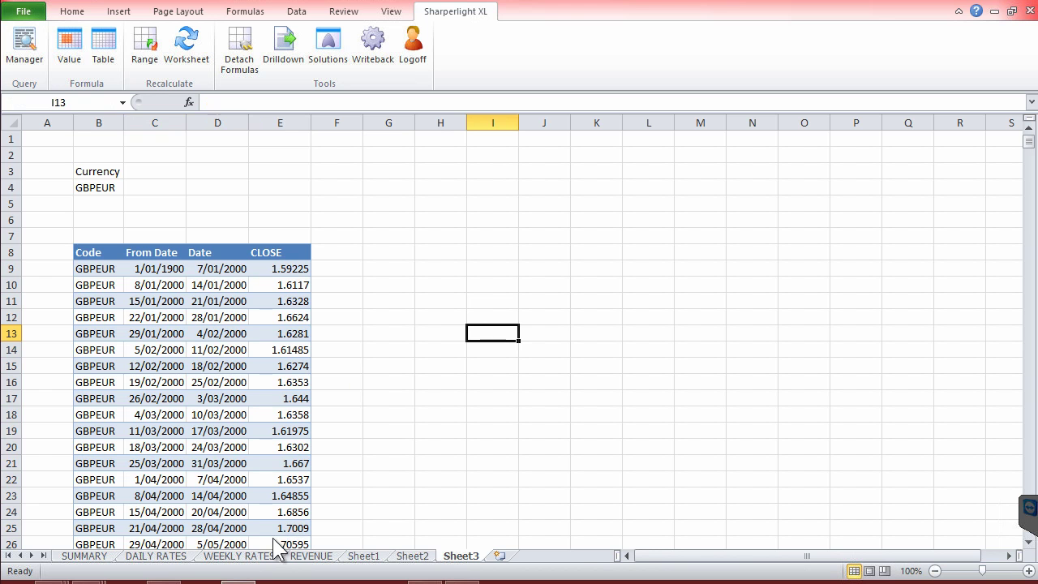
Go to the REVENUE sheet and view the currency choices in cell B3, keeping GBPUSD
{"action": "left_click", "coordinate": [311, 556]}
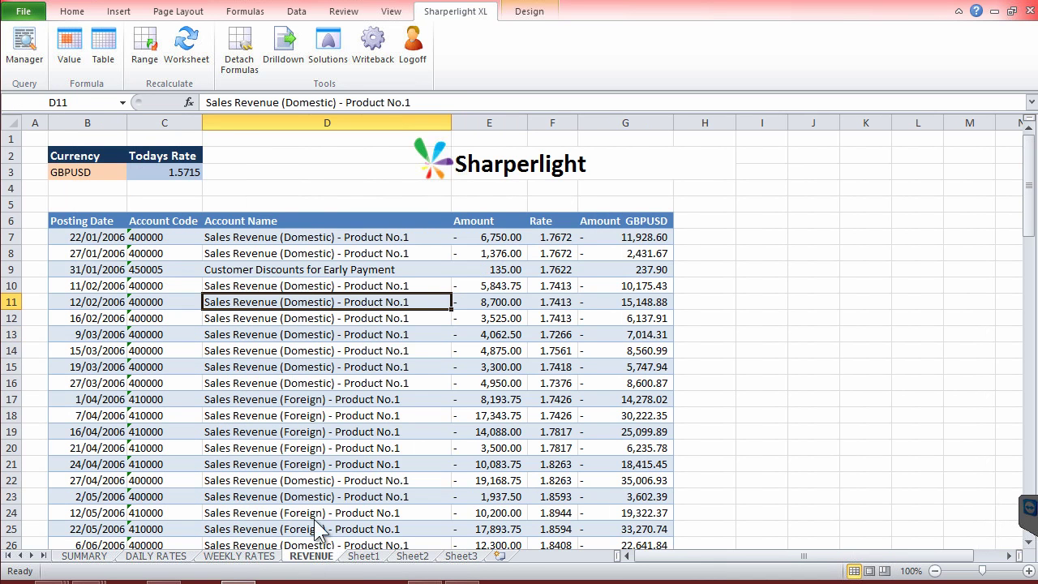
{"action": "left_click", "coordinate": [87, 200]}
{"action": "left_click", "coordinate": [96, 172]}
{"action": "left_click", "coordinate": [135, 172]}
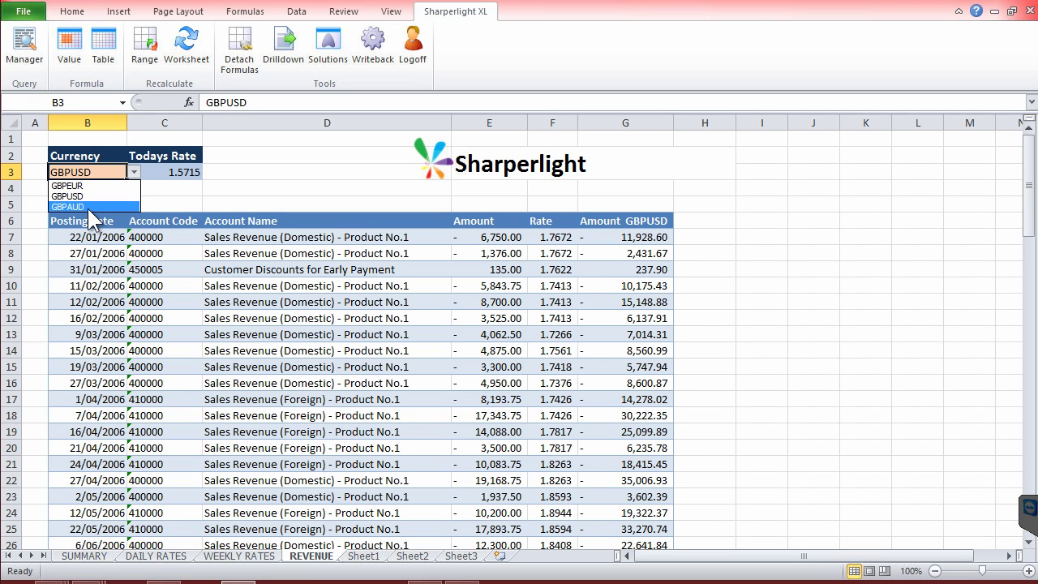
{"action": "left_click", "coordinate": [193, 203]}
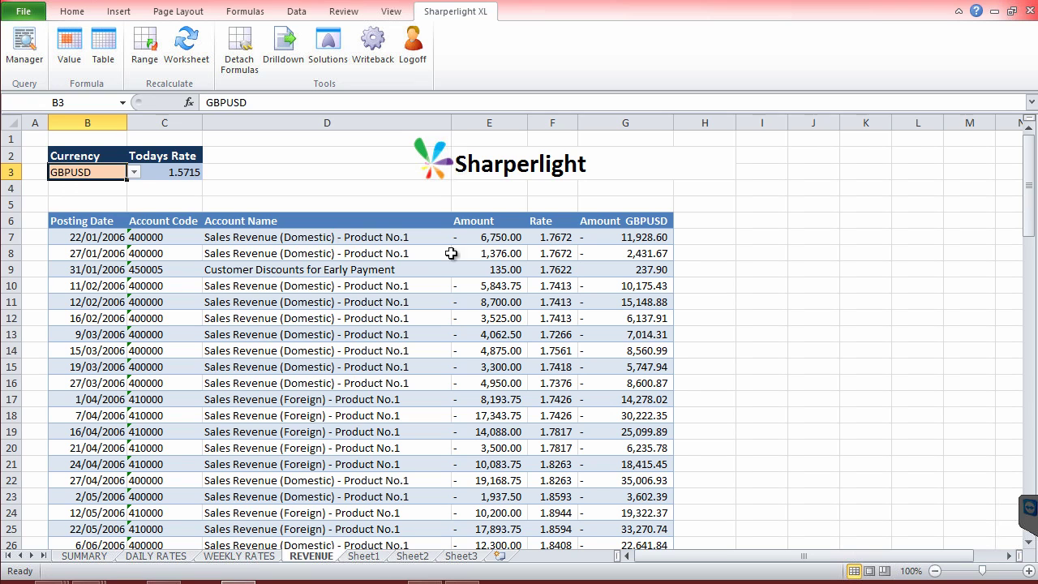
Examine the first revenue row's Amount, Posting Date, Rate and converted Amount GBPUSD values
{"action": "left_click", "coordinate": [502, 239]}
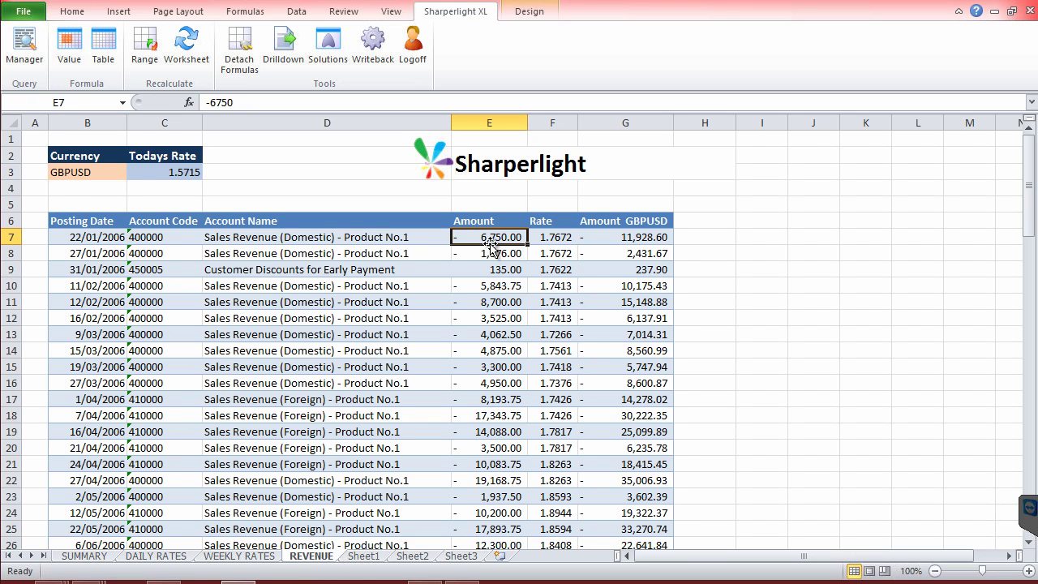
{"action": "left_click", "coordinate": [101, 243]}
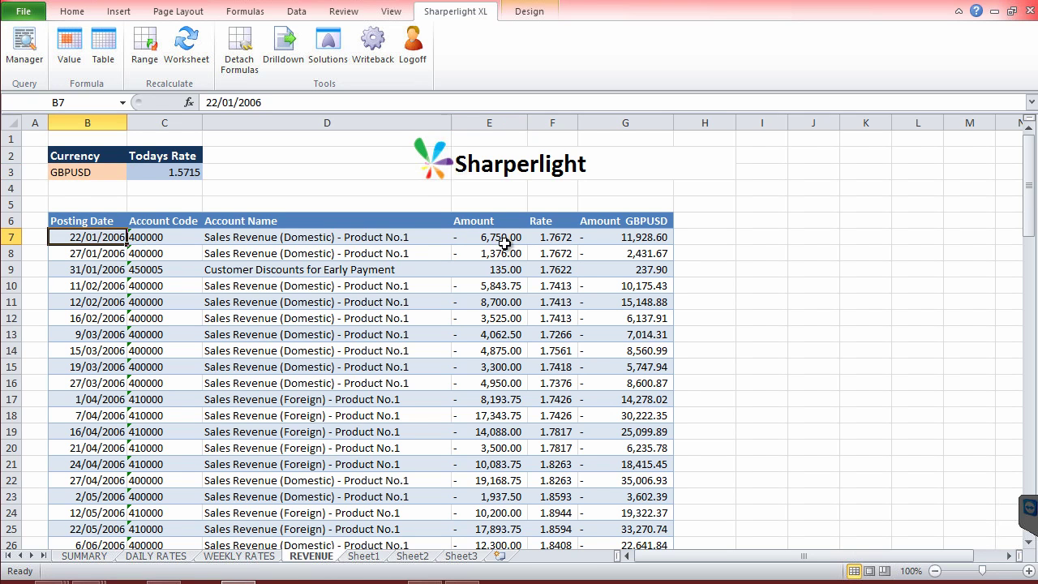
{"action": "left_click", "coordinate": [559, 237]}
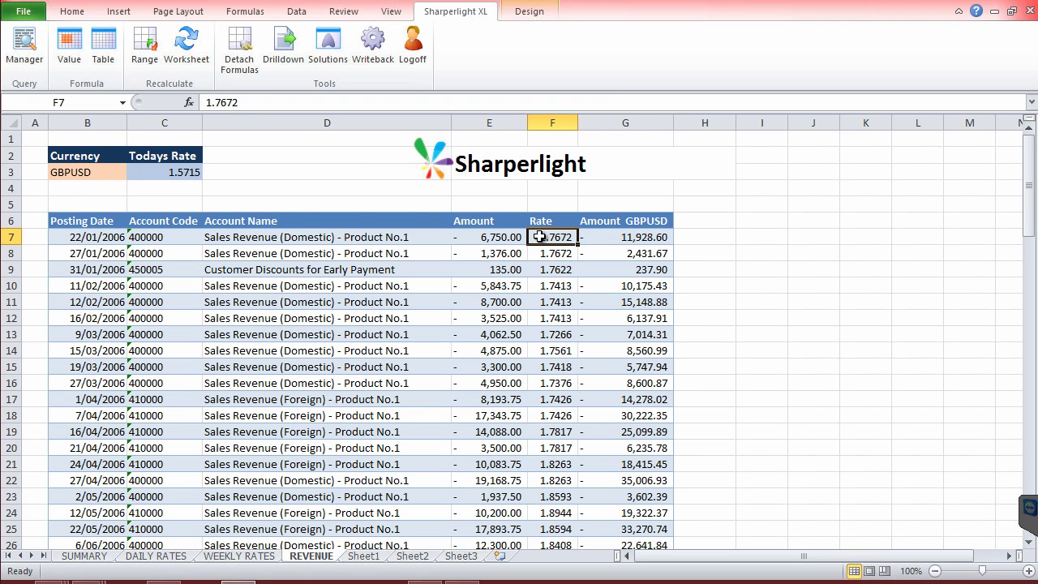
{"action": "left_click", "coordinate": [630, 237]}
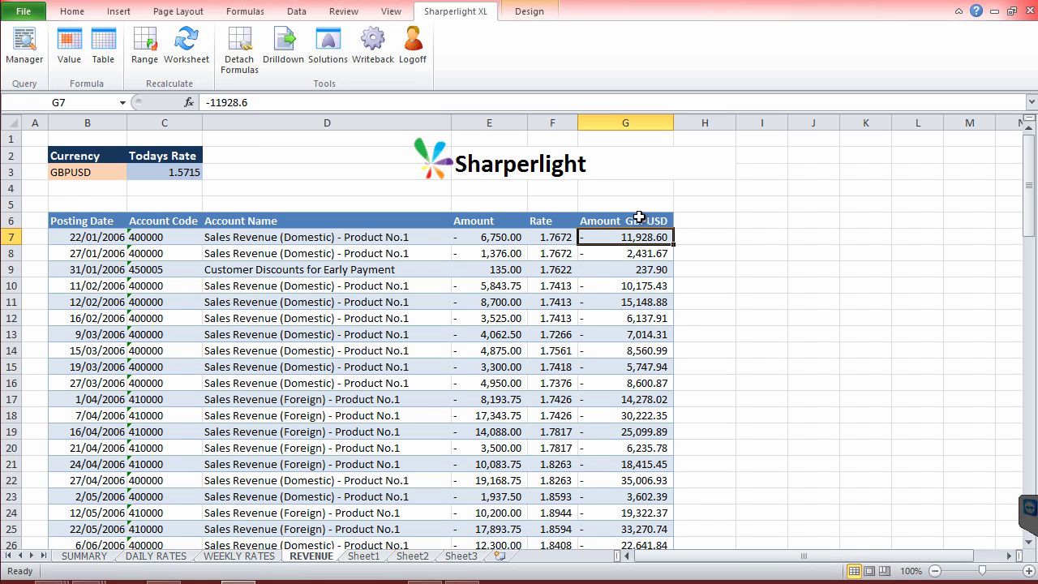
{"action": "left_click", "coordinate": [648, 386]}
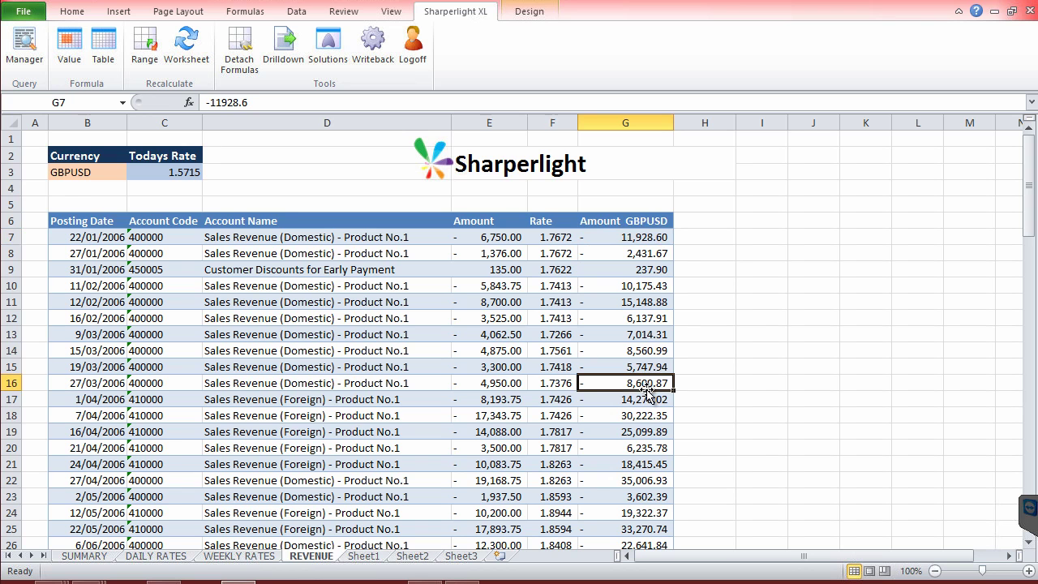
Inspect the Rate sub query of the revenue table's query, including its source table choices, and leave it without changes
{"action": "double_click", "coordinate": [95, 203]}
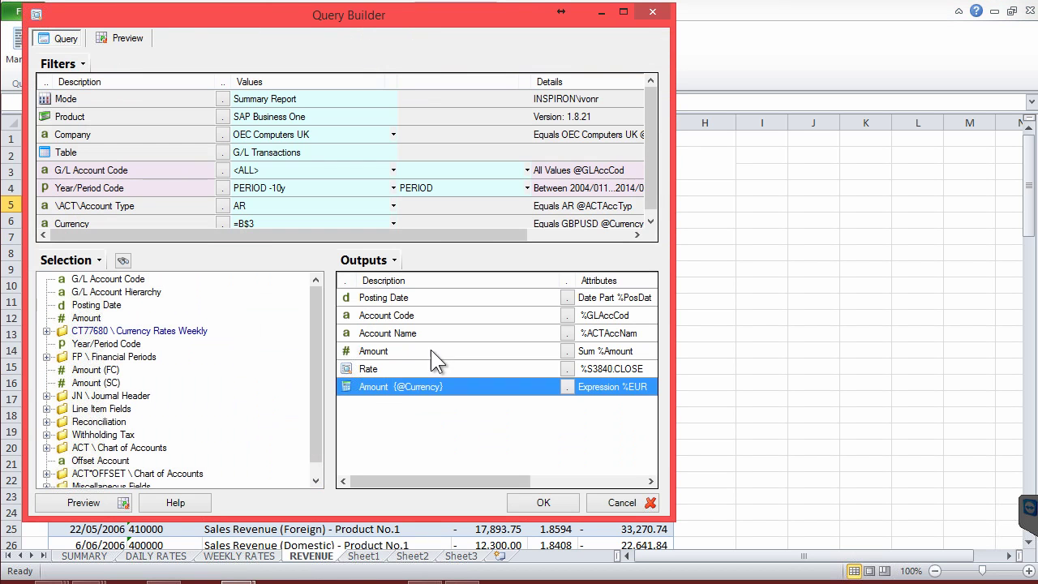
{"action": "double_click", "coordinate": [384, 368]}
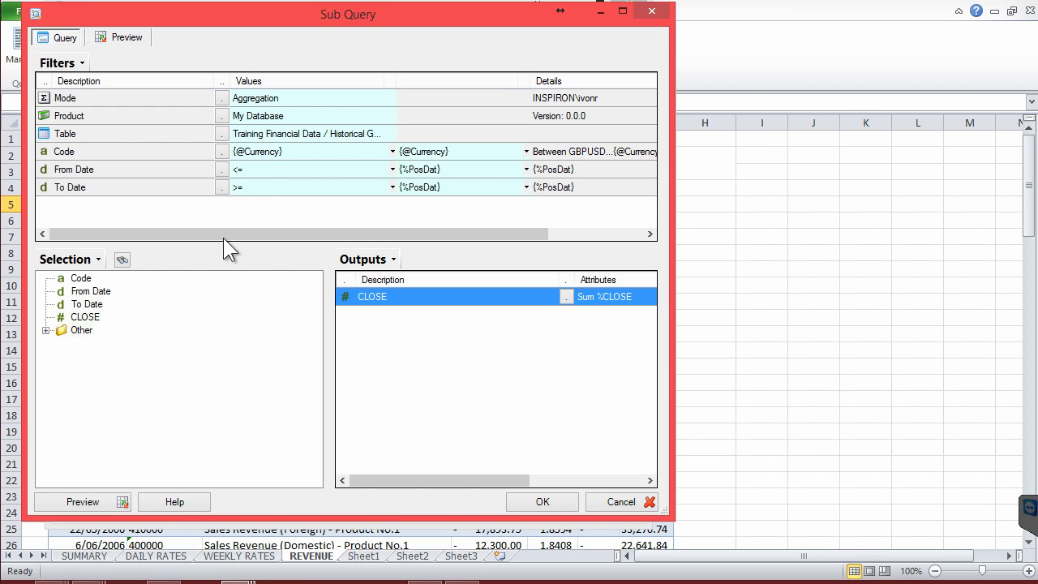
{"action": "left_click", "coordinate": [222, 133]}
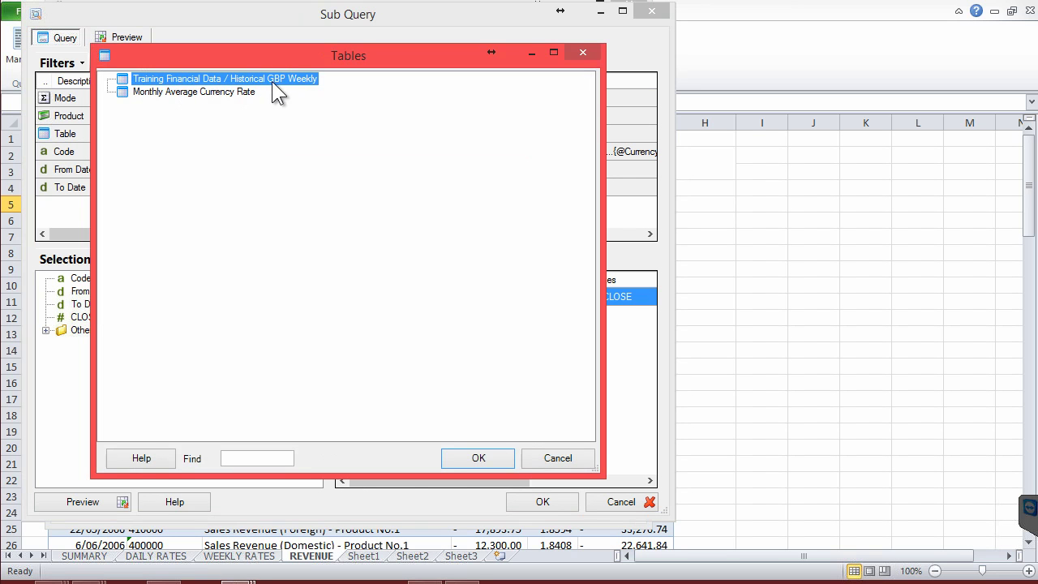
{"action": "left_click", "coordinate": [542, 455]}
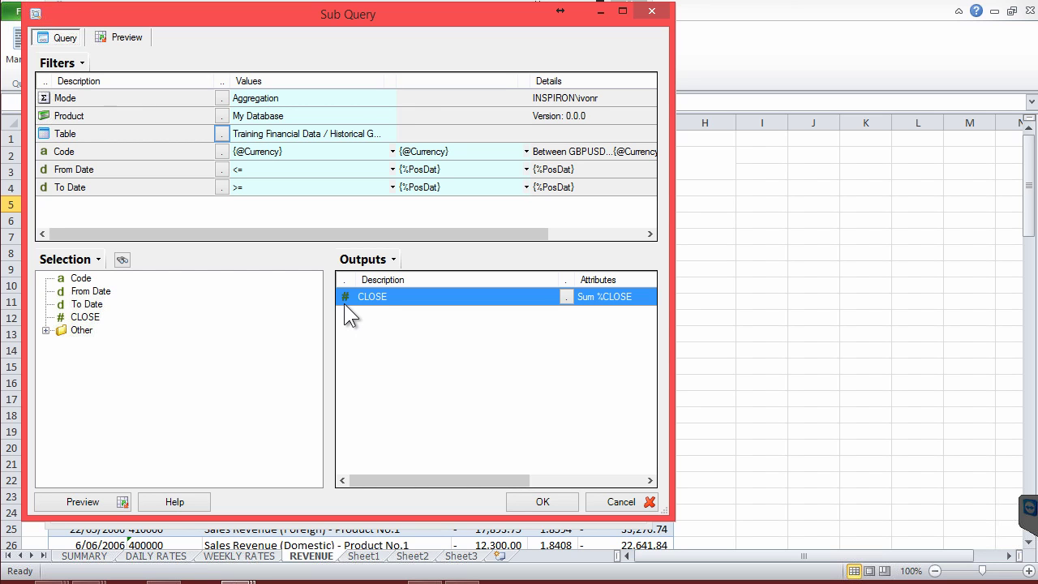
{"action": "left_click", "coordinate": [620, 503]}
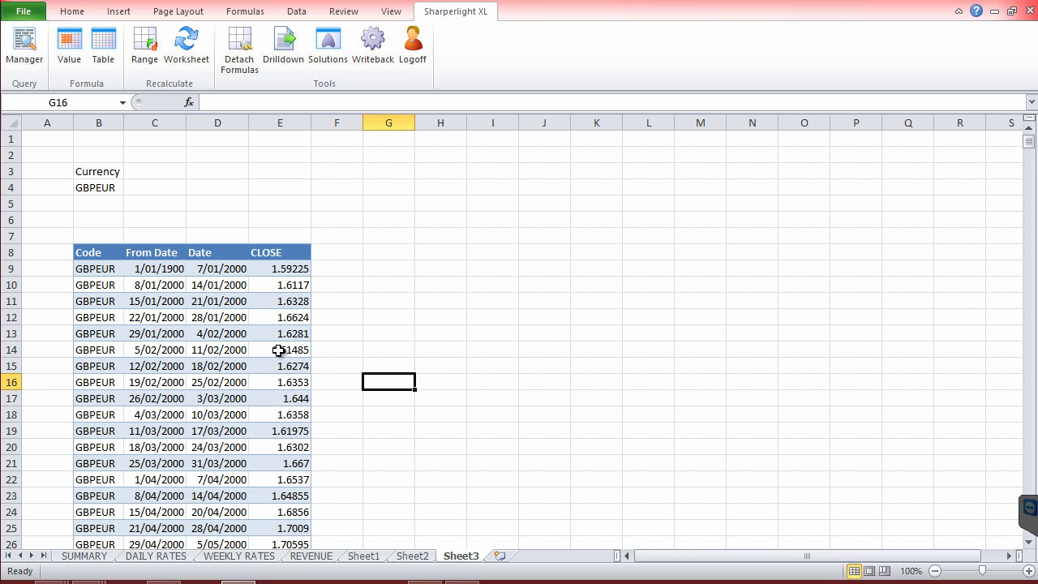
Reopen the Sheet3 currency table's query and open the My Database table list through its Materialised Query option
{"action": "double_click", "coordinate": [101, 236]}
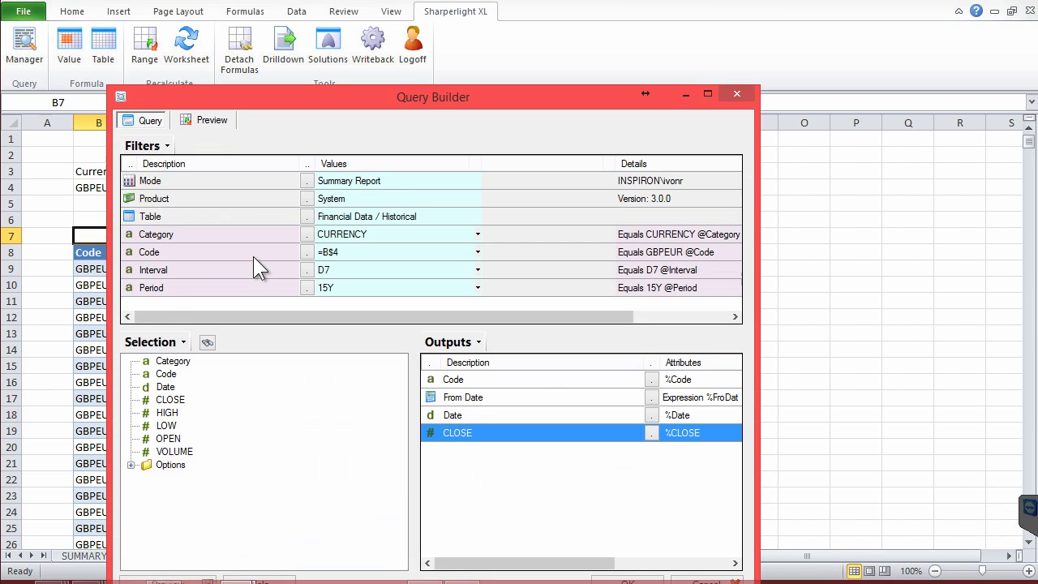
{"action": "right_click", "coordinate": [221, 223]}
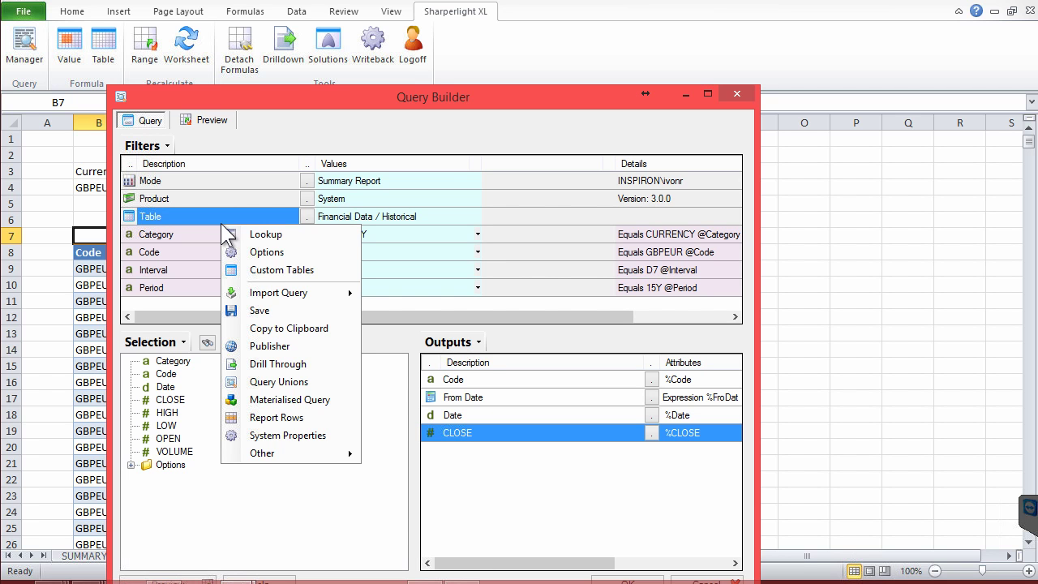
{"action": "left_click", "coordinate": [303, 403]}
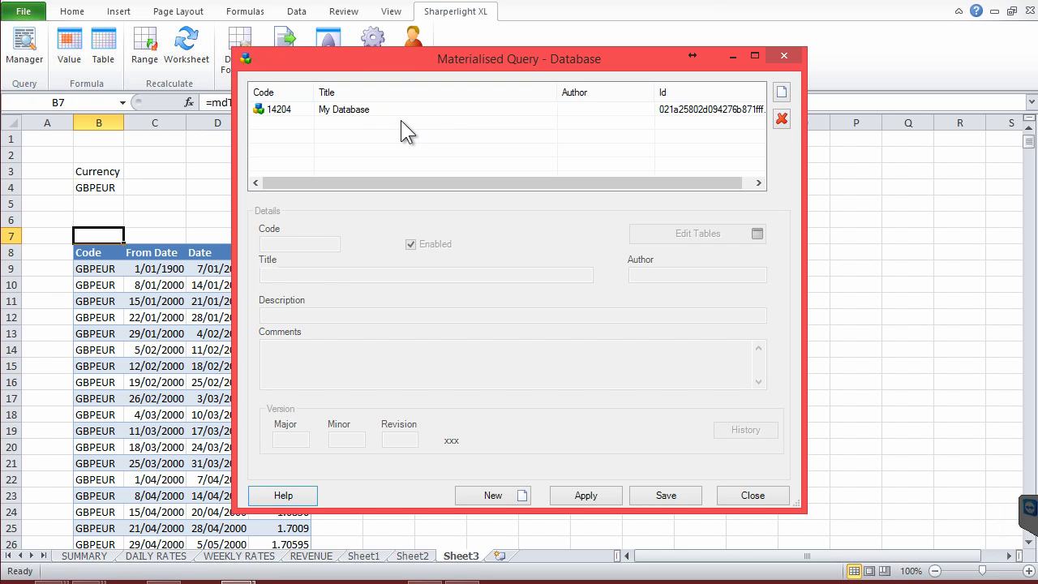
{"action": "left_click", "coordinate": [350, 112]}
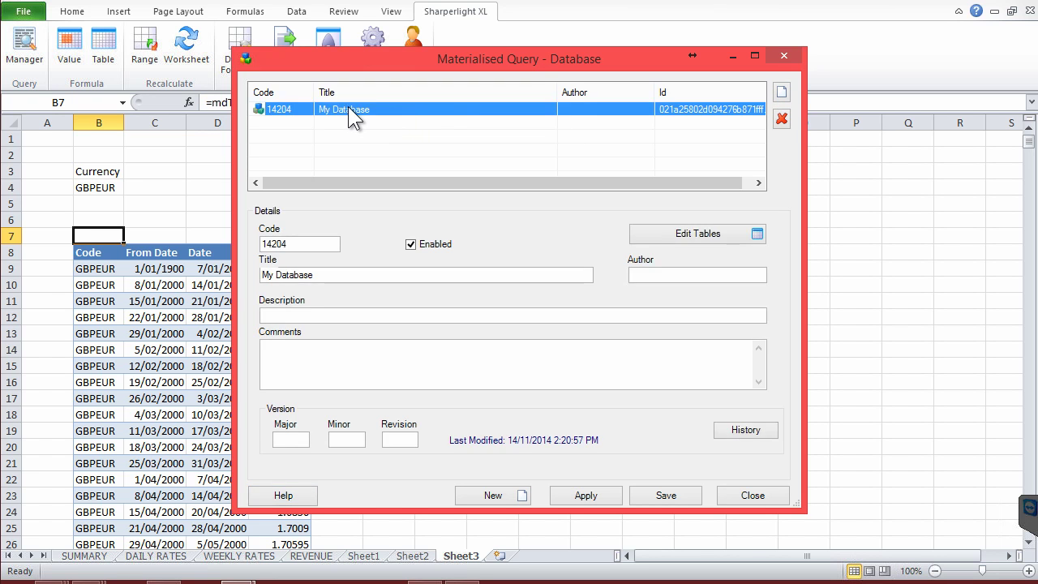
{"action": "double_click", "coordinate": [400, 110]}
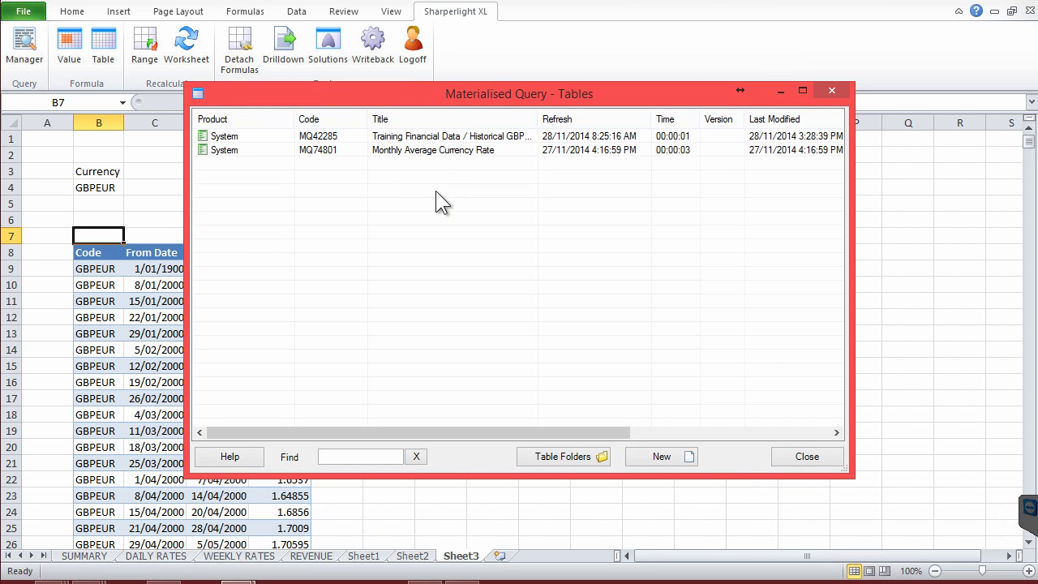
Start a new materialised table in My Database from the currency query and preview its rows
{"action": "left_click", "coordinate": [668, 455]}
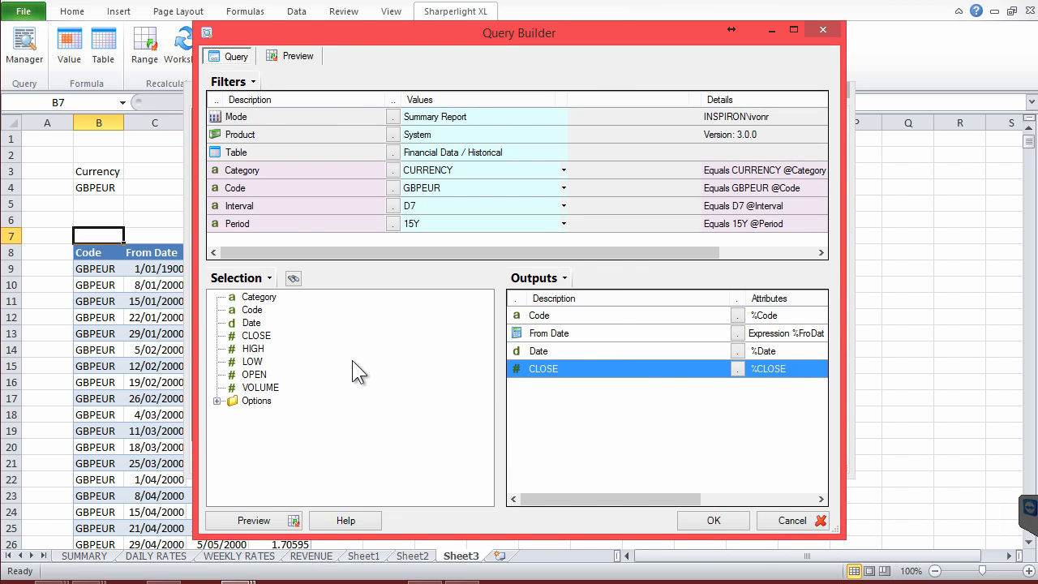
{"action": "left_click", "coordinate": [227, 522]}
{"action": "left_click", "coordinate": [336, 244]}
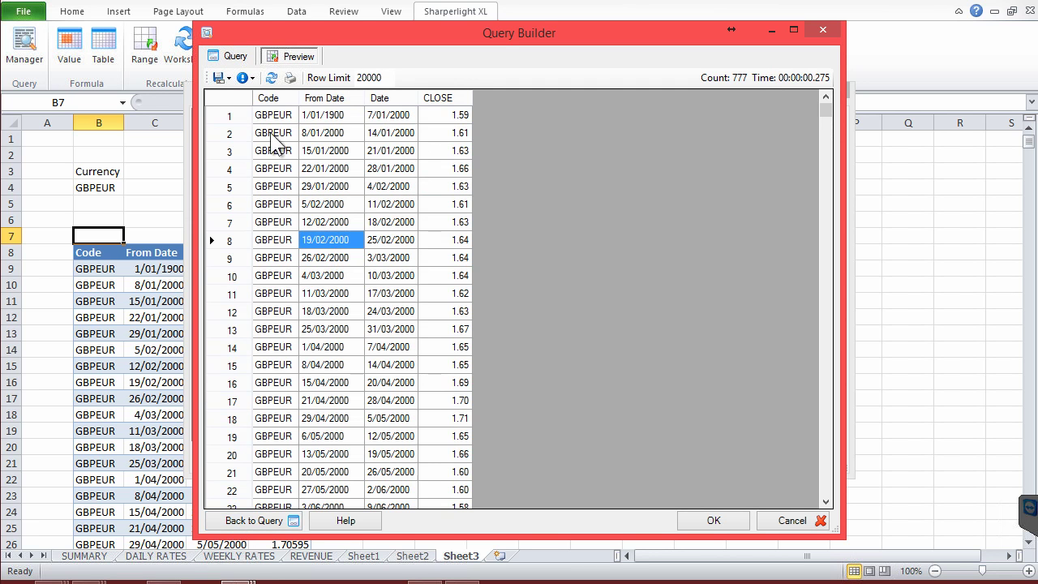
Examine the previewed GBPEUR rows, checking the first row's dates and CLOSE rate and the most recent entries at the end
{"action": "left_click", "coordinate": [332, 116]}
{"action": "left_click", "coordinate": [386, 114]}
{"action": "left_click", "coordinate": [445, 113]}
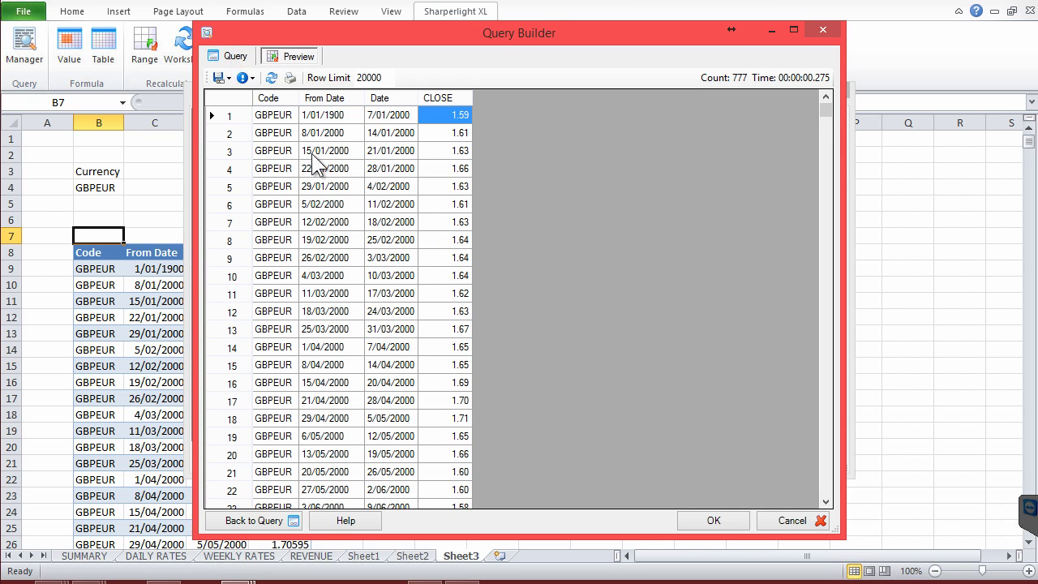
{"action": "left_click", "coordinate": [352, 273]}
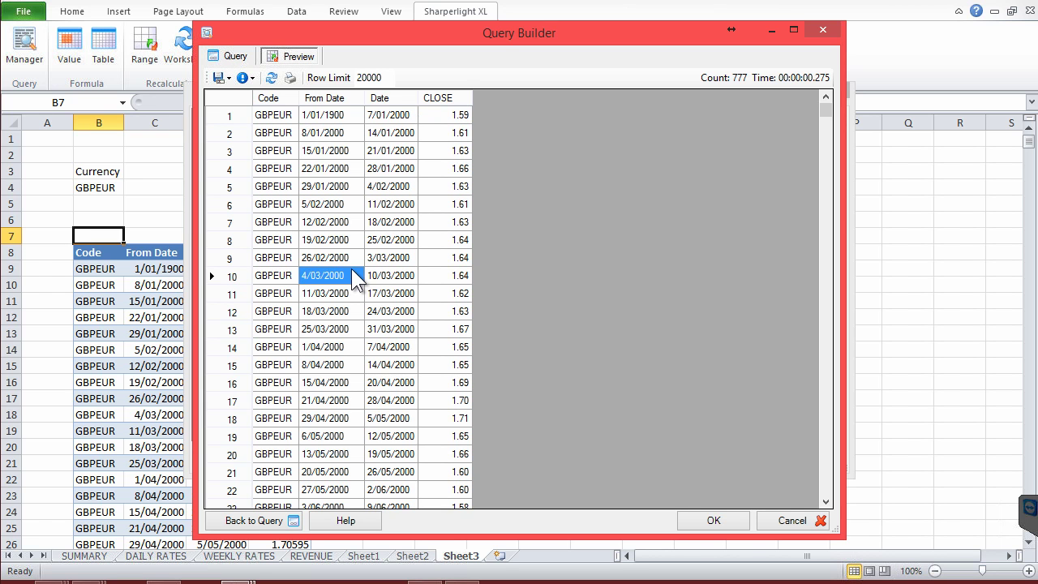
{"action": "left_click", "coordinate": [280, 224]}
{"action": "scroll", "coordinate": [355, 280], "scroll_direction": "down", "scroll_amount": 2}
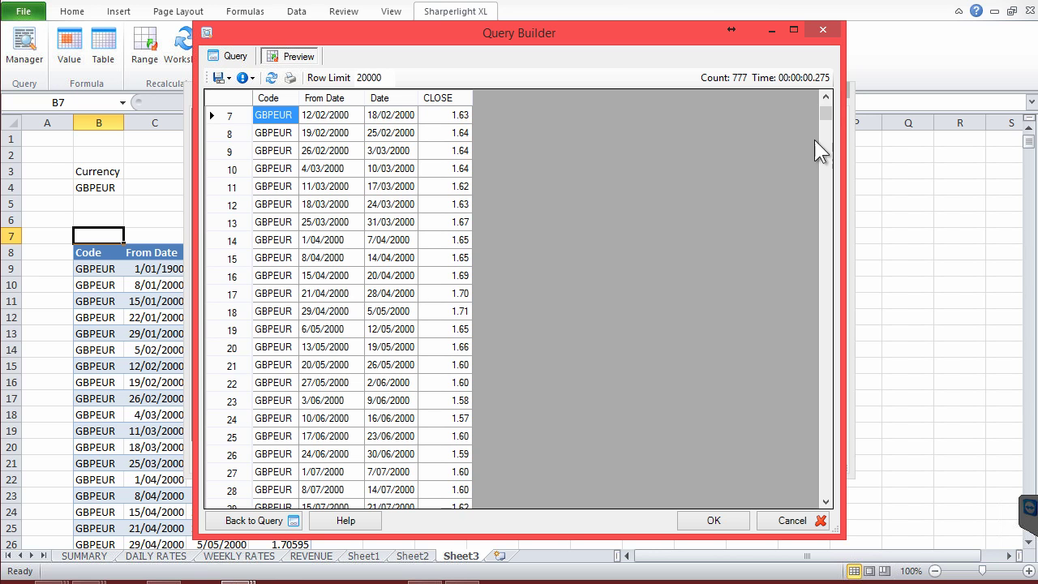
{"action": "left_click_drag", "start_coordinate": [826, 108], "coordinate": [841, 503]}
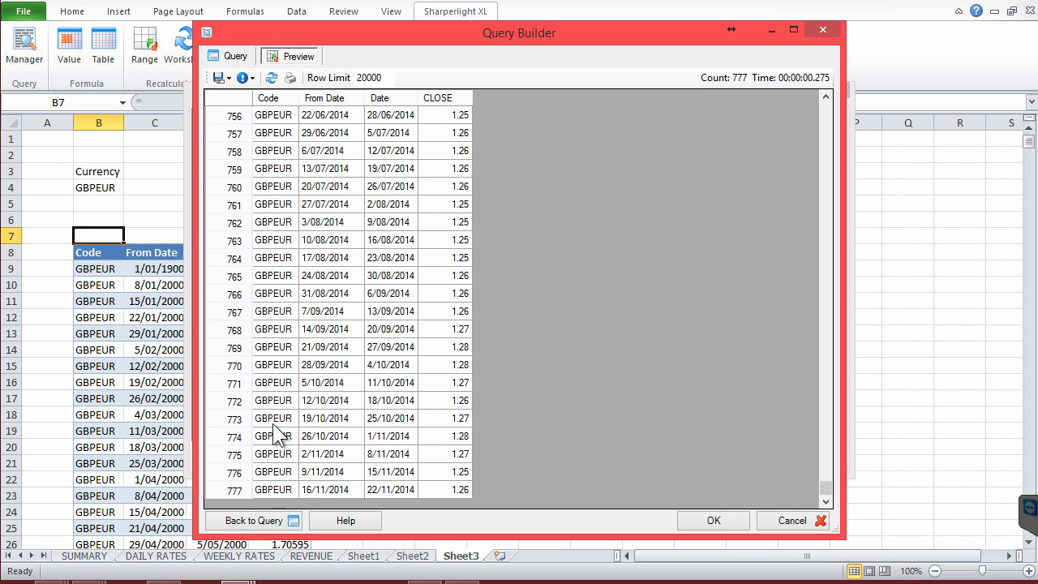
Add a query union to the currency query and open the new union's query for editing
{"action": "left_click", "coordinate": [231, 54]}
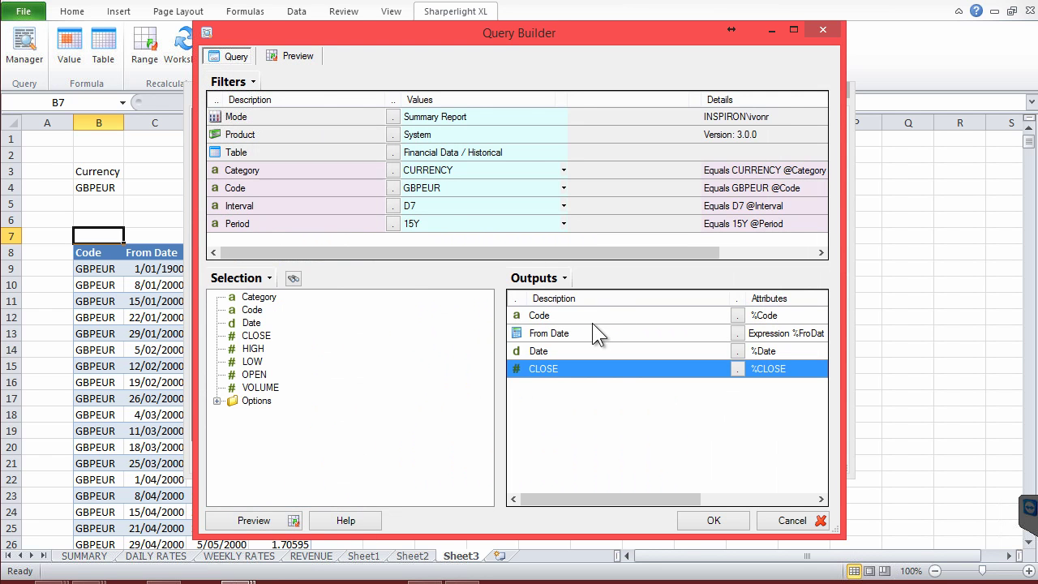
{"action": "right_click", "coordinate": [573, 313]}
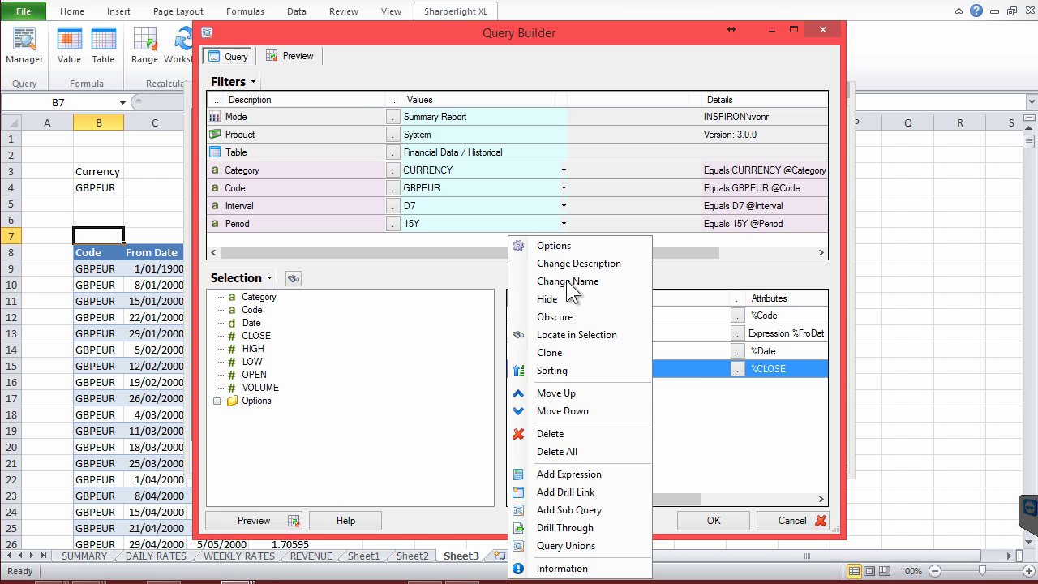
{"action": "left_click", "coordinate": [566, 546]}
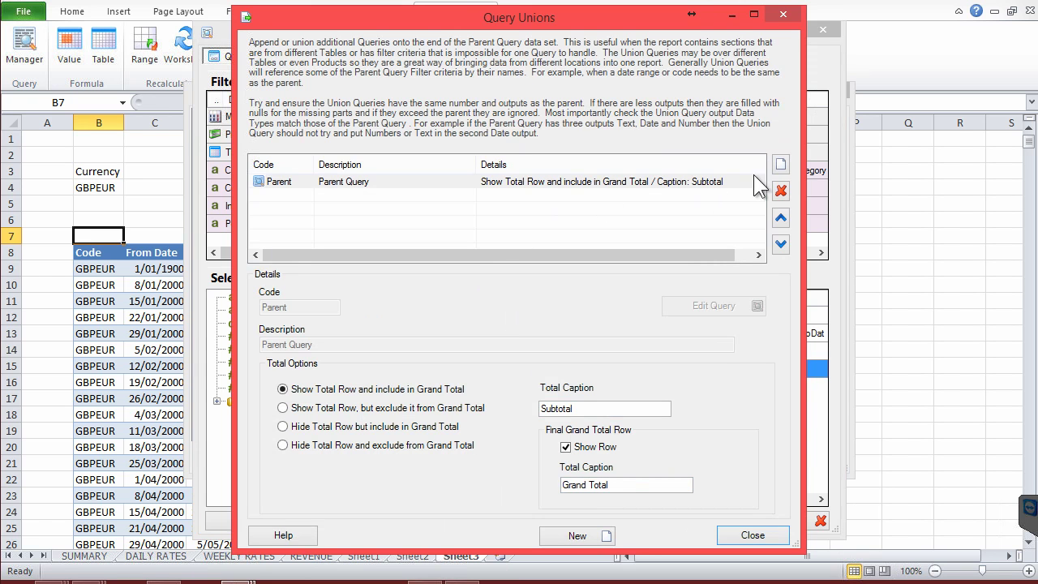
{"action": "left_click", "coordinate": [781, 166]}
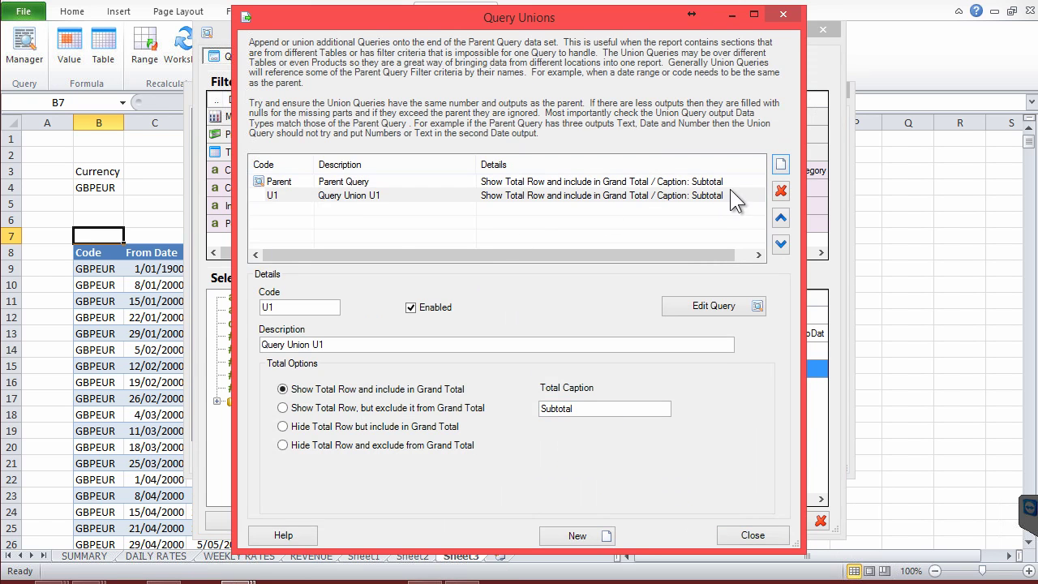
{"action": "left_click", "coordinate": [349, 195]}
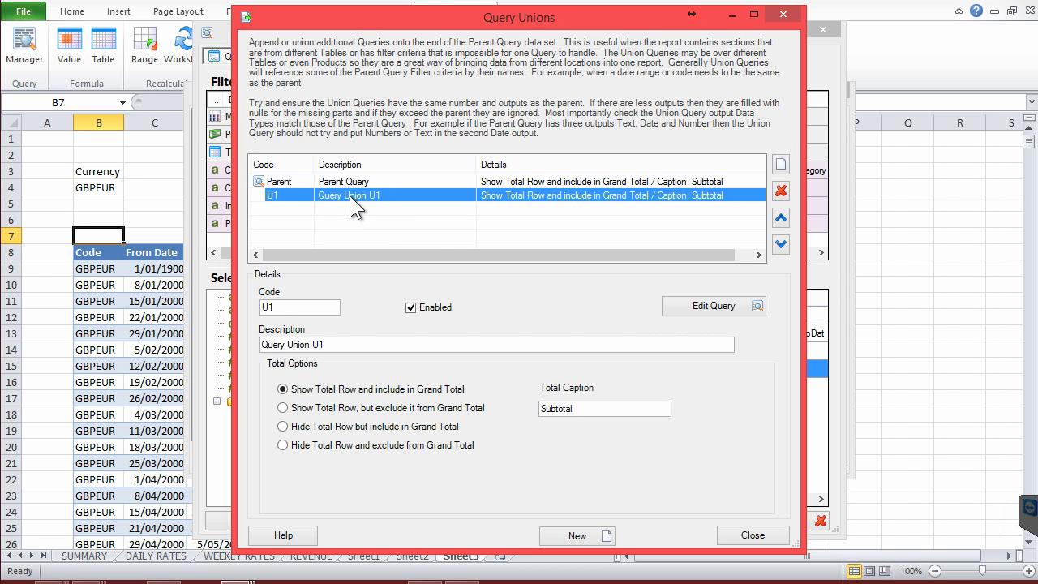
{"action": "left_click", "coordinate": [695, 305]}
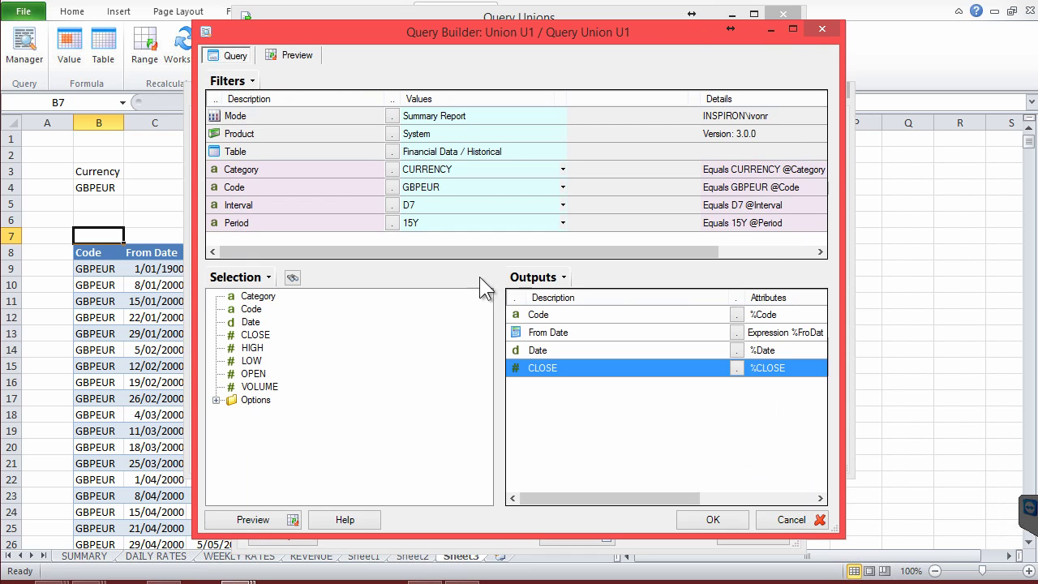
Set the union query's Code filter to GBPUSD and save it without linking filters to the parent query
{"action": "left_click", "coordinate": [433, 186]}
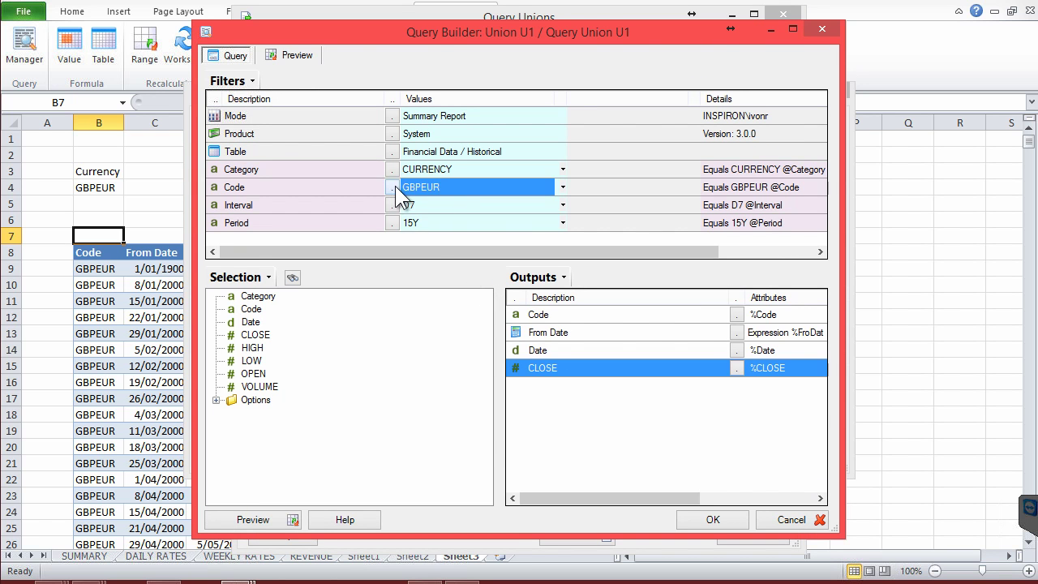
{"action": "left_click", "coordinate": [392, 187]}
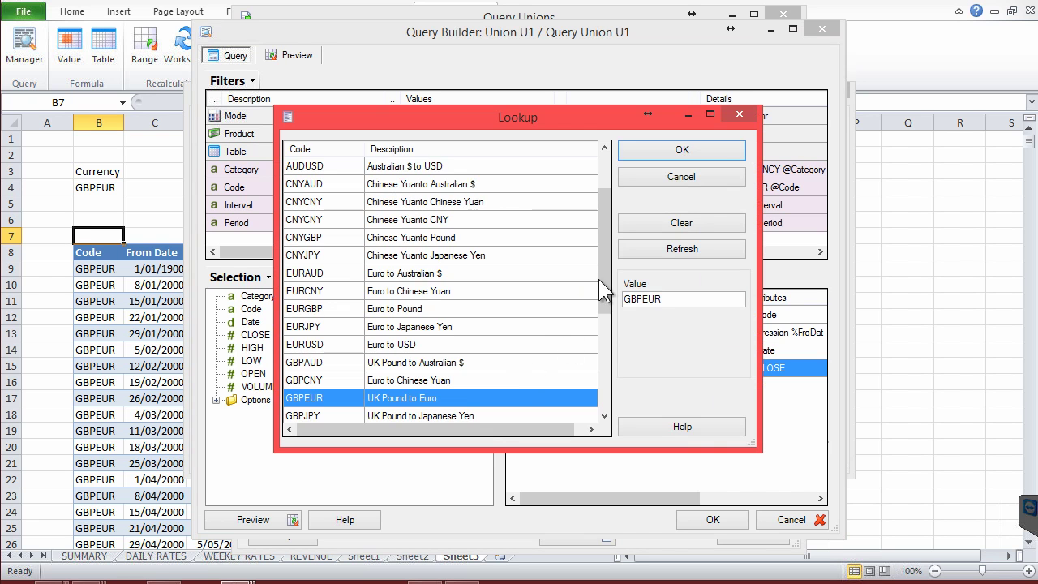
{"action": "left_click_drag", "start_coordinate": [607, 283], "coordinate": [608, 317]}
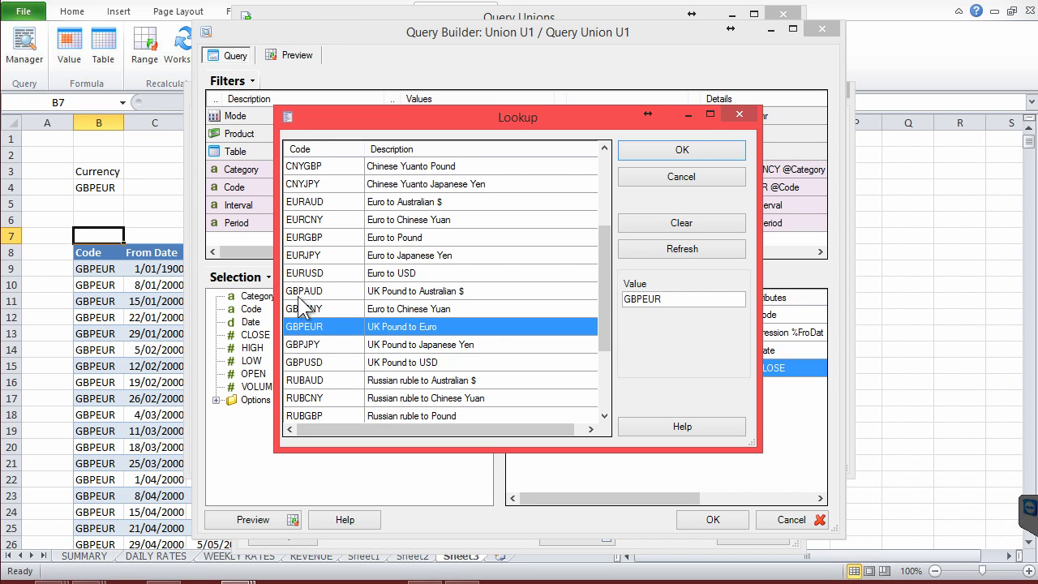
{"action": "double_click", "coordinate": [320, 364]}
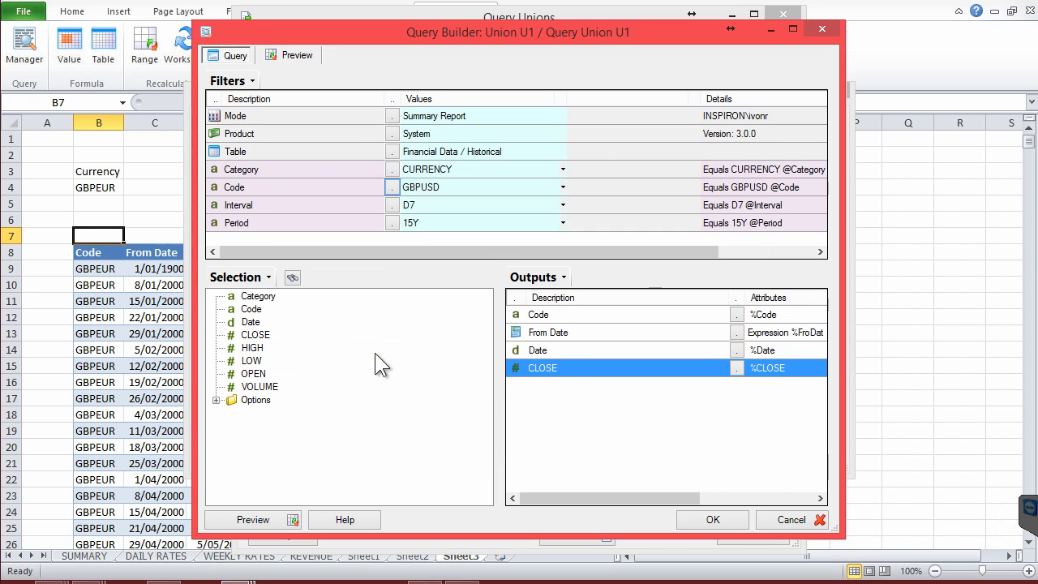
{"action": "left_click", "coordinate": [426, 204]}
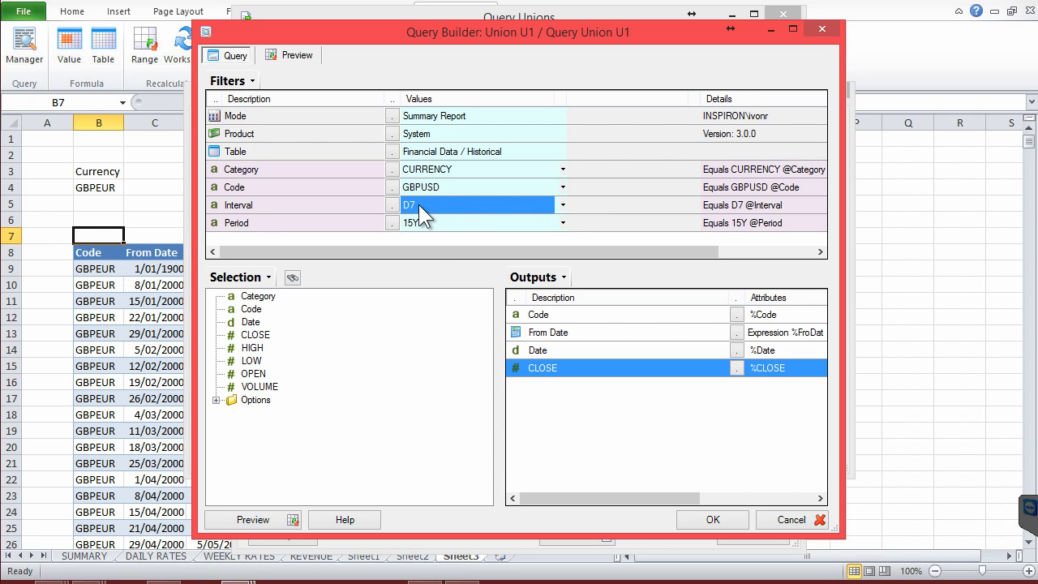
{"action": "left_click", "coordinate": [428, 228]}
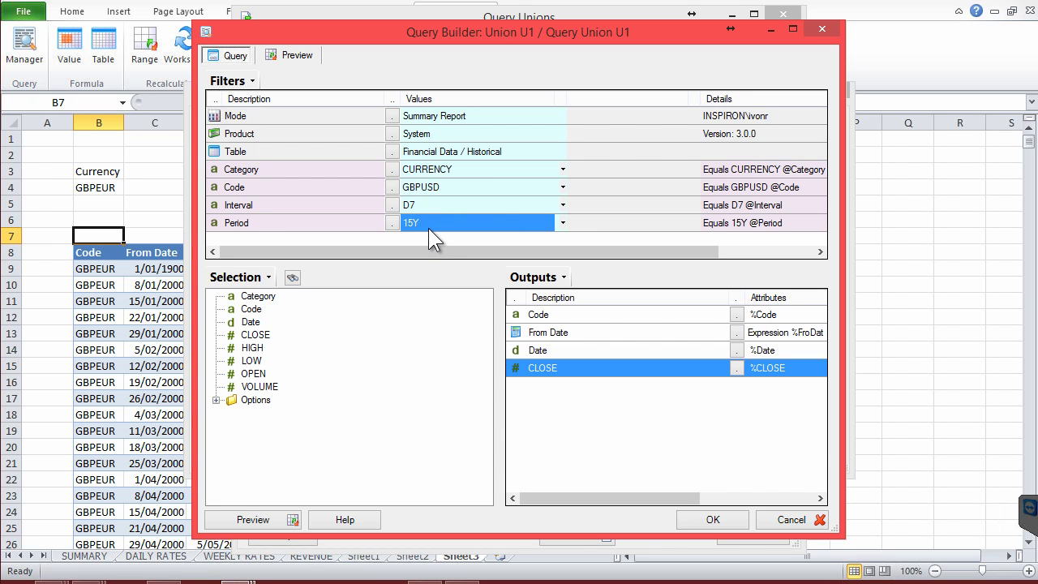
{"action": "left_click", "coordinate": [701, 519]}
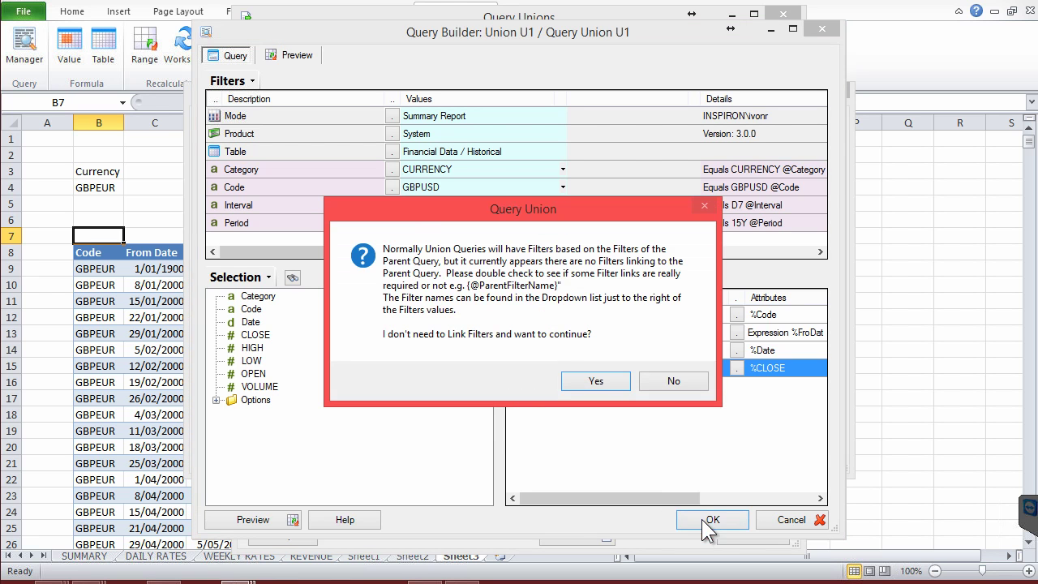
{"action": "left_click", "coordinate": [585, 384]}
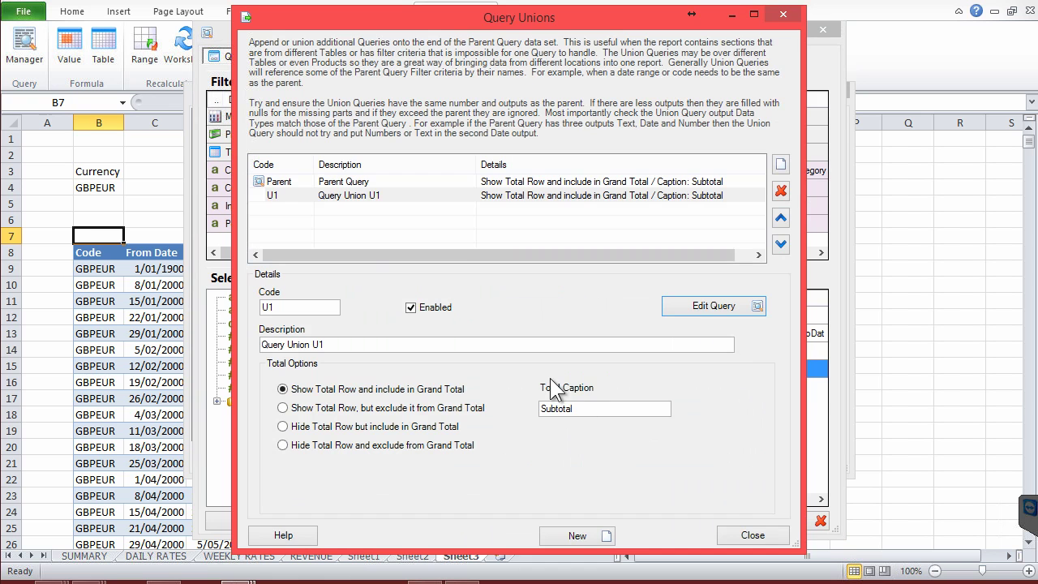
Add a second query union with its Code filter set to GBPAUD and no linked filters, and close the union settings
{"action": "left_click", "coordinate": [342, 181]}
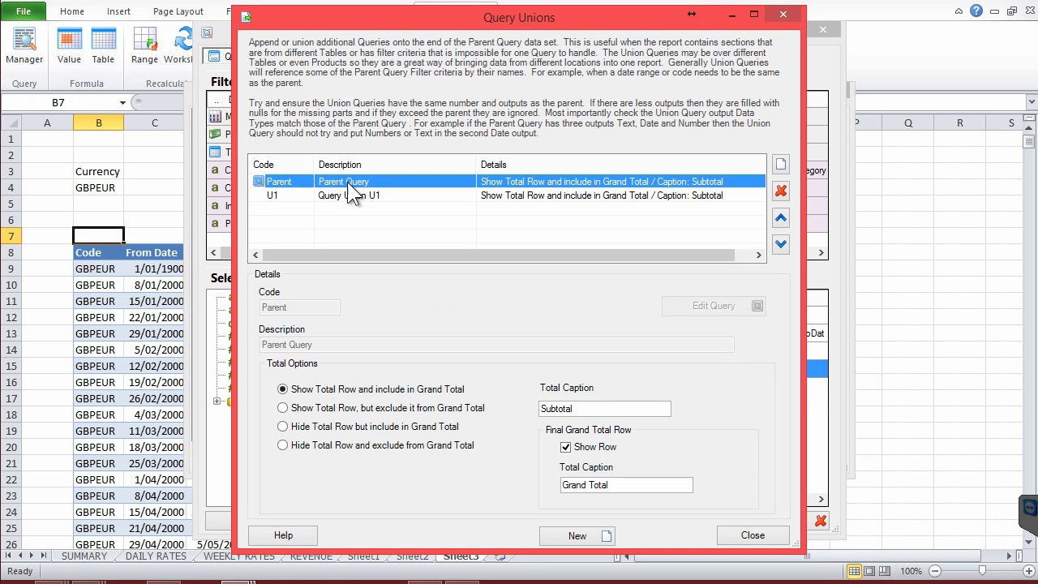
{"action": "left_click", "coordinate": [356, 195]}
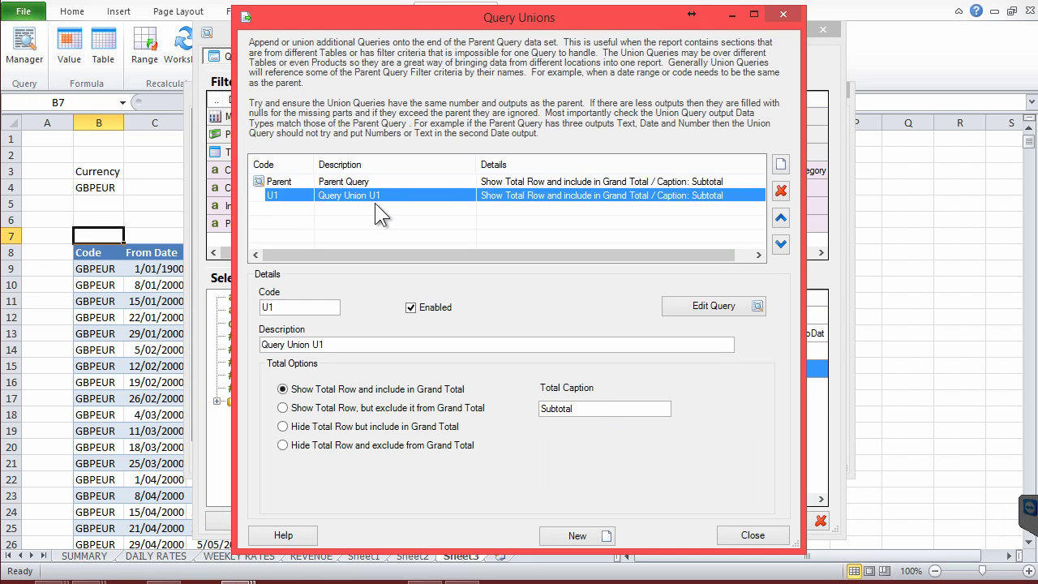
{"action": "left_click", "coordinate": [781, 164]}
{"action": "left_click", "coordinate": [721, 208]}
{"action": "left_click", "coordinate": [691, 300]}
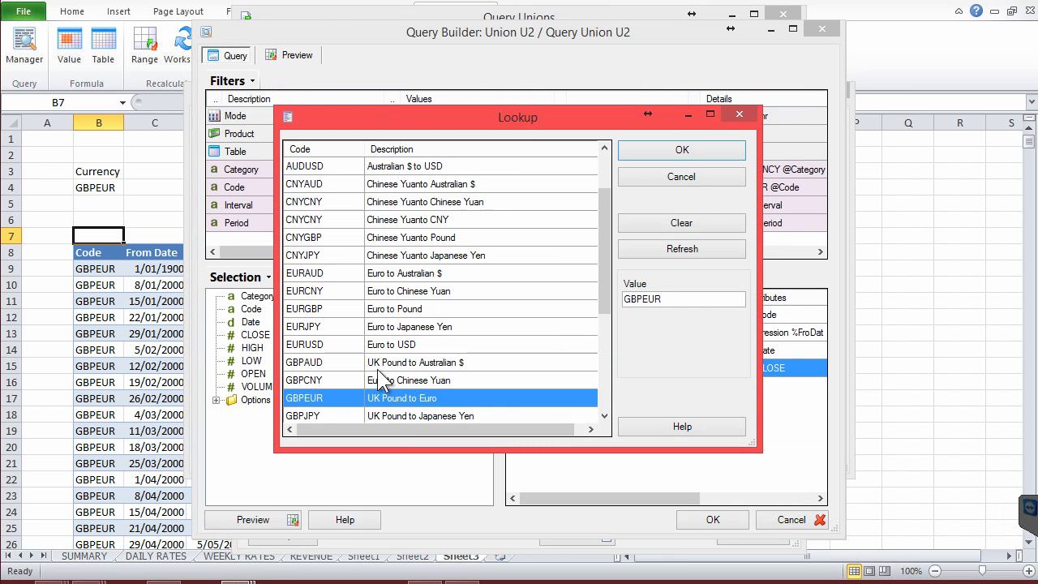
{"action": "double_click", "coordinate": [362, 363]}
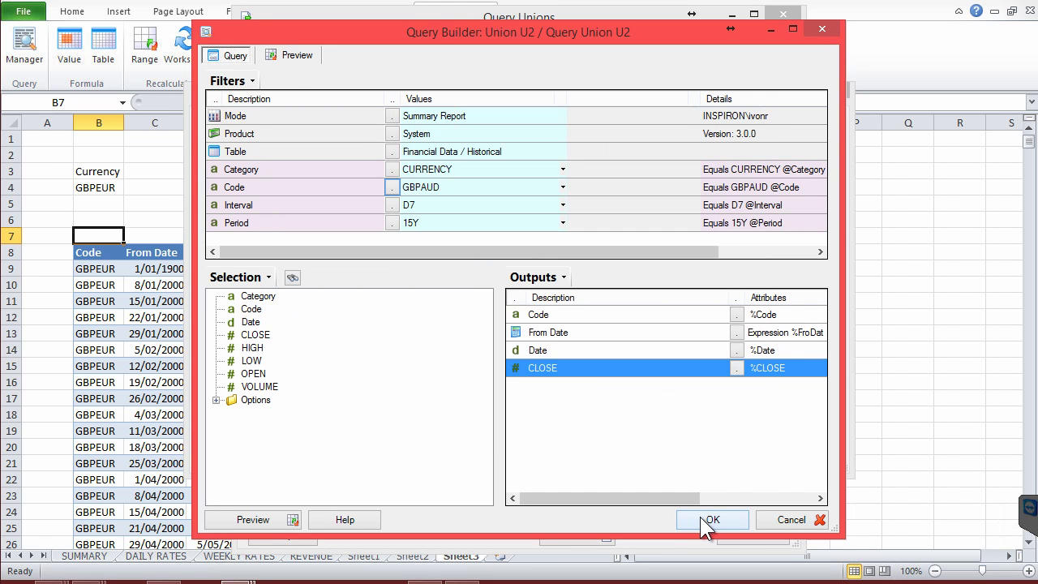
{"action": "left_click", "coordinate": [700, 517]}
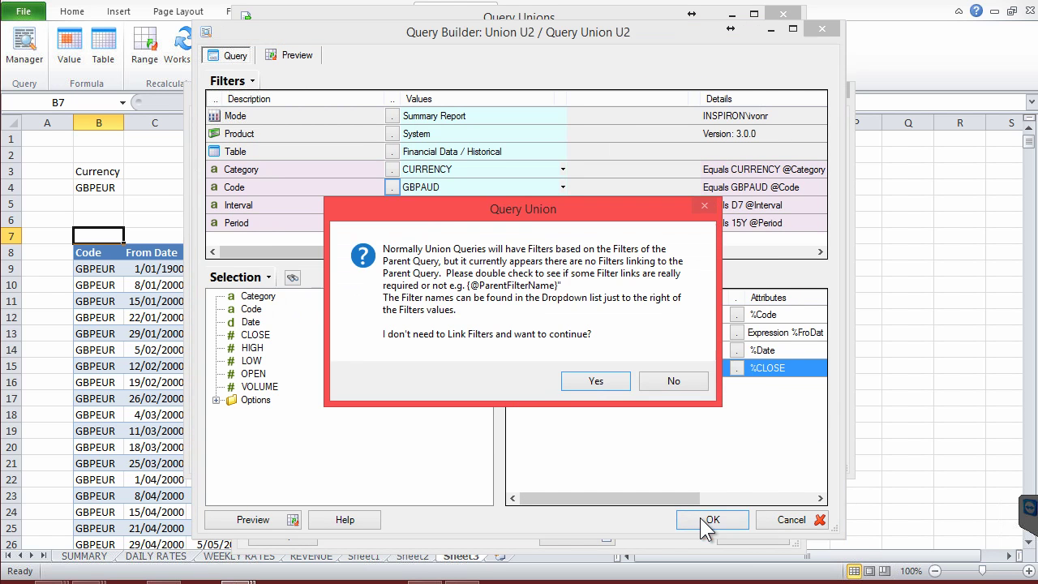
{"action": "left_click", "coordinate": [594, 381]}
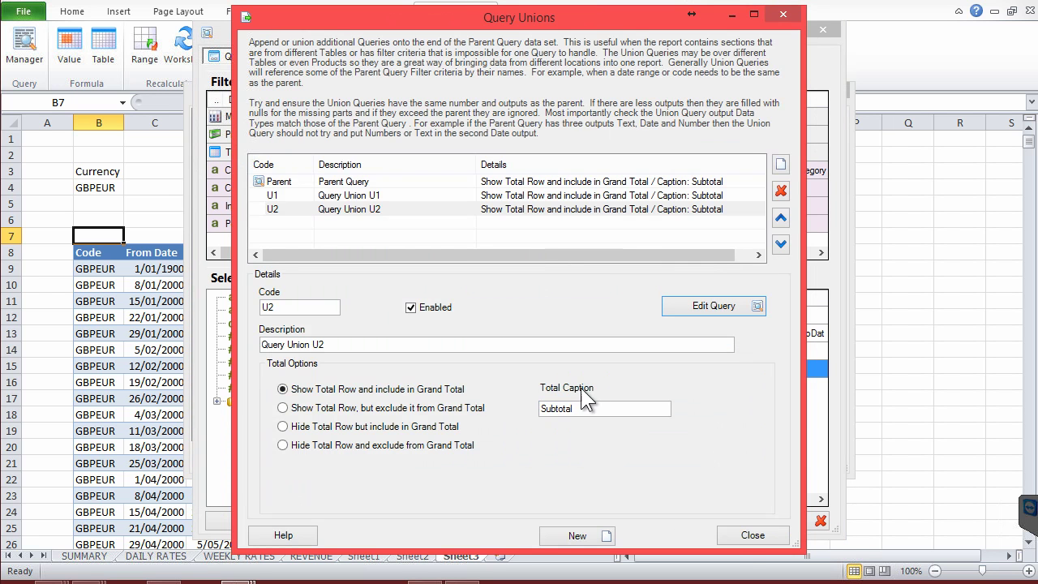
{"action": "left_click", "coordinate": [748, 536]}
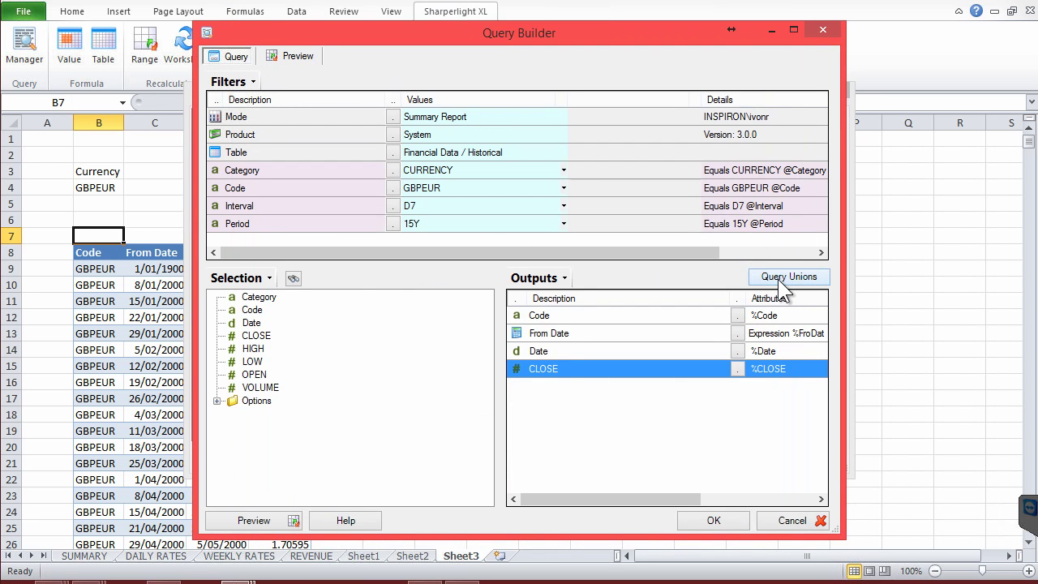
Preview the combined currency query and examine its rows through to the GBPAUD entries and total row at the end
{"action": "left_click", "coordinate": [268, 522]}
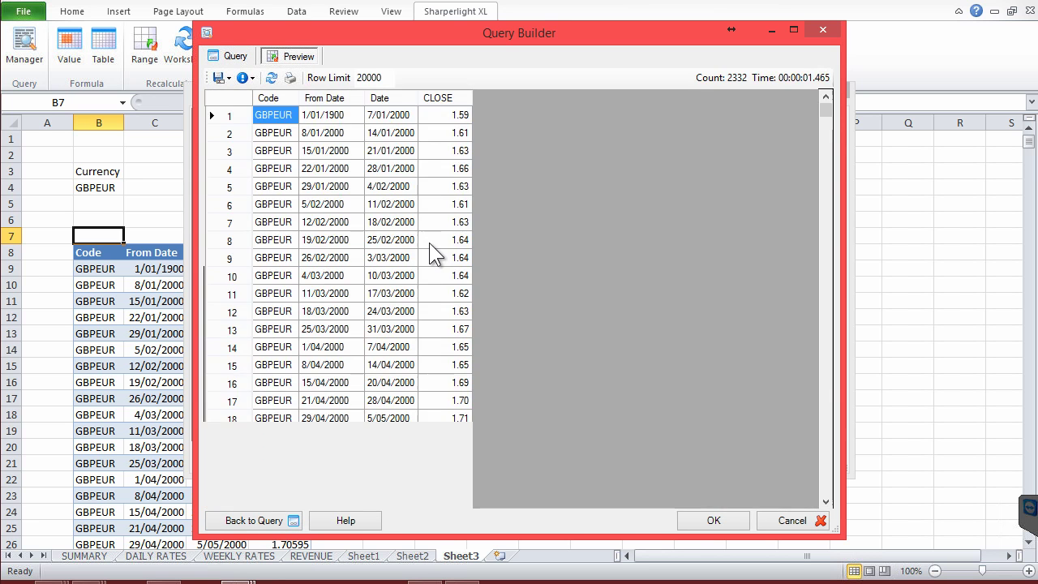
{"action": "left_click", "coordinate": [359, 172]}
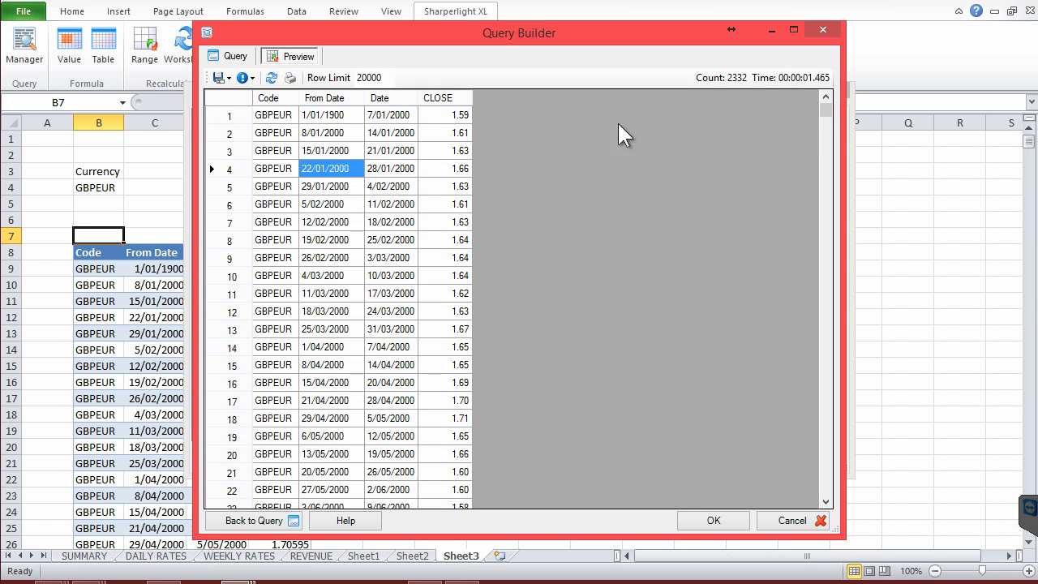
{"action": "left_click_drag", "start_coordinate": [824, 108], "coordinate": [802, 496]}
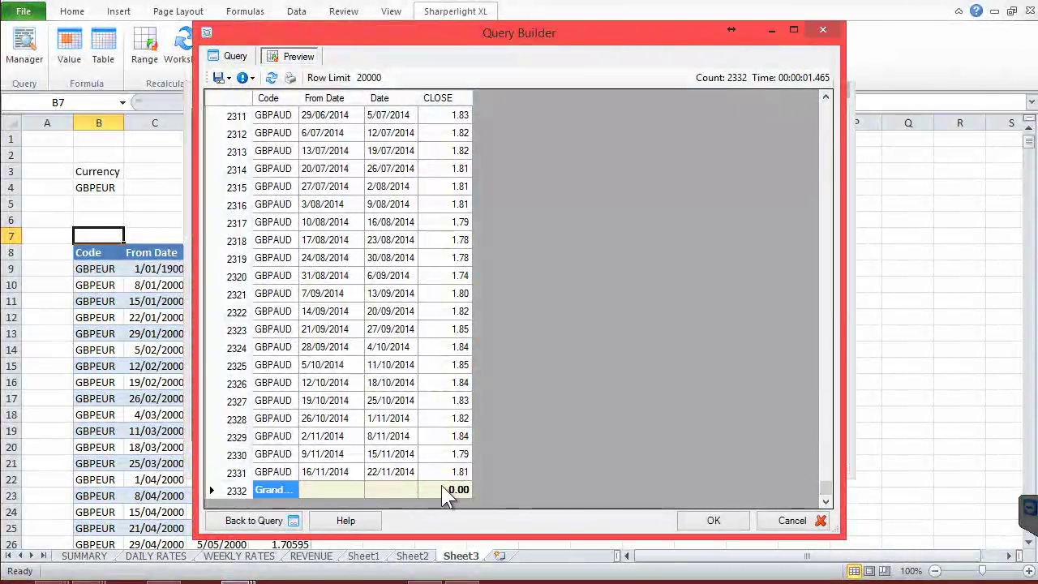
{"action": "left_click", "coordinate": [321, 362]}
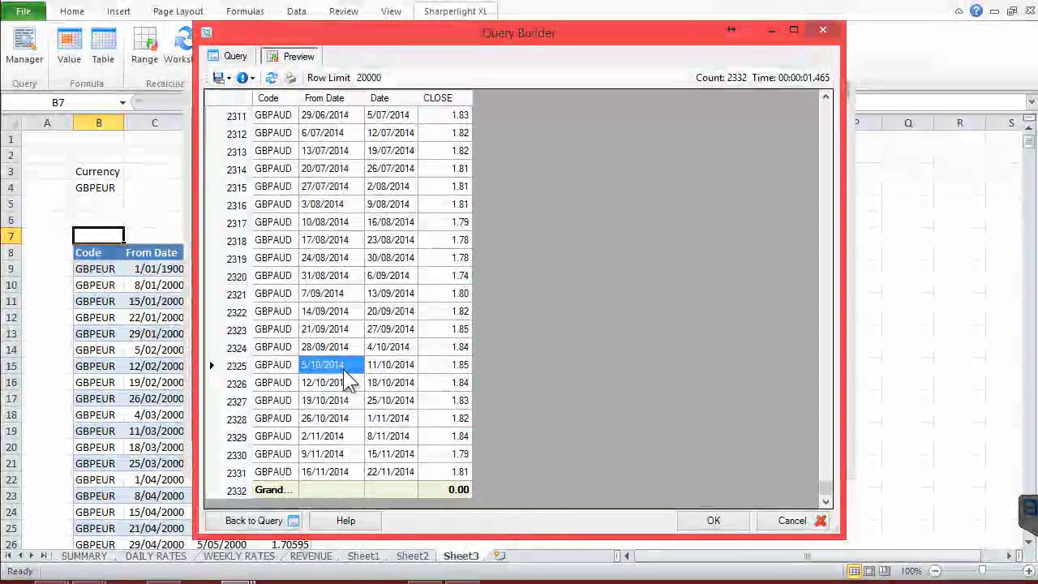
{"action": "scroll", "coordinate": [343, 375], "scroll_direction": "up", "scroll_amount": 2}
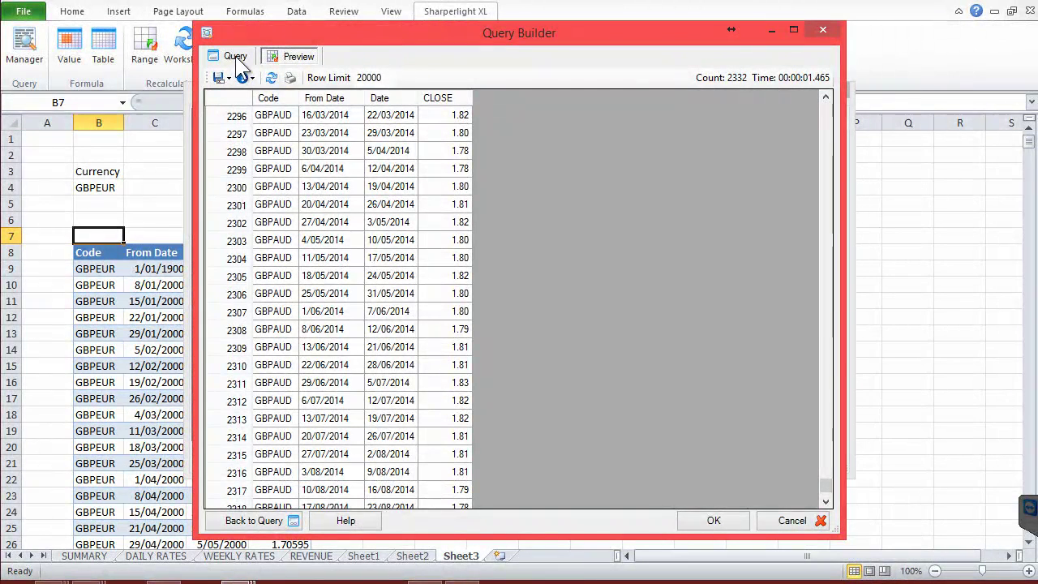
Set the parent query and unions U1 and U2 to hide their total rows and exclude them from the grand total
{"action": "left_click", "coordinate": [243, 52]}
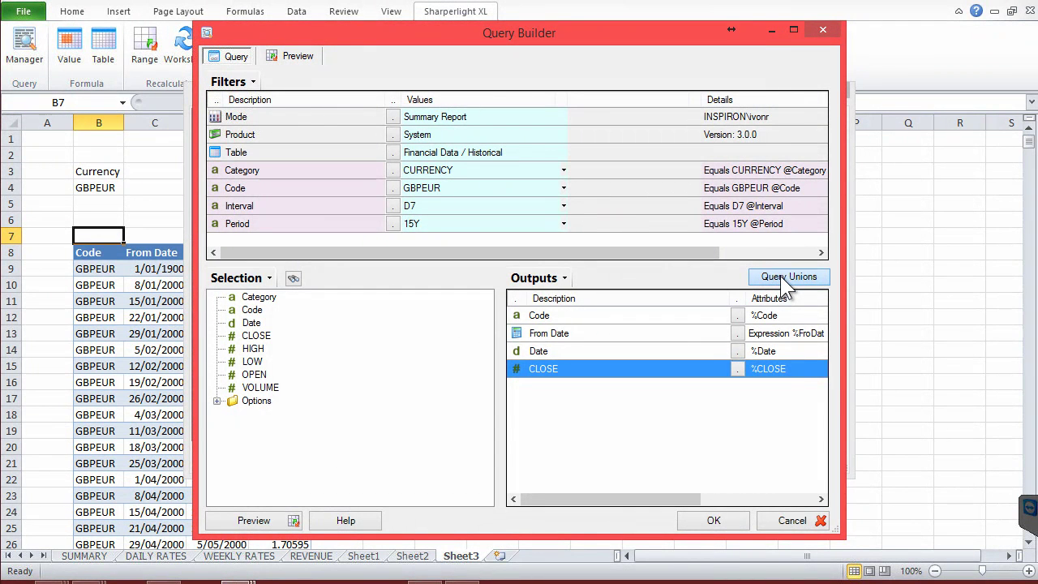
{"action": "left_click", "coordinate": [779, 275]}
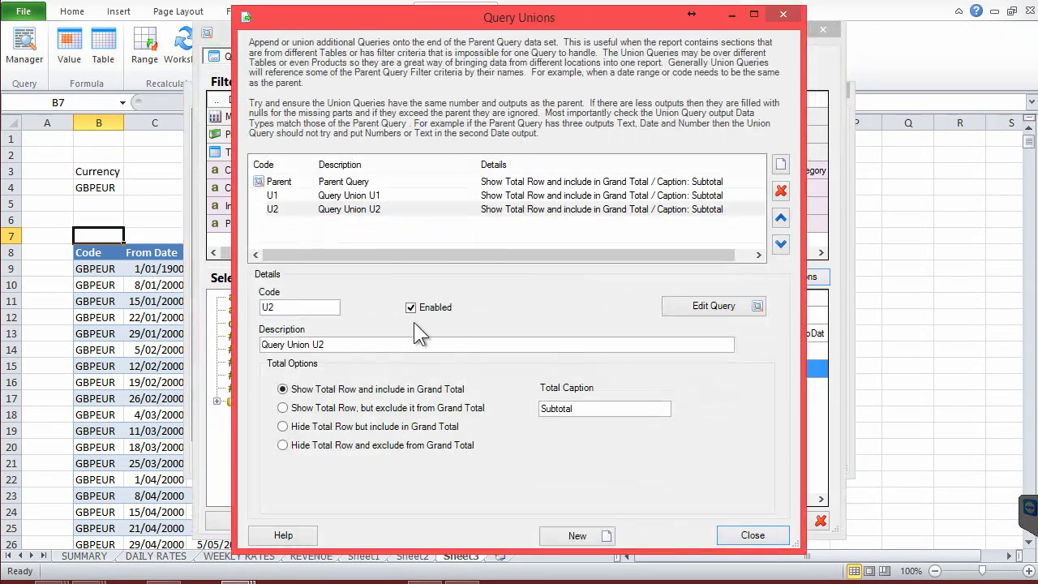
{"action": "left_click", "coordinate": [346, 182]}
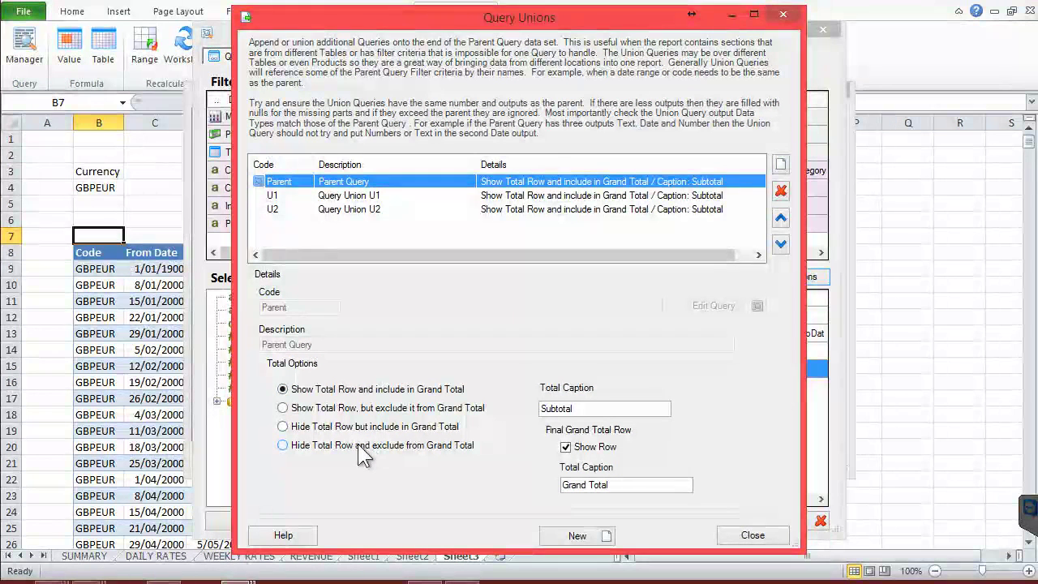
{"action": "left_click", "coordinate": [283, 445]}
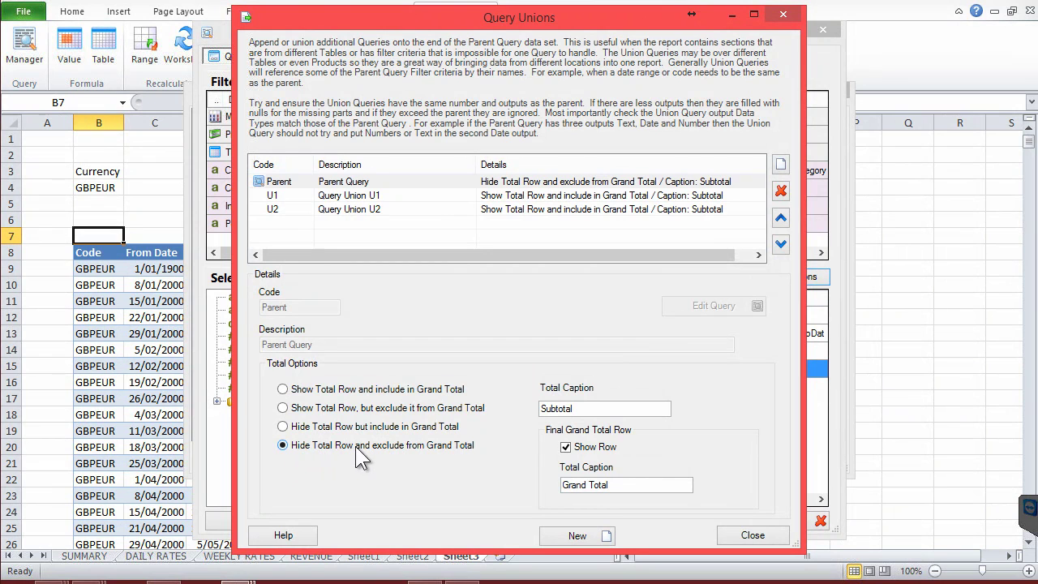
{"action": "left_click", "coordinate": [370, 195]}
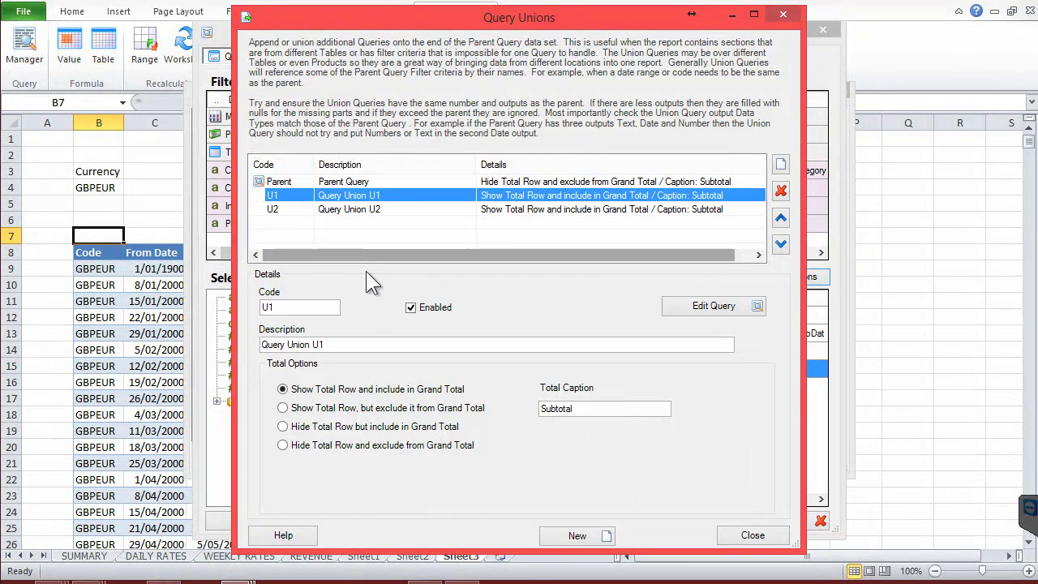
{"action": "left_click", "coordinate": [283, 445]}
{"action": "left_click", "coordinate": [330, 212]}
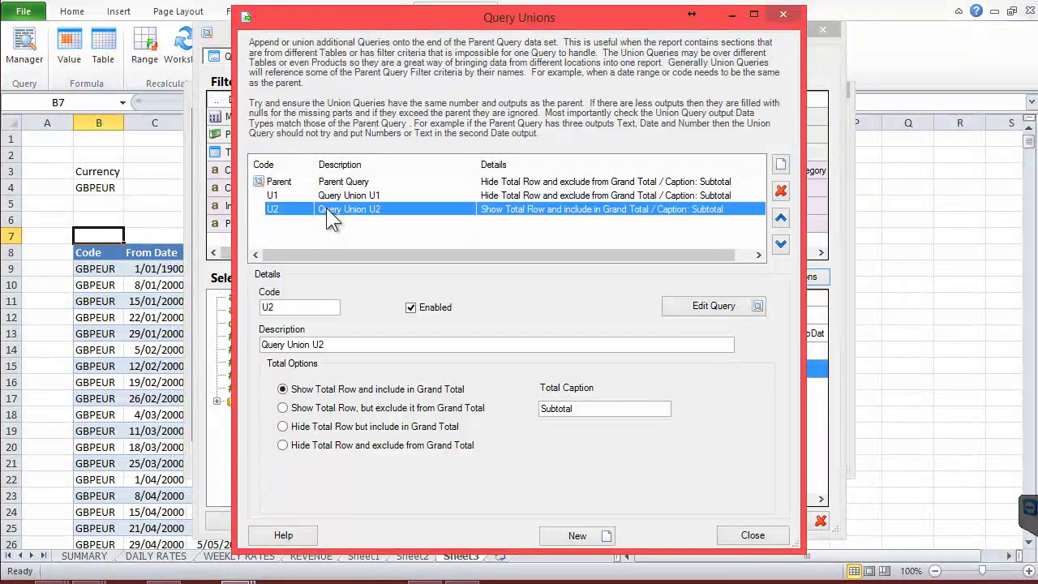
{"action": "left_click", "coordinate": [282, 445]}
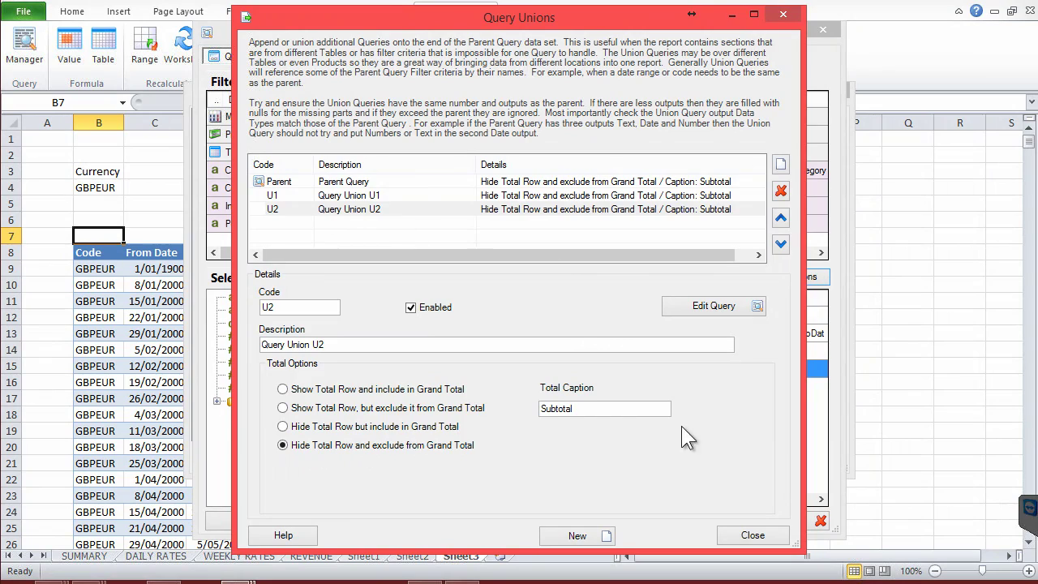
{"action": "left_click", "coordinate": [742, 535]}
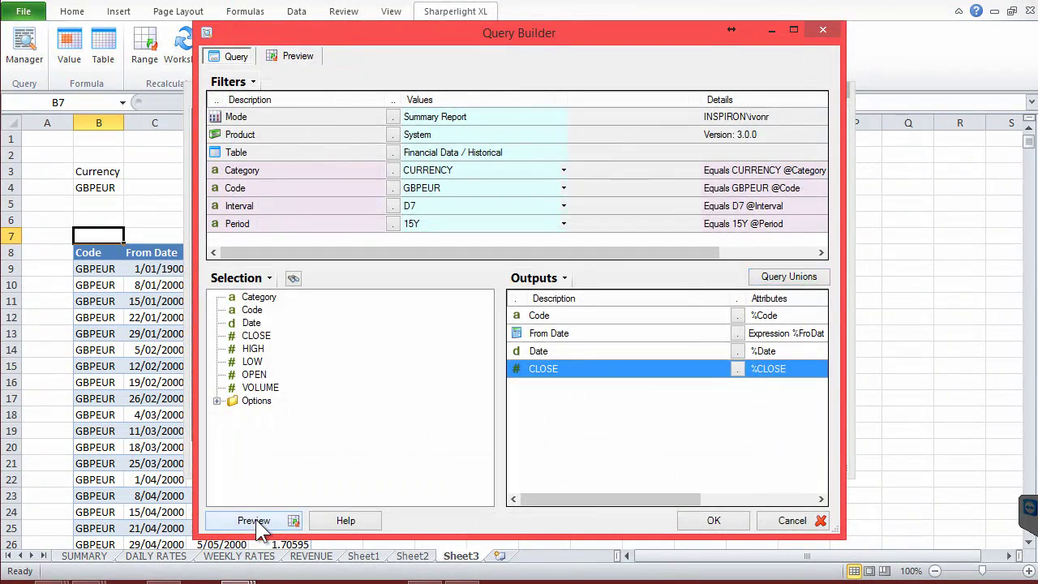
Preview the combined query's final GBPAUD rows, accept the query and run the data refresh
{"action": "left_click", "coordinate": [256, 519]}
{"action": "left_click_drag", "start_coordinate": [825, 111], "coordinate": [825, 491]}
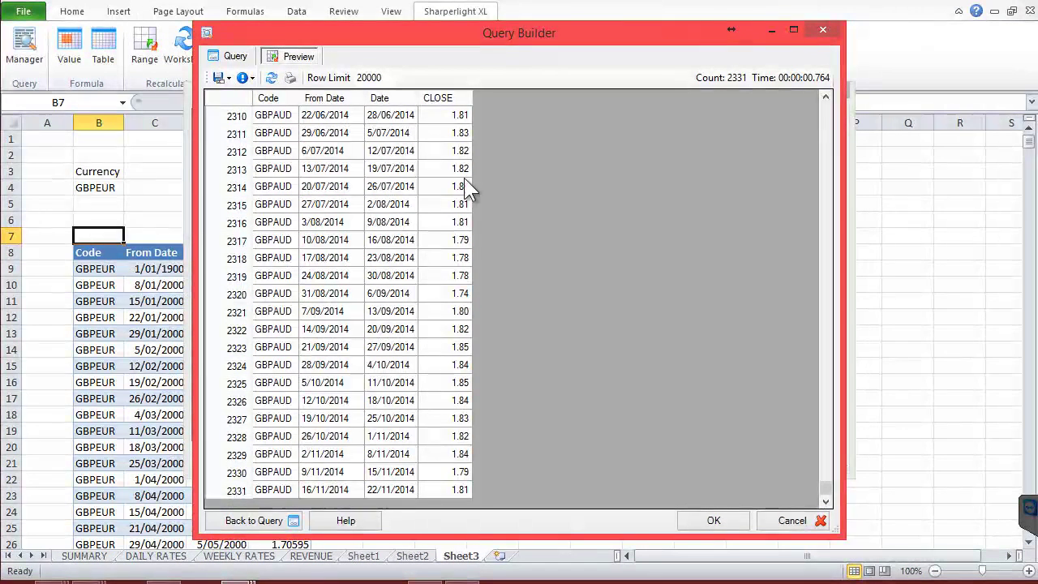
{"action": "left_click", "coordinate": [347, 203]}
{"action": "scroll", "coordinate": [347, 203], "scroll_direction": "up", "scroll_amount": 1}
{"action": "scroll", "coordinate": [341, 201], "scroll_direction": "up", "scroll_amount": 5}
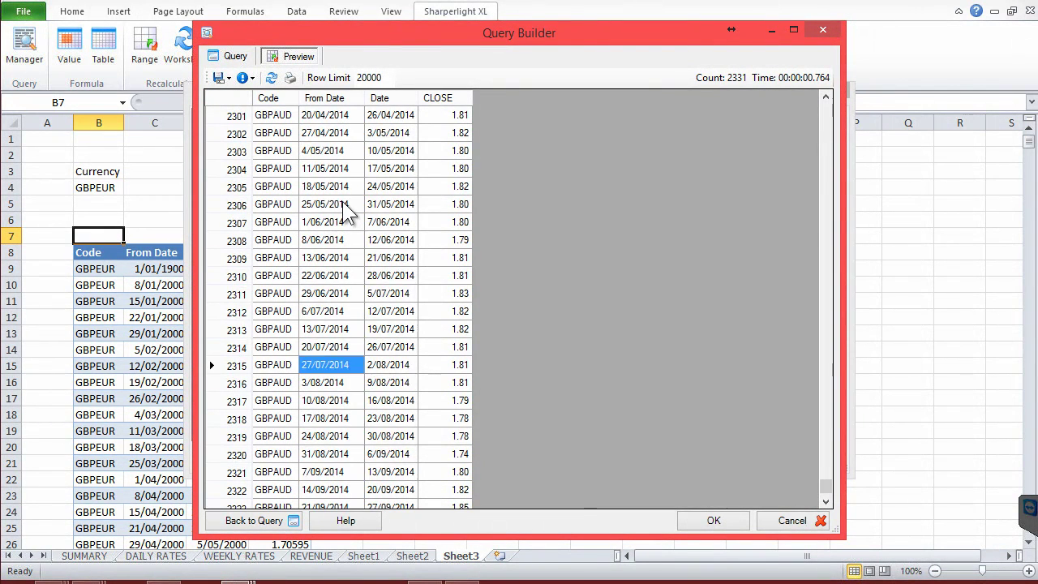
{"action": "left_click", "coordinate": [716, 522]}
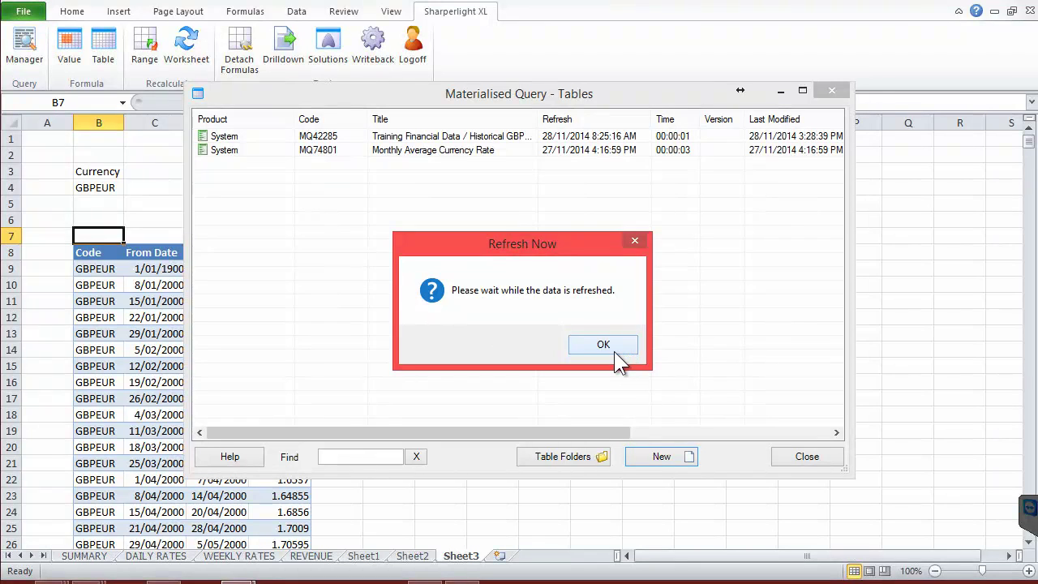
{"action": "left_click", "coordinate": [614, 354]}
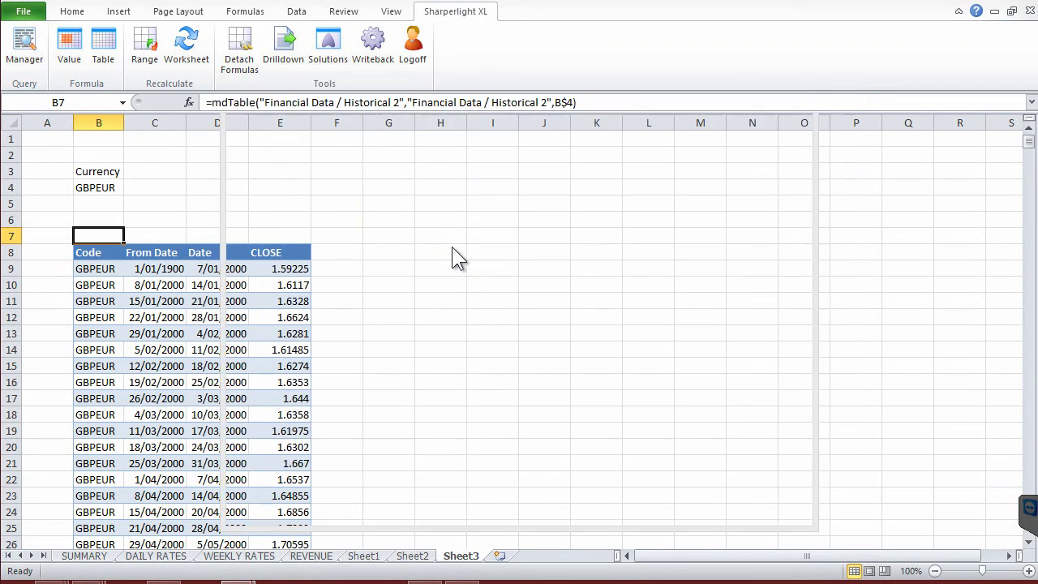
Title the materialised query "Financial Data / Historical Weekly Averages GBP", set its refresh interval to 1 day and save it
{"action": "left_click", "coordinate": [364, 149]}
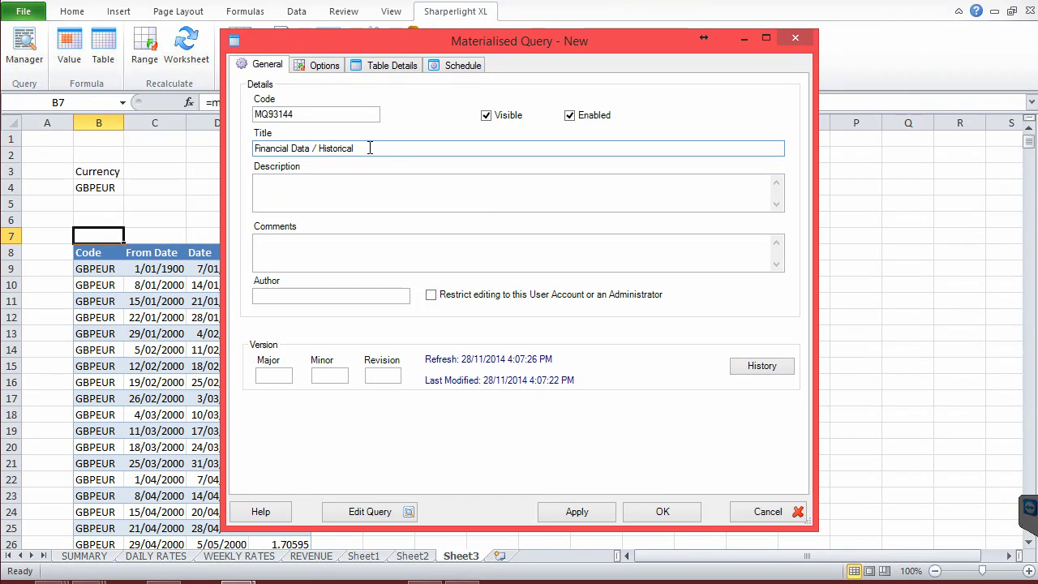
{"action": "type", "text": "Weekly Averages GBP"}
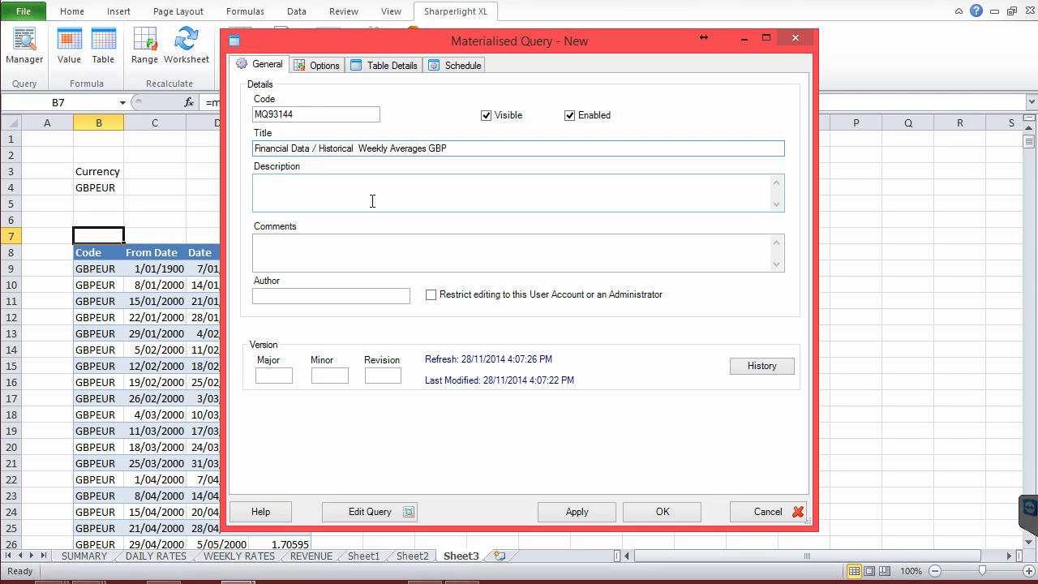
{"action": "left_click", "coordinate": [315, 66]}
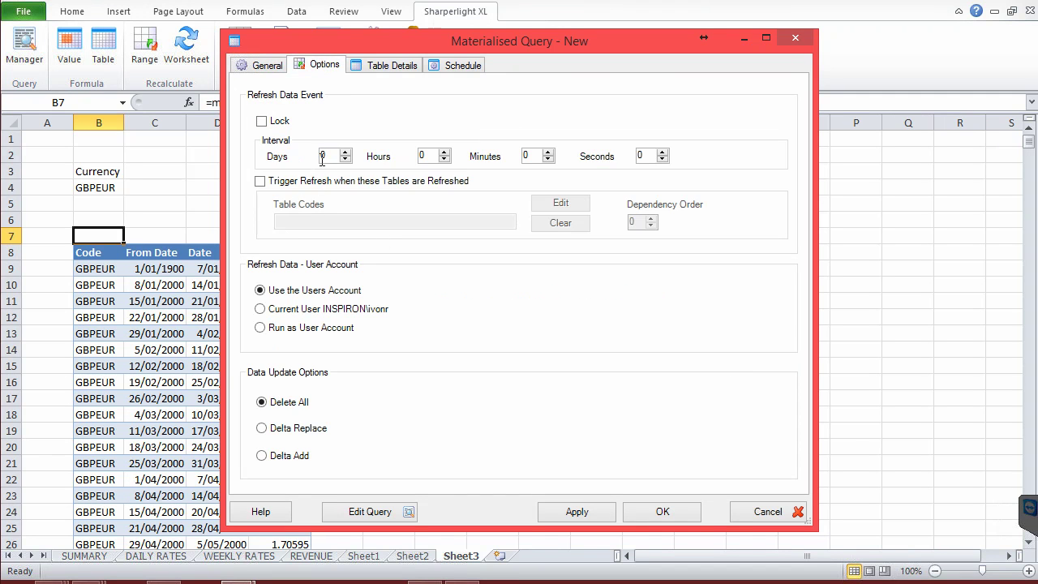
{"action": "left_click_drag", "start_coordinate": [332, 154], "coordinate": [268, 154]}
{"action": "type", "text": "1"}
{"action": "left_click_drag", "start_coordinate": [330, 155], "coordinate": [311, 157]}
{"action": "left_click", "coordinate": [661, 511]}
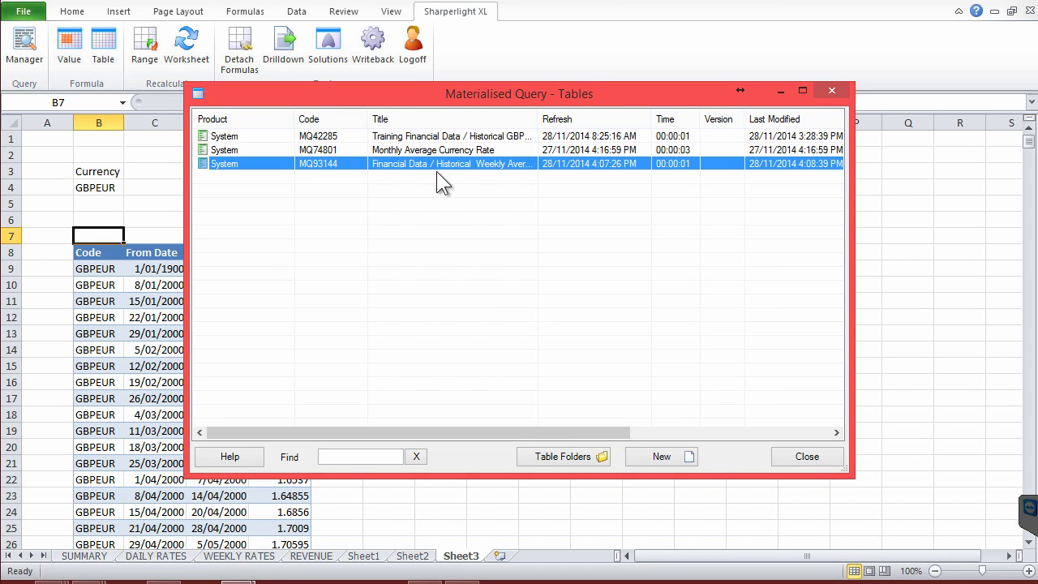
Widen the Title column of the materialised tables list, close the materialised query dialogs and accept the original query
{"action": "left_click_drag", "start_coordinate": [538, 120], "coordinate": [571, 119]}
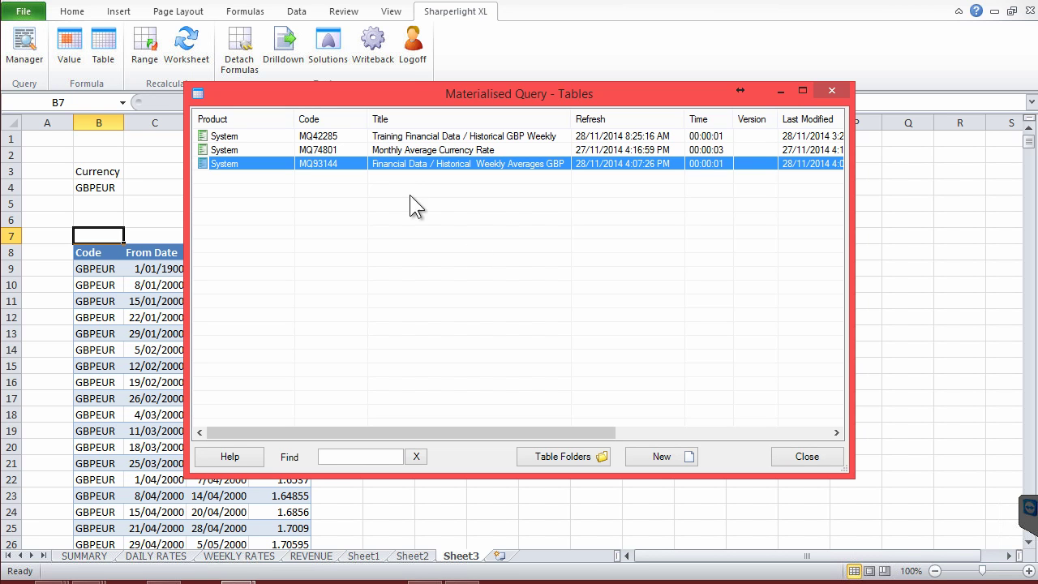
{"action": "left_click", "coordinate": [806, 456]}
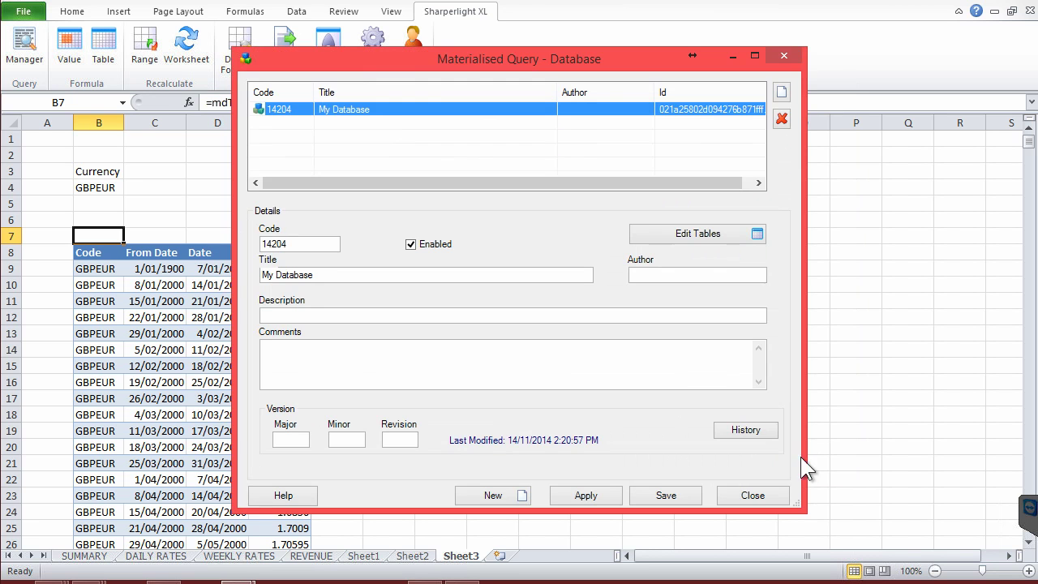
{"action": "left_click", "coordinate": [752, 496]}
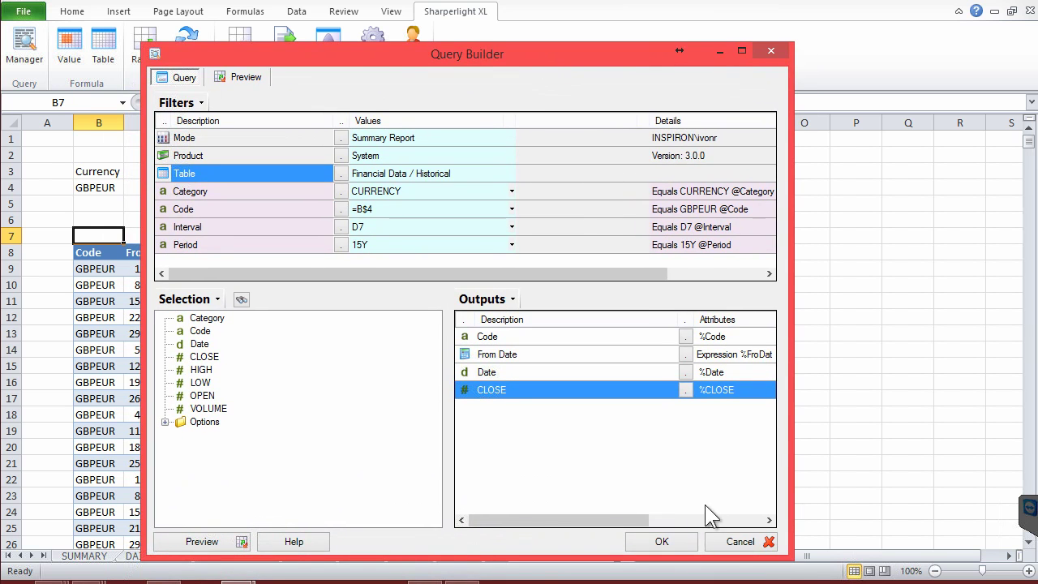
{"action": "left_click", "coordinate": [669, 538]}
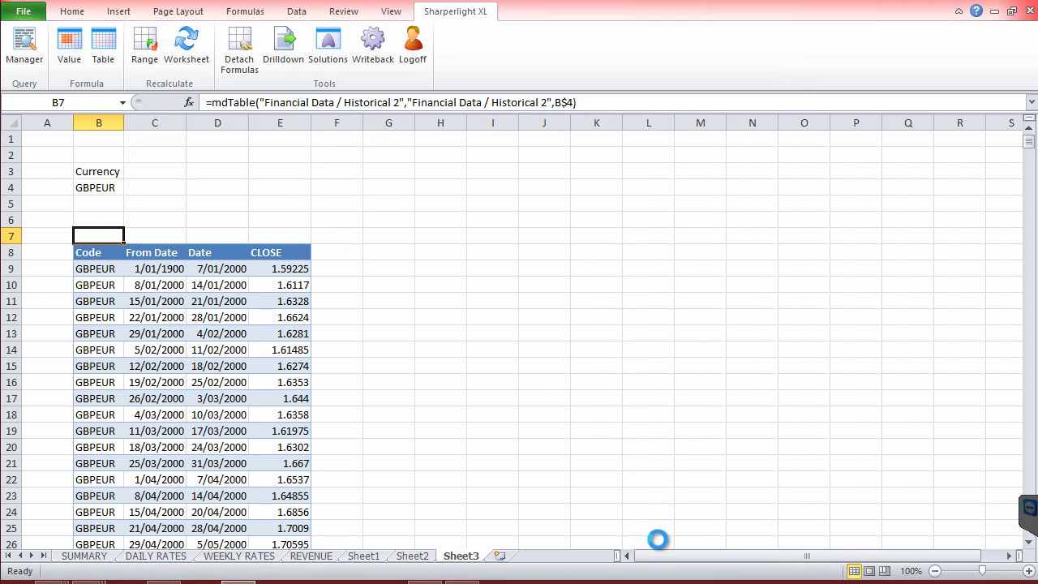
Add a new worksheet and start a table query in cell B5
{"action": "left_click", "coordinate": [401, 416]}
{"action": "left_click", "coordinate": [501, 556]}
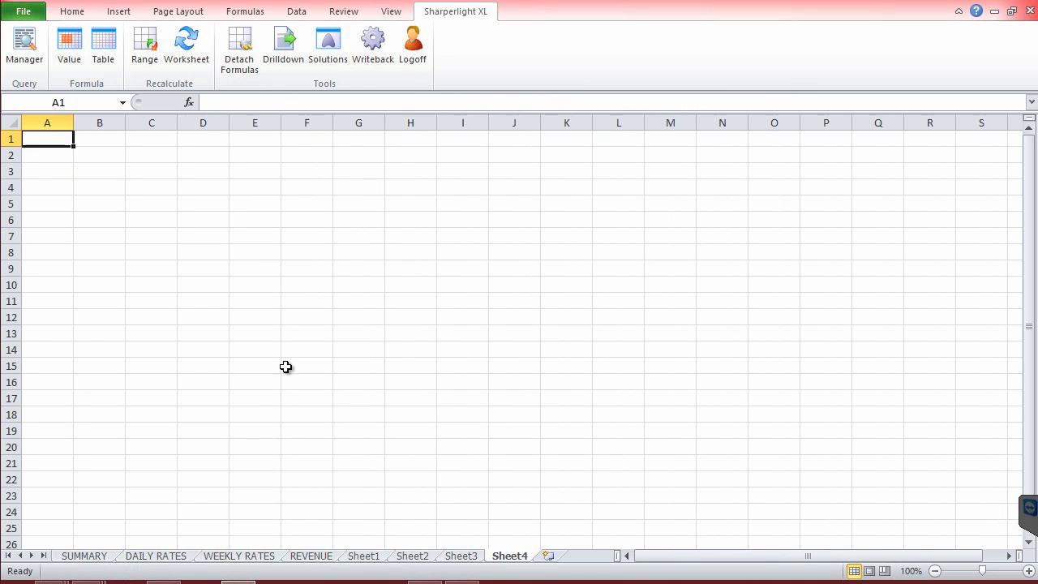
{"action": "left_click", "coordinate": [114, 204]}
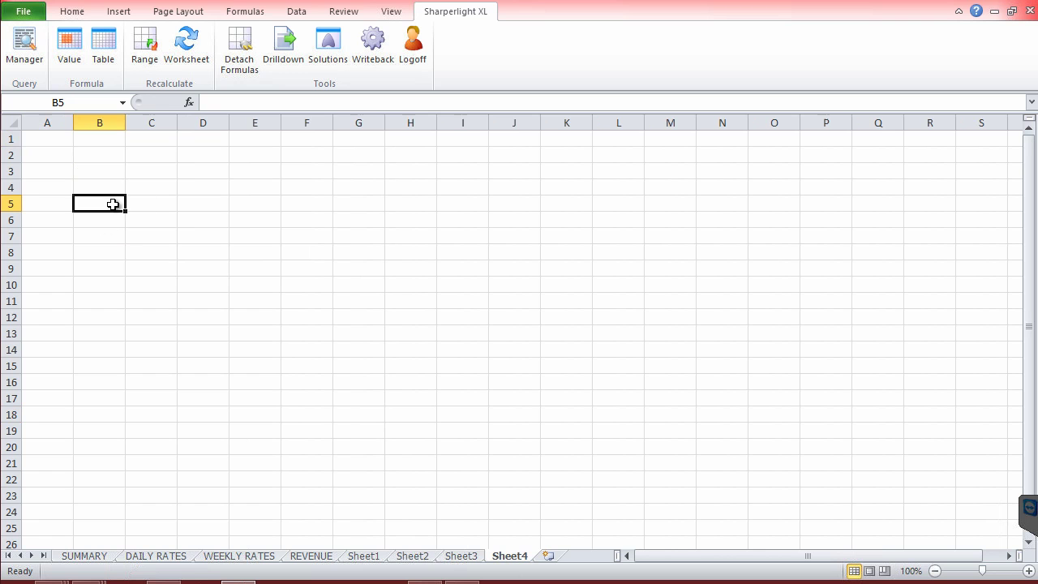
{"action": "left_click", "coordinate": [104, 48]}
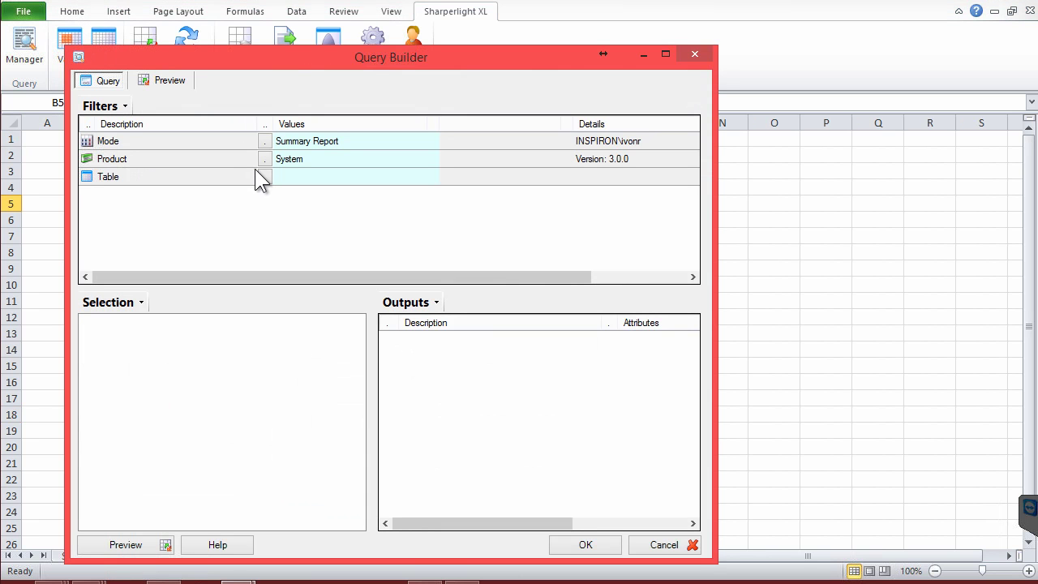
{"action": "left_click", "coordinate": [318, 162]}
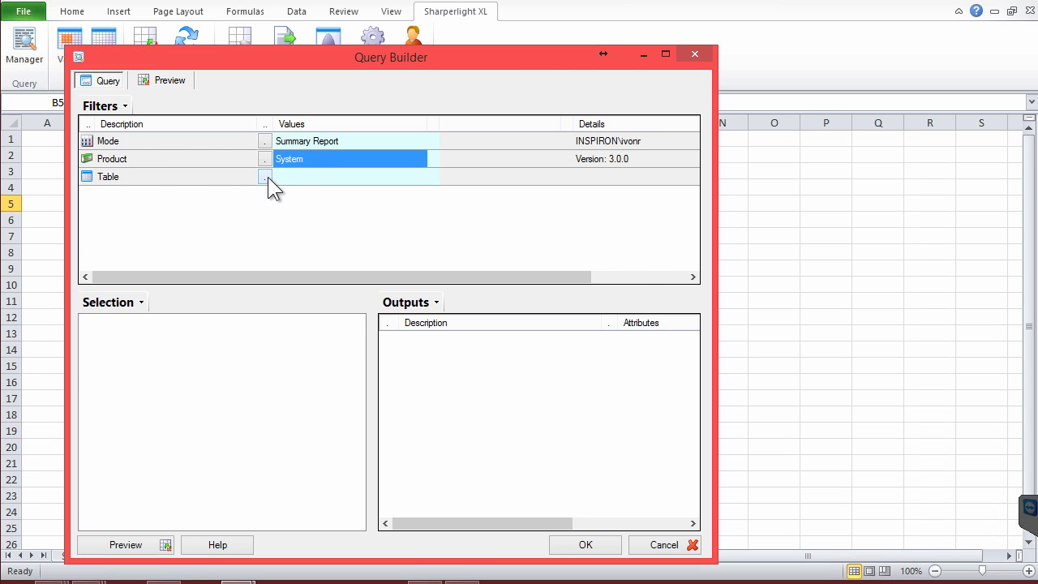
{"action": "left_click", "coordinate": [266, 177]}
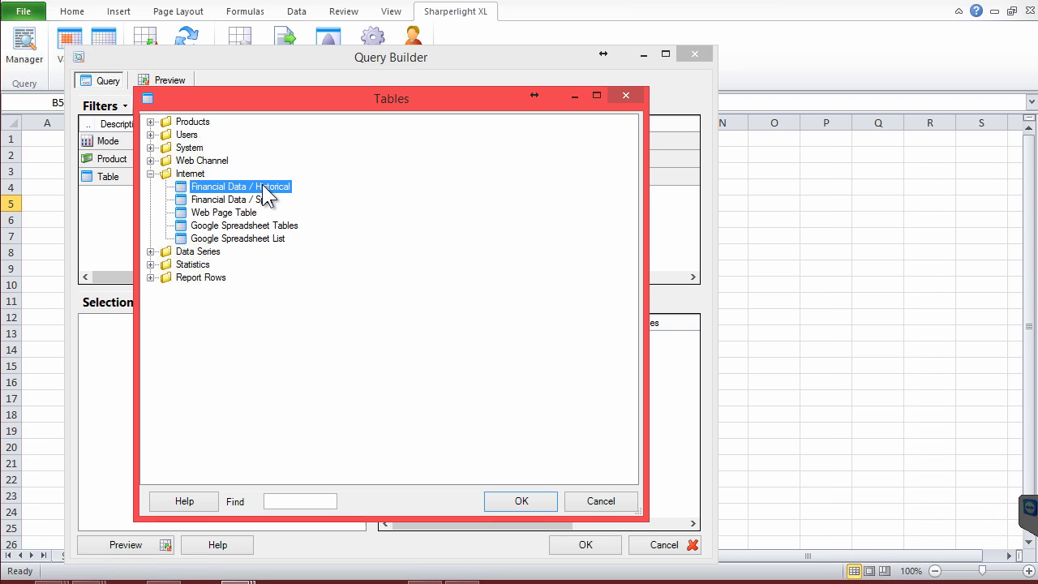
{"action": "left_click", "coordinate": [594, 500]}
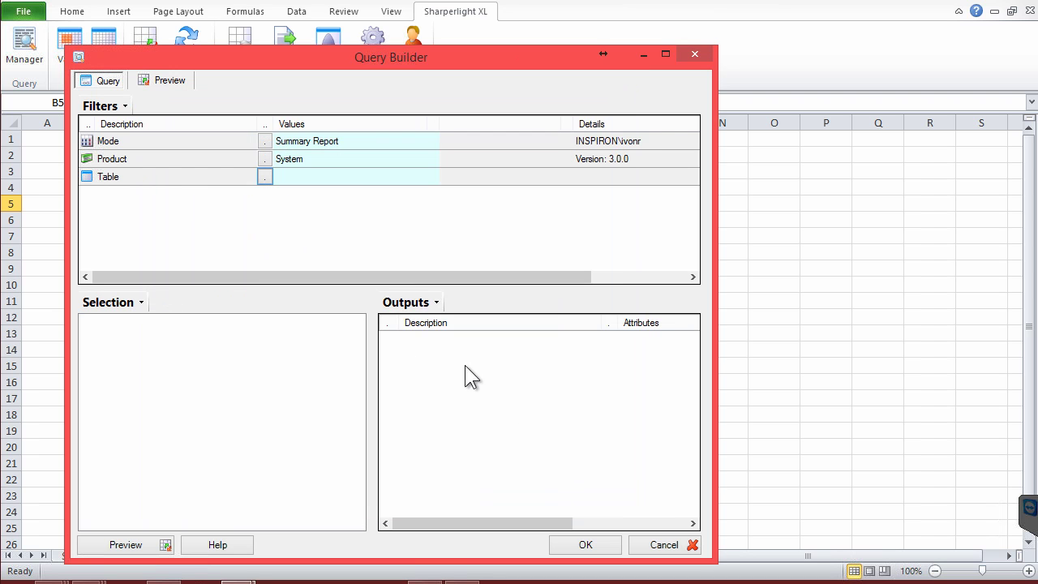
Base the query on My Database's Financial Data / Historical Weekly Averages GBP table, outputting Code, From Date, Date and CLOSE
{"action": "left_click", "coordinate": [263, 157]}
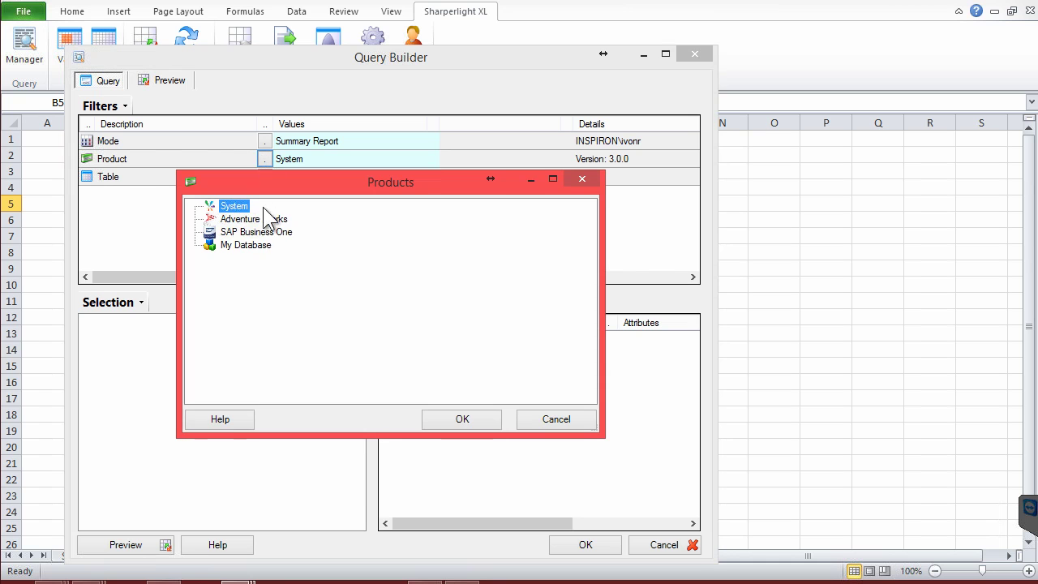
{"action": "left_click", "coordinate": [240, 245]}
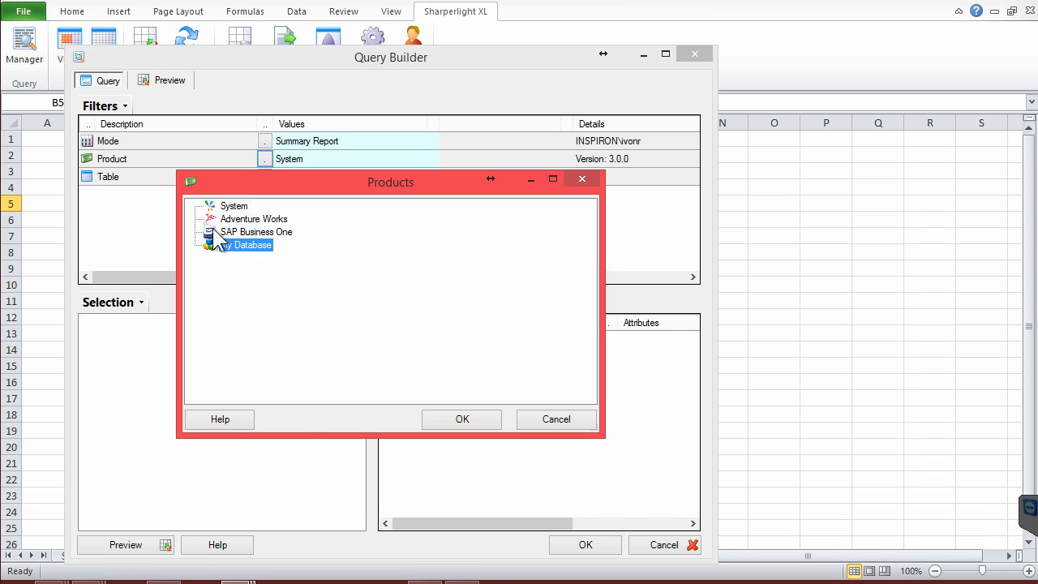
{"action": "double_click", "coordinate": [243, 239]}
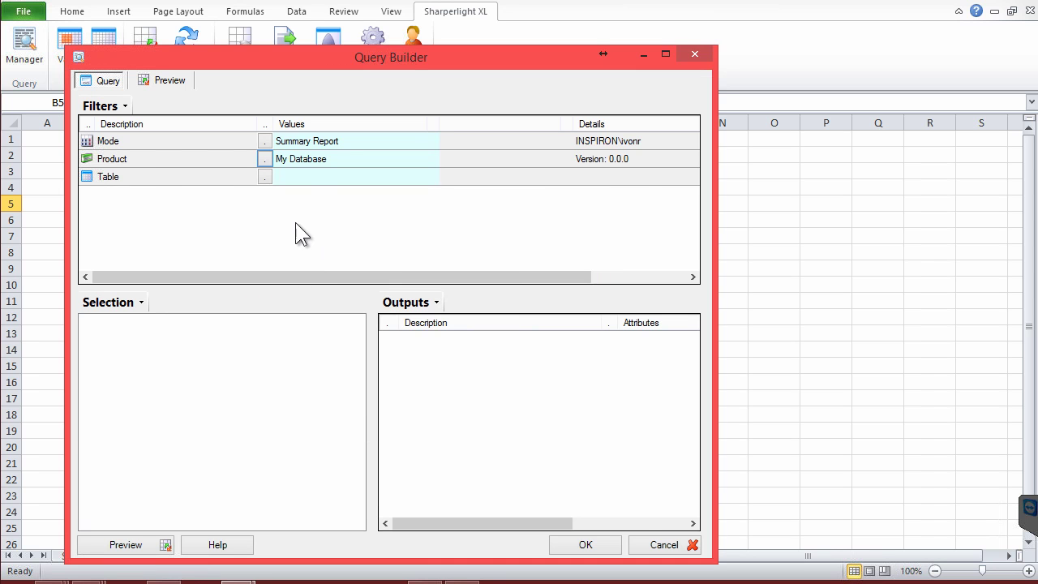
{"action": "left_click", "coordinate": [262, 181]}
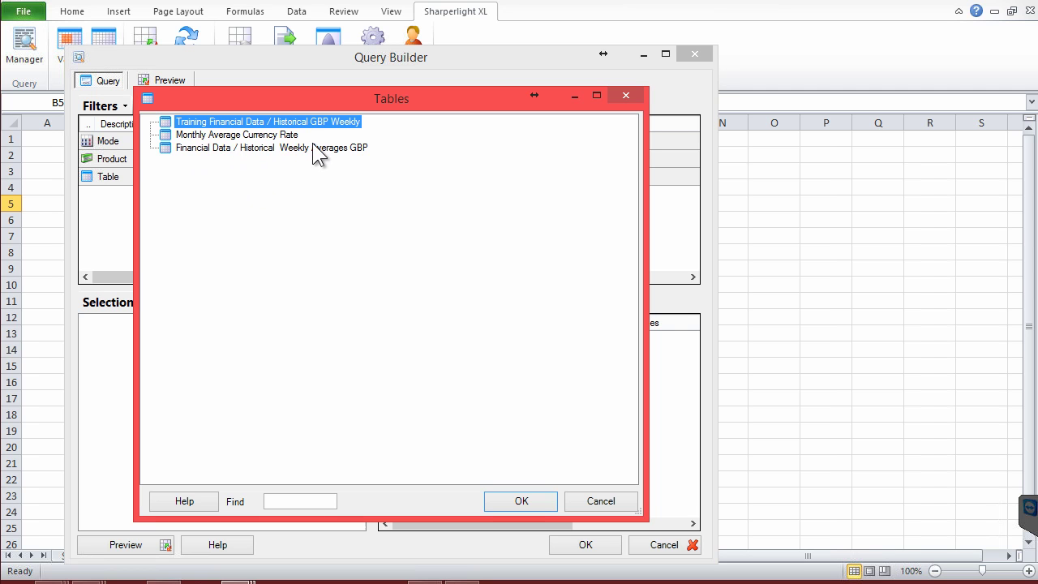
{"action": "left_click", "coordinate": [271, 147]}
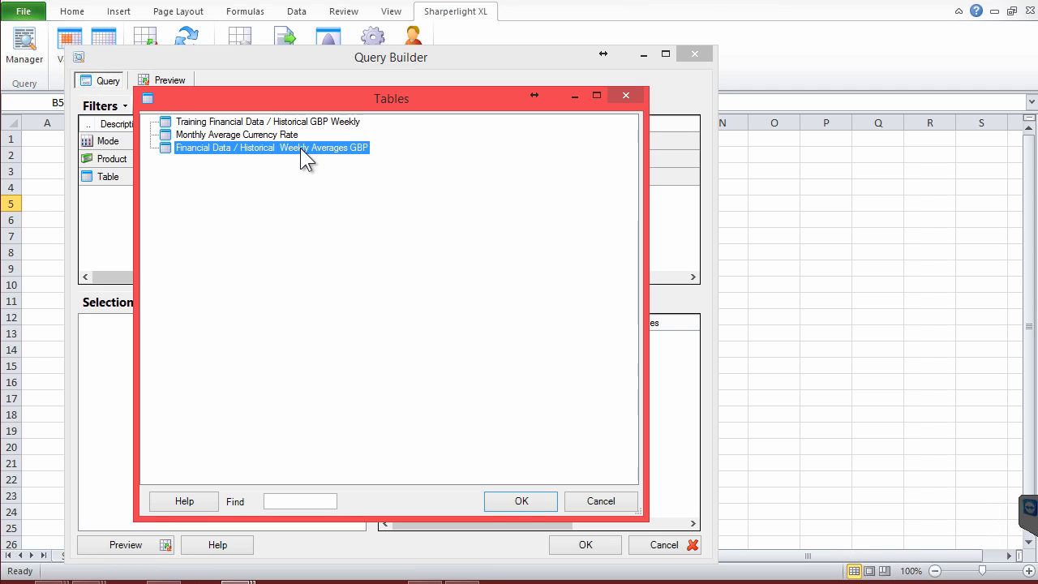
{"action": "double_click", "coordinate": [300, 147]}
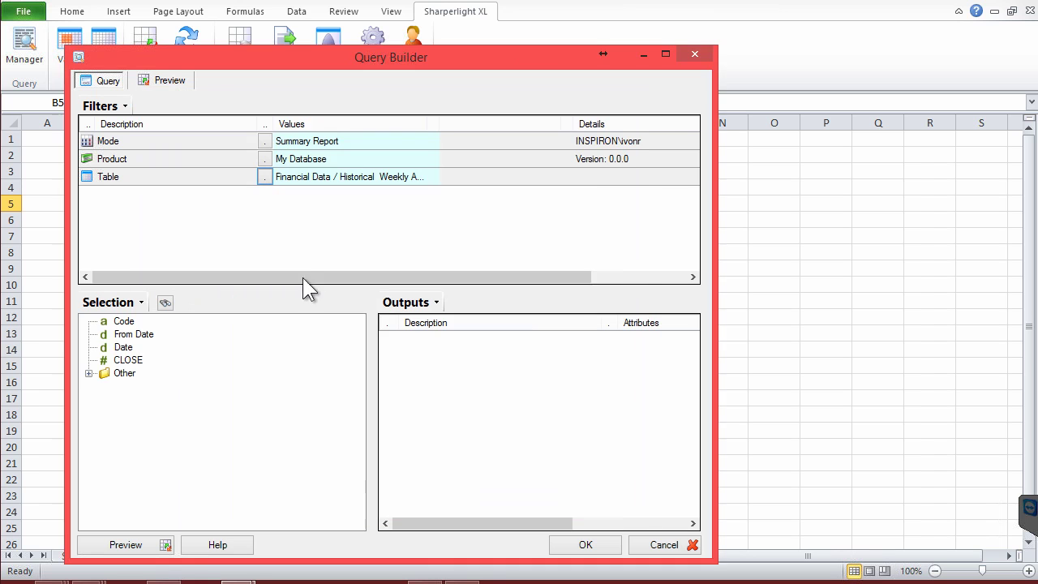
{"action": "right_click", "coordinate": [124, 323]}
{"action": "left_click", "coordinate": [174, 367]}
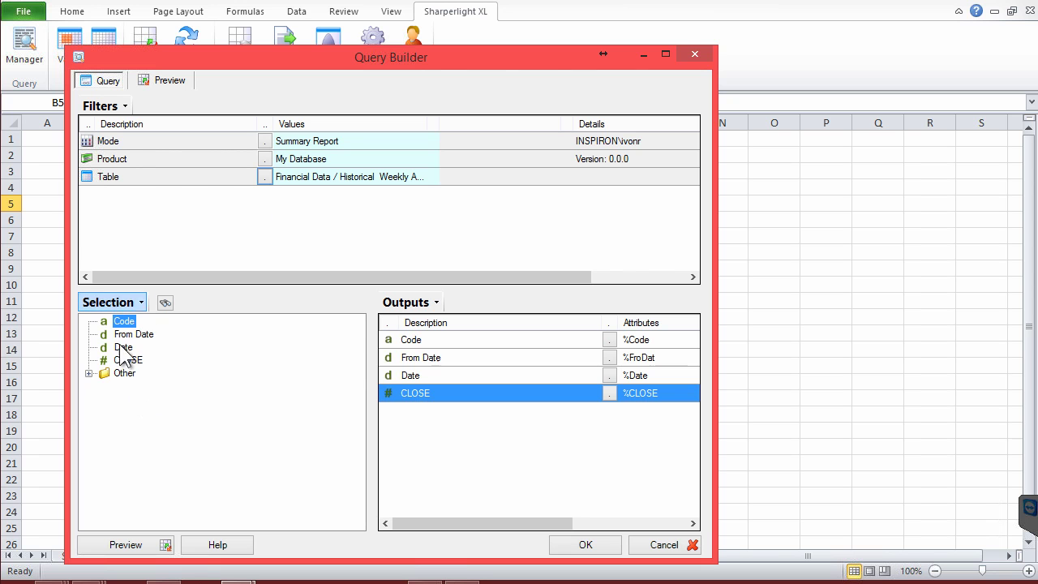
Preview the materialised weekly rates through their rows and insert the resulting table into the new worksheet
{"action": "left_click", "coordinate": [129, 548]}
{"action": "left_click", "coordinate": [207, 282]}
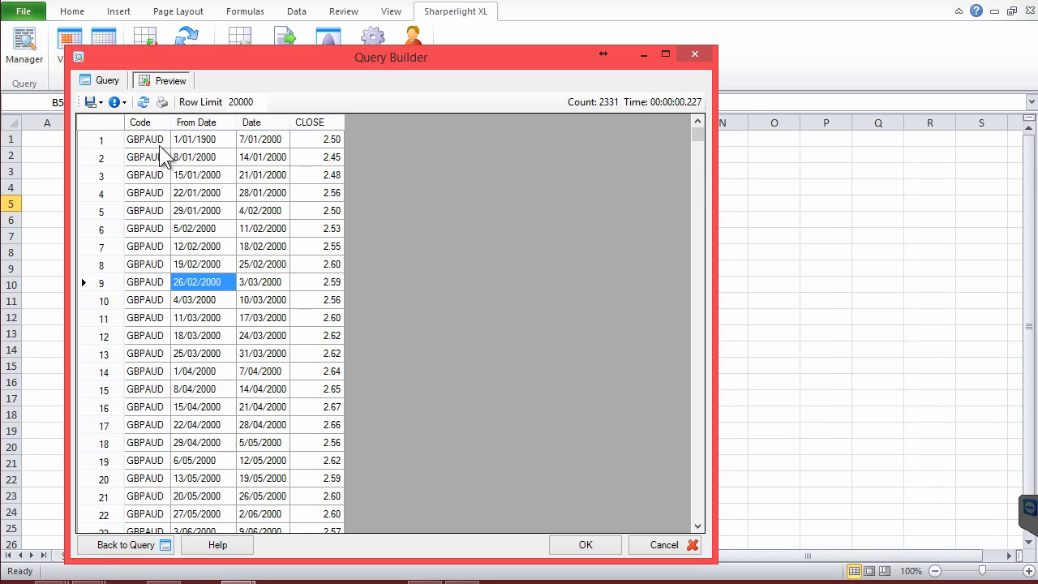
{"action": "left_click_drag", "start_coordinate": [697, 170], "coordinate": [662, 447]}
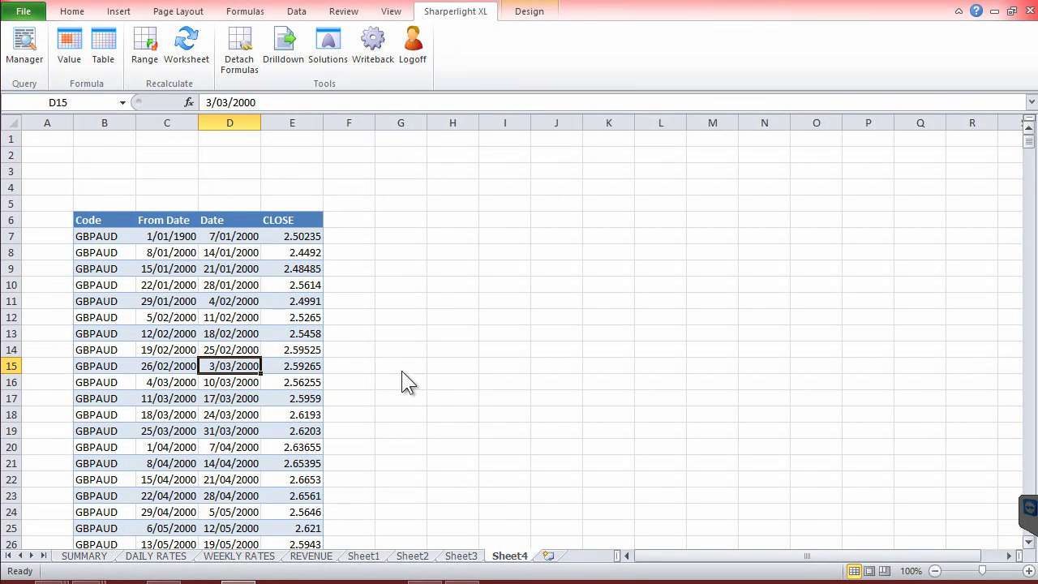
Review the revenue worksheet's first row, examining its posting date, original amount, rate and converted GBPUSD amount
{"action": "left_click", "coordinate": [115, 283]}
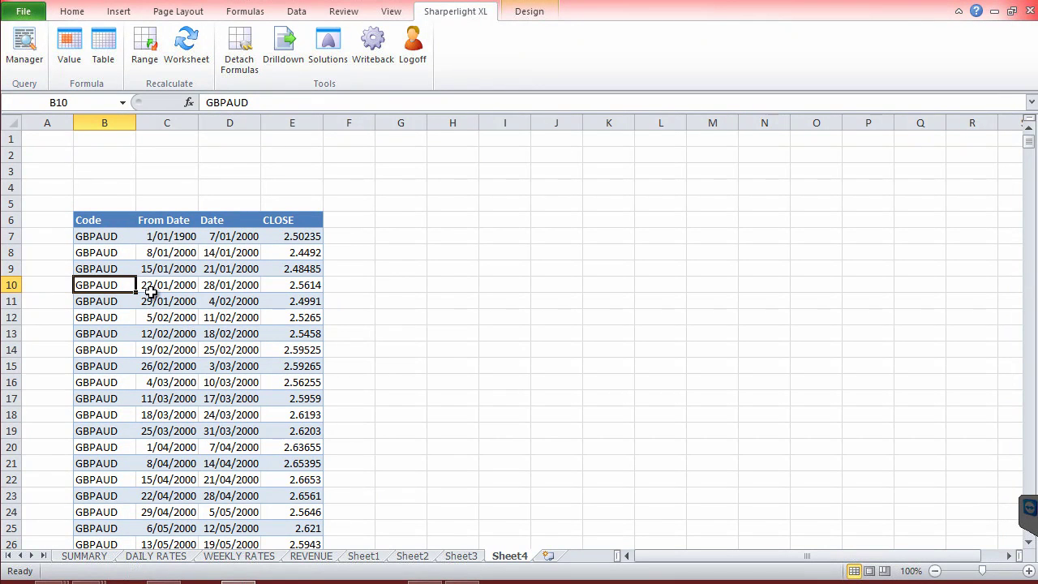
{"action": "left_click", "coordinate": [311, 556]}
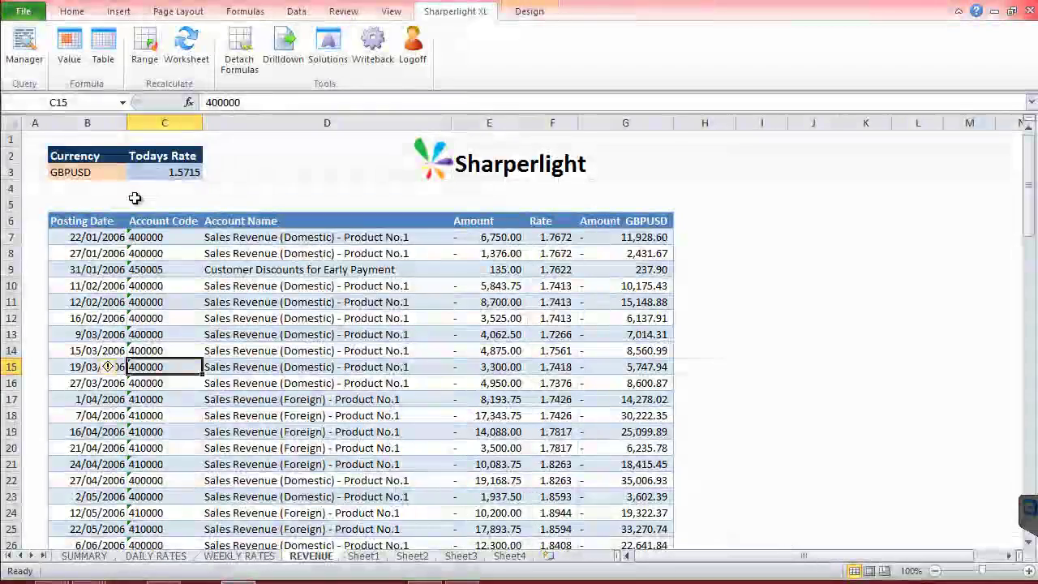
{"action": "left_click", "coordinate": [247, 246]}
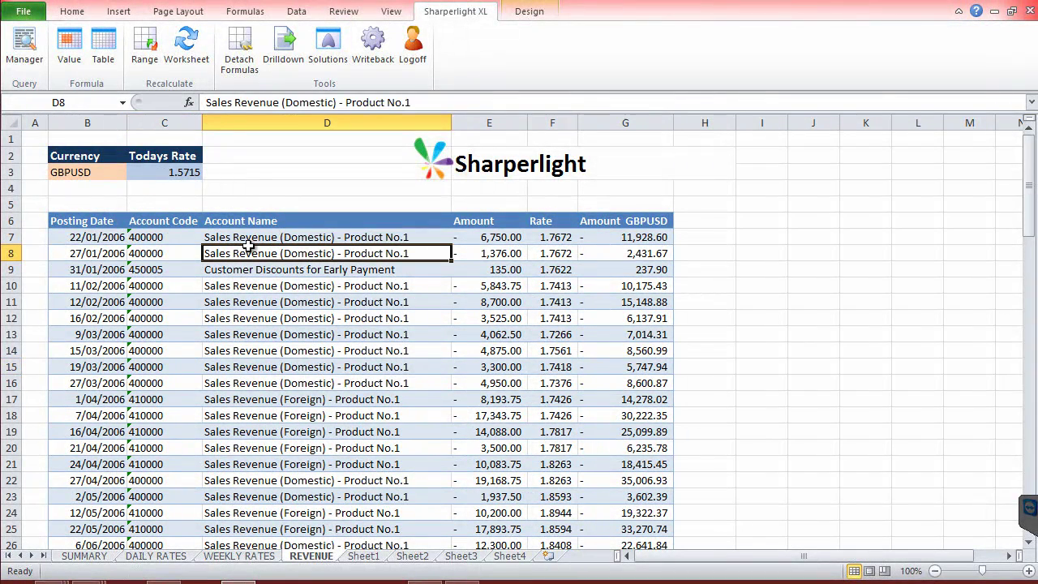
{"action": "left_click", "coordinate": [79, 239]}
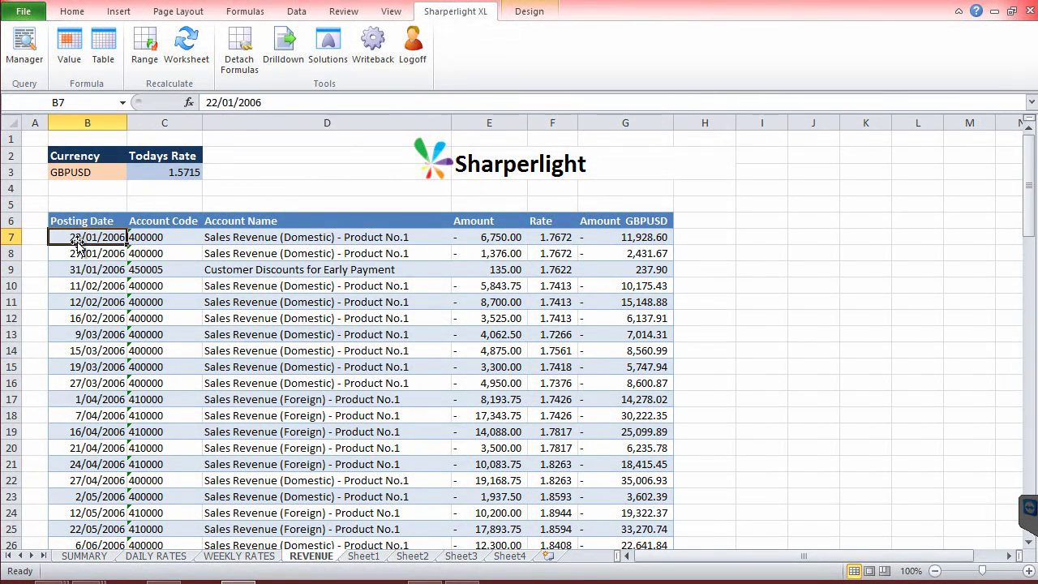
{"action": "left_click", "coordinate": [632, 237]}
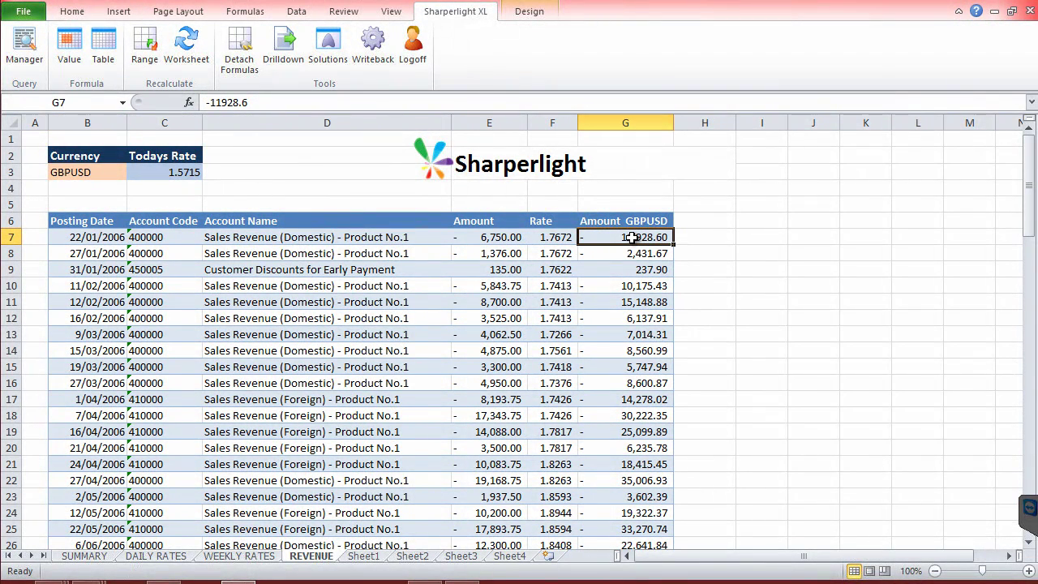
{"action": "left_click", "coordinate": [549, 237]}
{"action": "left_click", "coordinate": [504, 238]}
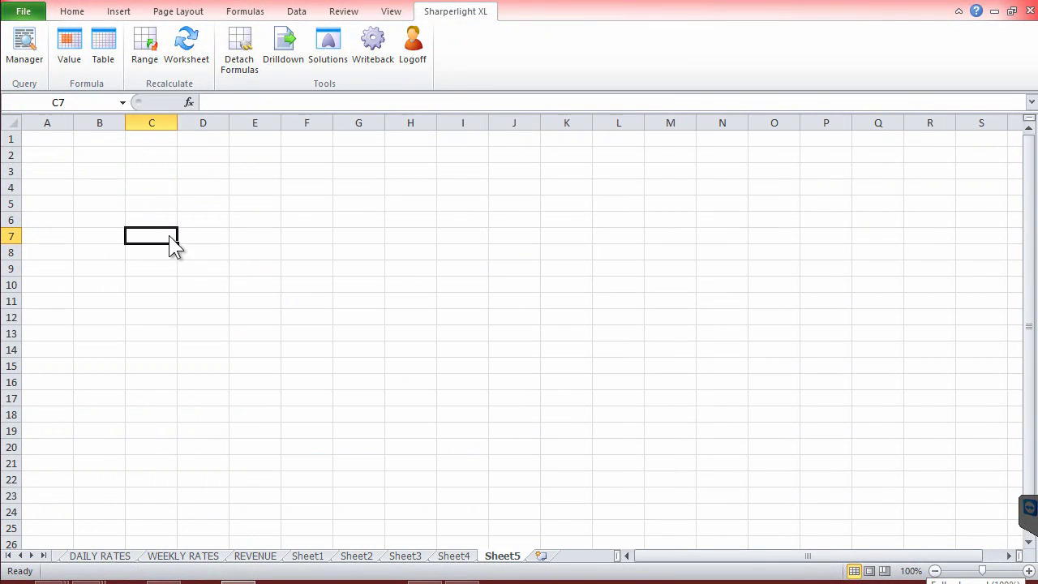
In a new worksheet, enter the heading Currency in cell B3 and the value GBPEUR in cell B4
{"action": "left_click", "coordinate": [137, 210]}
{"action": "left_click", "coordinate": [99, 171]}
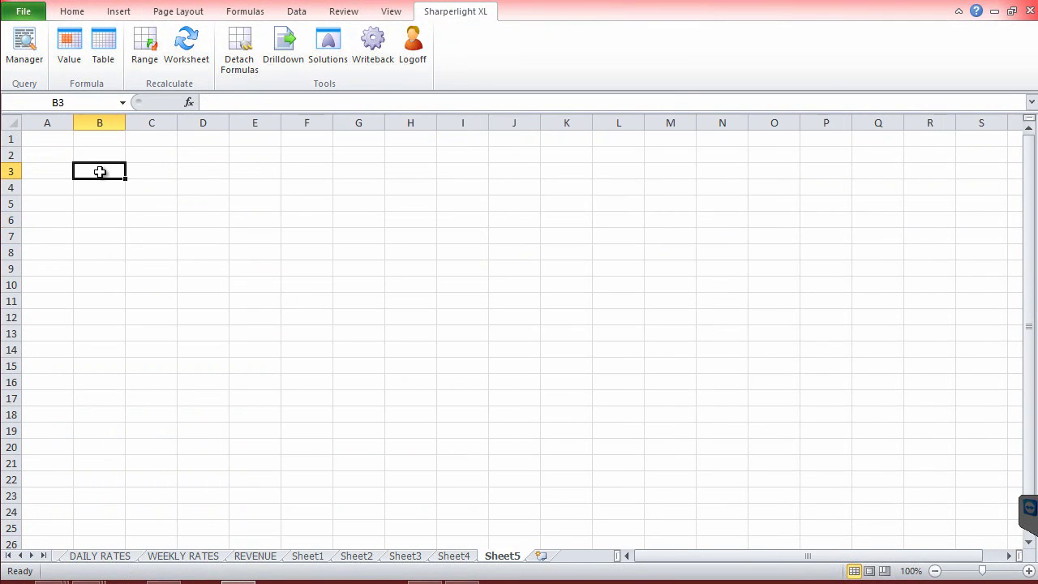
{"action": "type", "text": "Currency"}
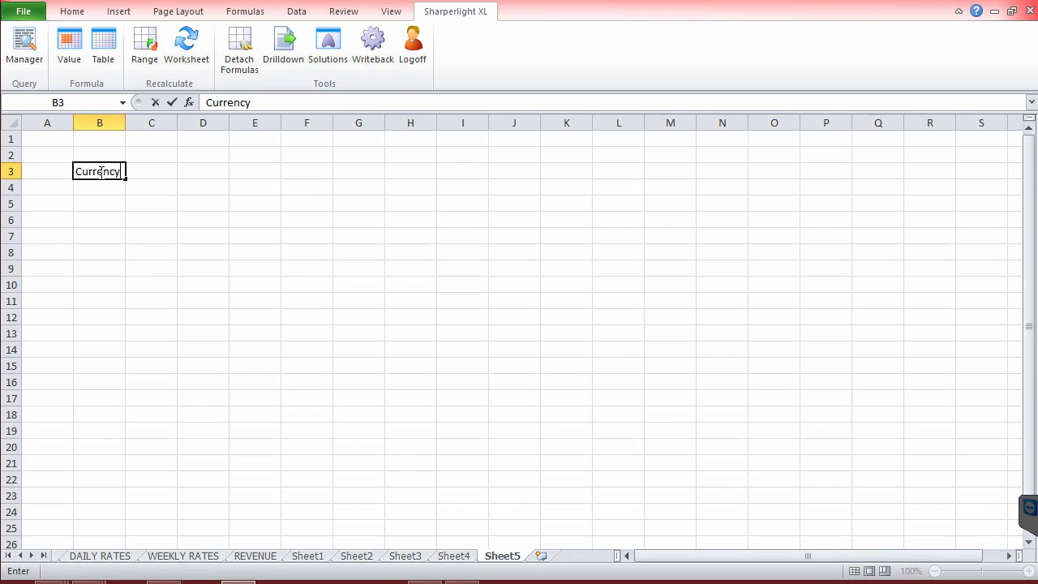
{"action": "key", "text": "Return"}
{"action": "type", "text": "GBPEUR"}
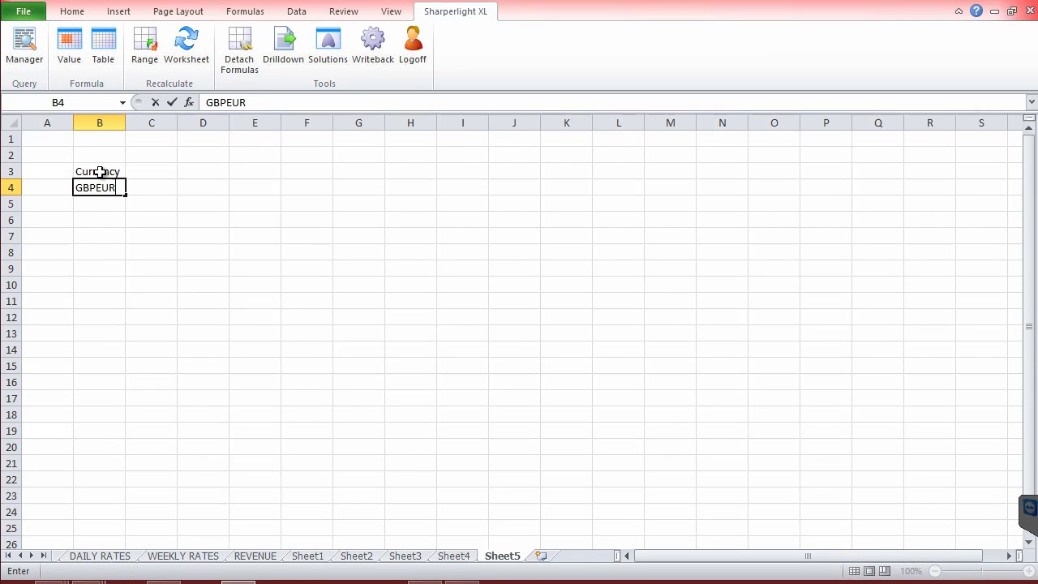
{"action": "key", "text": "Return"}
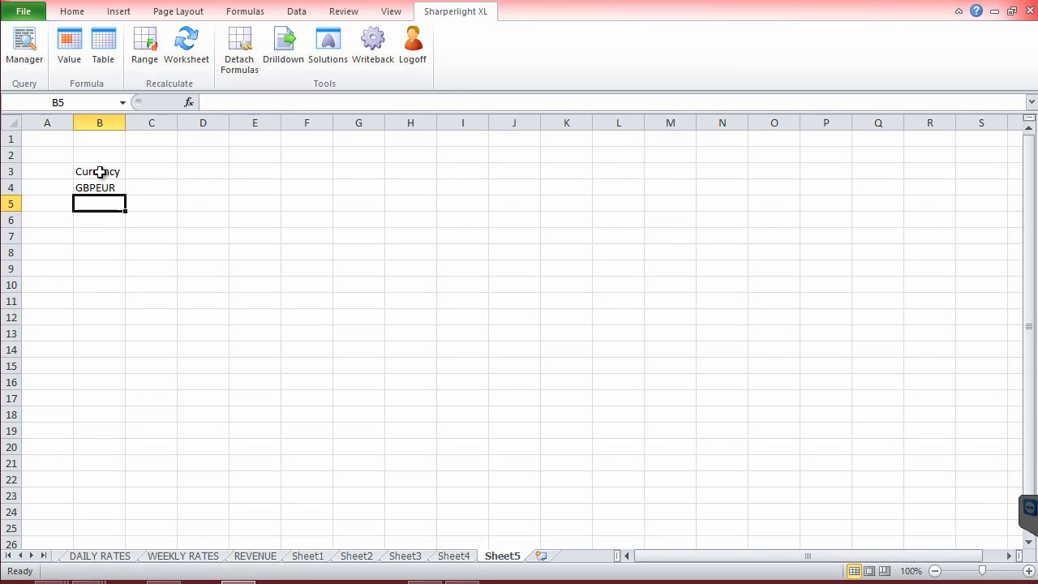
Start a table query in cell B7 on the G/L Transactions table for the company OEC Computers UK
{"action": "left_click", "coordinate": [95, 233]}
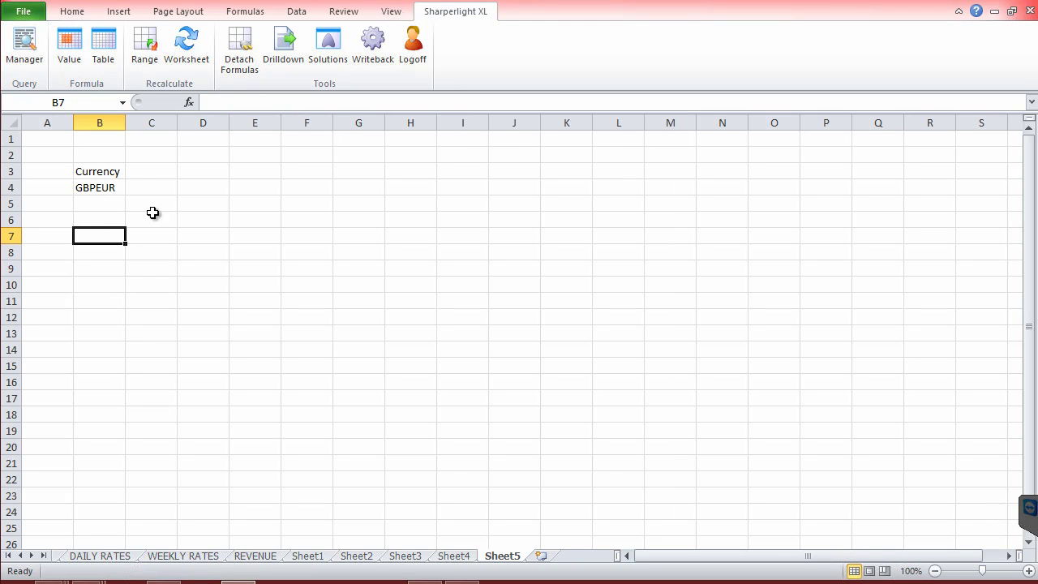
{"action": "left_click", "coordinate": [101, 50]}
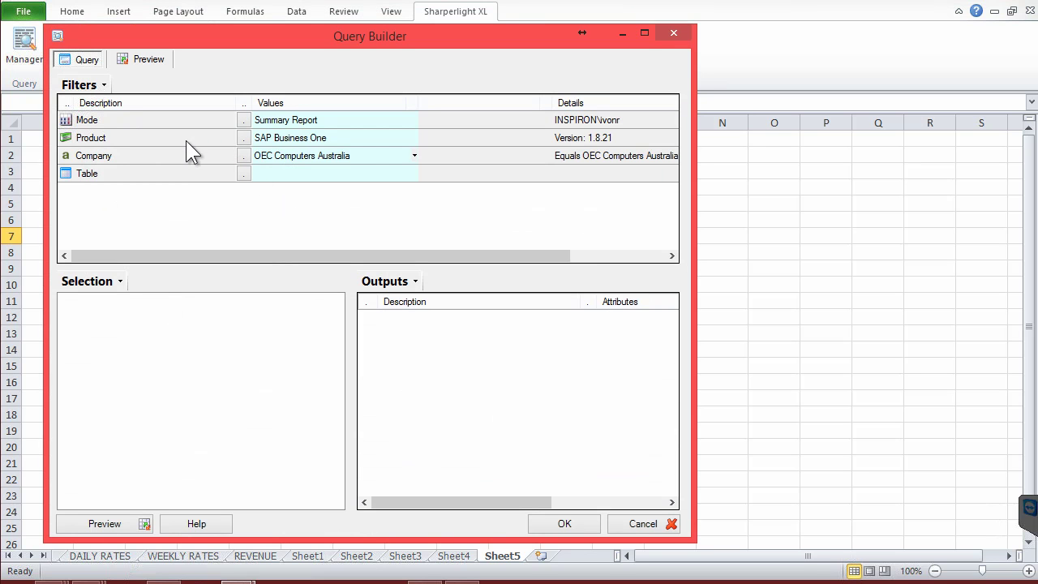
{"action": "left_click", "coordinate": [243, 156]}
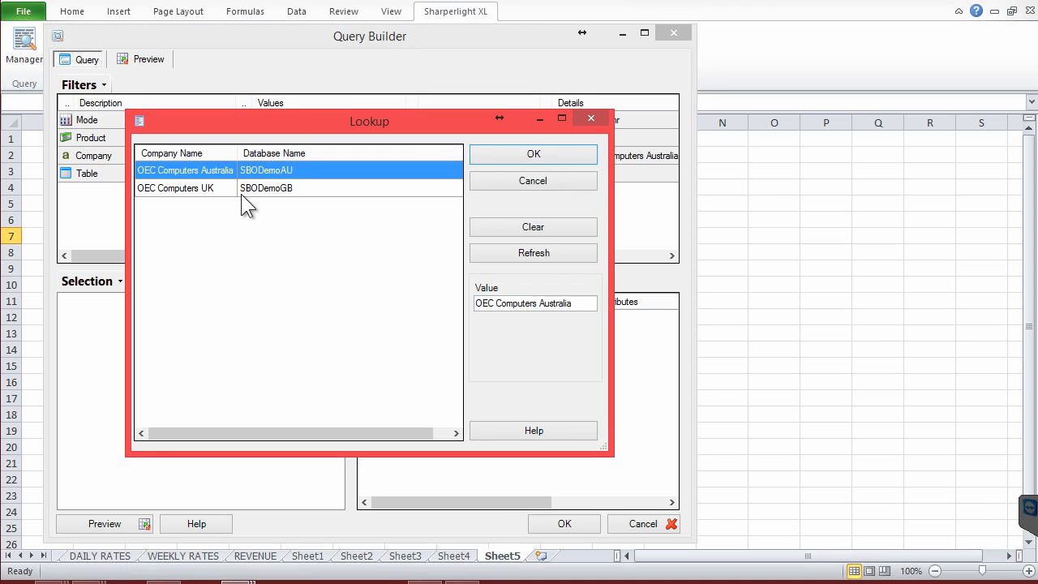
{"action": "double_click", "coordinate": [227, 188]}
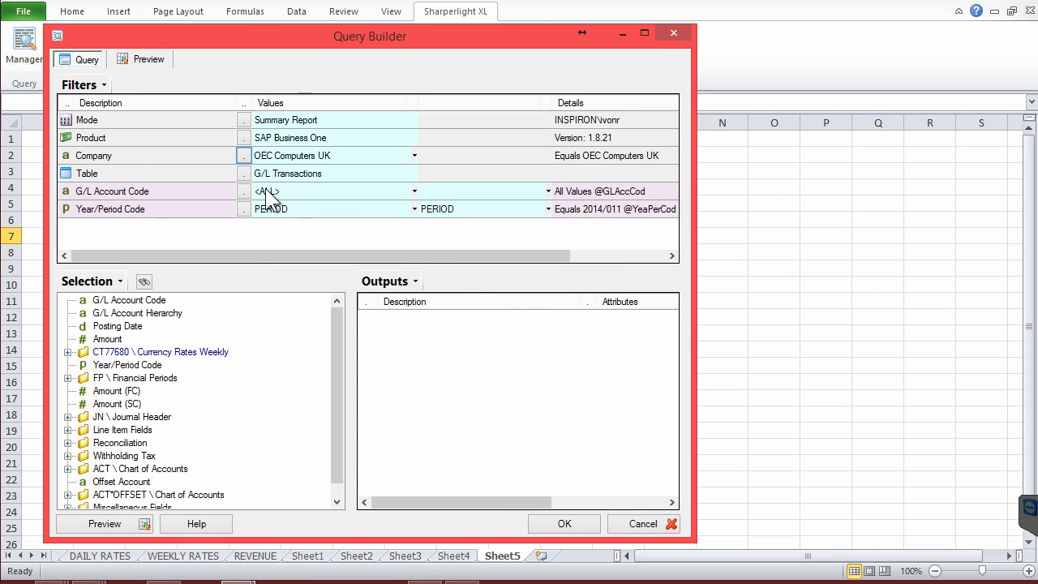
{"action": "left_click", "coordinate": [280, 173]}
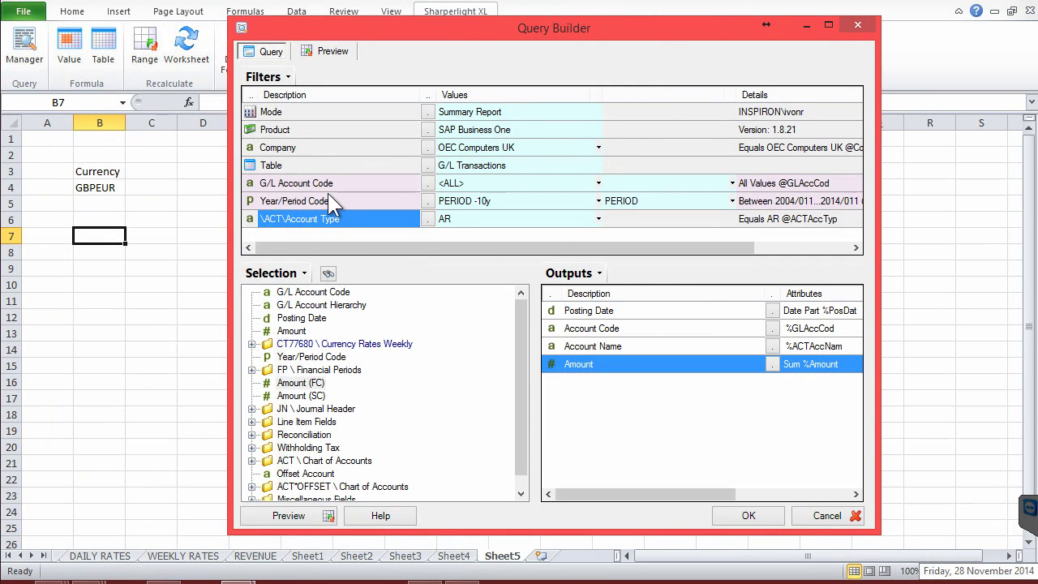
Check the Posting Date, Account Code, Account Name and Amount outputs, preview the revenue rows and return to the query definition
{"action": "left_click", "coordinate": [590, 311]}
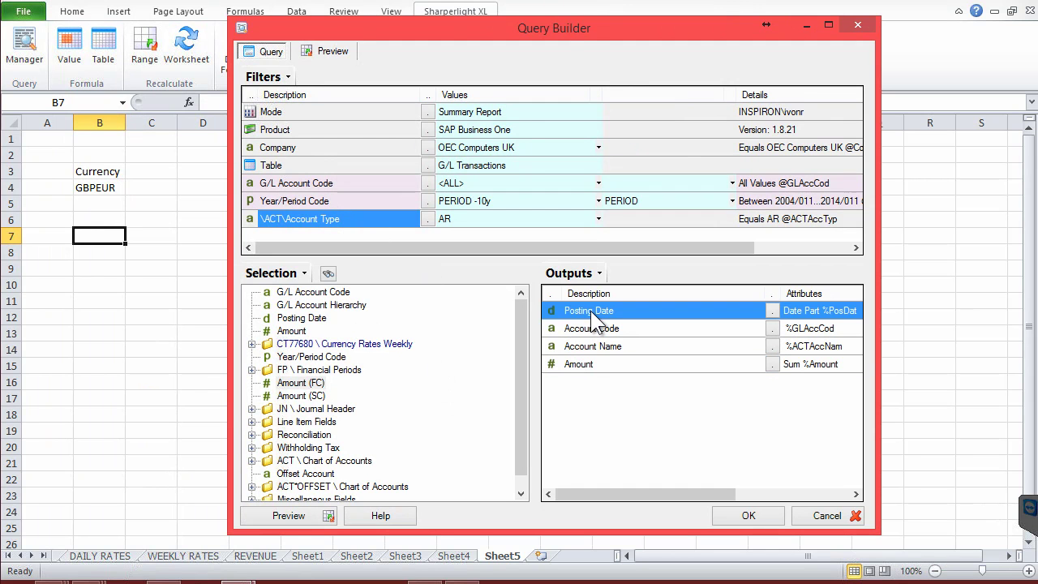
{"action": "left_click", "coordinate": [586, 330]}
{"action": "left_click", "coordinate": [590, 310]}
{"action": "left_click", "coordinate": [612, 332]}
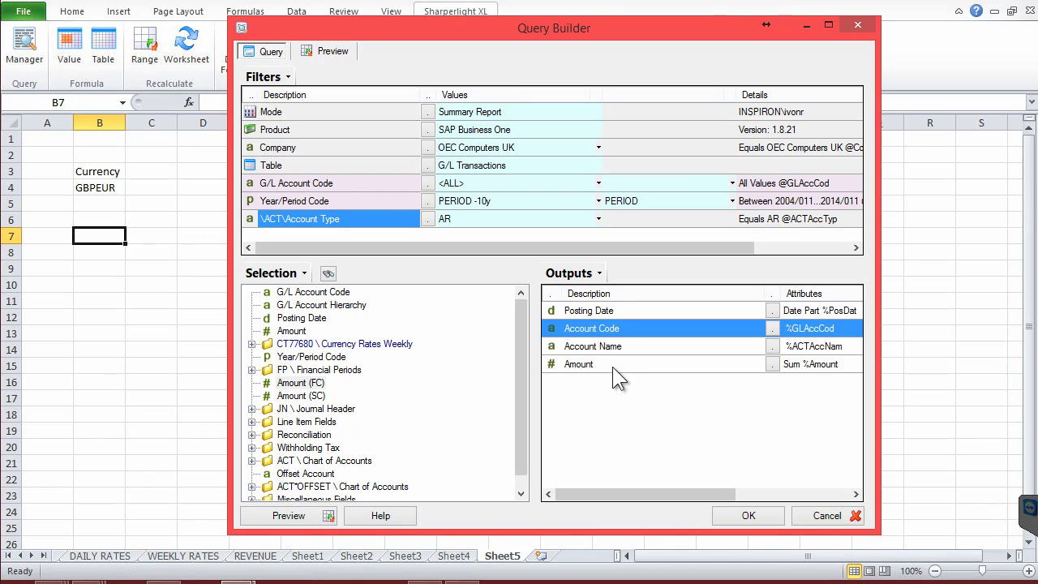
{"action": "left_click", "coordinate": [608, 366]}
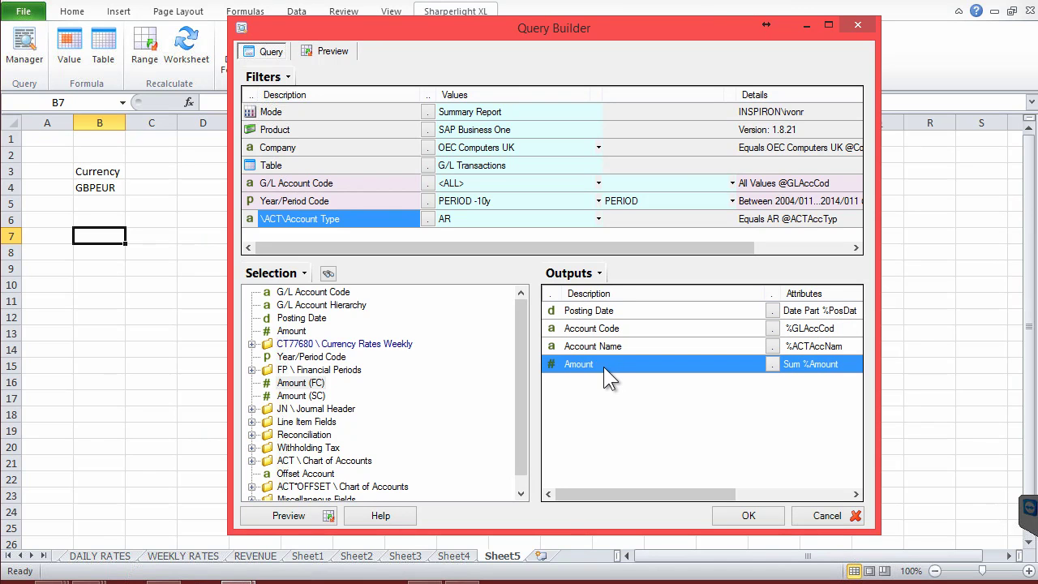
{"action": "left_click", "coordinate": [312, 516]}
{"action": "left_click", "coordinate": [414, 237]}
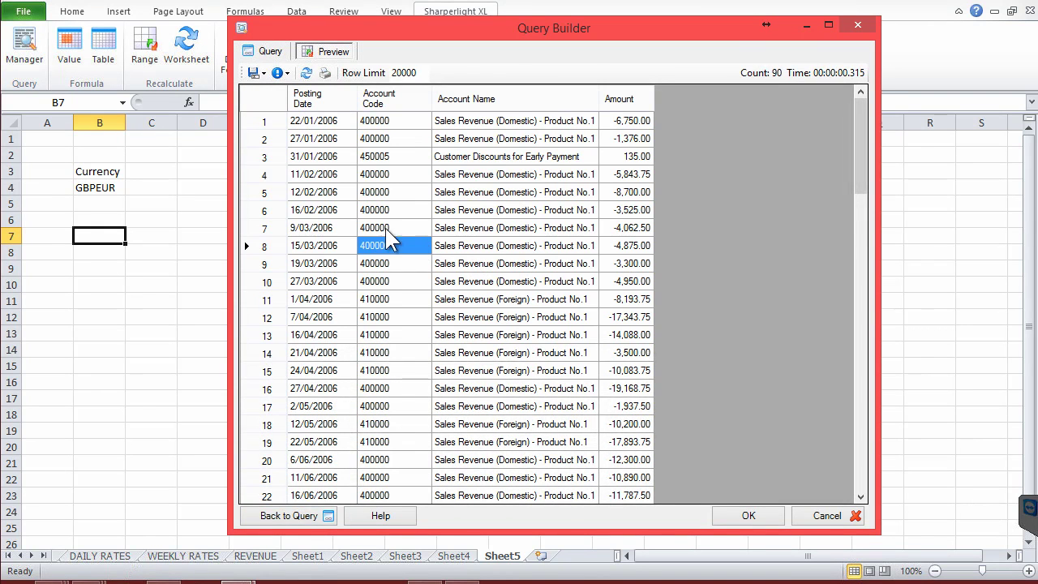
{"action": "left_click", "coordinate": [332, 140]}
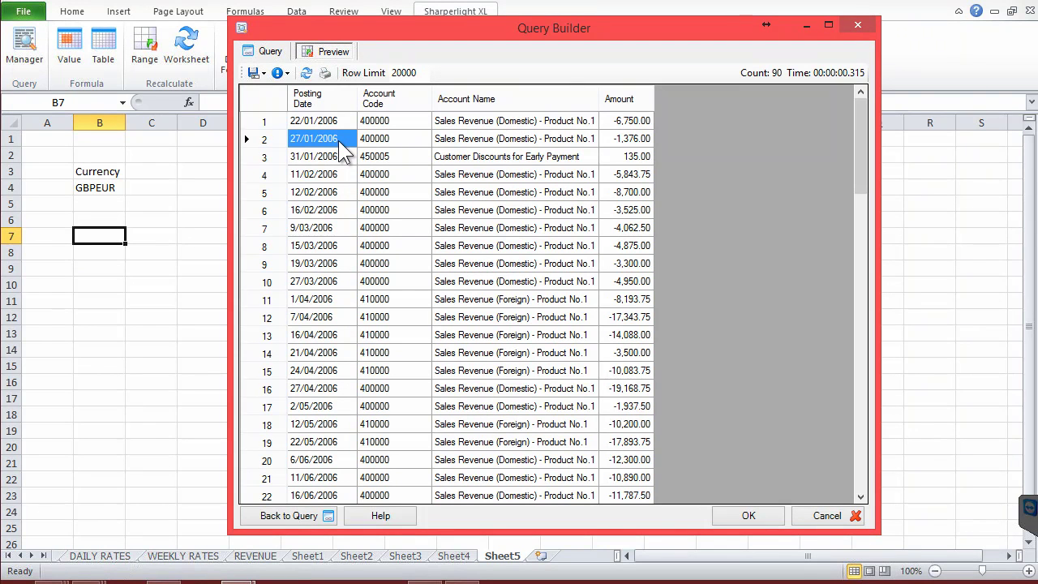
{"action": "left_click", "coordinate": [625, 123]}
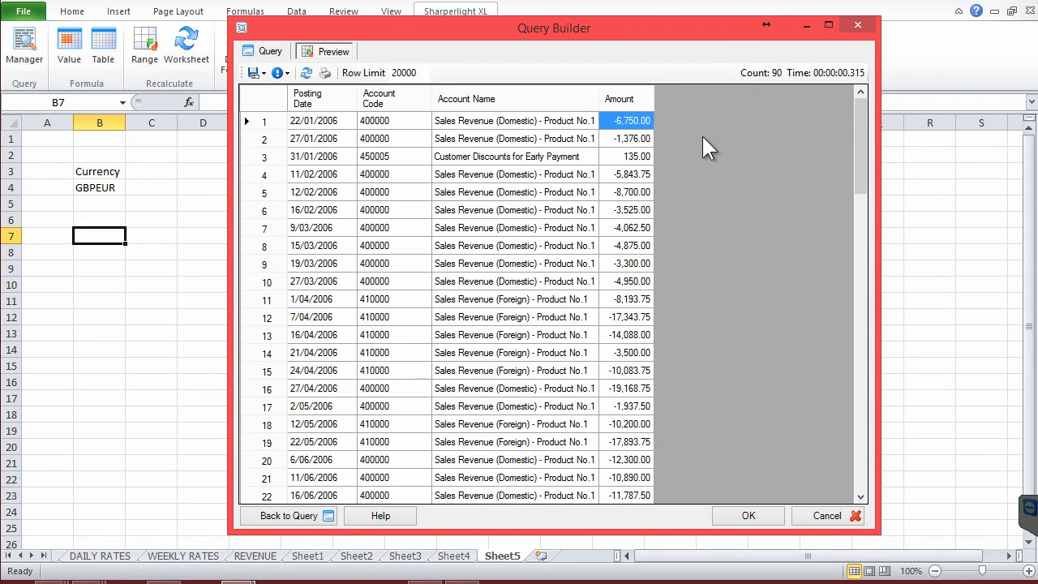
{"action": "left_click", "coordinate": [318, 123]}
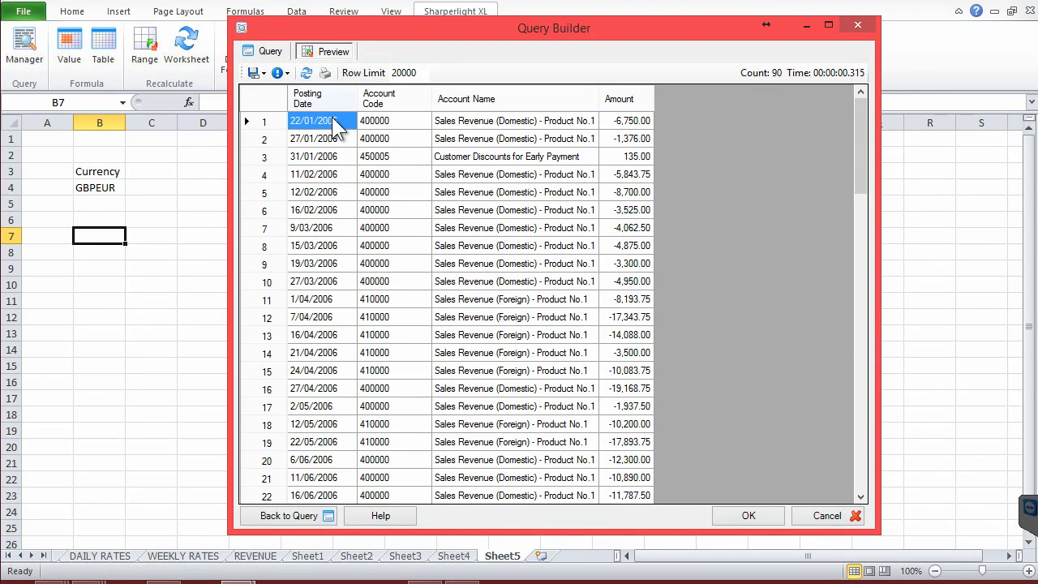
{"action": "key", "text": "ctrl+Tab"}
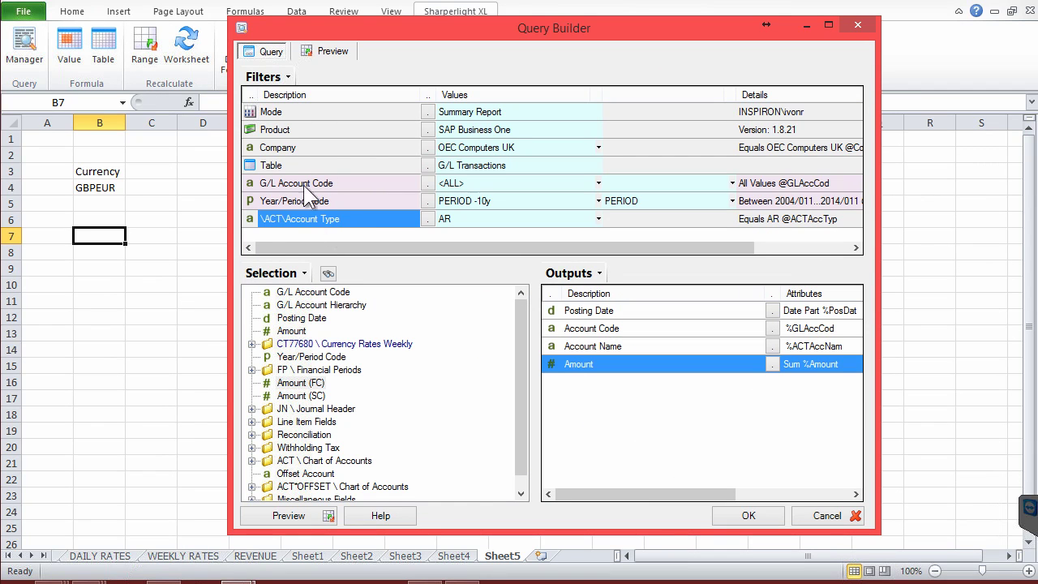
Add a general Text filter to the query and change its description to Currency
{"action": "left_click", "coordinate": [97, 187]}
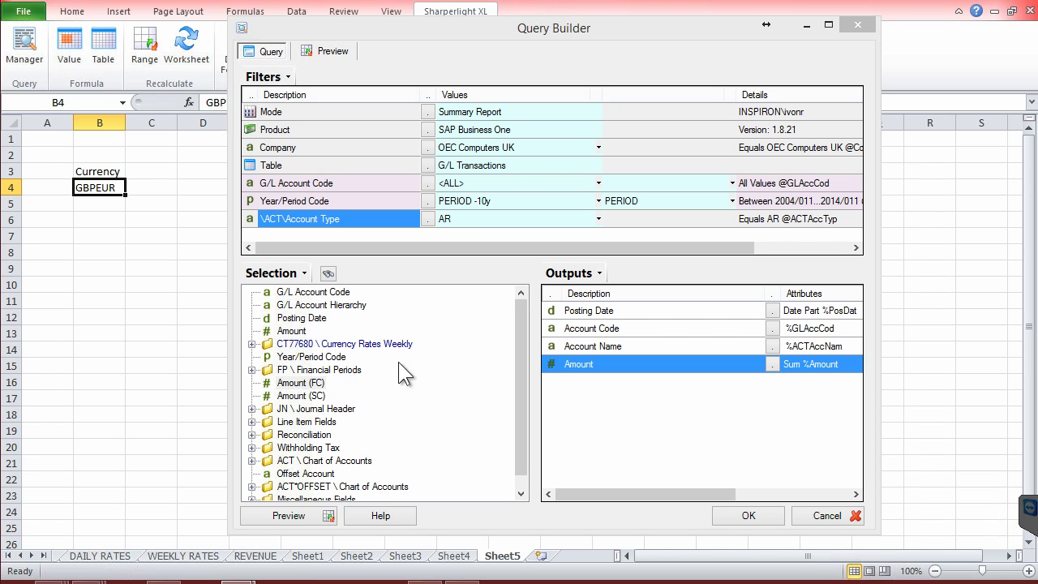
{"action": "right_click", "coordinate": [344, 220]}
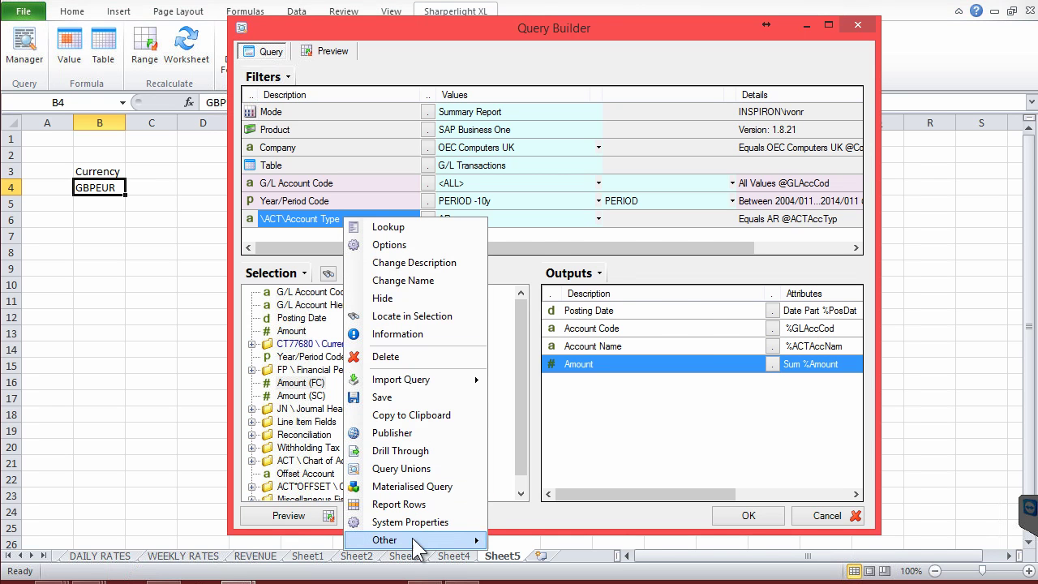
{"action": "mouse_move", "coordinate": [412, 539]}
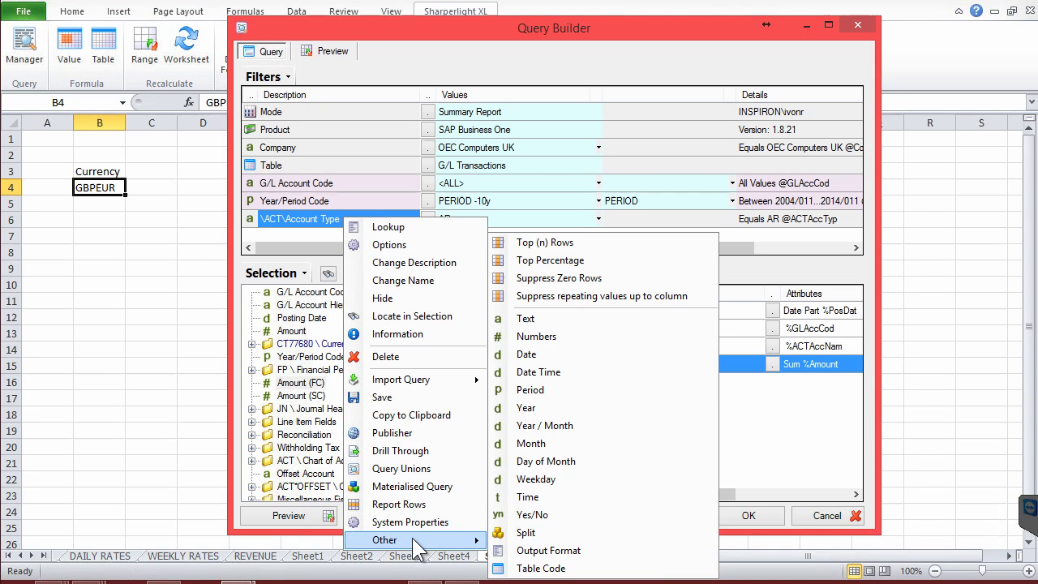
{"action": "left_click", "coordinate": [535, 319]}
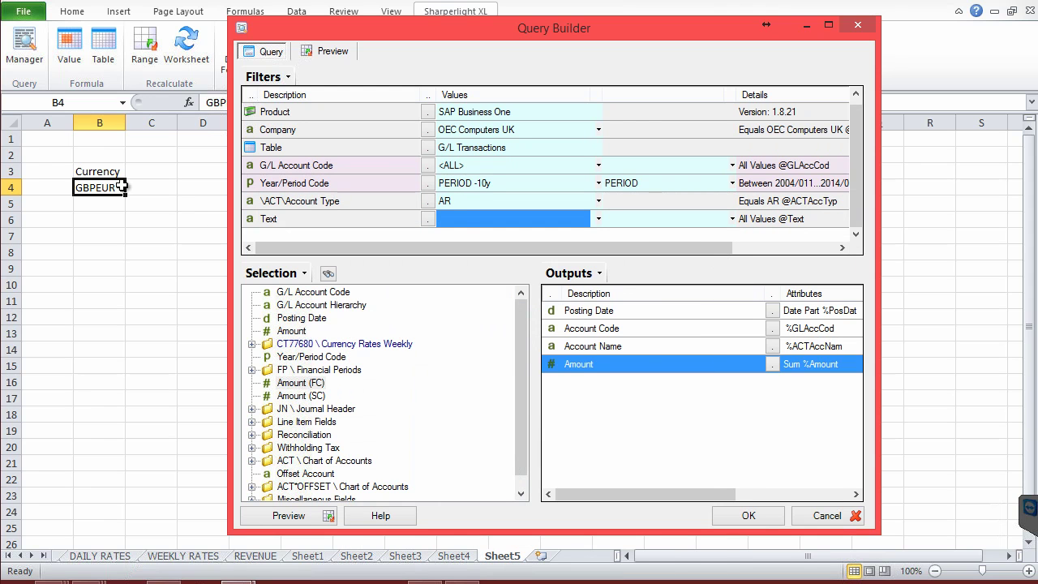
{"action": "left_click", "coordinate": [314, 220]}
{"action": "right_click", "coordinate": [282, 221]}
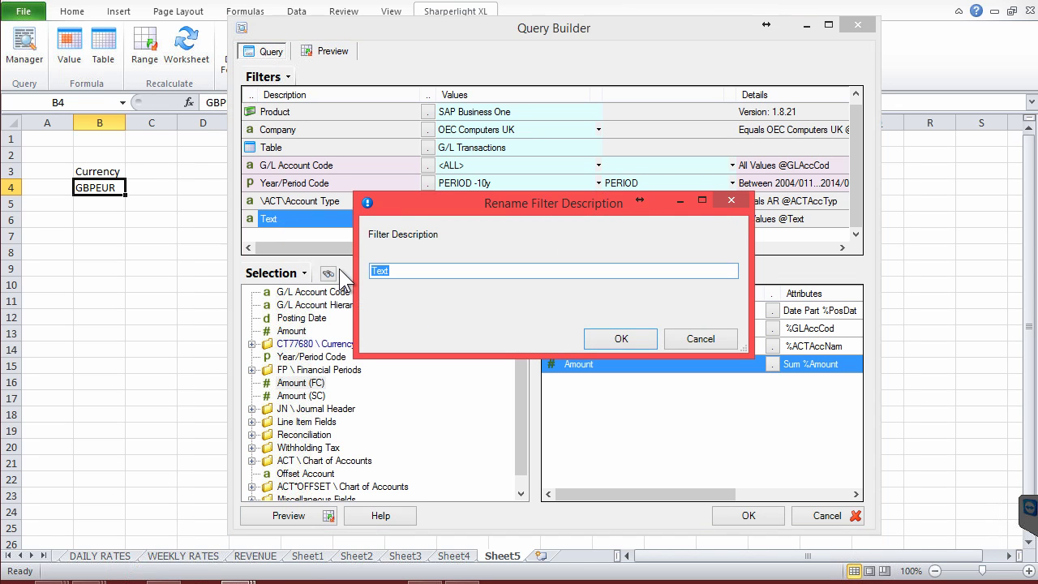
{"action": "type", "text": "Currency"}
{"action": "left_click", "coordinate": [616, 339]}
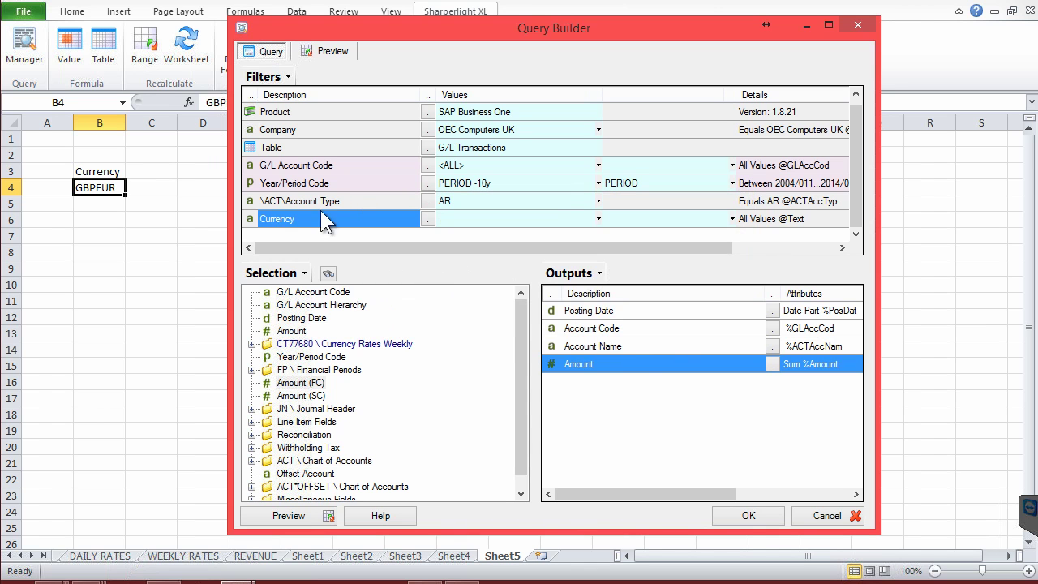
Change the new filter's name to Currency and link its value to worksheet cell B4
{"action": "right_click", "coordinate": [285, 219]}
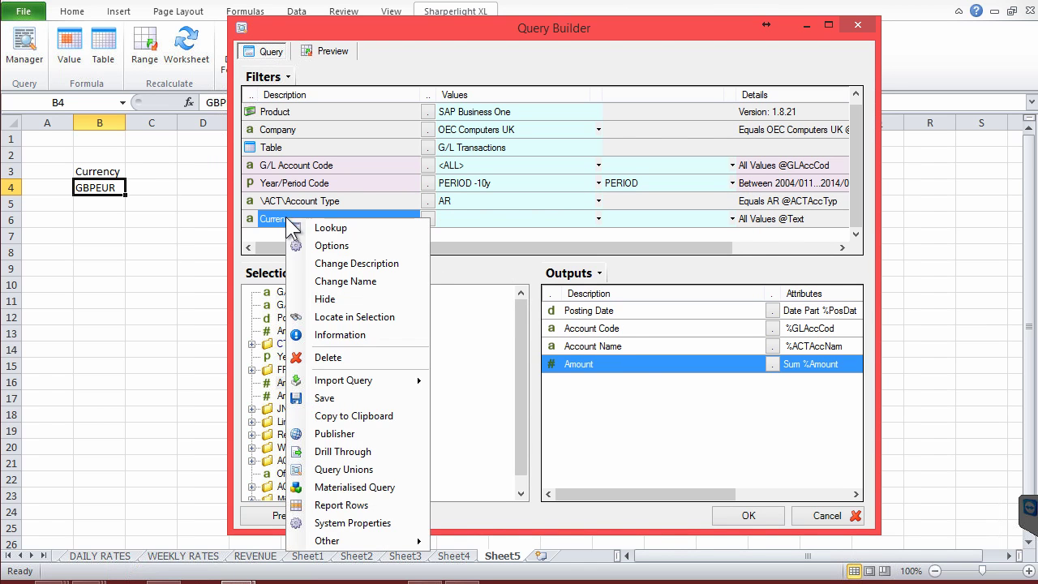
{"action": "left_click", "coordinate": [337, 279]}
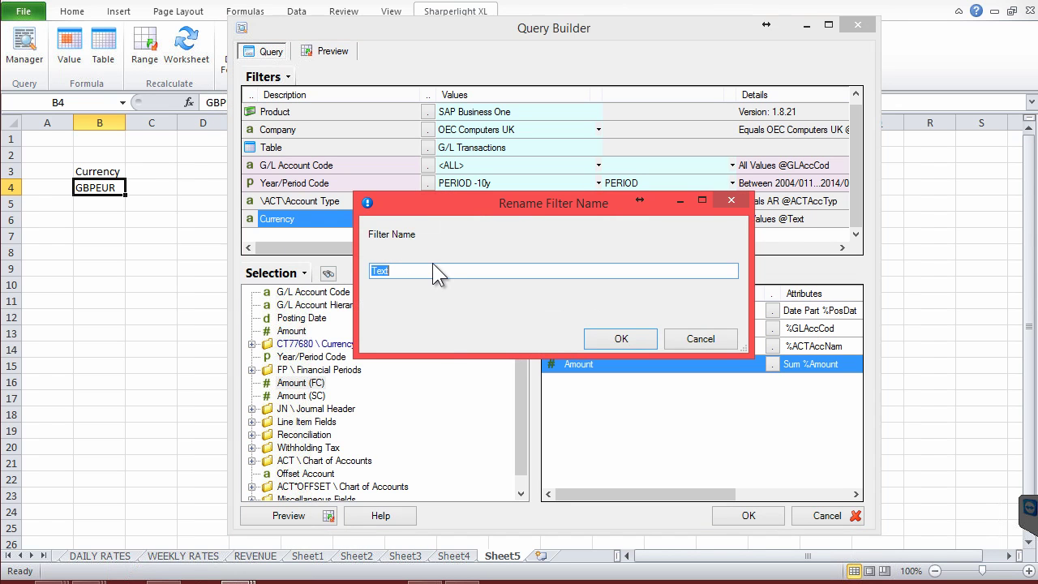
{"action": "type", "text": "Currency"}
{"action": "left_click", "coordinate": [594, 333]}
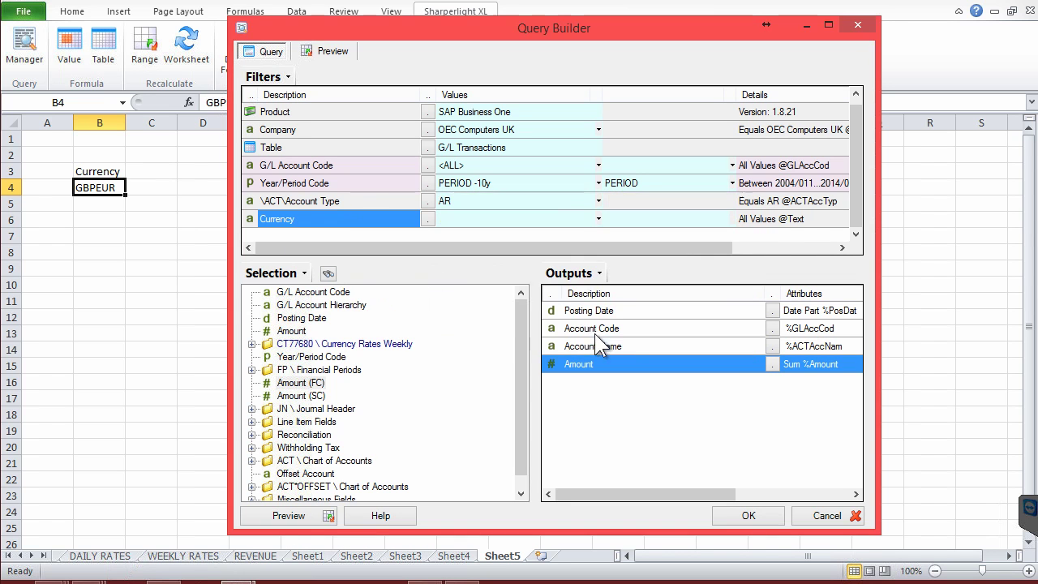
{"action": "left_click", "coordinate": [468, 215]}
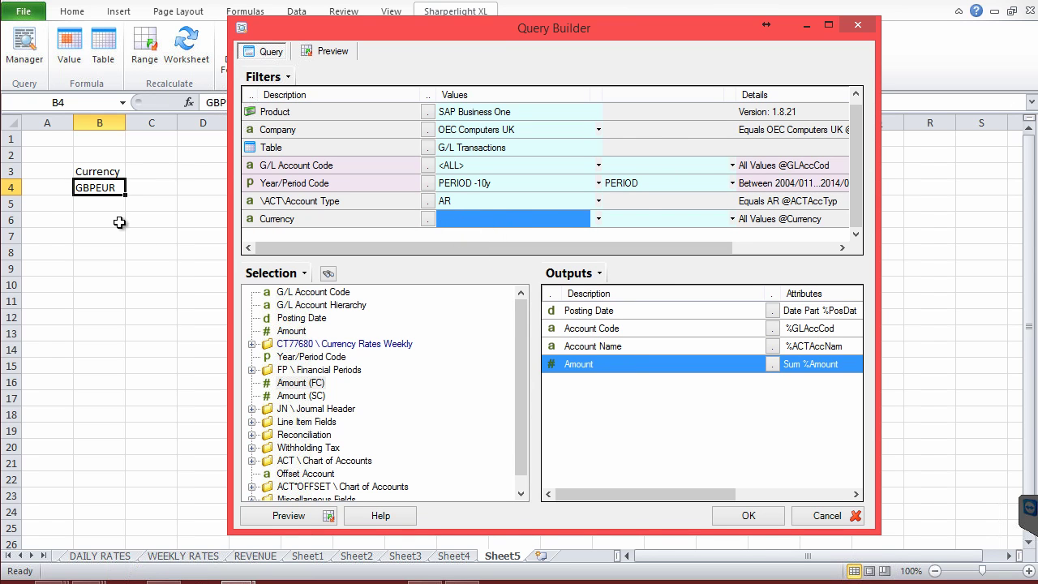
{"action": "left_click", "coordinate": [91, 187]}
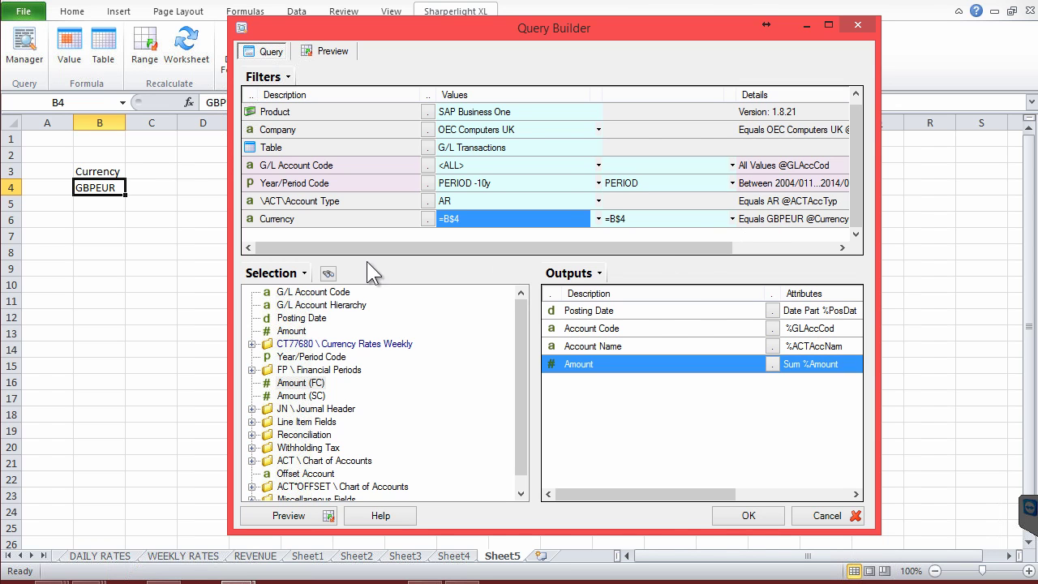
Add another general-purpose filter to the query alongside the Currency filter
{"action": "right_click", "coordinate": [282, 217]}
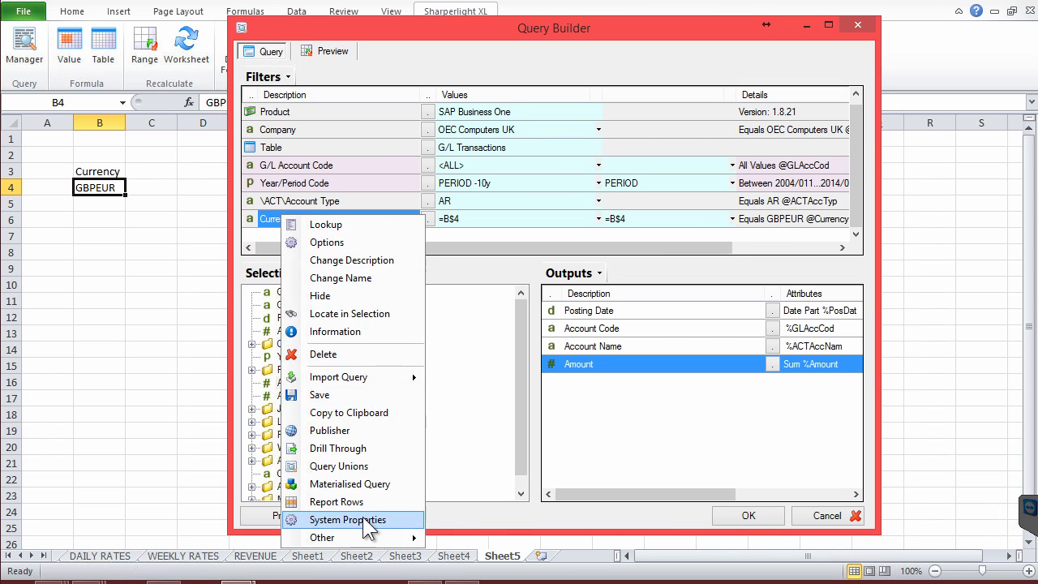
{"action": "mouse_move", "coordinate": [387, 535]}
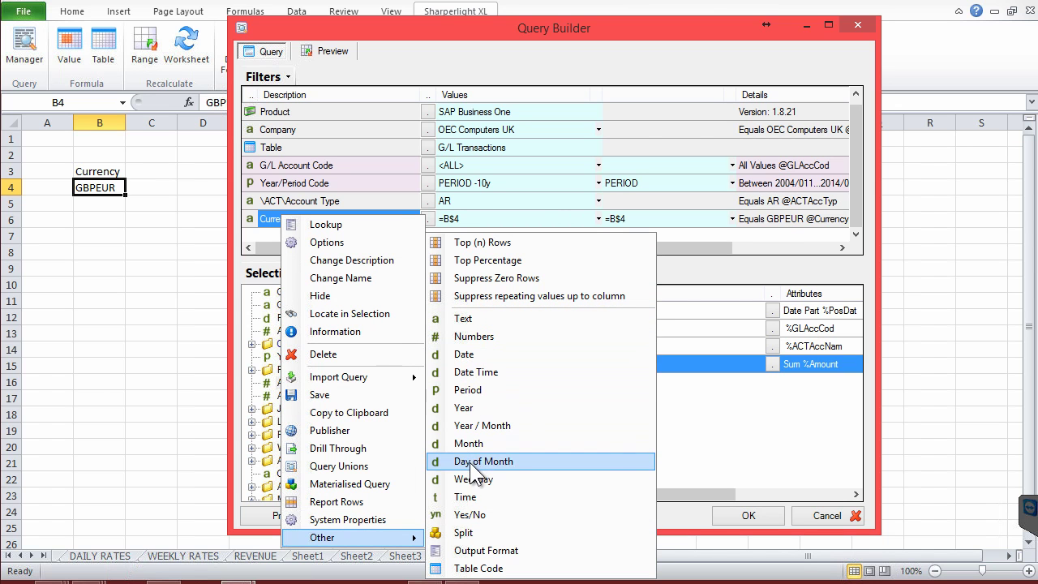
Add a sub query to the outputs of the G/L Transactions query
{"action": "left_click", "coordinate": [357, 162]}
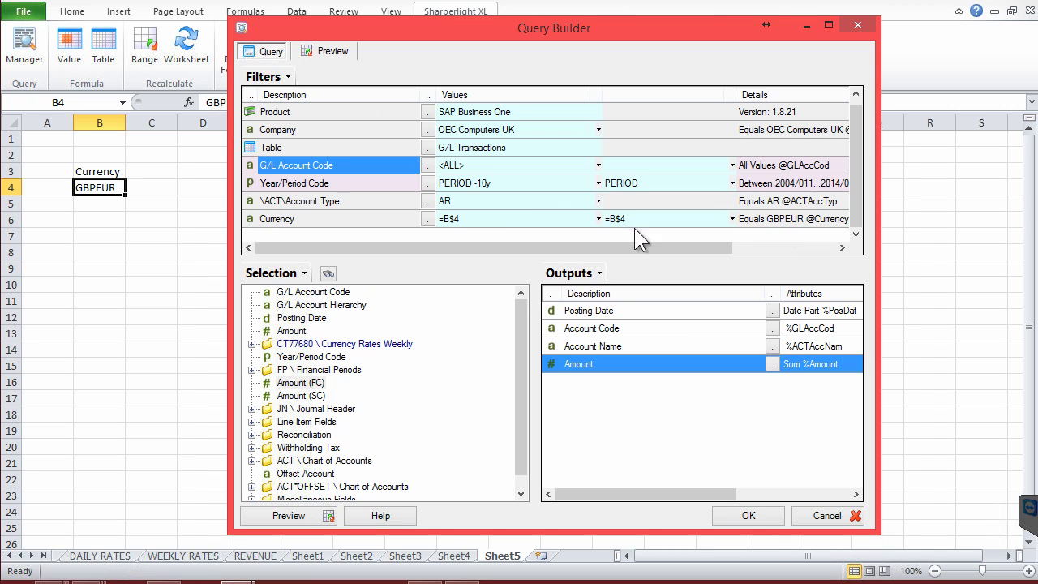
{"action": "left_click", "coordinate": [323, 220]}
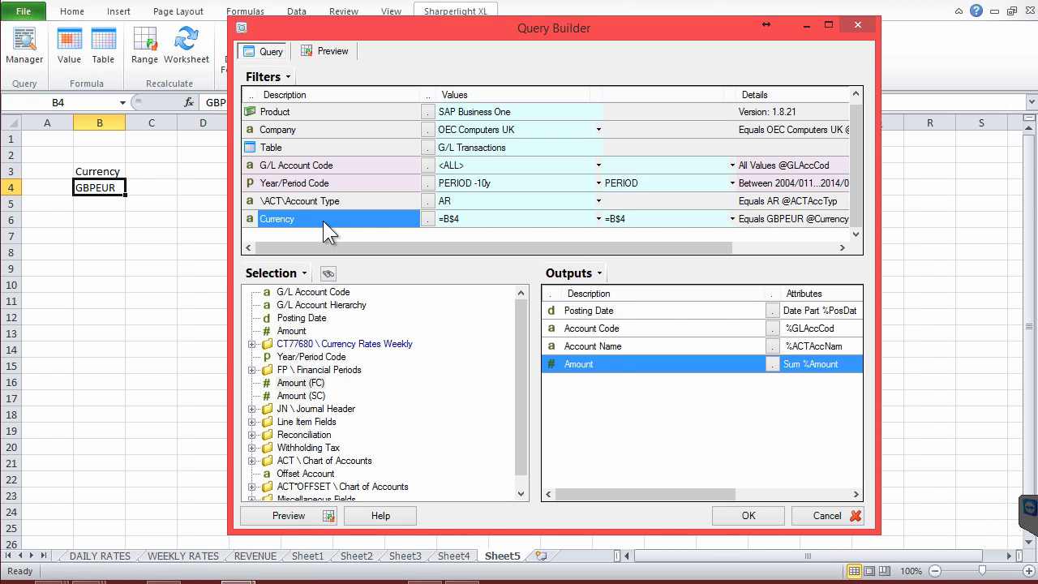
{"action": "right_click", "coordinate": [571, 365]}
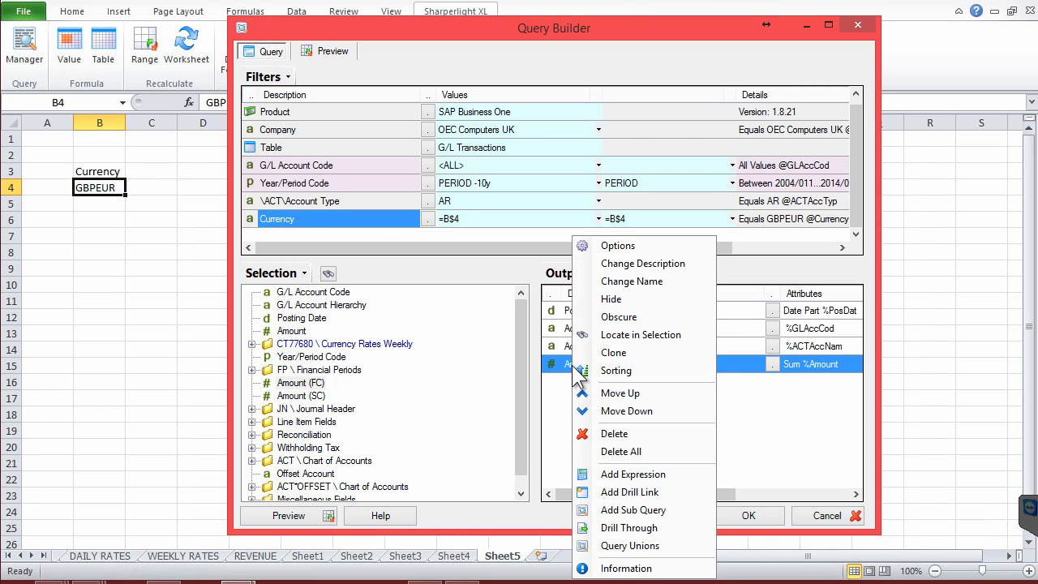
{"action": "left_click", "coordinate": [645, 512]}
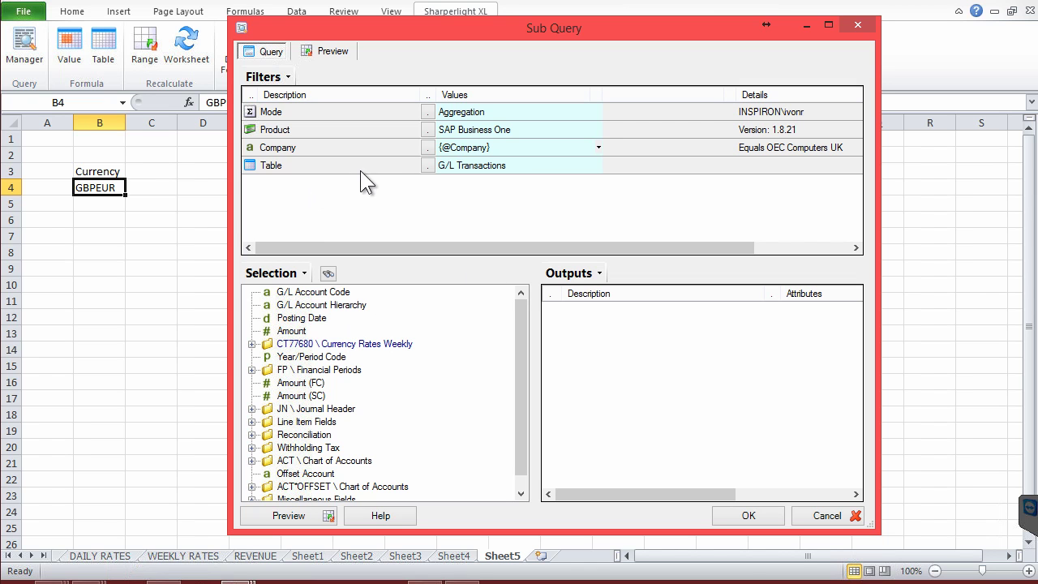
Set the sub query's product to My Database and its table to Financial Data / Historical Weekly Averages GBP
{"action": "left_click", "coordinate": [427, 130]}
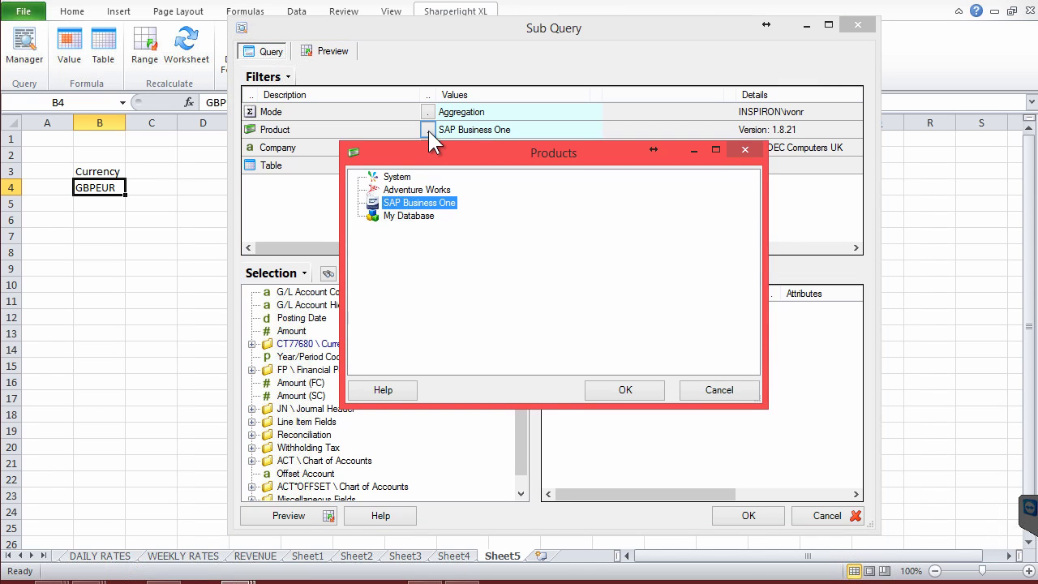
{"action": "double_click", "coordinate": [412, 215]}
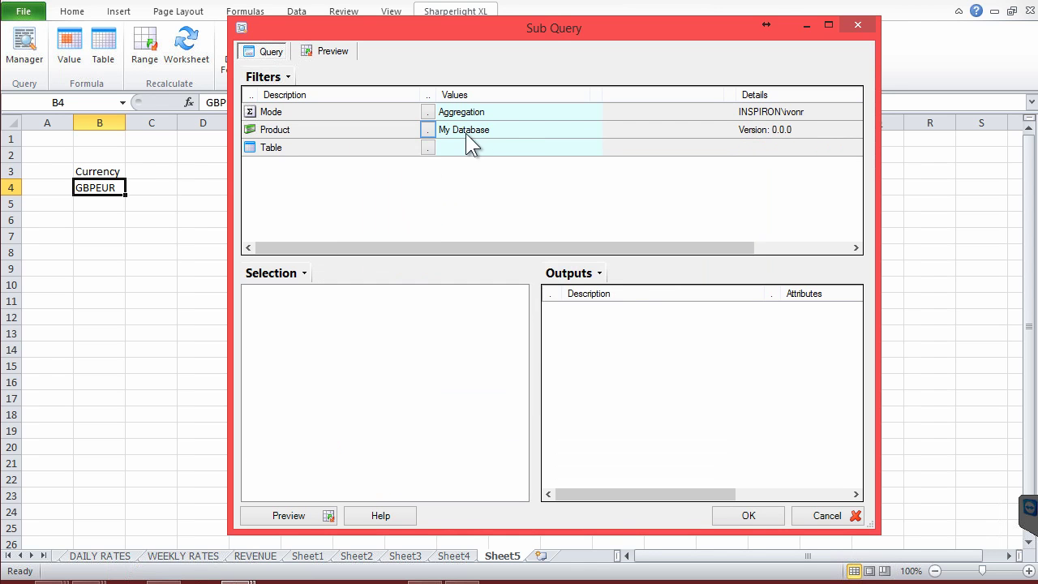
{"action": "left_click", "coordinate": [422, 149]}
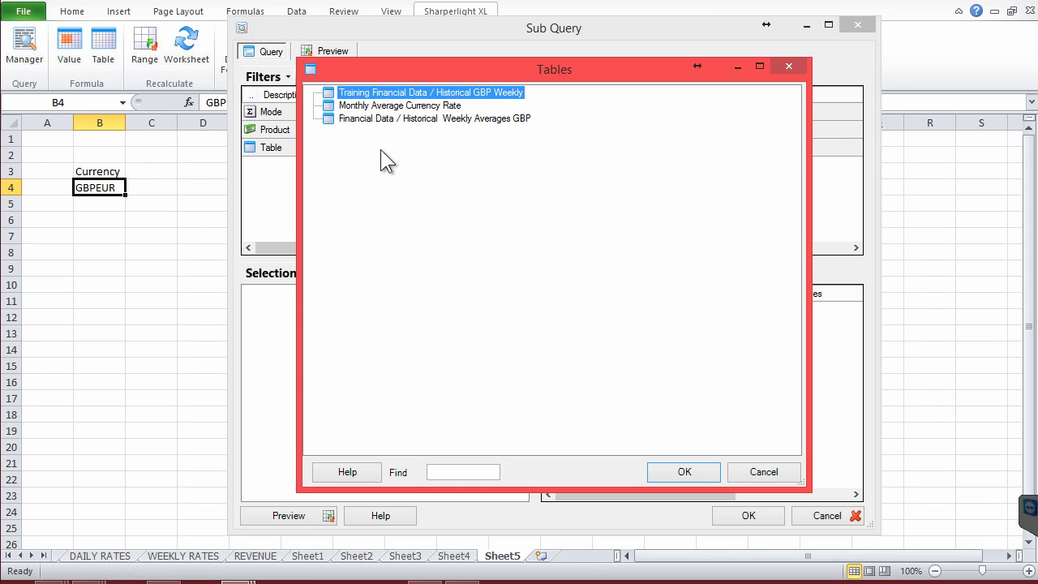
{"action": "left_click", "coordinate": [435, 117]}
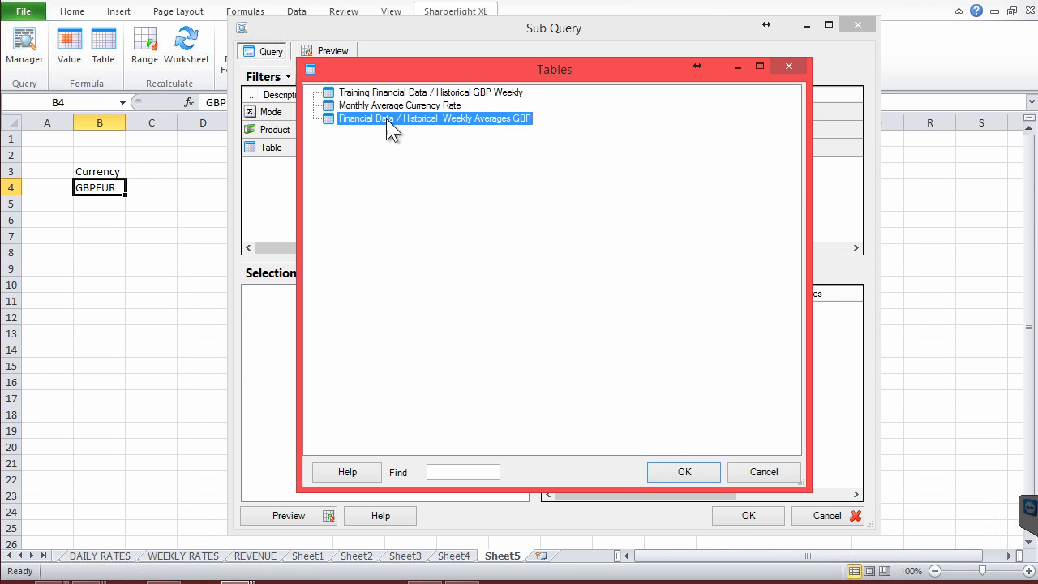
{"action": "double_click", "coordinate": [455, 120]}
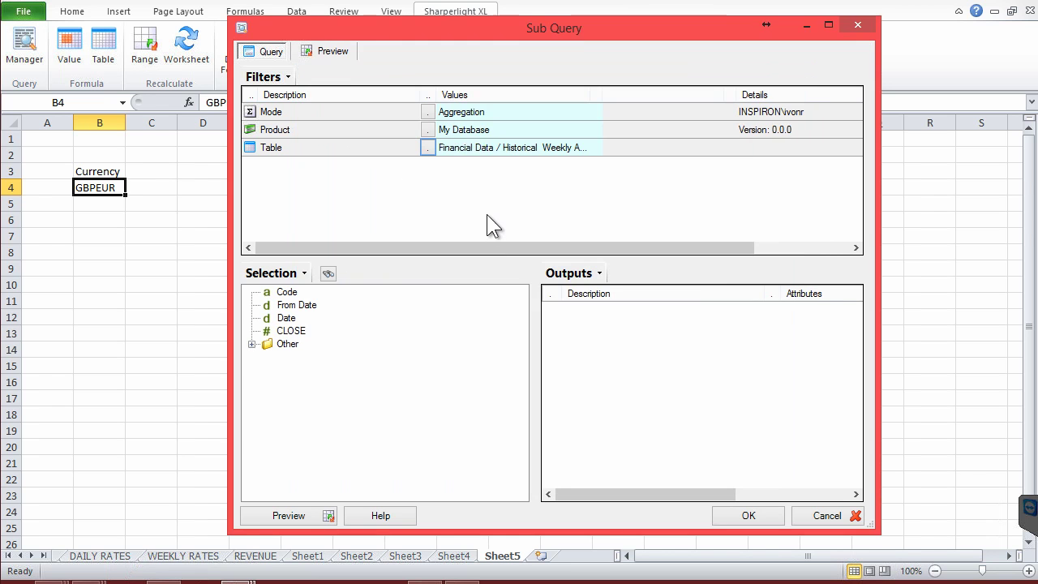
{"action": "left_click", "coordinate": [285, 293]}
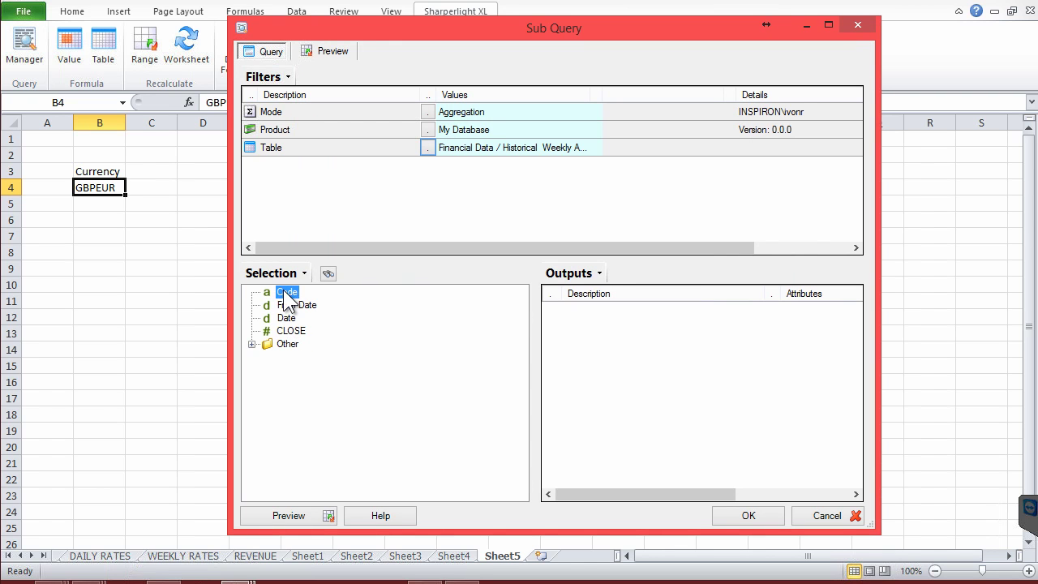
{"action": "left_click_drag", "start_coordinate": [287, 293], "coordinate": [407, 174]}
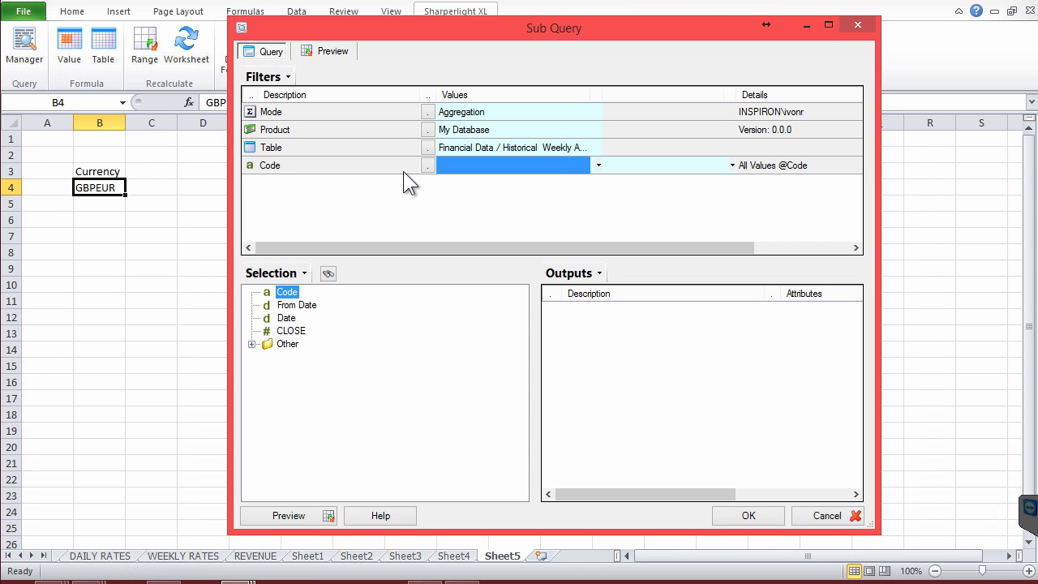
{"action": "left_click", "coordinate": [599, 164]}
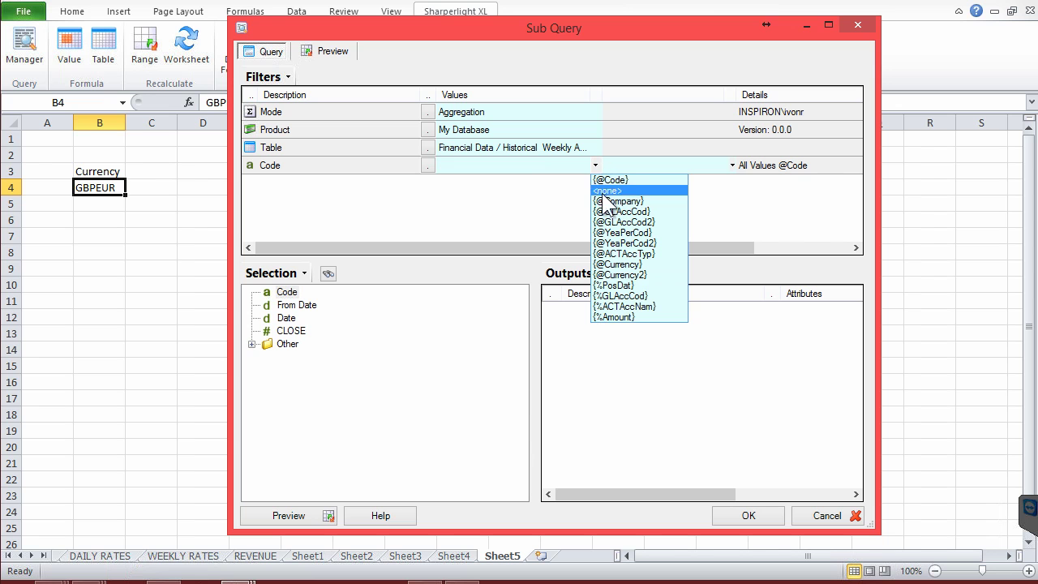
{"action": "left_click", "coordinate": [620, 265]}
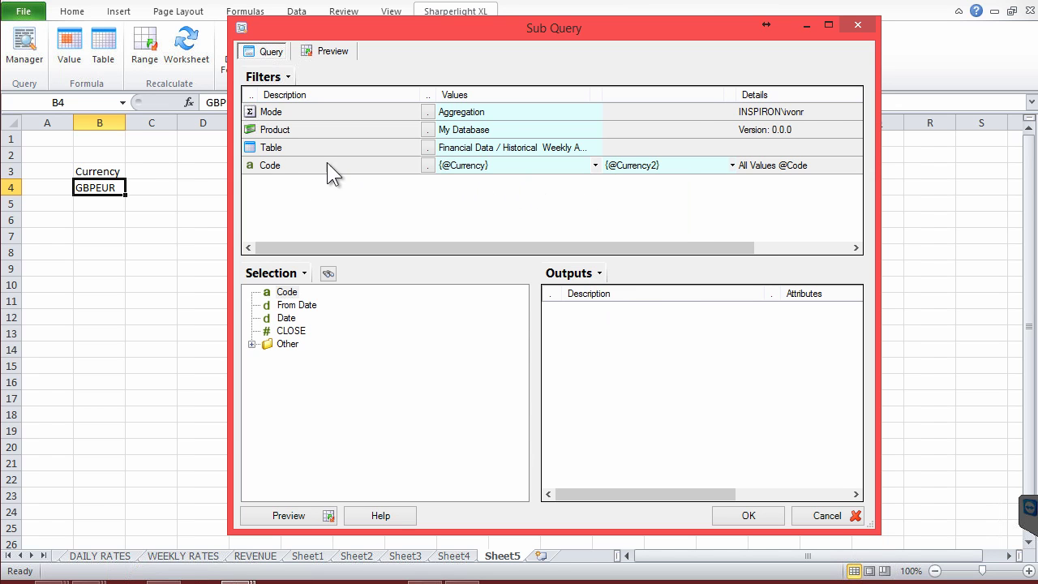
{"action": "left_click", "coordinate": [634, 174]}
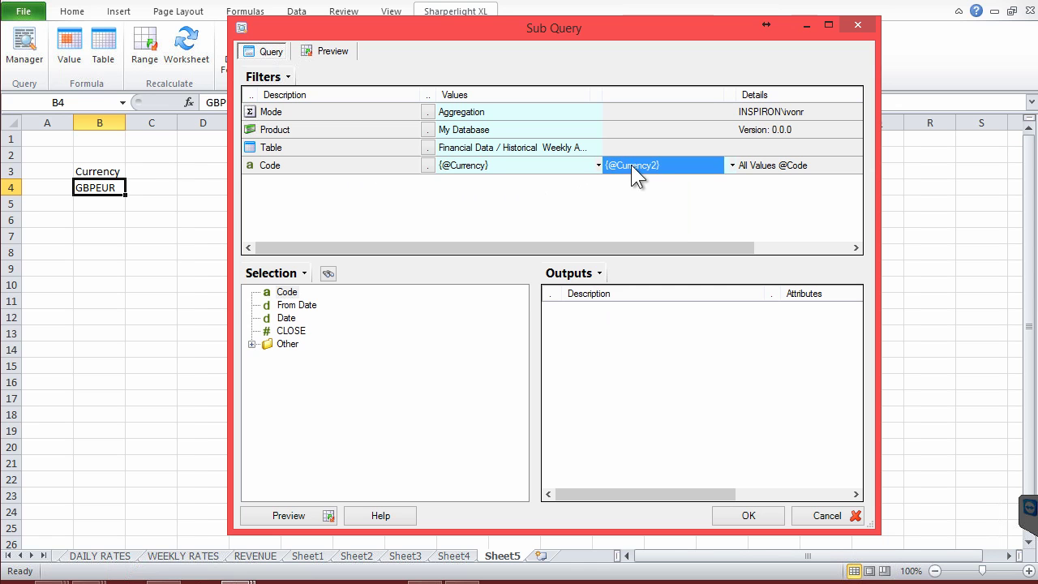
{"action": "left_click", "coordinate": [732, 164]}
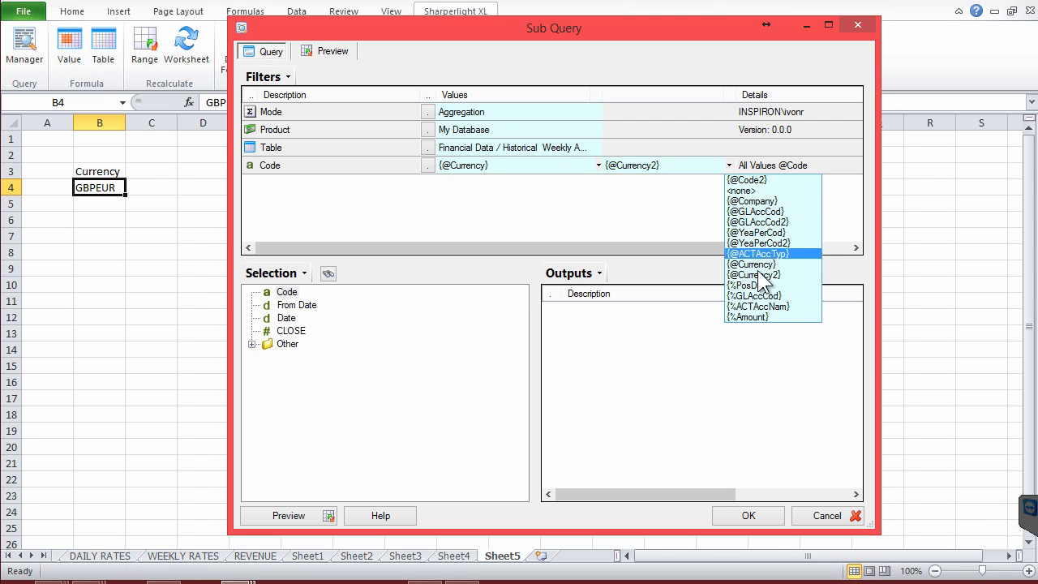
{"action": "left_click", "coordinate": [751, 265]}
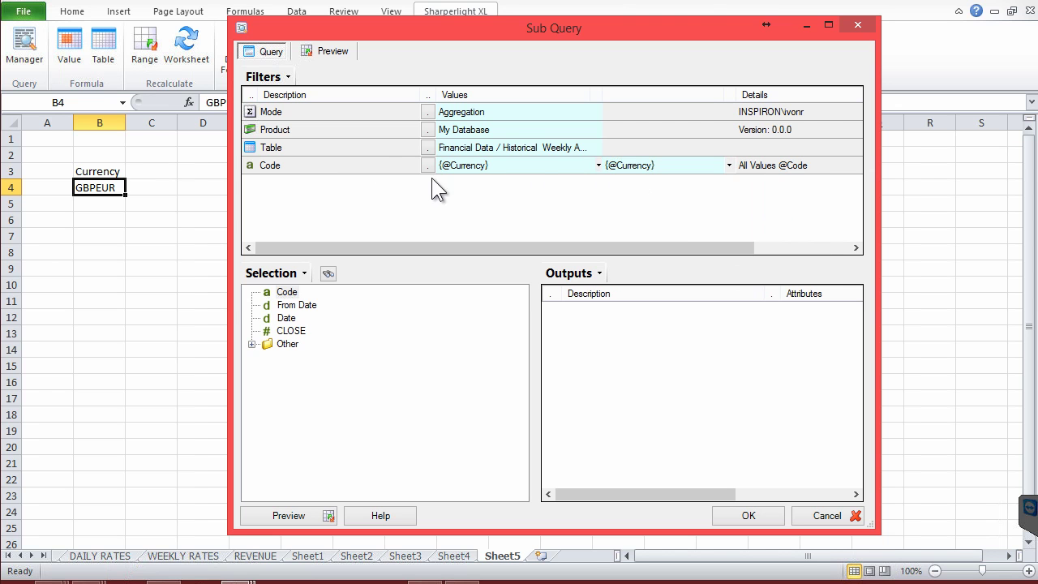
Add From Date and Date as filters, and set the From Date filter to <= {%PosDat}
{"action": "left_click_drag", "start_coordinate": [299, 304], "coordinate": [331, 199]}
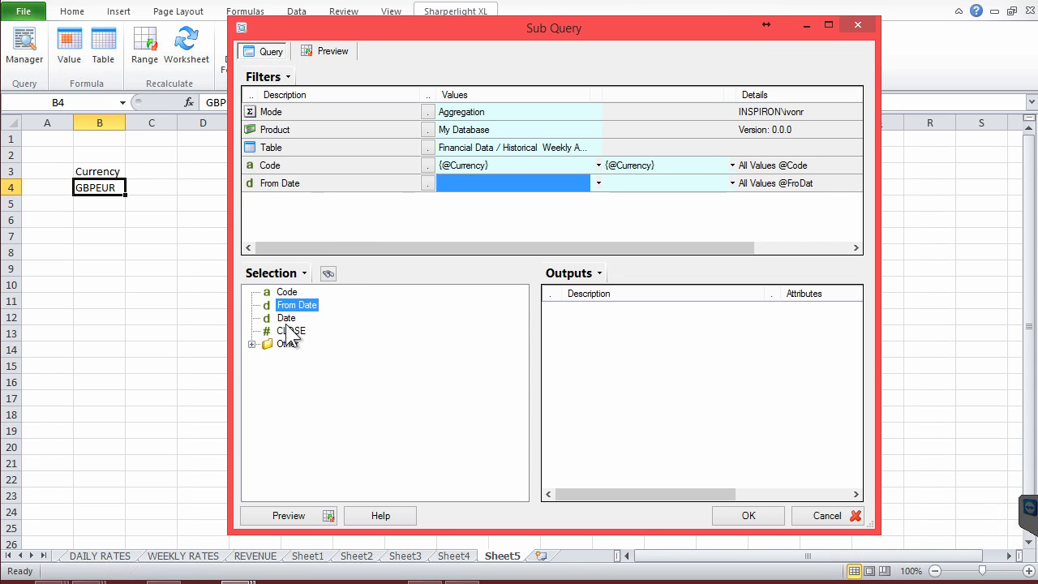
{"action": "left_click_drag", "start_coordinate": [286, 317], "coordinate": [359, 220]}
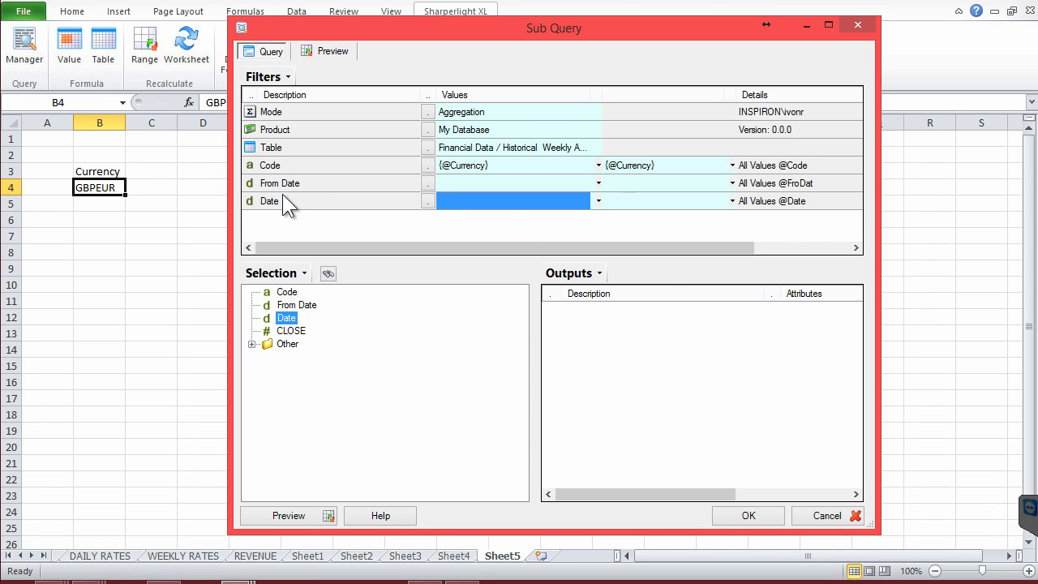
{"action": "left_click", "coordinate": [519, 184]}
{"action": "left_click", "coordinate": [452, 188]}
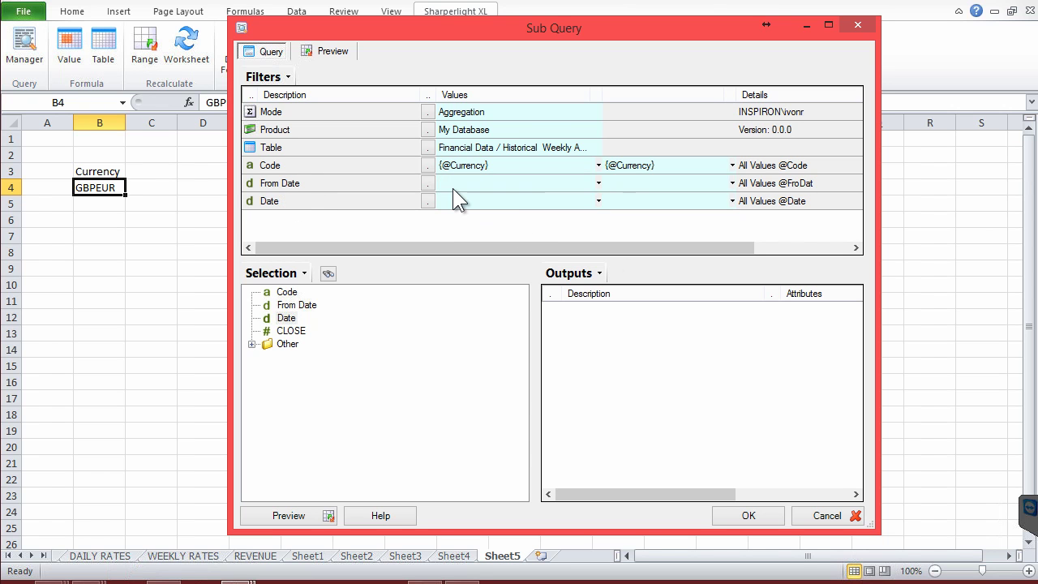
{"action": "type", "text": "<="}
{"action": "left_click", "coordinate": [643, 181]}
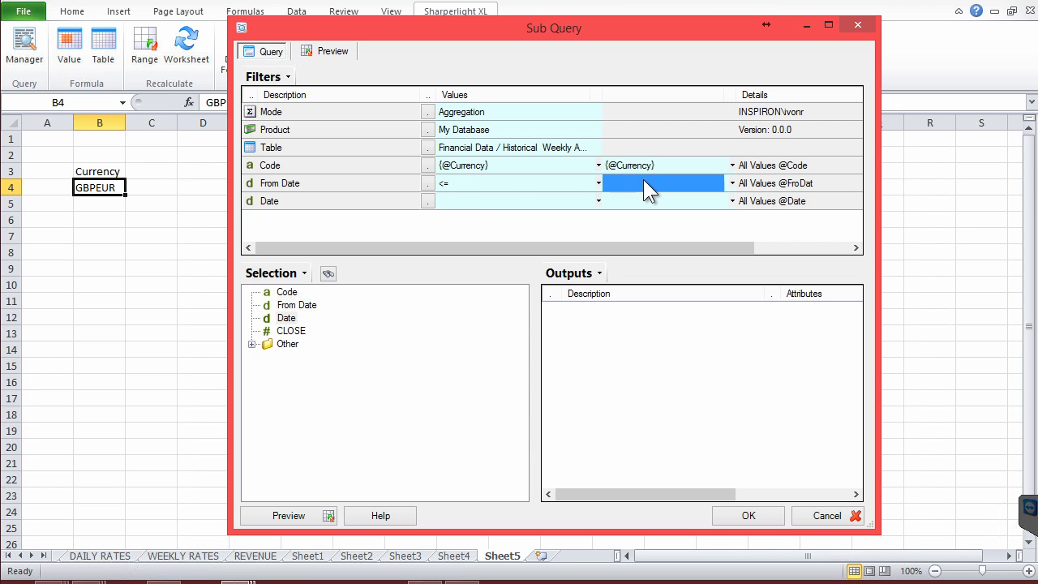
{"action": "left_click", "coordinate": [732, 183]}
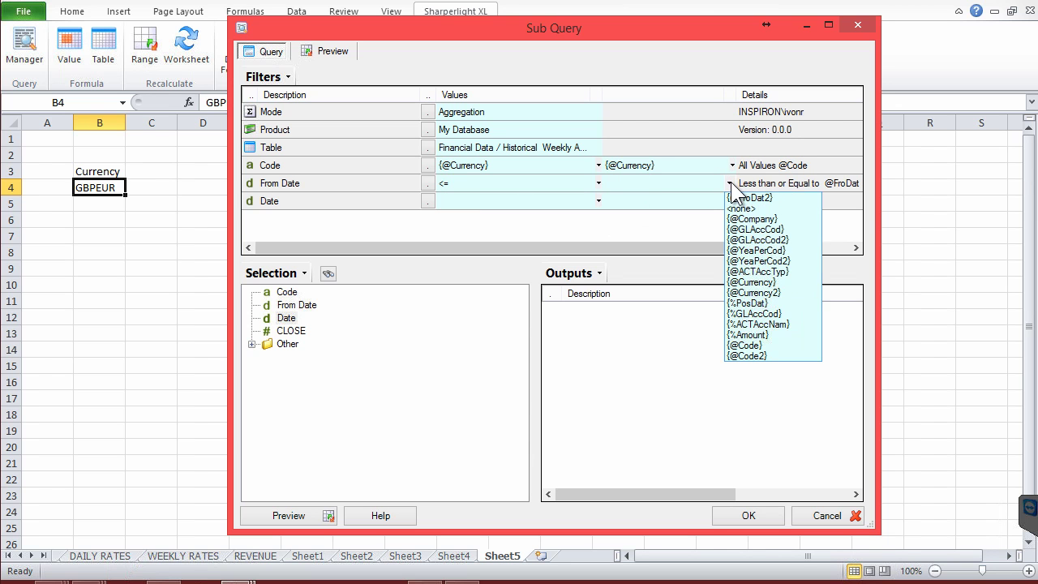
{"action": "left_click", "coordinate": [756, 303]}
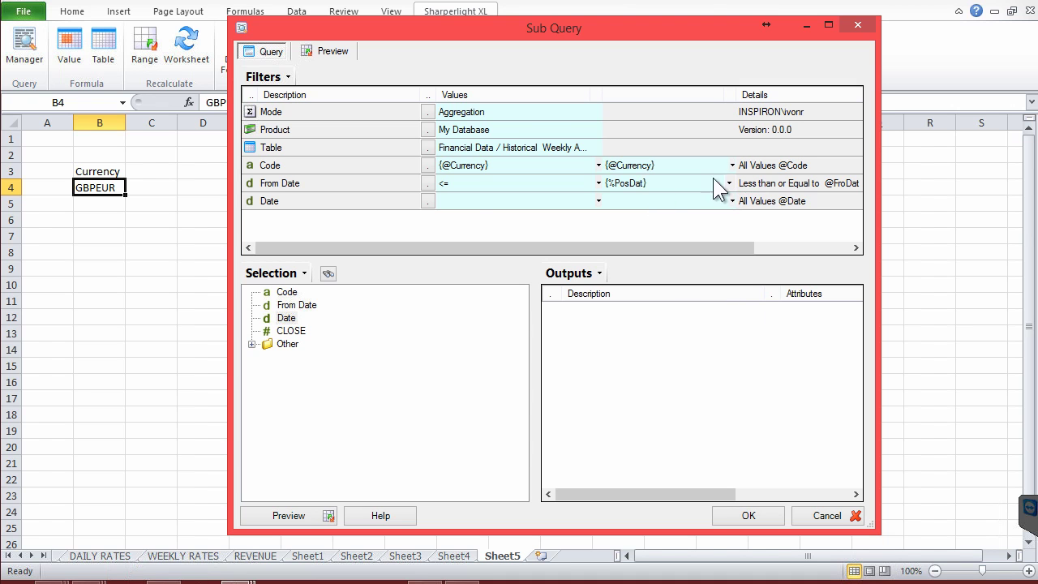
Set the Date filter to >= {%PosDat}
{"action": "left_click", "coordinate": [456, 200]}
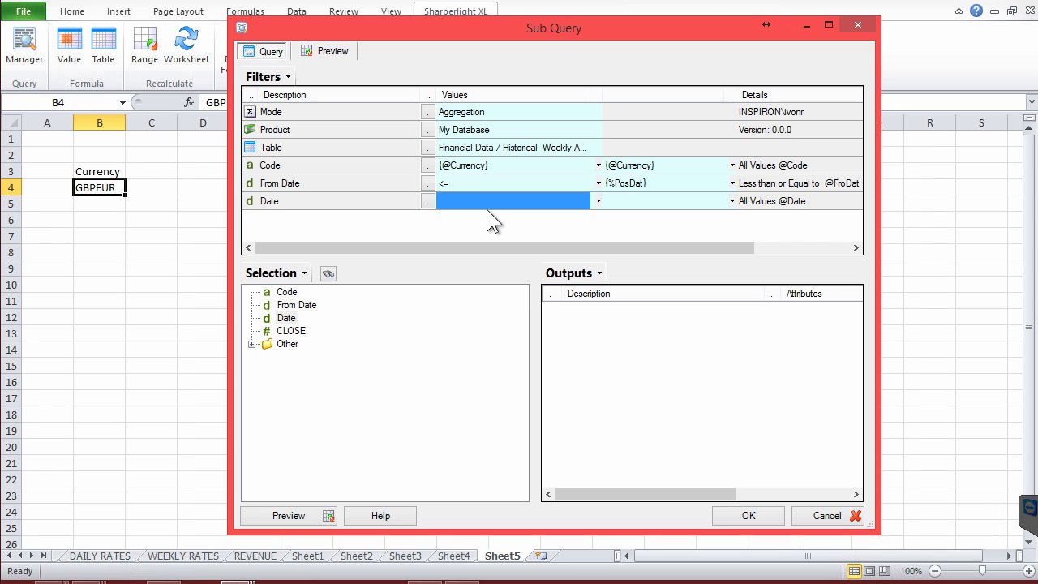
{"action": "type", "text": ">="}
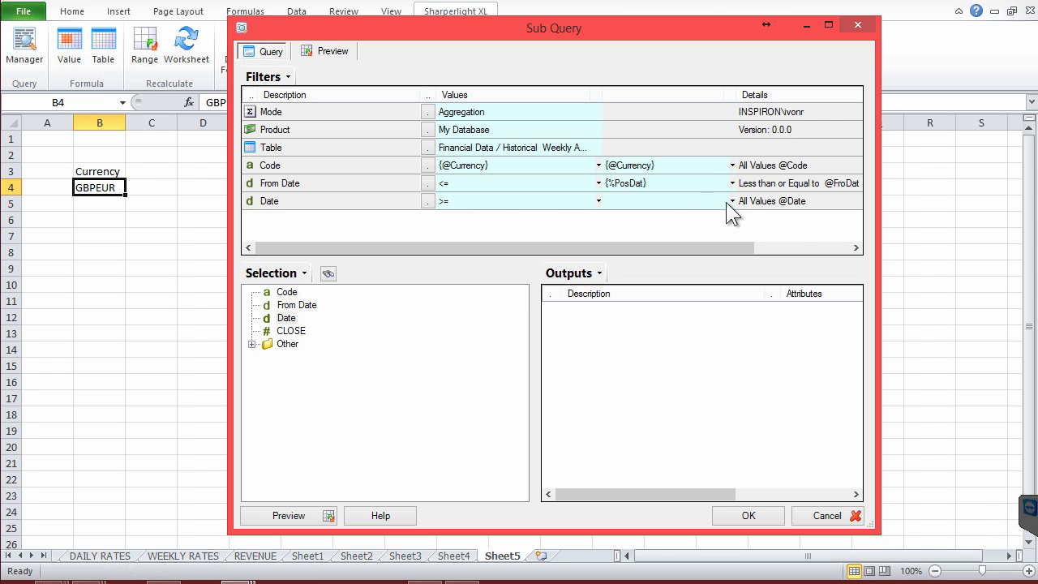
{"action": "left_click", "coordinate": [656, 203]}
{"action": "left_click", "coordinate": [728, 200]}
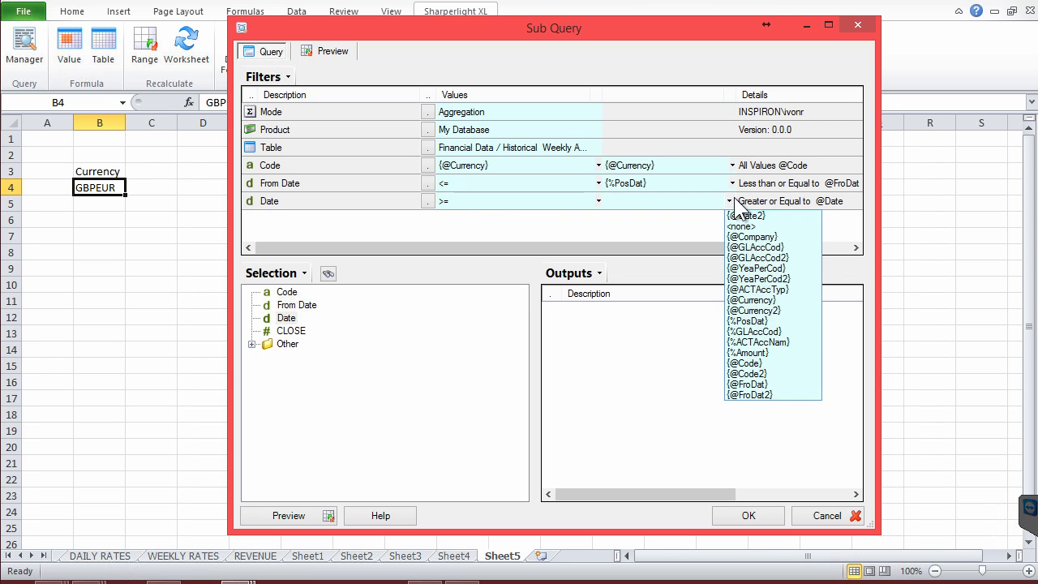
{"action": "left_click", "coordinate": [751, 319]}
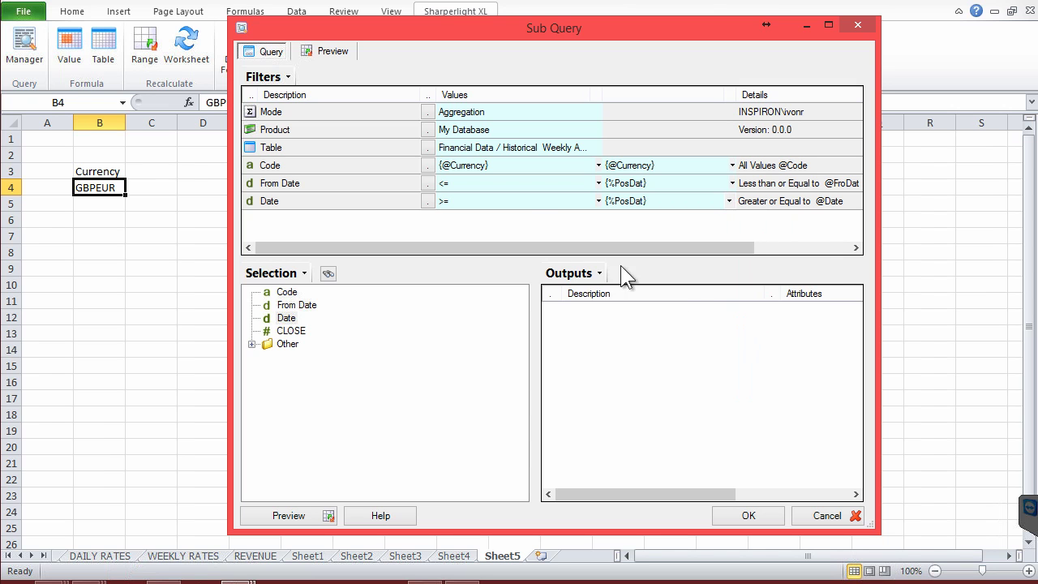
Add CLOSE as the sub query's output and accept the sub query
{"action": "left_click", "coordinate": [629, 183]}
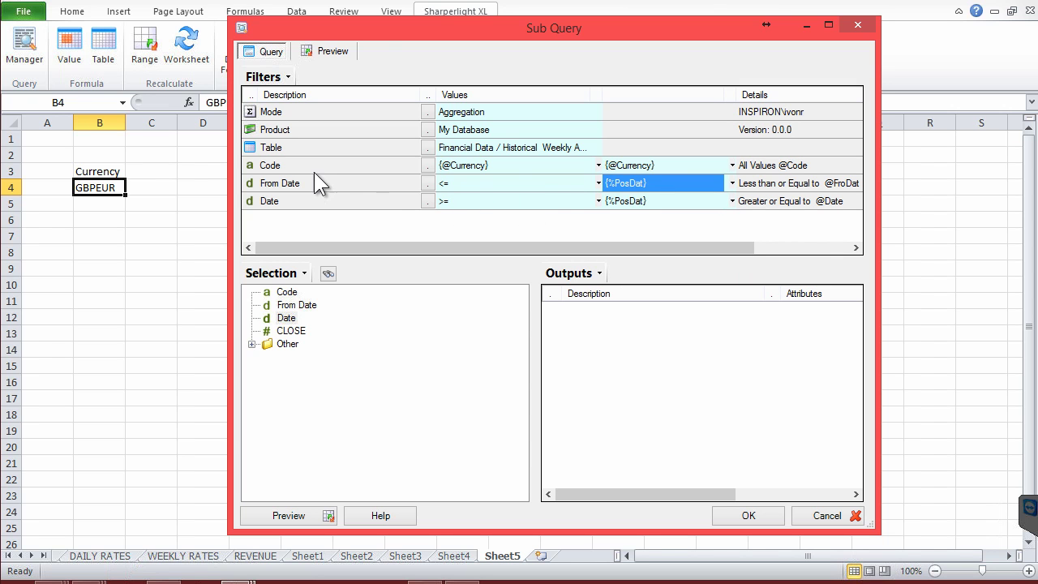
{"action": "left_click", "coordinate": [474, 165]}
{"action": "left_click", "coordinate": [621, 166]}
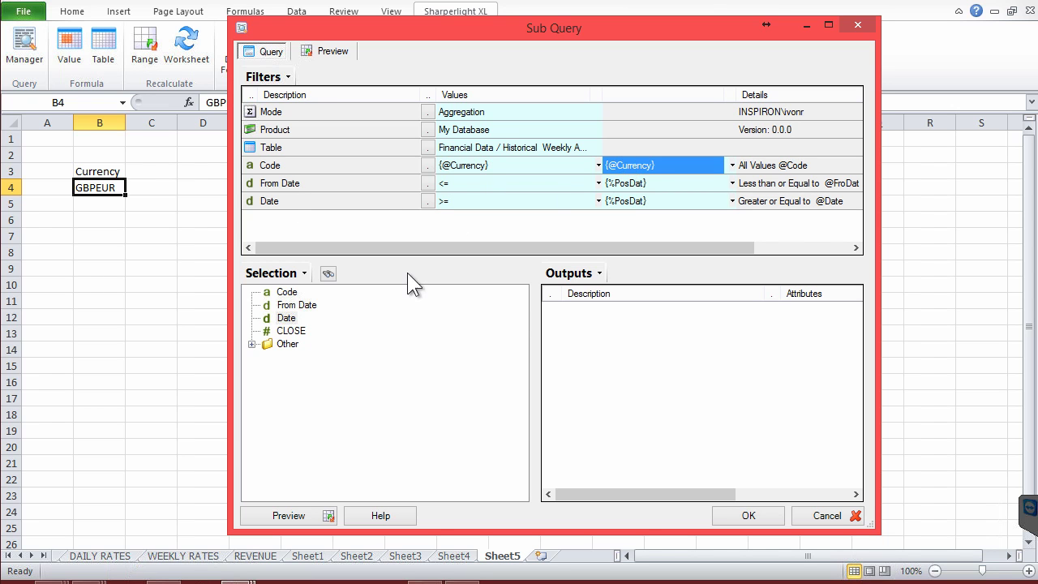
{"action": "left_click_drag", "start_coordinate": [290, 331], "coordinate": [625, 345]}
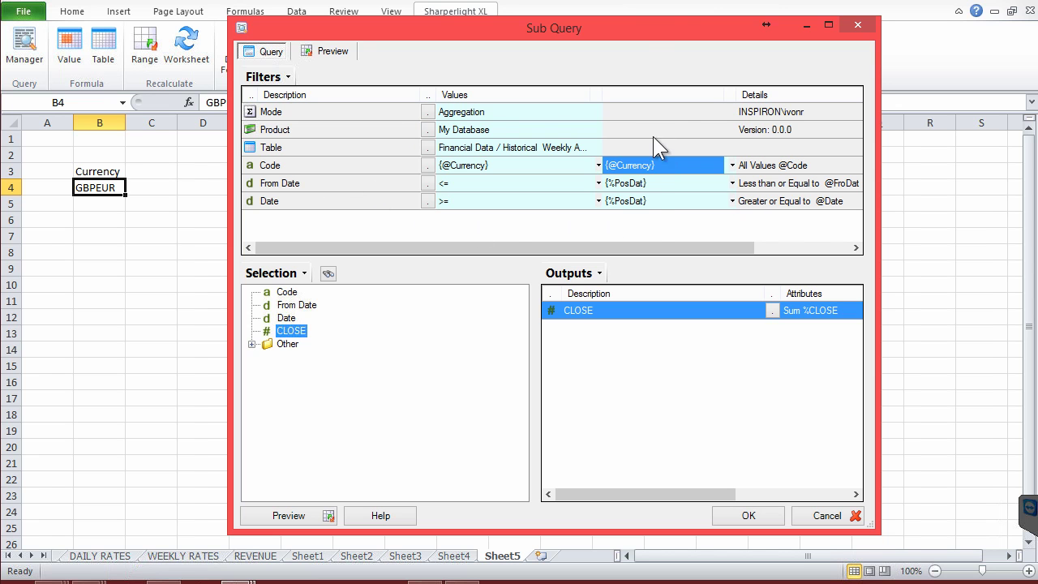
{"action": "left_click", "coordinate": [748, 516]}
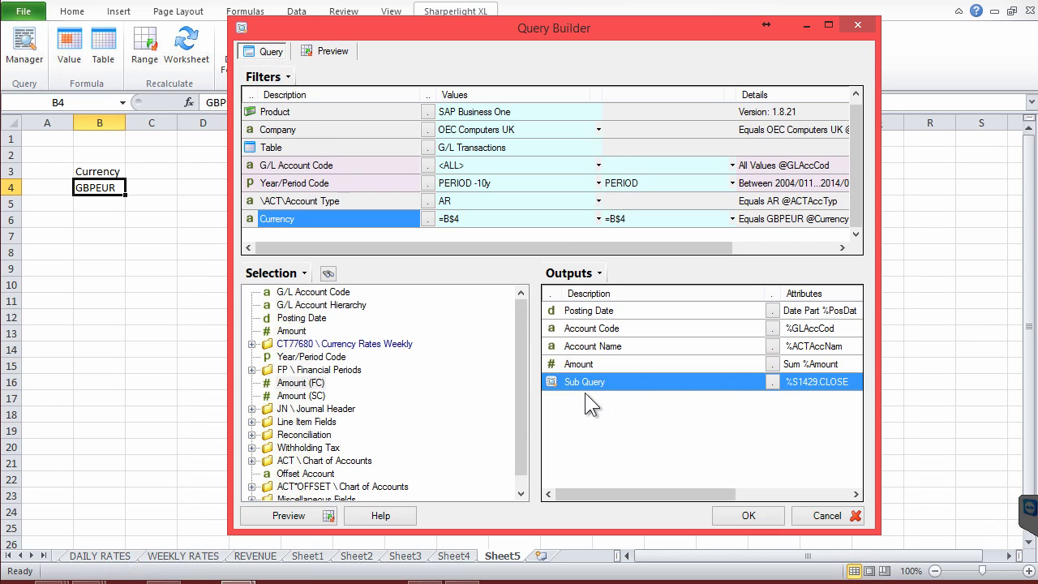
Preview the query and compare the Sub Query rates with the posting dates through to the last row
{"action": "left_click", "coordinate": [297, 514]}
{"action": "left_click", "coordinate": [532, 230]}
{"action": "left_click", "coordinate": [688, 128]}
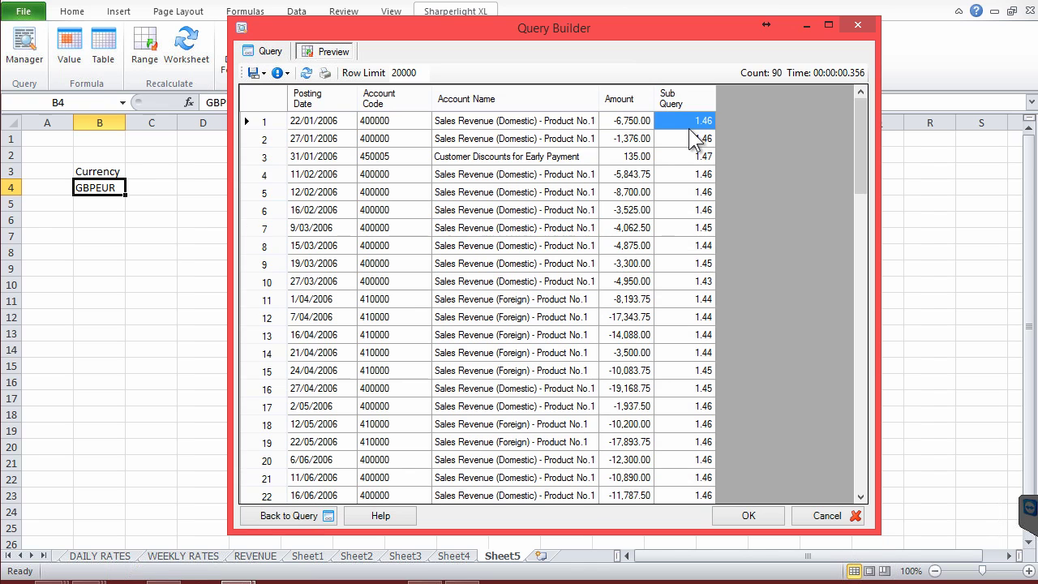
{"action": "left_click", "coordinate": [690, 243]}
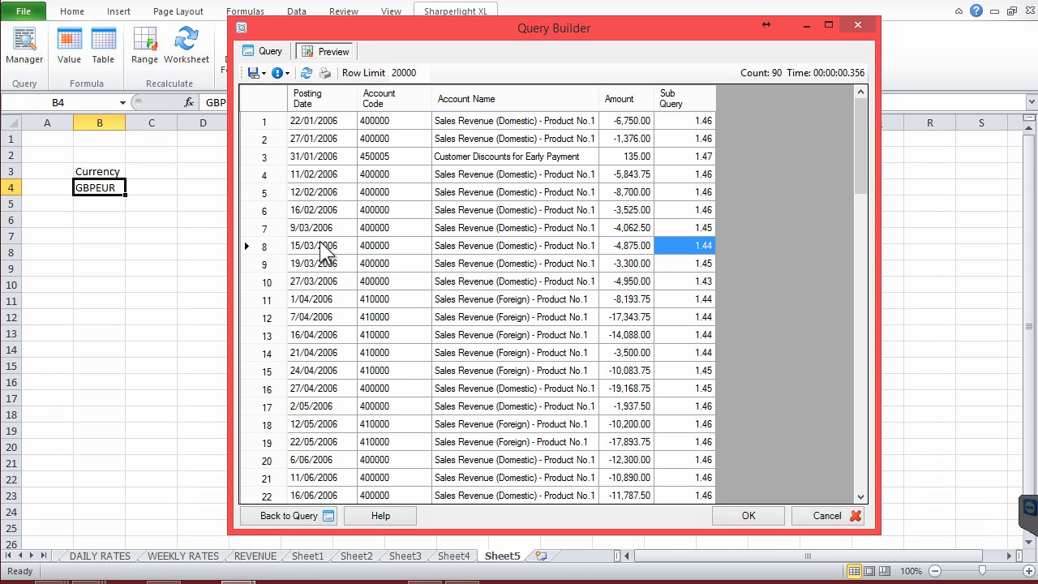
{"action": "left_click", "coordinate": [322, 245]}
{"action": "left_click", "coordinate": [676, 239]}
{"action": "left_click", "coordinate": [691, 266]}
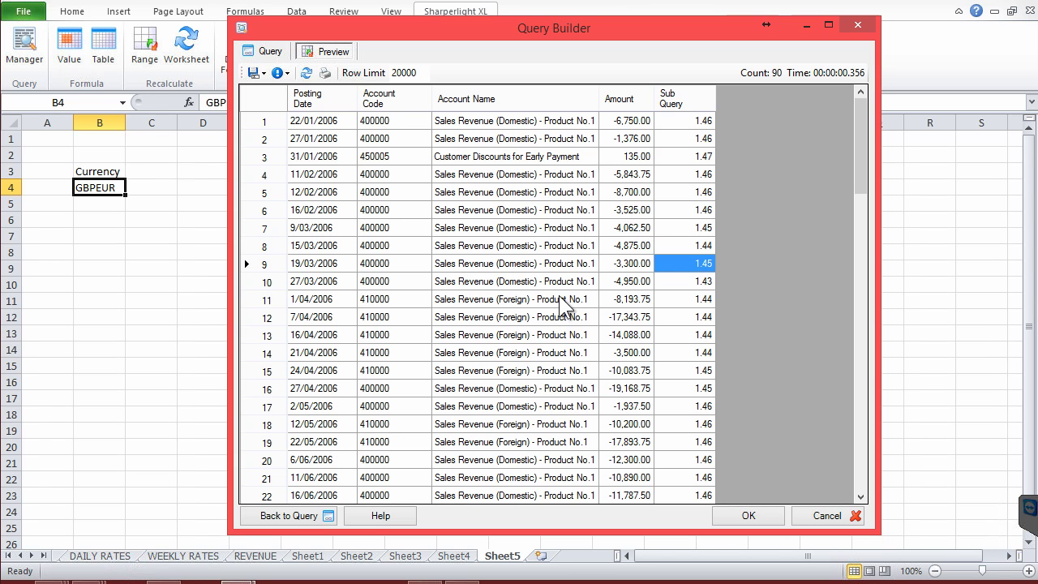
{"action": "left_click", "coordinate": [314, 267]}
{"action": "left_click", "coordinate": [678, 334]}
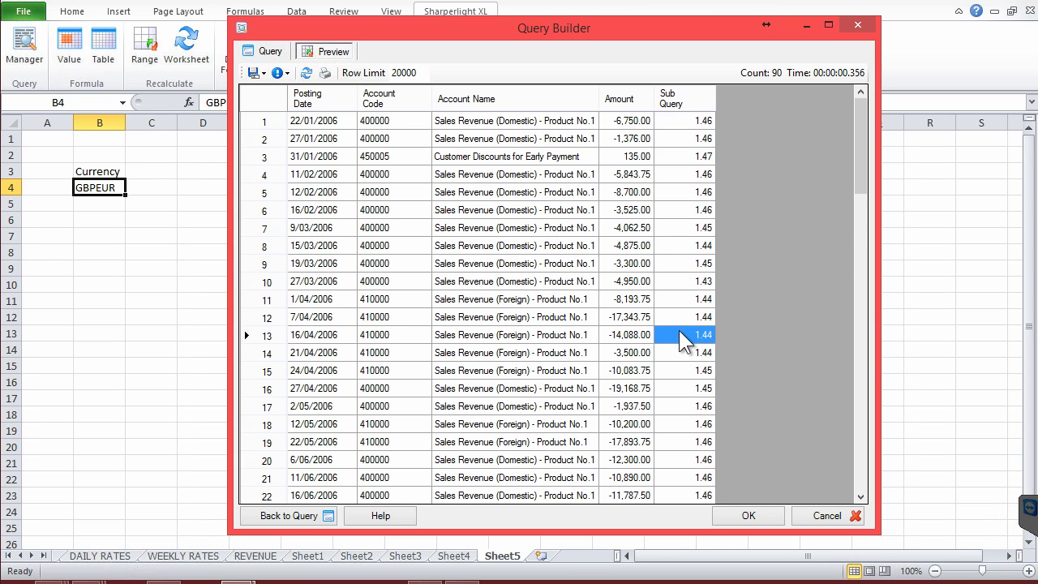
{"action": "scroll", "coordinate": [680, 332], "scroll_direction": "down", "scroll_amount": 3}
{"action": "scroll", "coordinate": [679, 337], "scroll_direction": "down", "scroll_amount": 3}
{"action": "scroll", "coordinate": [679, 340], "scroll_direction": "down", "scroll_amount": 10}
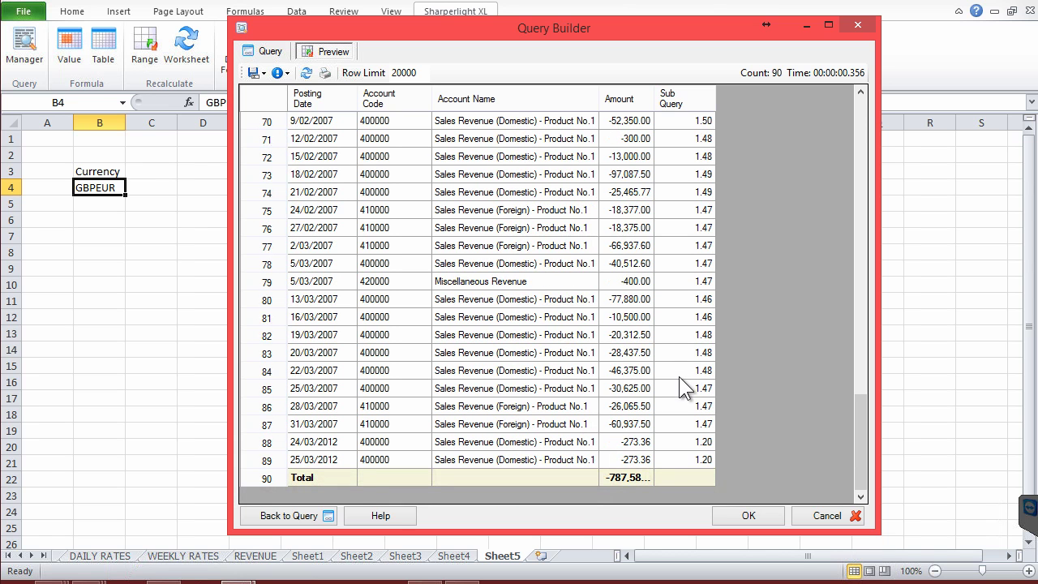
Compare the Amount values with the Sub Query rates in the query preview
{"action": "left_click", "coordinate": [637, 316]}
{"action": "left_click", "coordinate": [689, 282]}
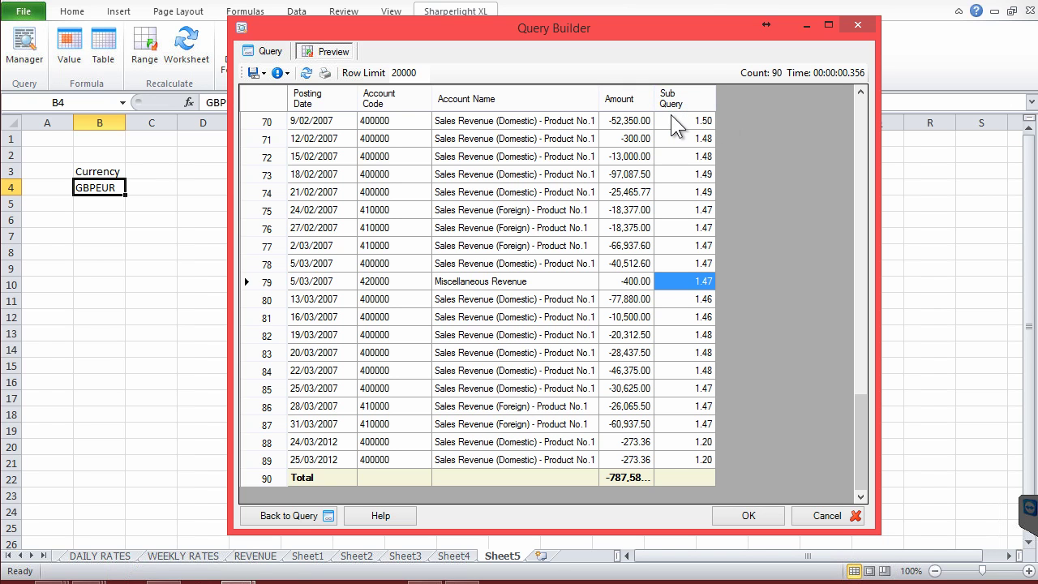
{"action": "left_click", "coordinate": [624, 124]}
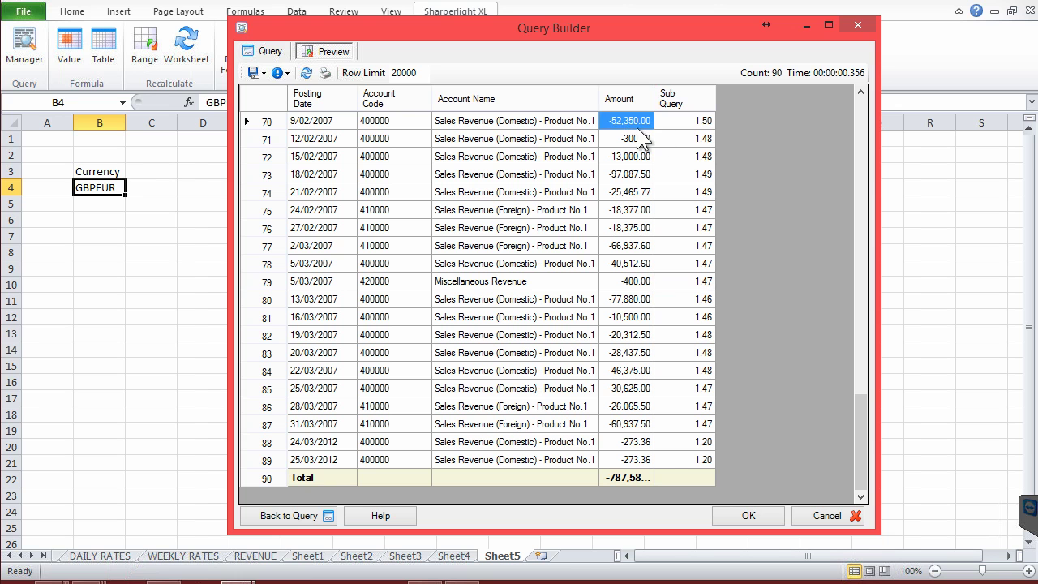
{"action": "left_click", "coordinate": [701, 123]}
Return to the query design and change the Sub Query output's description to Rate
{"action": "left_click", "coordinate": [288, 516]}
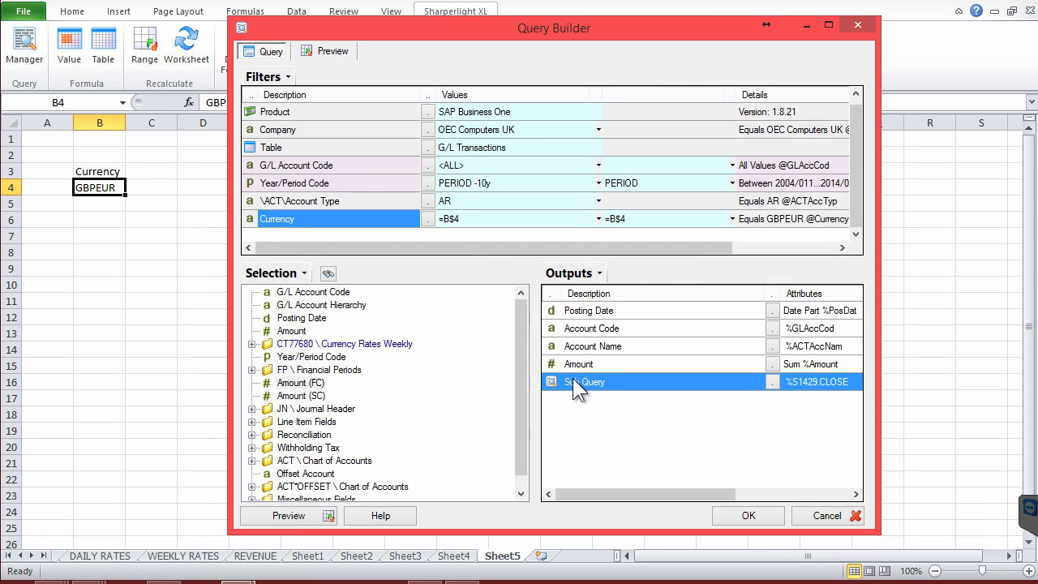
{"action": "right_click", "coordinate": [573, 379]}
{"action": "left_click", "coordinate": [641, 263]}
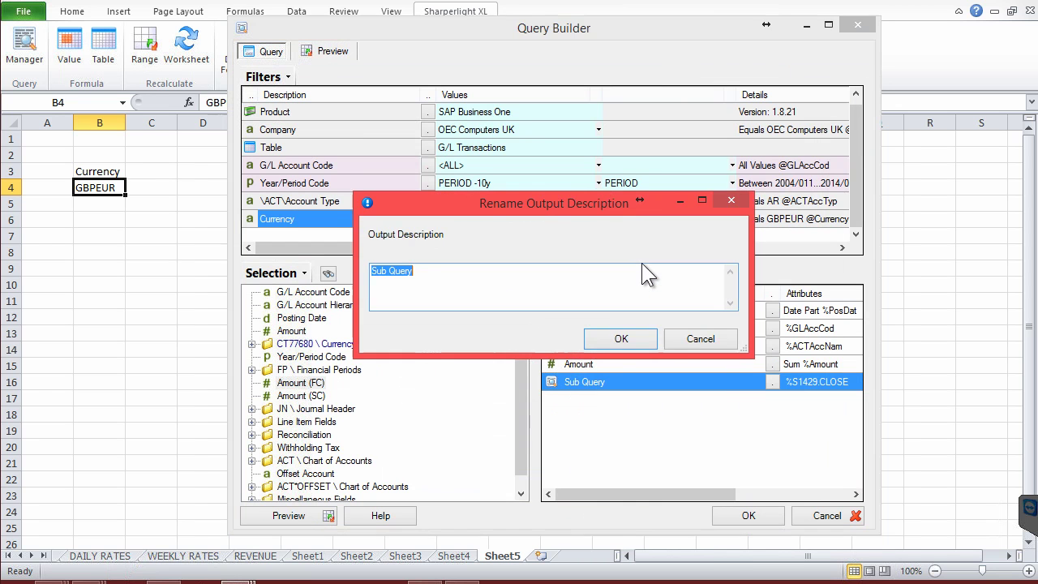
{"action": "type", "text": "Rate"}
{"action": "left_click", "coordinate": [618, 345]}
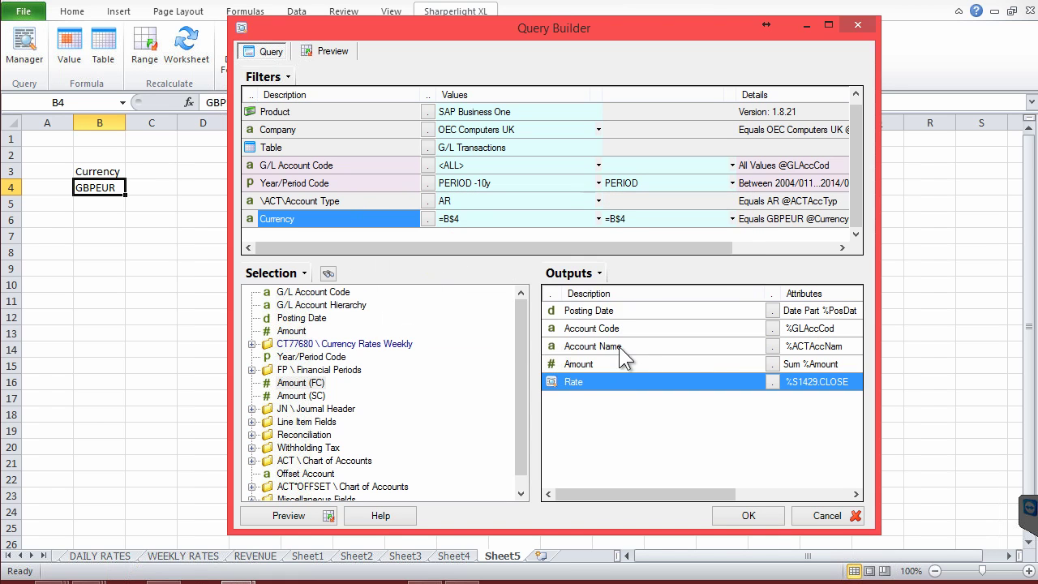
Add an expression output with the formula {%Amount}*{%S1429.CLOSE} and accept it
{"action": "right_click", "coordinate": [572, 385]}
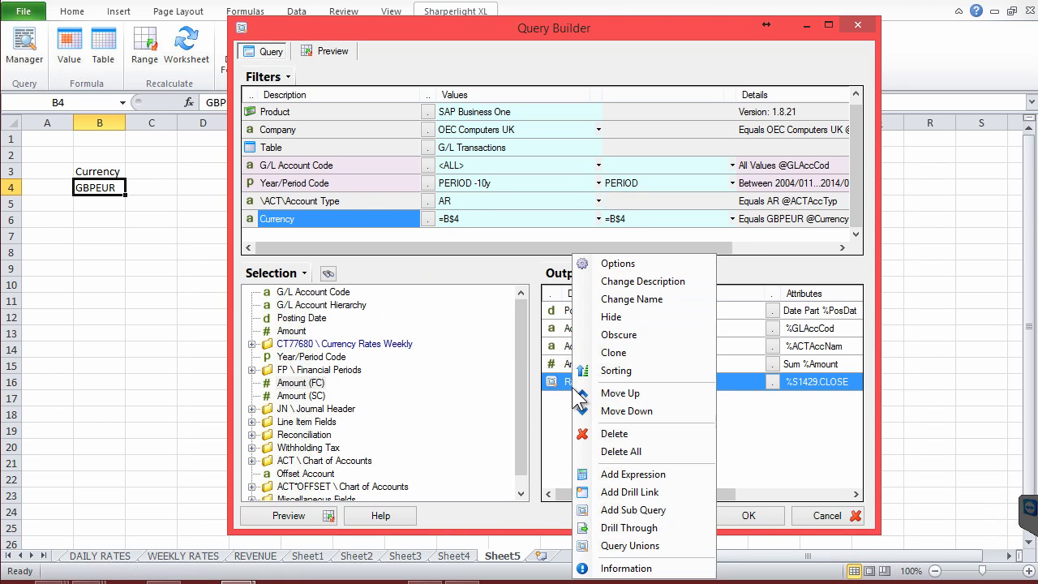
{"action": "left_click", "coordinate": [640, 478]}
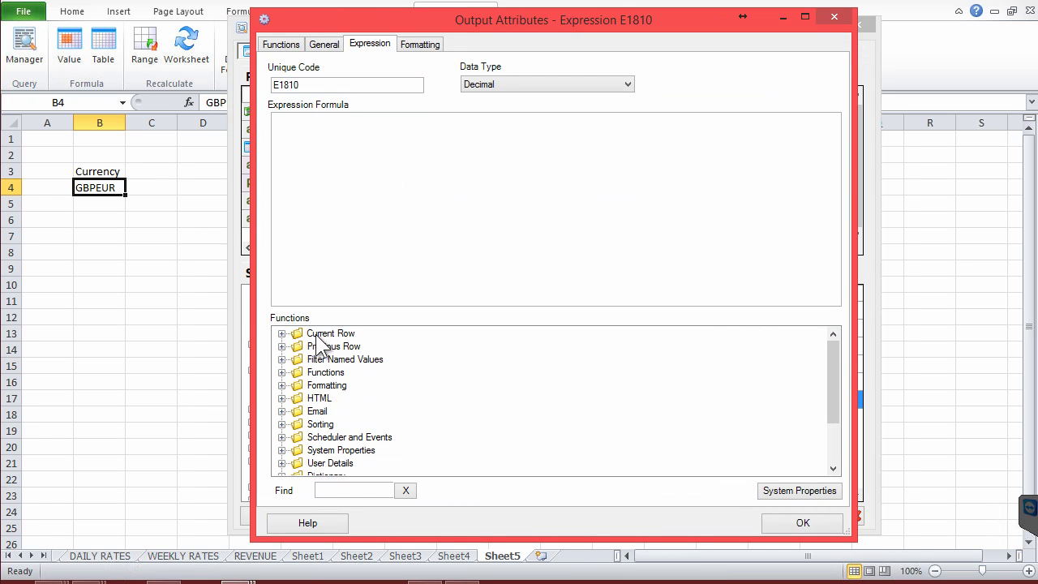
{"action": "left_click", "coordinate": [282, 333]}
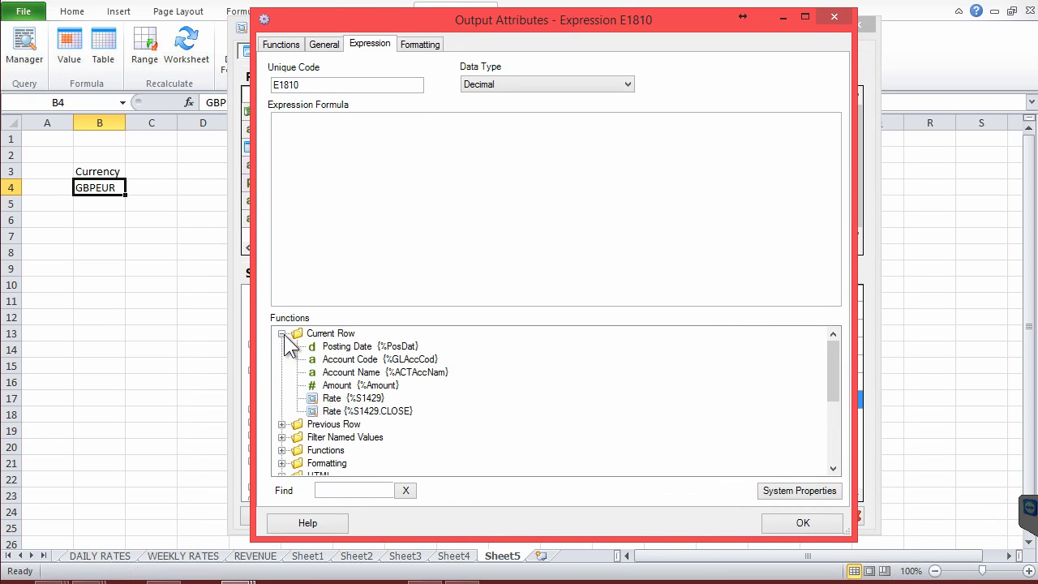
{"action": "left_click", "coordinate": [361, 386]}
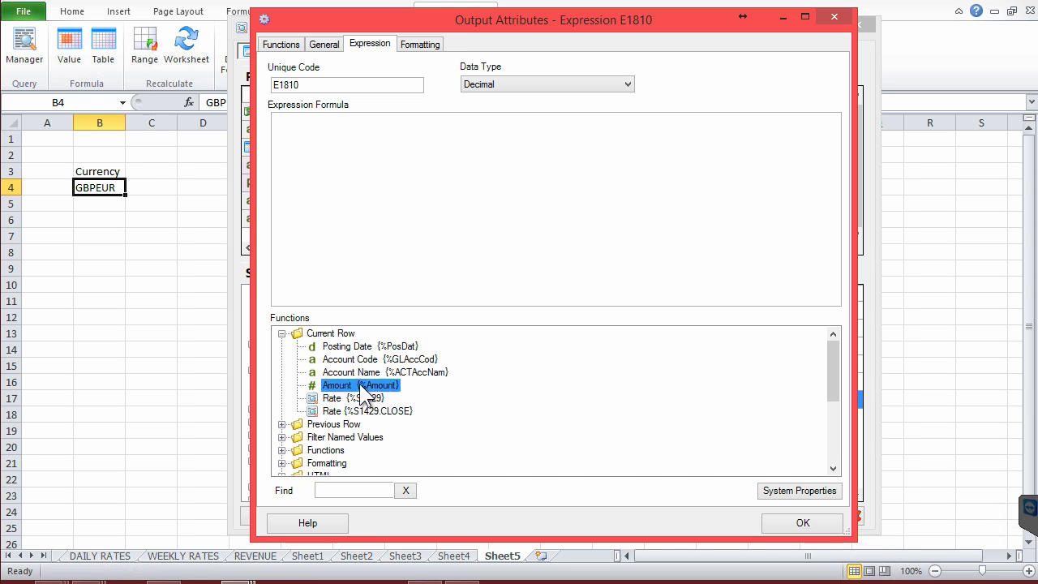
{"action": "double_click", "coordinate": [360, 386]}
{"action": "left_click", "coordinate": [358, 124]}
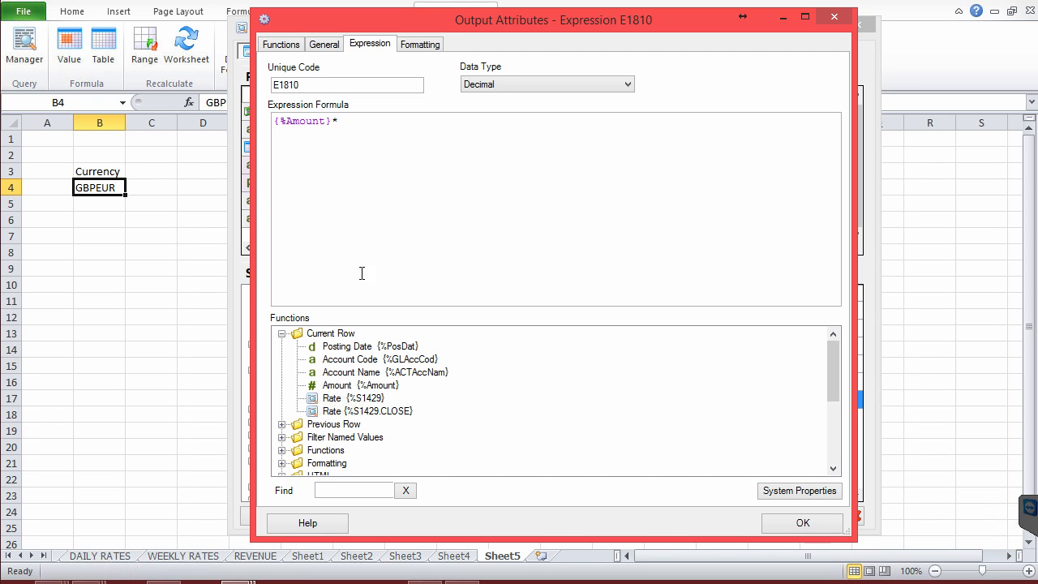
{"action": "double_click", "coordinate": [361, 411]}
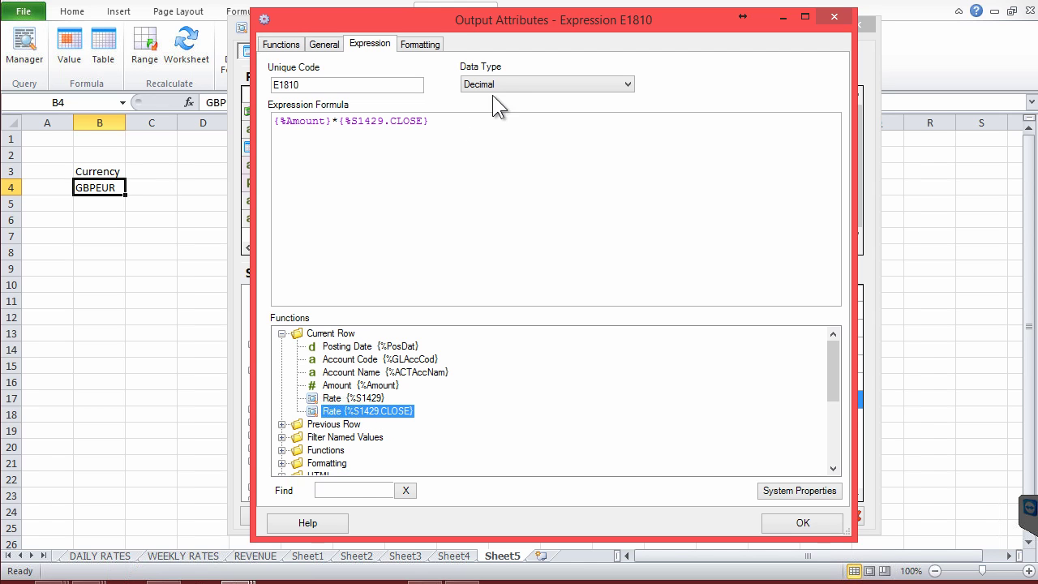
{"action": "left_click", "coordinate": [778, 523]}
Change the new expression output's description to Amount FC
{"action": "right_click", "coordinate": [585, 394]}
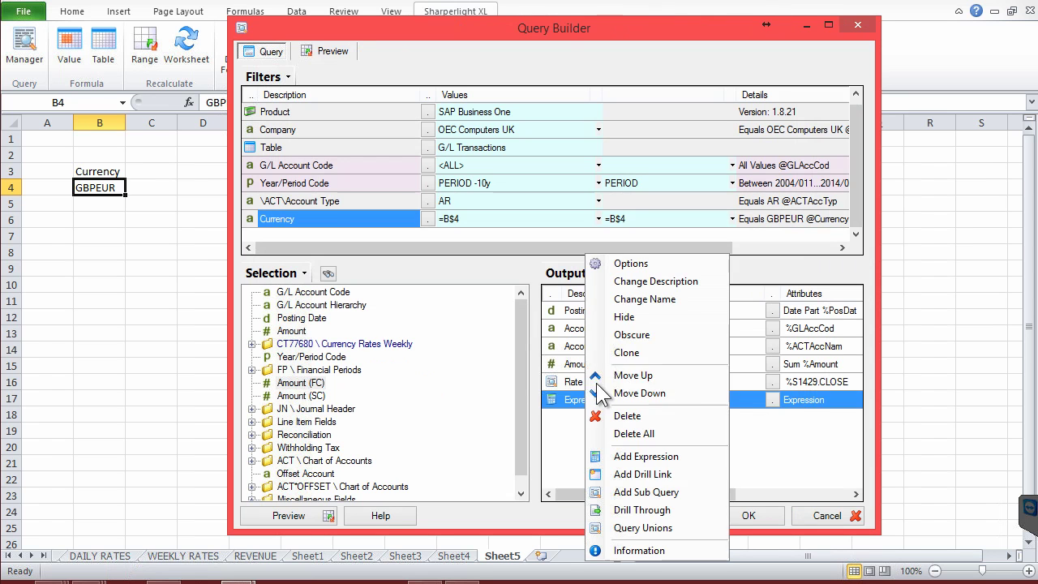
{"action": "left_click", "coordinate": [633, 279]}
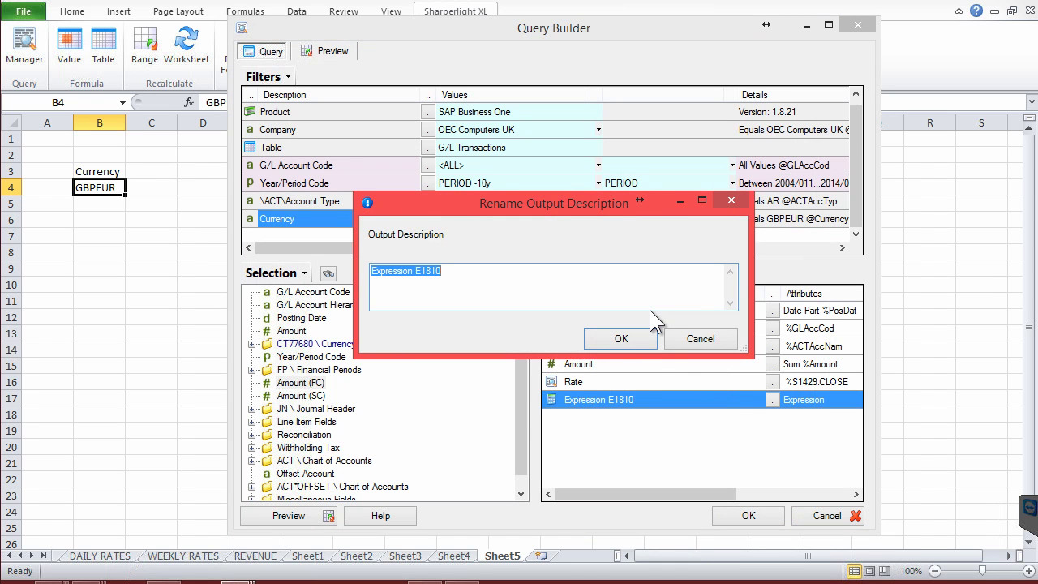
{"action": "type", "text": "Amount FC"}
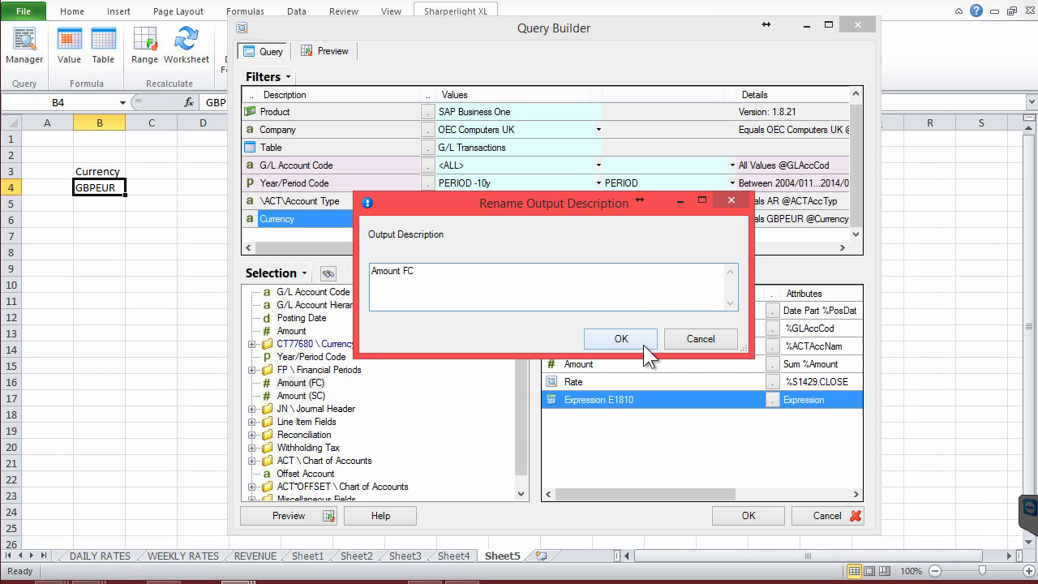
{"action": "left_click", "coordinate": [640, 344]}
Customize the number formatting of the Rate output to 7 decimal places
{"action": "left_click", "coordinate": [597, 382]}
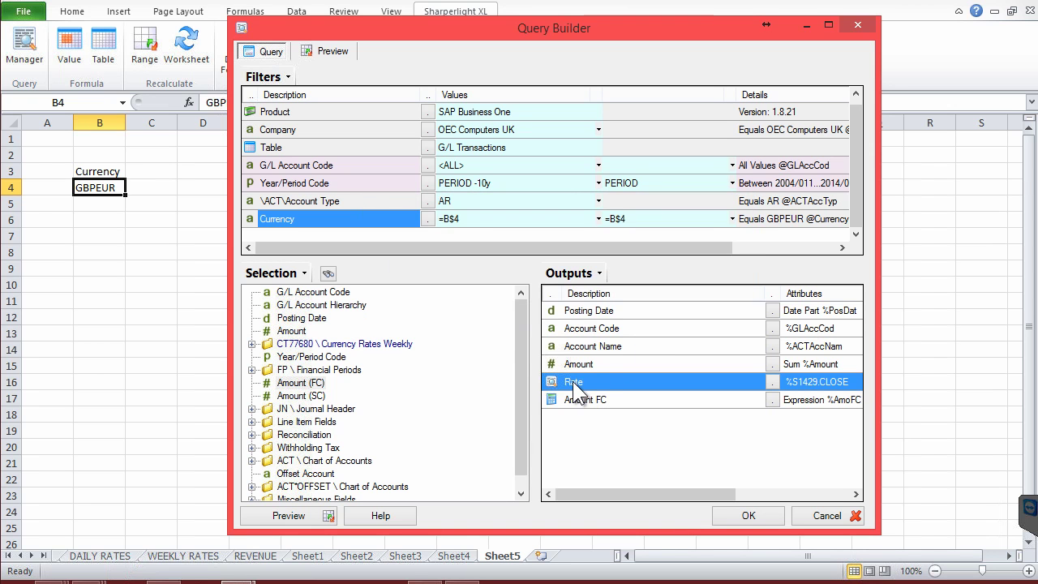
{"action": "double_click", "coordinate": [573, 381]}
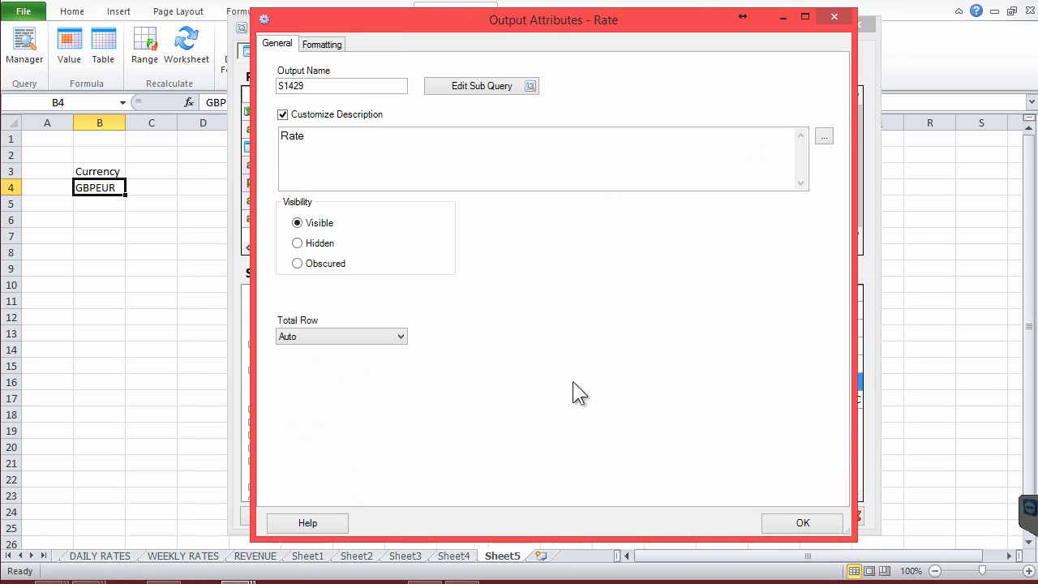
{"action": "left_click", "coordinate": [318, 46]}
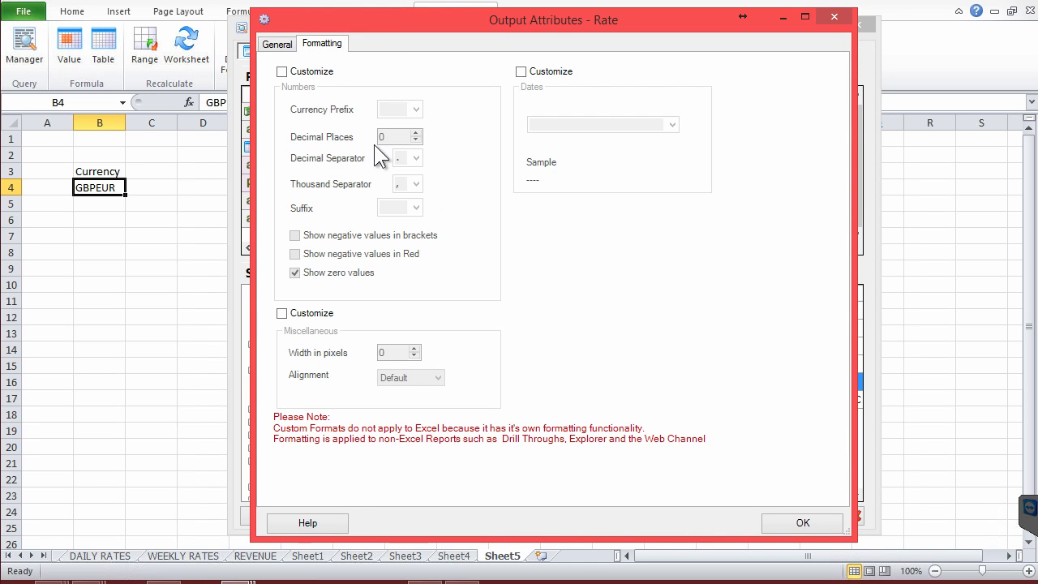
{"action": "left_click", "coordinate": [318, 78]}
{"action": "double_click", "coordinate": [381, 136]}
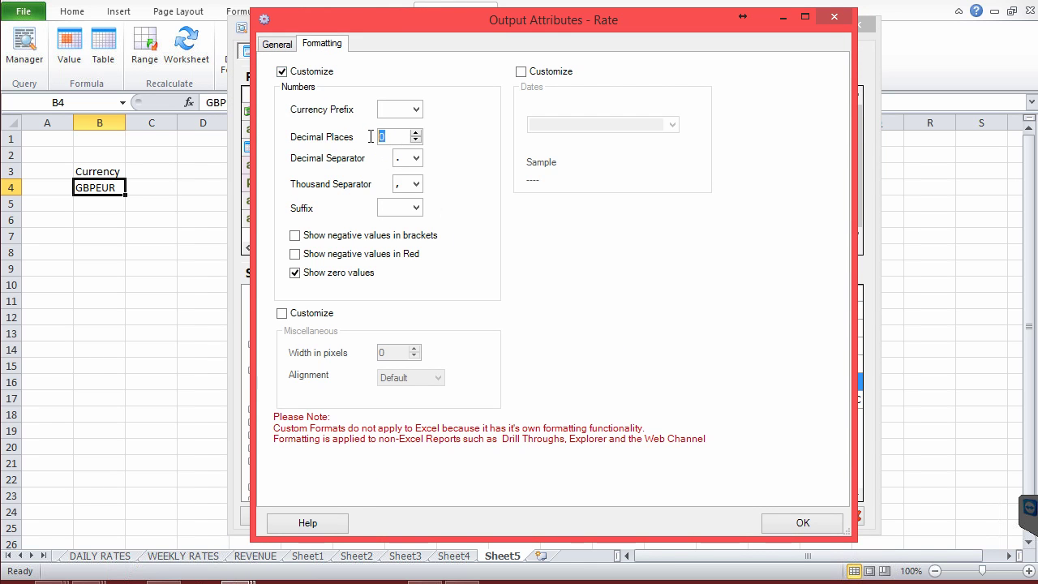
{"action": "type", "text": "7"}
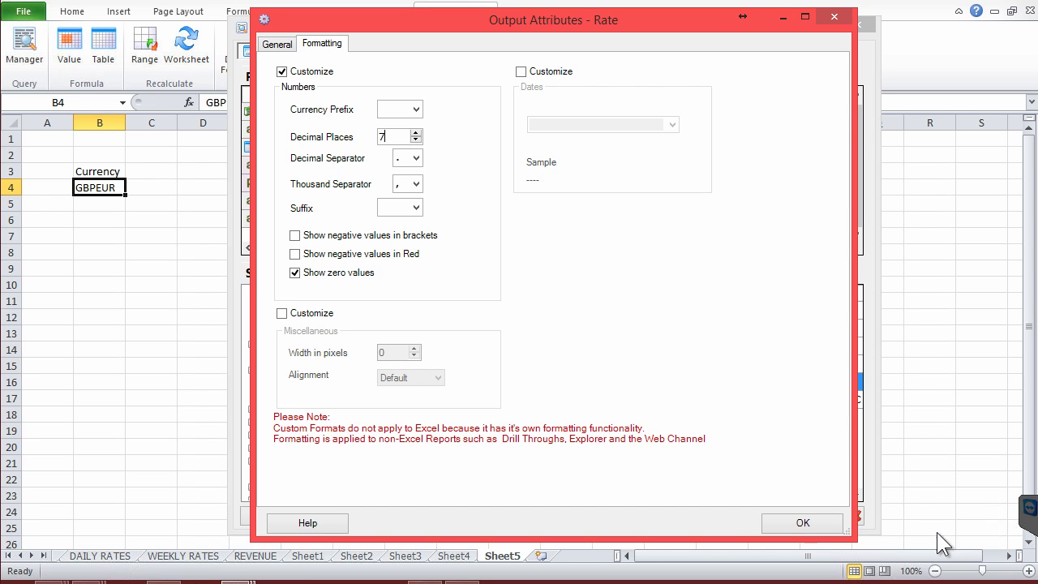
{"action": "left_click", "coordinate": [801, 520]}
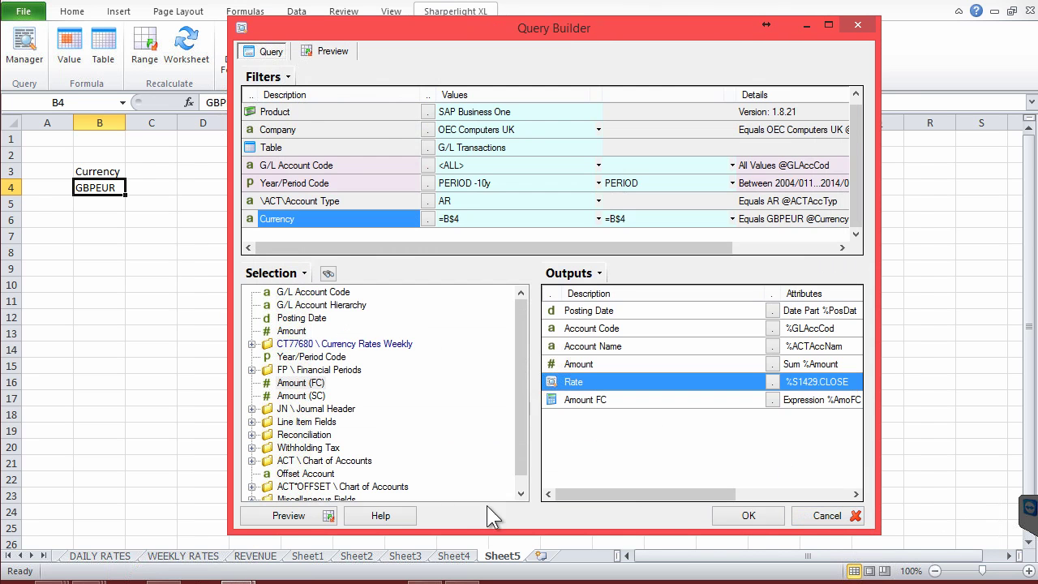
Preview the query and check the Amount, Rate and Amount FC values in the first row
{"action": "left_click", "coordinate": [276, 514]}
{"action": "left_click", "coordinate": [549, 234]}
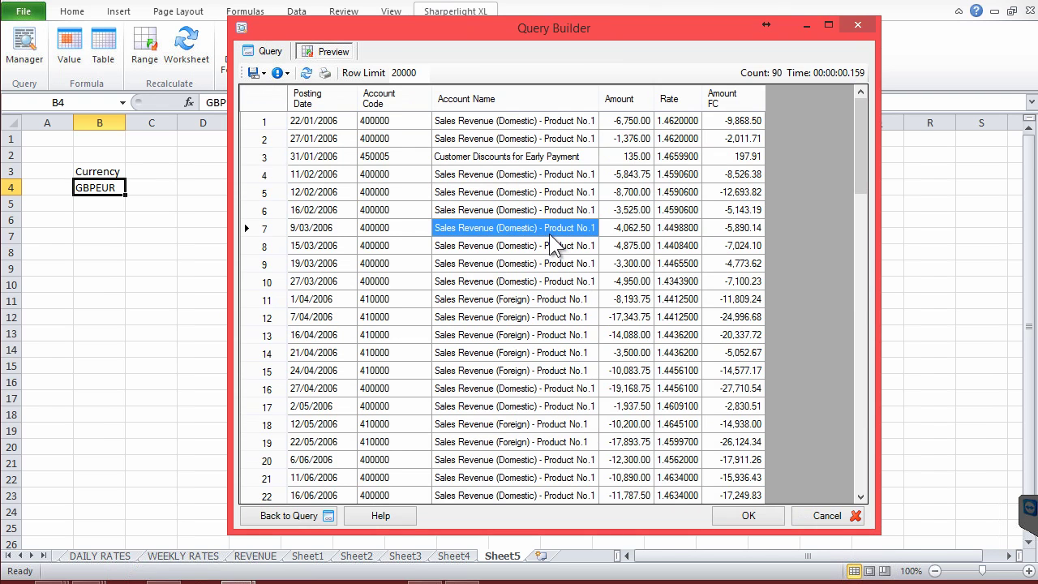
{"action": "left_click", "coordinate": [627, 121]}
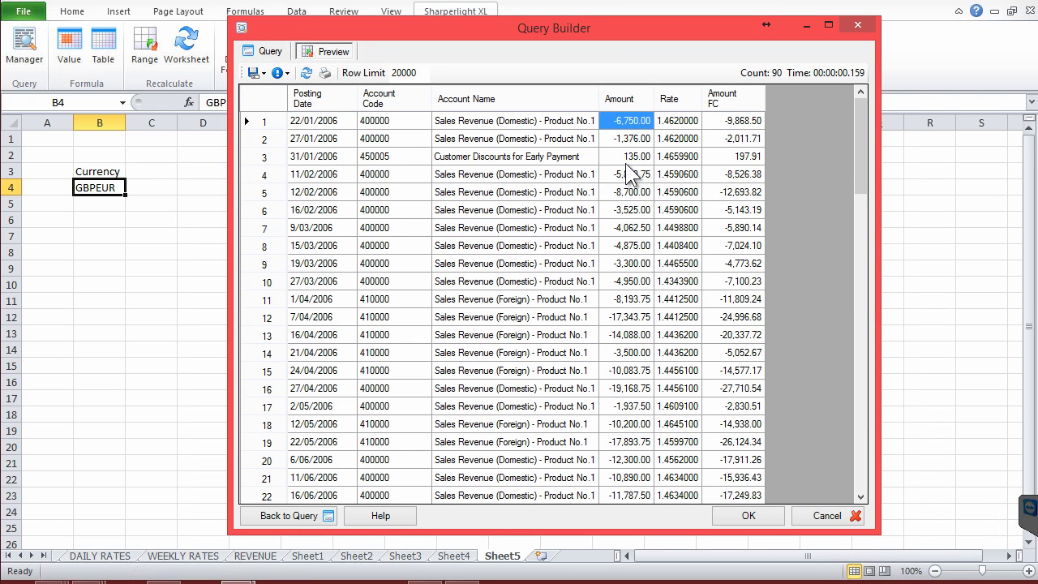
{"action": "left_click", "coordinate": [679, 121]}
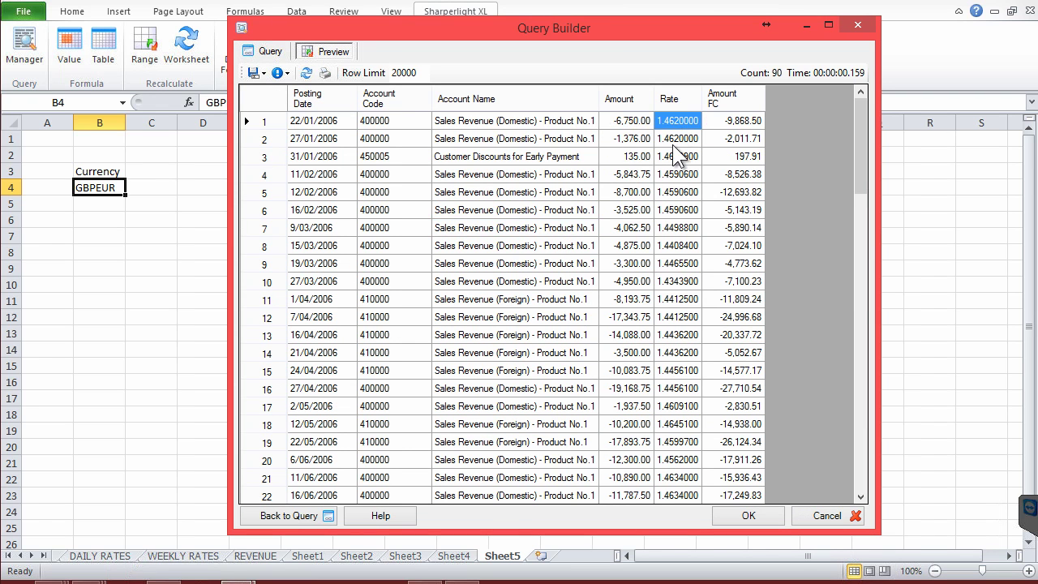
{"action": "left_click", "coordinate": [721, 121]}
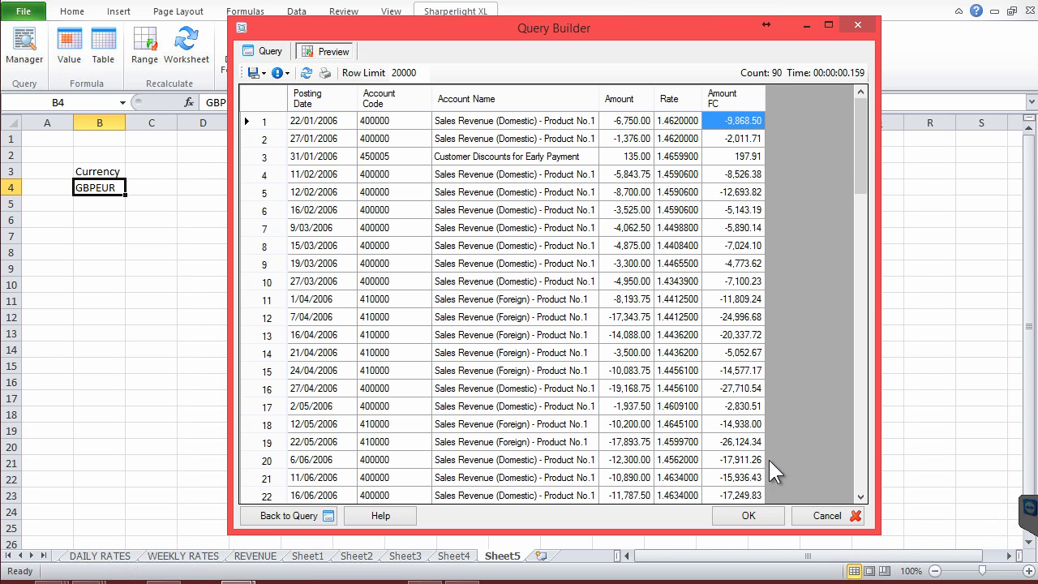
Accept the query to place its table on the worksheet, and set the Currency value in B4 to GBPUSD
{"action": "left_click", "coordinate": [743, 514]}
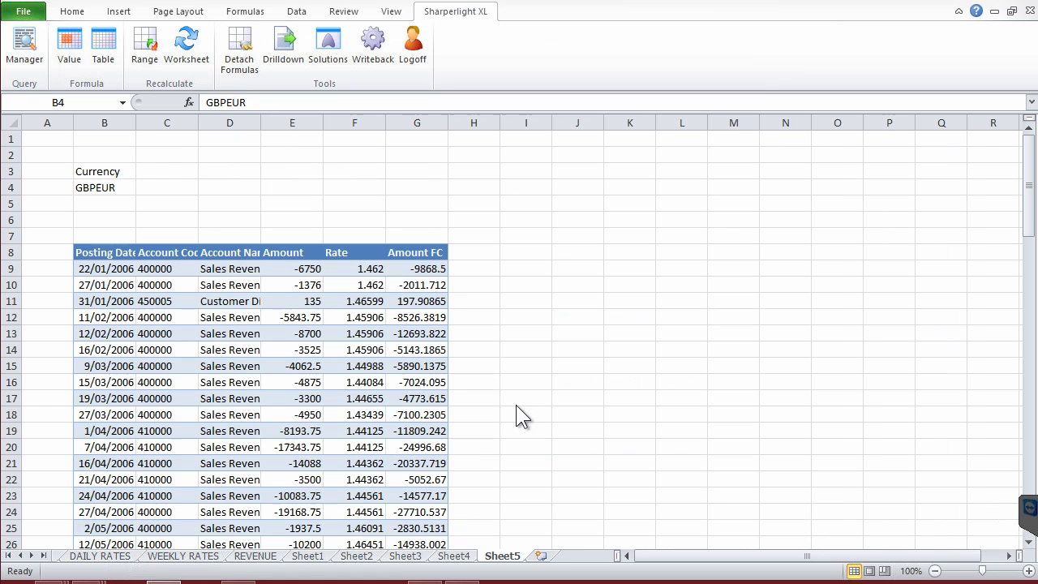
{"action": "left_click", "coordinate": [483, 350]}
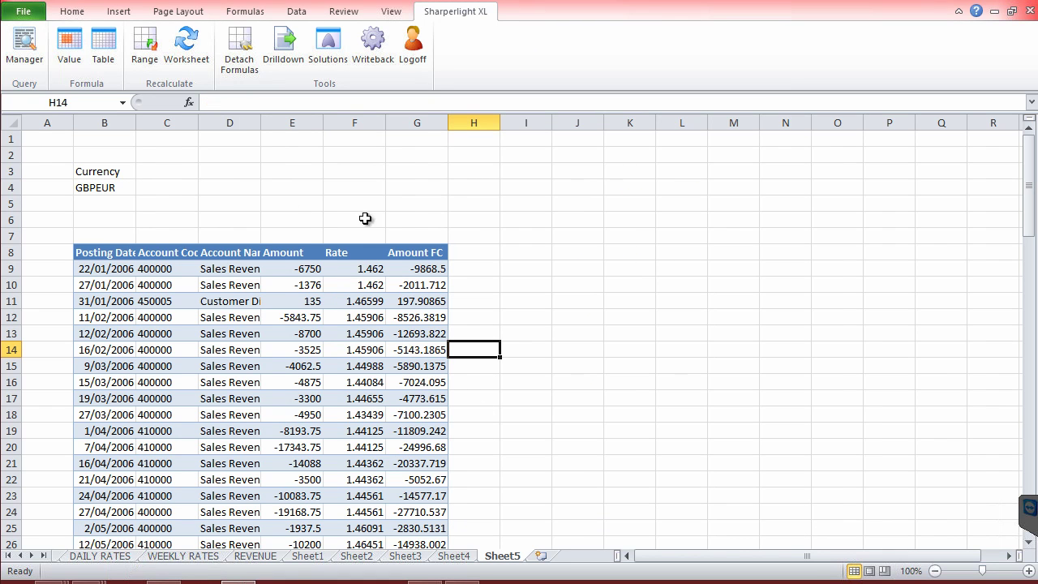
{"action": "left_click", "coordinate": [101, 186]}
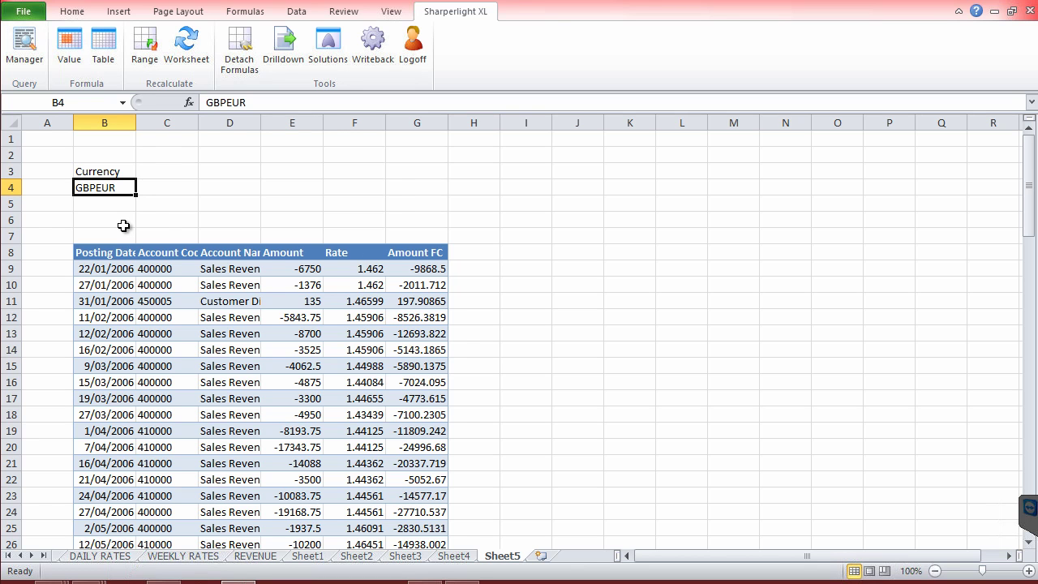
{"action": "type", "text": "GBPUSD"}
{"action": "key", "text": "Return"}
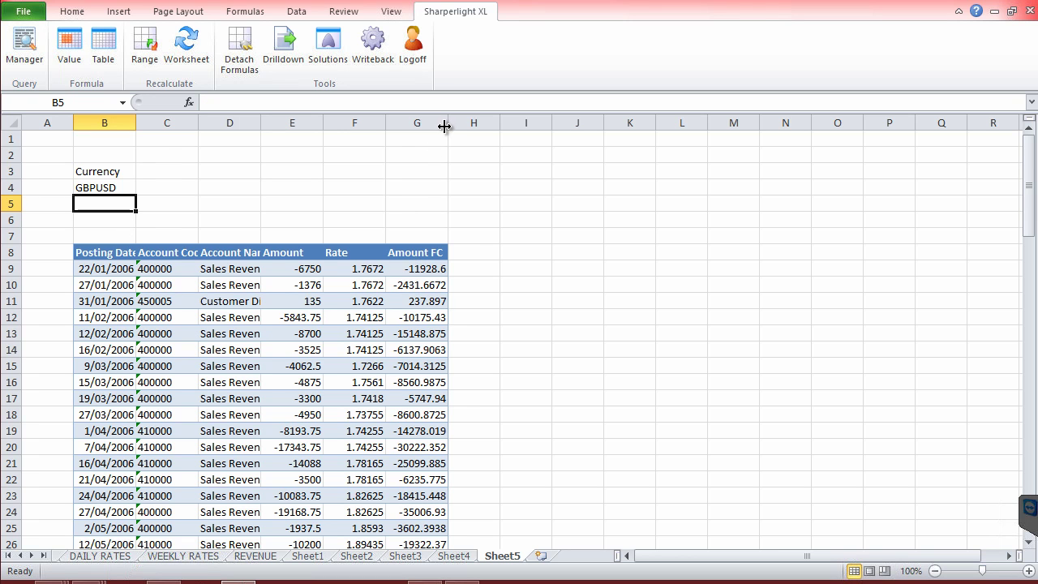
Widen the Posting Date, Rate and Amount FC columns and show the Amount, Rate and Amount FC values in comma style with two decimals
{"action": "left_click_drag", "start_coordinate": [448, 122], "coordinate": [467, 124]}
{"action": "left_click_drag", "start_coordinate": [388, 125], "coordinate": [398, 127]}
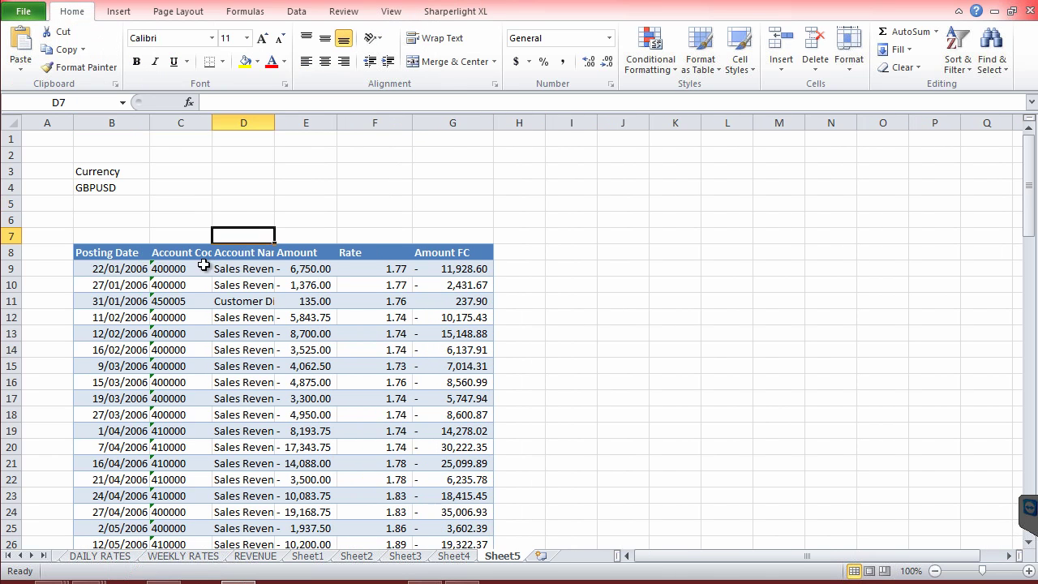
{"action": "left_click", "coordinate": [119, 217]}
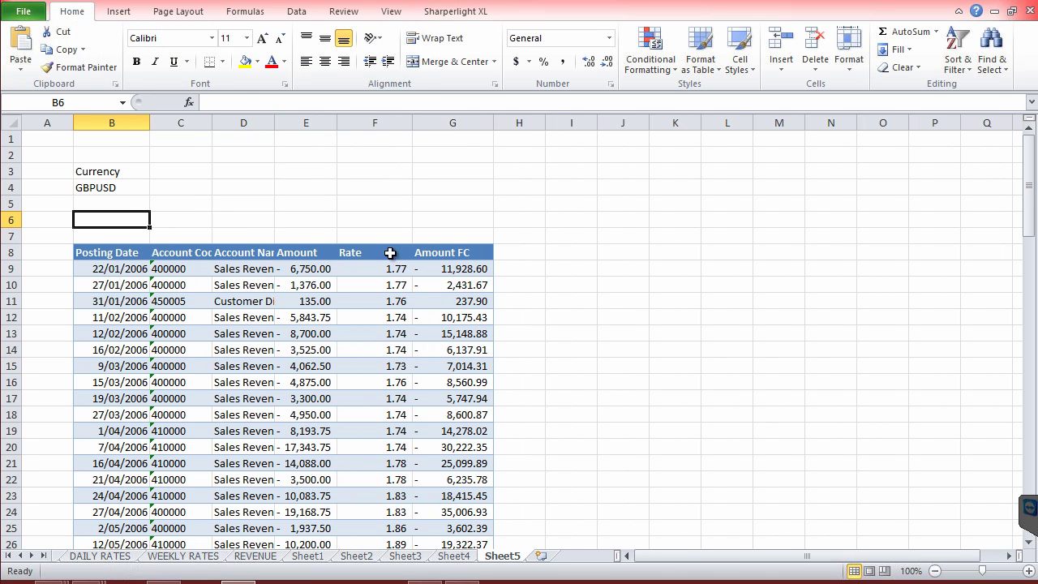
Compare the Amount FC column heading with the currency code in cell B4
{"action": "left_click", "coordinate": [448, 253]}
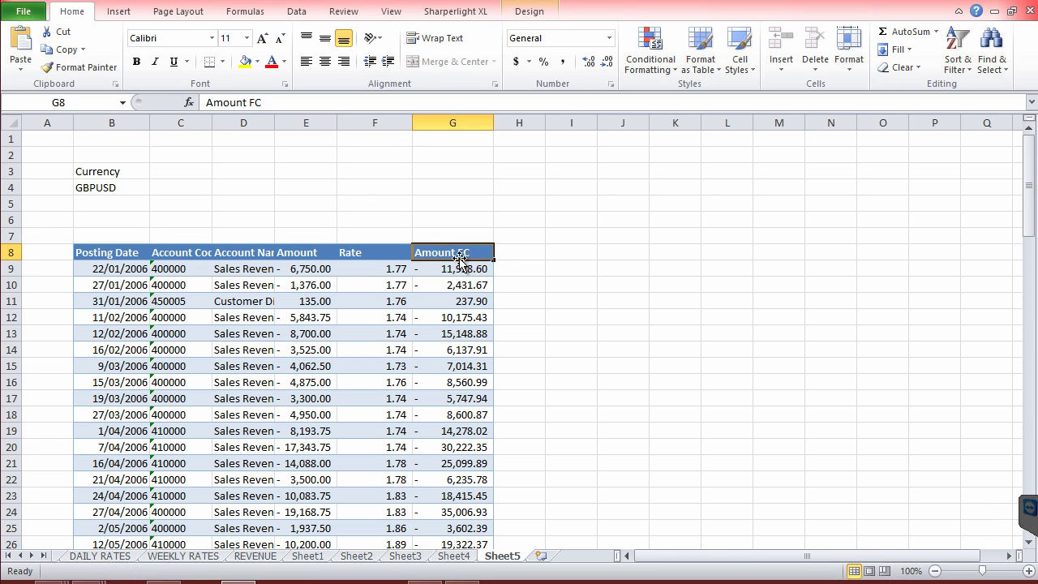
{"action": "left_click", "coordinate": [82, 188]}
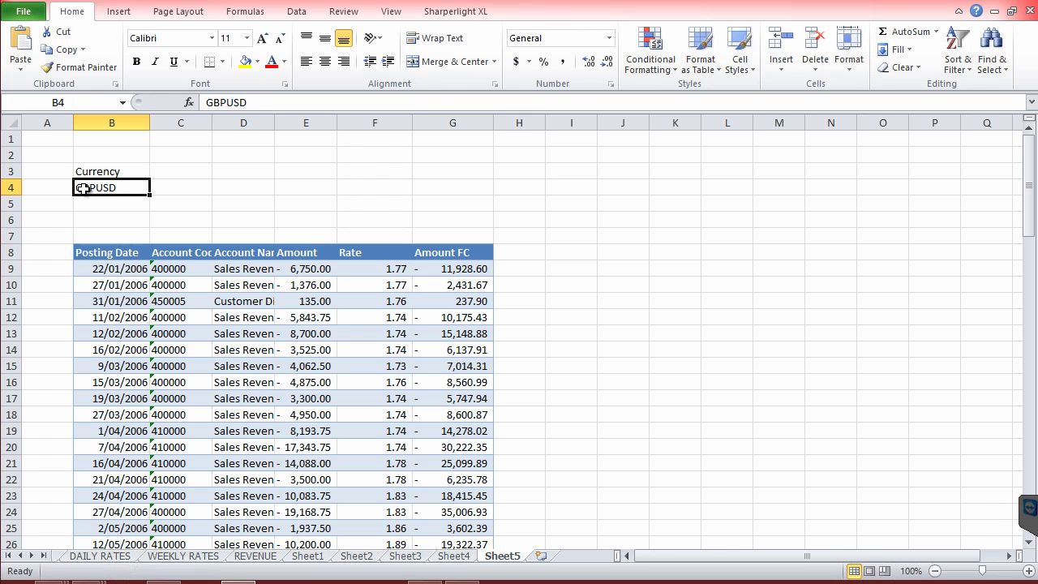
{"action": "left_click", "coordinate": [458, 252]}
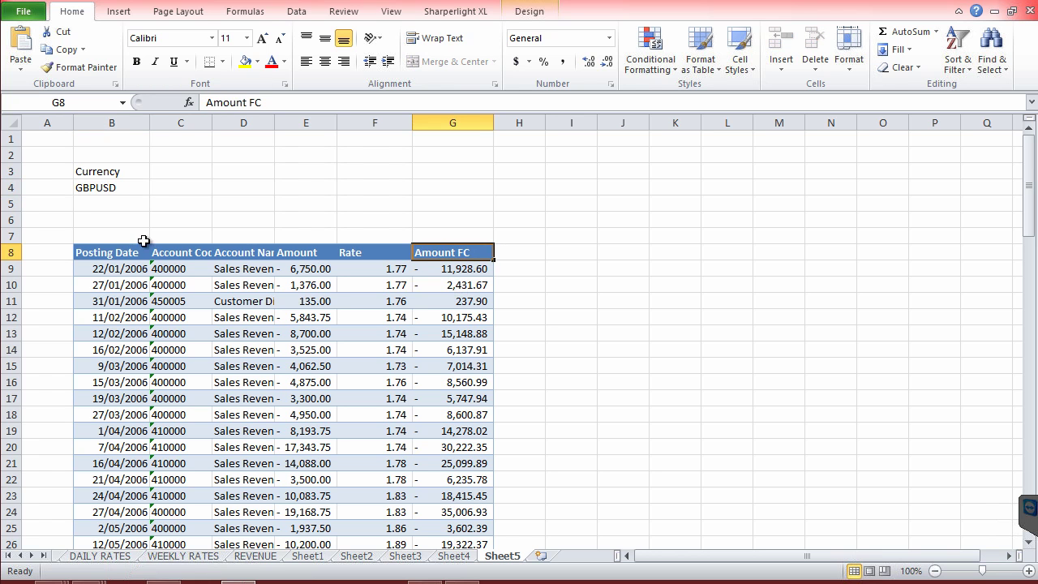
Reopen the table's query and shorten the custom description of the Amount FC output to Amount
{"action": "double_click", "coordinate": [96, 234]}
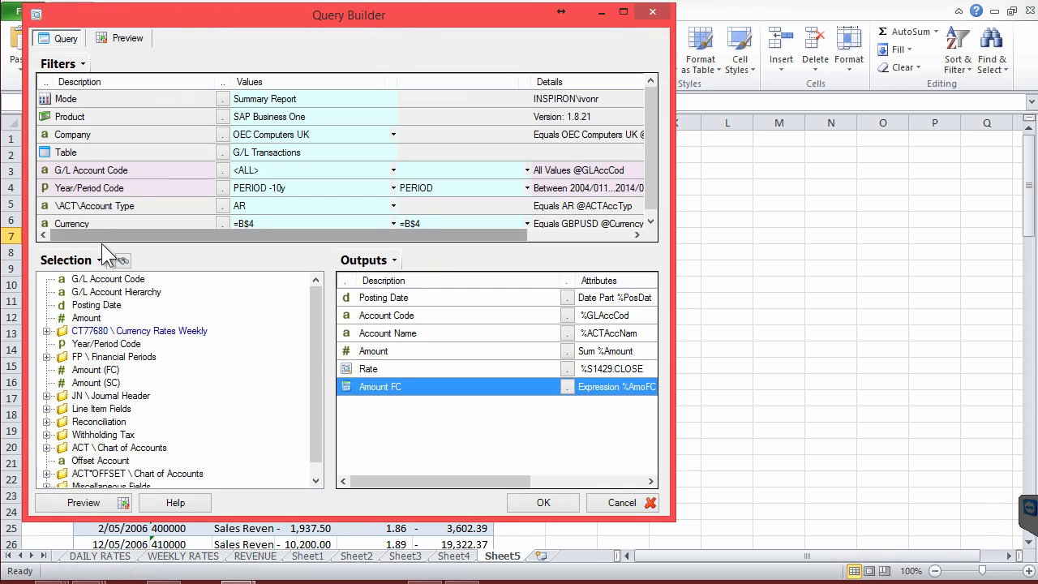
{"action": "double_click", "coordinate": [397, 386]}
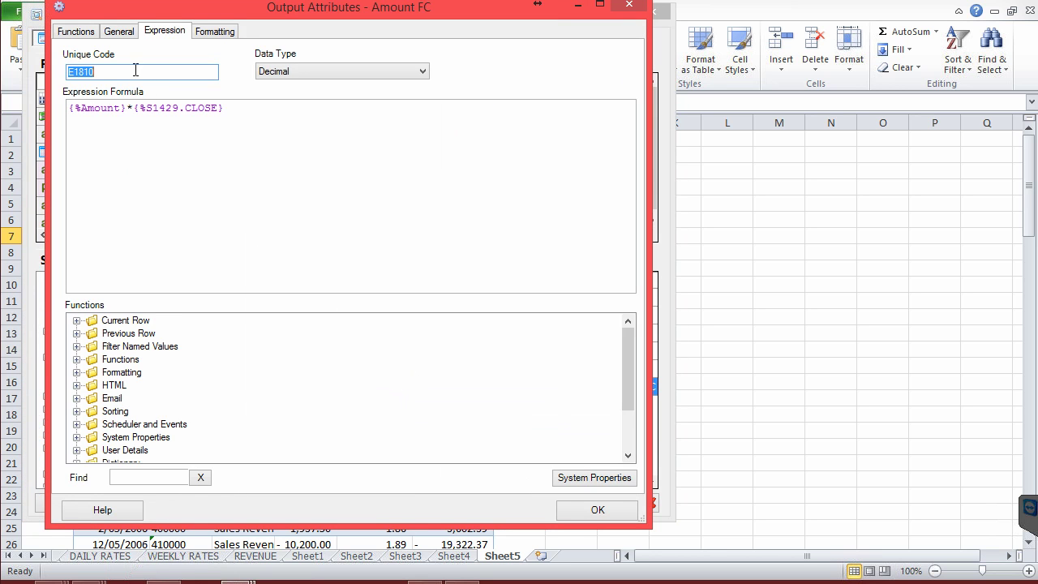
{"action": "left_click", "coordinate": [119, 31]}
{"action": "left_click", "coordinate": [151, 127]}
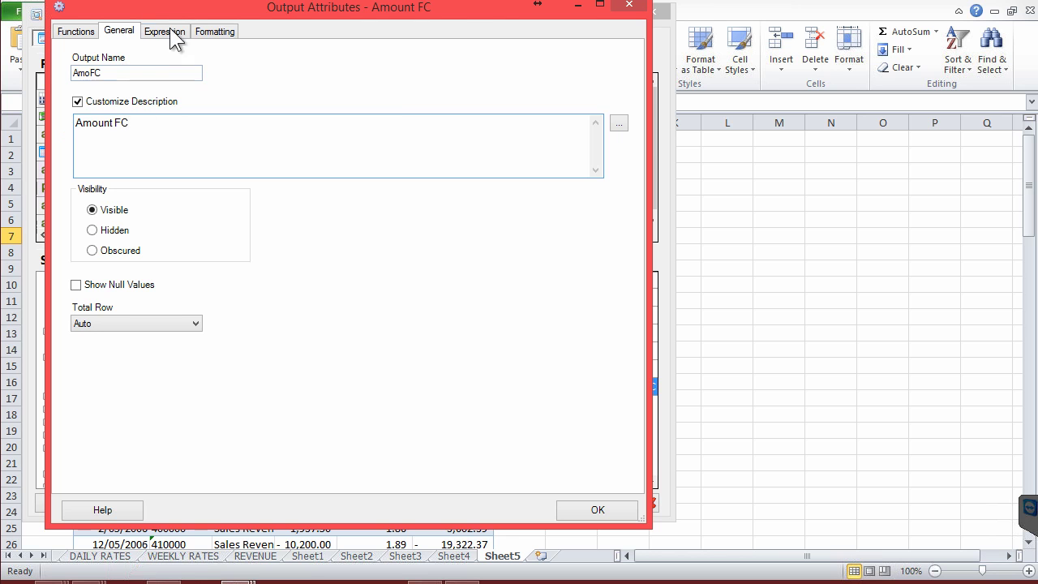
{"action": "left_click_drag", "start_coordinate": [175, 20], "coordinate": [470, 83]}
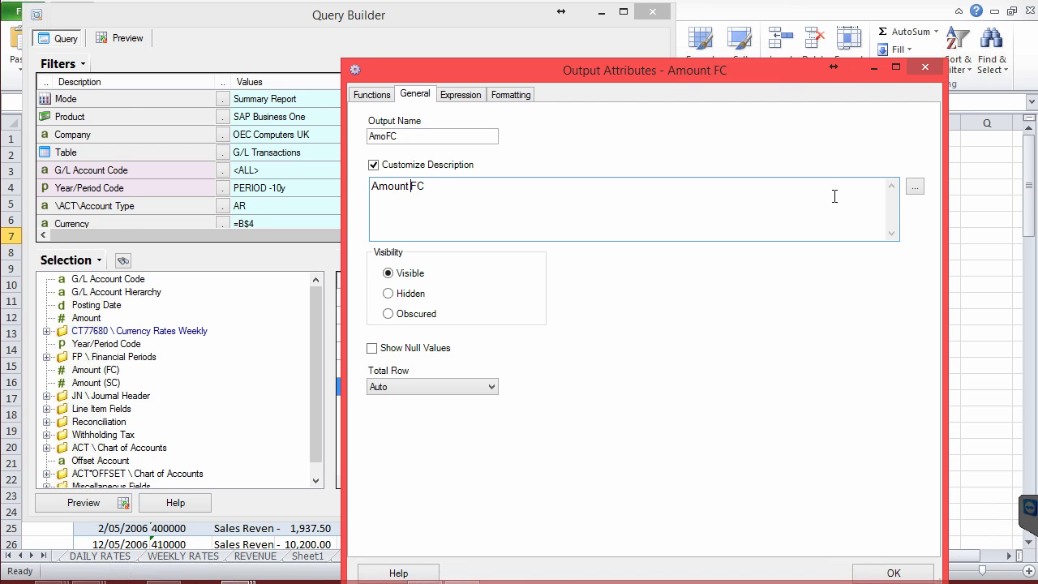
{"action": "key", "text": "BackSpace"}
{"action": "key", "text": "BackSpace"}
{"action": "left_click", "coordinate": [913, 187]}
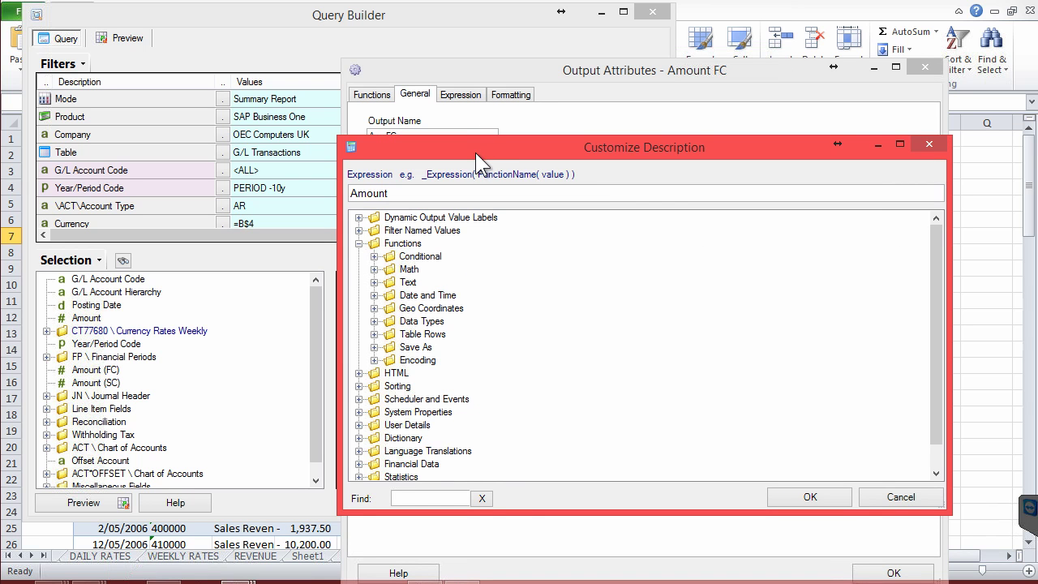
{"action": "left_click_drag", "start_coordinate": [476, 153], "coordinate": [647, 153]}
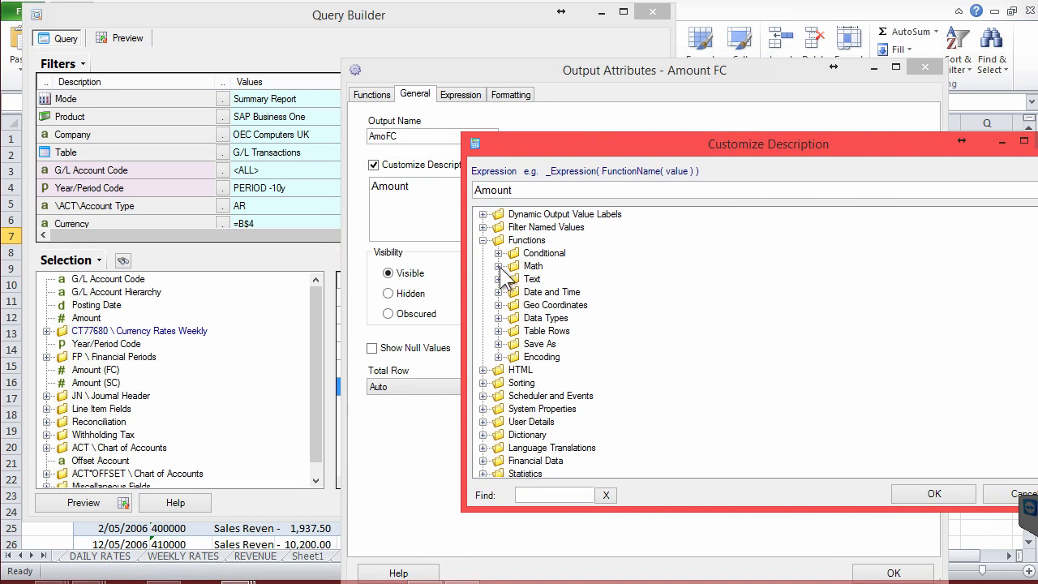
{"action": "left_click", "coordinate": [483, 228]}
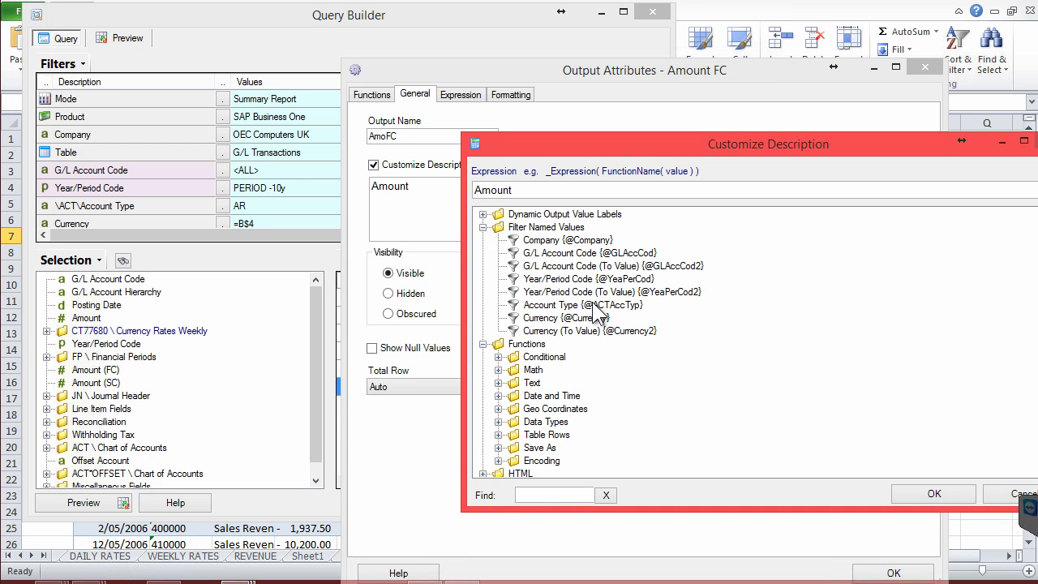
{"action": "left_click", "coordinate": [533, 296]}
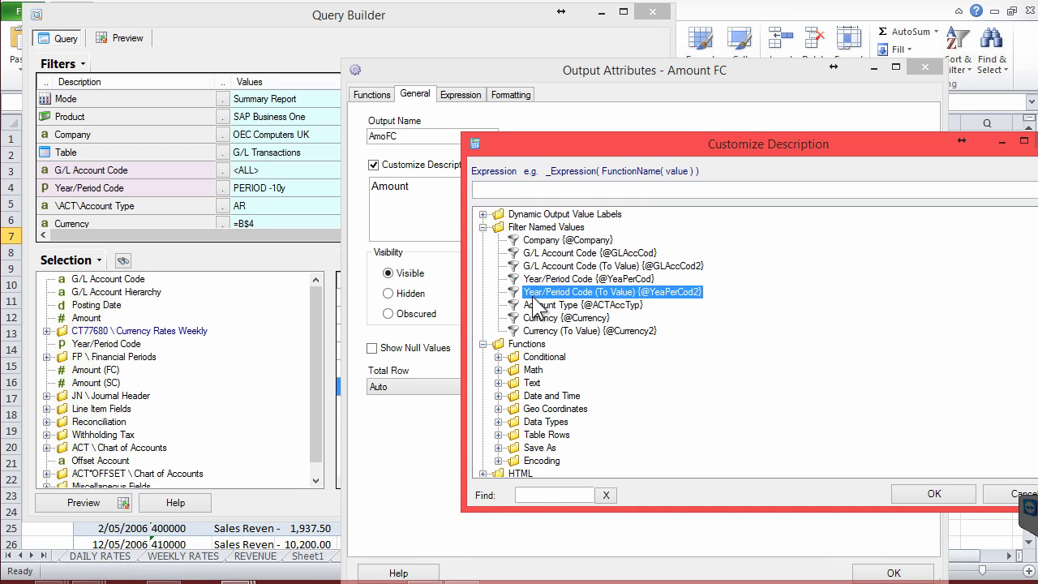
{"action": "left_click", "coordinate": [547, 317]}
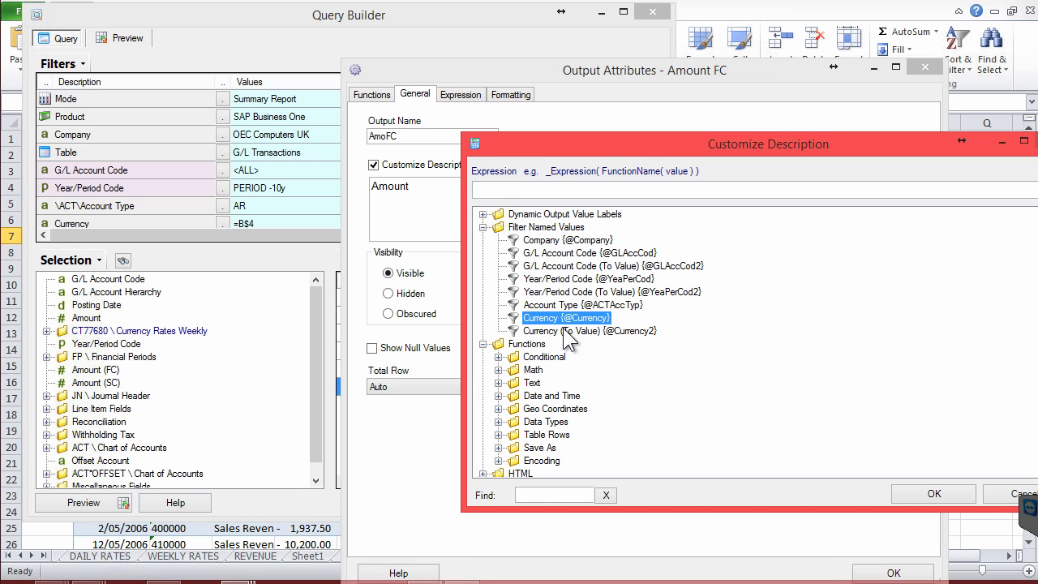
{"action": "double_click", "coordinate": [559, 317]}
{"action": "left_click", "coordinate": [503, 193]}
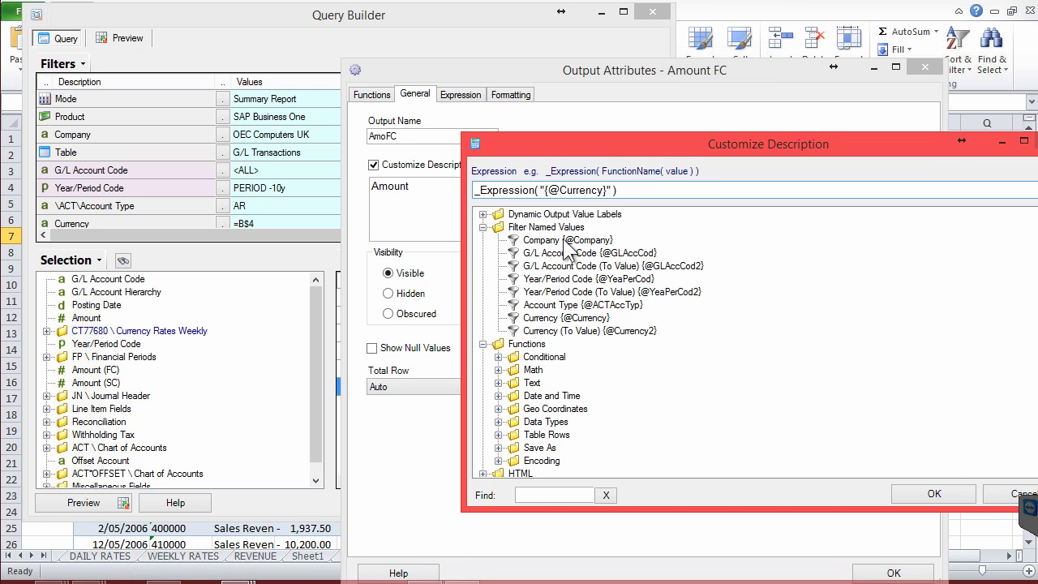
{"action": "key", "text": "shift+Right"}
{"action": "key", "text": "shift+Right"}
{"action": "key", "text": "shift+Right"}
{"action": "key", "text": "shift+Right"}
{"action": "key", "text": "shift+Right"}
{"action": "key", "text": "shift+Right"}
{"action": "key", "text": "shift+Right"}
{"action": "key", "text": "shift+Right"}
{"action": "key", "text": "shift+Right"}
{"action": "key", "text": "shift+Right"}
{"action": "key", "text": "shift+Right"}
{"action": "key", "text": "ctrl+c"}
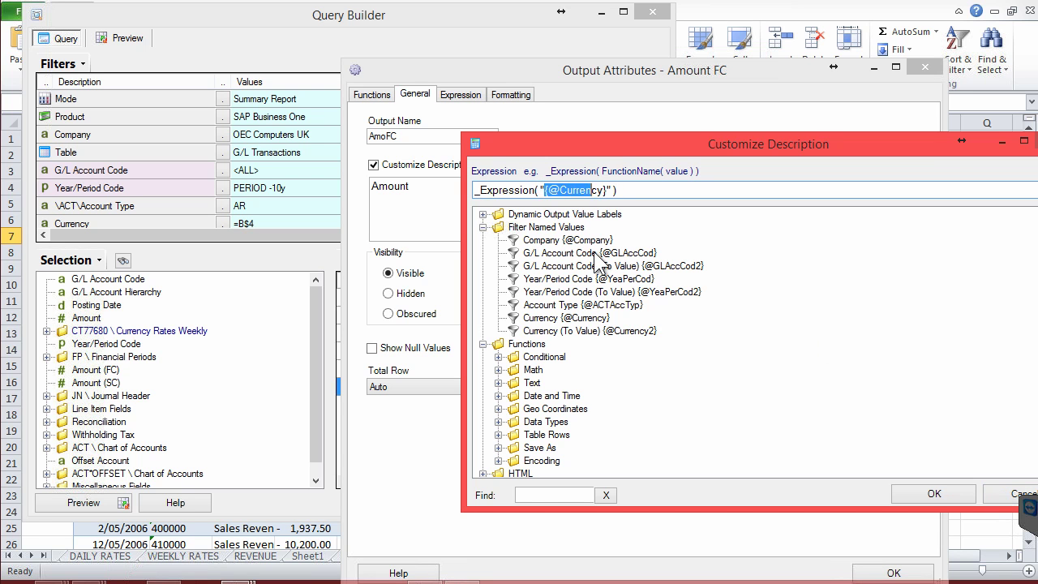
{"action": "left_click", "coordinate": [1001, 494]}
{"action": "left_click", "coordinate": [436, 193]}
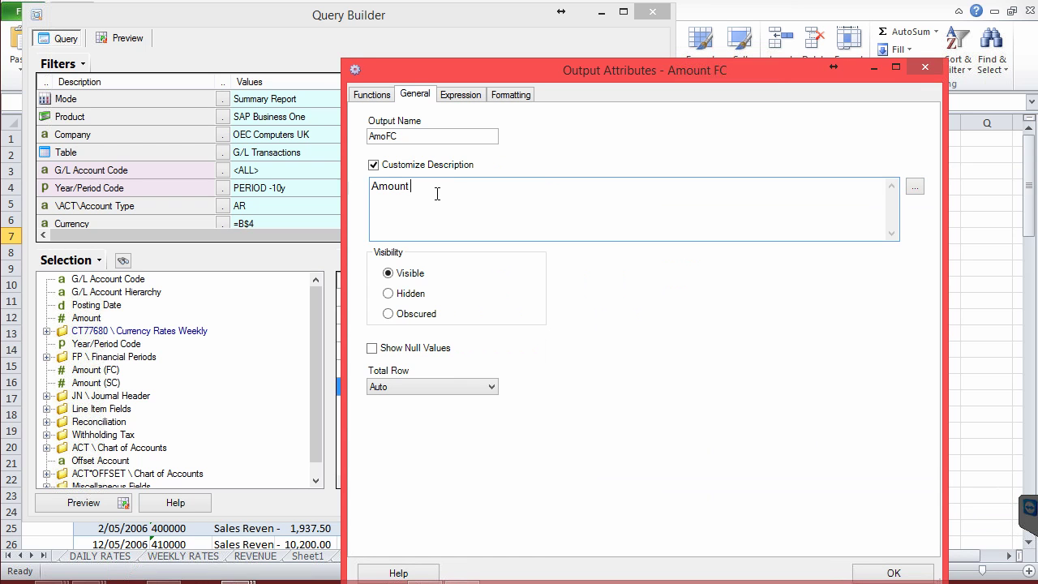
{"action": "key", "text": "ctrl+v"}
{"action": "left_click", "coordinate": [377, 186]}
{"action": "left_click_drag", "start_coordinate": [417, 185], "coordinate": [482, 185]}
{"action": "key", "text": "Return"}
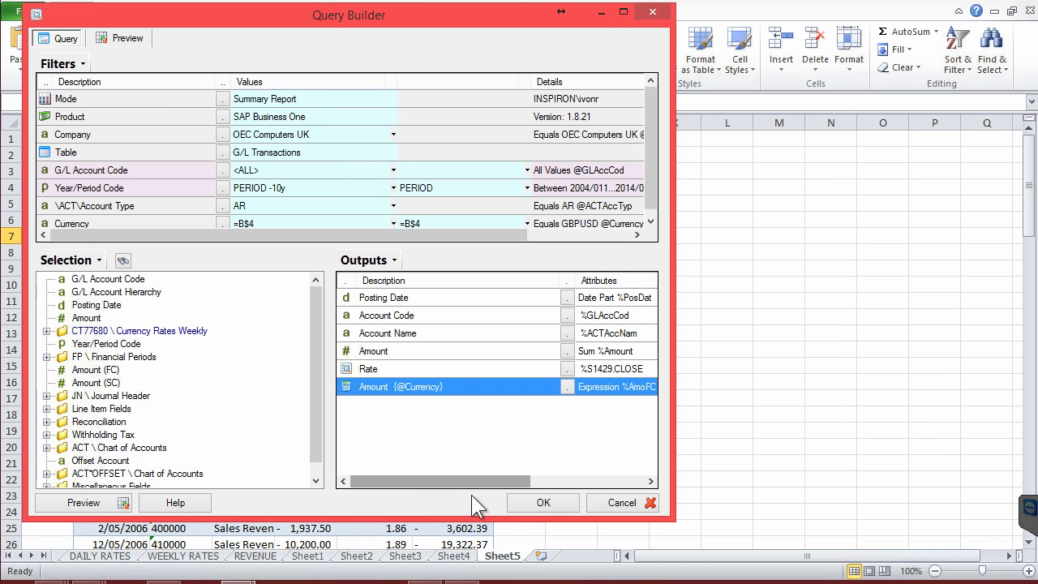
Accept the query to update the worksheet table, and widen the converted amount and Account Name columns to fit their text
{"action": "left_click", "coordinate": [526, 501]}
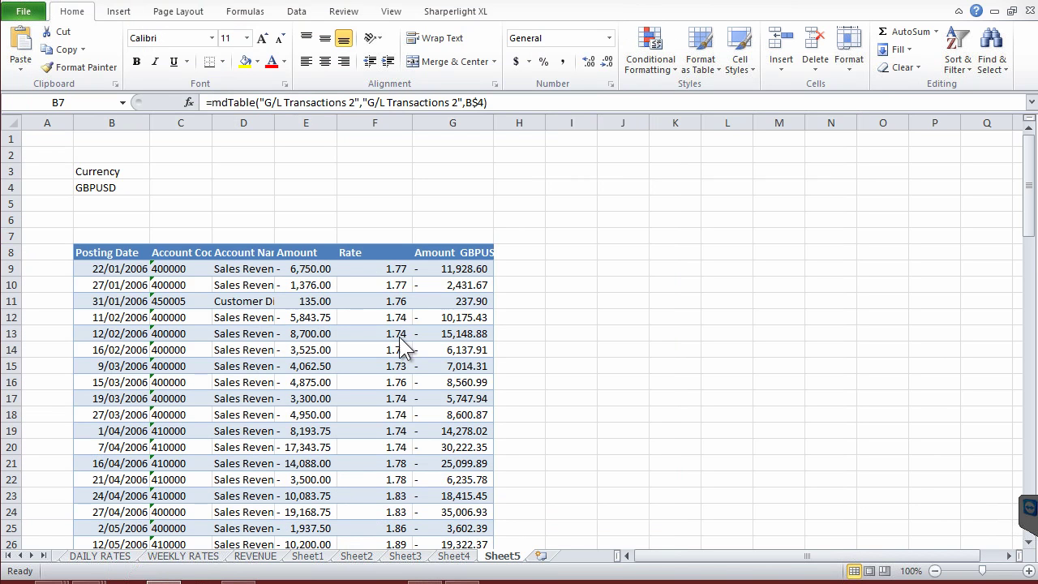
{"action": "left_click", "coordinate": [459, 155]}
{"action": "double_click", "coordinate": [493, 125]}
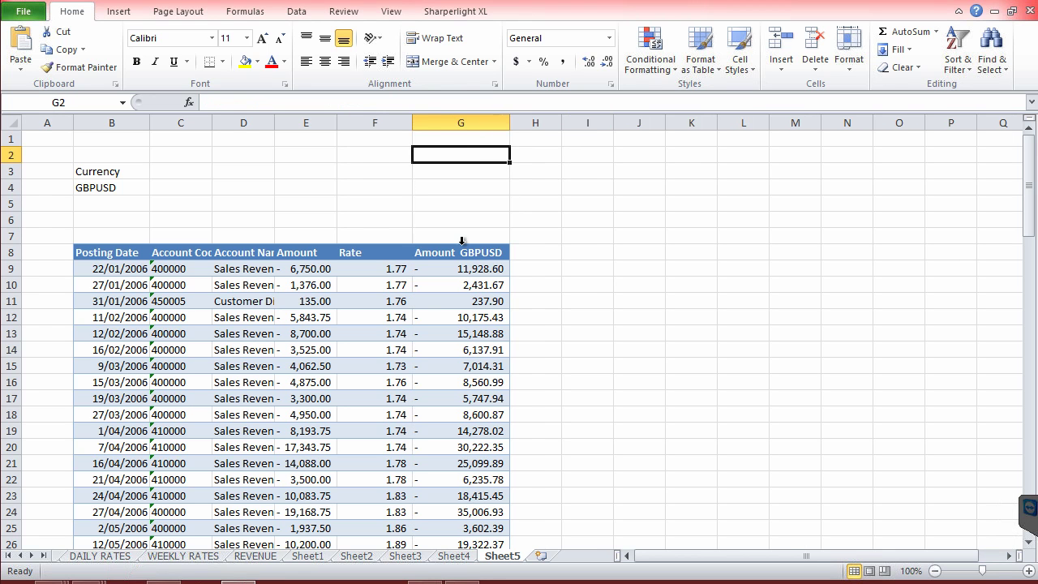
{"action": "left_click", "coordinate": [472, 315]}
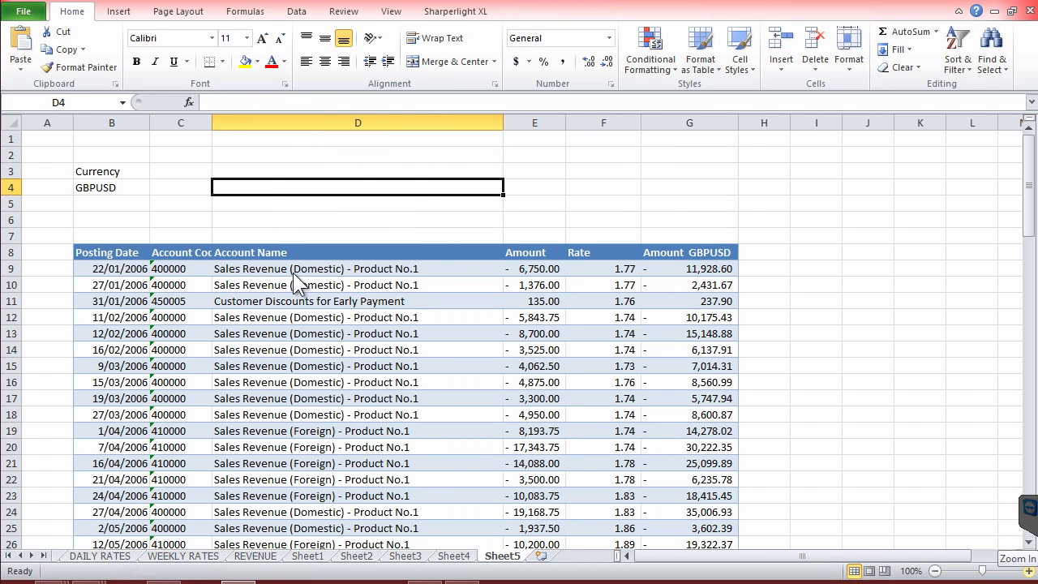
{"action": "left_click", "coordinate": [92, 233]}
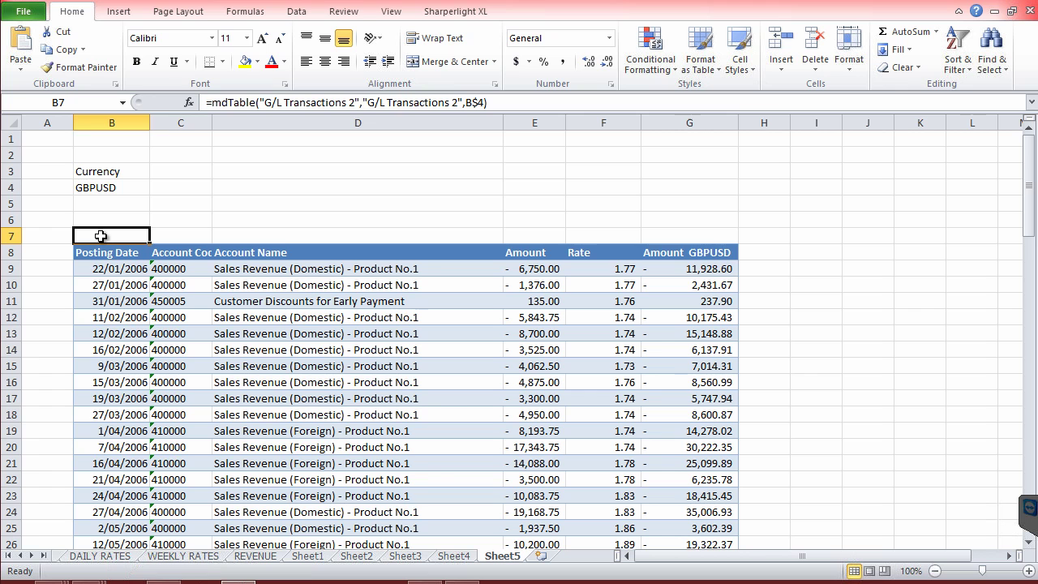
{"action": "double_click", "coordinate": [99, 235]}
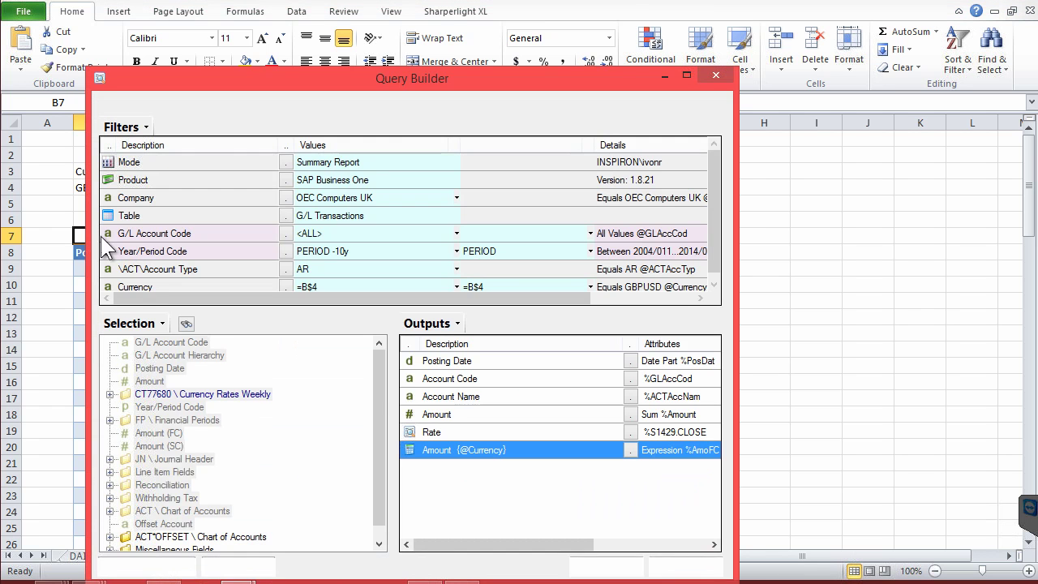
{"action": "left_click", "coordinate": [436, 433]}
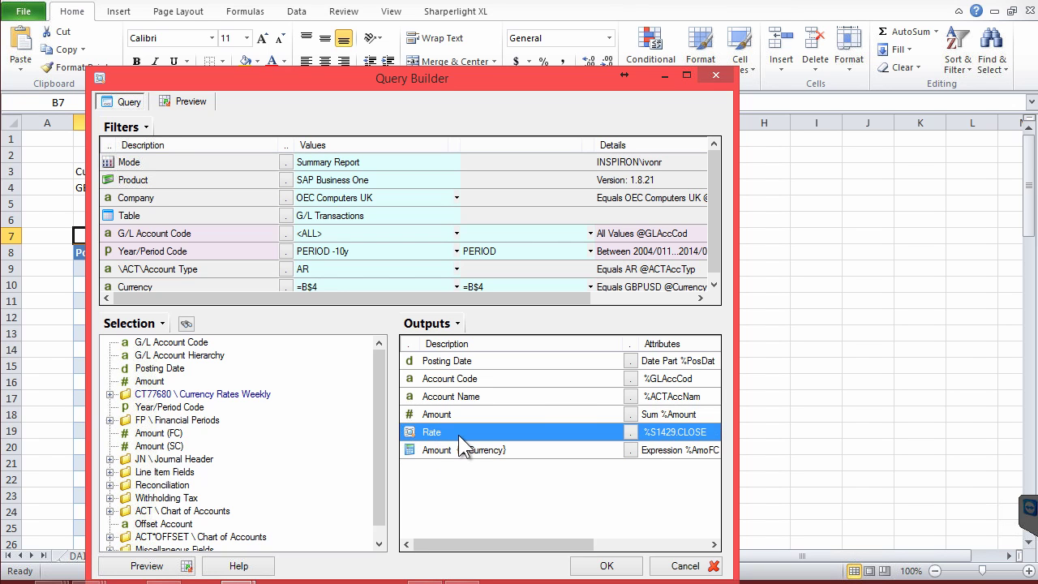
{"action": "left_click", "coordinate": [441, 452]}
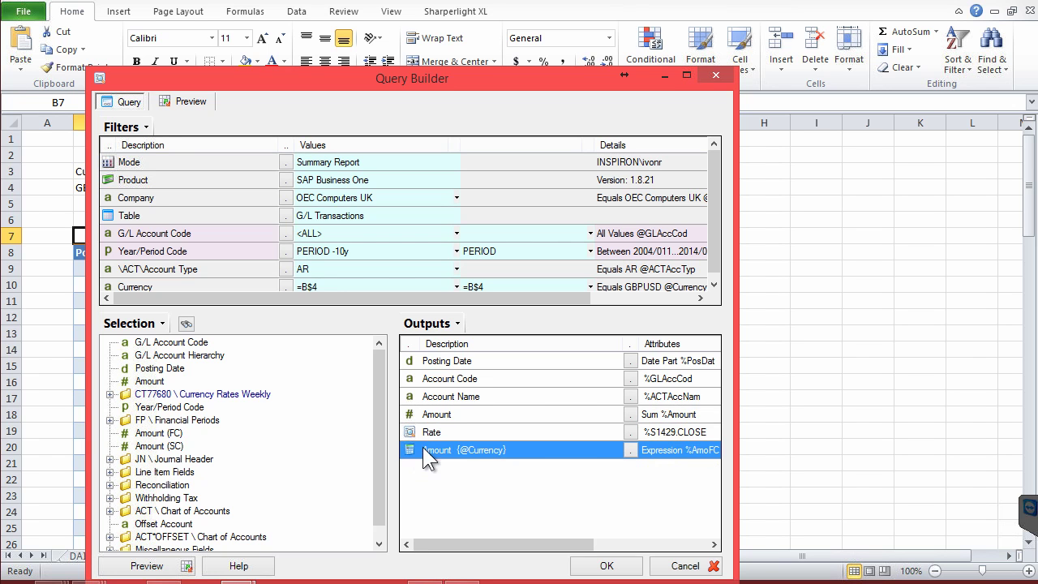
{"action": "right_click", "coordinate": [469, 449]}
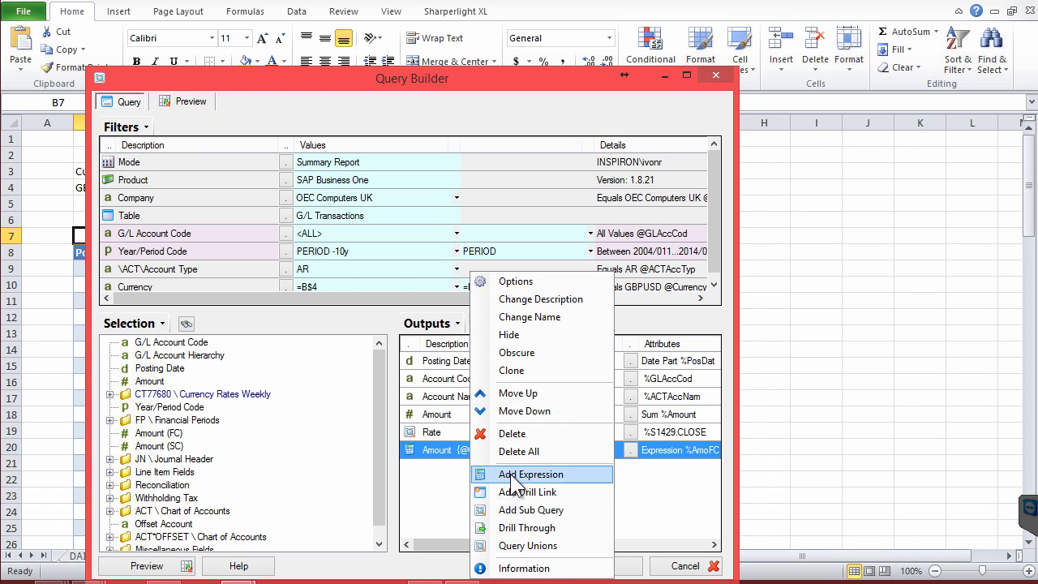
{"action": "left_click", "coordinate": [514, 477]}
Insert the Google Finance Spot Currency Exchange Rates function from the Financial Data group into the expression formula
{"action": "left_click", "coordinate": [169, 214]}
{"action": "scroll", "coordinate": [173, 438], "scroll_direction": "down", "scroll_amount": 2}
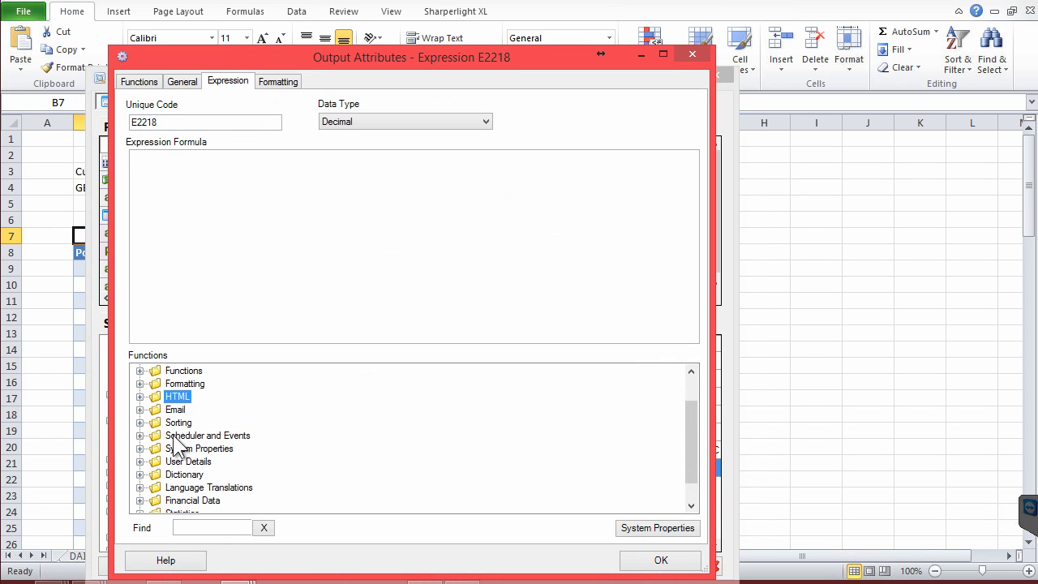
{"action": "left_click", "coordinate": [174, 474]}
{"action": "left_click", "coordinate": [140, 474]}
{"action": "left_click", "coordinate": [258, 424]}
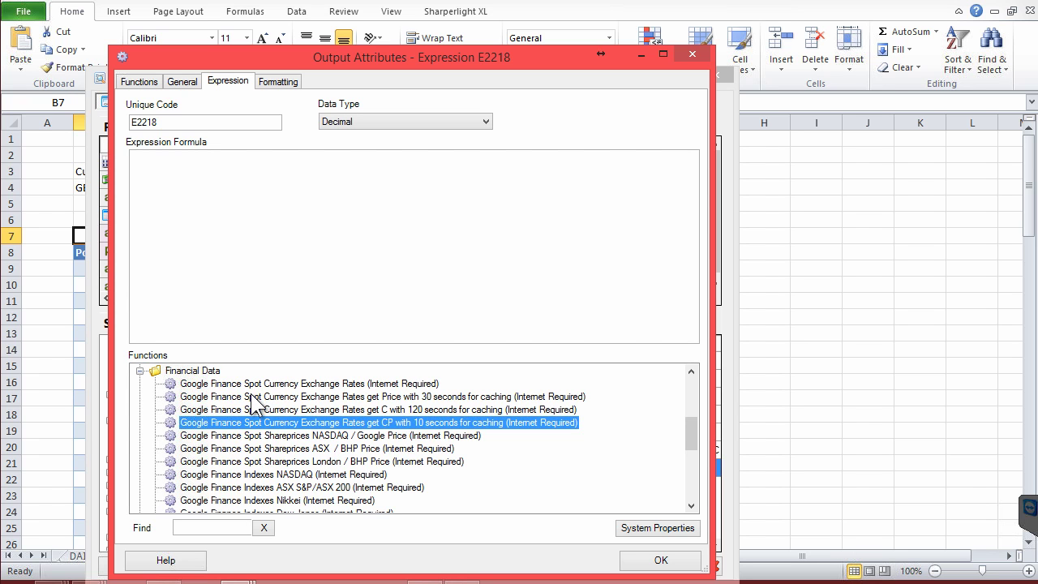
{"action": "left_click", "coordinate": [242, 411]}
{"action": "left_click", "coordinate": [248, 428]}
{"action": "left_click", "coordinate": [260, 448]}
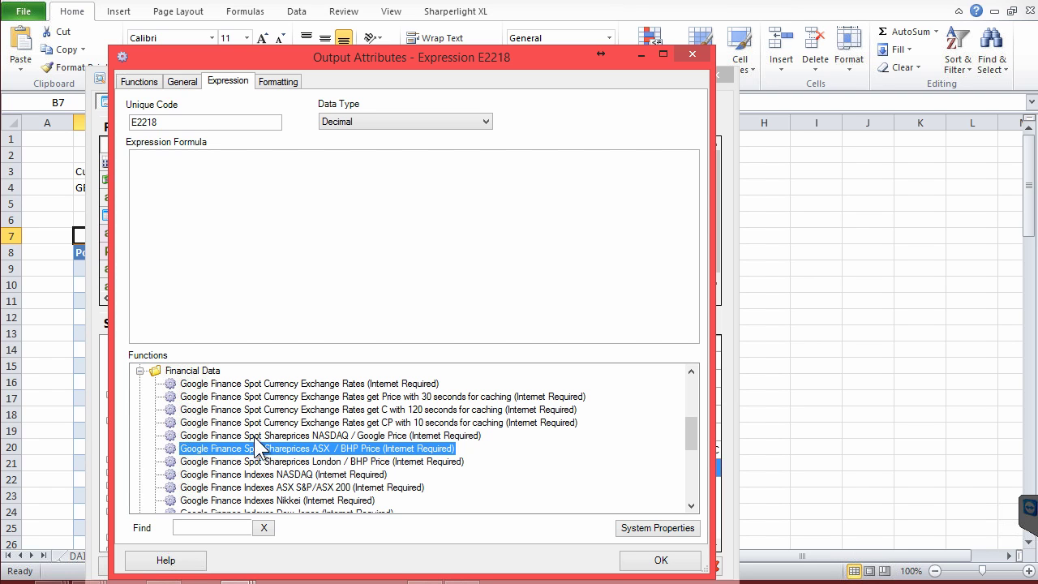
{"action": "left_click", "coordinate": [261, 384]}
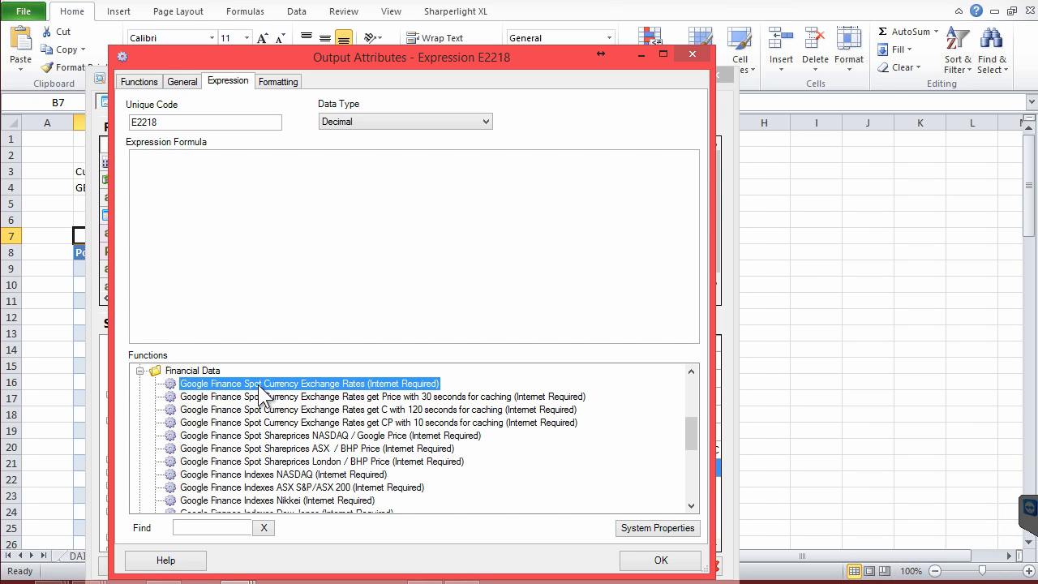
{"action": "double_click", "coordinate": [261, 387]}
{"action": "left_click", "coordinate": [206, 173]}
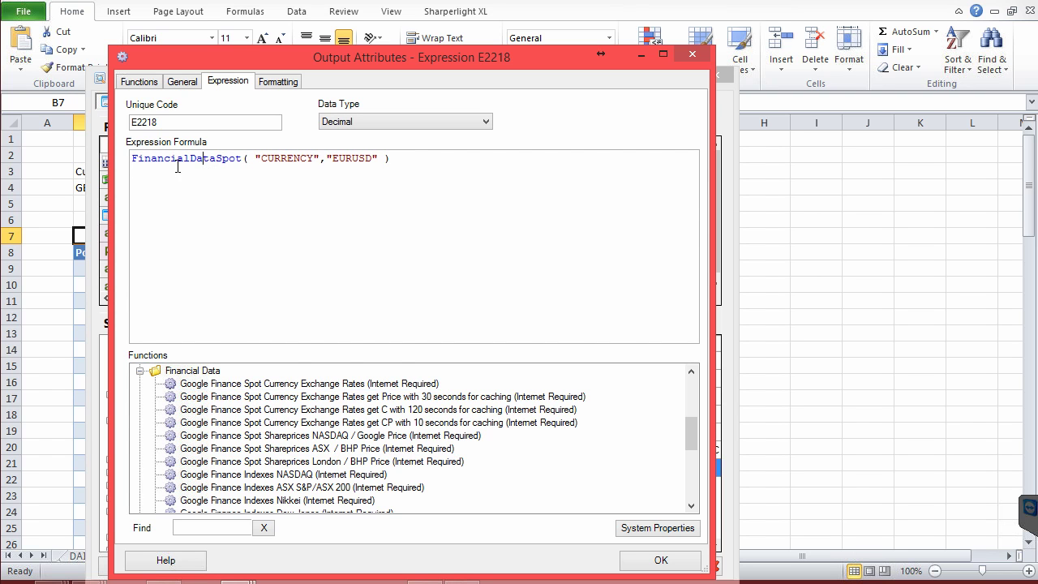
Examine the CURRENCY and EURUSD arguments of the FinancialDataSpot formula and the related currency rate functions with caching
{"action": "left_click_drag", "start_coordinate": [267, 158], "coordinate": [309, 158]}
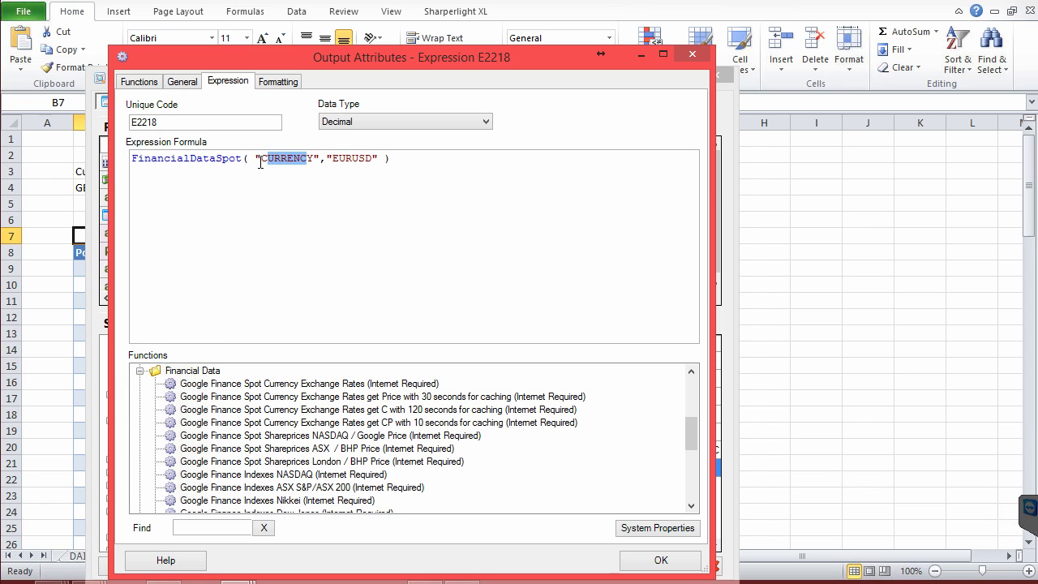
{"action": "left_click_drag", "start_coordinate": [333, 158], "coordinate": [371, 158]}
{"action": "left_click", "coordinate": [399, 157]}
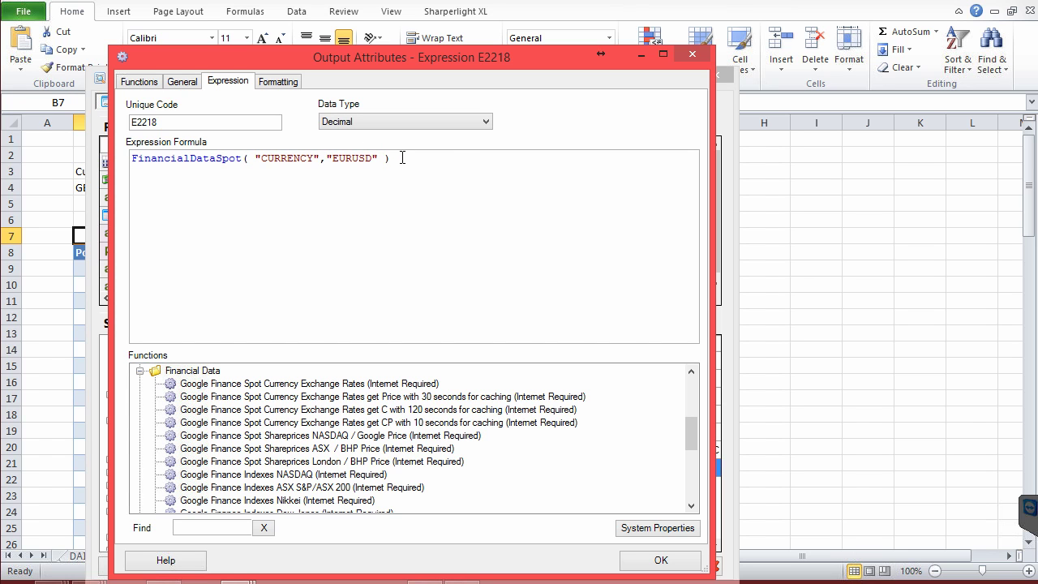
{"action": "left_click", "coordinate": [341, 384]}
{"action": "left_click", "coordinate": [367, 396]}
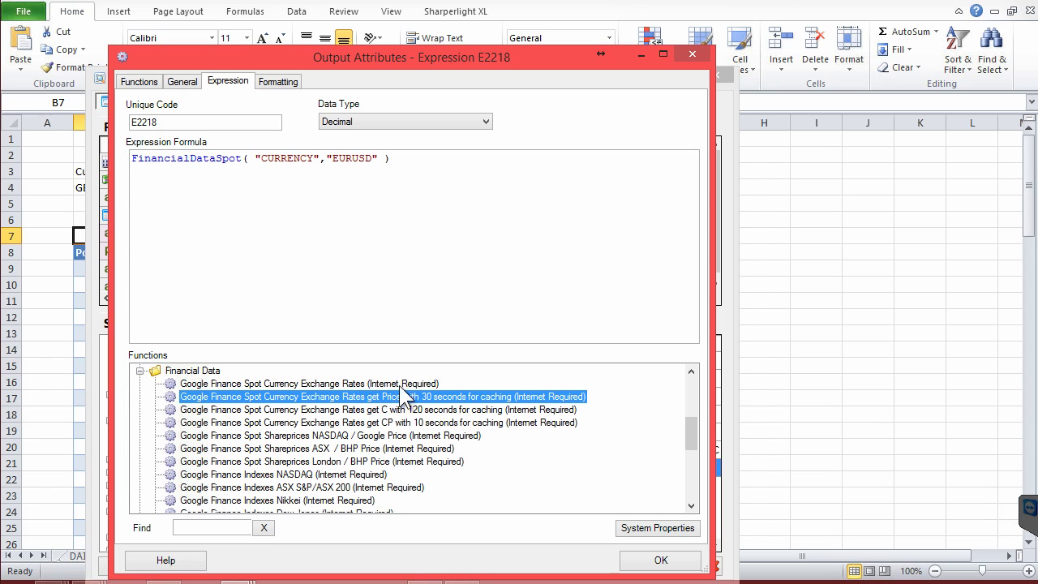
{"action": "left_click", "coordinate": [326, 384]}
{"action": "left_click", "coordinate": [333, 397]}
{"action": "left_click", "coordinate": [332, 158]}
{"action": "left_click", "coordinate": [256, 158]}
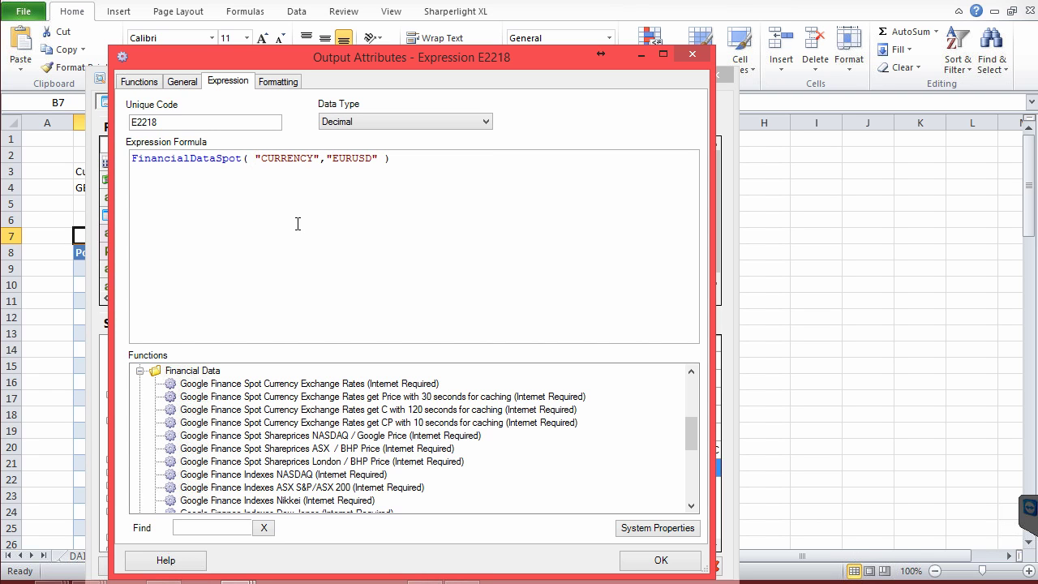
{"action": "left_click", "coordinate": [418, 386]}
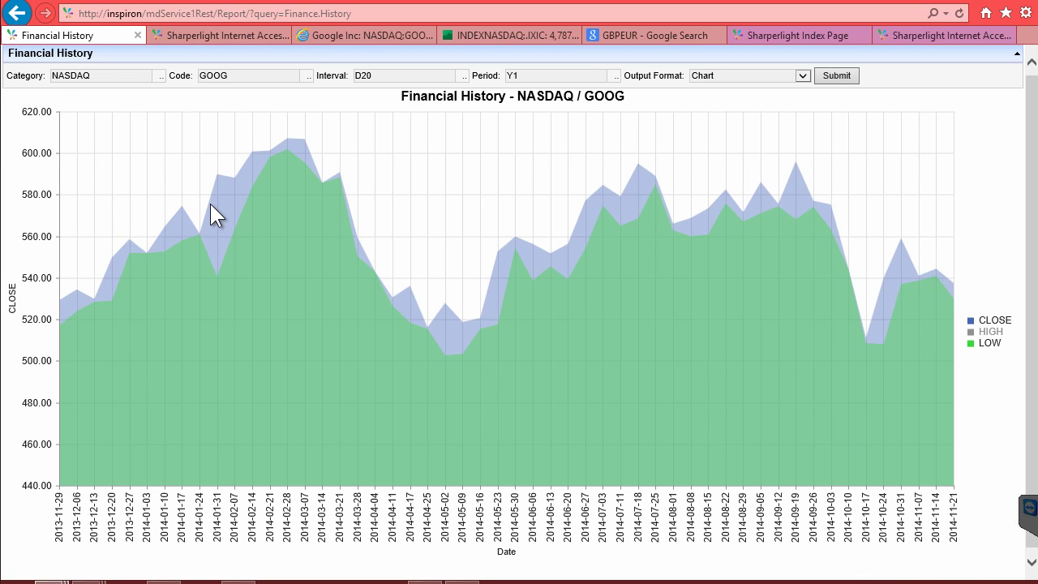
In the browser, resubmit the Financial History report for NASDAQ and GOOG as a chart, and hide its HIGH series
{"action": "left_click", "coordinate": [96, 74]}
{"action": "left_click", "coordinate": [544, 77]}
{"action": "left_click", "coordinate": [835, 76]}
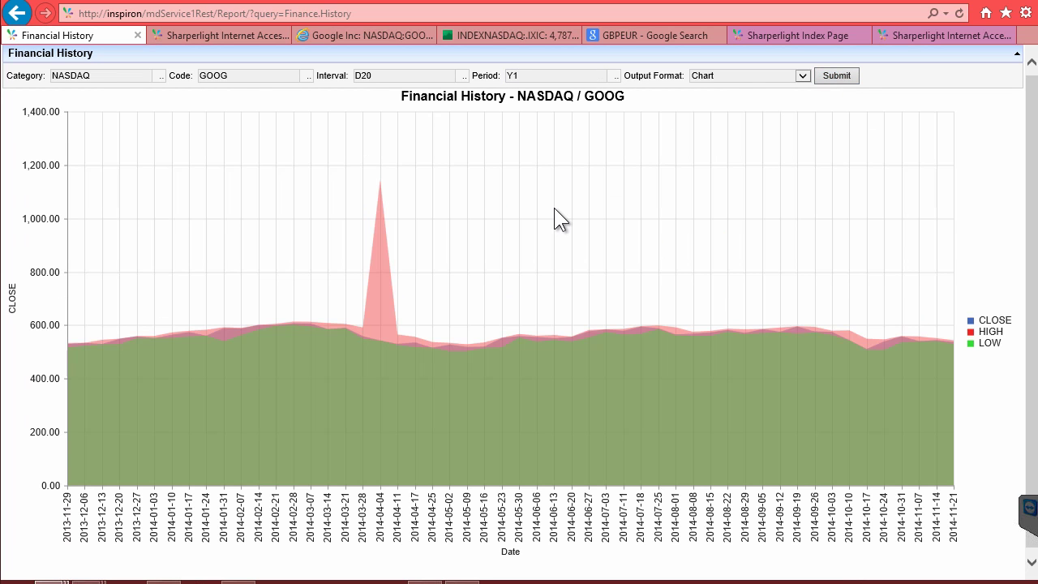
{"action": "left_click", "coordinate": [989, 331]}
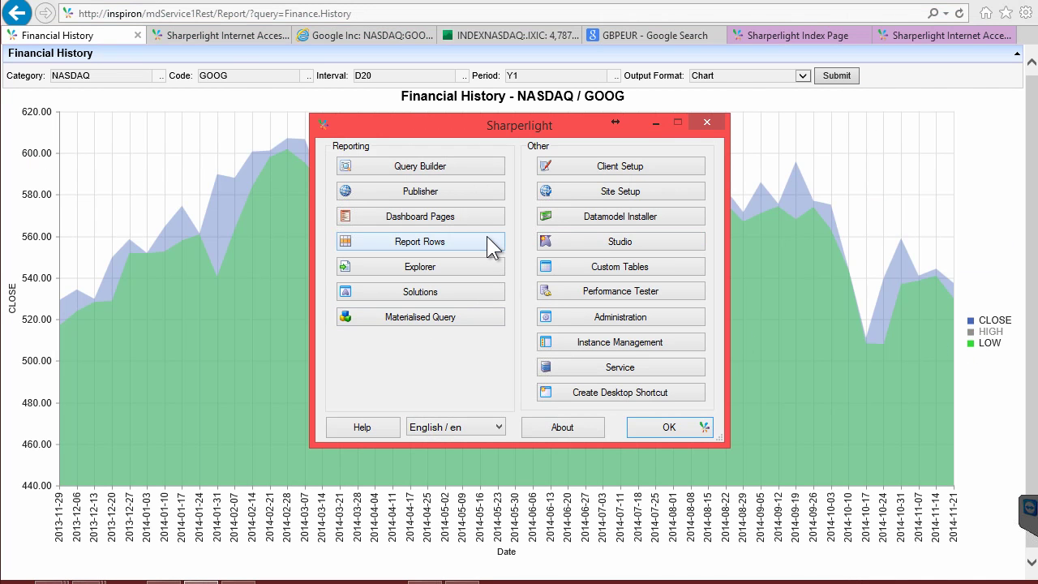
Create a new published query in the Sharperlight Publisher and title it "Finanical History Training"
{"action": "left_click", "coordinate": [421, 196]}
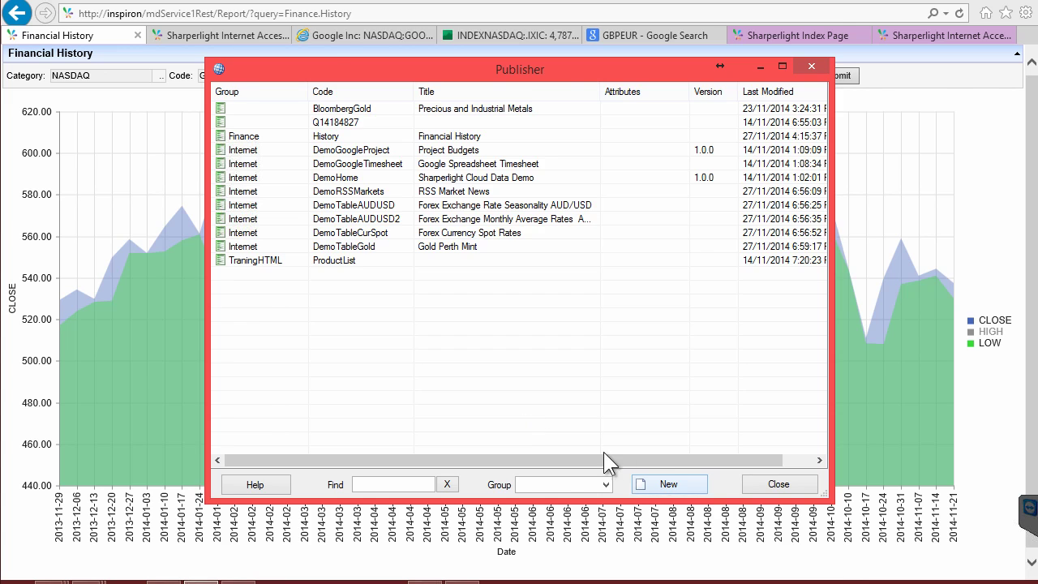
{"action": "left_click", "coordinate": [669, 484]}
{"action": "left_click", "coordinate": [256, 152]}
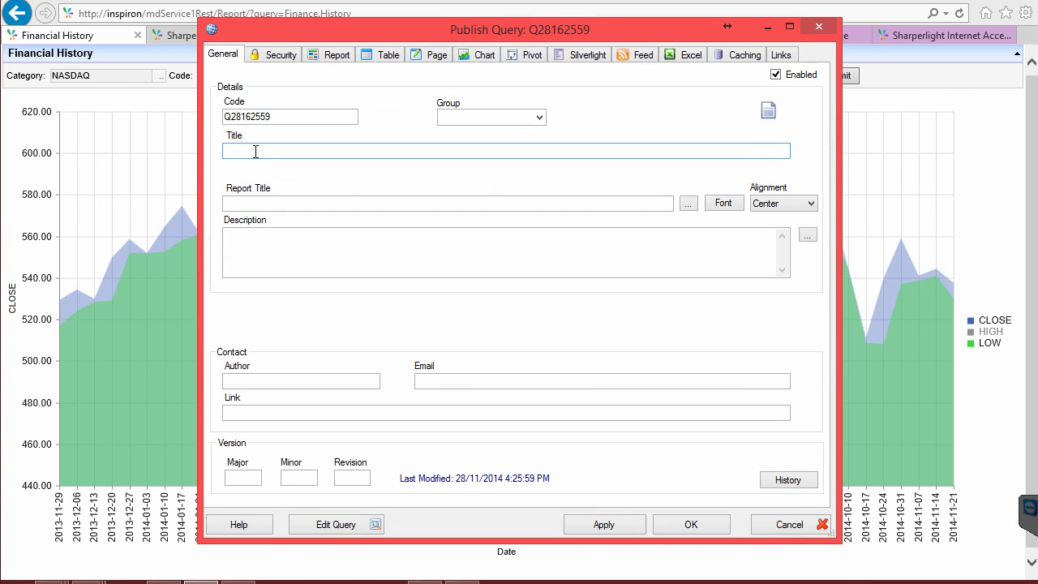
{"action": "type", "text": "Finanical History Training"}
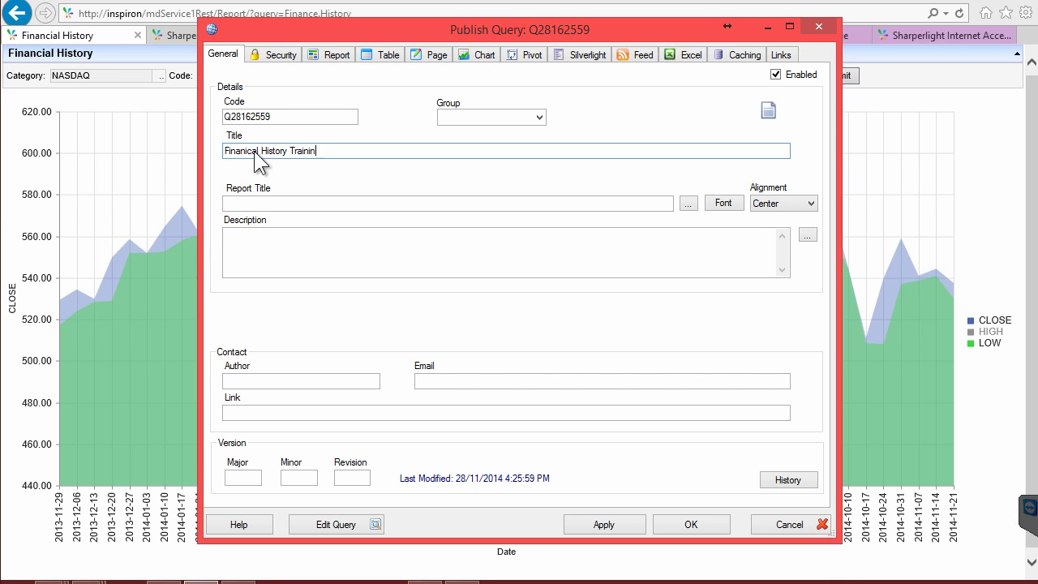
Edit the published query, keeping the System product and choosing the Financial Data / Historical table from the Internet group
{"action": "left_click", "coordinate": [352, 524]}
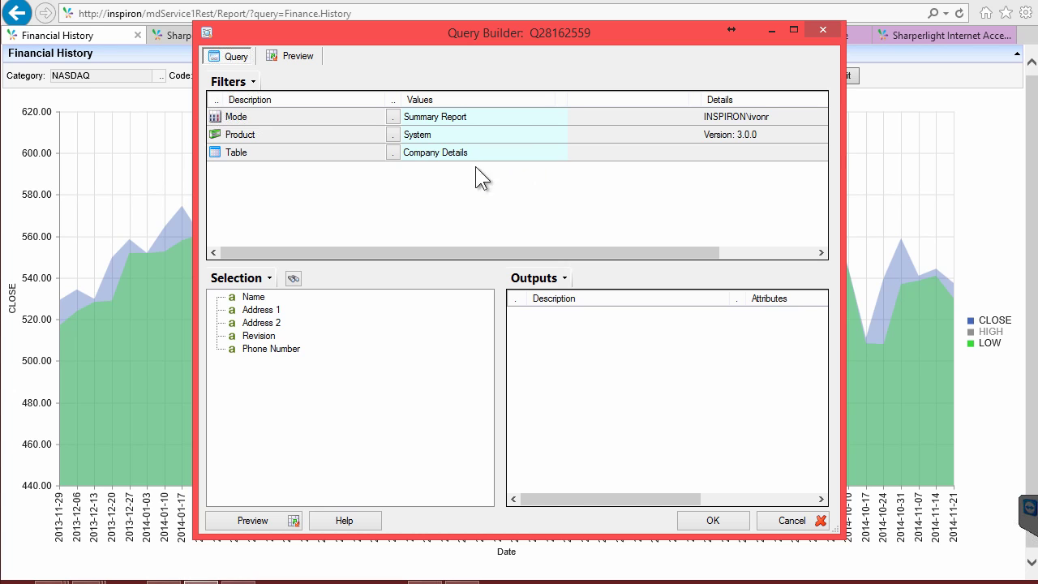
{"action": "left_click", "coordinate": [427, 119]}
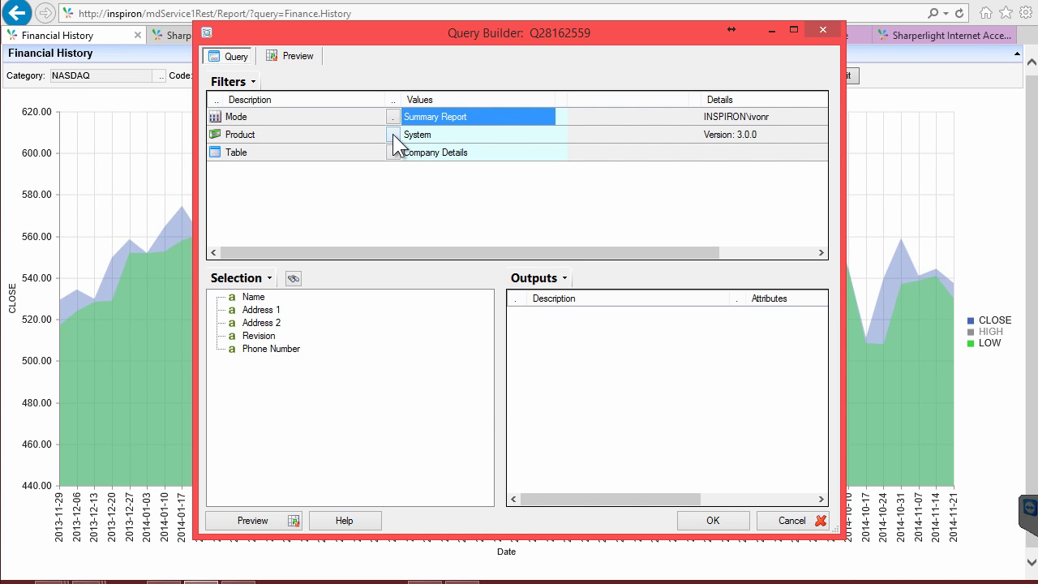
{"action": "left_click", "coordinate": [392, 134]}
{"action": "double_click", "coordinate": [364, 183]}
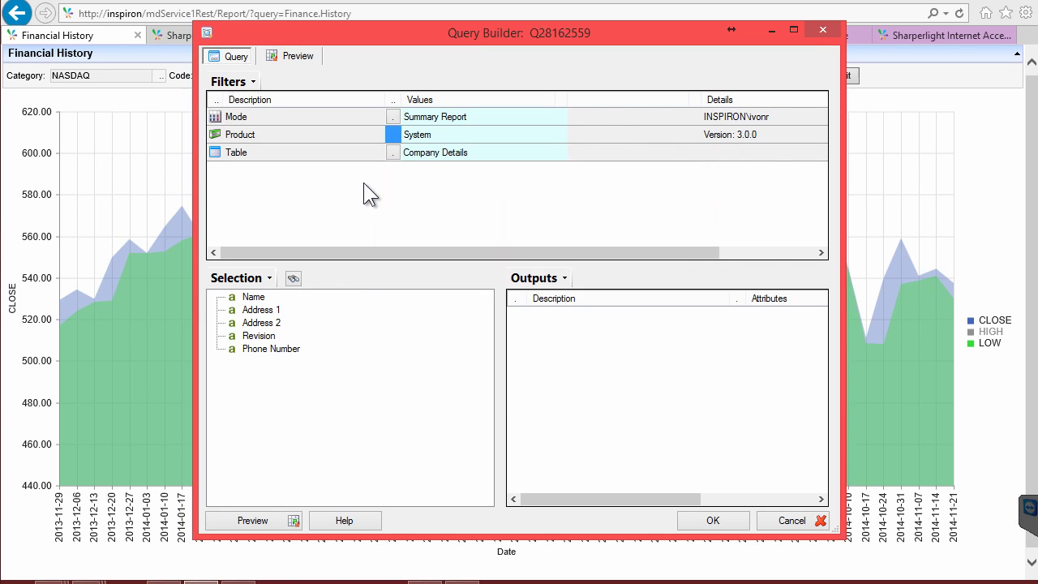
{"action": "left_click", "coordinate": [394, 152]}
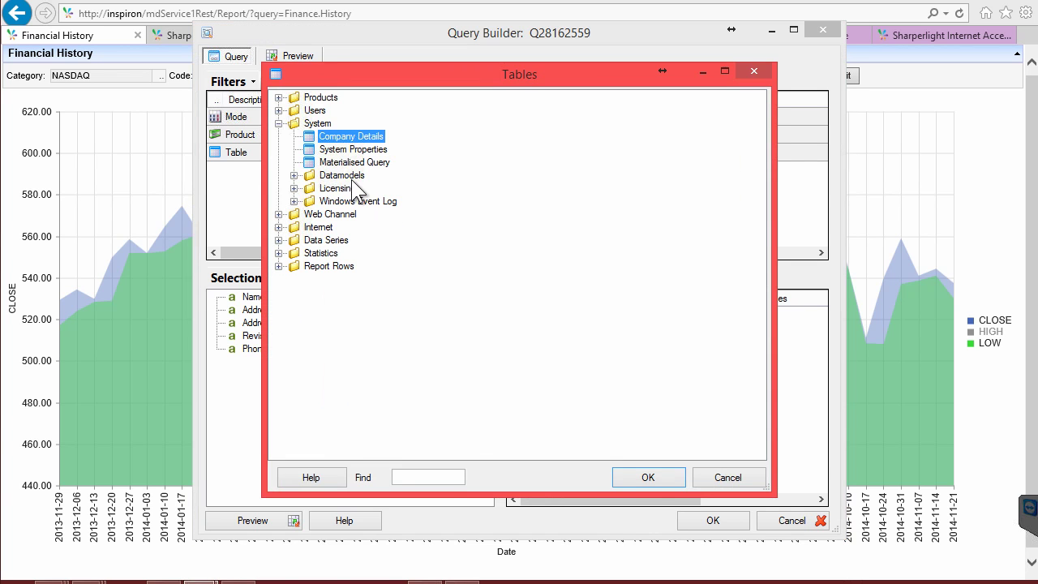
{"action": "left_click", "coordinate": [279, 228]}
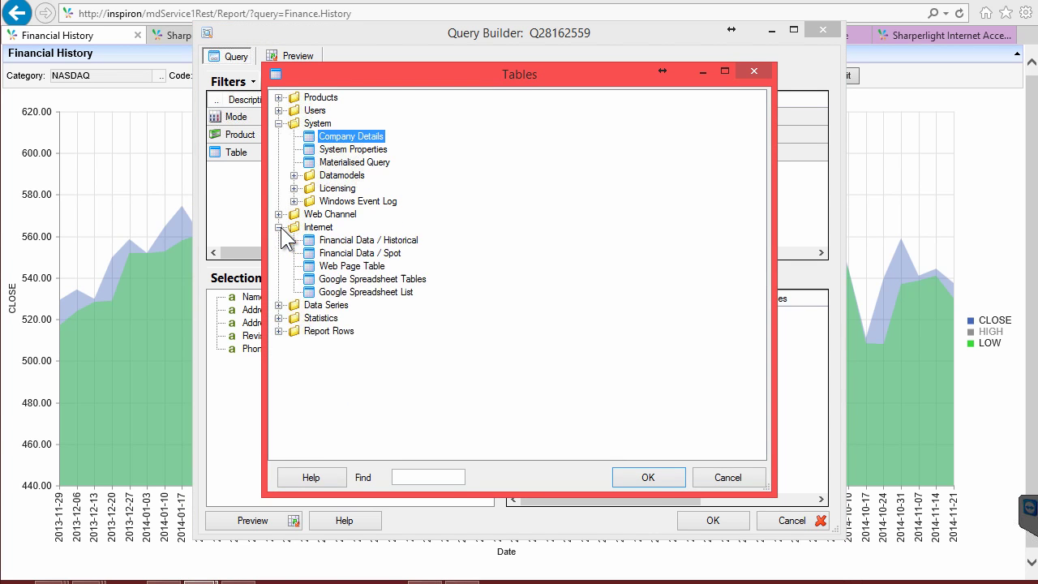
{"action": "double_click", "coordinate": [377, 239]}
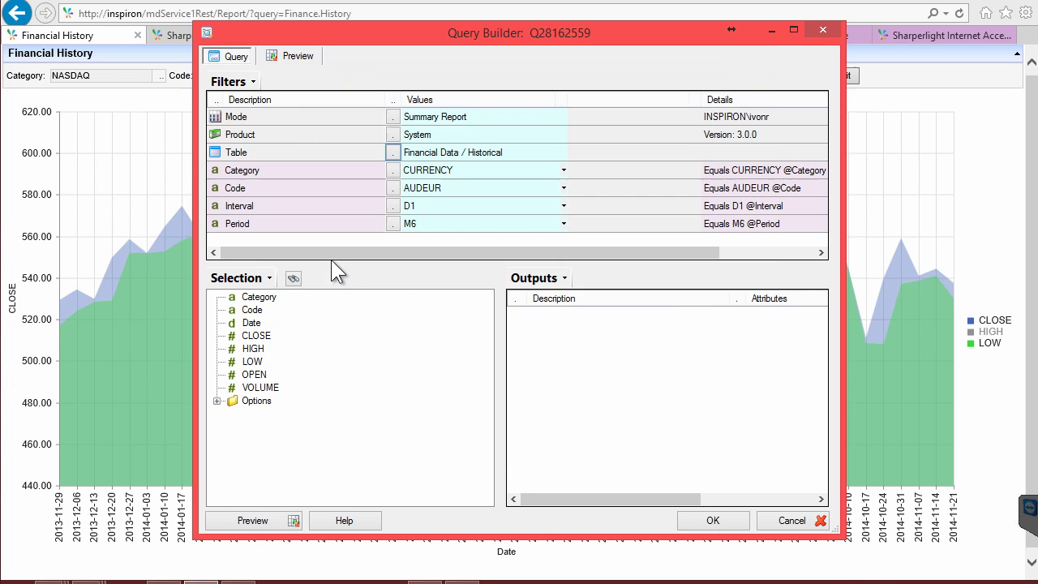
Look up the Code filter's values and set it to GBPEUR, UK Pound to Euro
{"action": "left_click", "coordinate": [438, 189]}
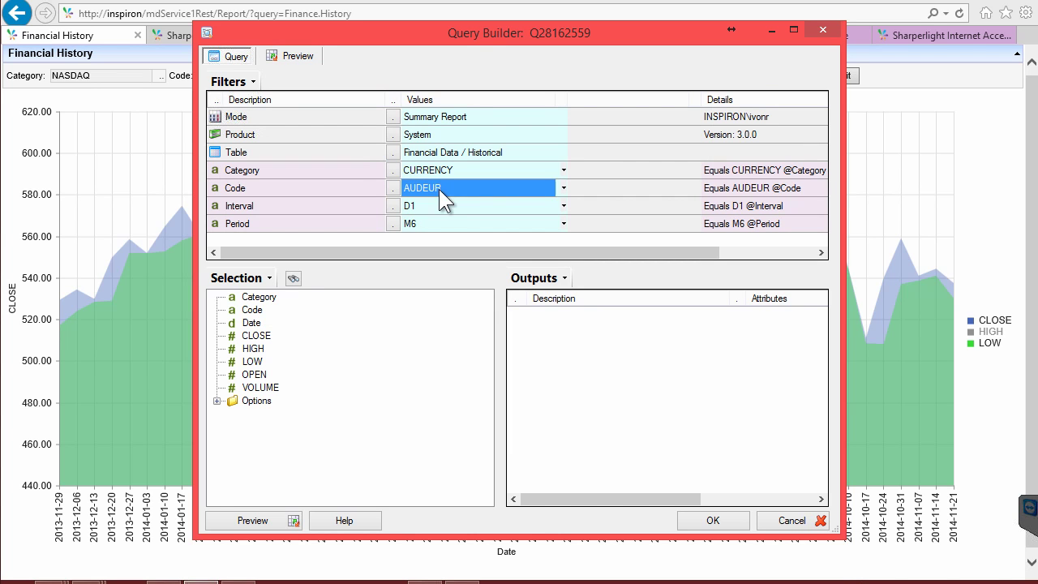
{"action": "left_click", "coordinate": [393, 188]}
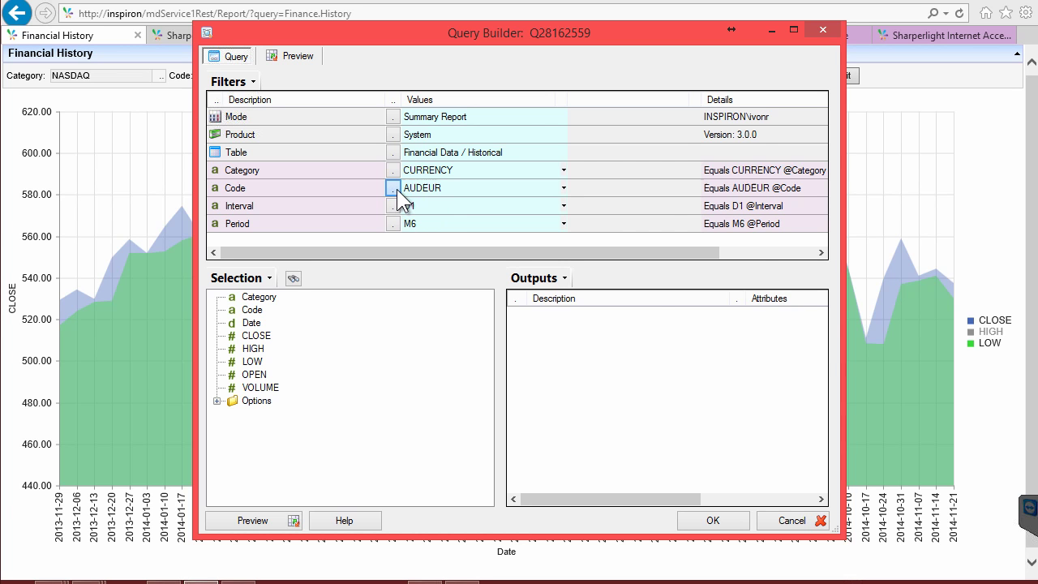
{"action": "left_click", "coordinate": [379, 309]}
{"action": "scroll", "coordinate": [402, 332], "scroll_direction": "down", "scroll_amount": 4}
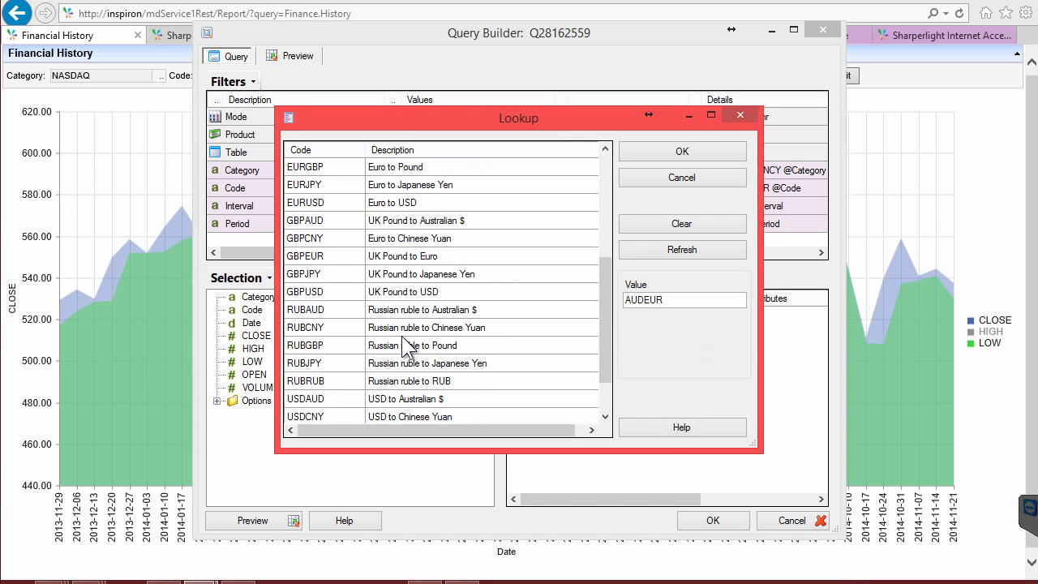
{"action": "double_click", "coordinate": [365, 254]}
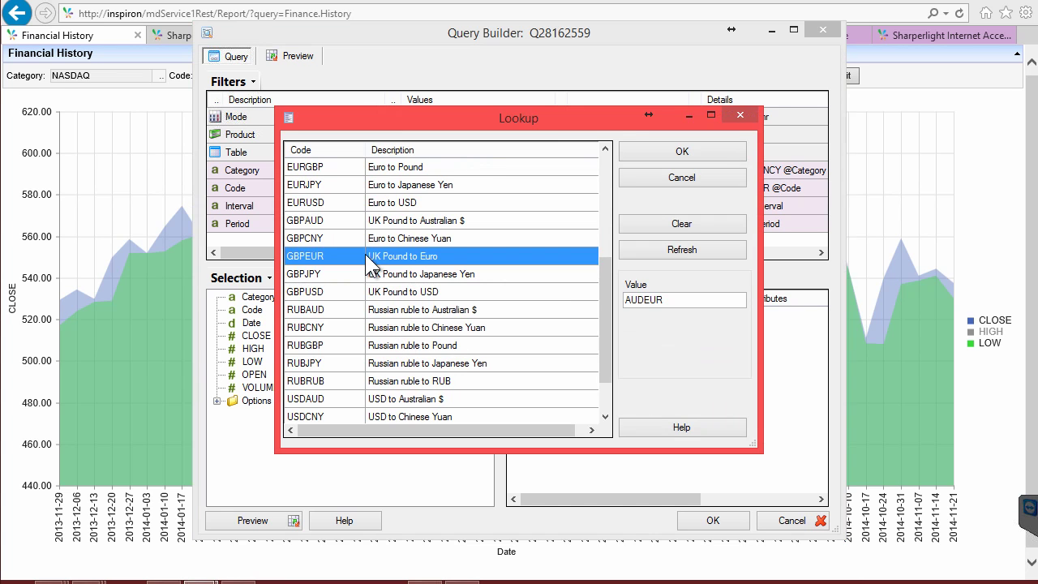
Set the Interval filter to D7 and the Period filter to 1Y
{"action": "left_click", "coordinate": [424, 206]}
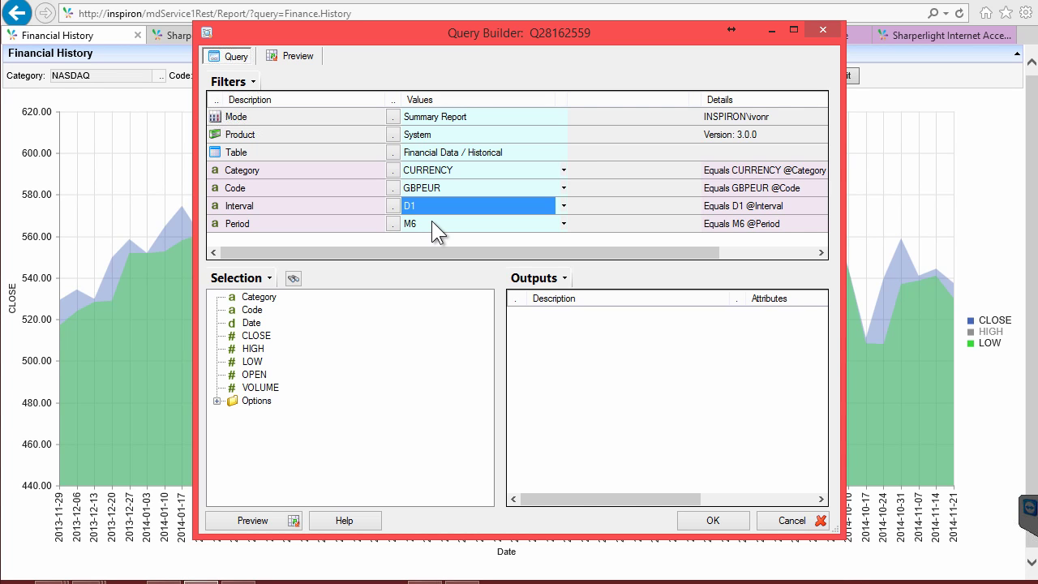
{"action": "type", "text": "D"}
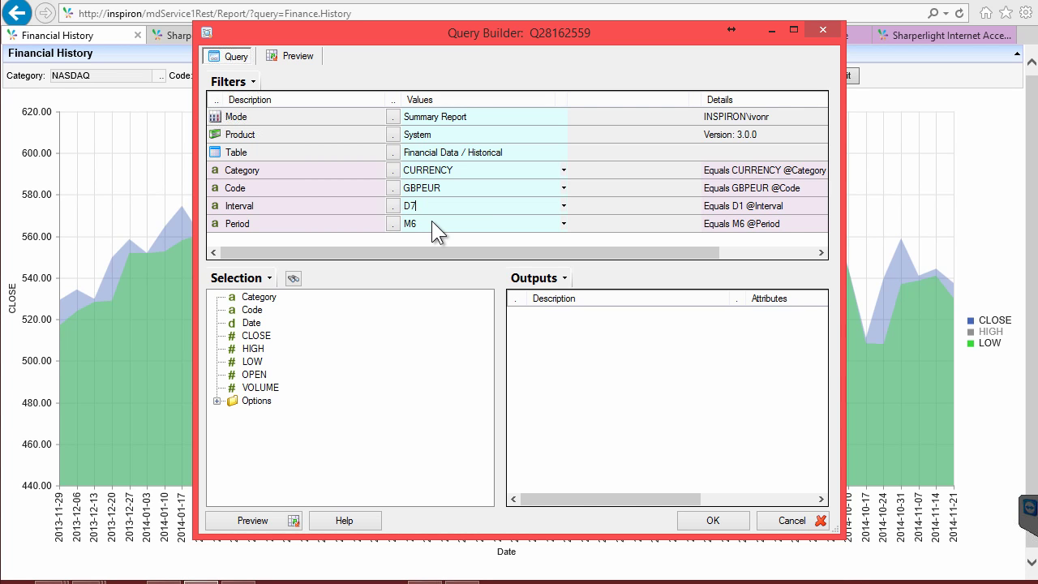
{"action": "left_click", "coordinate": [423, 222]}
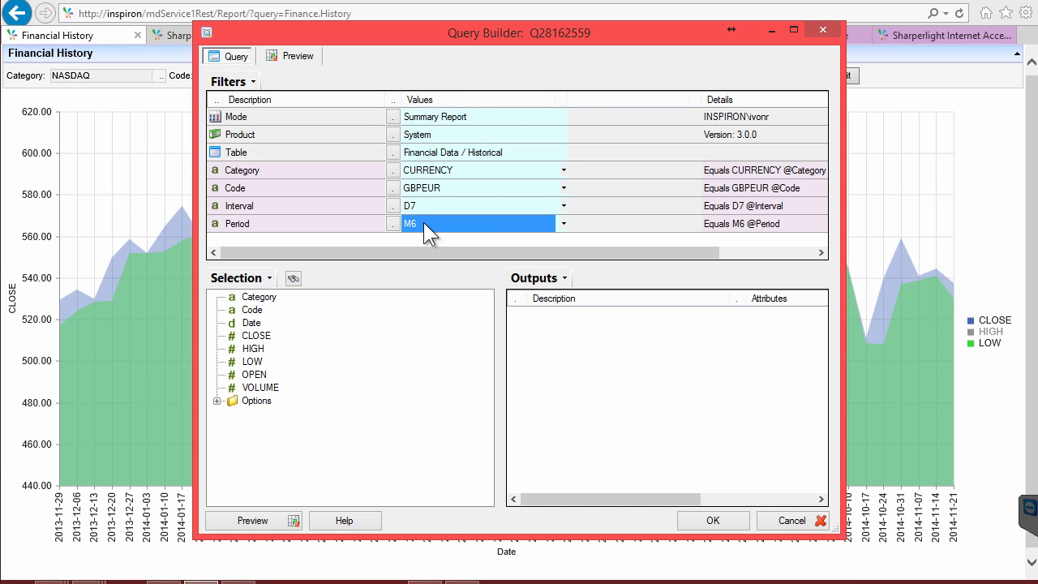
{"action": "type", "text": "1Y"}
{"action": "left_click", "coordinate": [457, 202]}
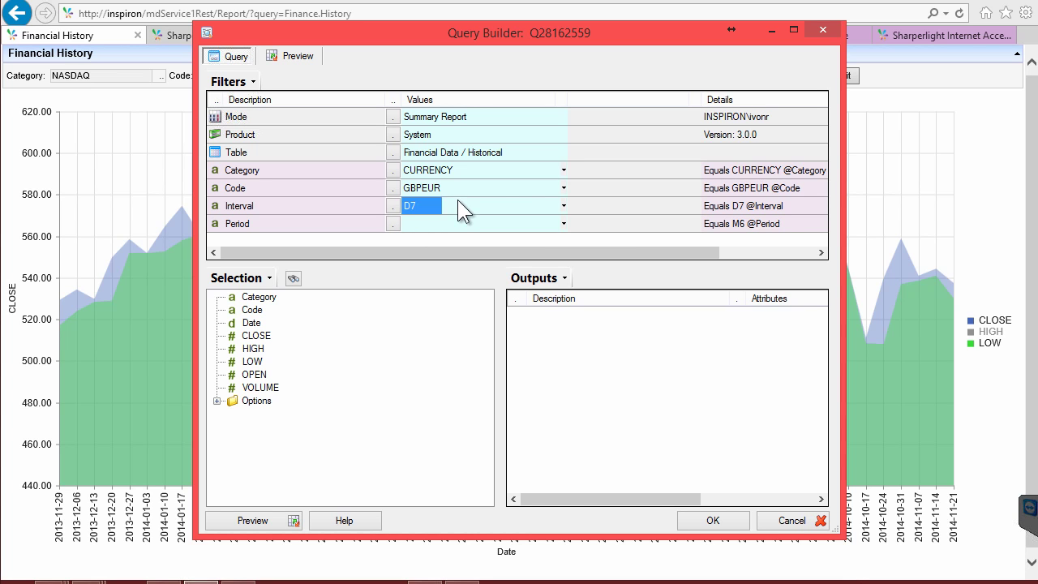
Add Date, CLOSE, HIGH, LOW and OPEN as the query's outputs
{"action": "double_click", "coordinate": [258, 324]}
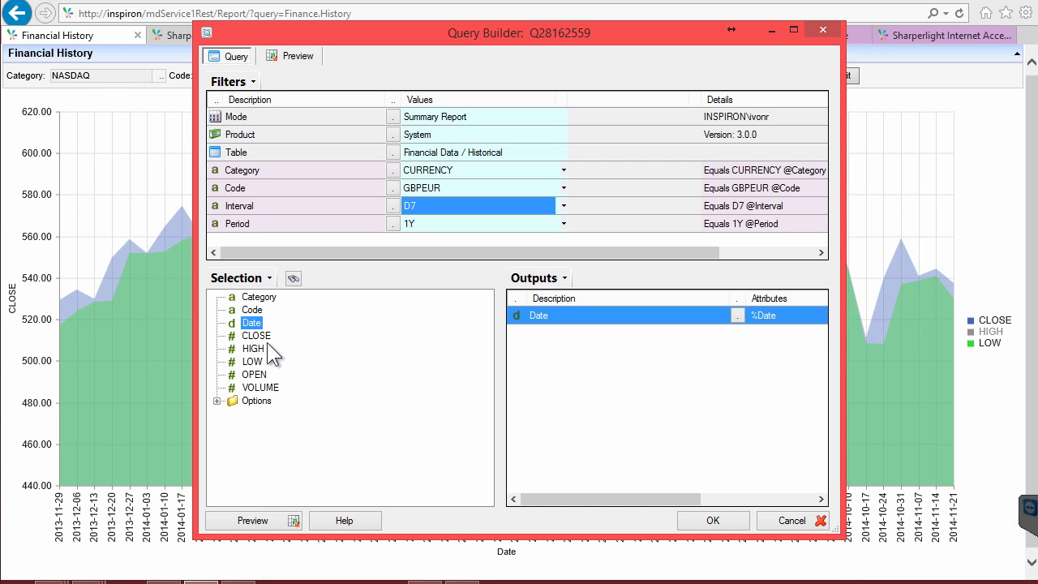
{"action": "double_click", "coordinate": [258, 336]}
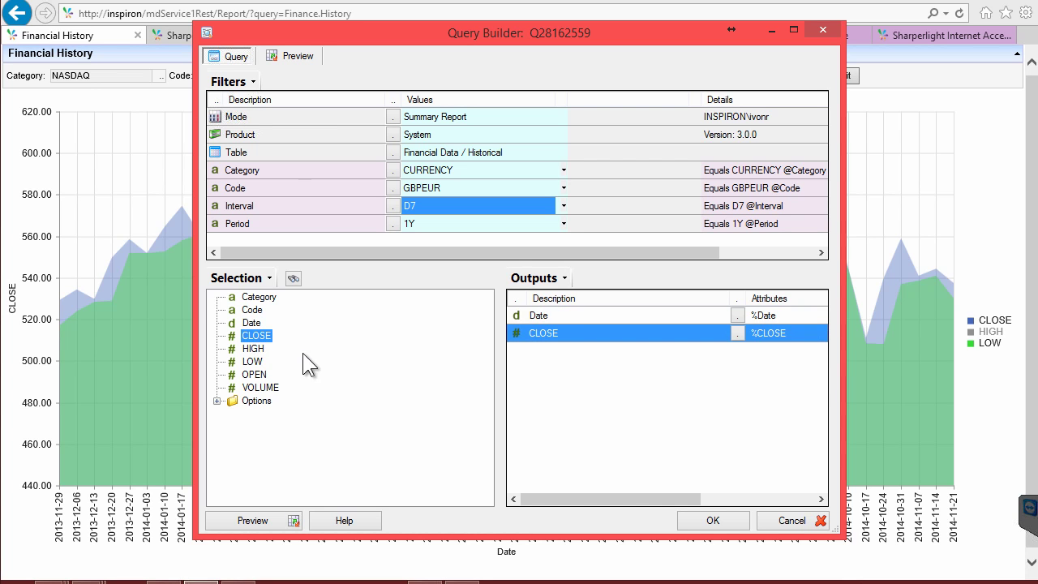
{"action": "double_click", "coordinate": [254, 349]}
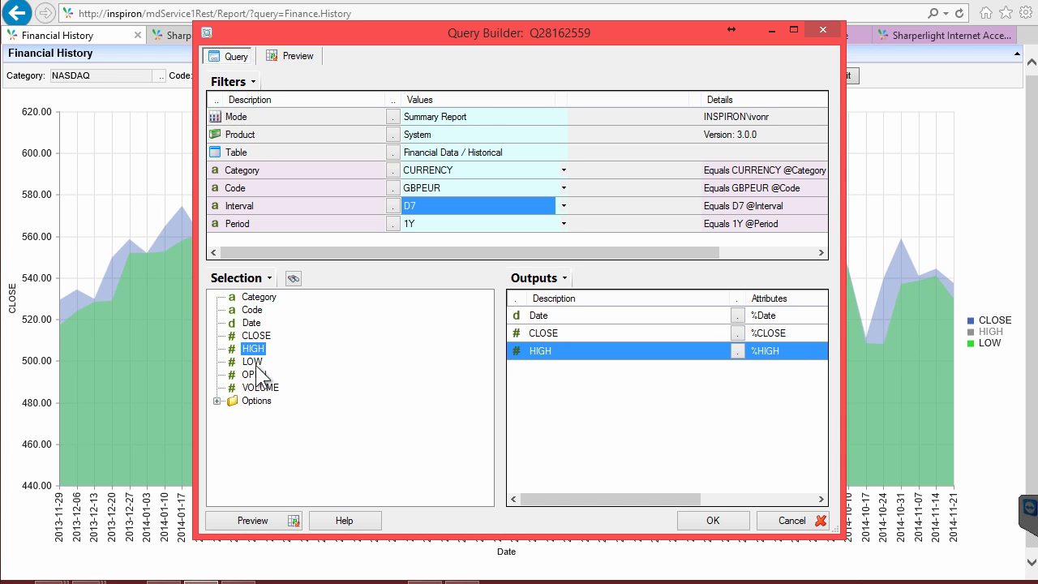
{"action": "double_click", "coordinate": [252, 362]}
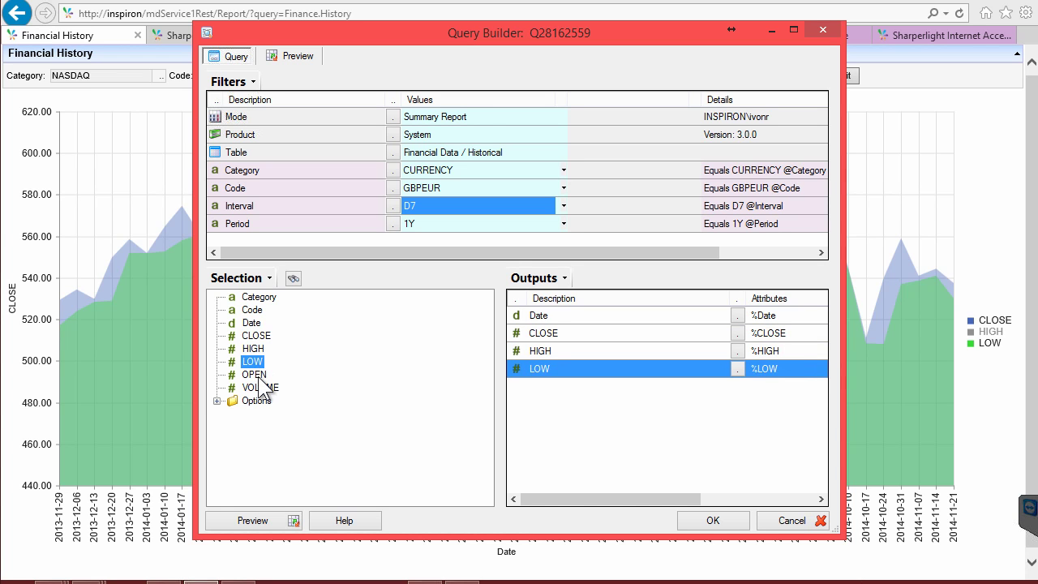
{"action": "double_click", "coordinate": [255, 375]}
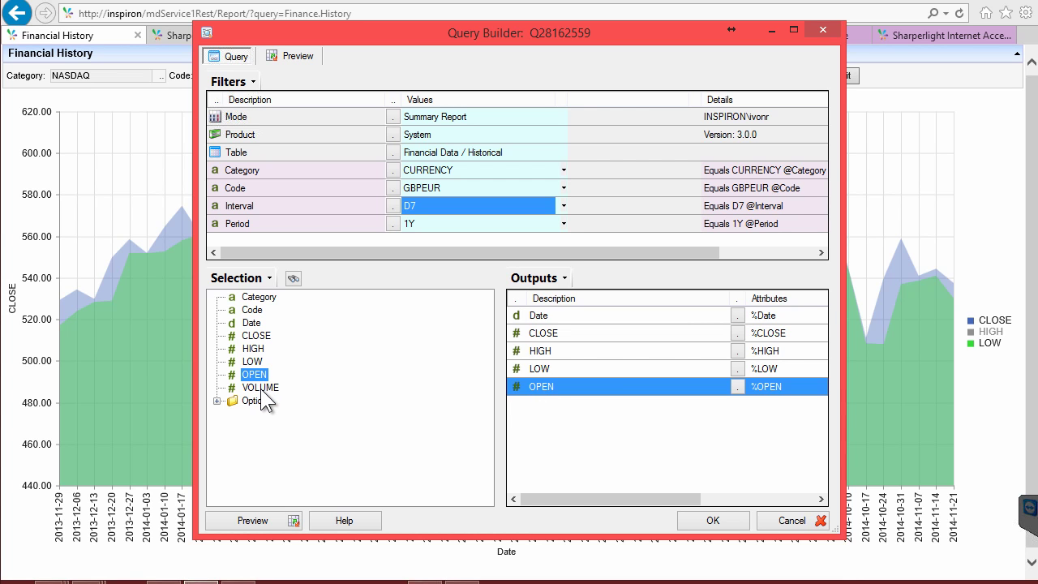
Preview the query, examine the decimals in the CLOSE column, and return to the query design
{"action": "left_click", "coordinate": [557, 333]}
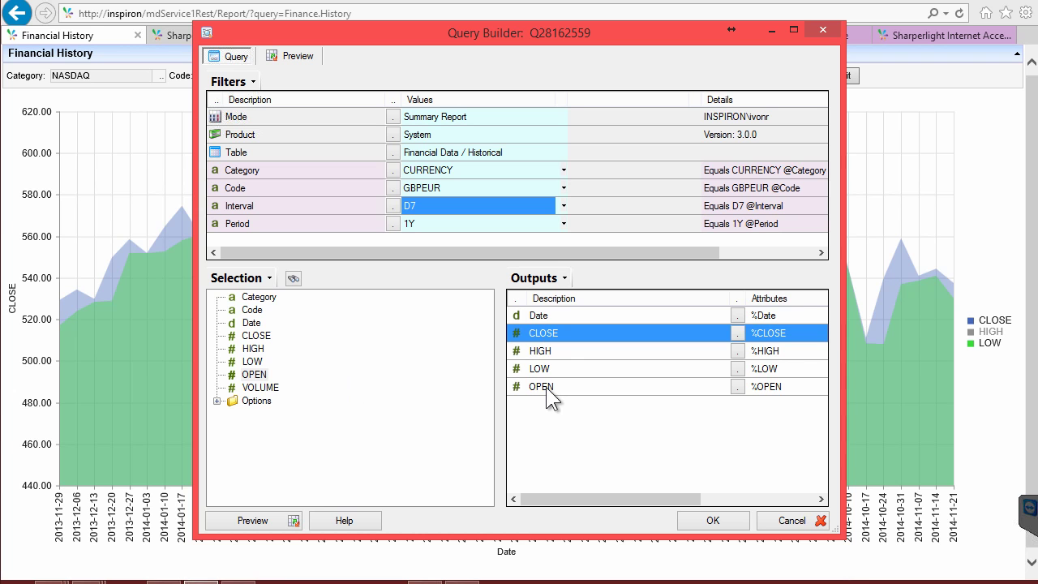
{"action": "left_click", "coordinate": [272, 519]}
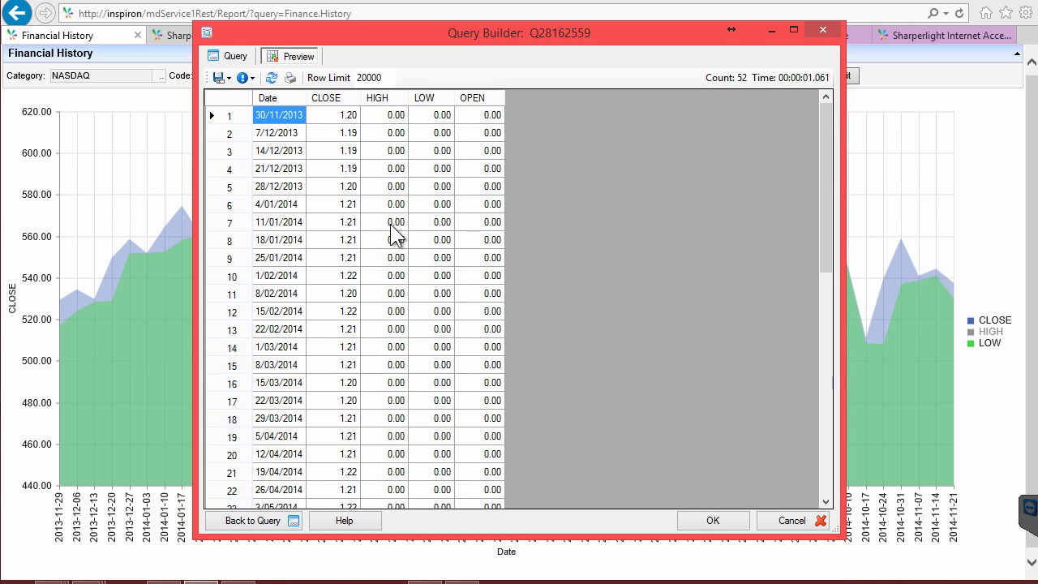
{"action": "left_click", "coordinate": [365, 203]}
{"action": "left_click_drag", "start_coordinate": [328, 113], "coordinate": [343, 398]}
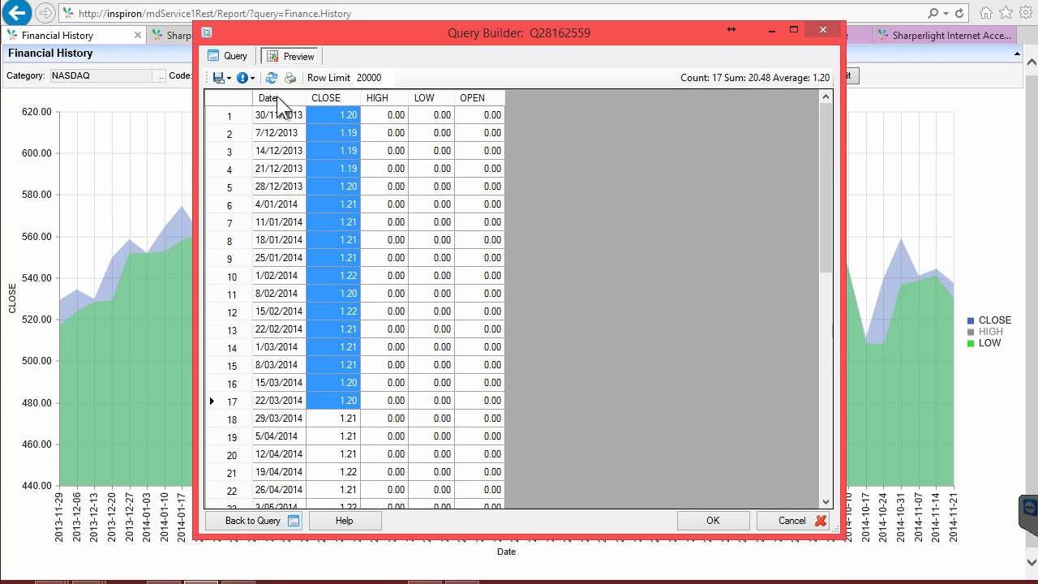
{"action": "left_click", "coordinate": [233, 53]}
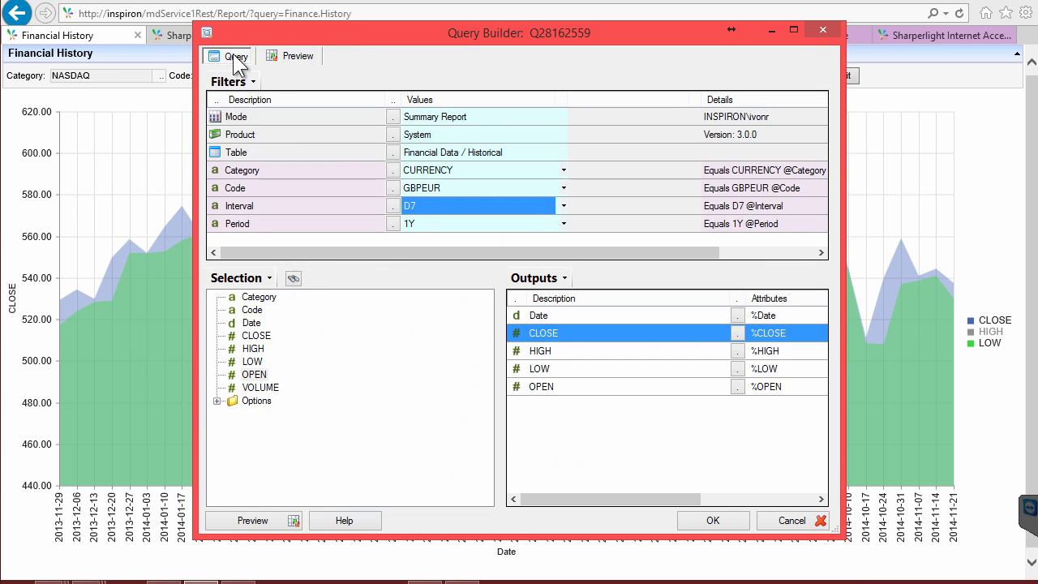
Customize the CLOSE output's number format to 5 decimal places and save the published query
{"action": "double_click", "coordinate": [552, 333]}
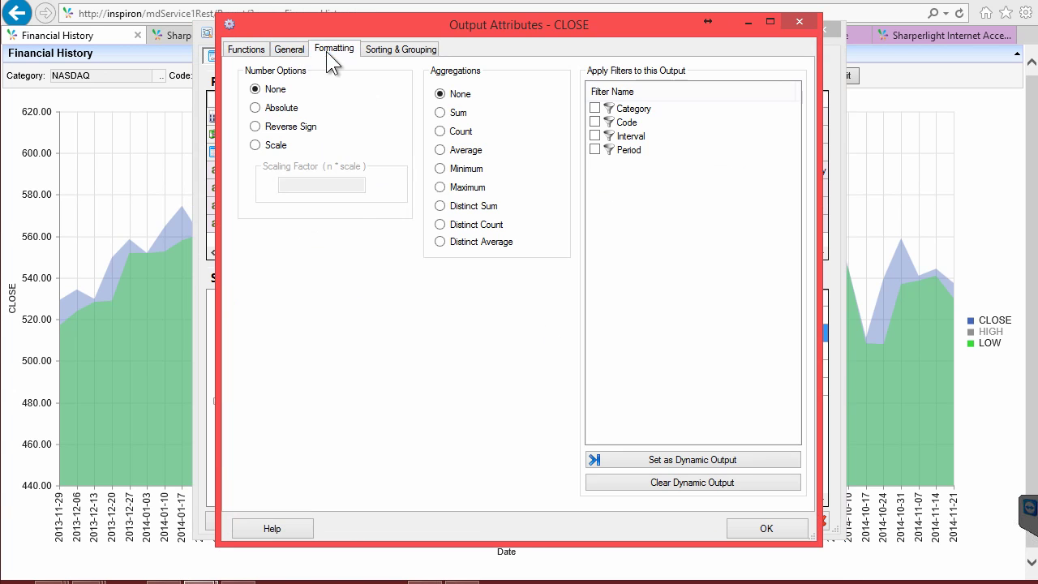
{"action": "left_click", "coordinate": [331, 51]}
{"action": "left_click", "coordinate": [247, 76]}
{"action": "double_click", "coordinate": [357, 142]}
{"action": "type", "text": "5"}
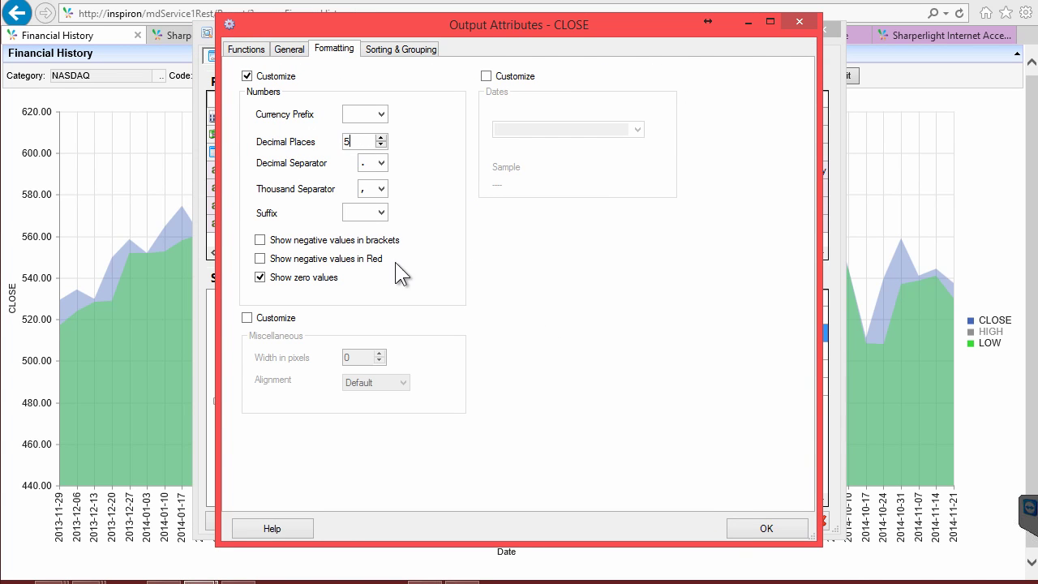
{"action": "left_click", "coordinate": [735, 525]}
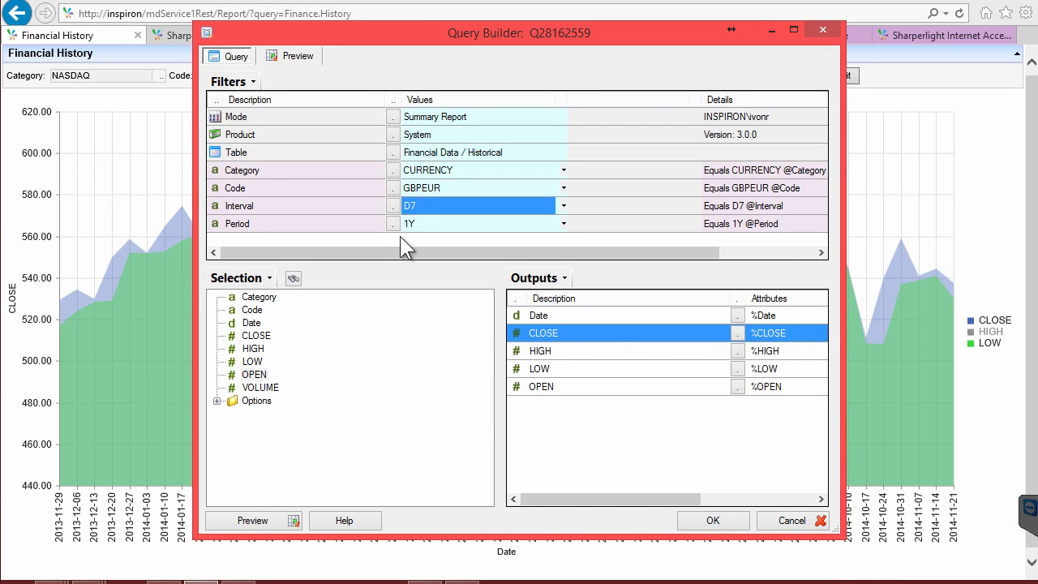
{"action": "left_click", "coordinate": [713, 521]}
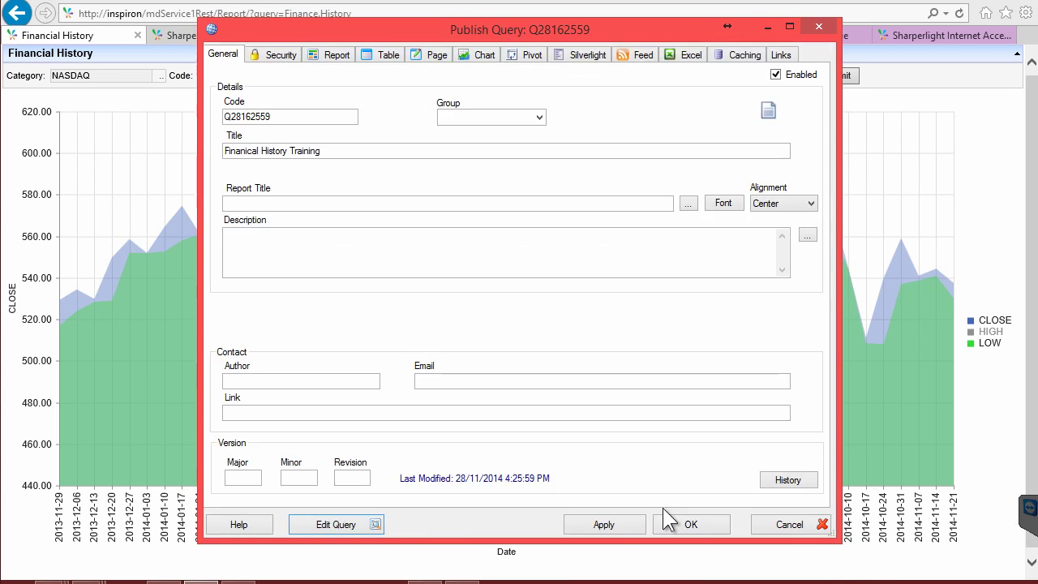
{"action": "left_click", "coordinate": [616, 525]}
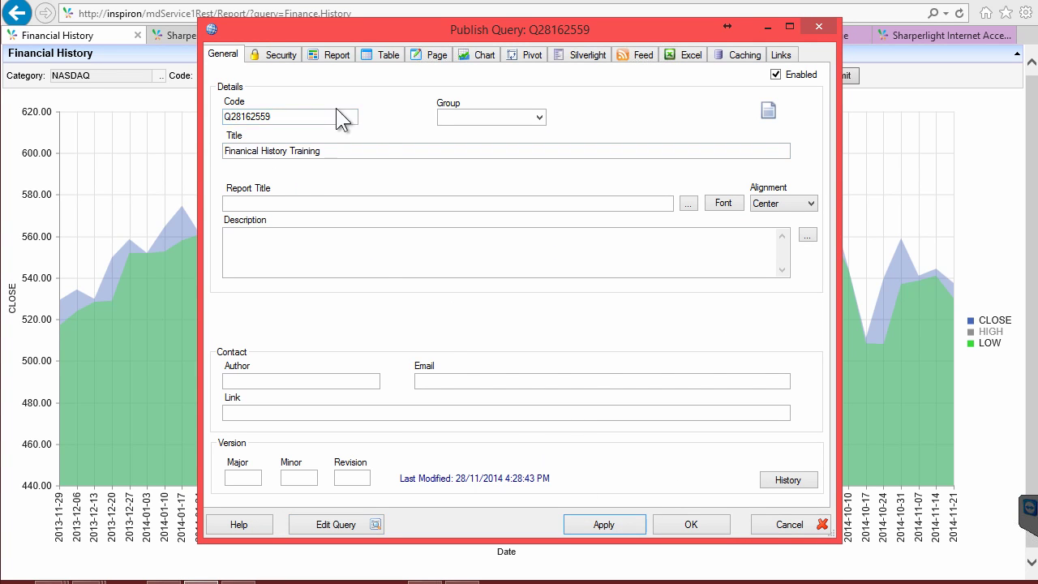
Copy the published query's Report link and switch to the browser
{"action": "left_click", "coordinate": [782, 57]}
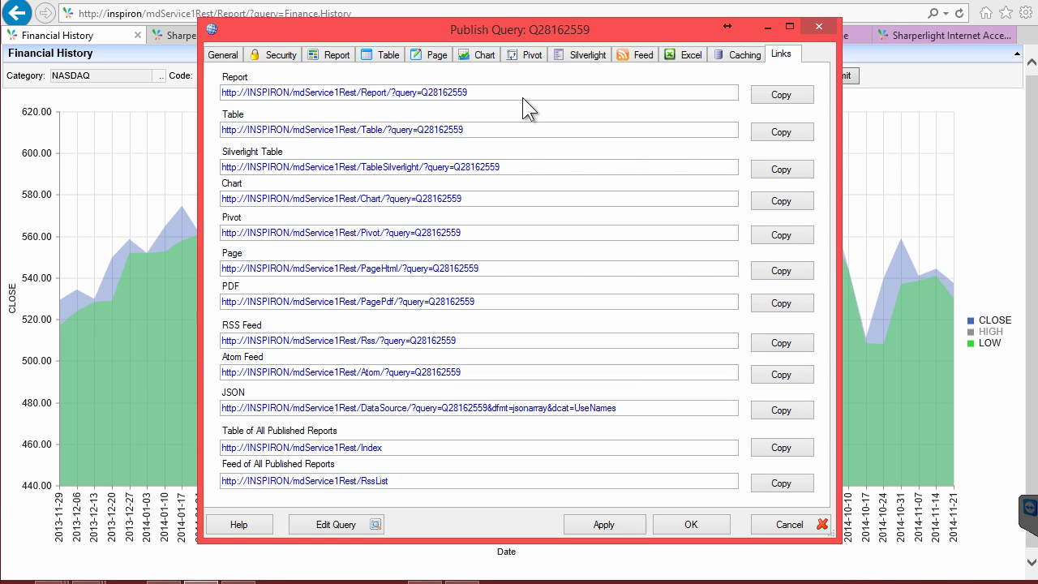
{"action": "left_click_drag", "start_coordinate": [507, 92], "coordinate": [212, 92]}
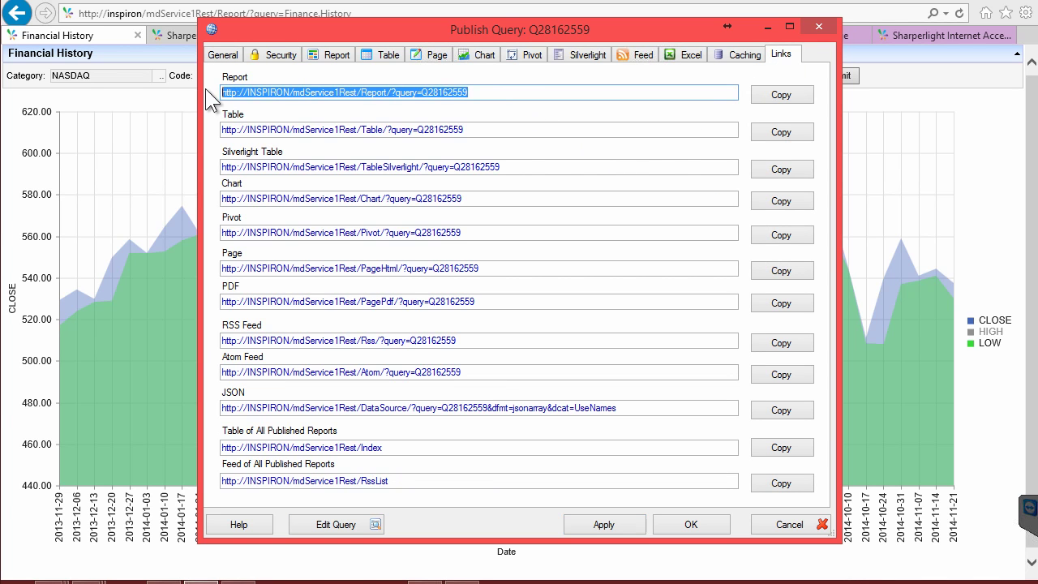
{"action": "left_click", "coordinate": [780, 96]}
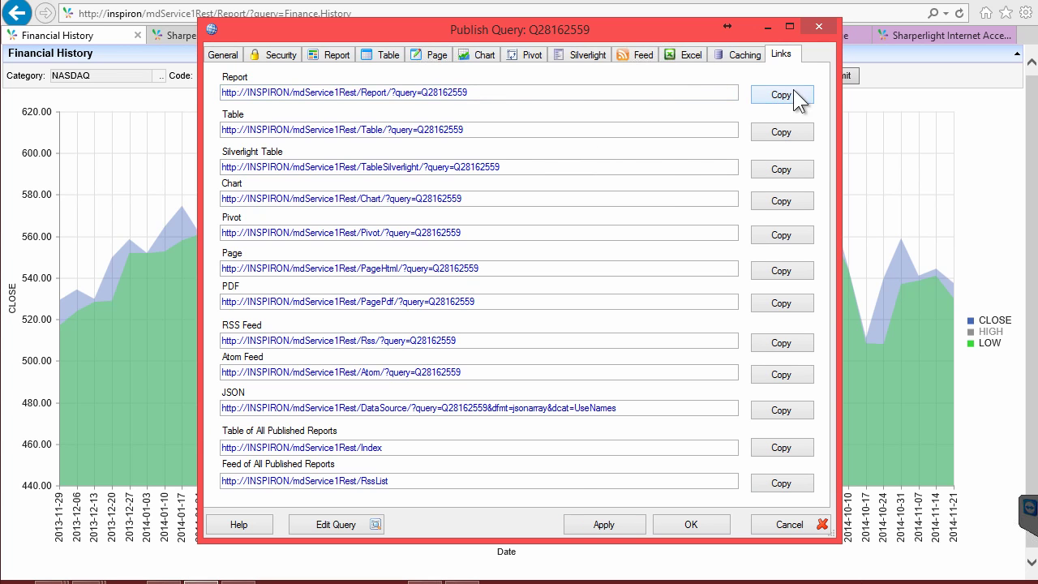
{"action": "left_click", "coordinate": [915, 76]}
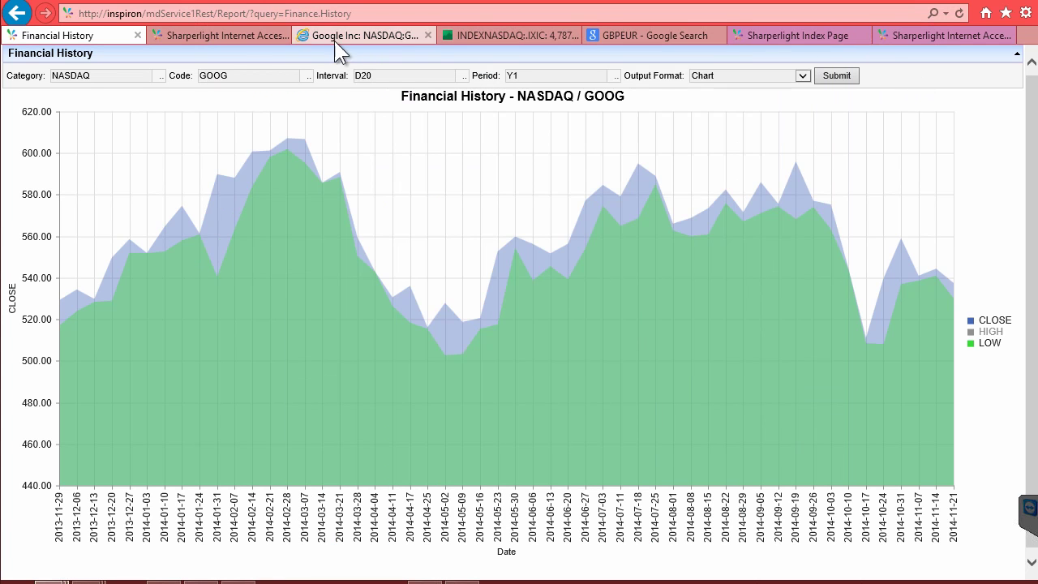
Load the copied Report link in place of the Sharperlight Index Page and submit the report
{"action": "left_click", "coordinate": [799, 35]}
{"action": "left_click", "coordinate": [475, 14]}
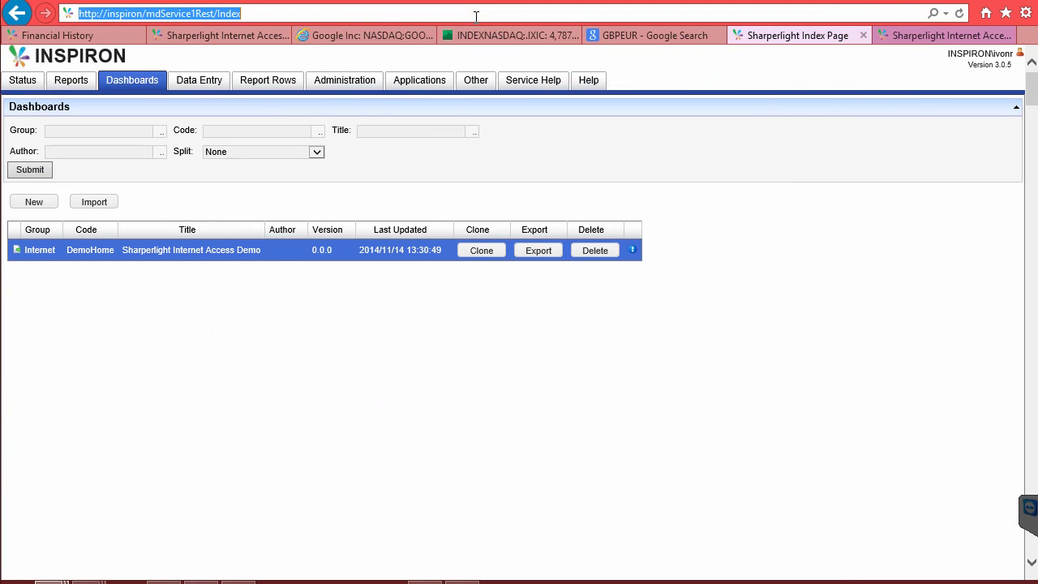
{"action": "key", "text": "ctrl+v"}
{"action": "key", "text": "Return"}
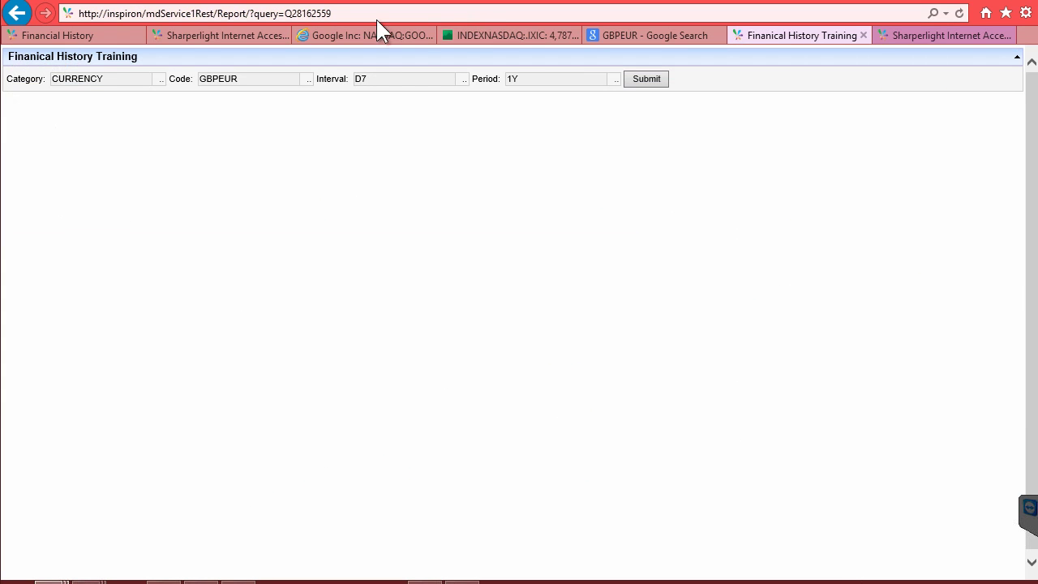
{"action": "left_click", "coordinate": [101, 78]}
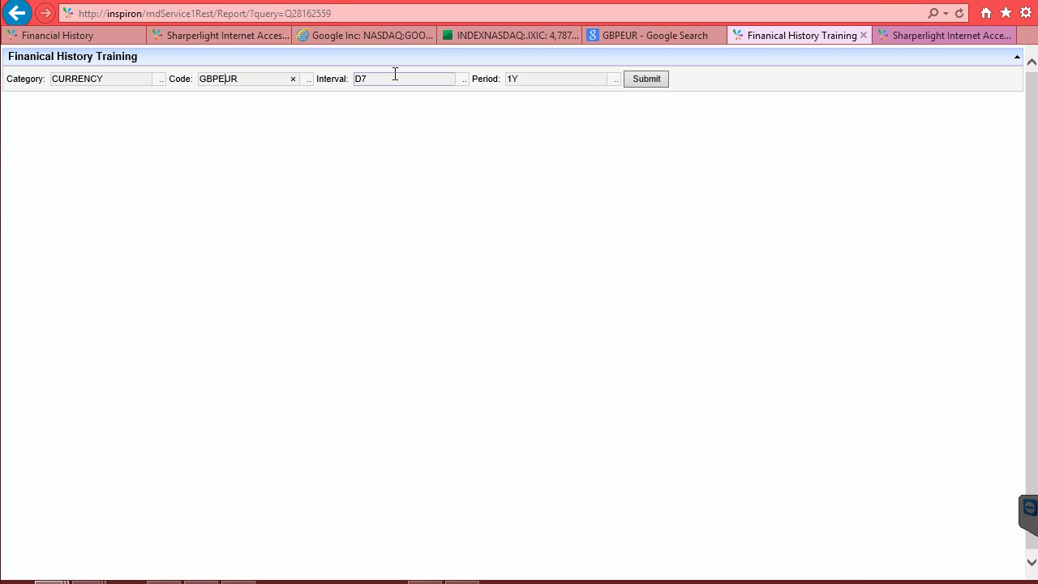
{"action": "left_click", "coordinate": [650, 78]}
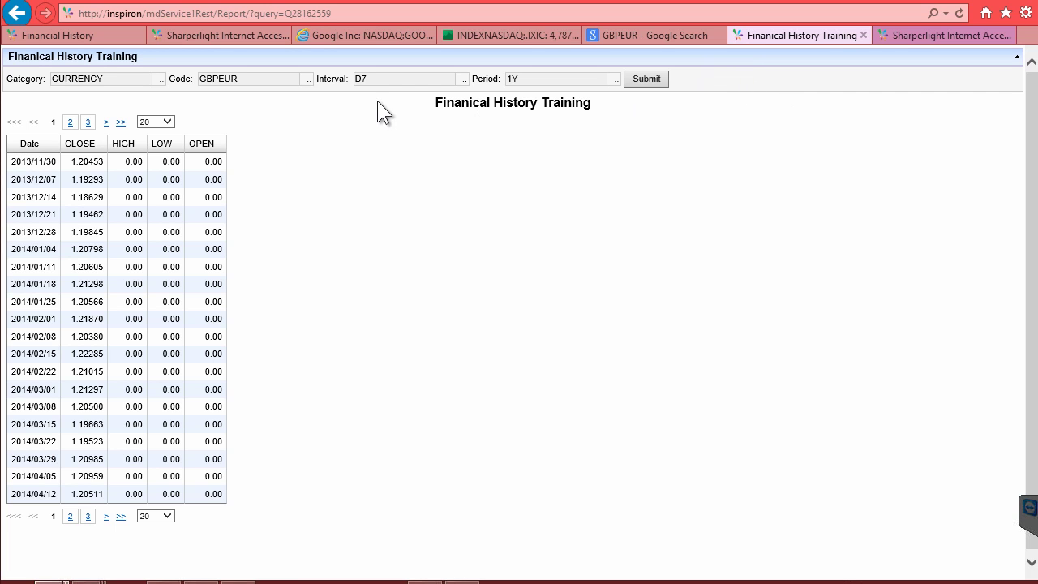
{"action": "left_click", "coordinate": [316, 82]}
{"action": "left_click", "coordinate": [345, 79]}
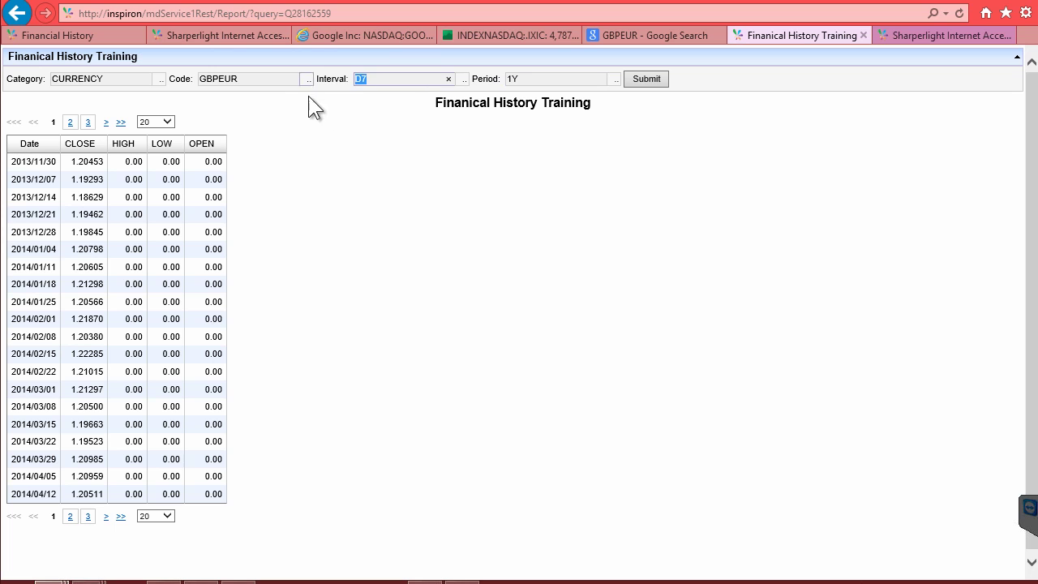
{"action": "left_click", "coordinate": [386, 79]}
Switch to the Publish Query window and set the chart type to Area with 5 decimal places on the data axis
{"action": "left_click", "coordinate": [201, 580]}
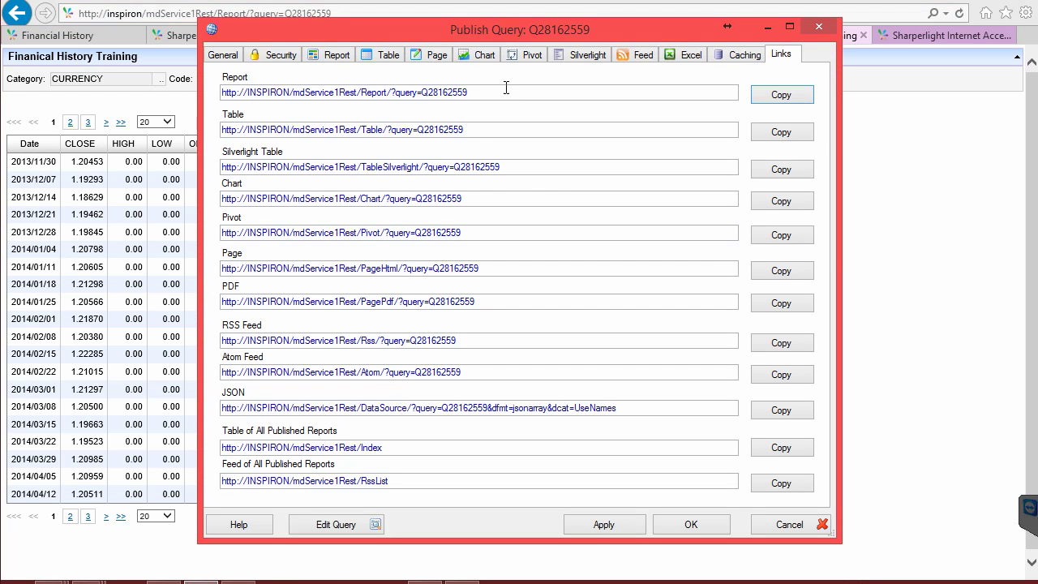
{"action": "left_click", "coordinate": [477, 55]}
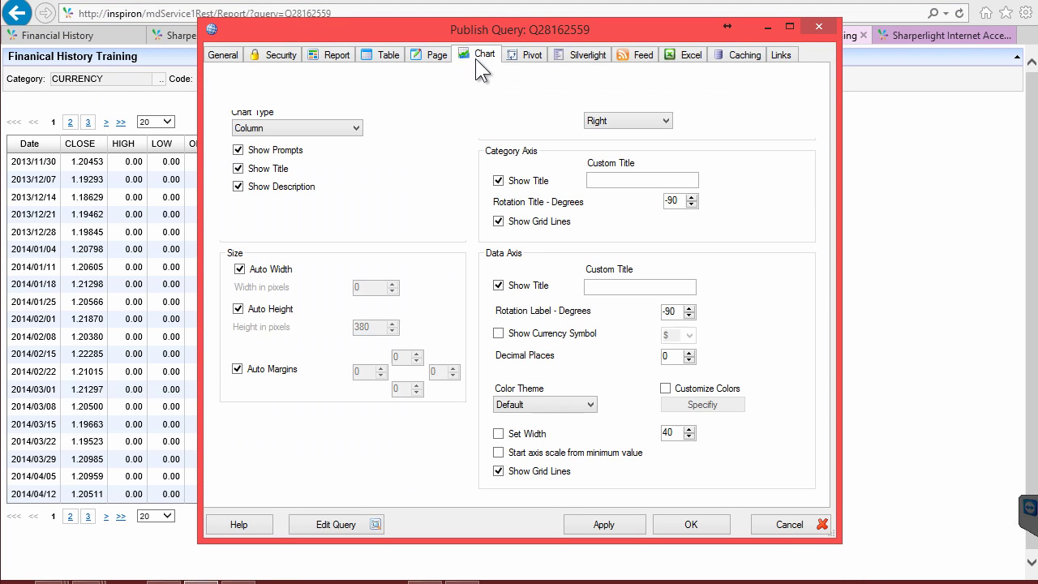
{"action": "left_click", "coordinate": [308, 127]}
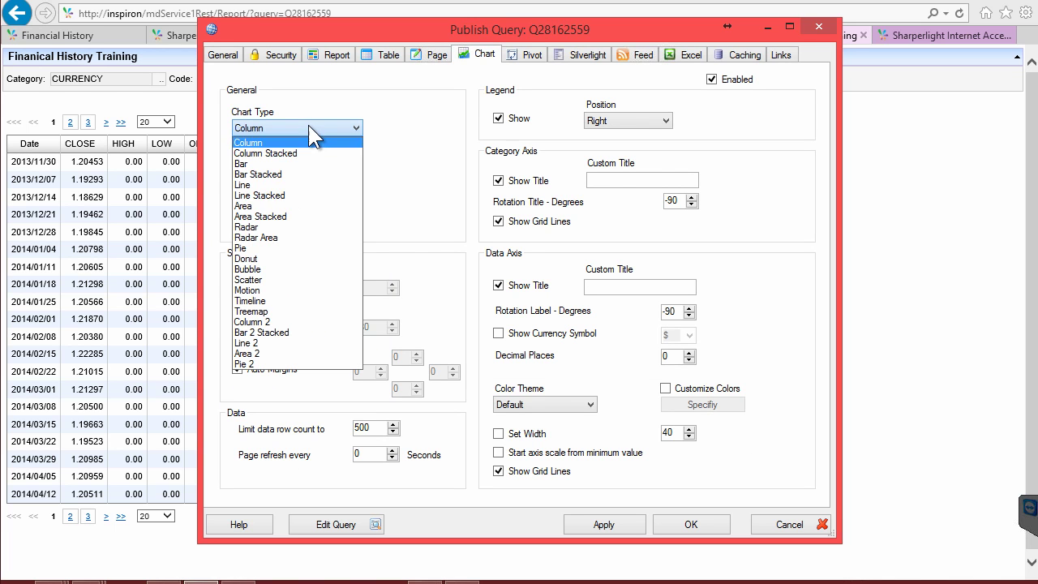
{"action": "left_click", "coordinate": [275, 208]}
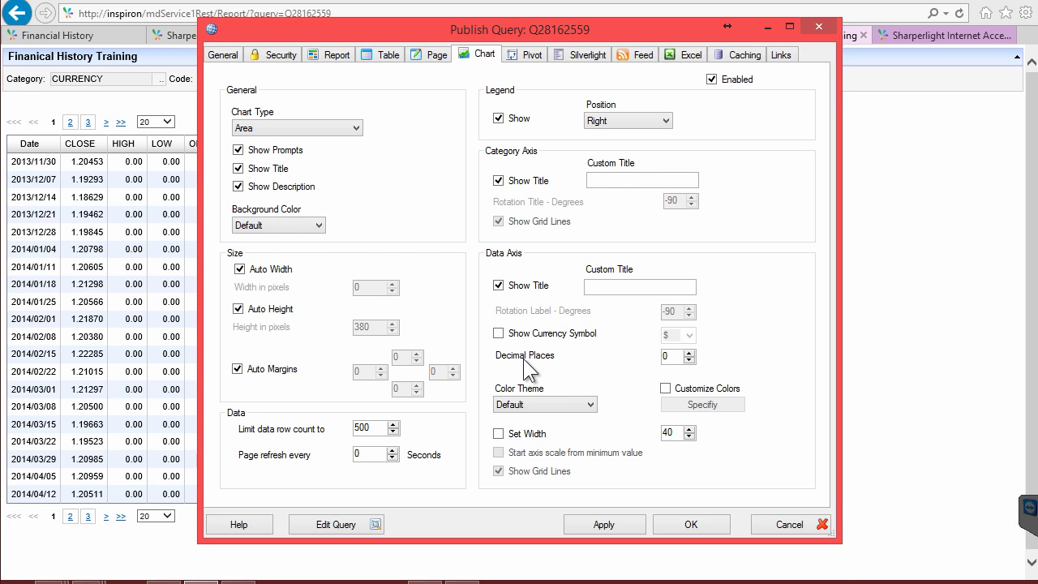
{"action": "double_click", "coordinate": [678, 357]}
{"action": "type", "text": "6"}
{"action": "key", "text": "BackSpace"}
{"action": "type", "text": "5"}
Set the report's default type to Chart, apply the change, and run the report again in the browser
{"action": "left_click", "coordinate": [325, 54]}
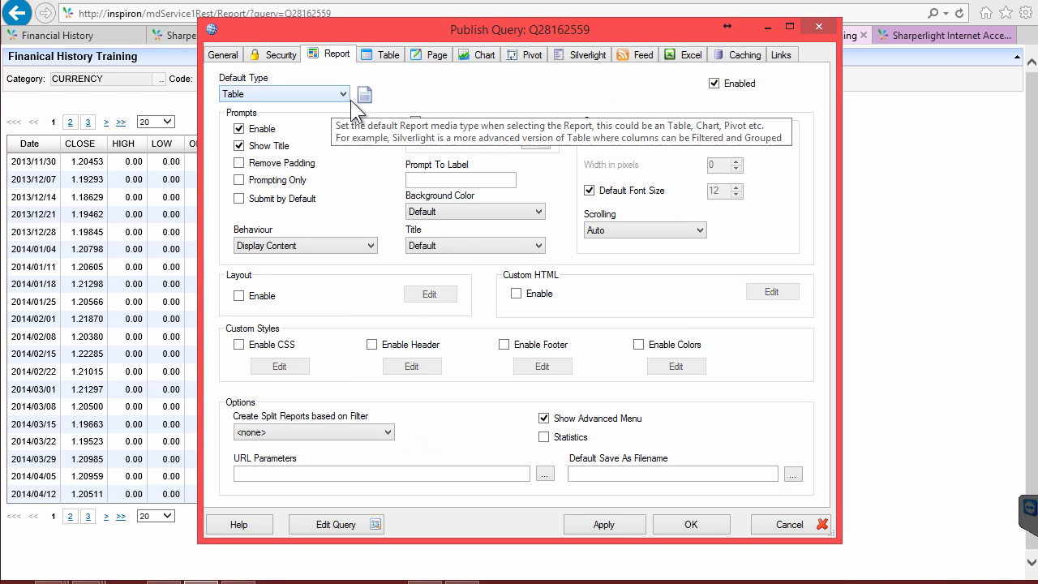
{"action": "left_click", "coordinate": [297, 92]}
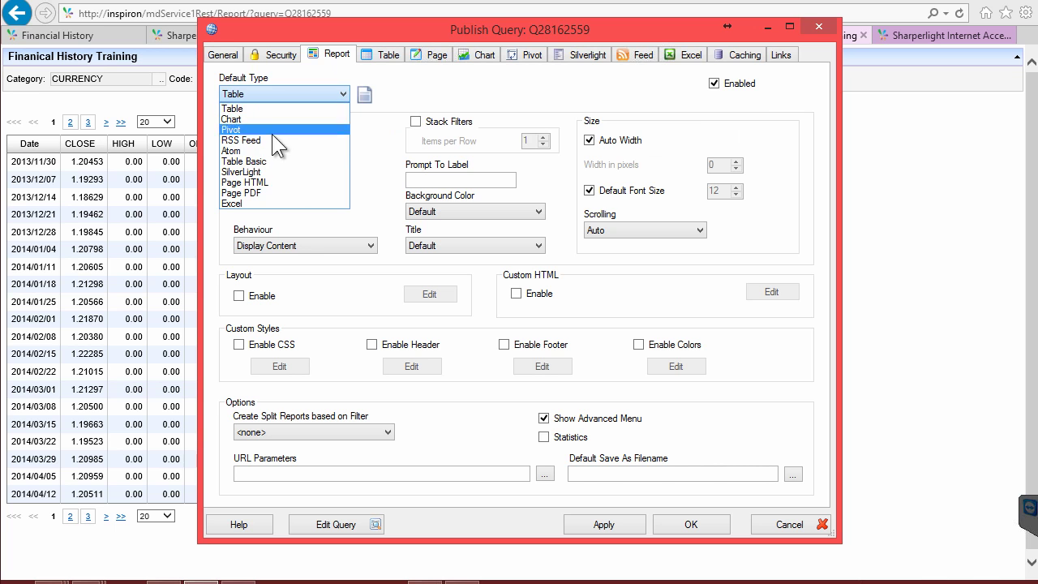
{"action": "left_click", "coordinate": [252, 118]}
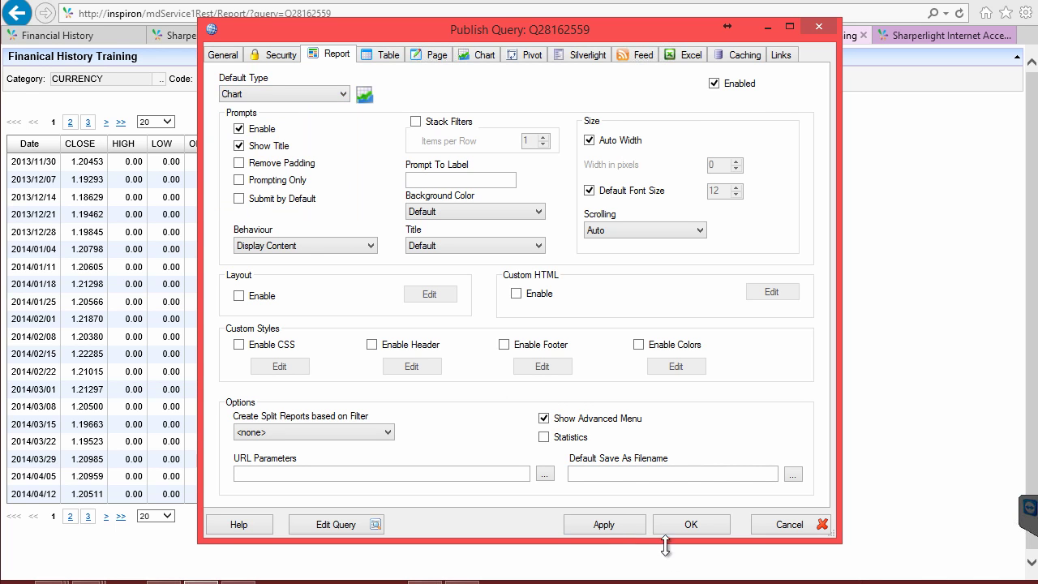
{"action": "left_click", "coordinate": [594, 520]}
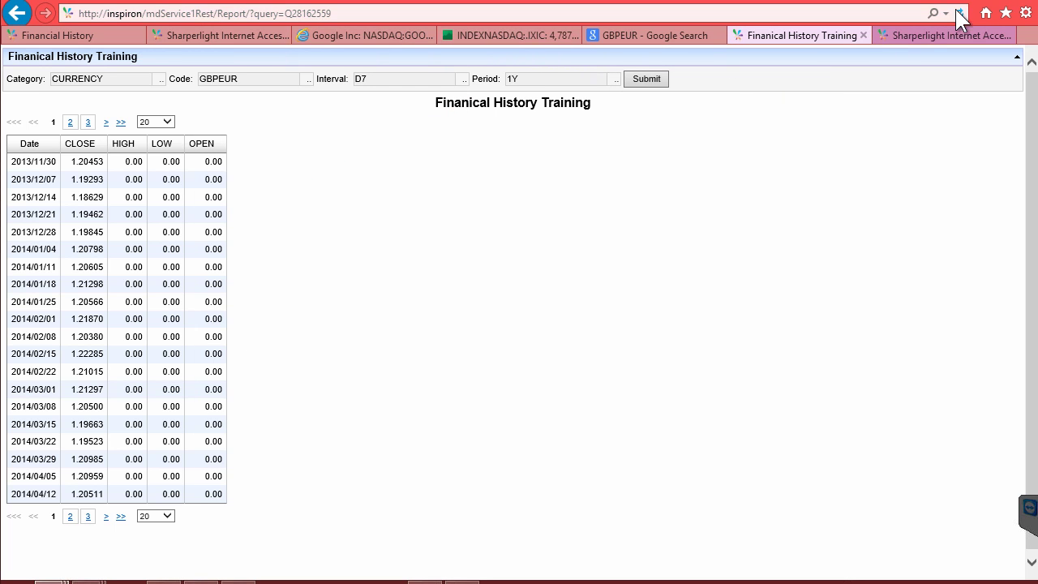
{"action": "left_click", "coordinate": [653, 78]}
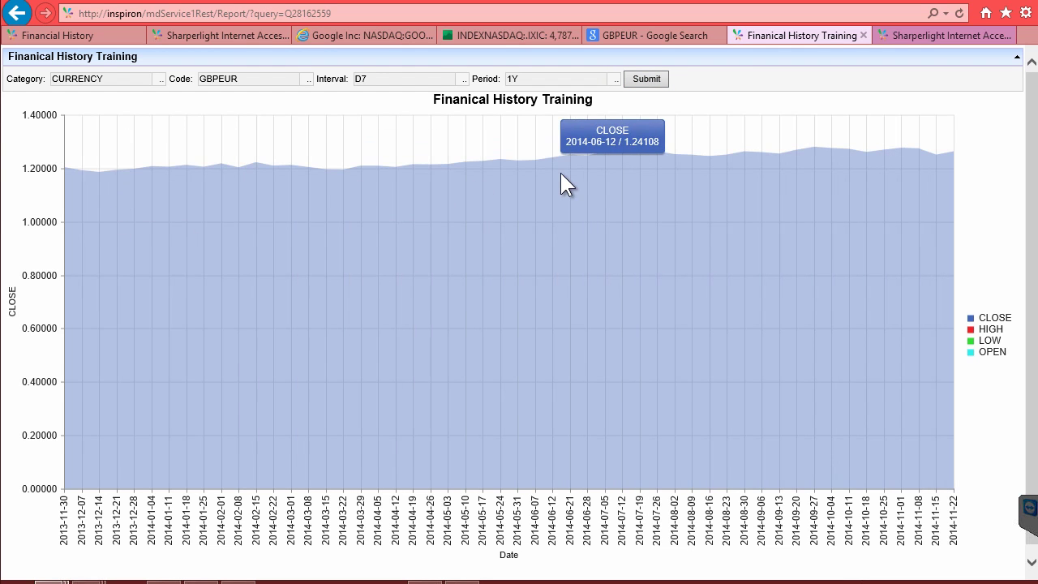
{"action": "double_click", "coordinate": [369, 77]}
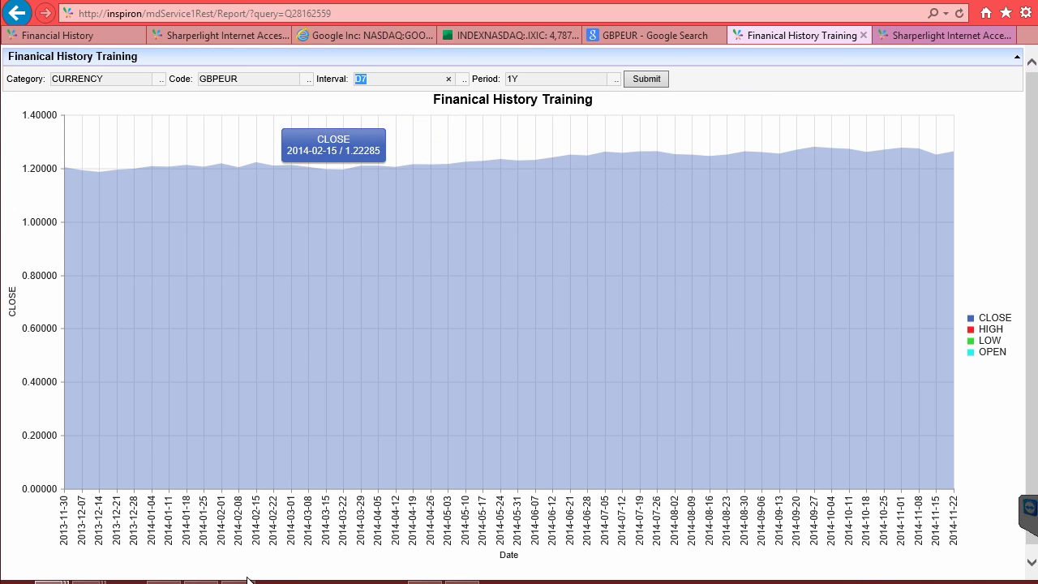
Return to the published query's design and hide the Interval filter
{"action": "left_click", "coordinate": [201, 582]}
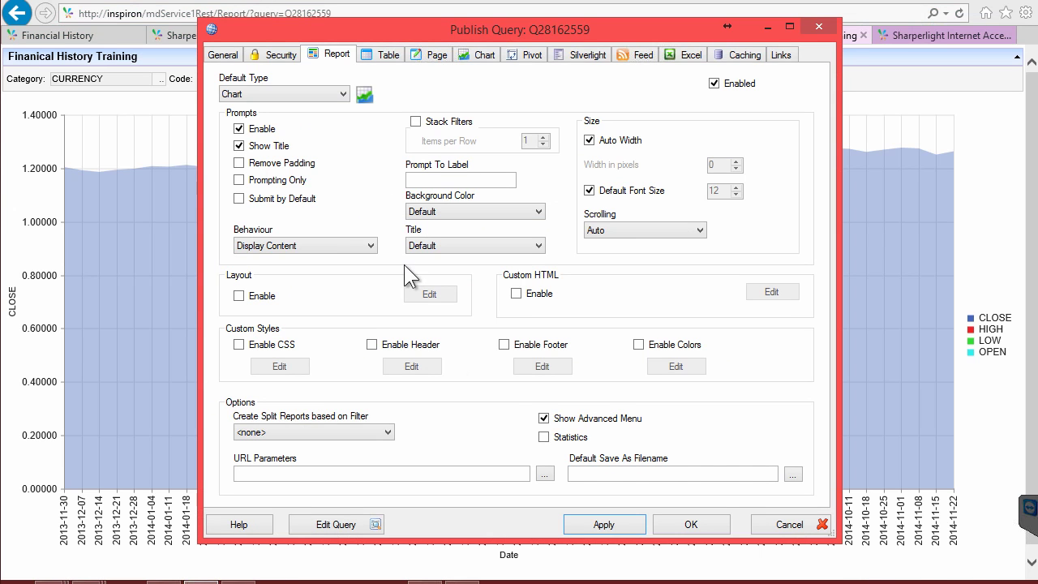
{"action": "left_click", "coordinate": [354, 523]}
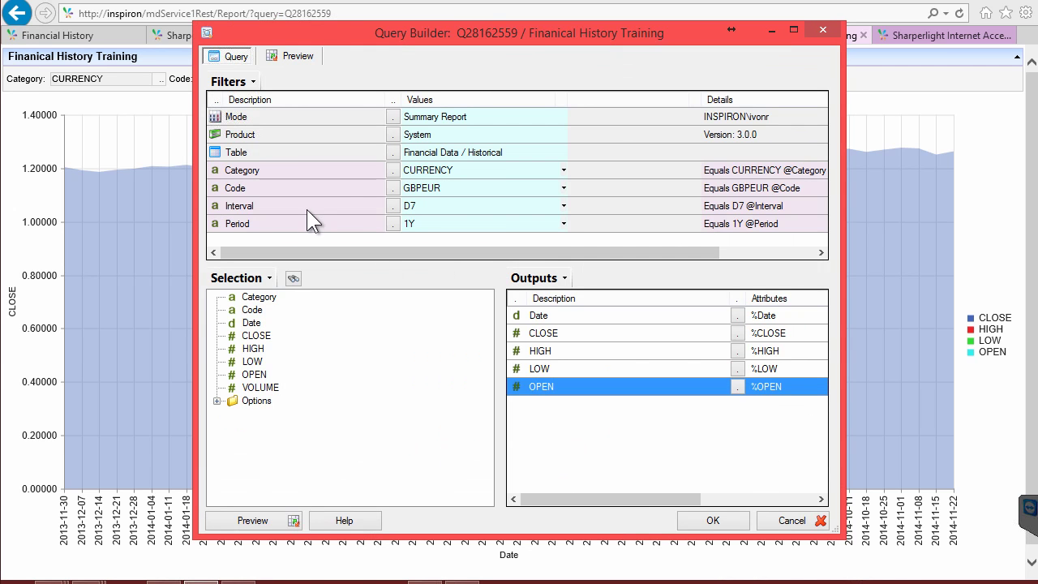
{"action": "left_click", "coordinate": [293, 205]}
{"action": "right_click", "coordinate": [291, 206]}
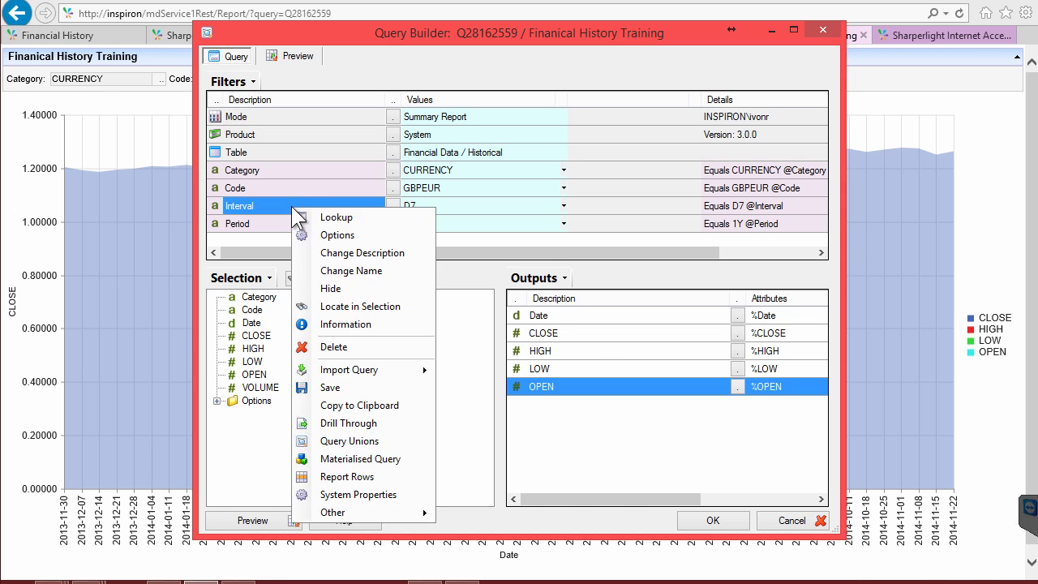
{"action": "left_click", "coordinate": [339, 289]}
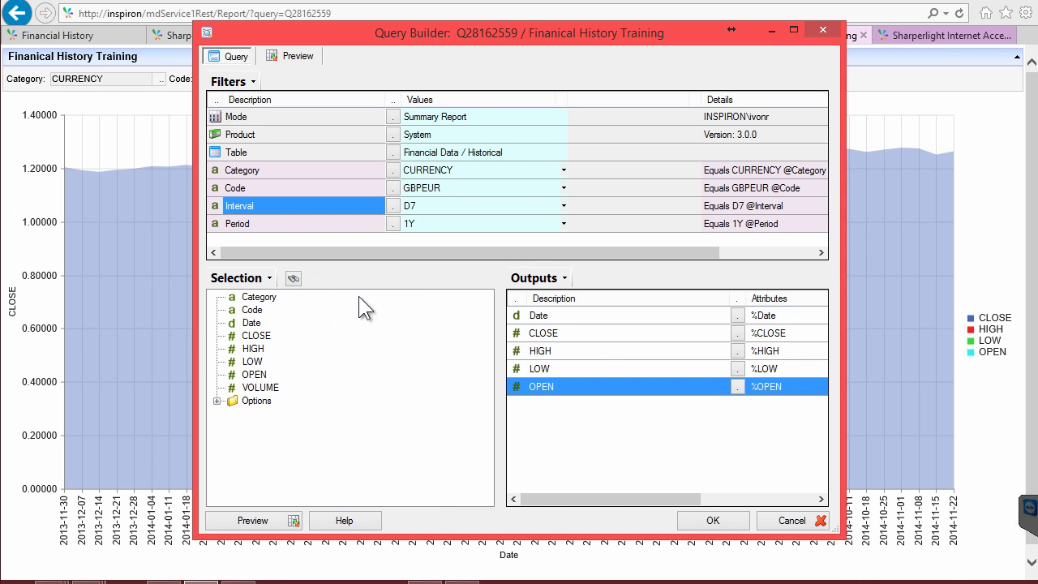
{"action": "left_click", "coordinate": [313, 219]}
{"action": "left_click", "coordinate": [414, 223]}
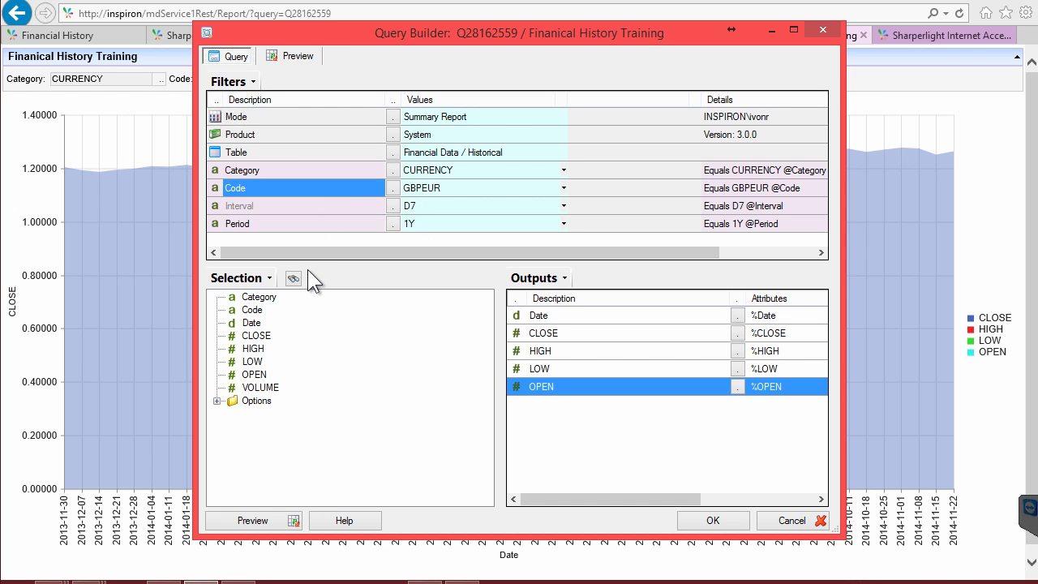
Add an Output Format filter to the query and set its value to Chart
{"action": "left_click", "coordinate": [289, 223]}
{"action": "right_click", "coordinate": [289, 223]}
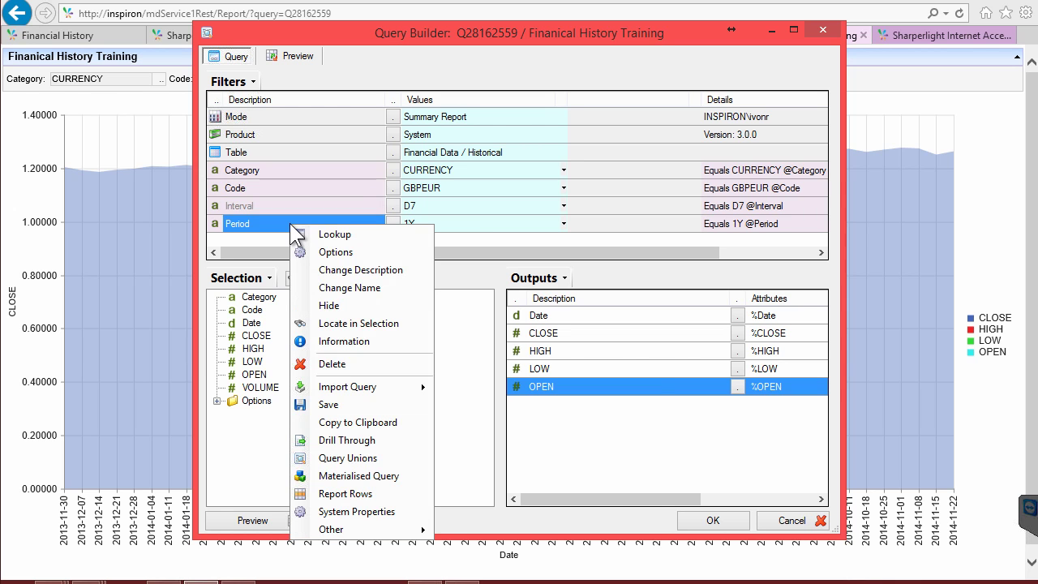
{"action": "mouse_move", "coordinate": [373, 528]}
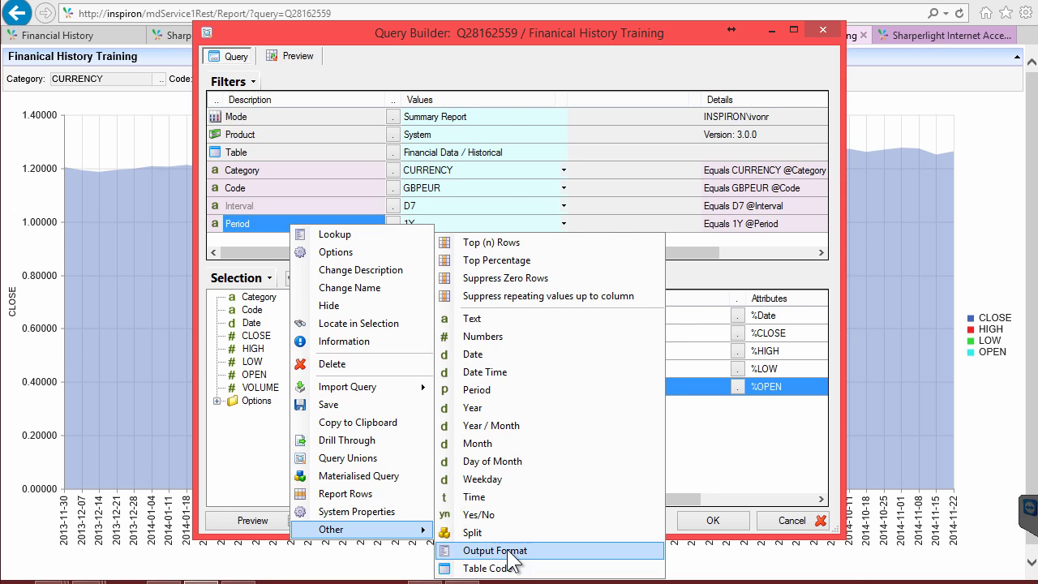
{"action": "left_click", "coordinate": [494, 550]}
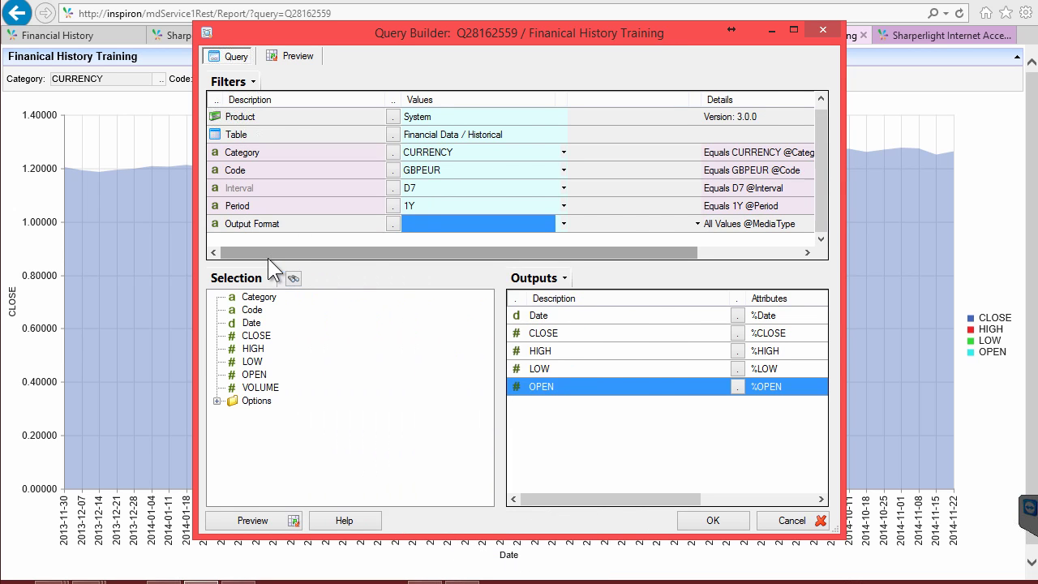
{"action": "left_click", "coordinate": [415, 220]}
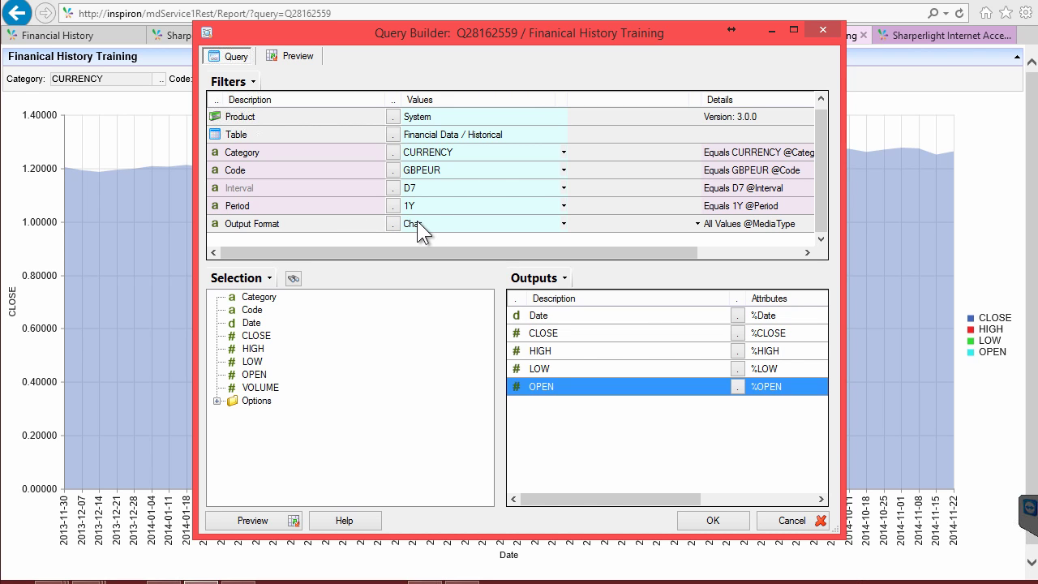
Examine the custom dropdown list in the Output Format filter's attributes and return to the query design
{"action": "double_click", "coordinate": [327, 220]}
{"action": "left_click", "coordinate": [300, 468]}
{"action": "left_click_drag", "start_coordinate": [274, 464], "coordinate": [431, 464]}
{"action": "left_click", "coordinate": [363, 464]}
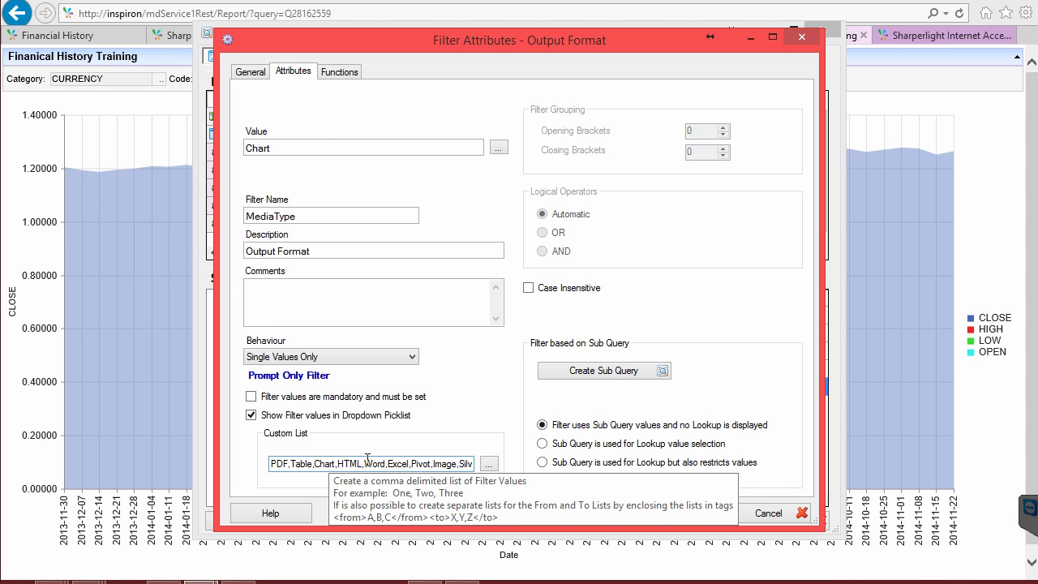
{"action": "left_click", "coordinate": [670, 514]}
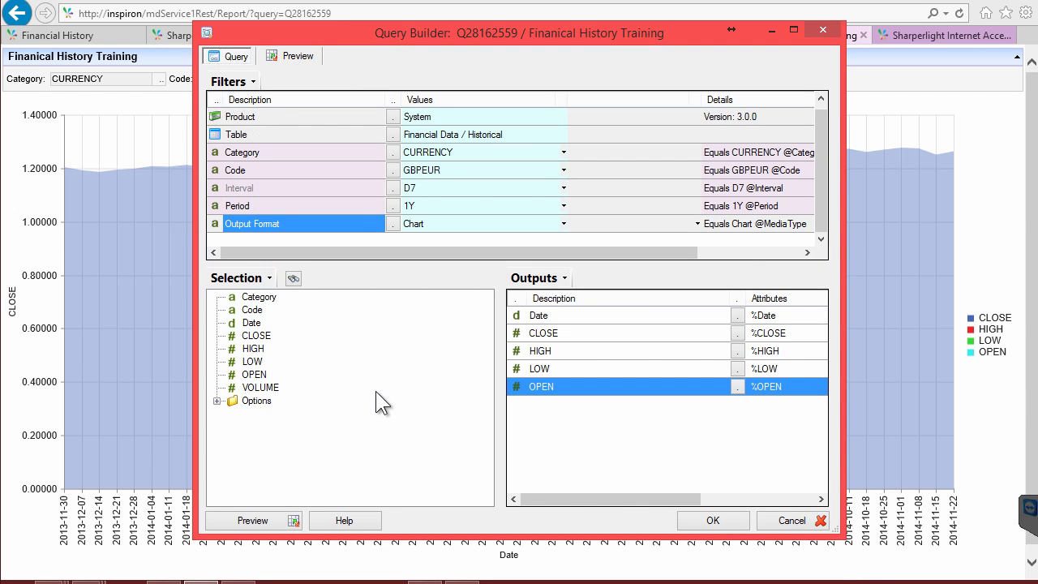
Save and apply the revised query, reload the report page in the browser, and submit it
{"action": "left_click", "coordinate": [699, 519]}
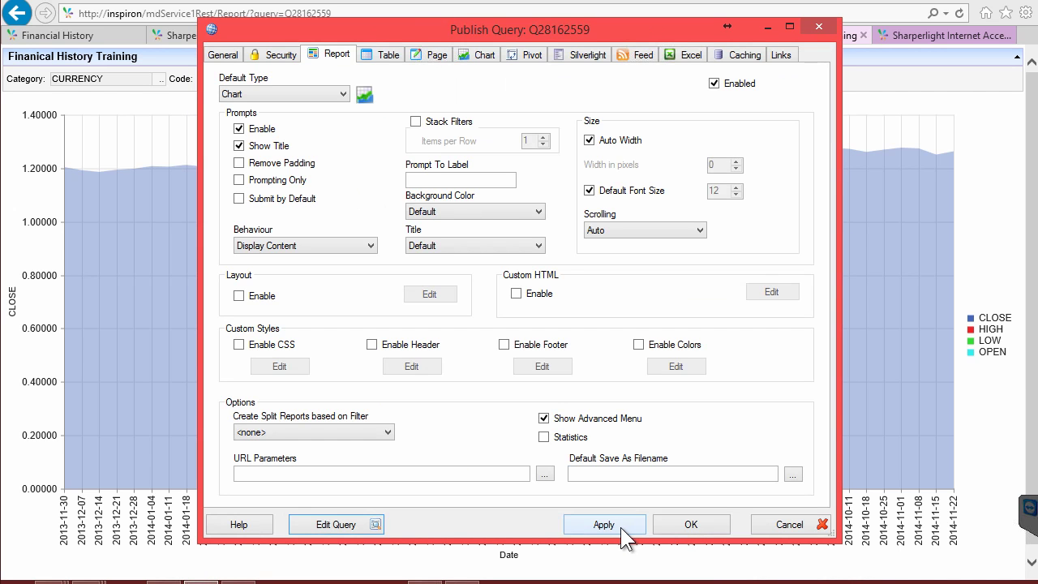
{"action": "left_click", "coordinate": [604, 525]}
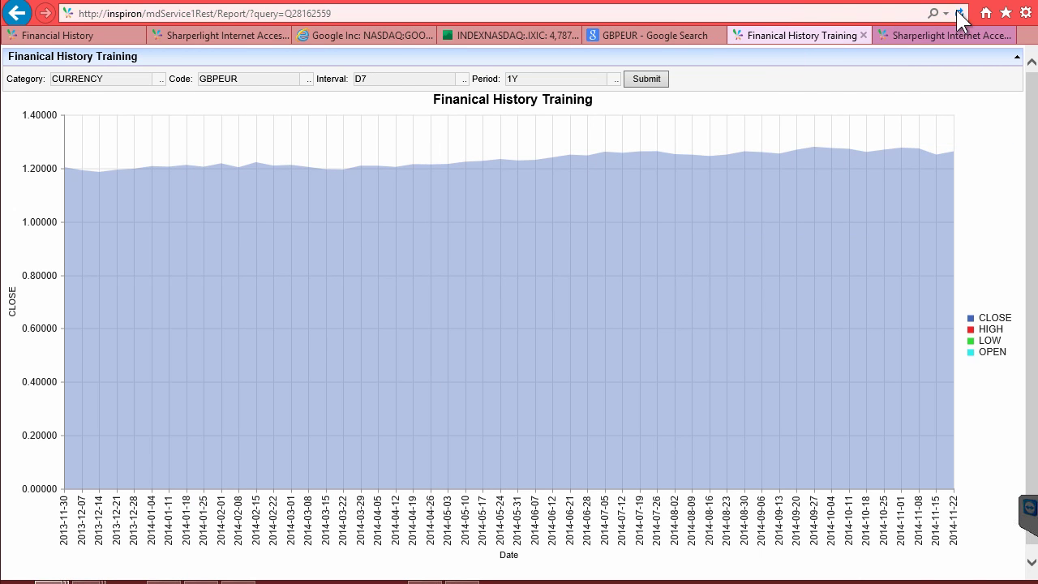
{"action": "left_click", "coordinate": [958, 13]}
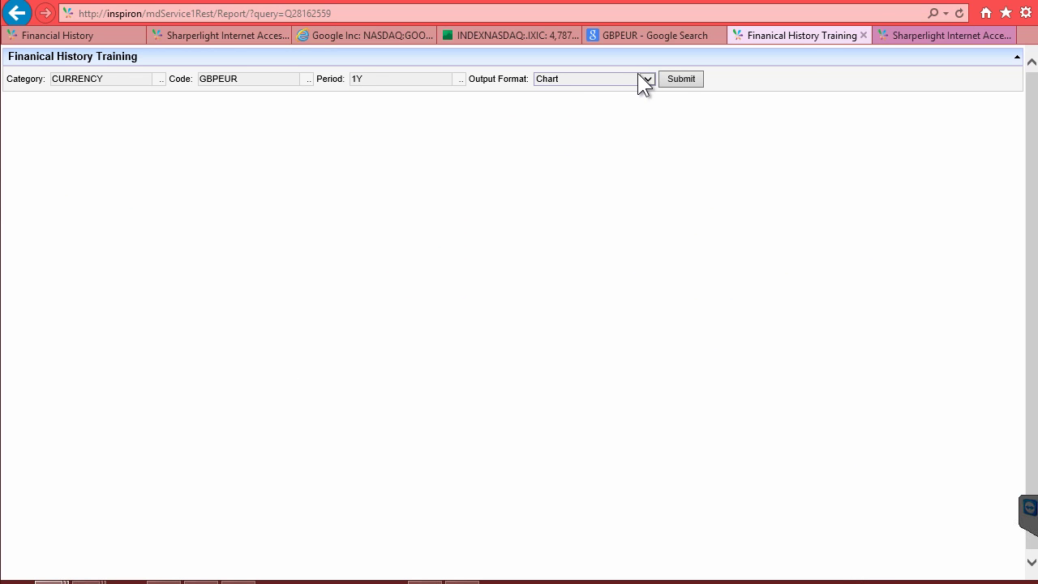
{"action": "left_click", "coordinate": [672, 81]}
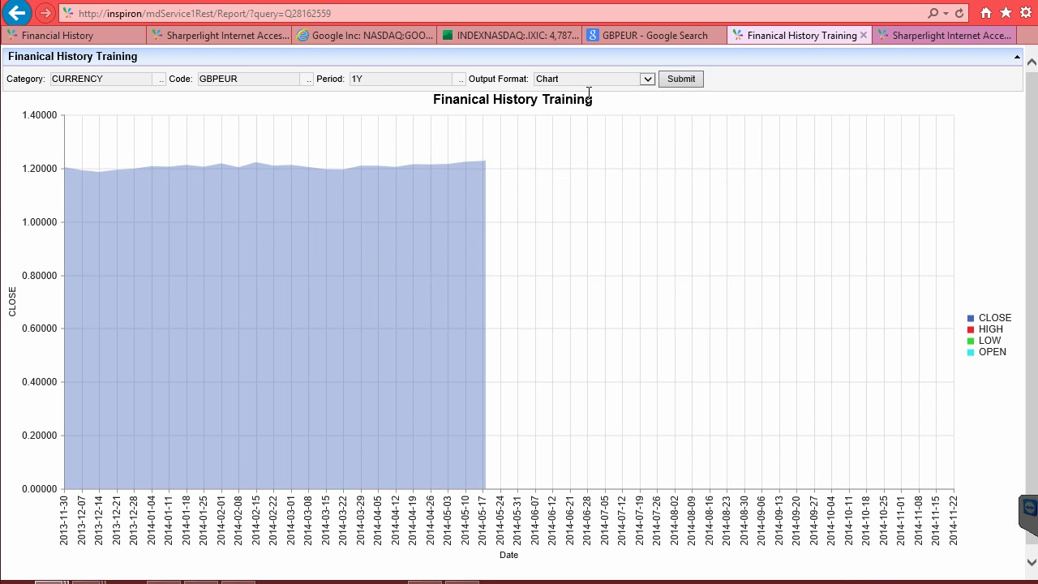
Run the report with PDF as the output format
{"action": "left_click", "coordinate": [646, 79]}
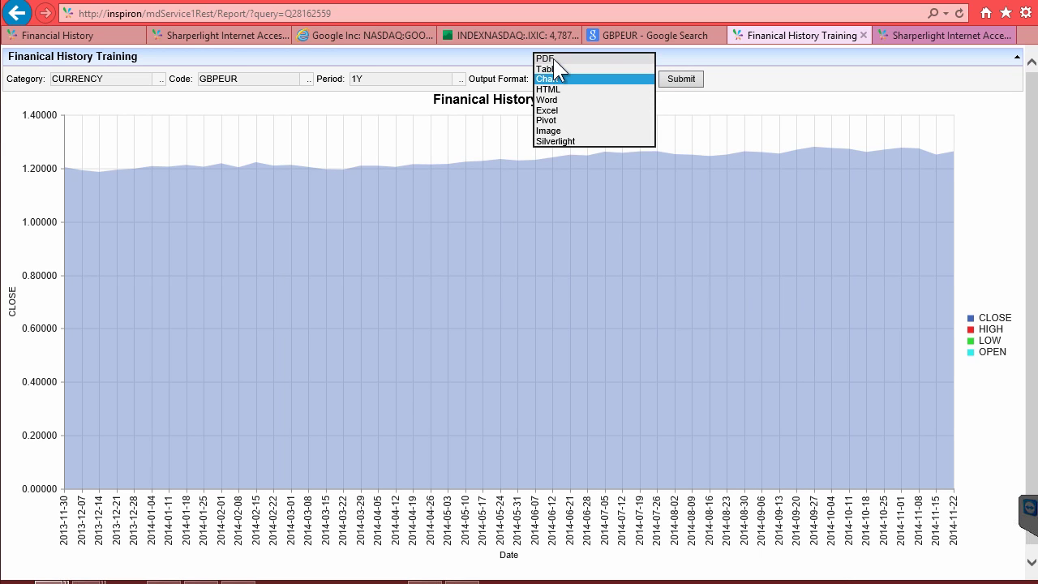
{"action": "left_click", "coordinate": [552, 59]}
{"action": "left_click", "coordinate": [680, 78]}
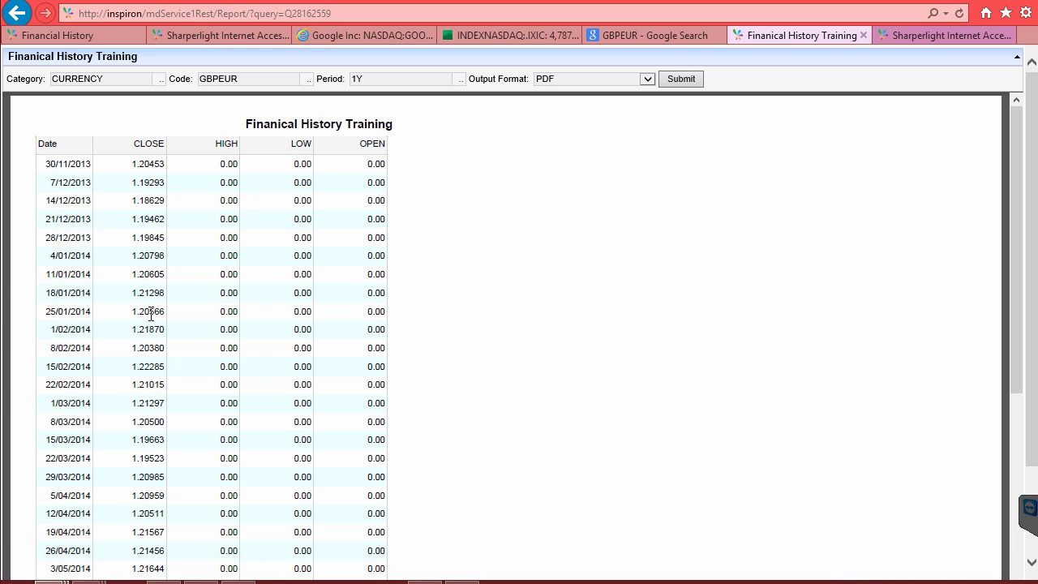
{"action": "left_click", "coordinate": [114, 81]}
{"action": "left_click_drag", "start_coordinate": [114, 81], "coordinate": [34, 80]}
{"action": "left_click", "coordinate": [241, 78]}
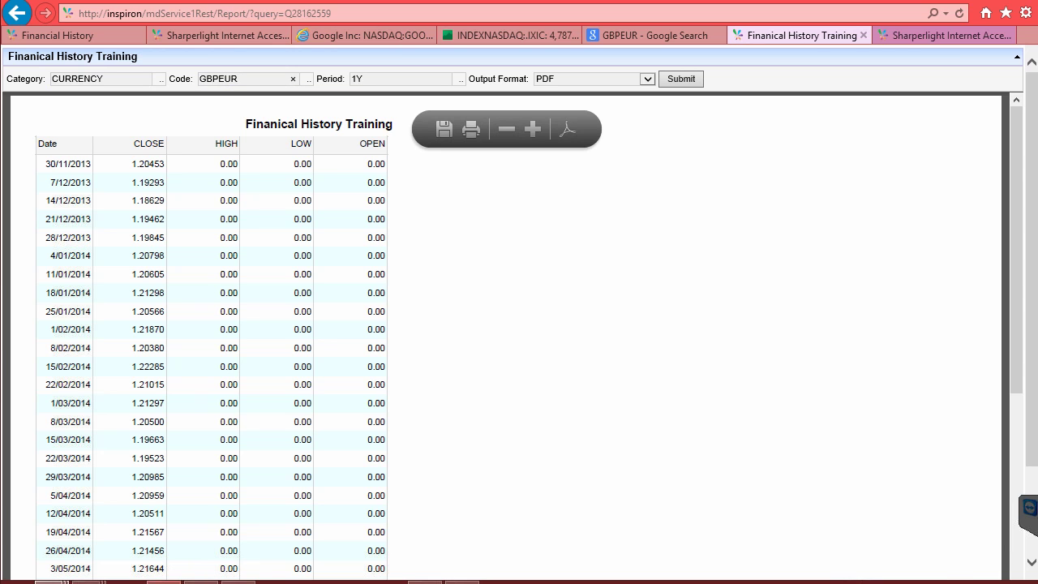
Switch to the Chrome window, search Google for "google finance nasdaq goog", and open the Google Inc quote page on Google Finance
{"action": "left_click", "coordinate": [163, 582]}
{"action": "type", "text": "g"}
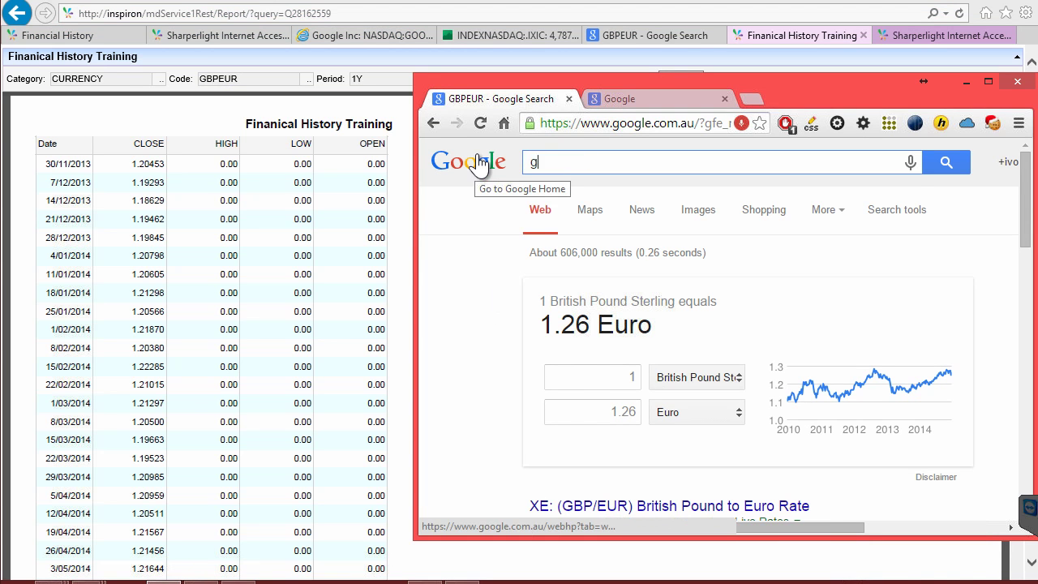
{"action": "type", "text": "oogle finance"}
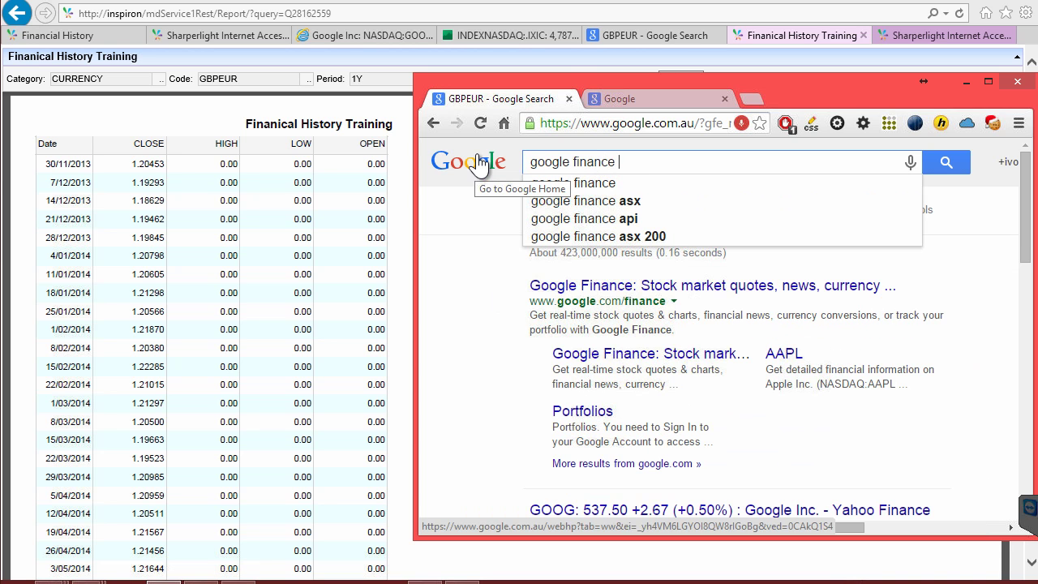
{"action": "key", "text": "BackSpace"}
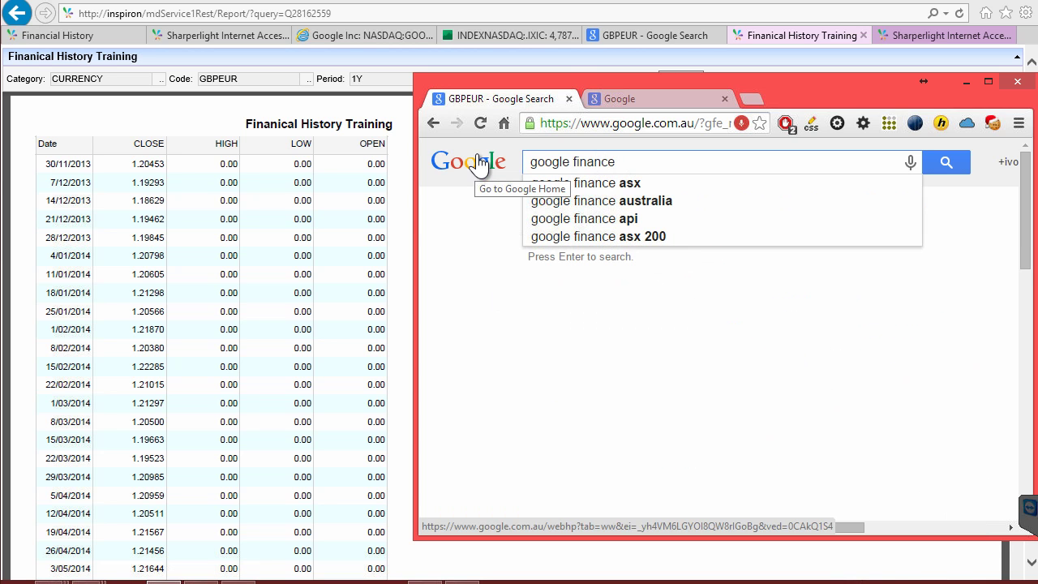
{"action": "type", "text": "n"}
{"action": "type", "text": "asd"}
{"action": "type", "text": "aq goog"}
{"action": "key", "text": "Return"}
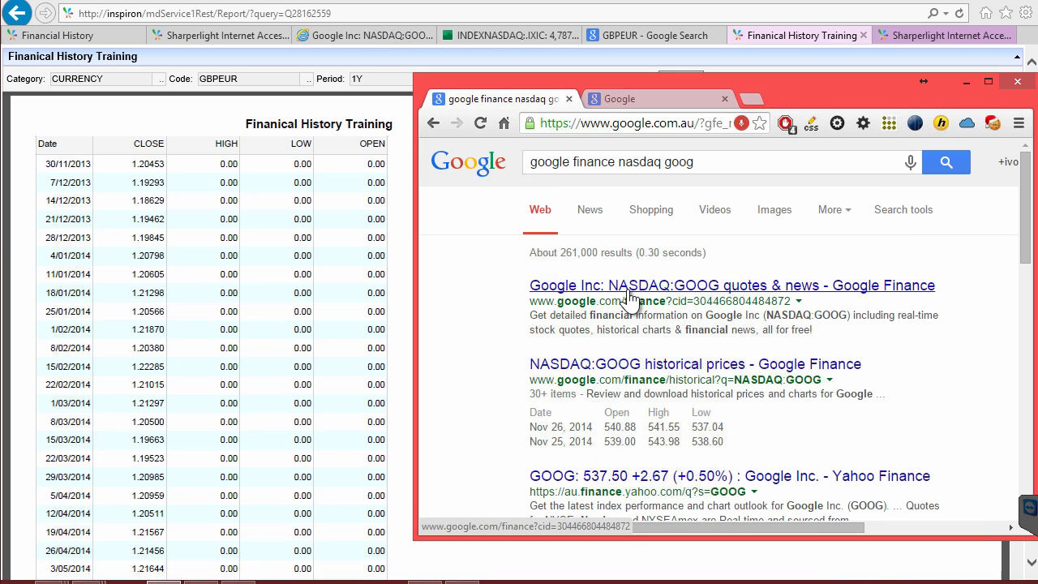
{"action": "left_click", "coordinate": [702, 289]}
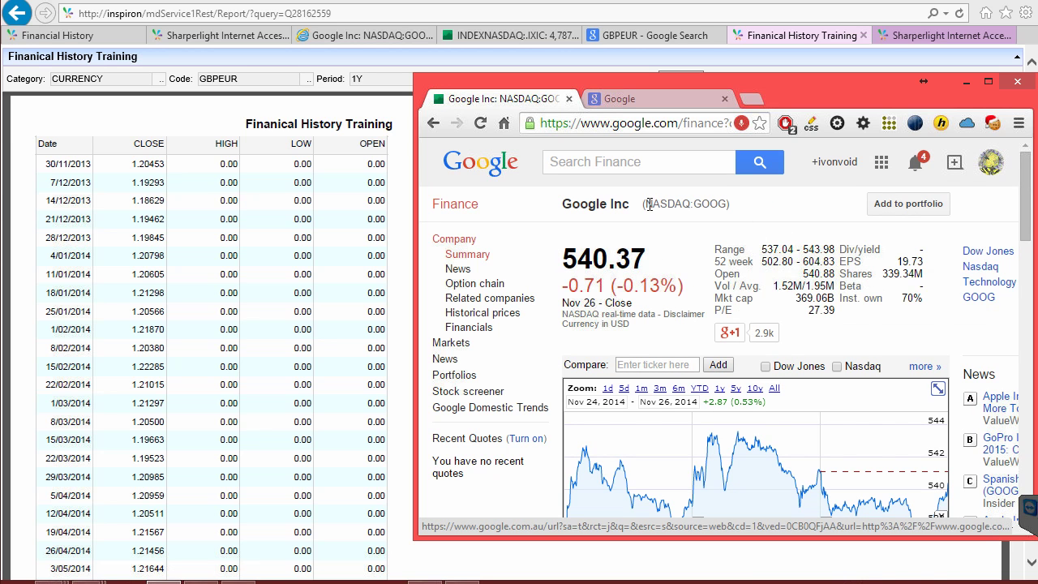
Copy NASDAQ from the quote page's ticker into the report's Category filter and set the Code filter to GOOG
{"action": "left_click_drag", "start_coordinate": [647, 203], "coordinate": [713, 202]}
{"action": "left_click_drag", "start_coordinate": [644, 204], "coordinate": [690, 203]}
{"action": "key", "text": "ctrl+c"}
{"action": "left_click", "coordinate": [109, 78]}
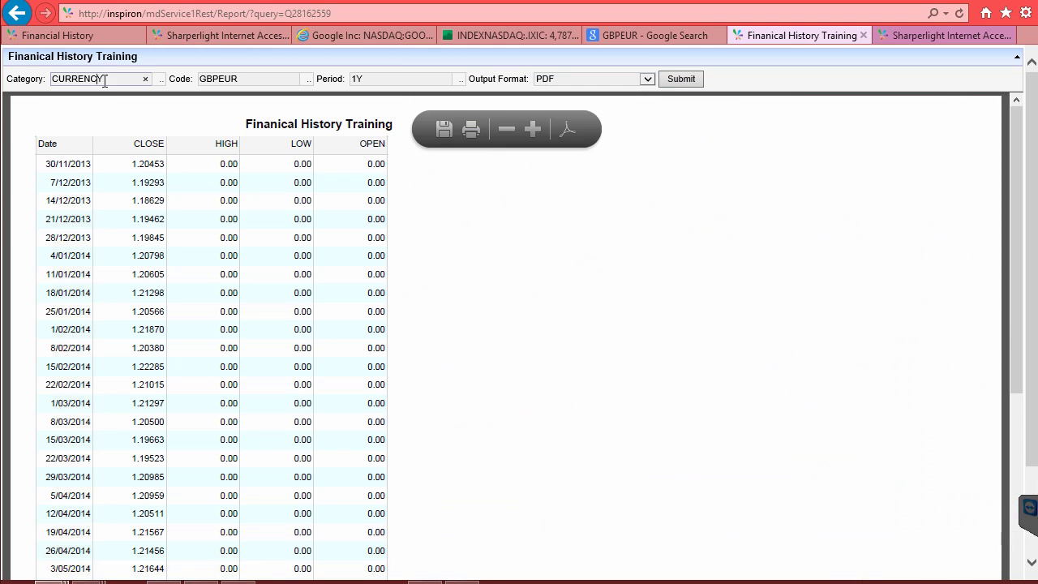
{"action": "left_click_drag", "start_coordinate": [107, 78], "coordinate": [41, 77]}
{"action": "key", "text": "ctrl+v"}
{"action": "left_click_drag", "start_coordinate": [243, 78], "coordinate": [180, 84]}
{"action": "type", "text": "GOOG"}
Run the report with Chart as the output format and hide the HIGH series in the chart
{"action": "left_click", "coordinate": [646, 78]}
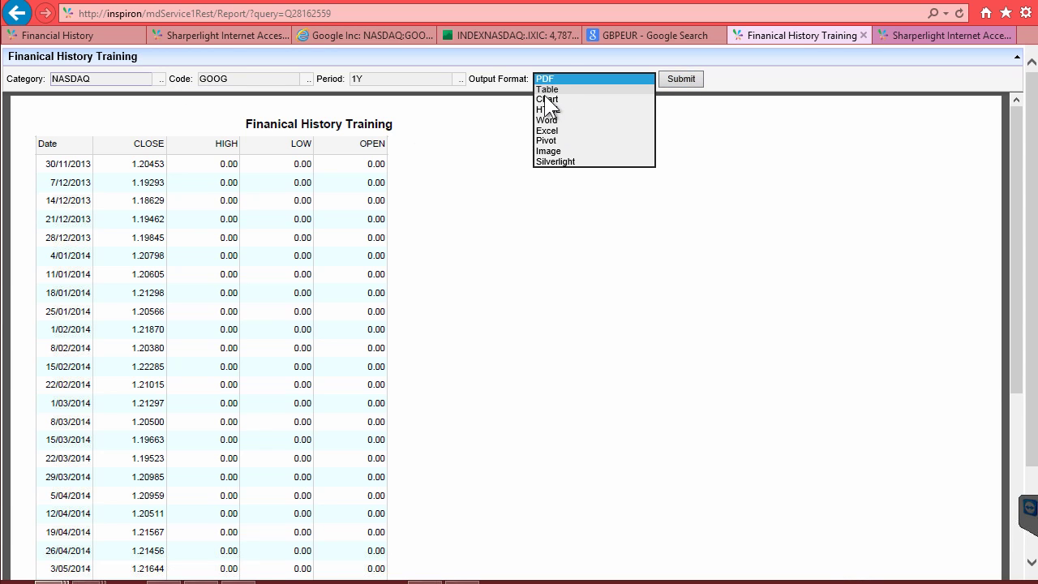
{"action": "left_click", "coordinate": [600, 96]}
{"action": "left_click", "coordinate": [676, 78]}
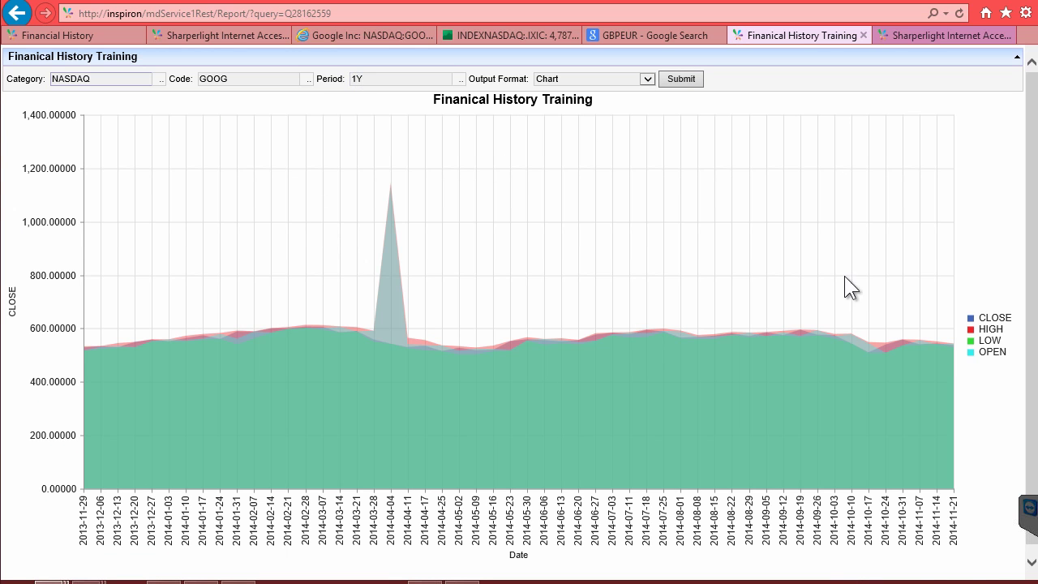
{"action": "left_click", "coordinate": [975, 333]}
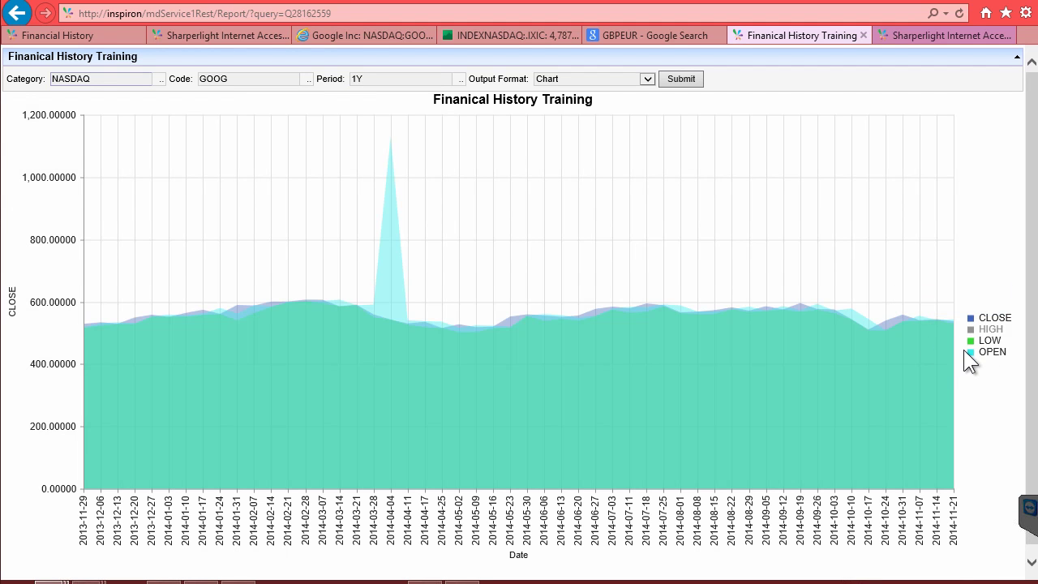
Set the report period to 3Y and submit it again
{"action": "left_click", "coordinate": [356, 78]}
{"action": "key", "text": "BackSpace"}
{"action": "type", "text": "3"}
{"action": "left_click", "coordinate": [689, 79]}
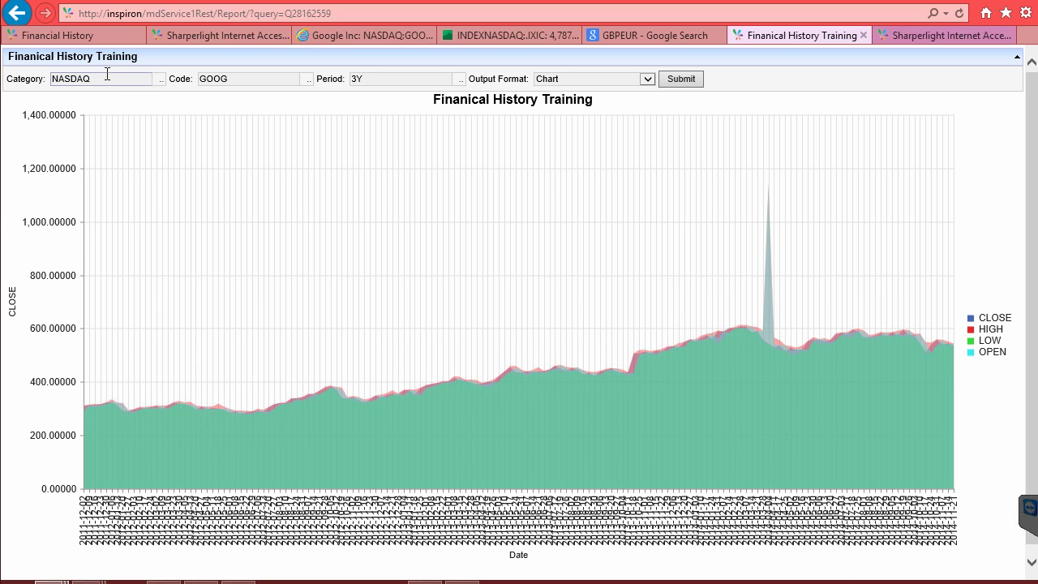
Browse the lookup list of available categories for the report, including its second page
{"action": "left_click", "coordinate": [160, 78]}
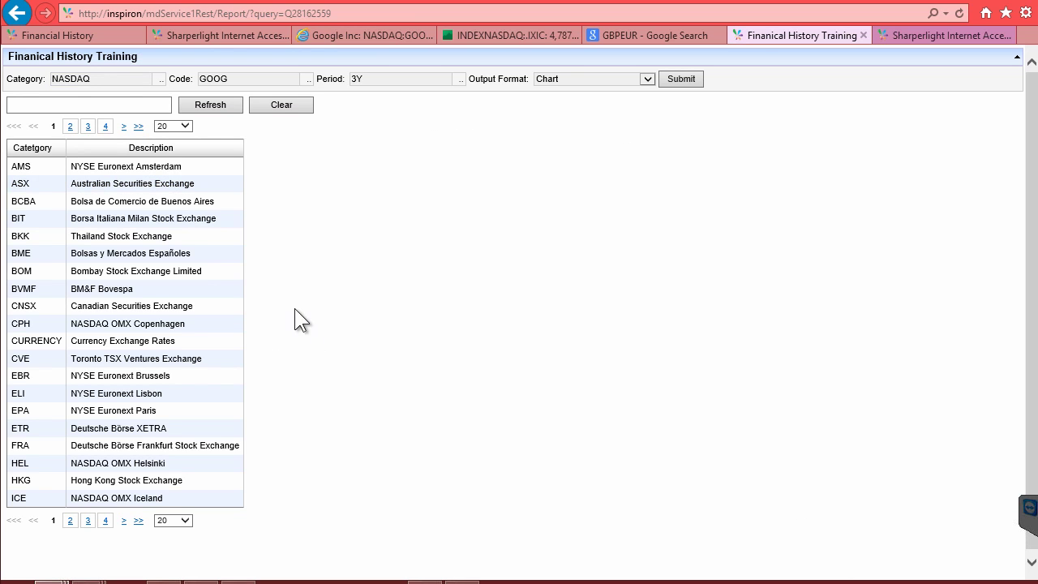
{"action": "left_click", "coordinate": [69, 520]}
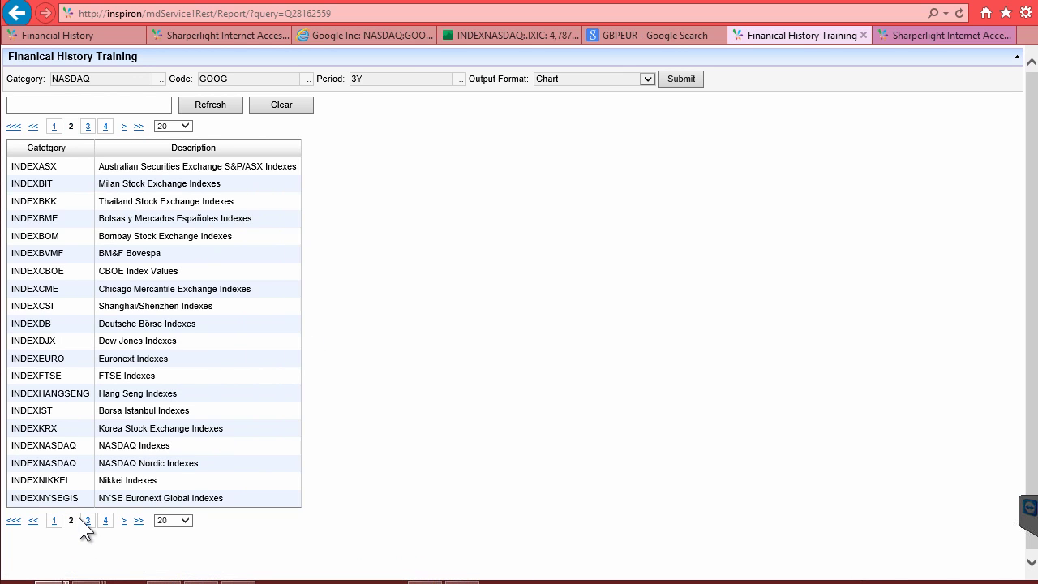
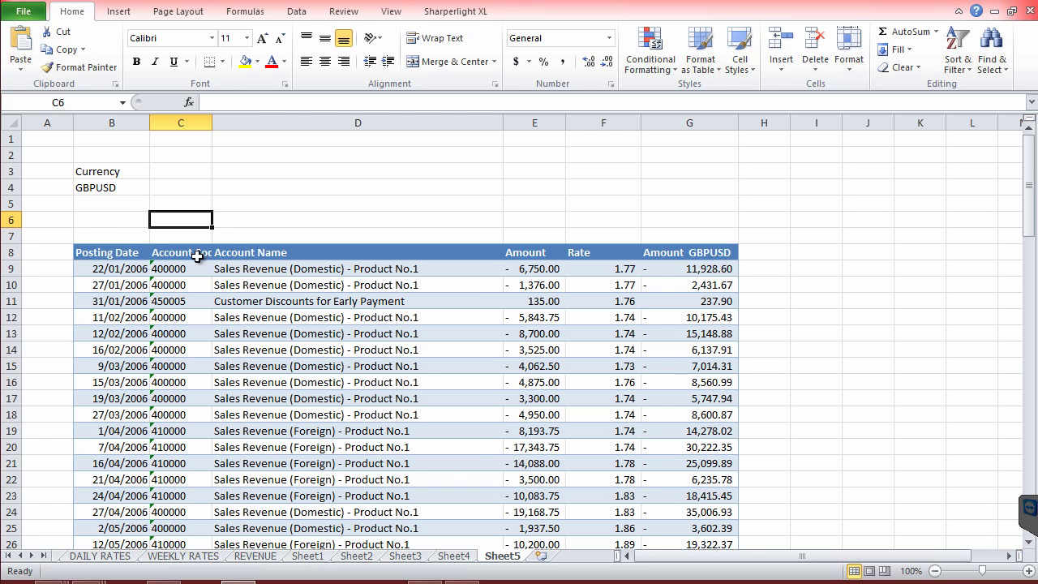
Open the query behind the Sheet5 transactions table, examine Currency Rates Weekly among the custom tables, and close the table list without changing it
{"action": "left_click", "coordinate": [110, 240]}
{"action": "key", "text": "ctrl+Down"}
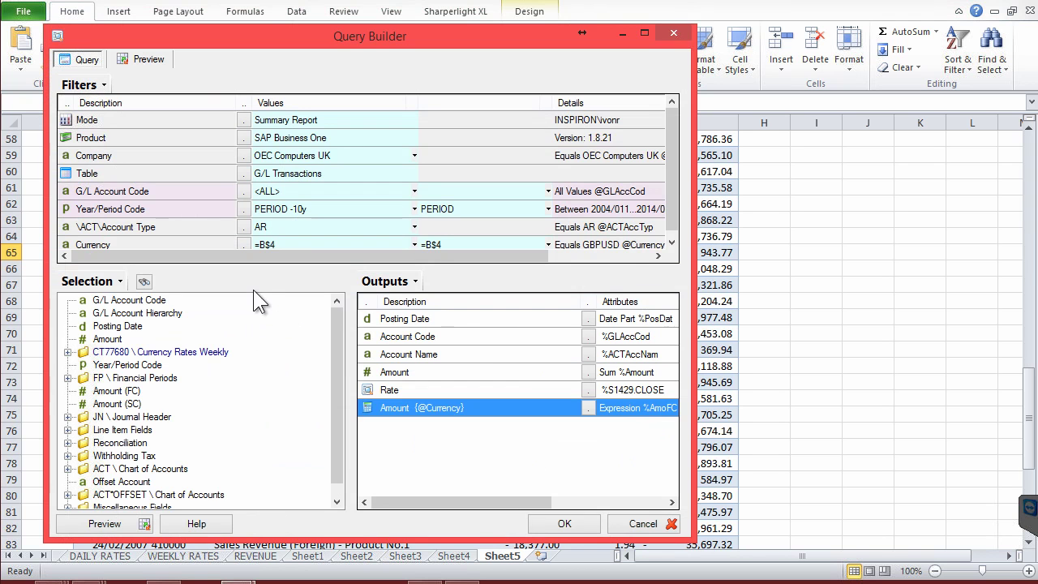
{"action": "left_click", "coordinate": [402, 391]}
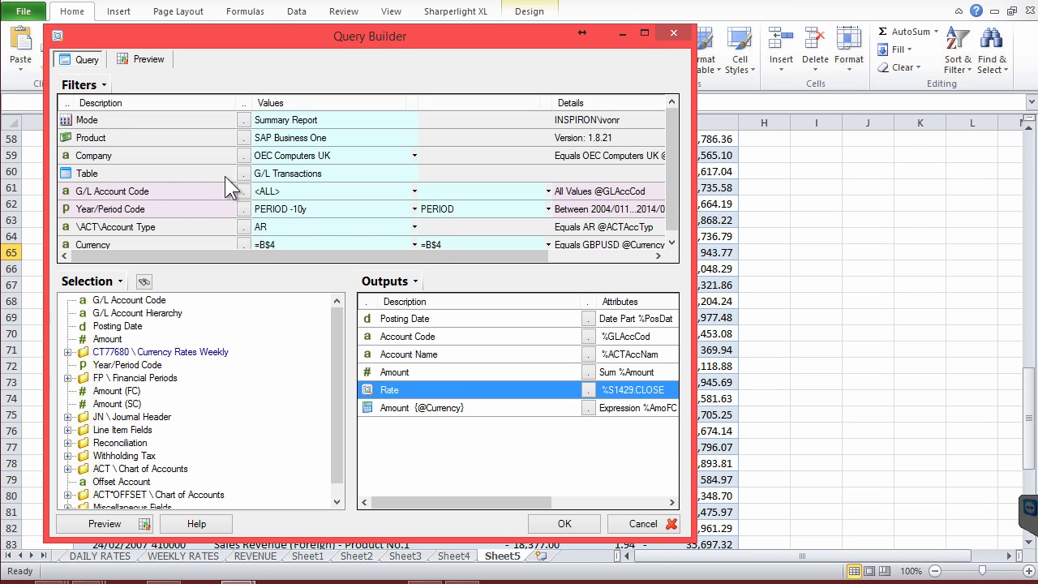
{"action": "left_click", "coordinate": [244, 171]}
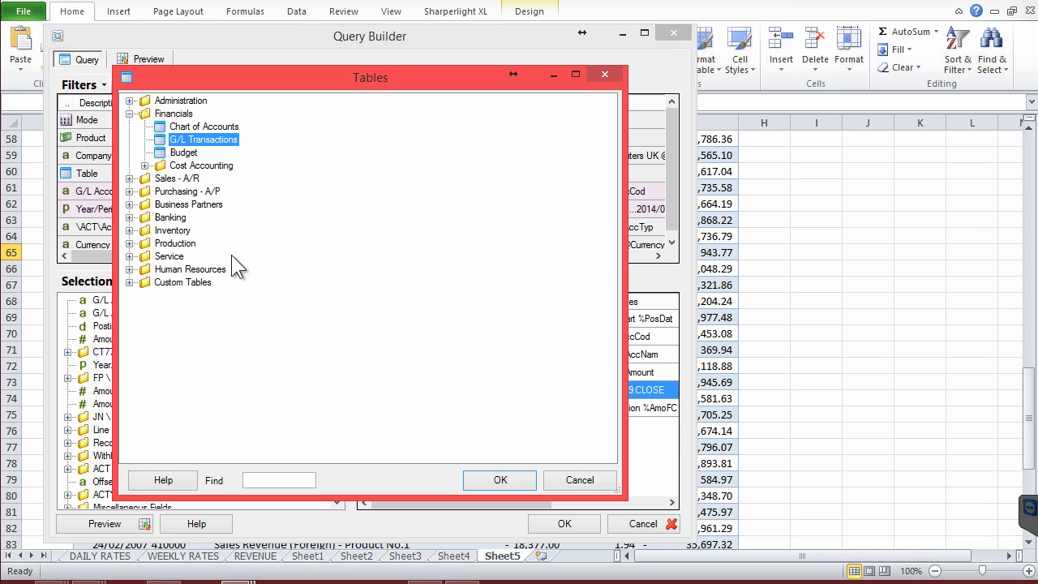
{"action": "left_click", "coordinate": [130, 282]}
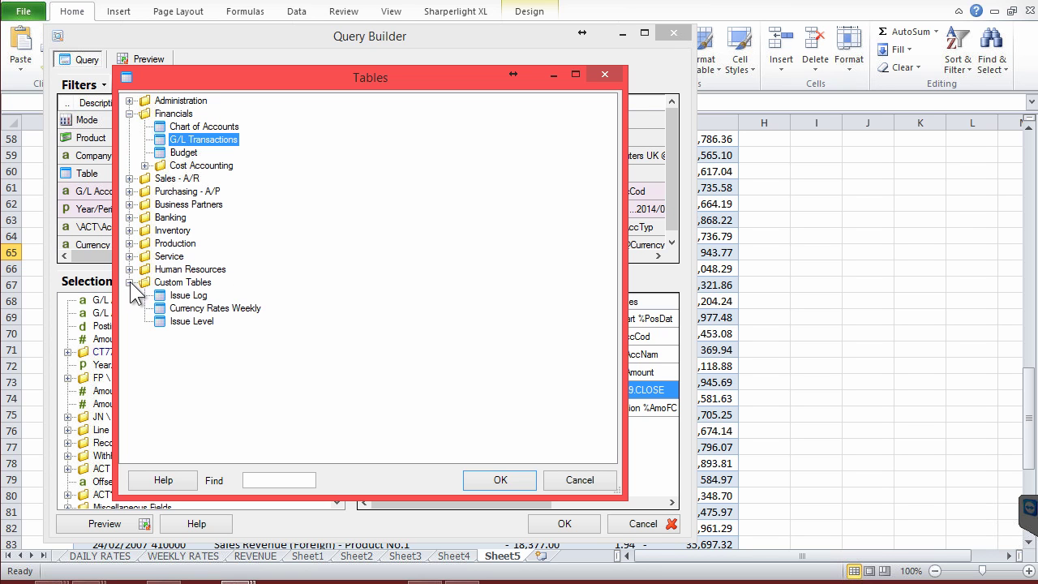
{"action": "left_click", "coordinate": [196, 311]}
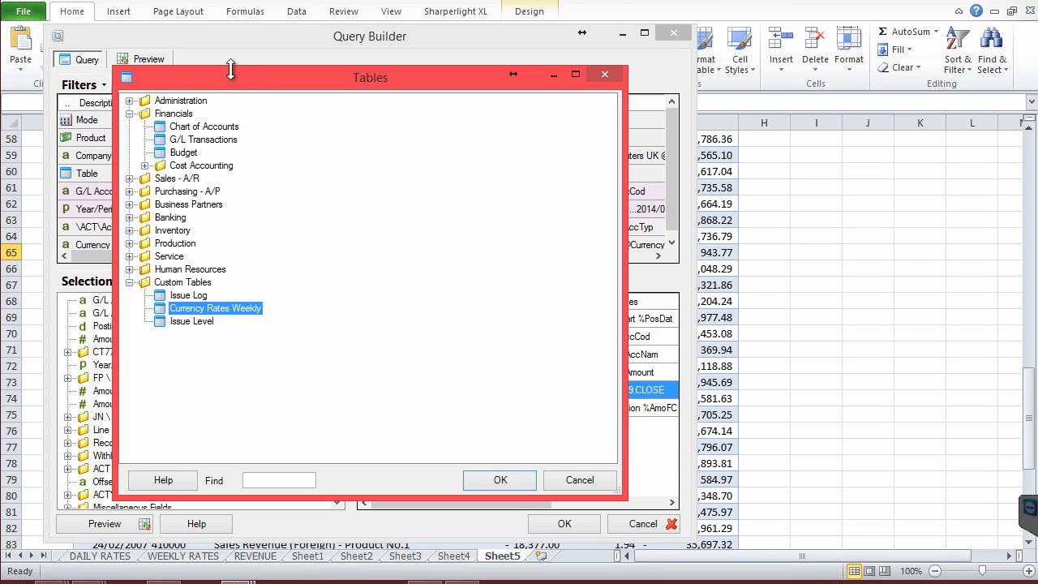
{"action": "left_click_drag", "start_coordinate": [236, 78], "coordinate": [581, 106]}
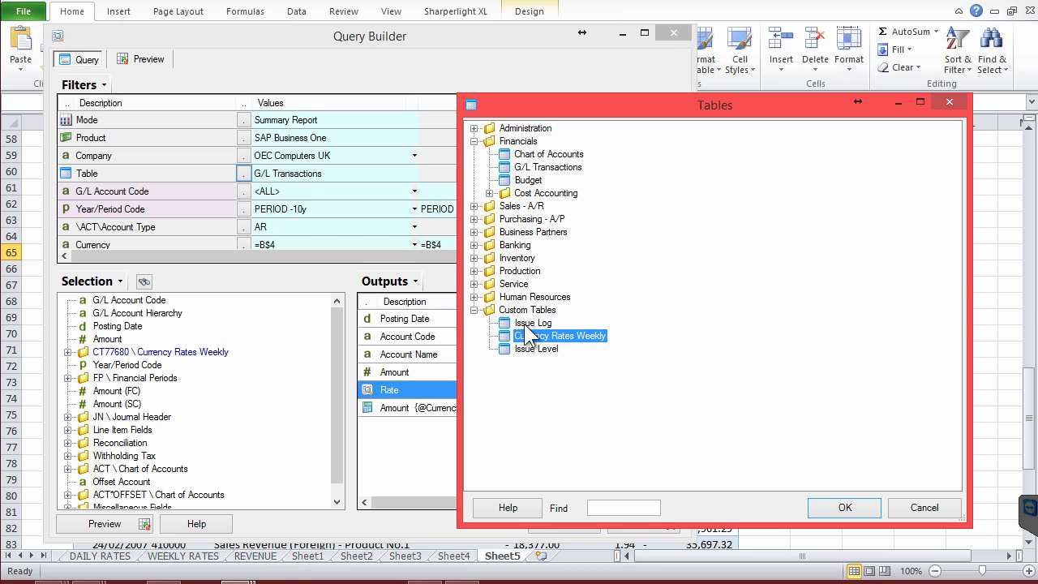
{"action": "left_click", "coordinate": [931, 512]}
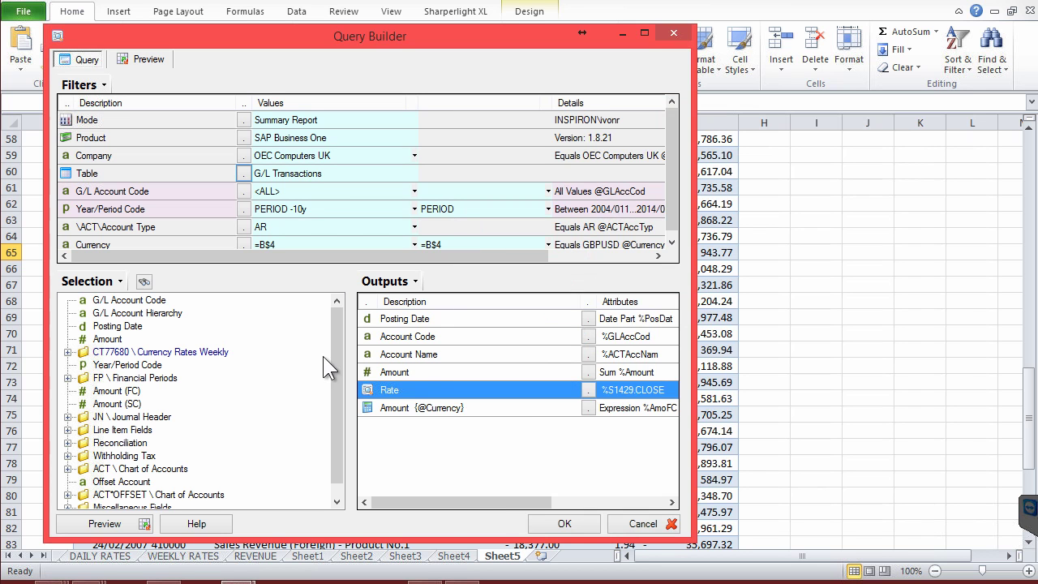
Examine how the Currency Rates Weekly fields relate to Posting Date and Amount in the G/L Transactions selection tree
{"action": "left_click", "coordinate": [285, 174]}
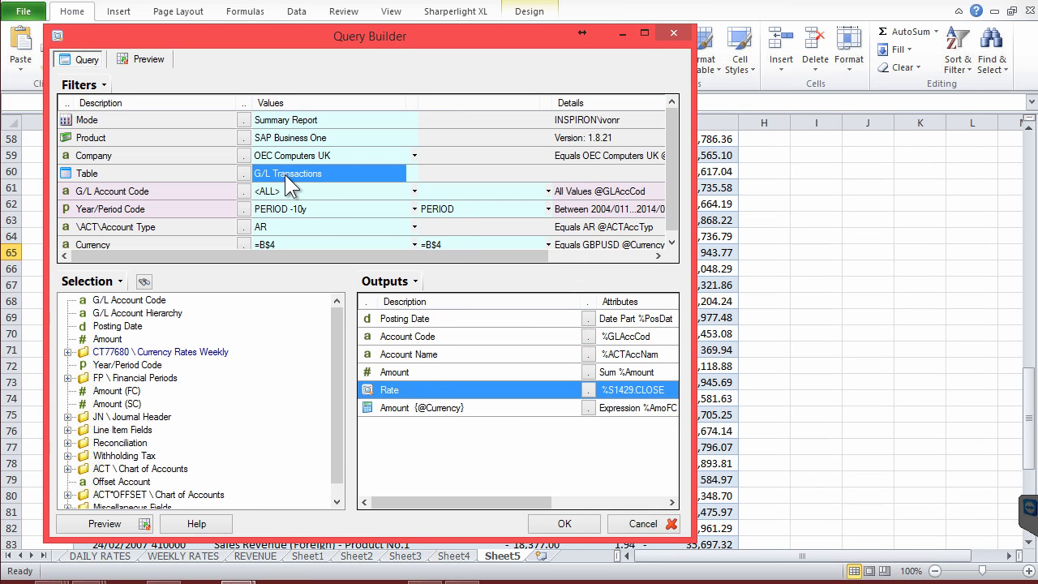
{"action": "left_click", "coordinate": [107, 338]}
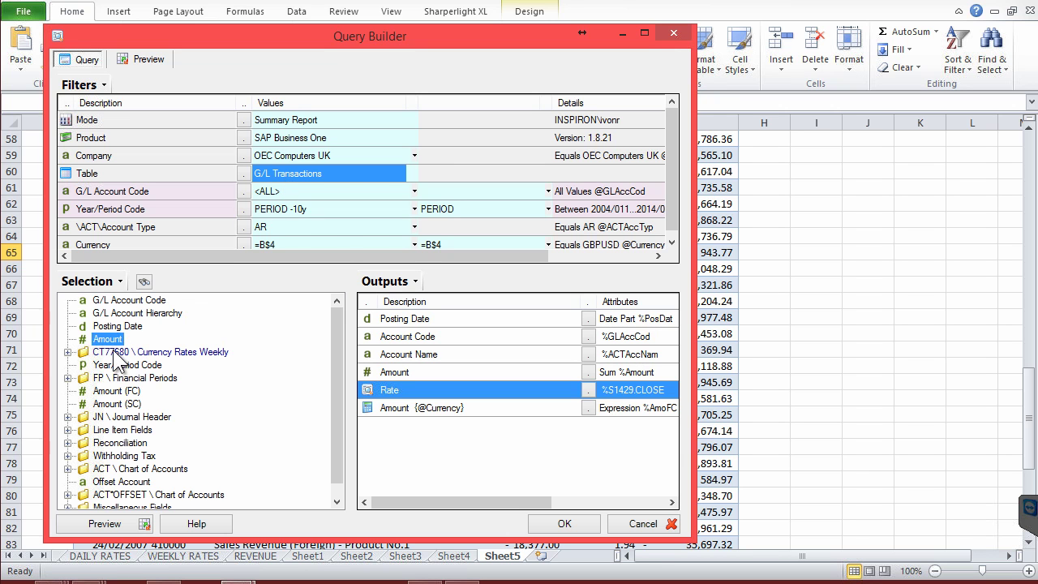
{"action": "left_click", "coordinate": [118, 355]}
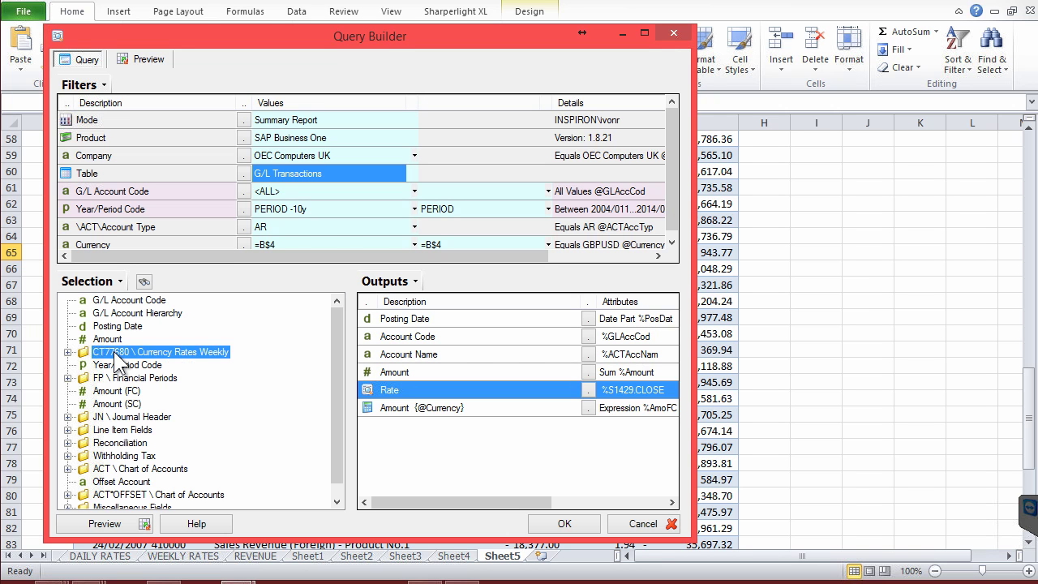
{"action": "left_click", "coordinate": [68, 352]}
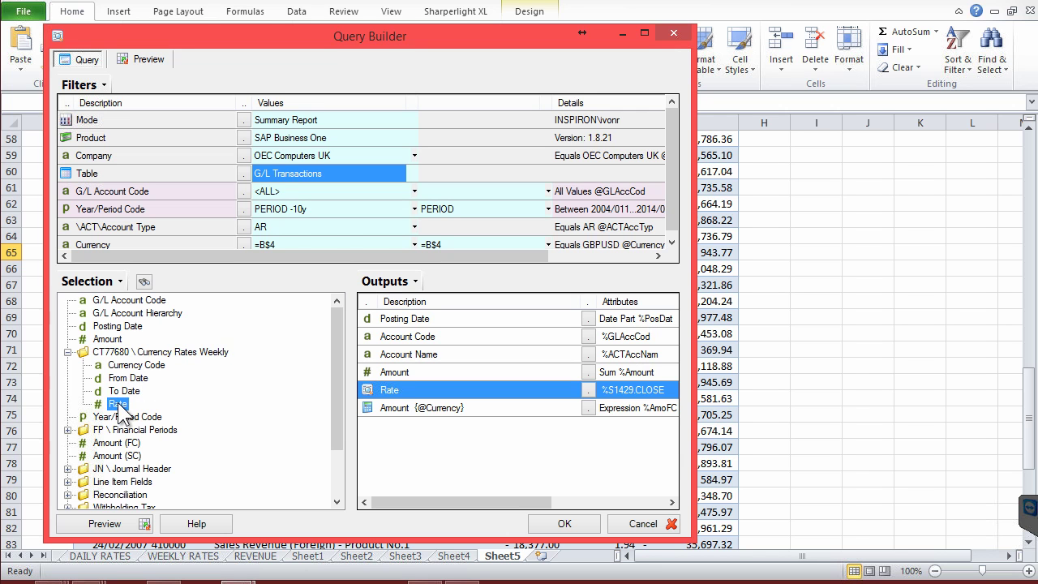
{"action": "left_click", "coordinate": [113, 327]}
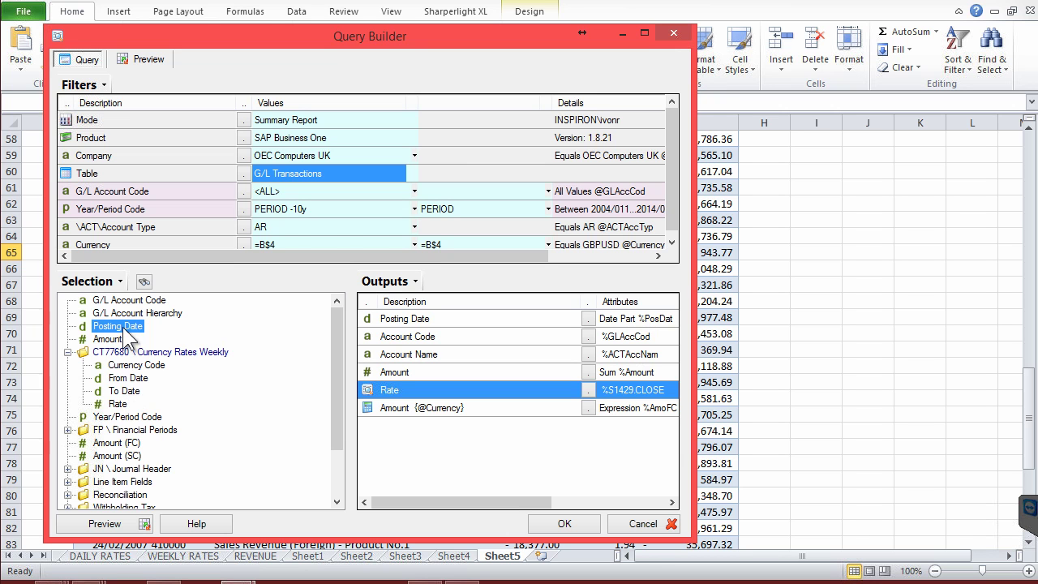
{"action": "left_click", "coordinate": [126, 390]}
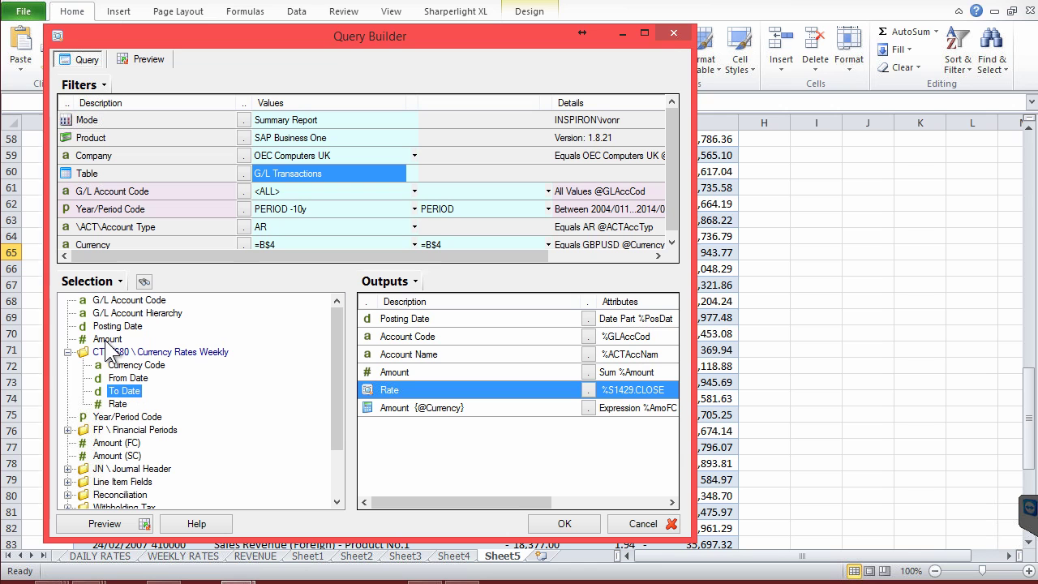
{"action": "left_click", "coordinate": [106, 338]}
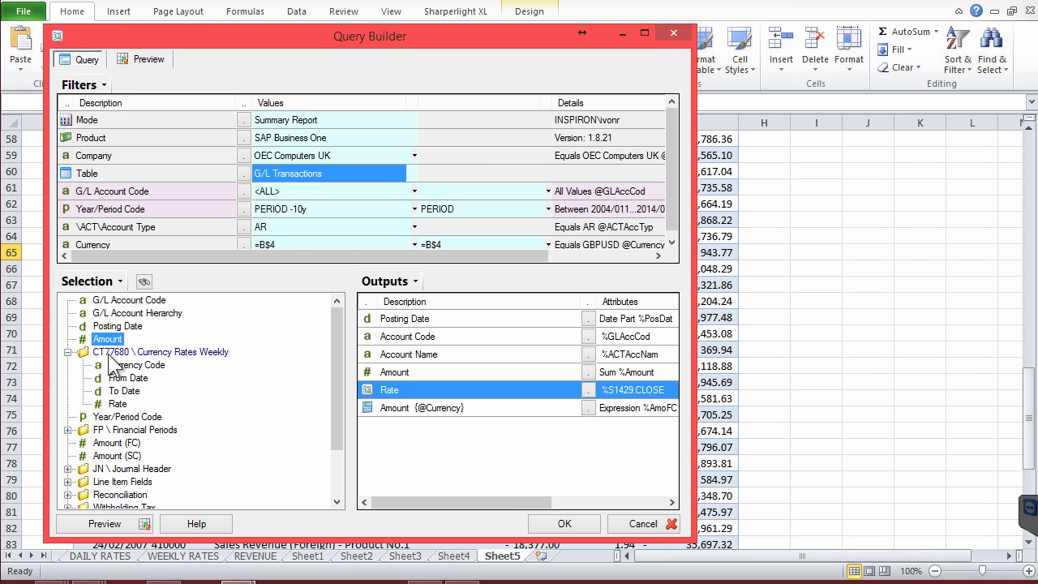
{"action": "left_click", "coordinate": [117, 403]}
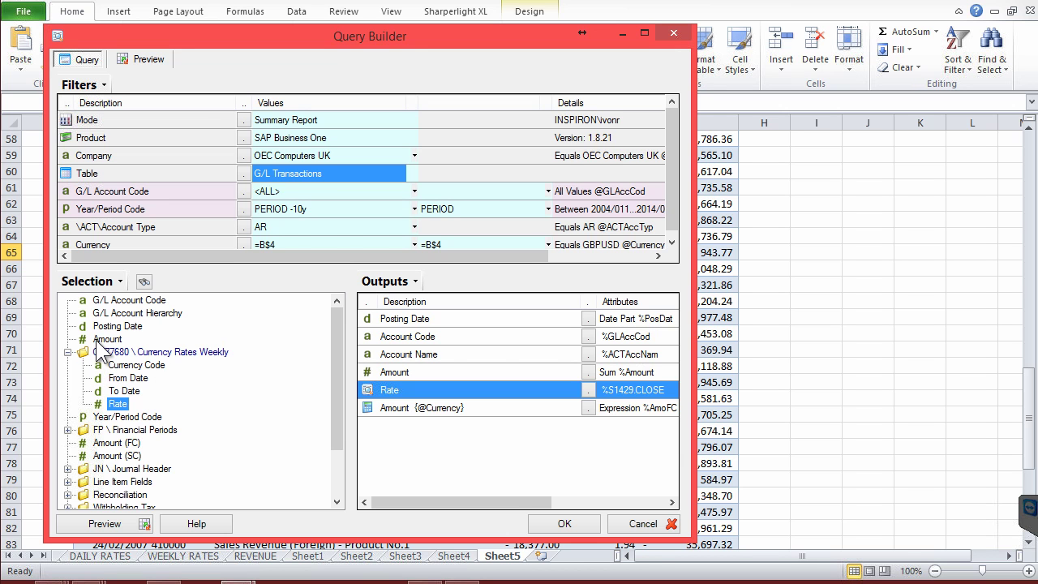
{"action": "left_click", "coordinate": [171, 353]}
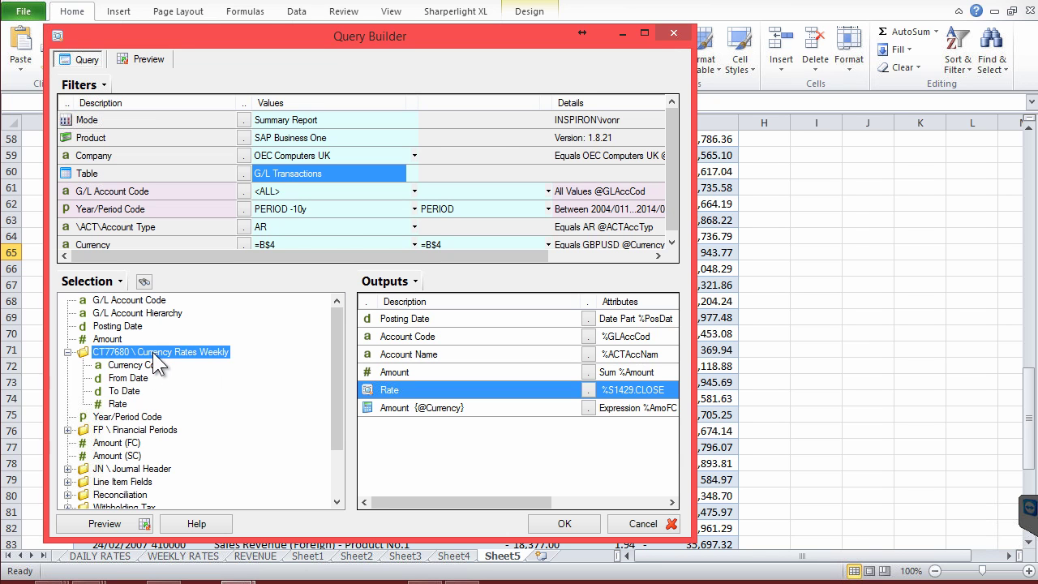
Examine the technical join SQL for Currency Rates Weekly, including its date range and currency code conditions, and return to the query
{"action": "right_click", "coordinate": [158, 363]}
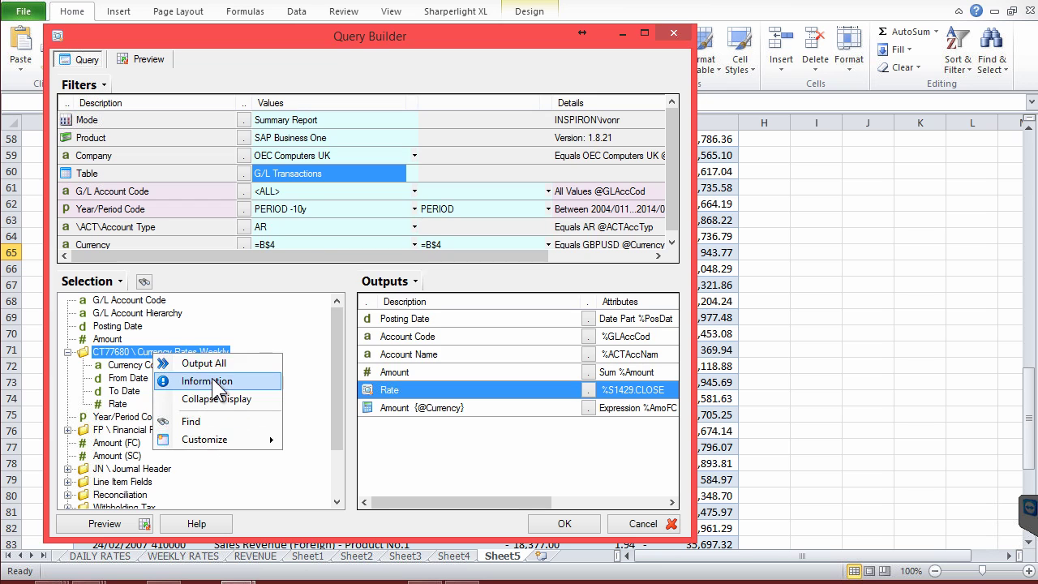
{"action": "left_click", "coordinate": [207, 381]}
{"action": "left_click", "coordinate": [213, 101]}
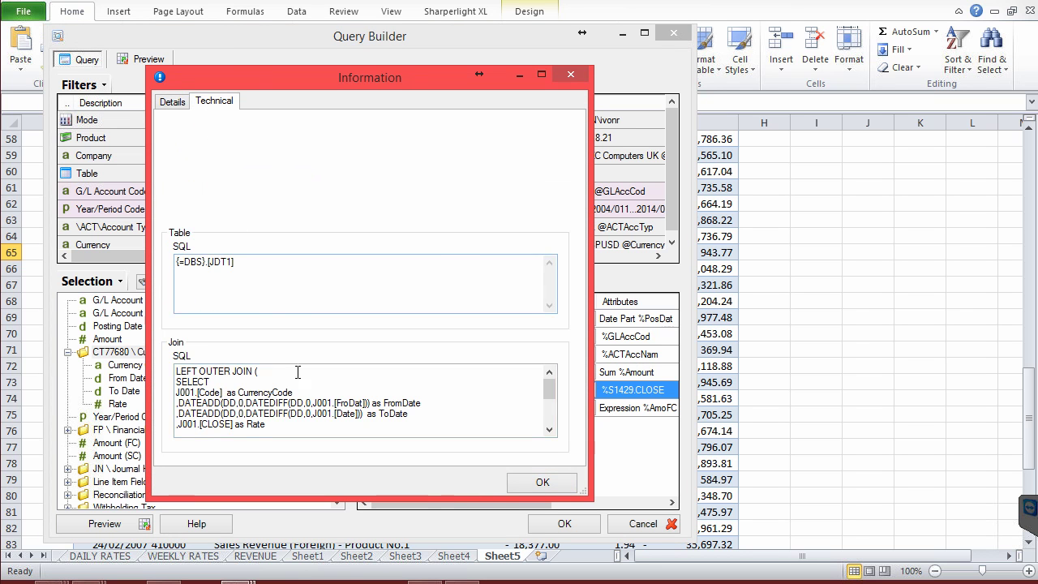
{"action": "left_click", "coordinate": [239, 391]}
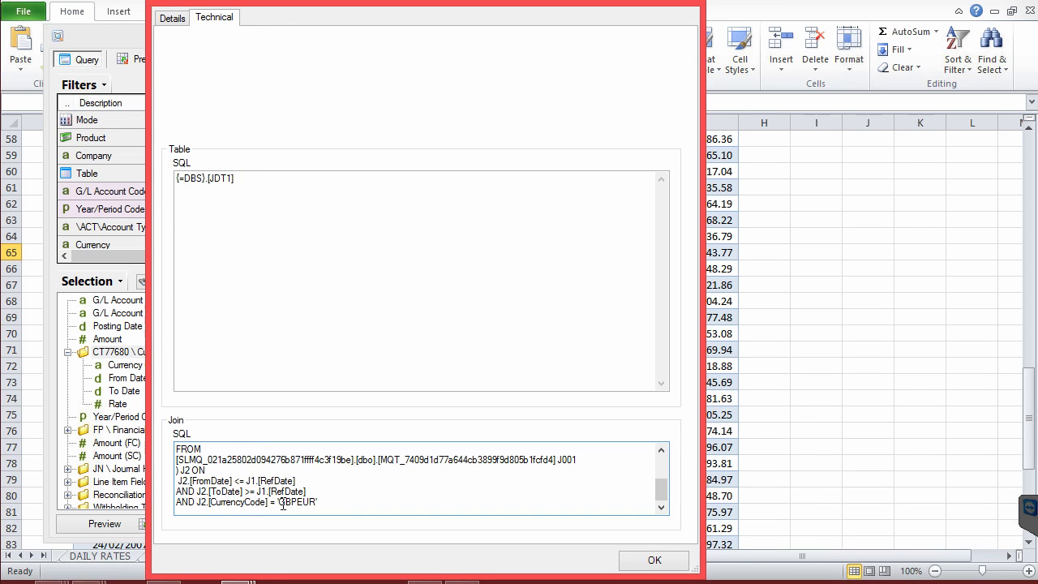
{"action": "left_click_drag", "start_coordinate": [231, 501], "coordinate": [361, 516]}
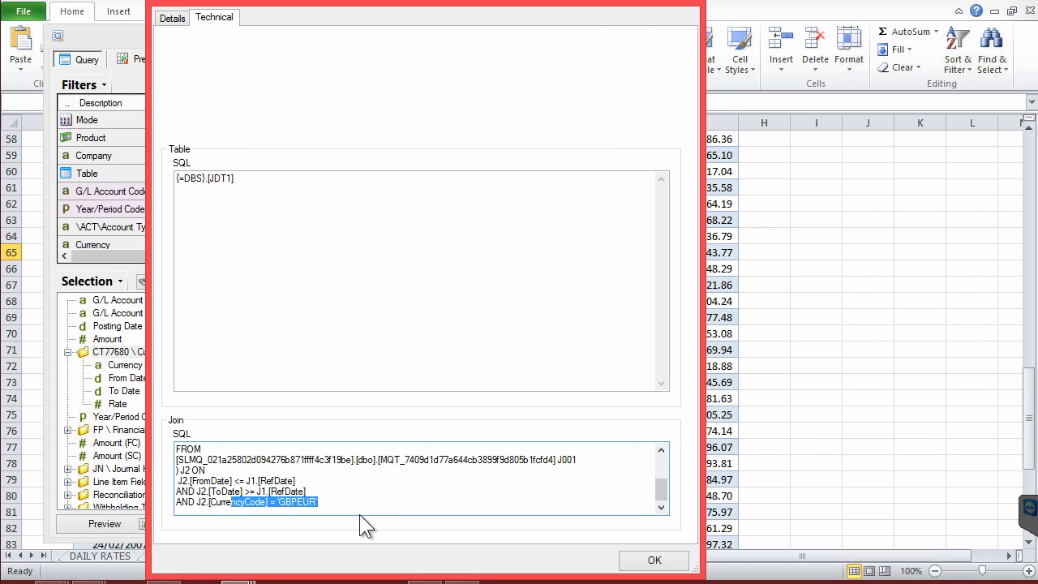
{"action": "left_click", "coordinate": [327, 500]}
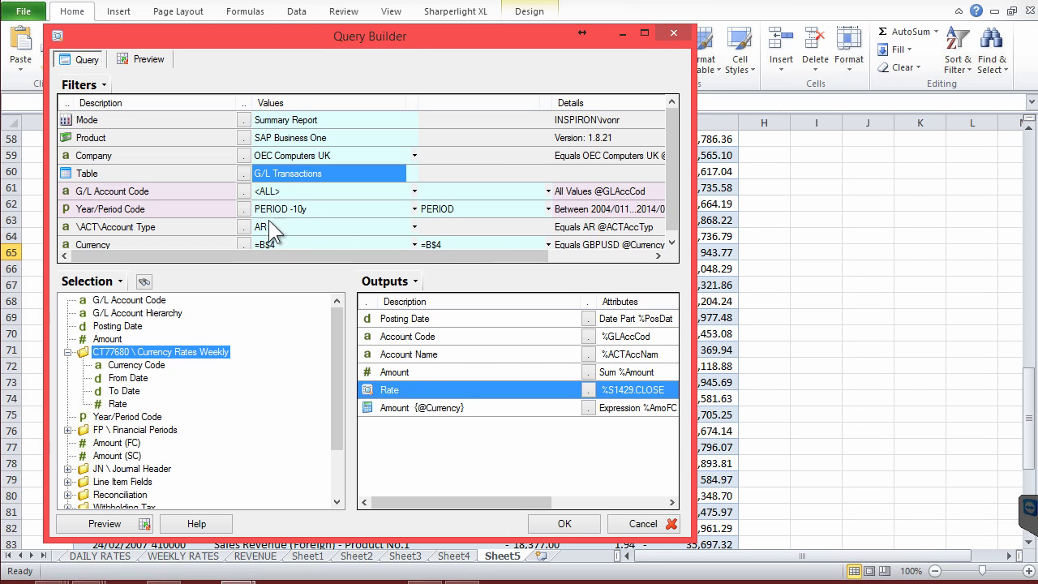
Look through the Custom Tables folder and the My Database table list without changing the queries' tables
{"action": "left_click", "coordinate": [242, 169]}
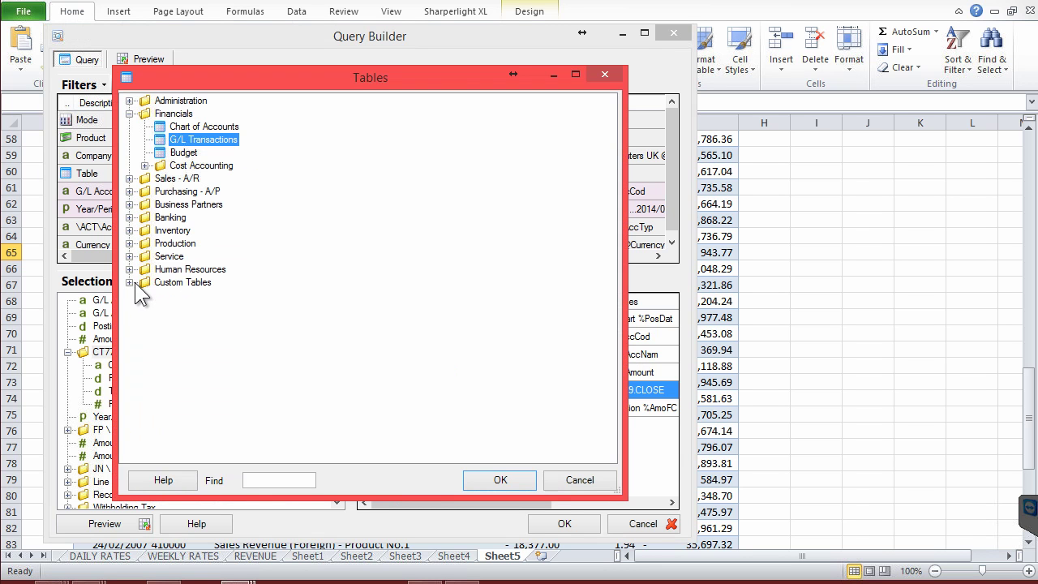
{"action": "left_click", "coordinate": [128, 282]}
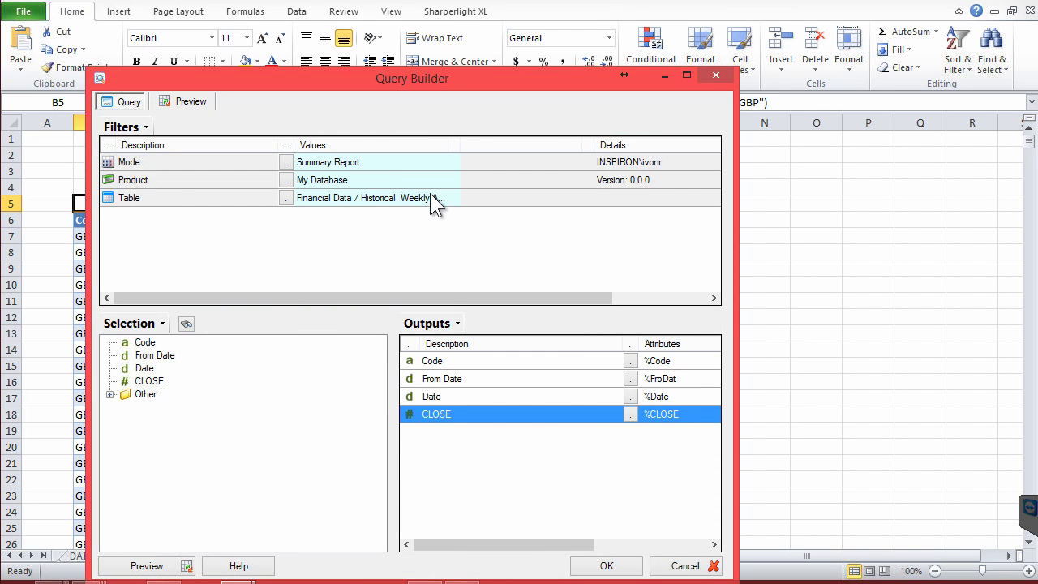
{"action": "left_click", "coordinate": [287, 197]}
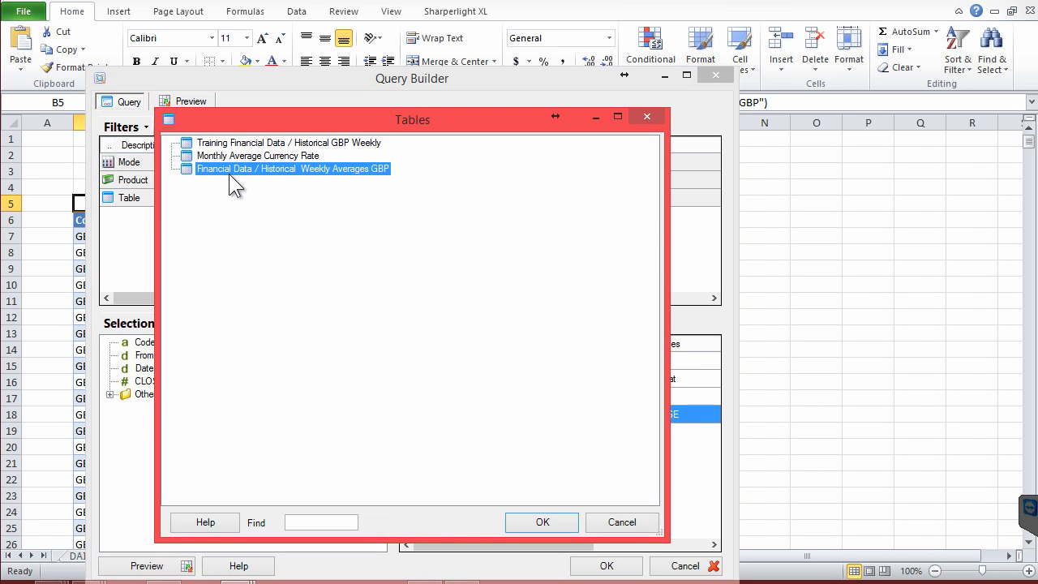
{"action": "left_click", "coordinate": [622, 522]}
Preview the Historical Weekly Averages GBP query and examine its currency codes, date ranges and closing rates
{"action": "left_click", "coordinate": [151, 565]}
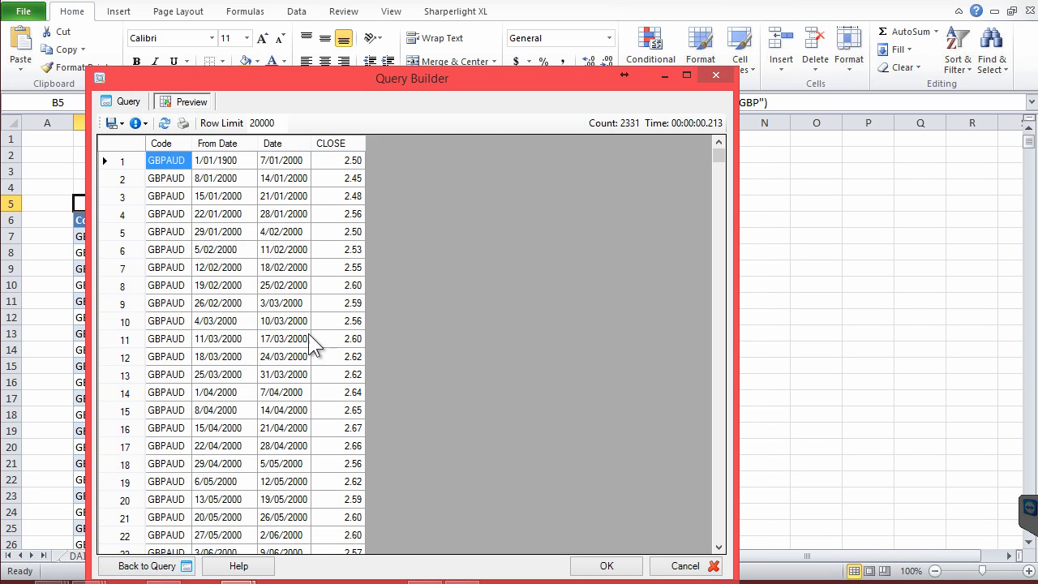
{"action": "left_click", "coordinate": [159, 198]}
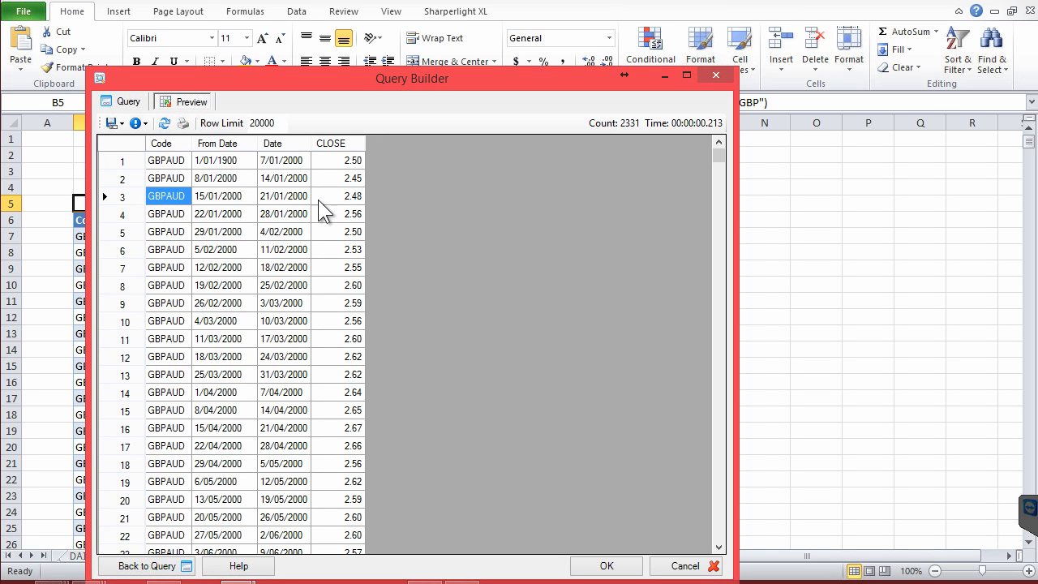
{"action": "left_click", "coordinate": [333, 198]}
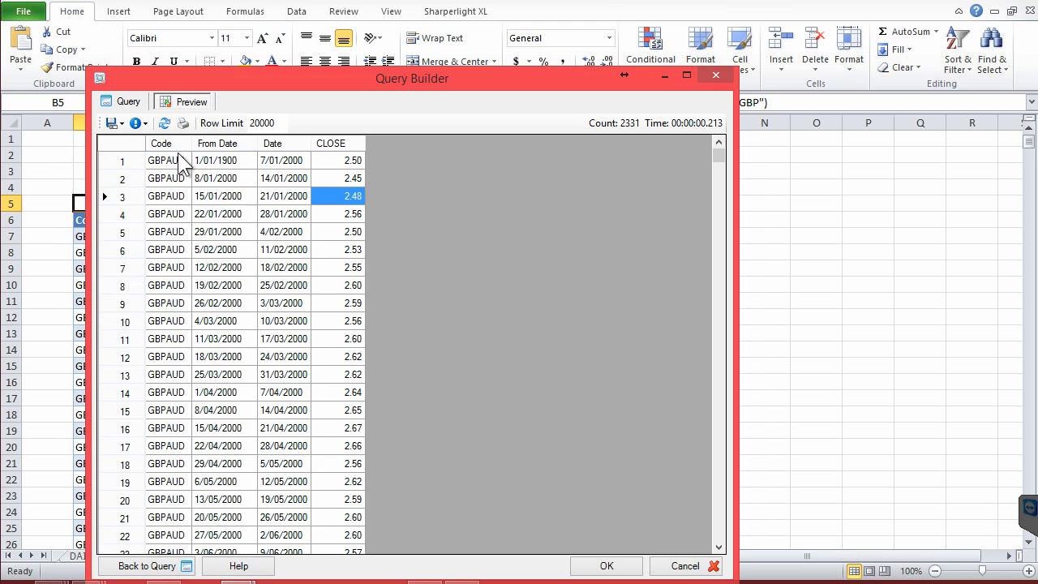
Copy the SELECT through FROM part of the preview's resolved SQL statement, leaving out the GROUP BY and ORDER BY clauses
{"action": "left_click", "coordinate": [143, 122]}
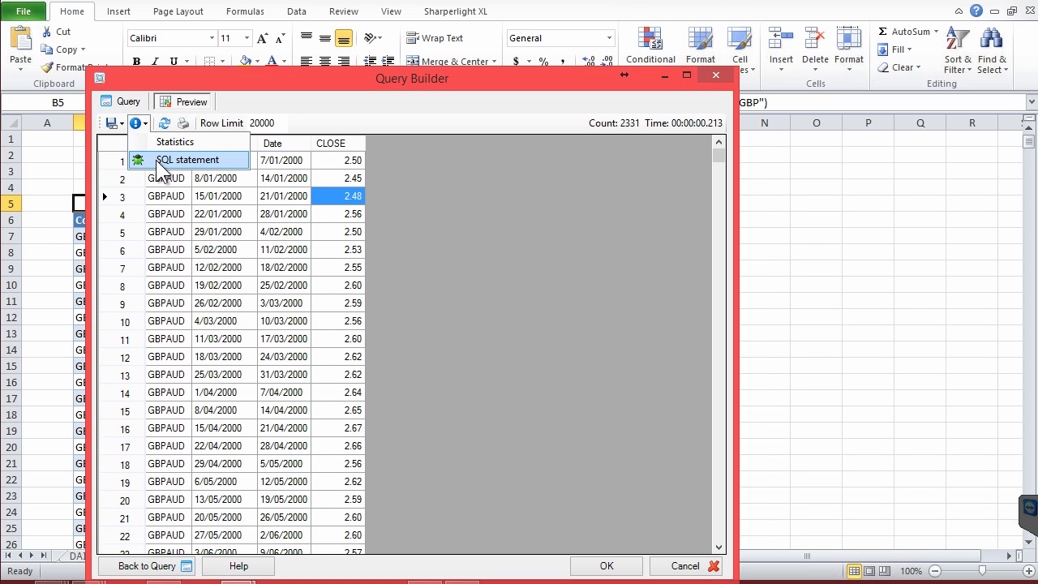
{"action": "left_click", "coordinate": [156, 160]}
{"action": "left_click", "coordinate": [248, 347]}
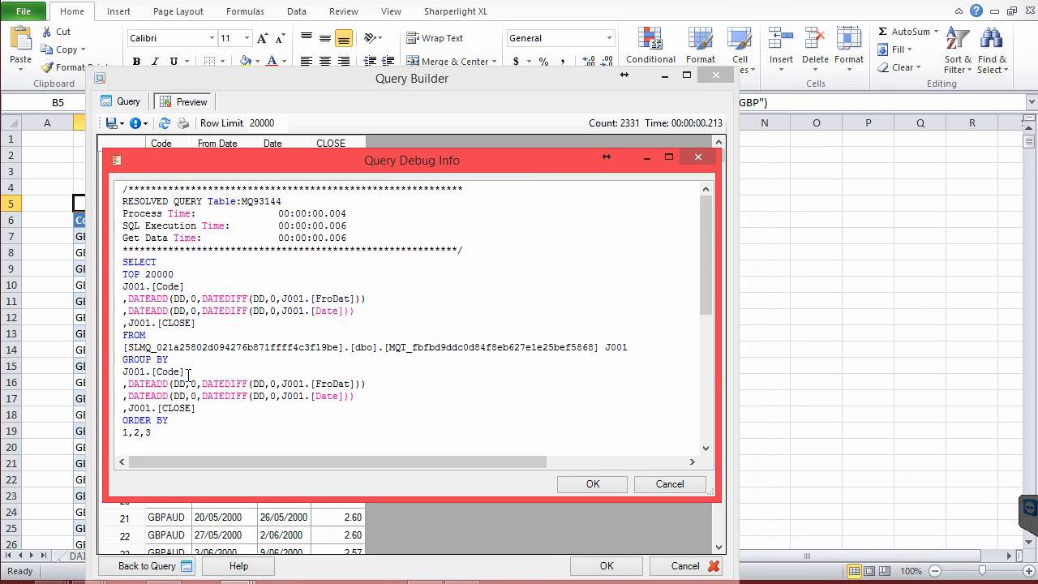
{"action": "left_click_drag", "start_coordinate": [647, 347], "coordinate": [110, 261]}
{"action": "key", "text": "ctrl+c"}
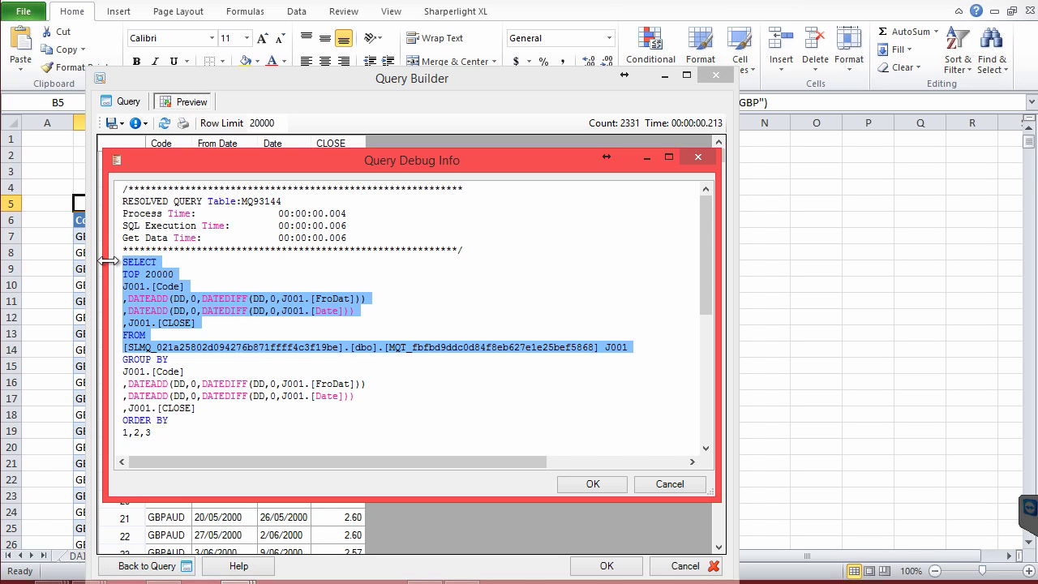
{"action": "left_click", "coordinate": [232, 359]}
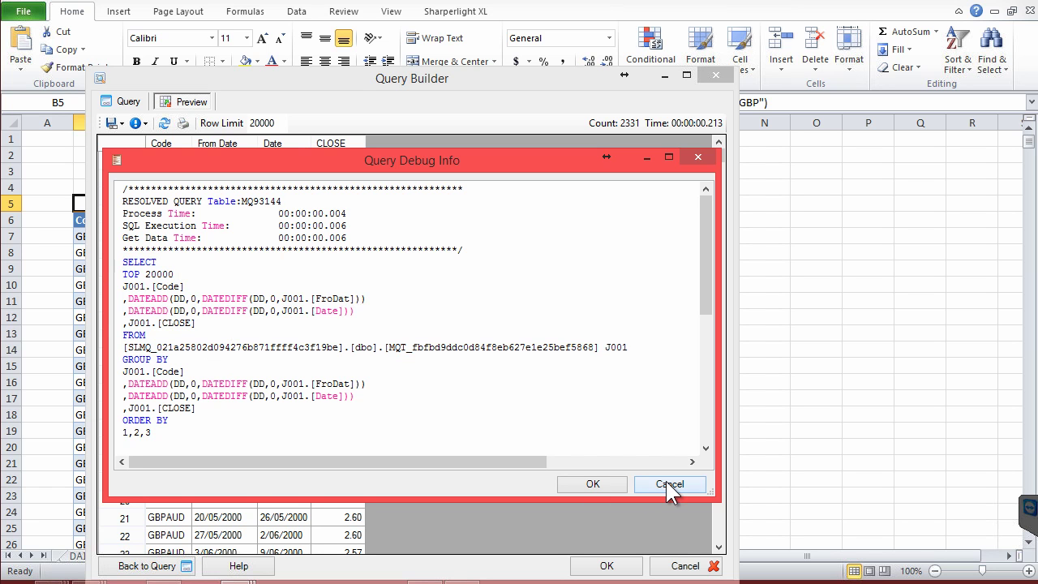
{"action": "left_click", "coordinate": [665, 481]}
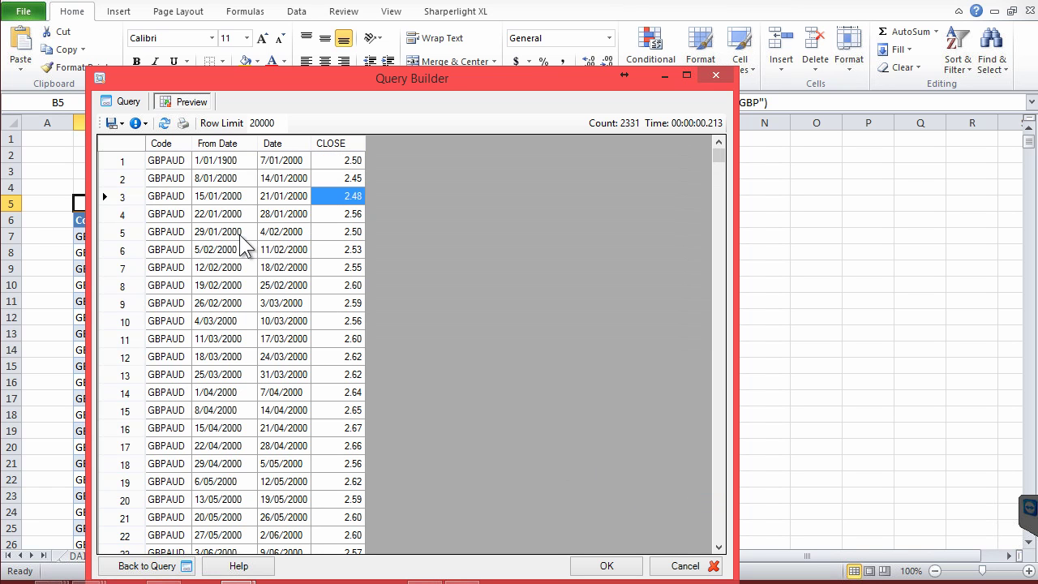
Return to the query definition and open the custom table management list from the Table filter
{"action": "left_click", "coordinate": [126, 103]}
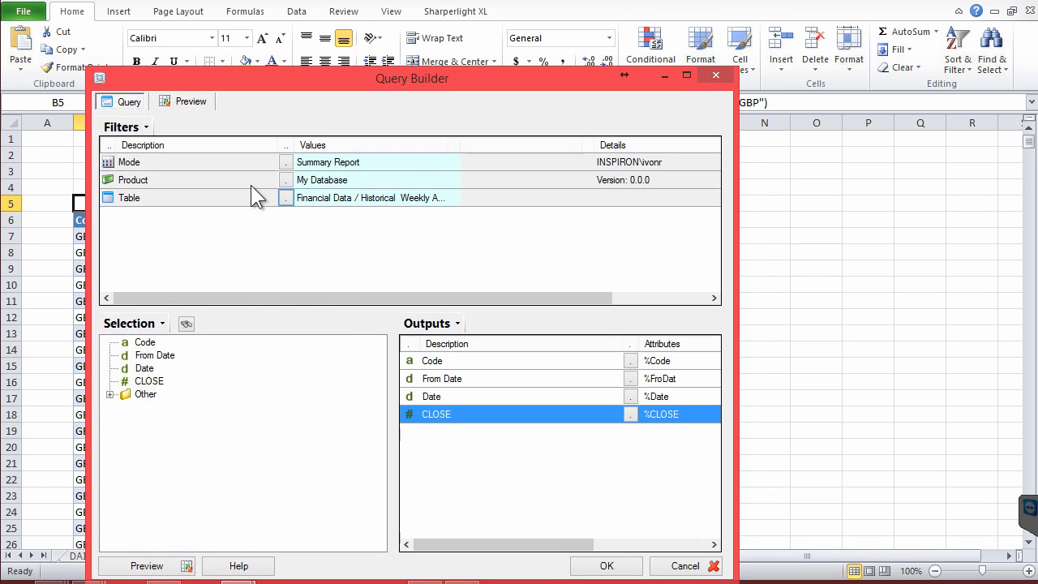
{"action": "left_click", "coordinate": [220, 193]}
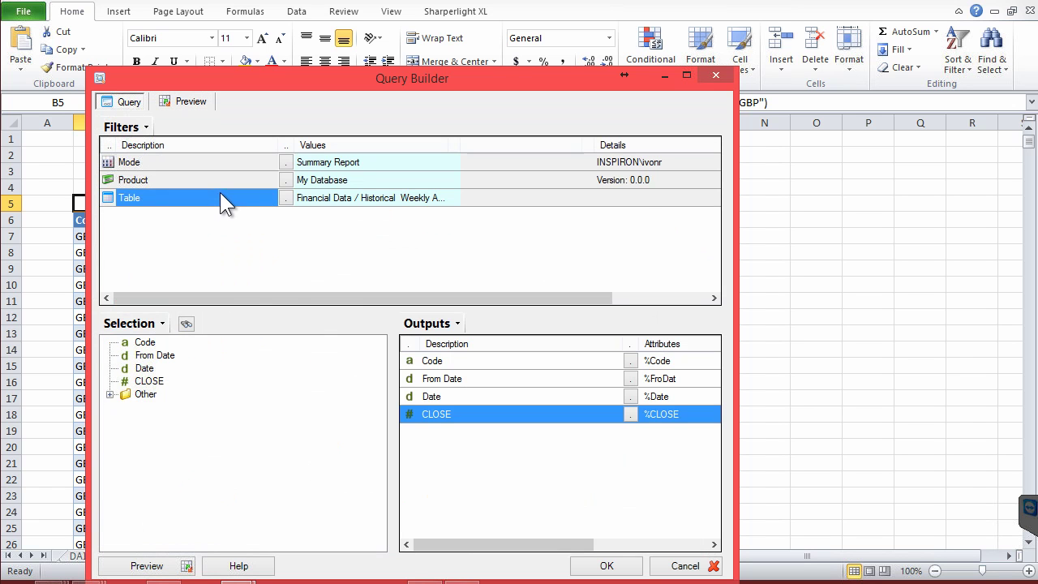
{"action": "right_click", "coordinate": [217, 193]}
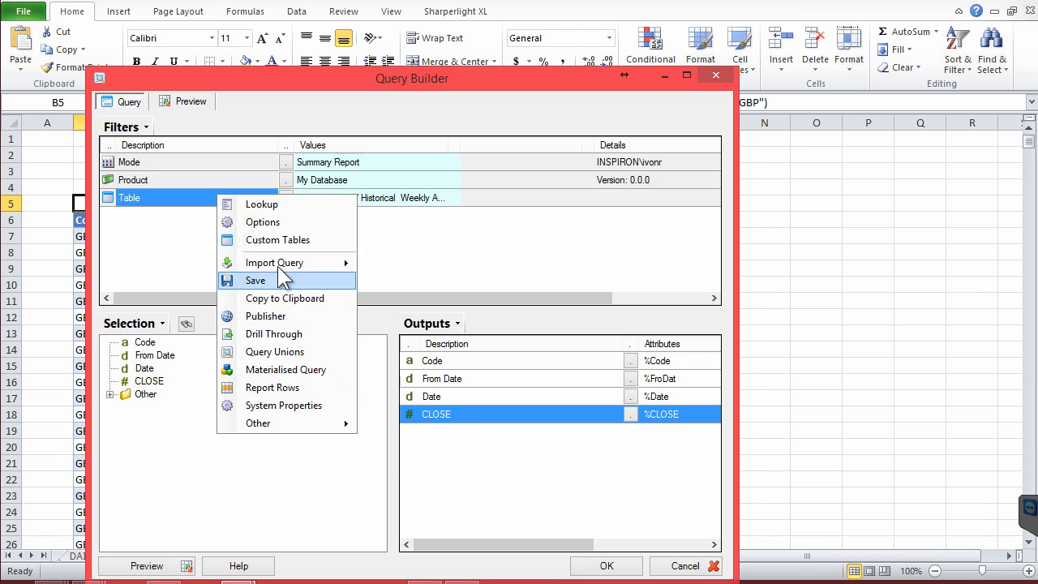
{"action": "left_click", "coordinate": [289, 241]}
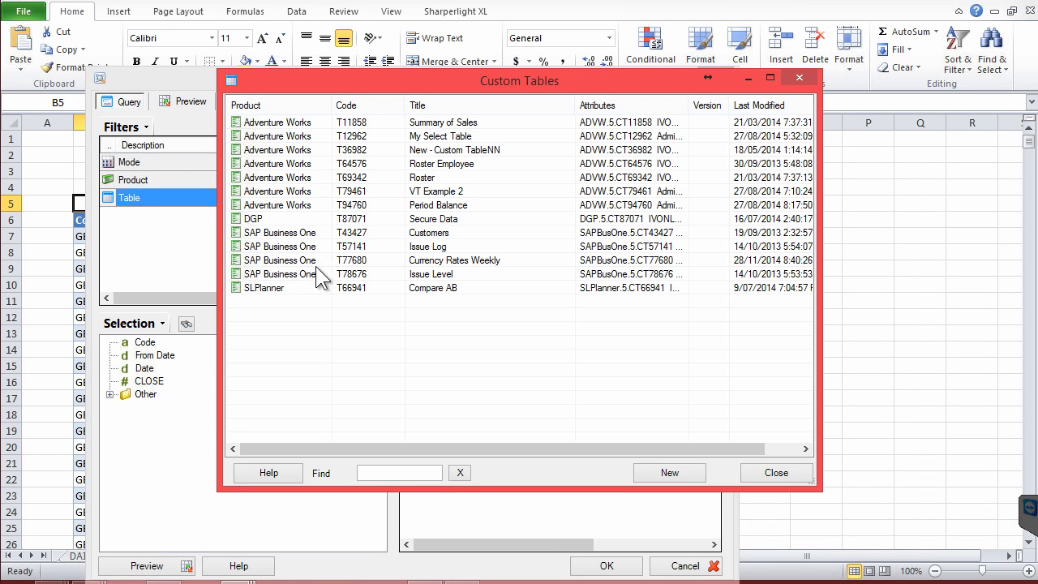
{"action": "left_click", "coordinate": [362, 274]}
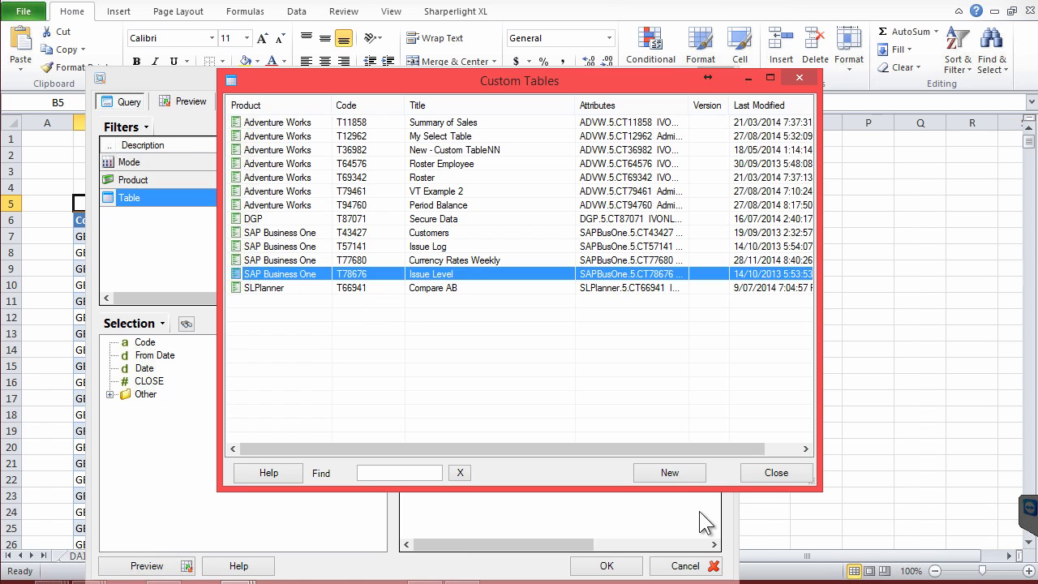
Start a new custom table for the SAP Business One product, based on an already prepared SQL statement
{"action": "left_click", "coordinate": [668, 473]}
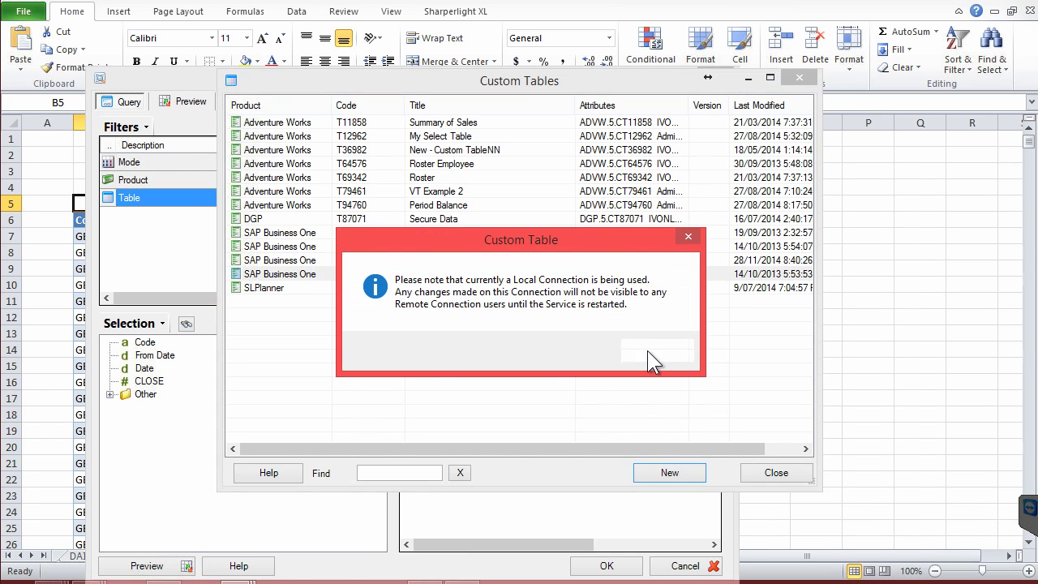
{"action": "left_click", "coordinate": [655, 353]}
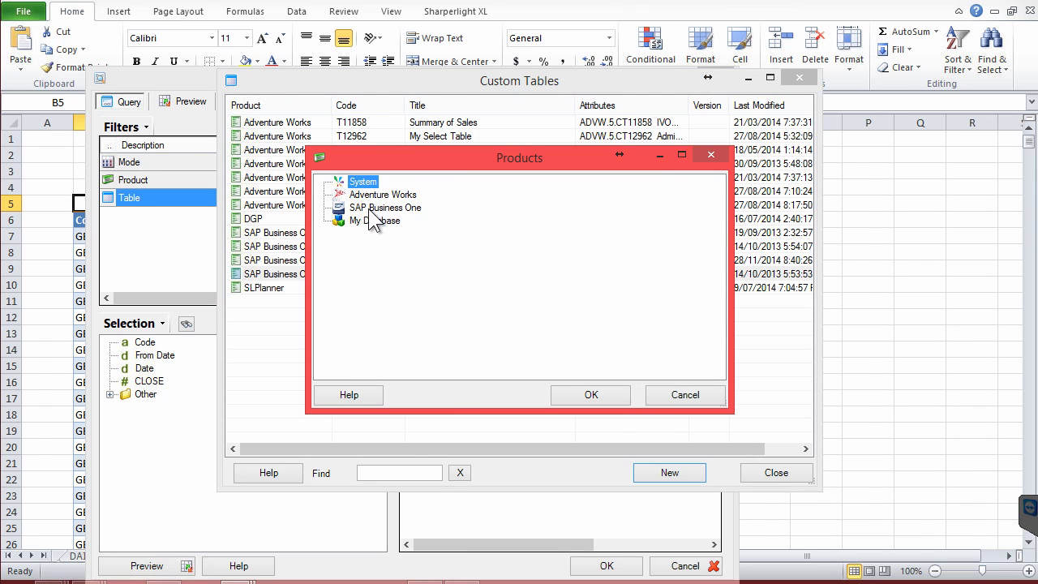
{"action": "left_click", "coordinate": [362, 221]}
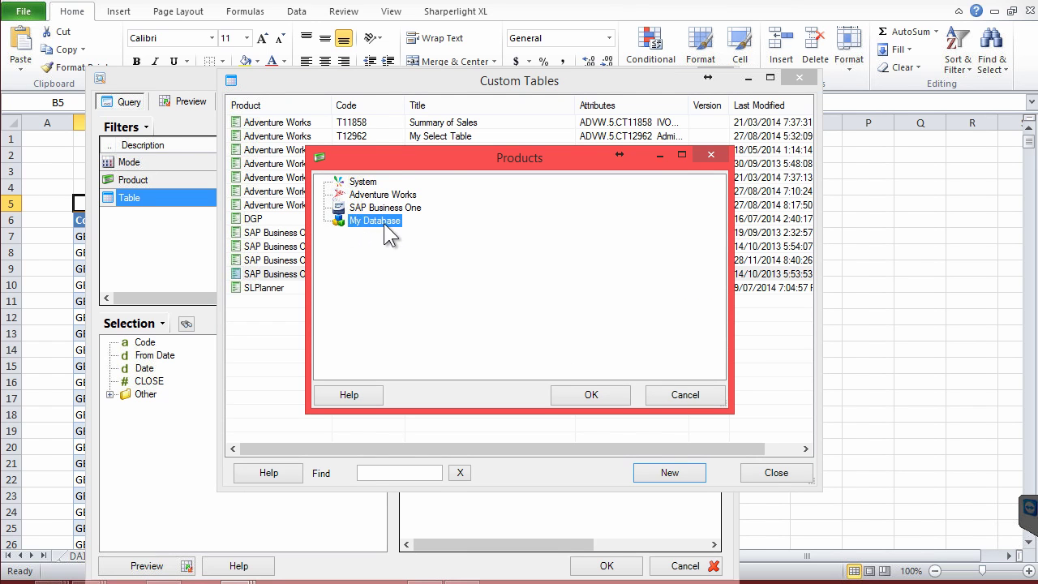
{"action": "left_click", "coordinate": [374, 207]}
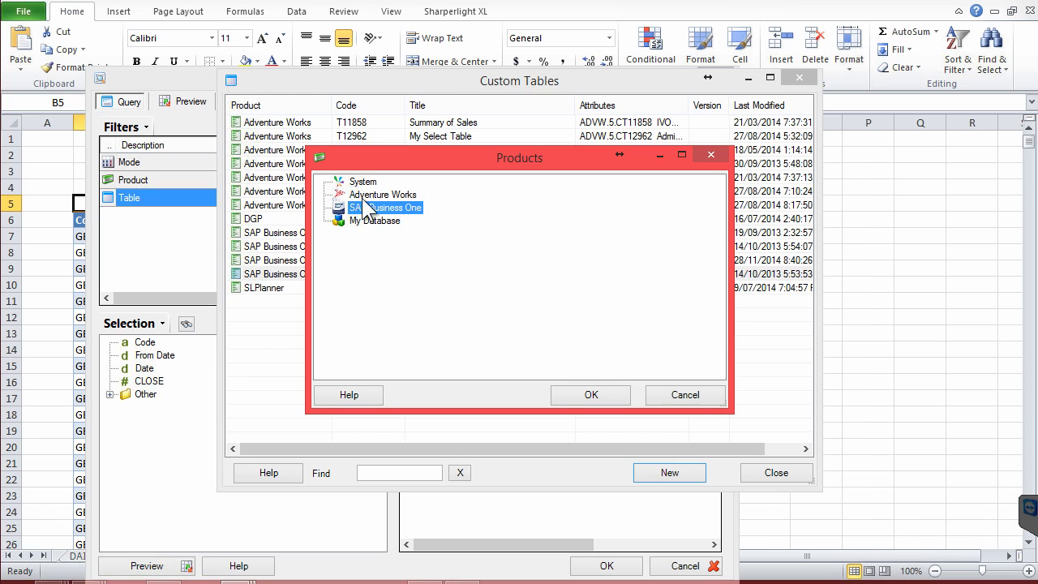
{"action": "double_click", "coordinate": [397, 209]}
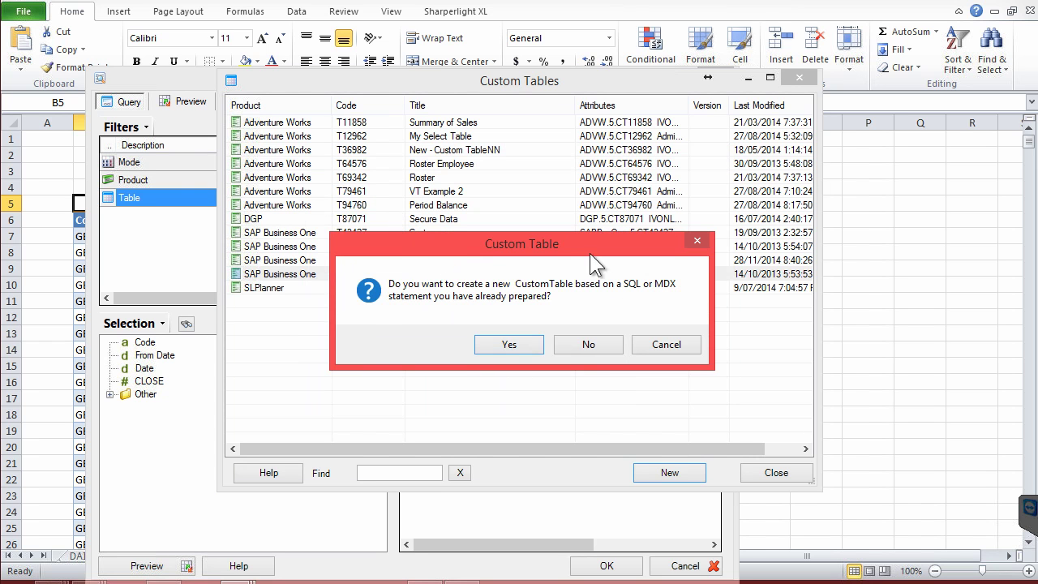
{"action": "left_click", "coordinate": [509, 343]}
Paste the copied query into the custom table's SQL statement and remove TOP 20000 from it
{"action": "left_click", "coordinate": [328, 242]}
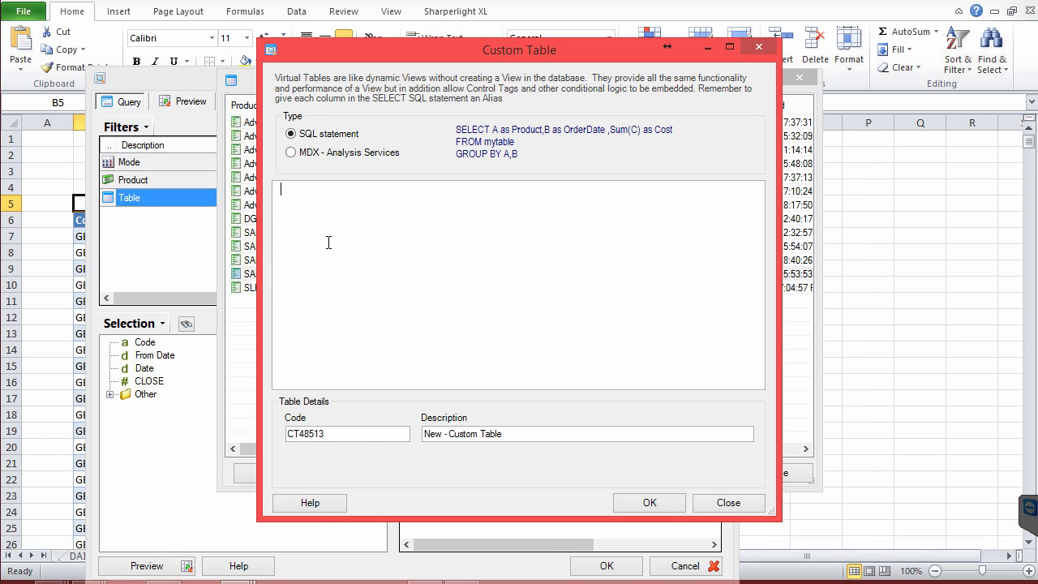
{"action": "key", "text": "ctrl+v"}
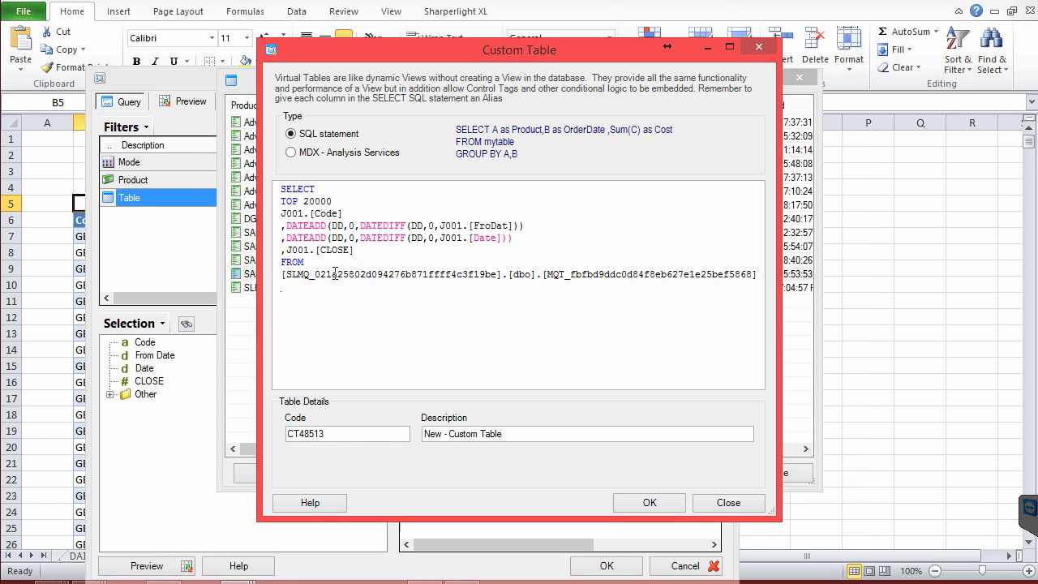
{"action": "triple_click", "coordinate": [354, 205]}
{"action": "key", "text": "BackSpace"}
Alias the two date columns as FromDate and ToDate and the CLOSE column as Rate
{"action": "key", "text": "Down"}
{"action": "type", "text": "as FromDate"}
{"action": "left_click", "coordinate": [534, 240]}
{"action": "type", "text": "ToDate"}
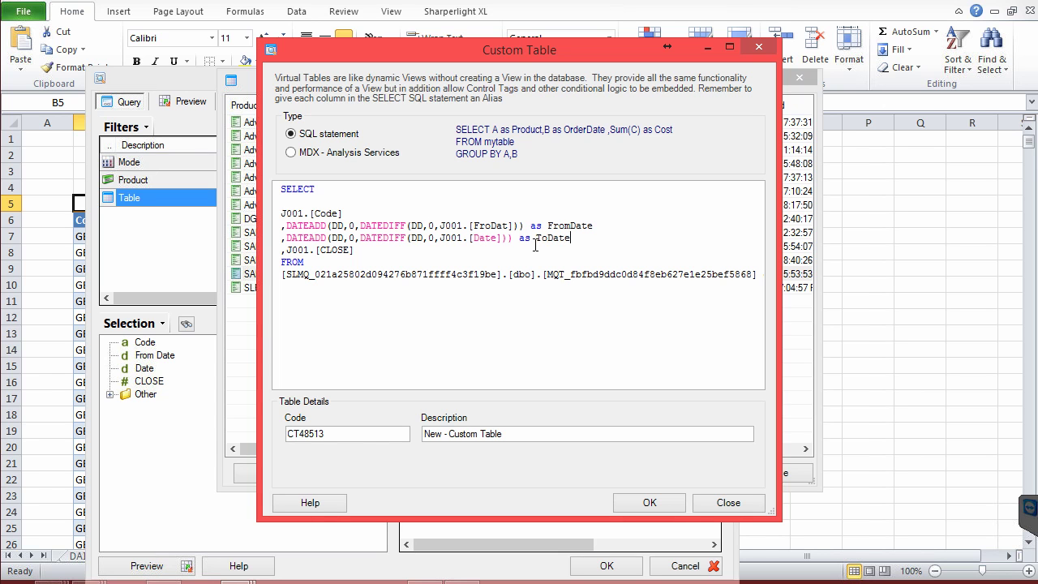
{"action": "left_click", "coordinate": [446, 252]}
{"action": "type", "text": "as Rate"}
Describe the custom table as Average Weekly Rate GBP, save it with the default settings and close the custom tables list
{"action": "left_click", "coordinate": [517, 434]}
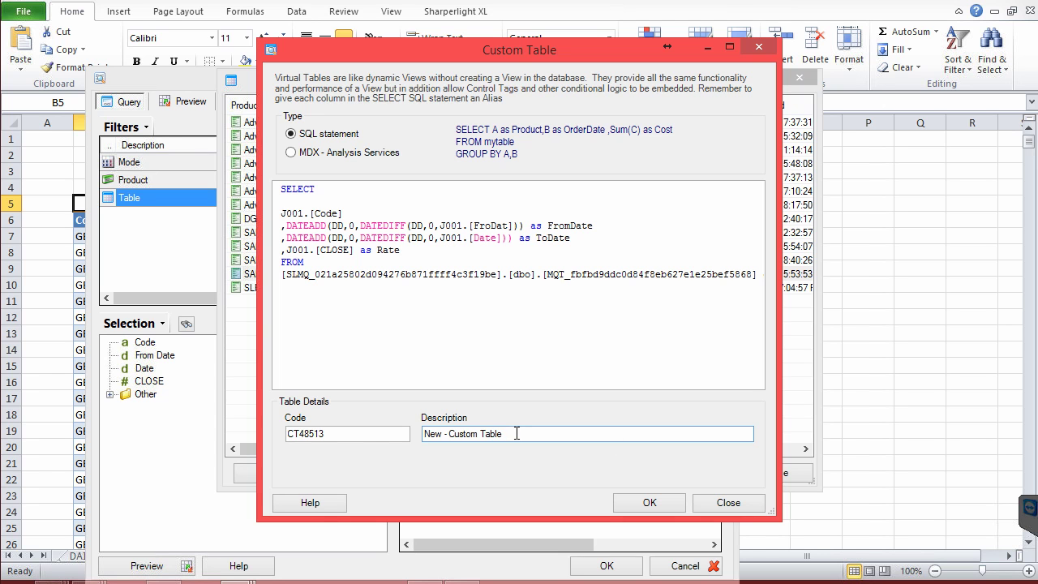
{"action": "key", "text": "shift+Home"}
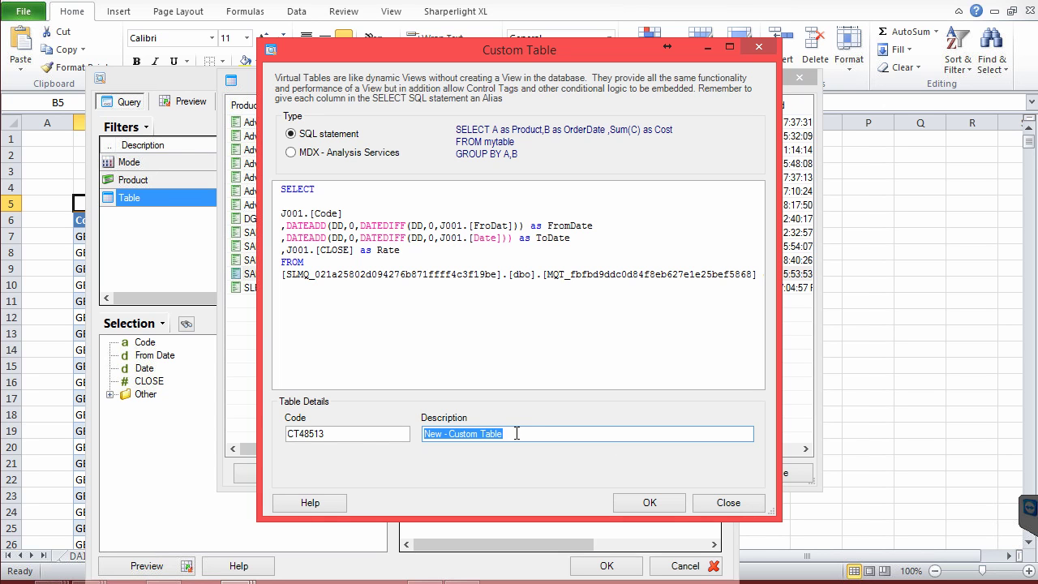
{"action": "type", "text": "Average Wee"}
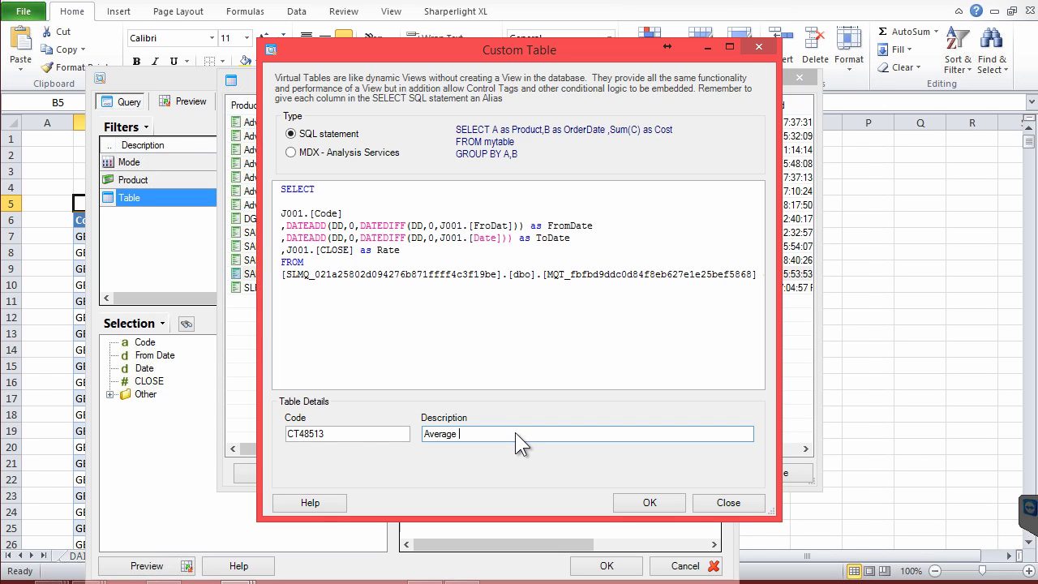
{"action": "type", "text": "kly Rate GBP"}
{"action": "left_click", "coordinate": [649, 502]}
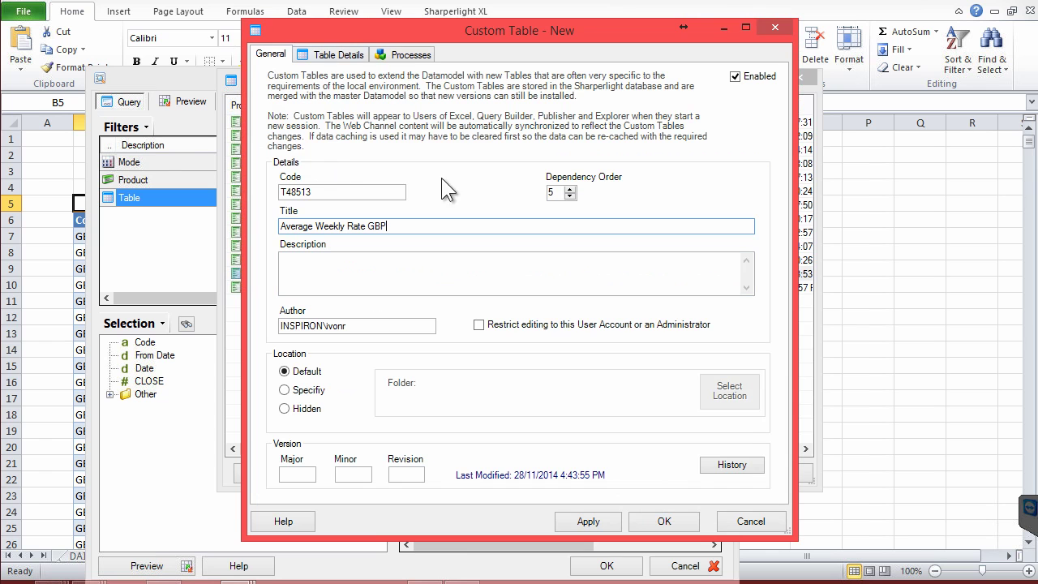
{"action": "left_click", "coordinate": [664, 521]}
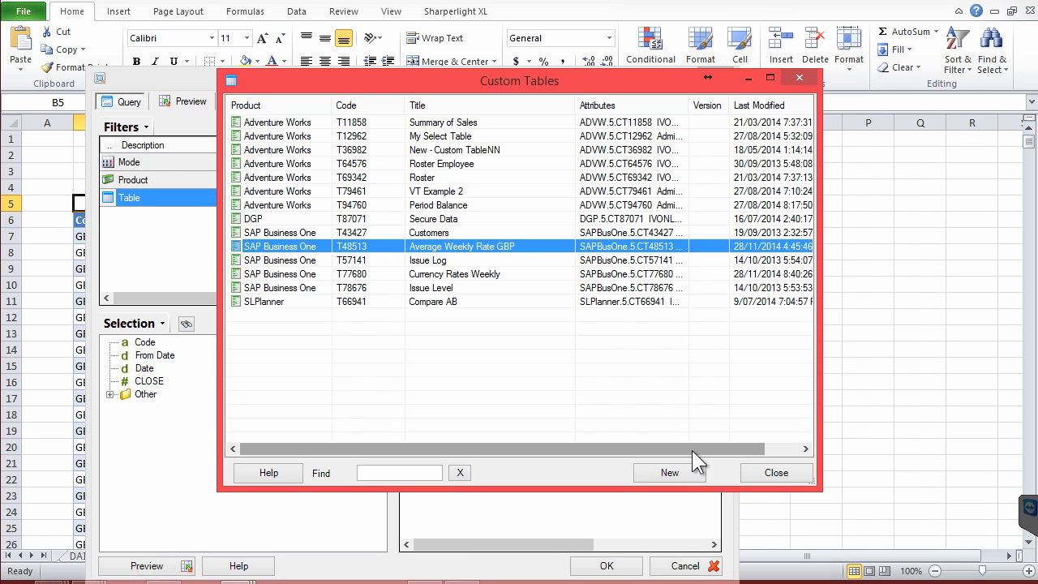
{"action": "left_click", "coordinate": [765, 474]}
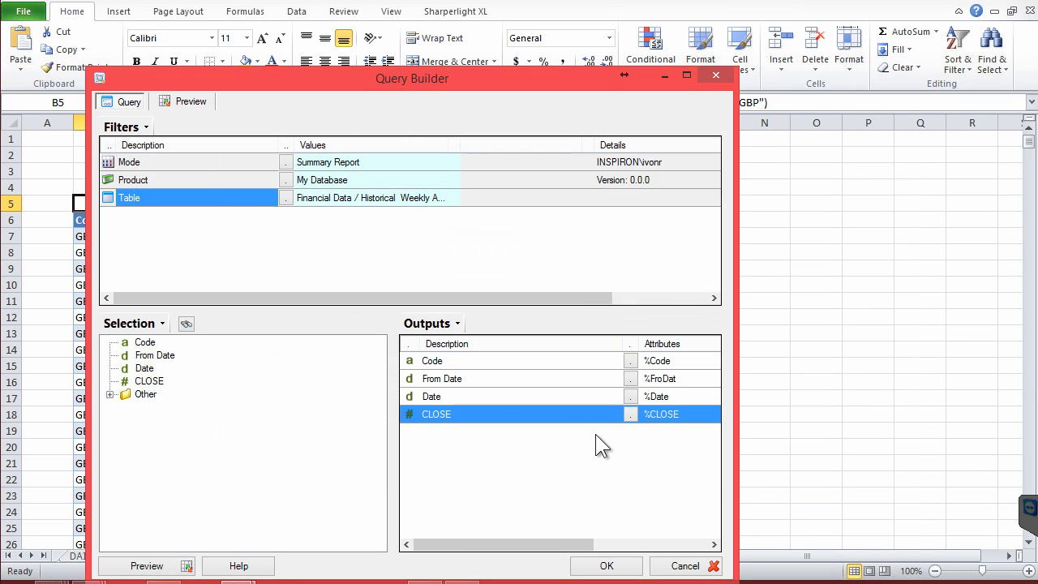
Switch the query to the SAP Business One product and its custom table Average Weekly Rate GBP
{"action": "left_click", "coordinate": [287, 179]}
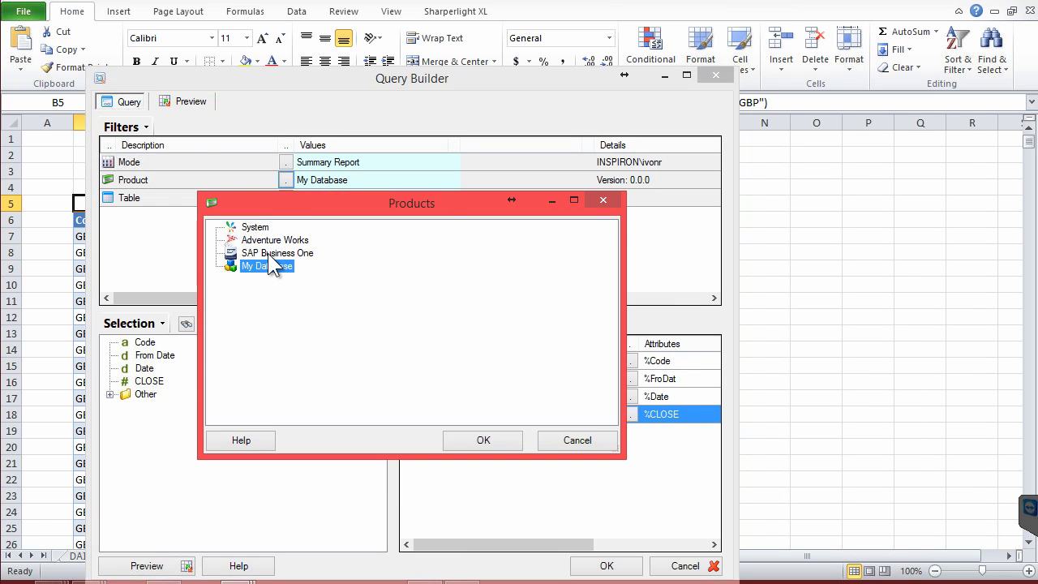
{"action": "double_click", "coordinate": [267, 253]}
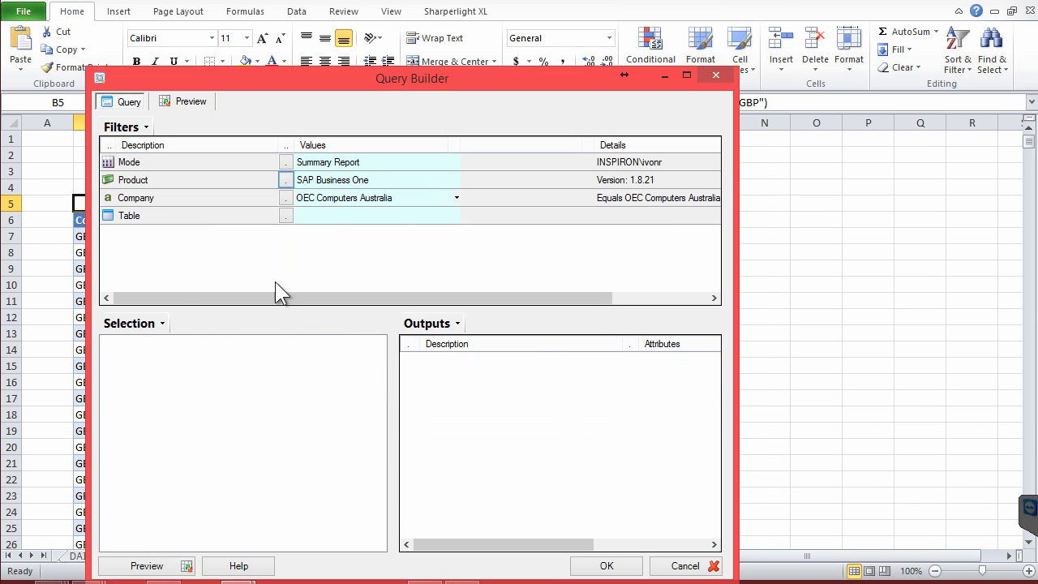
{"action": "left_click", "coordinate": [288, 214]}
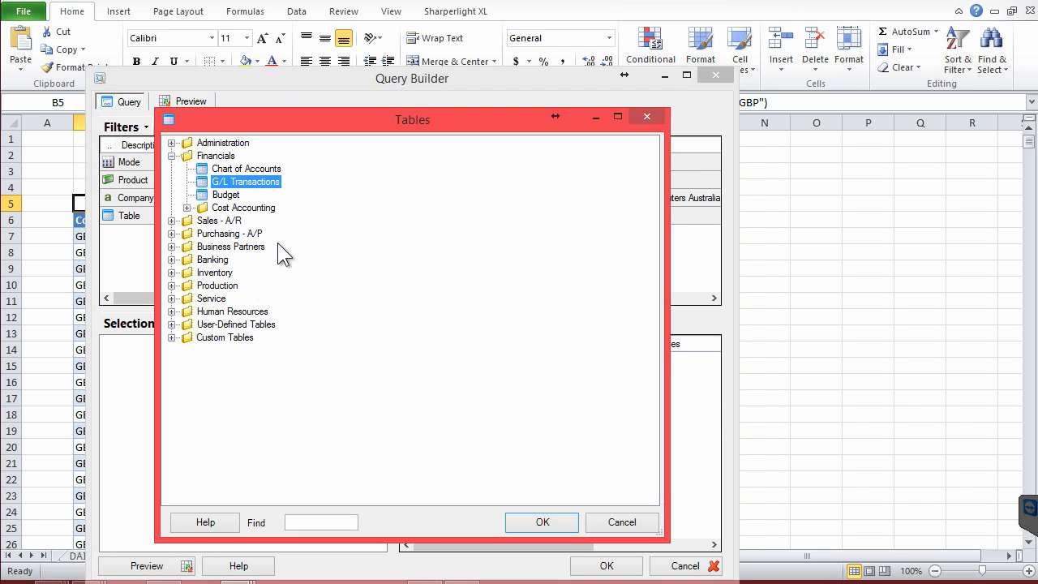
{"action": "left_click", "coordinate": [172, 337]}
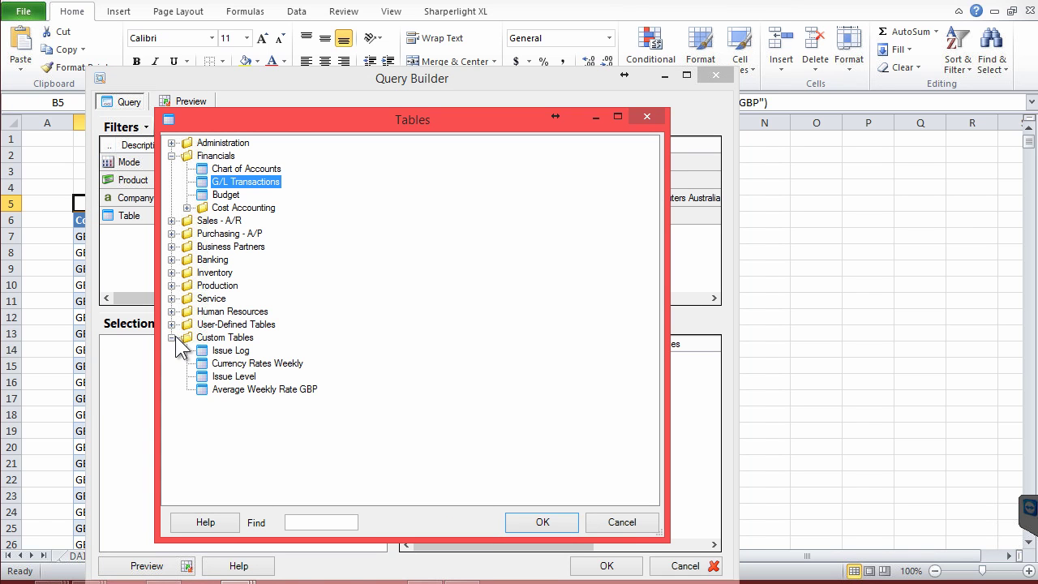
{"action": "left_click", "coordinate": [236, 389]}
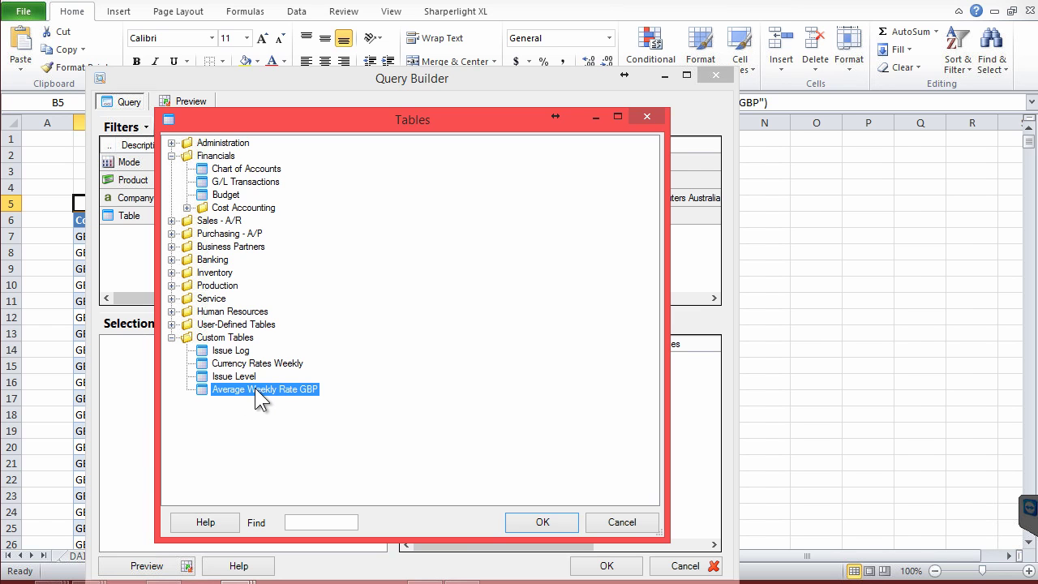
{"action": "double_click", "coordinate": [254, 389]}
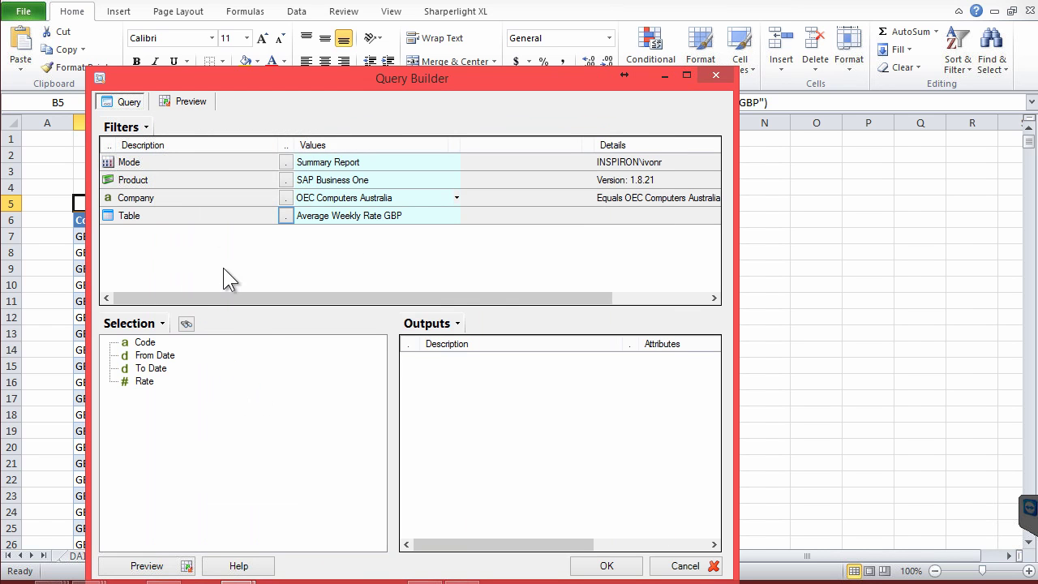
Output all fields of the Average Weekly Rate GBP table and preview the resulting rows
{"action": "right_click", "coordinate": [146, 343]}
{"action": "left_click", "coordinate": [229, 389]}
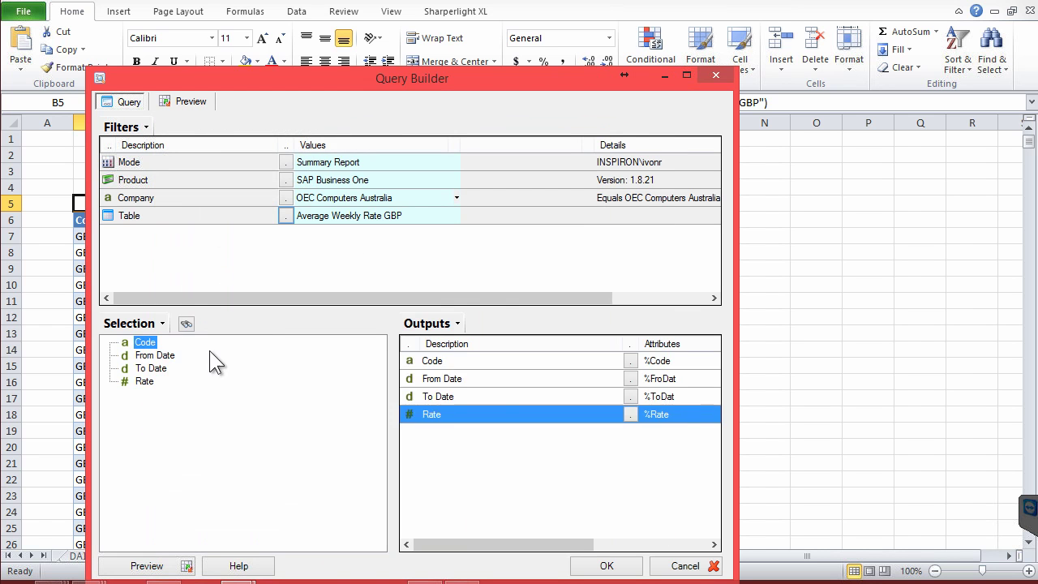
{"action": "left_click", "coordinate": [183, 101]}
{"action": "left_click", "coordinate": [203, 215]}
{"action": "scroll", "coordinate": [194, 231], "scroll_direction": "down", "scroll_amount": 1}
{"action": "scroll", "coordinate": [201, 230], "scroll_direction": "down", "scroll_amount": 6}
{"action": "scroll", "coordinate": [202, 227], "scroll_direction": "up", "scroll_amount": 7}
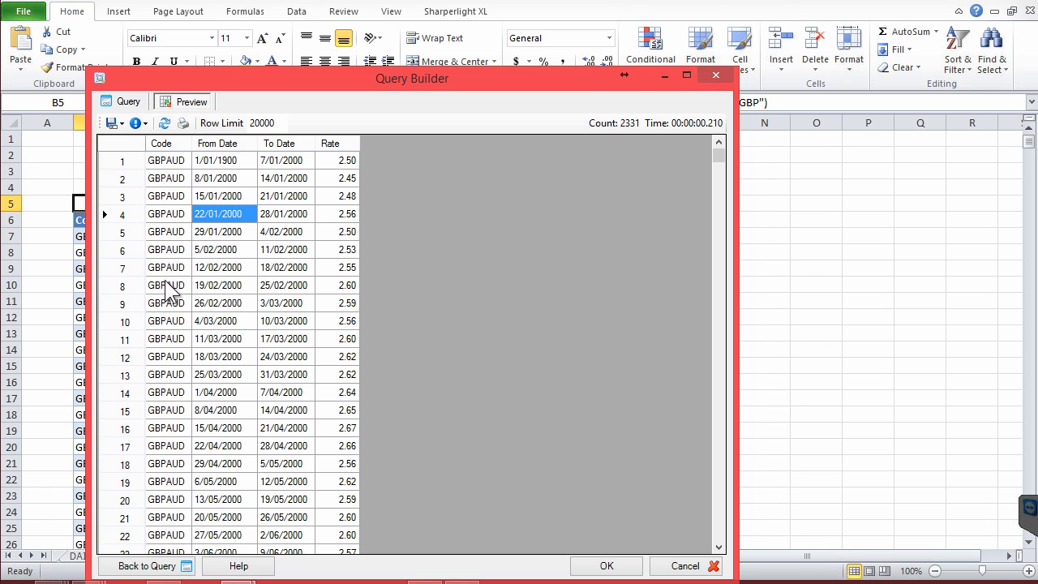
Return to the query definition and change its table to G/L Transactions under Financials
{"action": "left_click", "coordinate": [127, 101]}
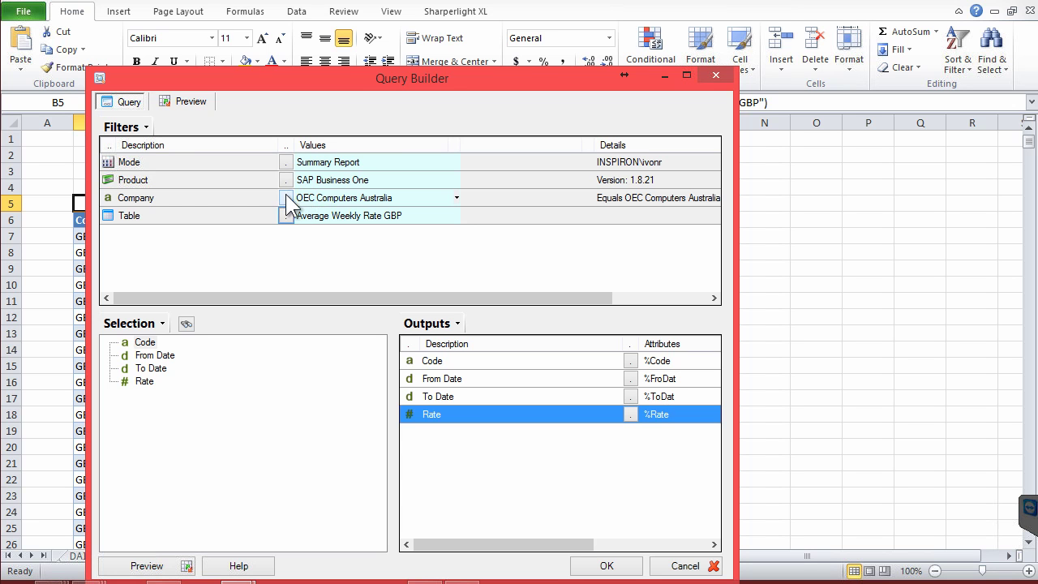
{"action": "left_click", "coordinate": [286, 214]}
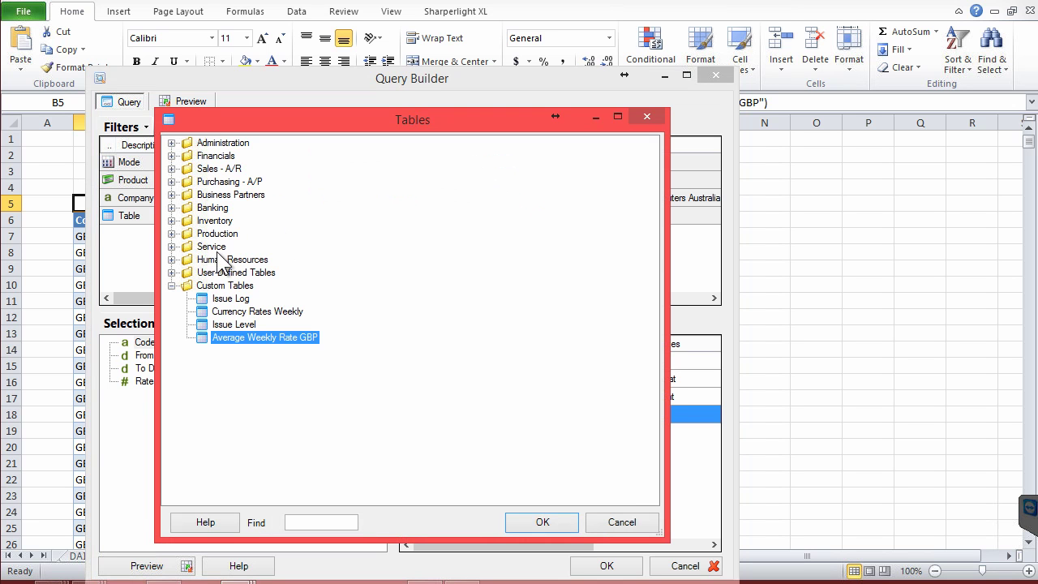
{"action": "left_click", "coordinate": [172, 156]}
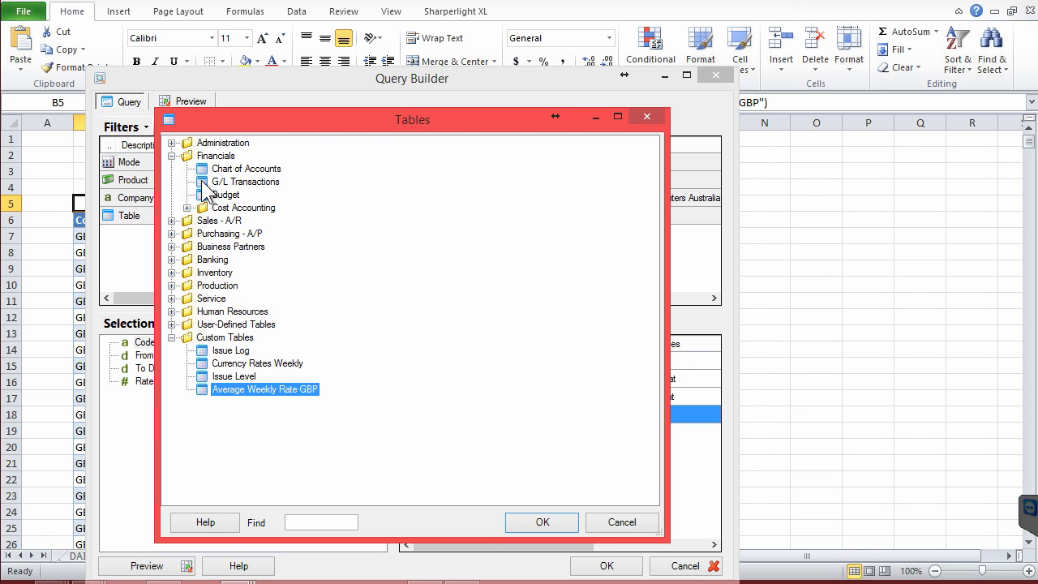
{"action": "left_click", "coordinate": [239, 184]}
{"action": "double_click", "coordinate": [232, 187]}
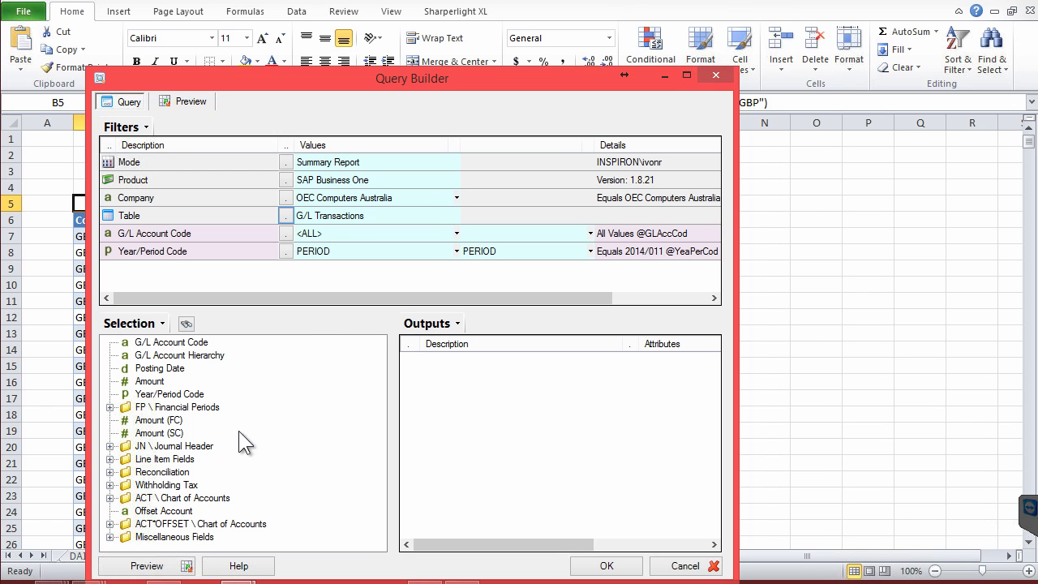
Start adding a custom join to the G/L Transactions table from its Amount field, accepting the local connection notice
{"action": "left_click", "coordinate": [148, 381]}
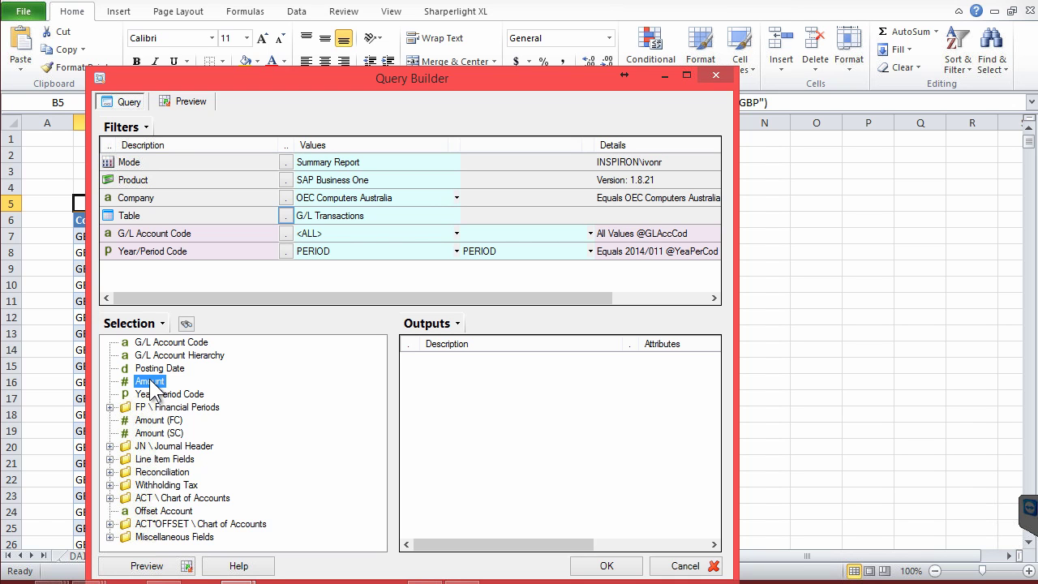
{"action": "right_click", "coordinate": [150, 382]}
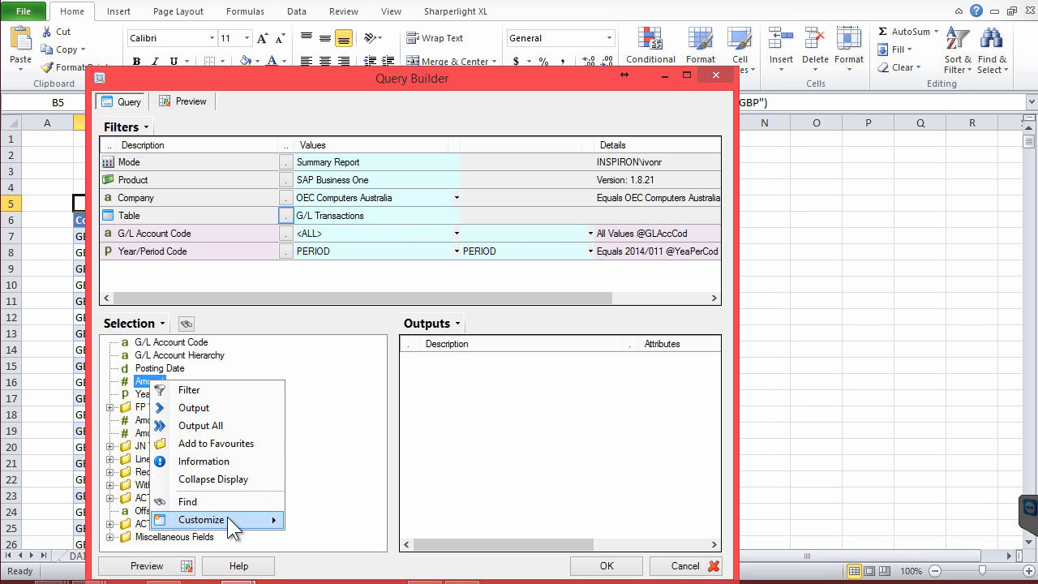
{"action": "mouse_move", "coordinate": [233, 519]}
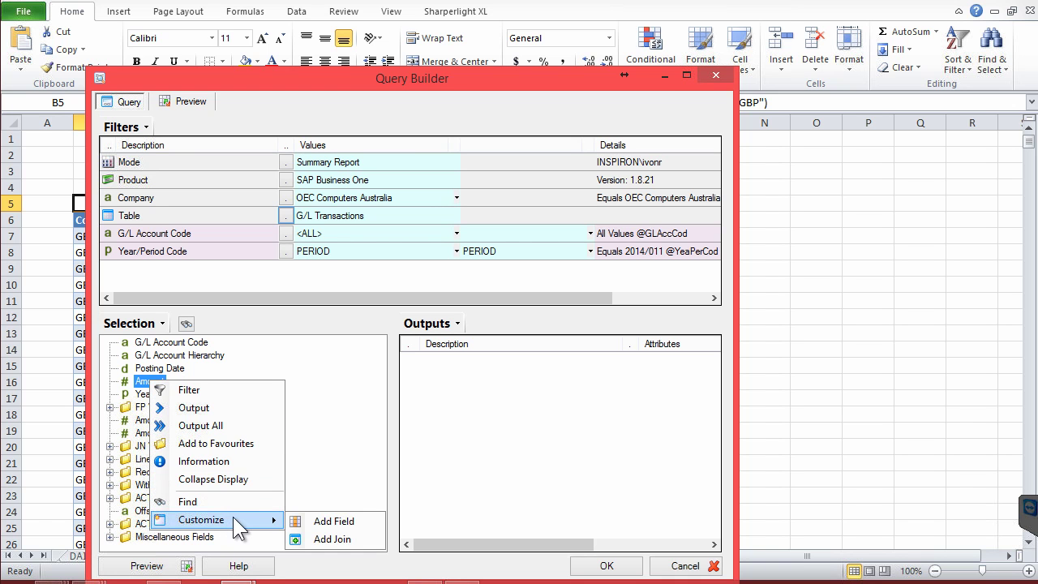
{"action": "left_click", "coordinate": [340, 537]}
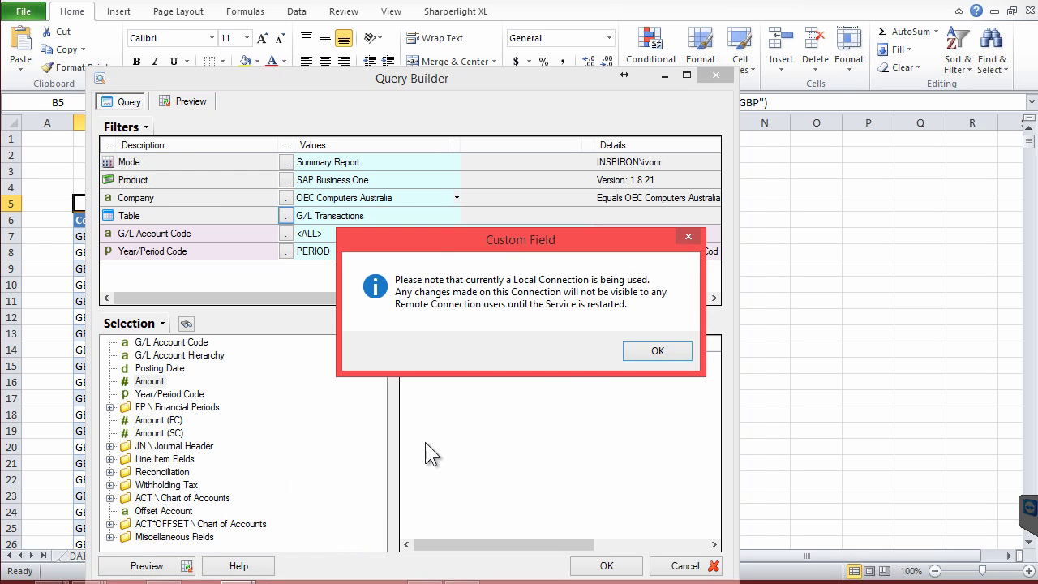
{"action": "left_click", "coordinate": [647, 350]}
Set the custom join's target table to Average Weekly Rate GBP, finding it with the search text aver
{"action": "left_click", "coordinate": [551, 224]}
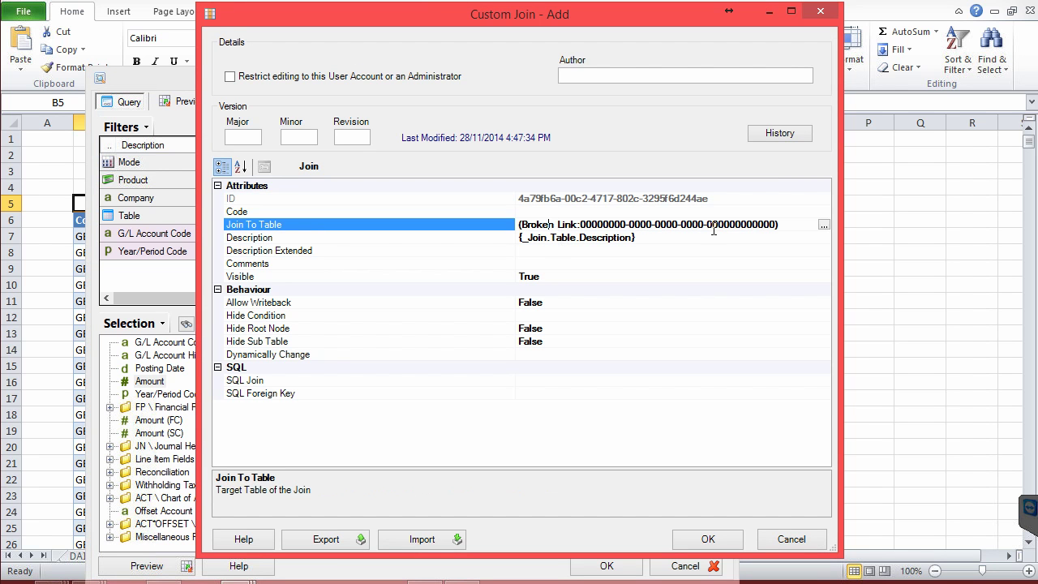
{"action": "left_click", "coordinate": [822, 225]}
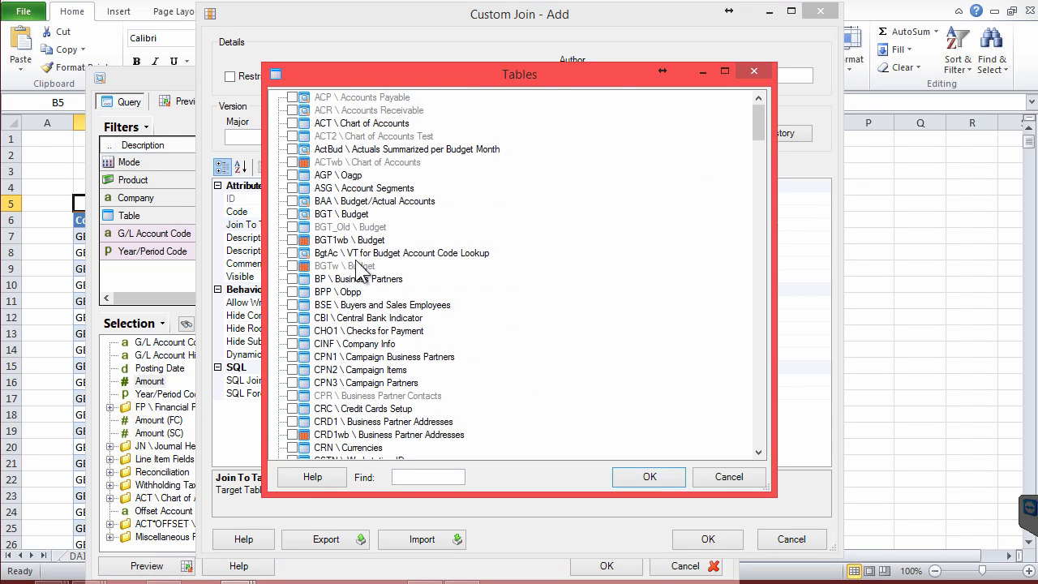
{"action": "left_click", "coordinate": [423, 477]}
{"action": "type", "text": "aver"}
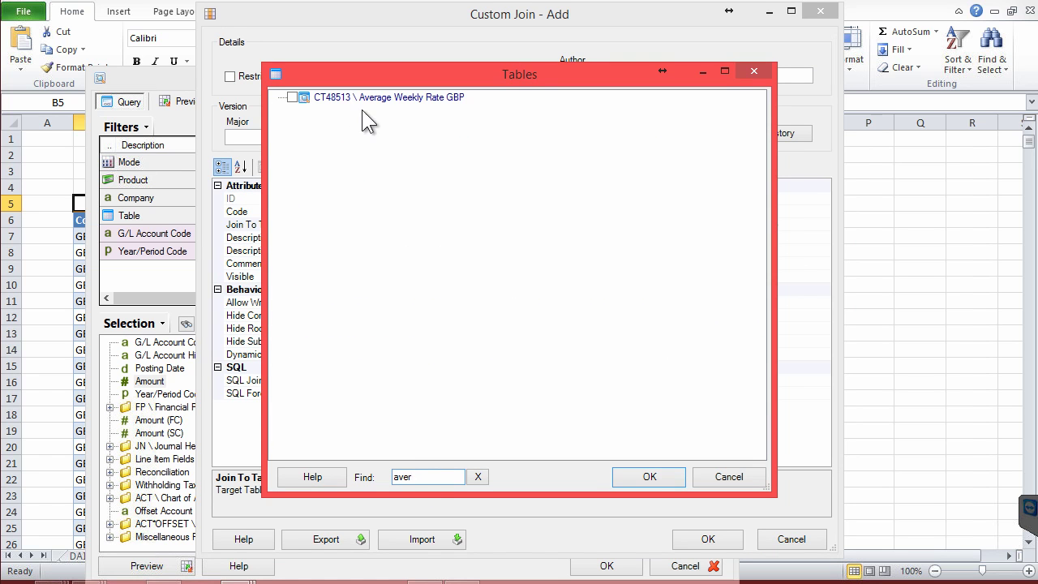
{"action": "left_click", "coordinate": [294, 98]}
{"action": "left_click", "coordinate": [661, 484]}
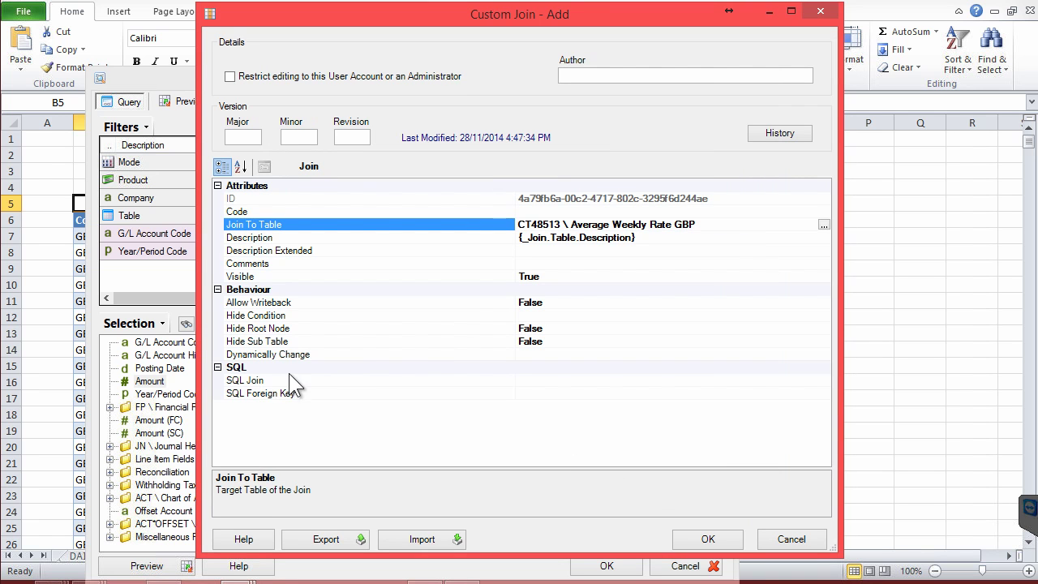
Open the SQL join definition and choose [RefDate] \ Posting Date as the G/L Transactions field to join from
{"action": "left_click", "coordinate": [273, 380]}
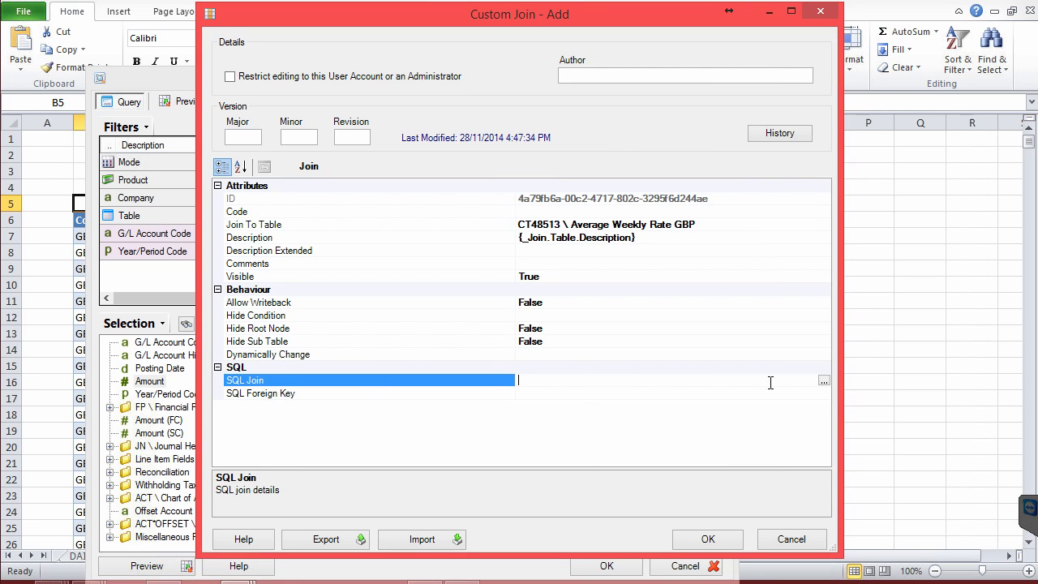
{"action": "left_click", "coordinate": [823, 382]}
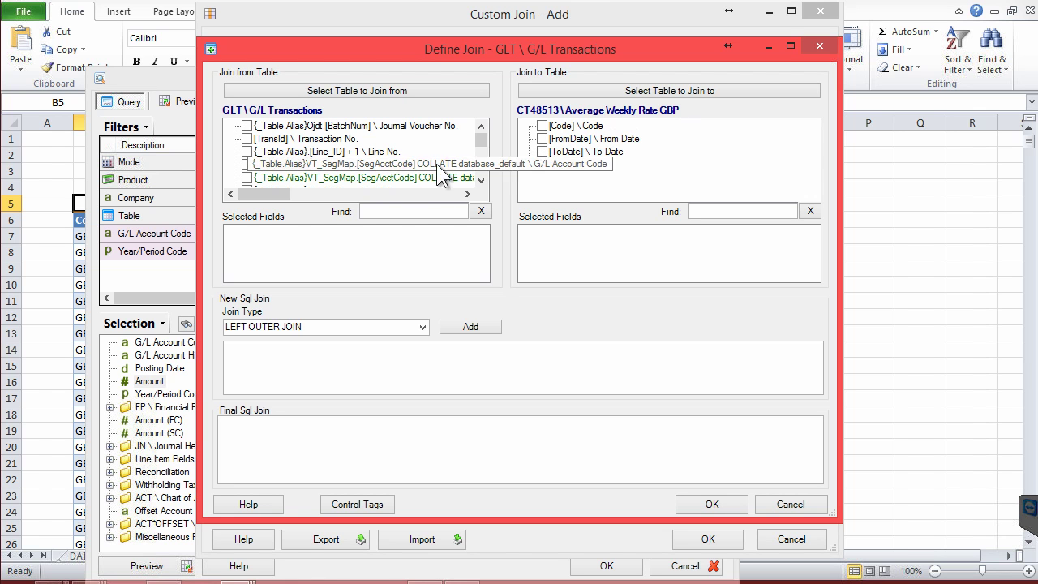
{"action": "left_click", "coordinate": [380, 208]}
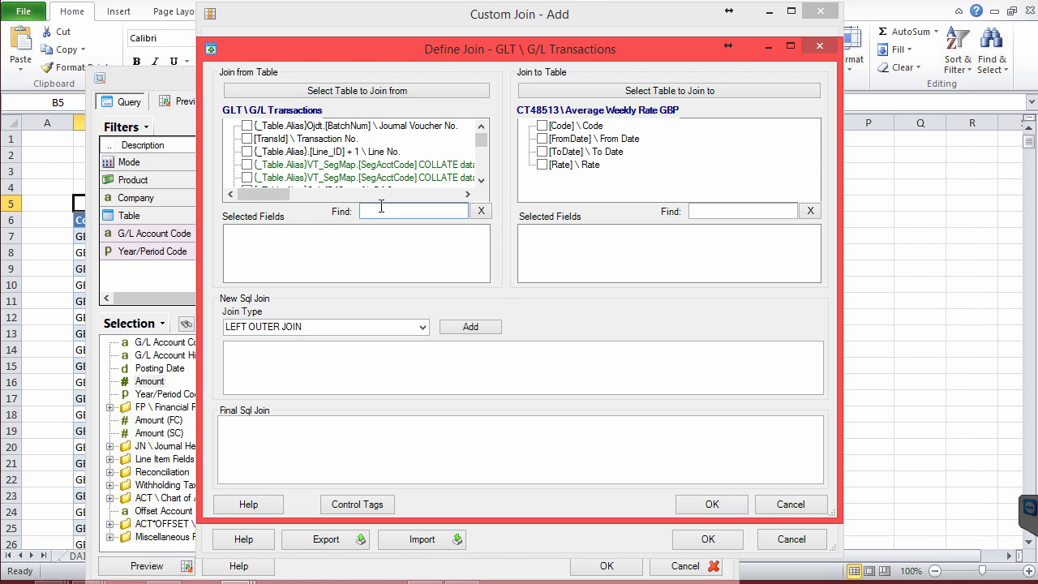
{"action": "type", "text": "post"}
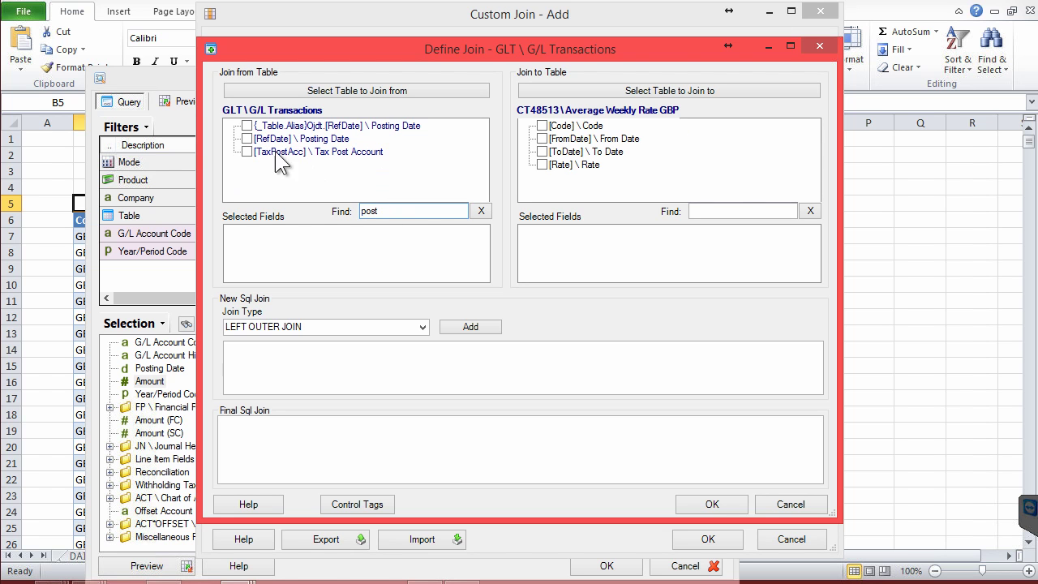
{"action": "left_click", "coordinate": [246, 139]}
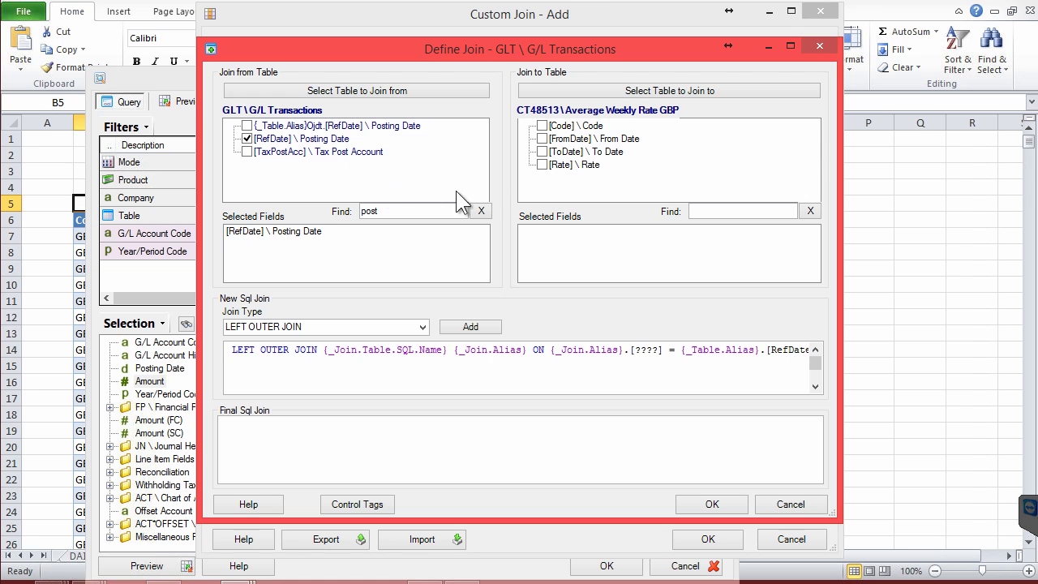
Choose FromDate, ToDate and Code as the fields to join to, and add the LEFT OUTER JOIN to the final SQL
{"action": "left_click", "coordinate": [542, 139]}
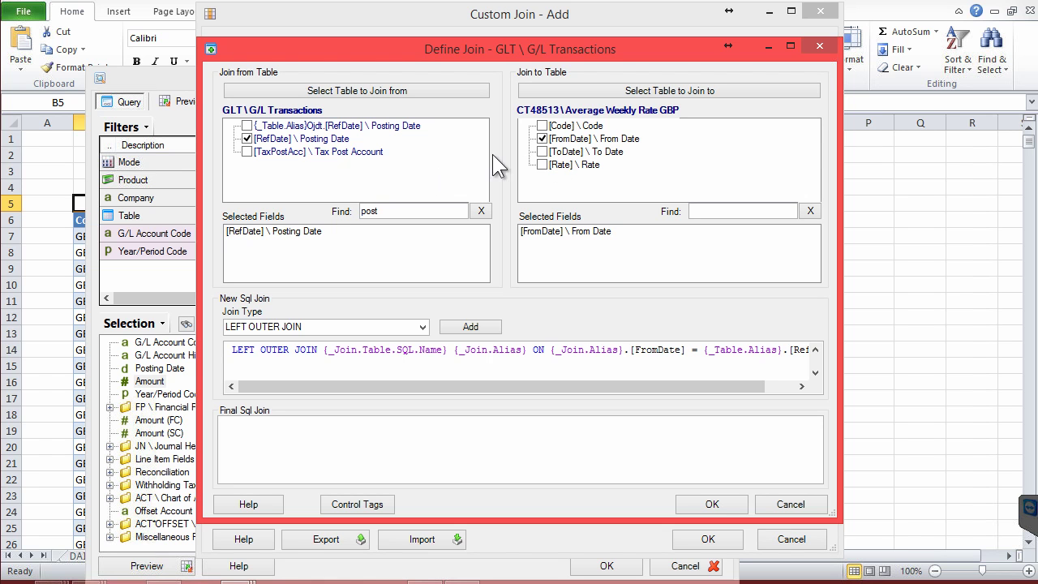
{"action": "left_click", "coordinate": [542, 152]}
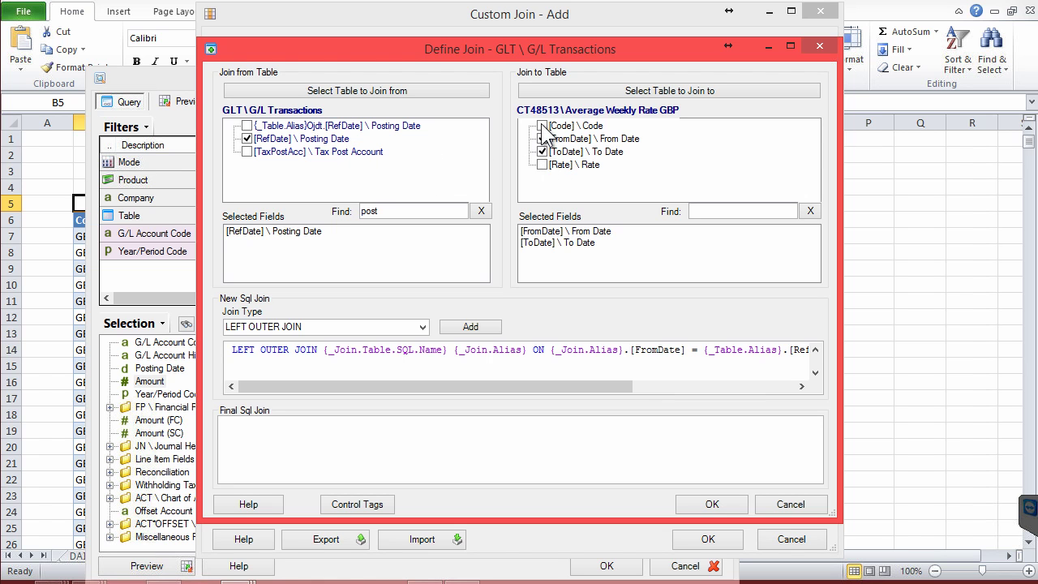
{"action": "left_click", "coordinate": [542, 125]}
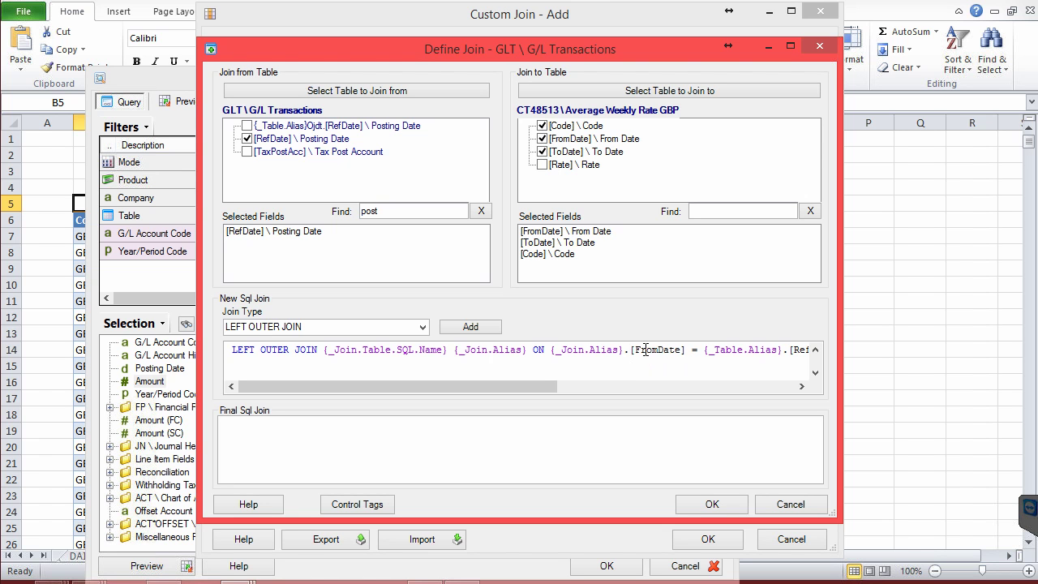
{"action": "left_click", "coordinate": [460, 327]}
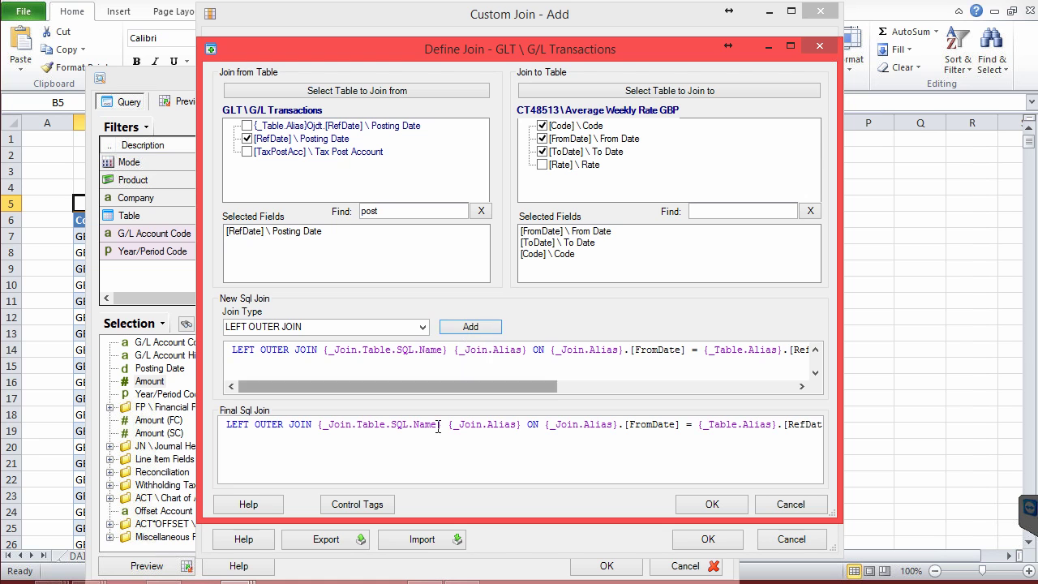
Break the final join SQL into separate lines after ON and before the AND of the ToDate condition
{"action": "left_click", "coordinate": [442, 425]}
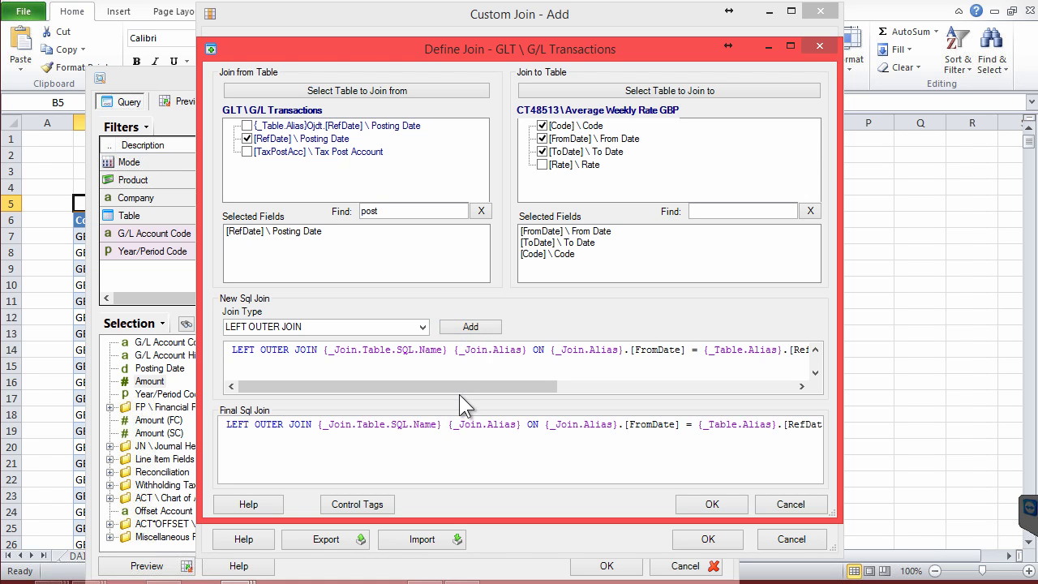
{"action": "left_click", "coordinate": [544, 424]}
{"action": "key", "text": "Return"}
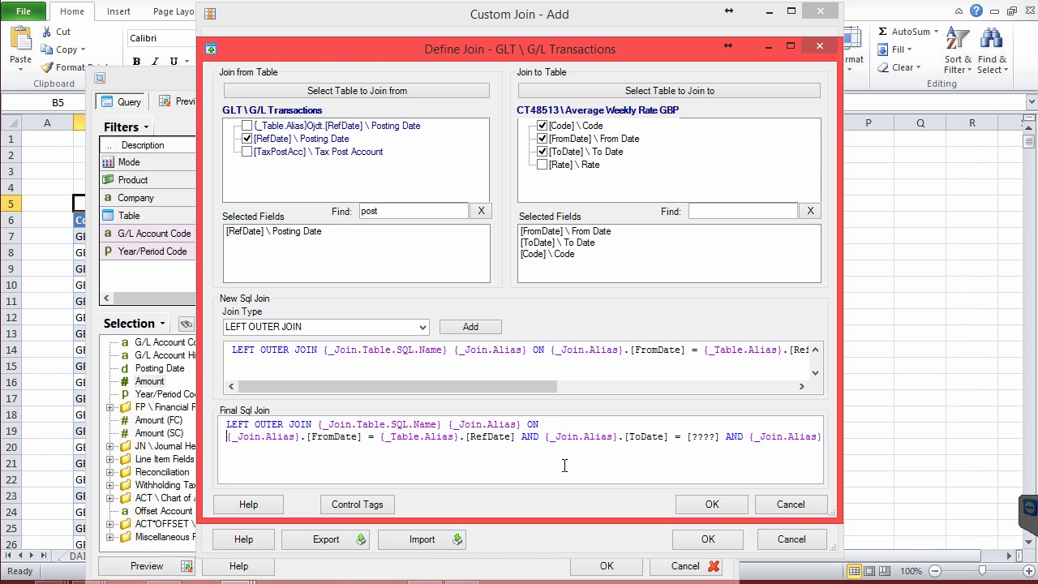
{"action": "left_click", "coordinate": [521, 437]}
{"action": "key", "text": "Return"}
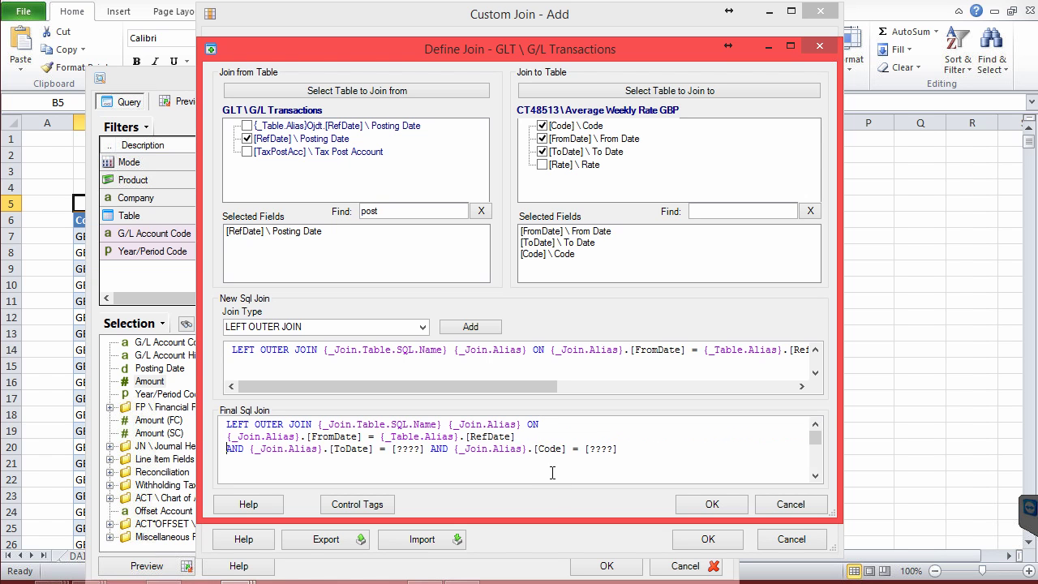
Set the comparison operators in the final join SQL to >= for FromDate and <= for ToDate
{"action": "left_click", "coordinate": [366, 436]}
{"action": "type", "text": ">"}
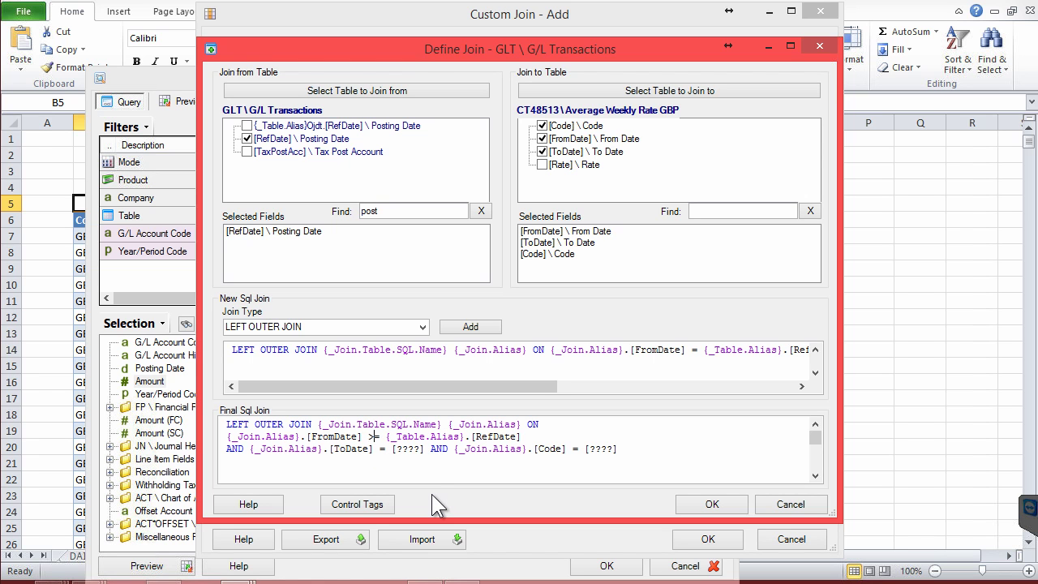
{"action": "key", "text": "Left"}
{"action": "key", "text": "Left"}
{"action": "key", "text": "Left"}
{"action": "key", "text": "shift+End"}
{"action": "key", "text": "ctrl+c"}
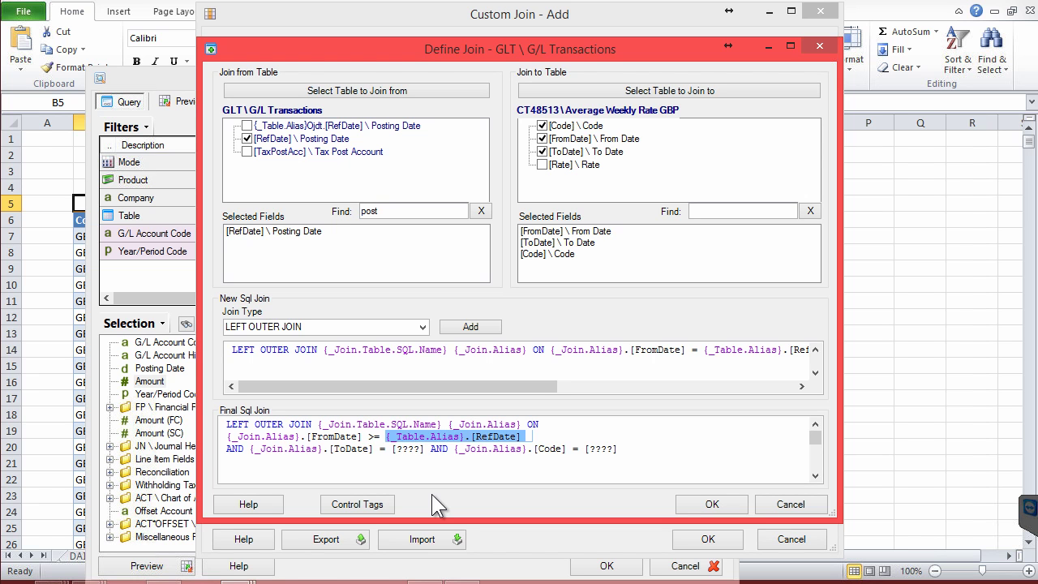
{"action": "key", "text": "Down"}
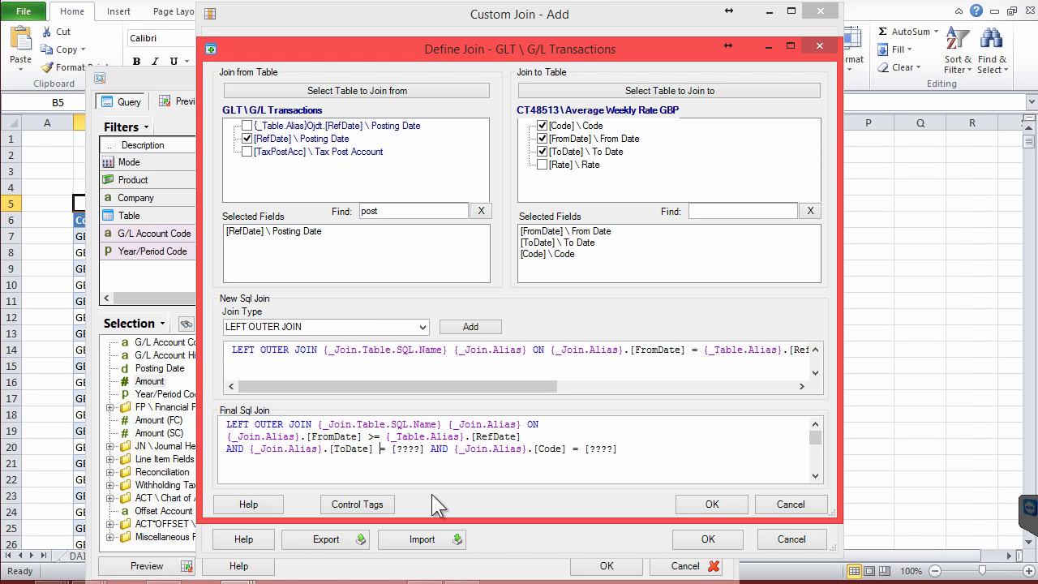
{"action": "type", "text": "<"}
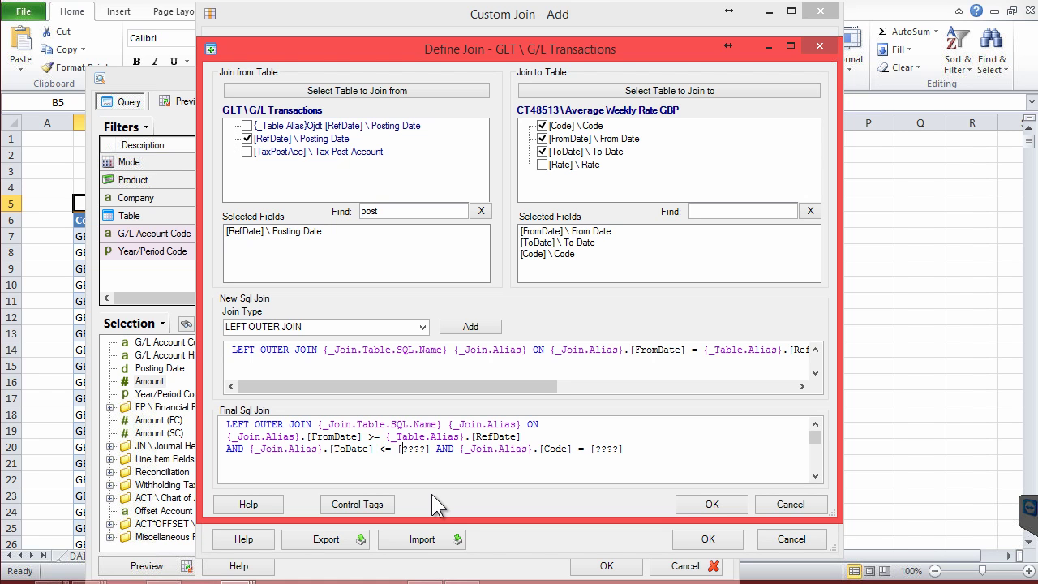
Replace the ToDate condition's placeholder with {_Table.Alias}.[RefDate] and move the Code condition onto its own line
{"action": "key", "text": "shift+Right"}
{"action": "key", "text": "shift+Right"}
{"action": "key", "text": "shift+Right"}
{"action": "key", "text": "shift+Right"}
{"action": "key", "text": "shift+Right"}
{"action": "key", "text": "shift+Right"}
{"action": "key", "text": "ctrl+v"}
{"action": "key", "text": "Return"}
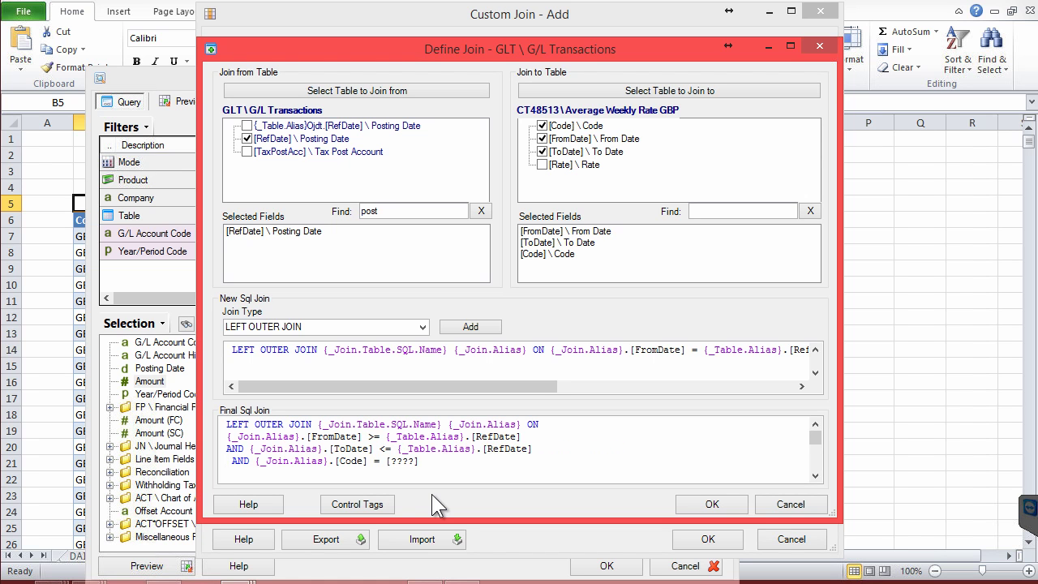
Replace the Code condition's placeholder with 'GBPEUR' and accept the join definition
{"action": "key", "text": "shift+Left"}
{"action": "key", "text": "shift+Left"}
{"action": "key", "text": "shift+Left"}
{"action": "key", "text": "shift+Left"}
{"action": "key", "text": "shift+Left"}
{"action": "key", "text": "shift+Left"}
{"action": "type", "text": "'GBPEUR'"}
{"action": "left_click", "coordinate": [693, 504]}
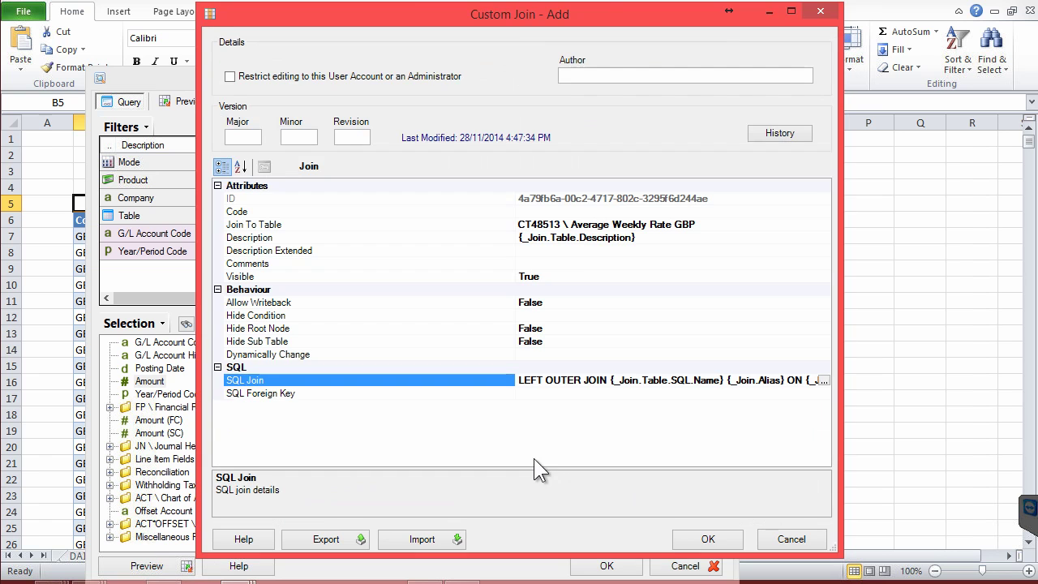
Append EUR to the custom join's description so it reads {_Join.Table.Description} EUR
{"action": "left_click", "coordinate": [574, 241]}
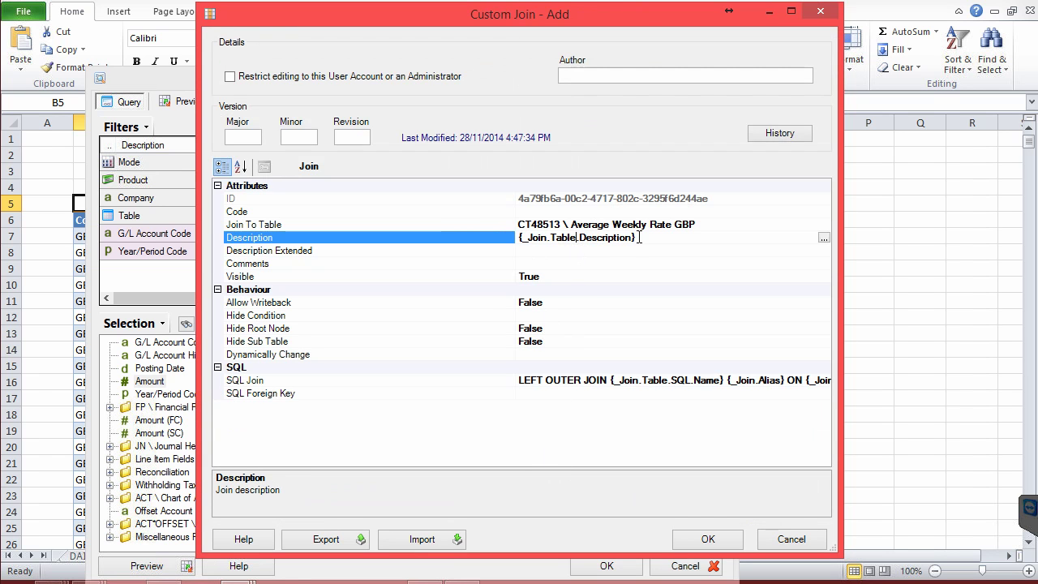
{"action": "left_click", "coordinate": [822, 238]}
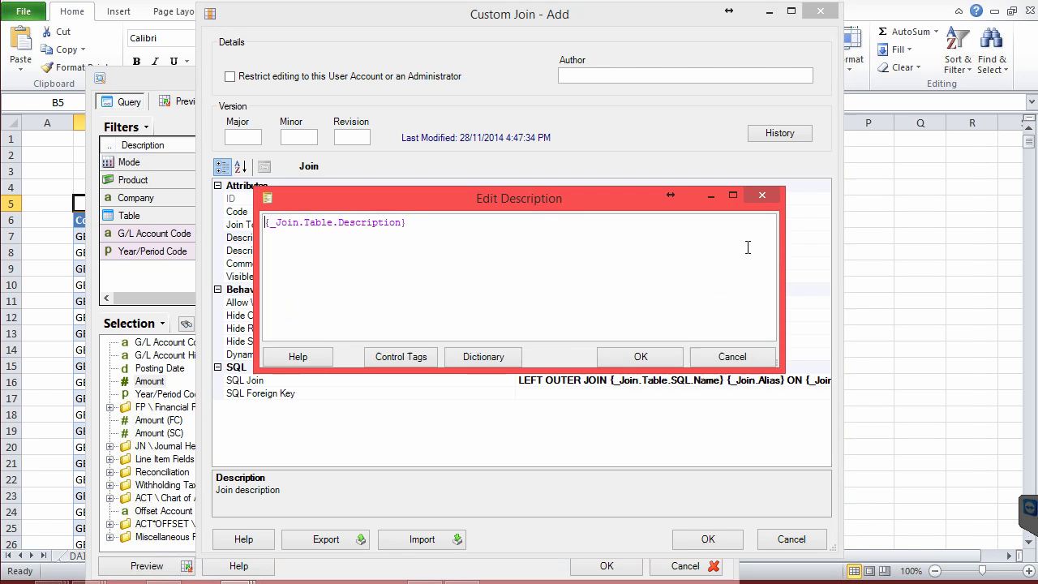
{"action": "left_click_drag", "start_coordinate": [305, 223], "coordinate": [427, 225]}
{"action": "left_click", "coordinate": [427, 225]}
{"action": "type", "text": "EUR"}
{"action": "left_click", "coordinate": [629, 356]}
Set the custom join's code to EUR and save the join
{"action": "left_click", "coordinate": [556, 210]}
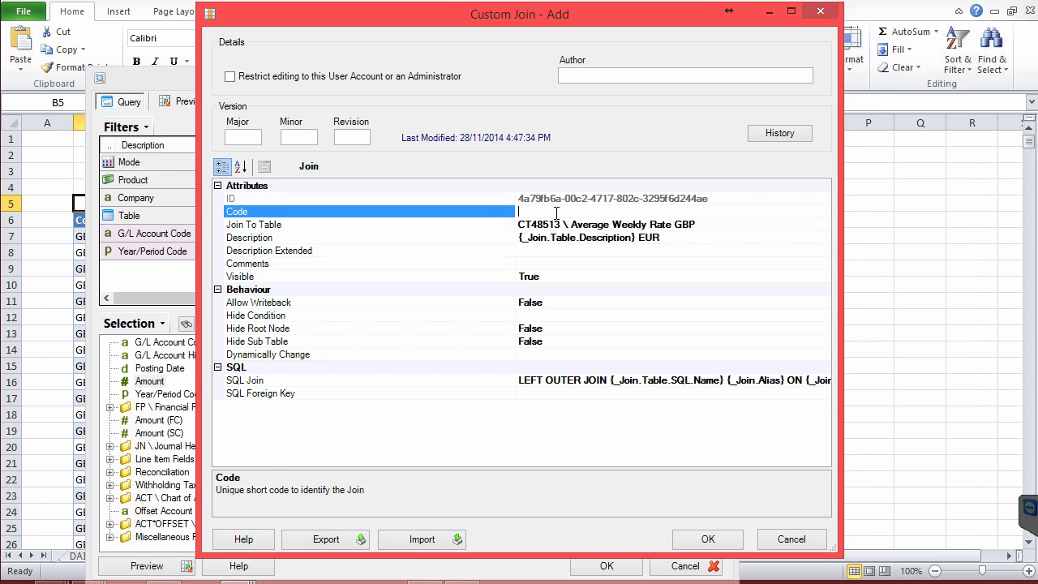
{"action": "type", "text": "CUR"}
{"action": "key", "text": "BackSpace"}
{"action": "key", "text": "BackSpace"}
{"action": "key", "text": "BackSpace"}
{"action": "type", "text": "EUR"}
{"action": "left_click", "coordinate": [575, 259]}
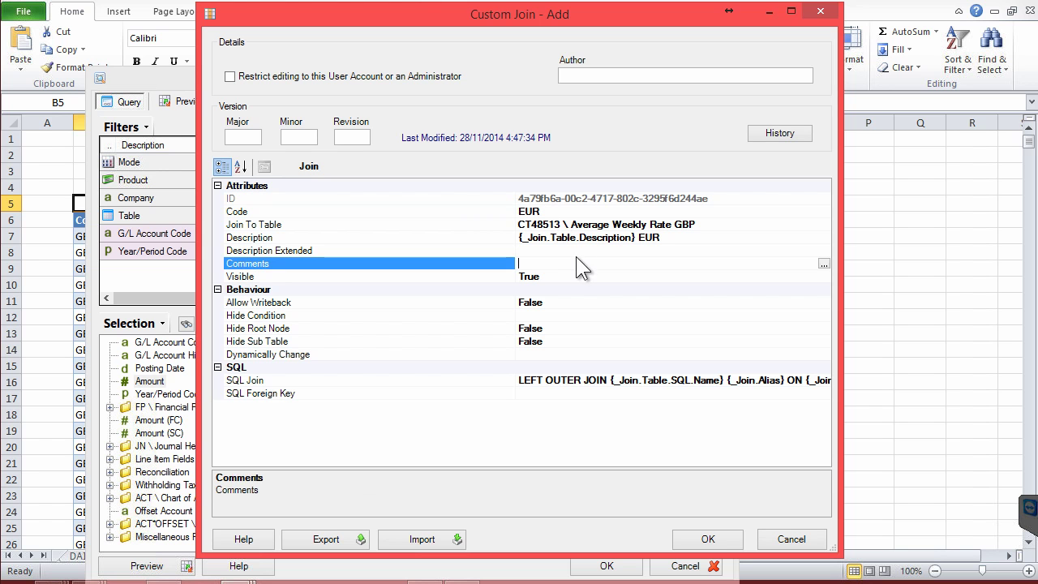
{"action": "left_click", "coordinate": [708, 539]}
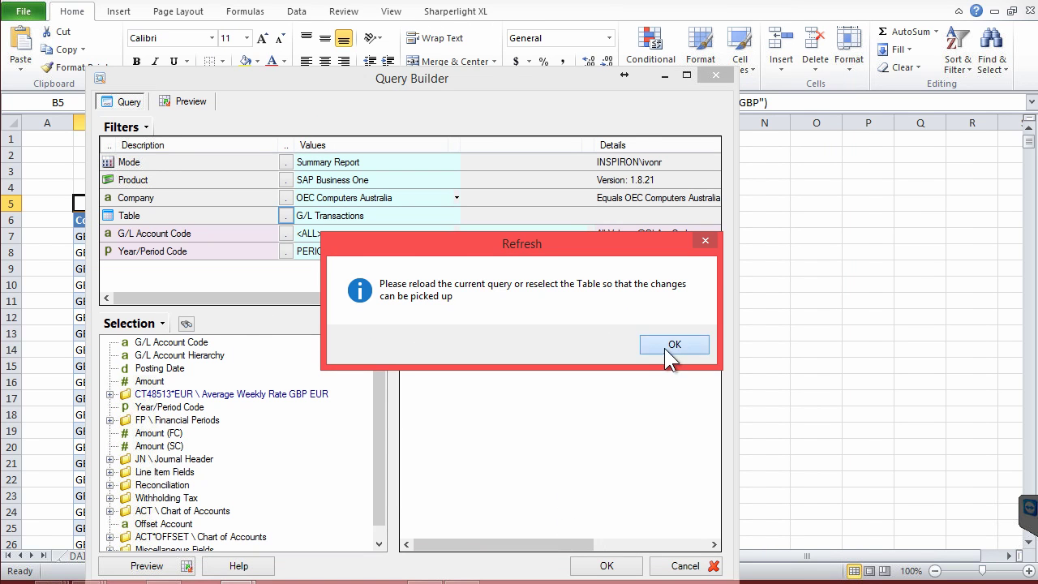
{"action": "left_click", "coordinate": [670, 346]}
Add Rate, From Date and To Date from the Average Weekly Rate GBP EUR join to the query outputs
{"action": "left_click", "coordinate": [150, 381]}
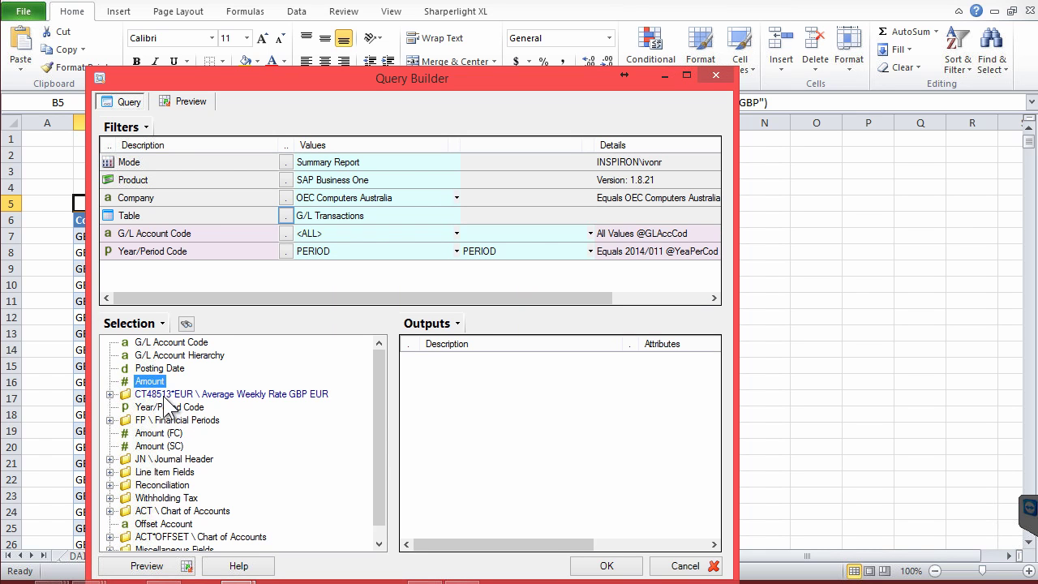
{"action": "left_click", "coordinate": [167, 395]}
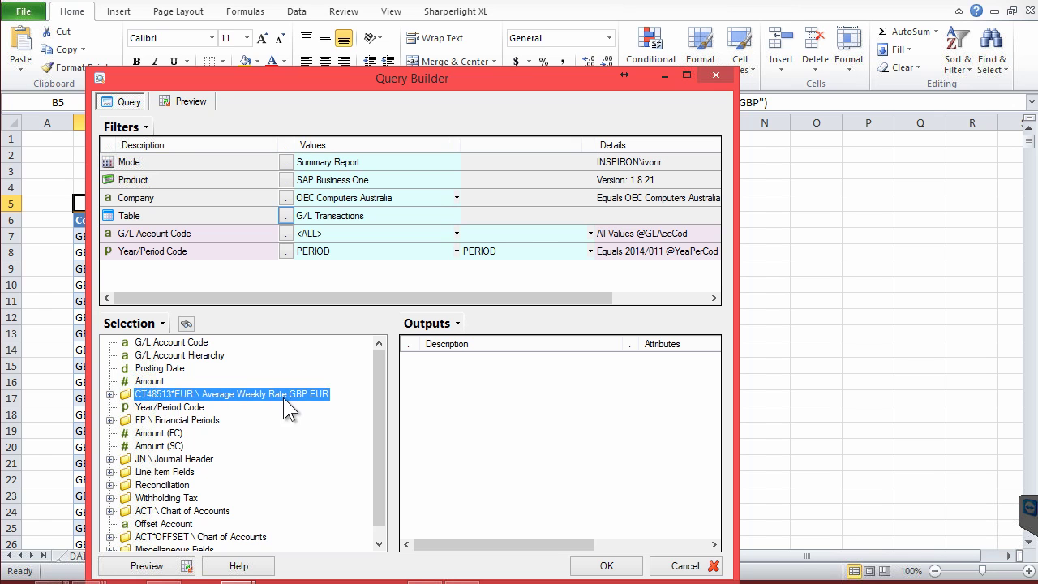
{"action": "left_click", "coordinate": [109, 394]}
{"action": "left_click_drag", "start_coordinate": [163, 446], "coordinate": [417, 449]}
{"action": "left_click_drag", "start_coordinate": [159, 421], "coordinate": [438, 405]}
{"action": "left_click_drag", "start_coordinate": [171, 434], "coordinate": [427, 420]}
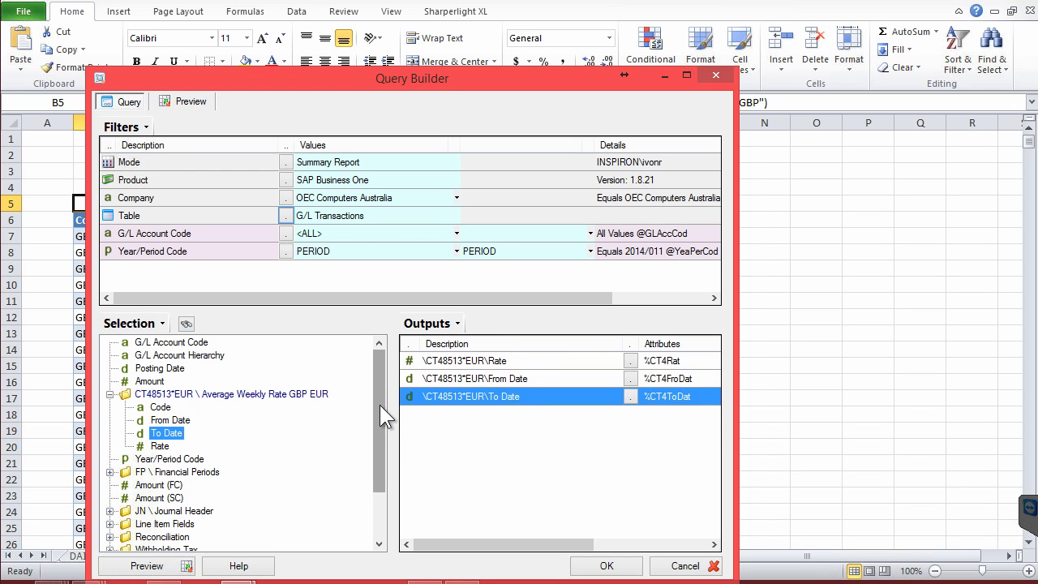
Add Posting Date, G/L Account Code and Amount as outputs above the rate fields and preview the query
{"action": "left_click_drag", "start_coordinate": [154, 381], "coordinate": [420, 365]}
{"action": "left_click_drag", "start_coordinate": [176, 371], "coordinate": [432, 362]}
{"action": "left_click_drag", "start_coordinate": [157, 344], "coordinate": [425, 374]}
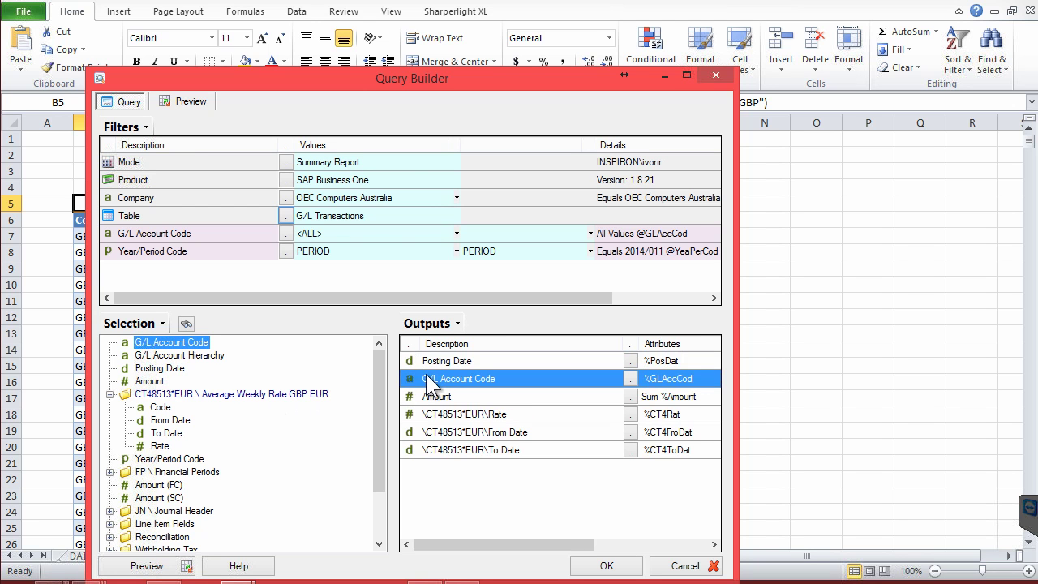
{"action": "left_click", "coordinate": [188, 103]}
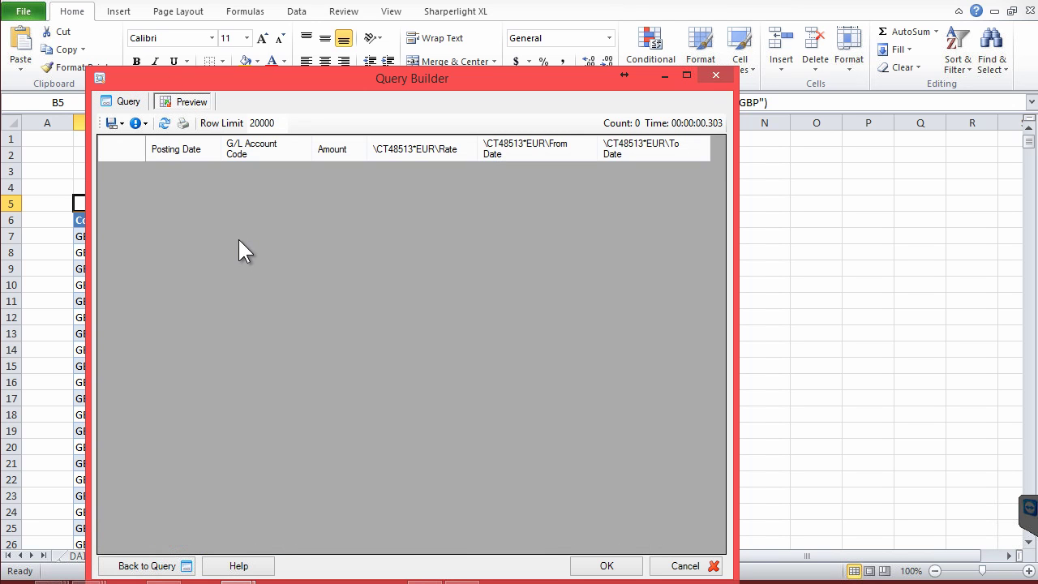
Set the starting period of the Year/Period Code filter to an offset of -10 years
{"action": "left_click", "coordinate": [130, 106]}
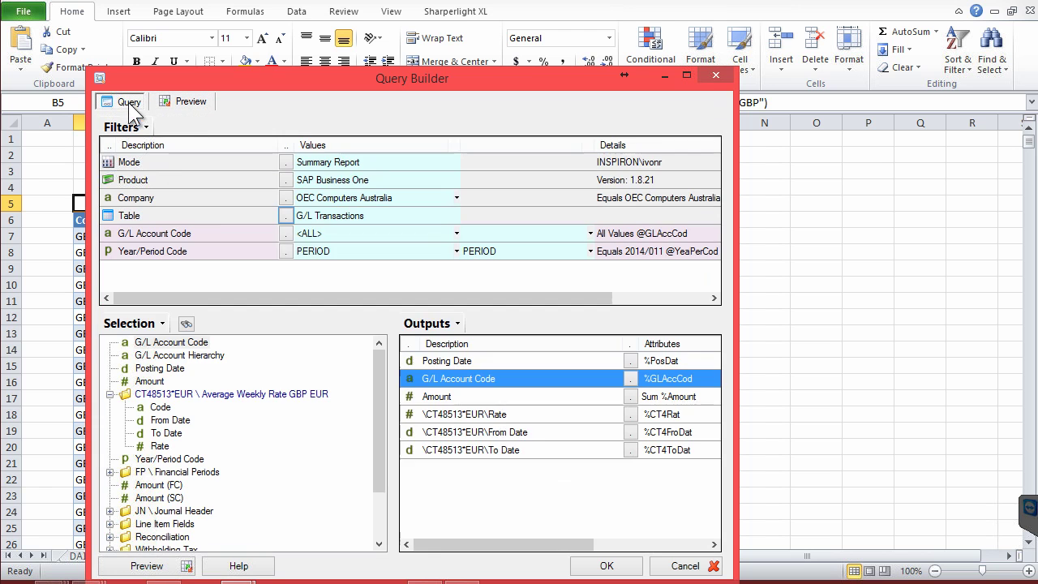
{"action": "double_click", "coordinate": [286, 256]}
{"action": "left_click", "coordinate": [322, 264]}
{"action": "left_click", "coordinate": [322, 264]}
{"action": "left_click", "coordinate": [322, 264]}
{"action": "left_click", "coordinate": [322, 265]}
{"action": "left_click", "coordinate": [321, 264]}
{"action": "left_click", "coordinate": [322, 264]}
{"action": "left_click", "coordinate": [321, 265]}
{"action": "left_click", "coordinate": [322, 264]}
{"action": "left_click", "coordinate": [321, 265]}
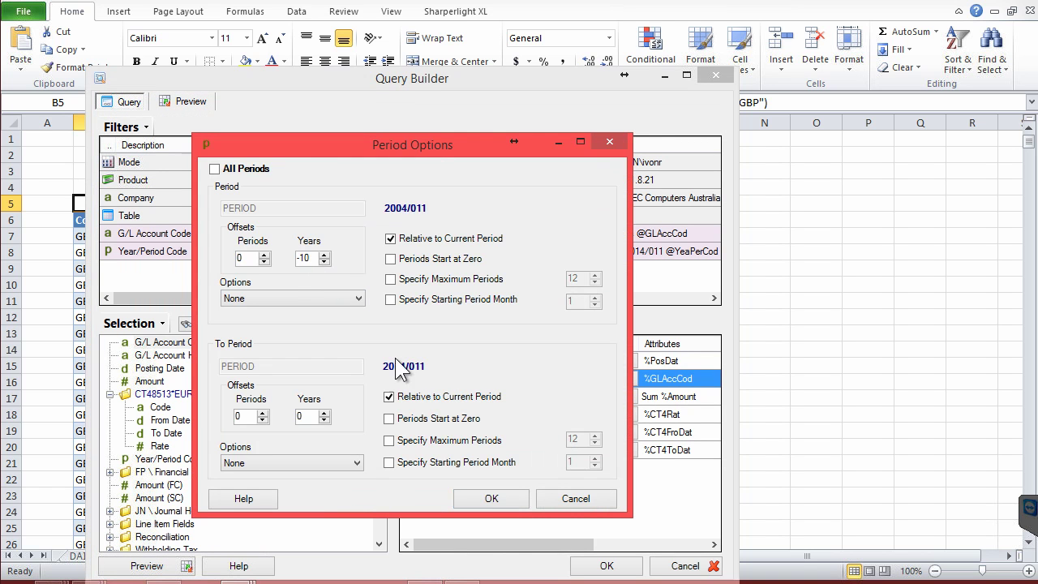
{"action": "left_click", "coordinate": [491, 497]}
Preview the query and check the EUR Rate, From Date and To Date columns against the posting dates
{"action": "left_click", "coordinate": [147, 565]}
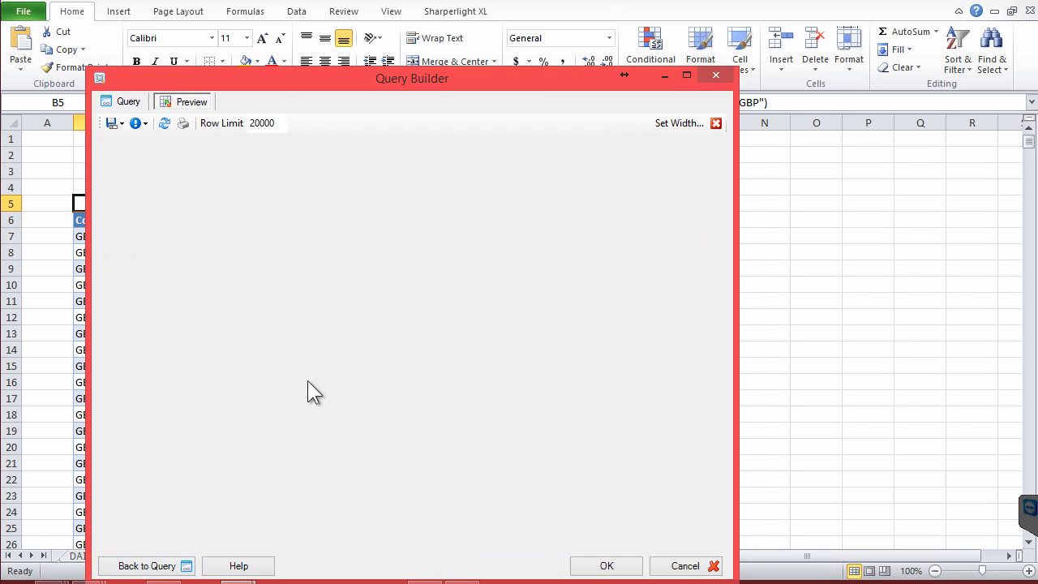
{"action": "left_click", "coordinate": [364, 299]}
{"action": "left_click", "coordinate": [335, 218]}
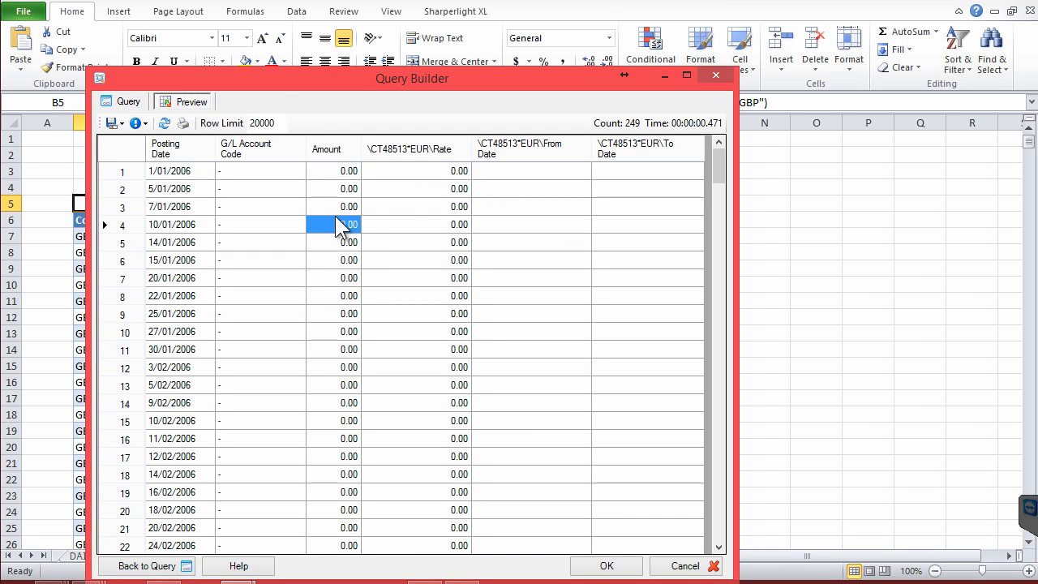
{"action": "left_click", "coordinate": [410, 189]}
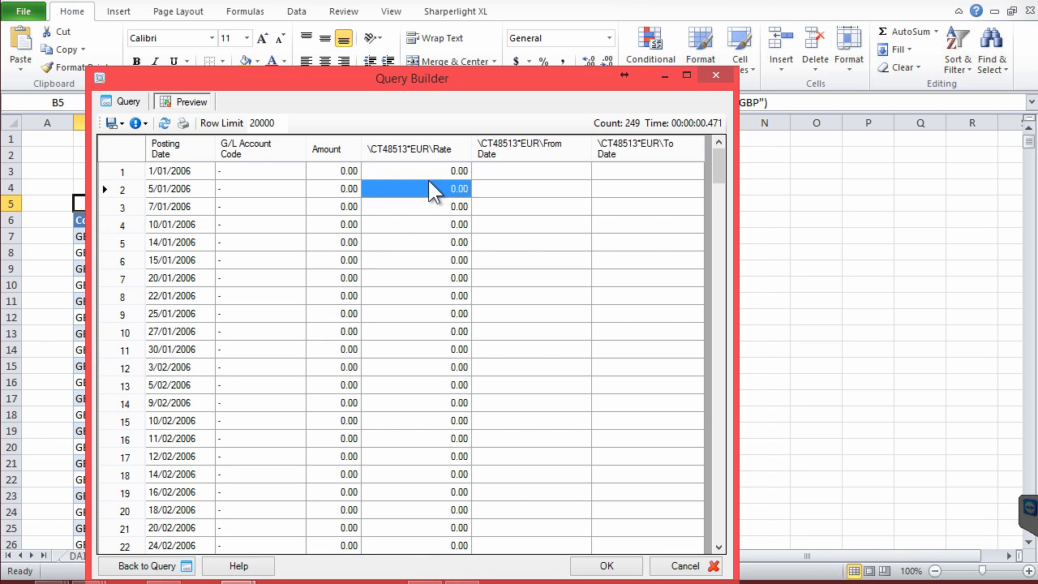
Reopen the SQL join definition of the Average Weekly Rate GBP EUR join for editing
{"action": "left_click", "coordinate": [126, 101]}
{"action": "right_click", "coordinate": [210, 394]}
{"action": "mouse_move", "coordinate": [305, 482]}
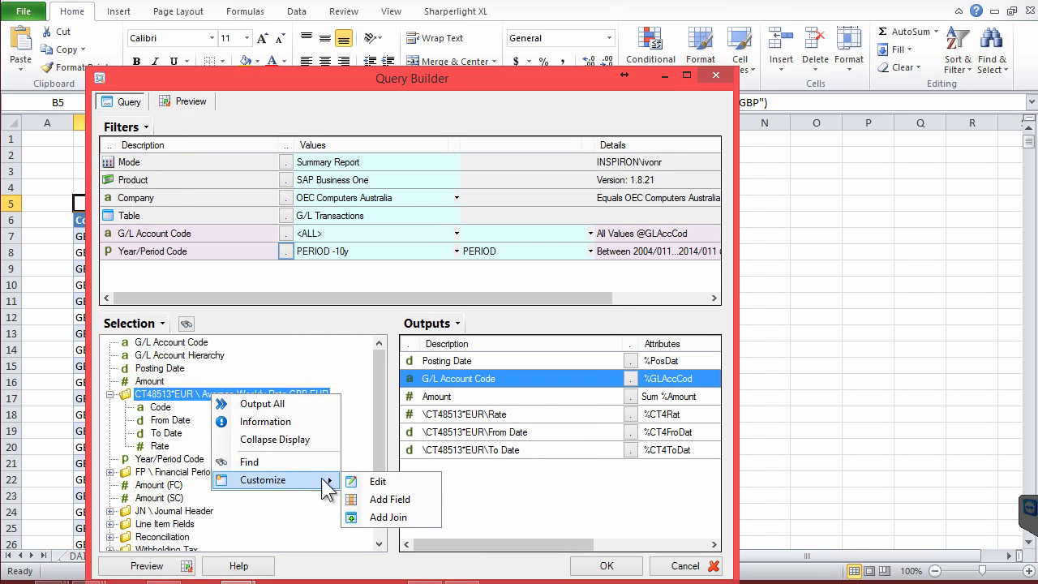
{"action": "left_click", "coordinate": [413, 499]}
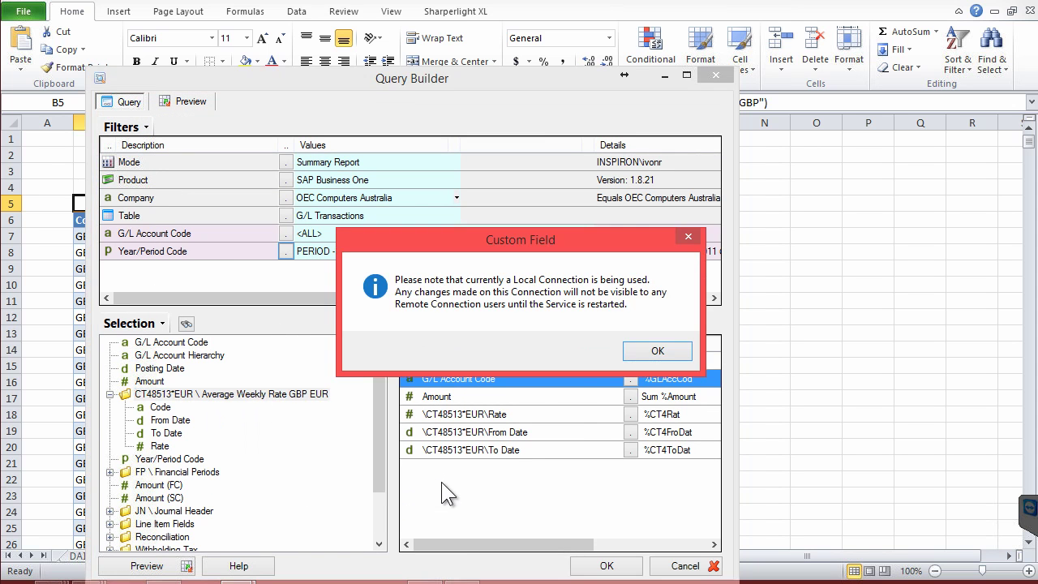
{"action": "left_click", "coordinate": [653, 351]}
{"action": "left_click", "coordinate": [793, 381]}
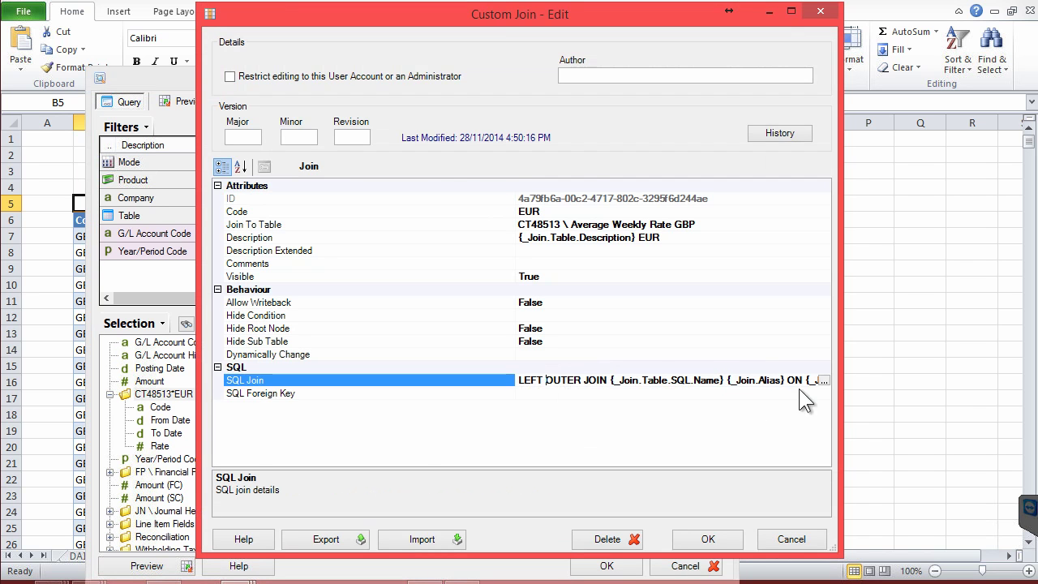
{"action": "left_click", "coordinate": [823, 381]}
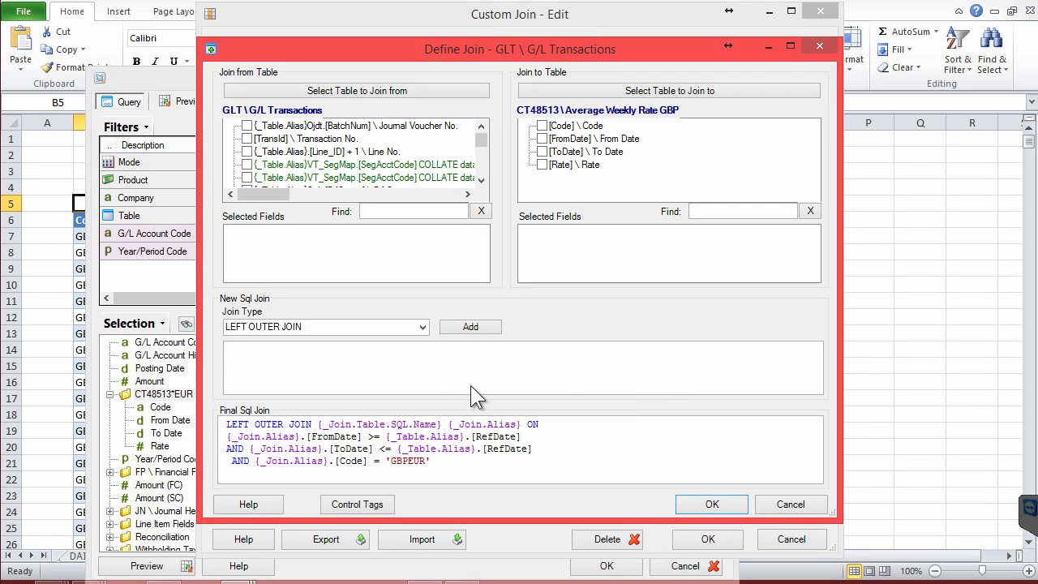
Reverse the date comparisons to <= for FromDate and >= for ToDate, and save the custom join
{"action": "left_click", "coordinate": [367, 432]}
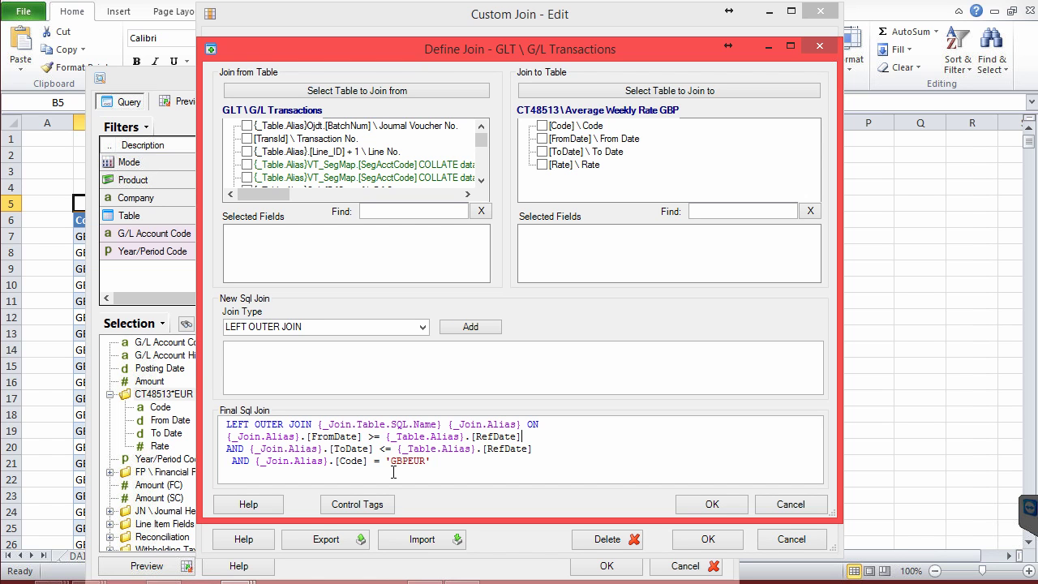
{"action": "key", "text": "shift+Right"}
{"action": "type", "text": "<"}
{"action": "key", "text": "shift+Right"}
{"action": "type", "text": ">"}
{"action": "left_click", "coordinate": [695, 510]}
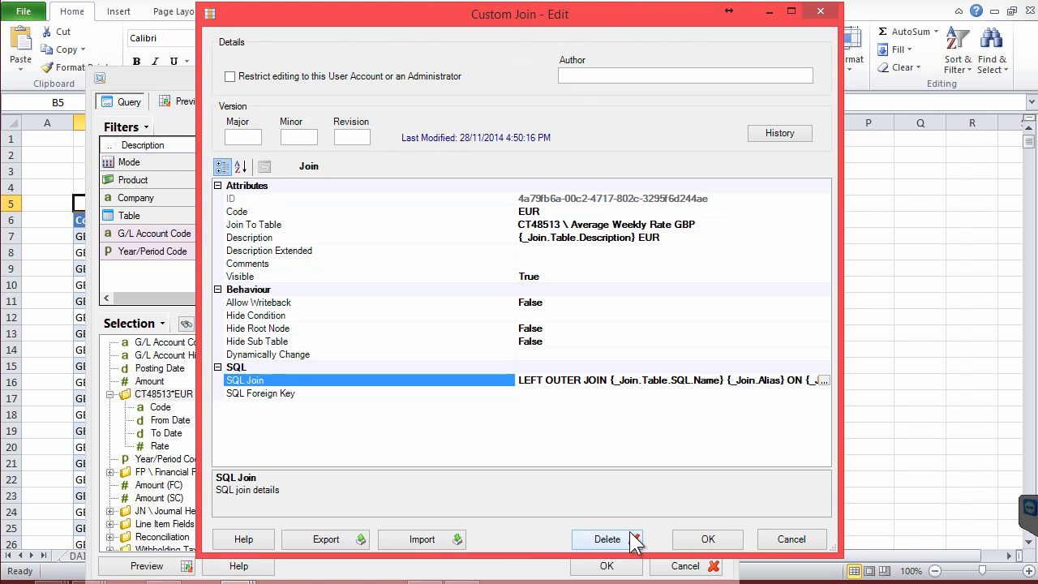
{"action": "left_click", "coordinate": [709, 541]}
{"action": "left_click", "coordinate": [673, 344]}
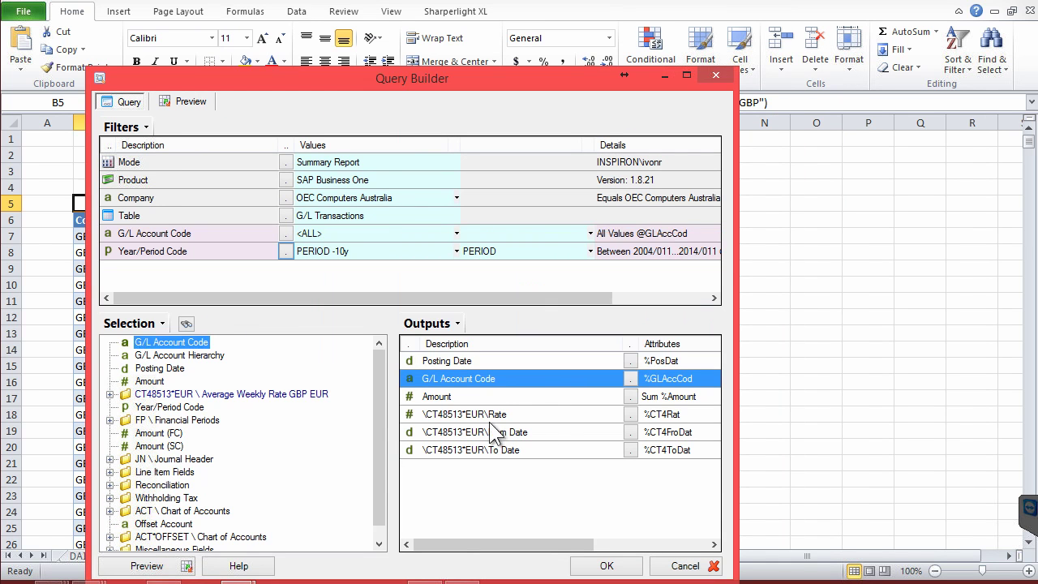
Preview the query again and compare the posting dates with the joined From Date, To Date and Rate values
{"action": "left_click", "coordinate": [136, 570]}
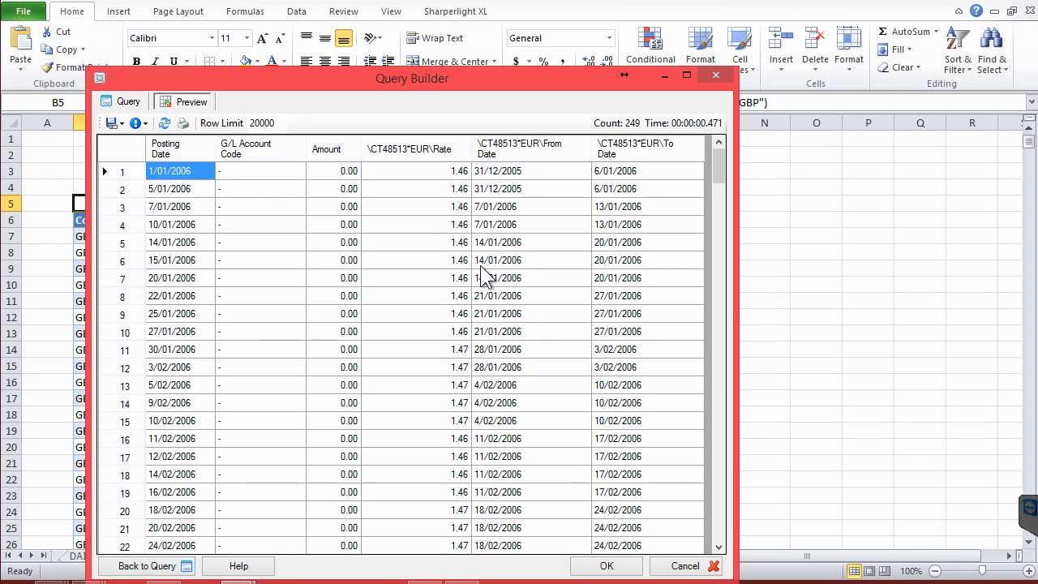
{"action": "left_click", "coordinate": [443, 268]}
{"action": "left_click", "coordinate": [296, 227]}
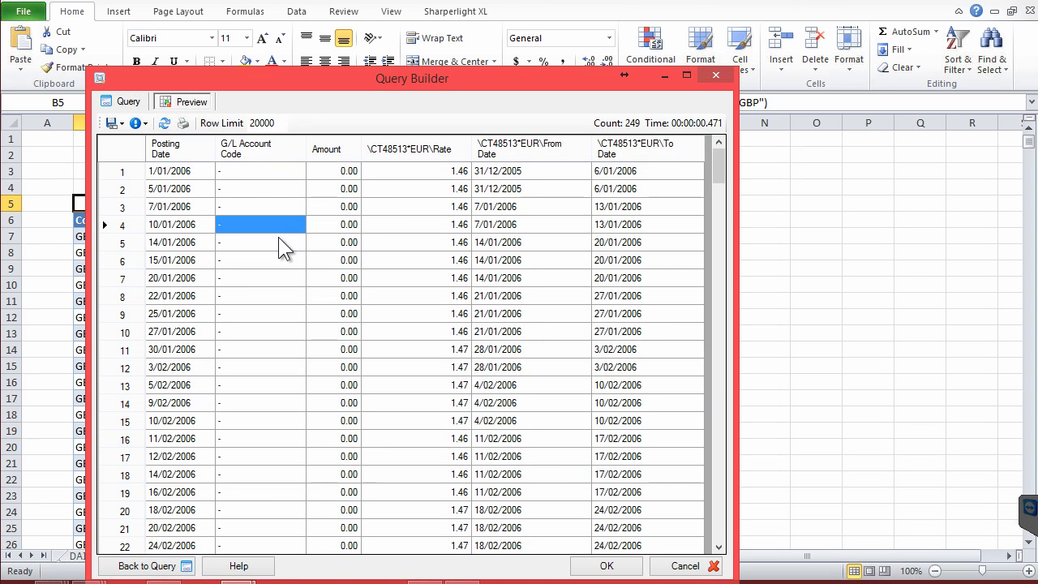
{"action": "left_click", "coordinate": [157, 206]}
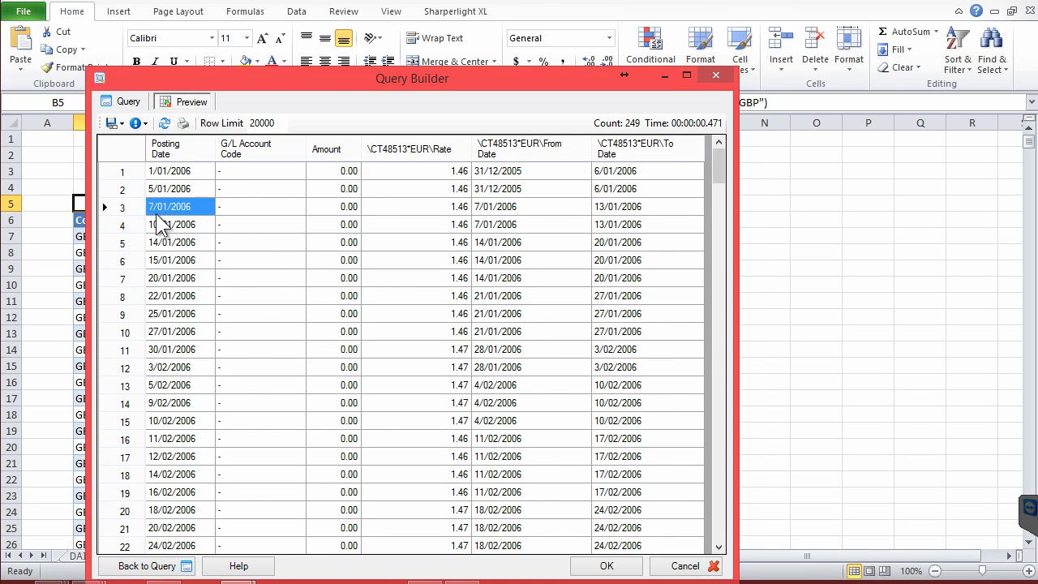
{"action": "left_click", "coordinate": [538, 209]}
{"action": "left_click", "coordinate": [614, 209]}
{"action": "left_click", "coordinate": [501, 206]}
{"action": "left_click", "coordinate": [621, 213]}
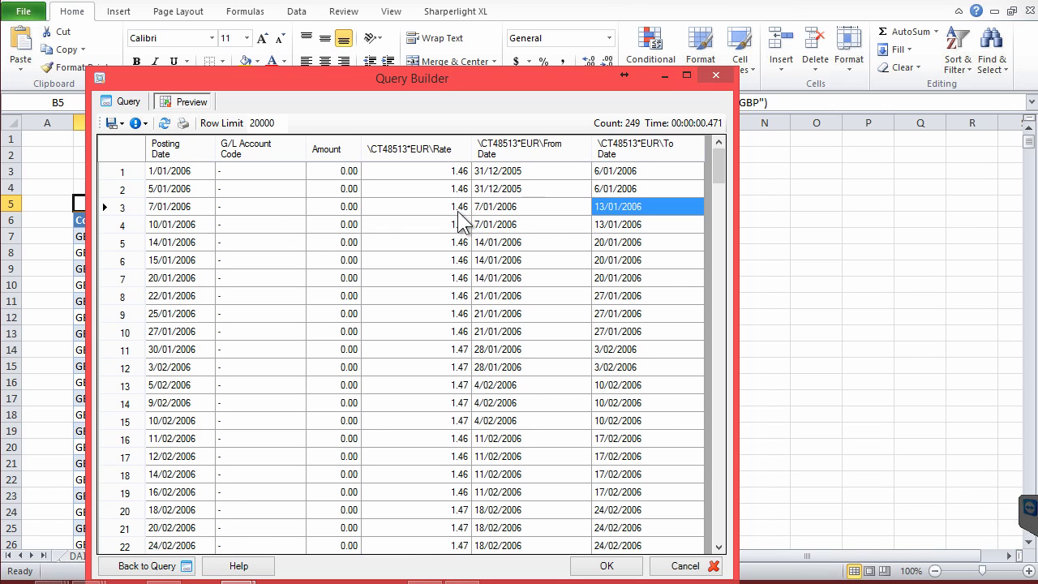
{"action": "left_click", "coordinate": [427, 207]}
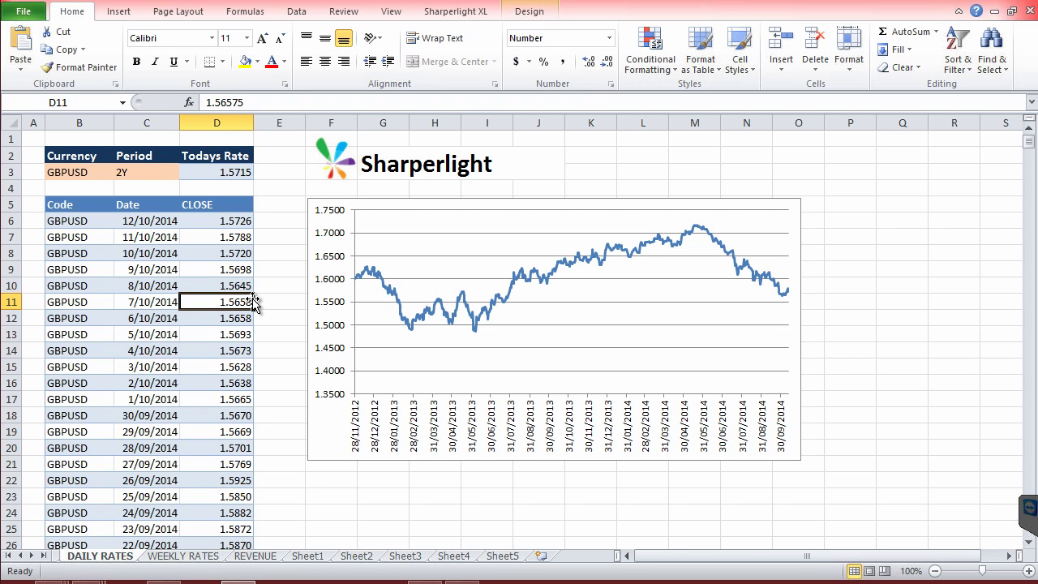
Inspect the historical rates table formula in cell B4 of the DAILY RATES sheet
{"action": "left_click", "coordinate": [105, 282]}
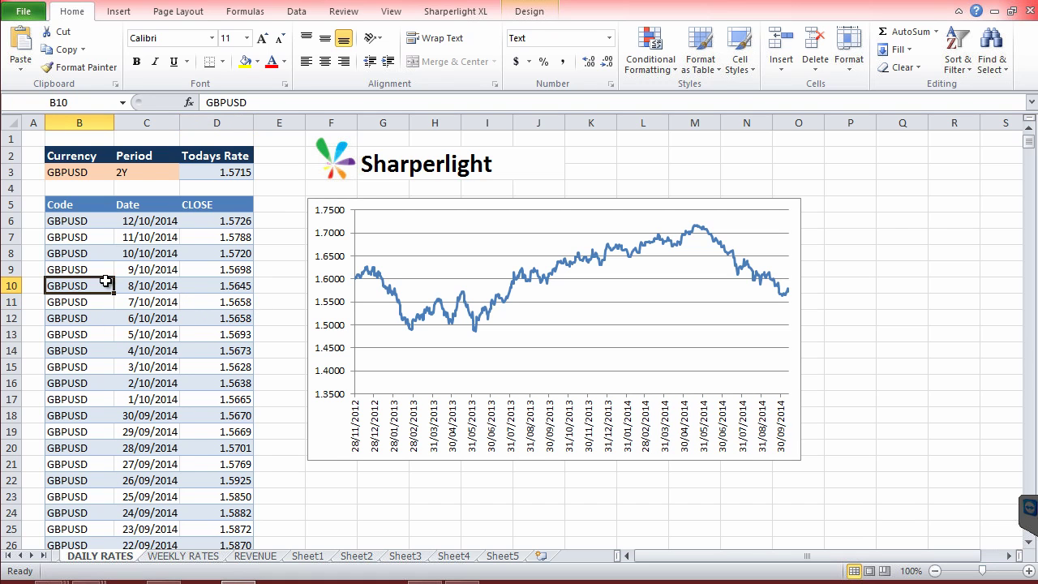
{"action": "left_click", "coordinate": [81, 188]}
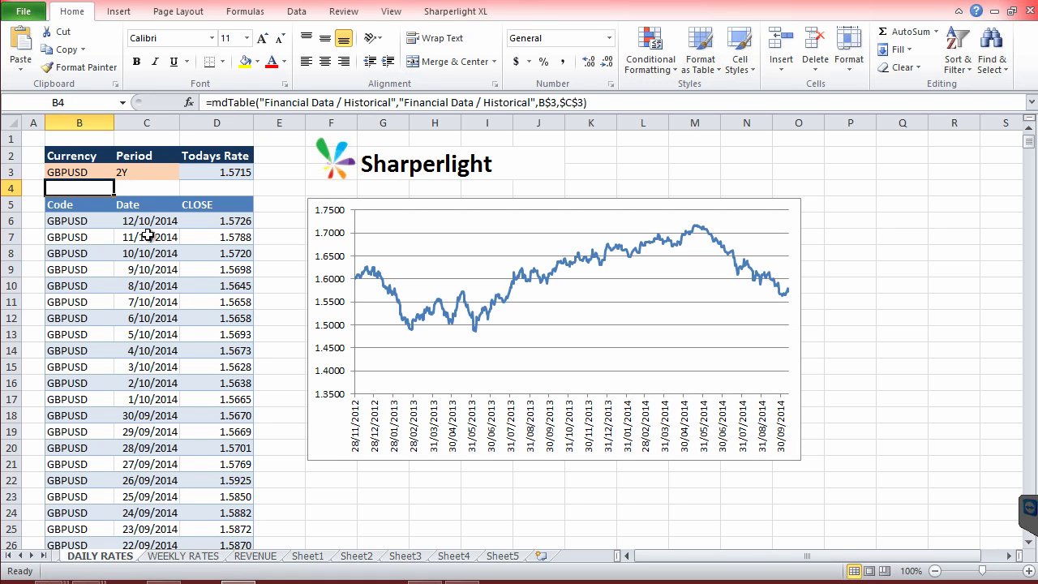
Examine the WEEKLY RATES sheet's From Date and To Date ranges, Period cell C3 and CLOSE rates, after checking a DAILY RATES date
{"action": "left_click", "coordinate": [150, 267]}
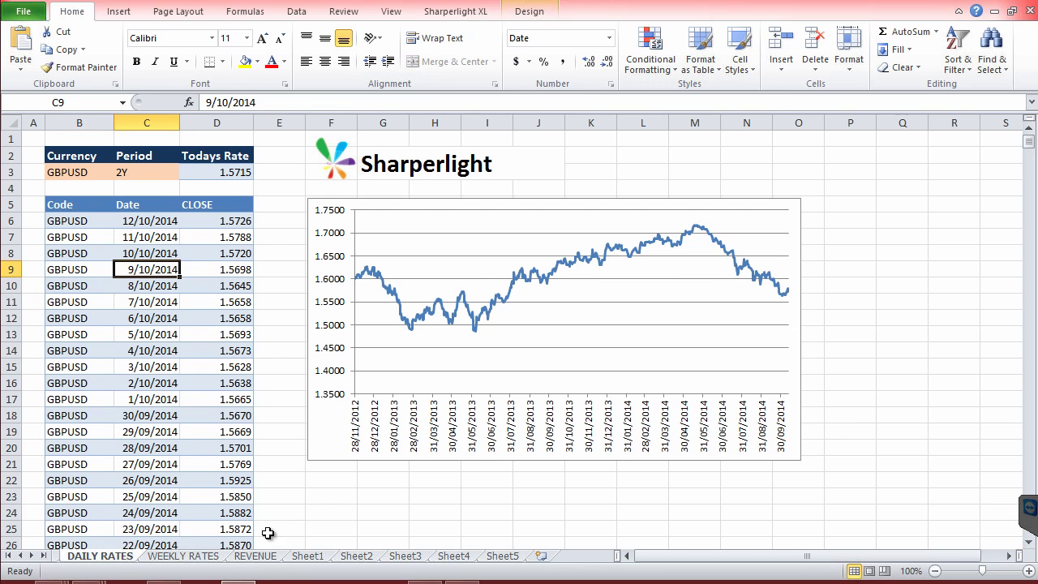
{"action": "left_click", "coordinate": [183, 556]}
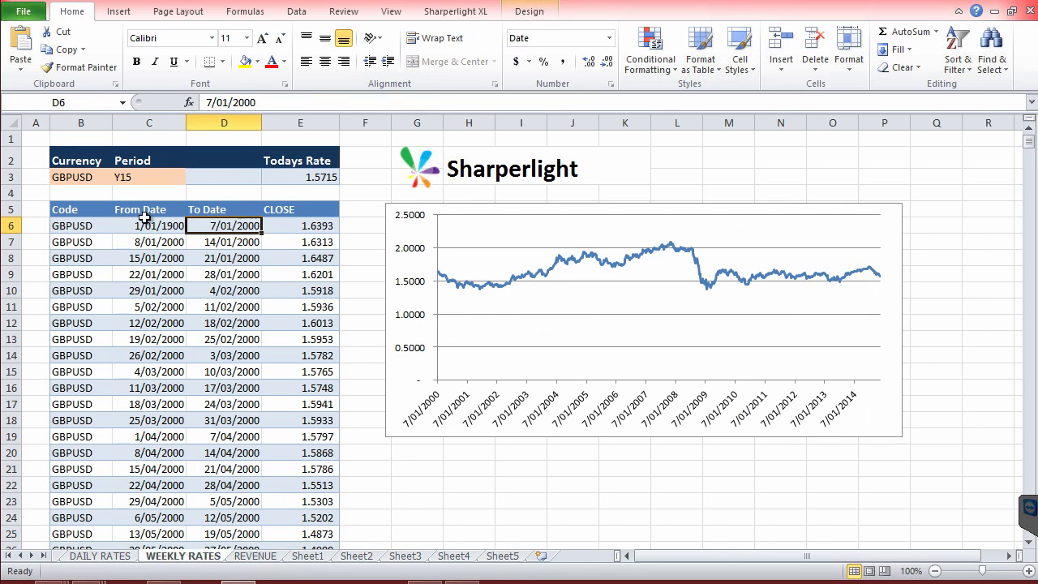
{"action": "left_click", "coordinate": [125, 235]}
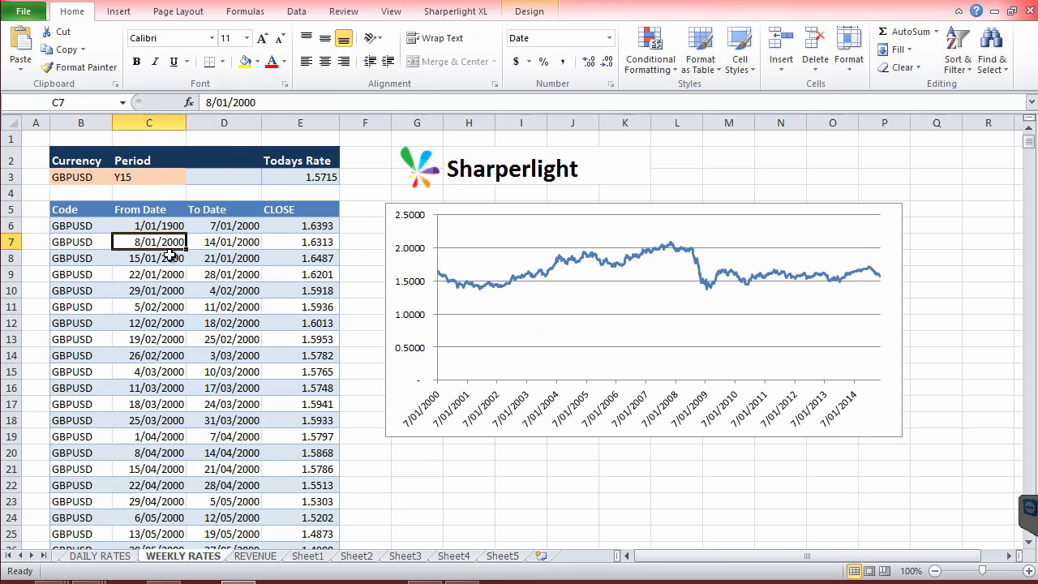
{"action": "left_click", "coordinate": [240, 243]}
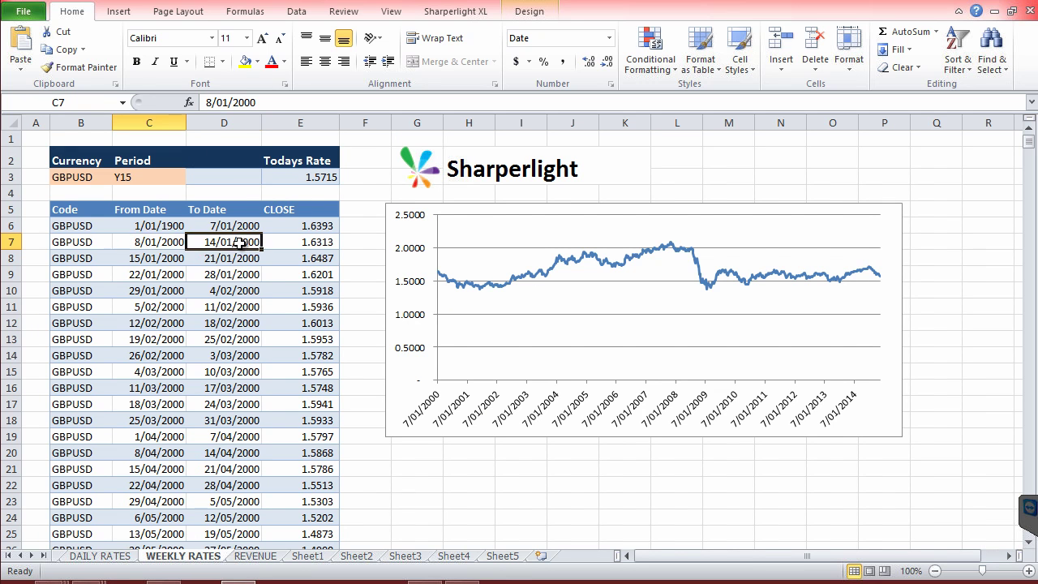
{"action": "left_click", "coordinate": [134, 179]}
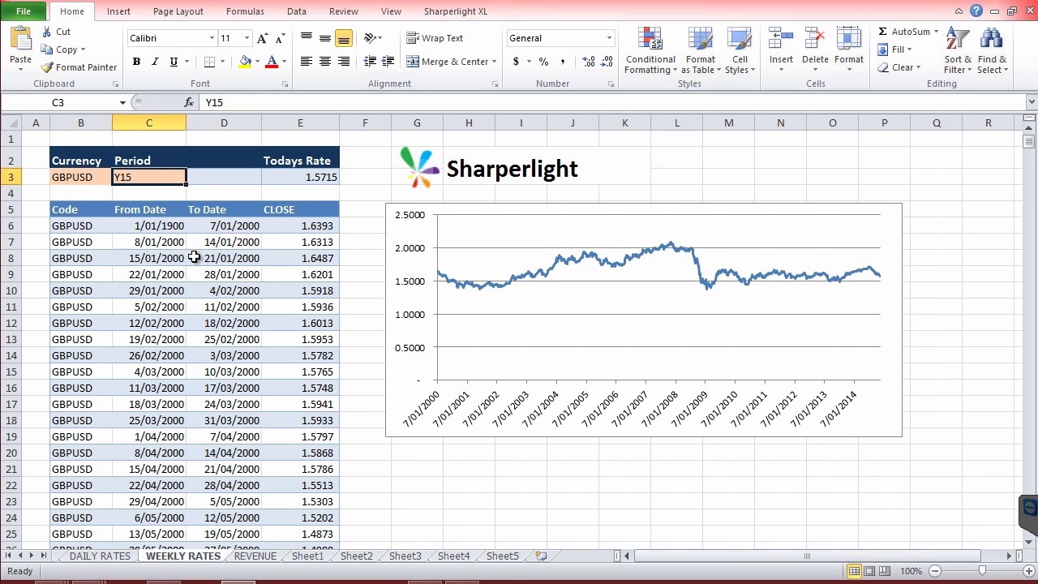
{"action": "left_click", "coordinate": [265, 354]}
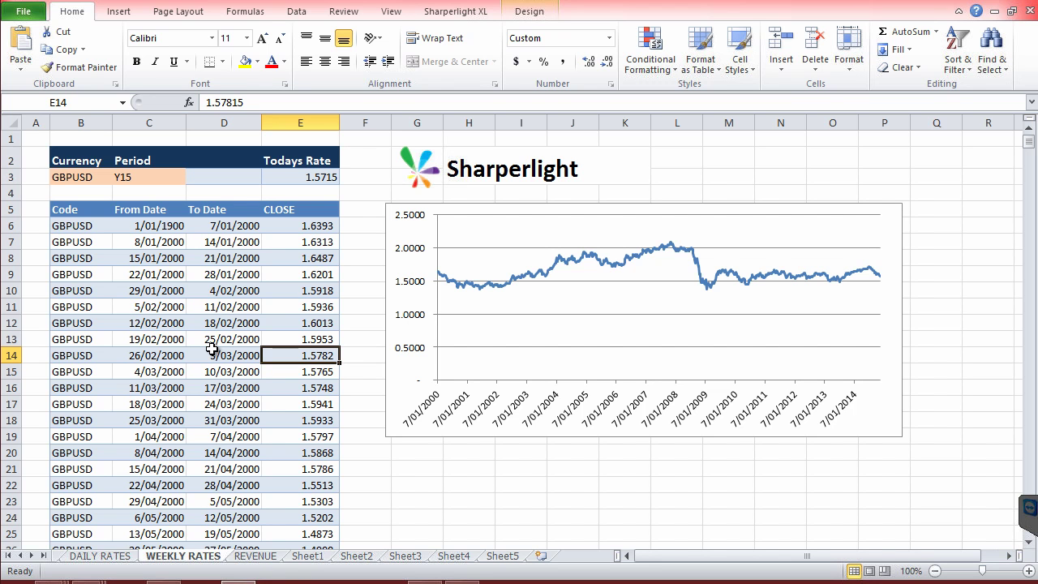